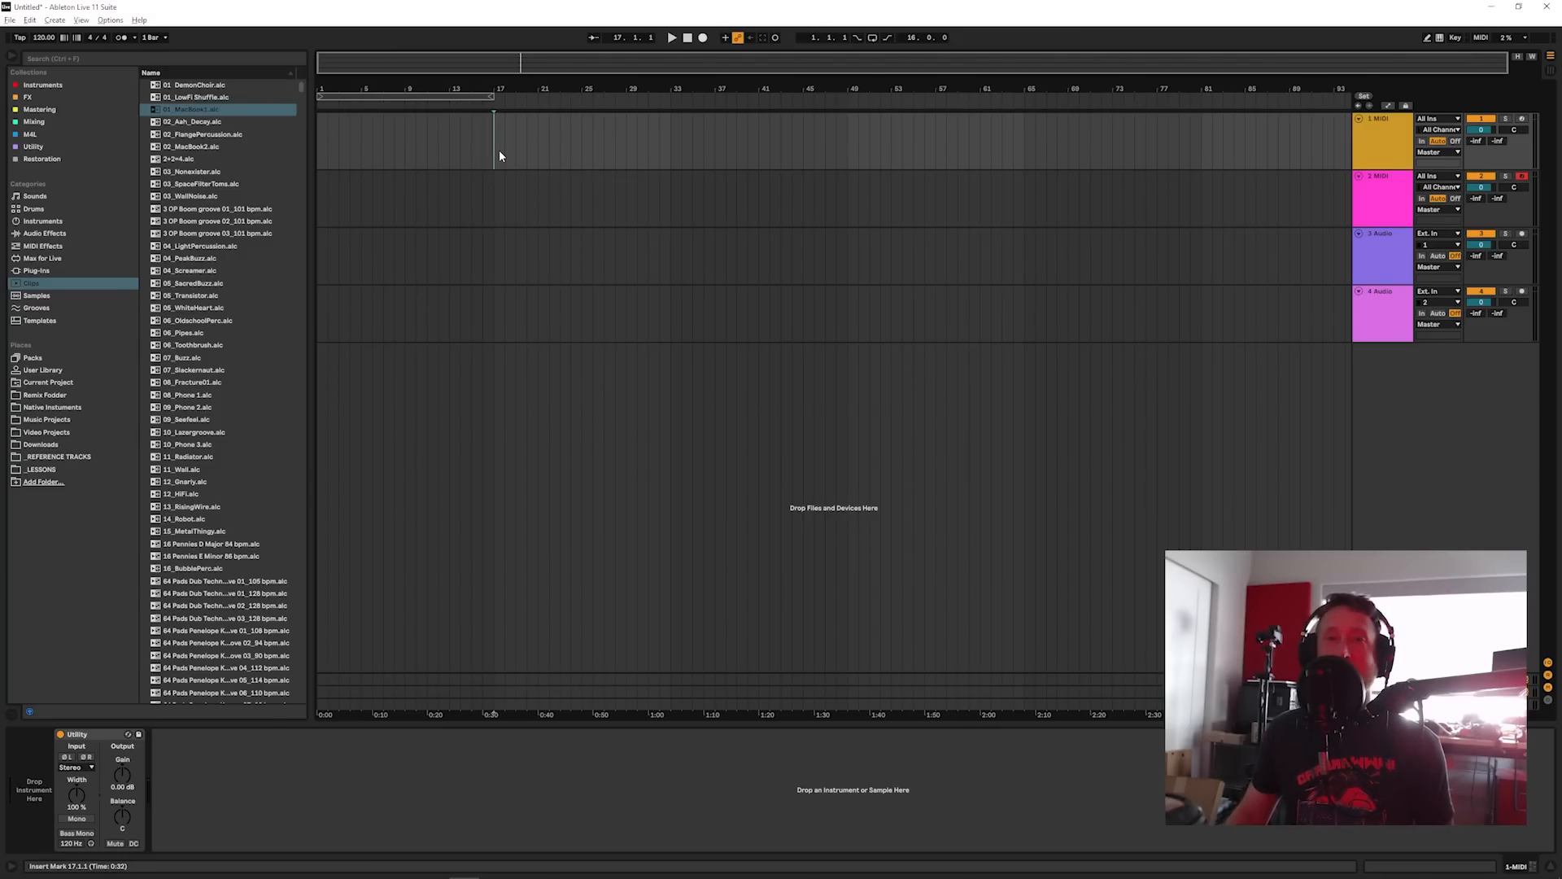
# Step: Load the Noise Engineering Virt Vereor VST3 synth onto the first MIDI track and arm that track for recording
pyautogui.click(50, 275)
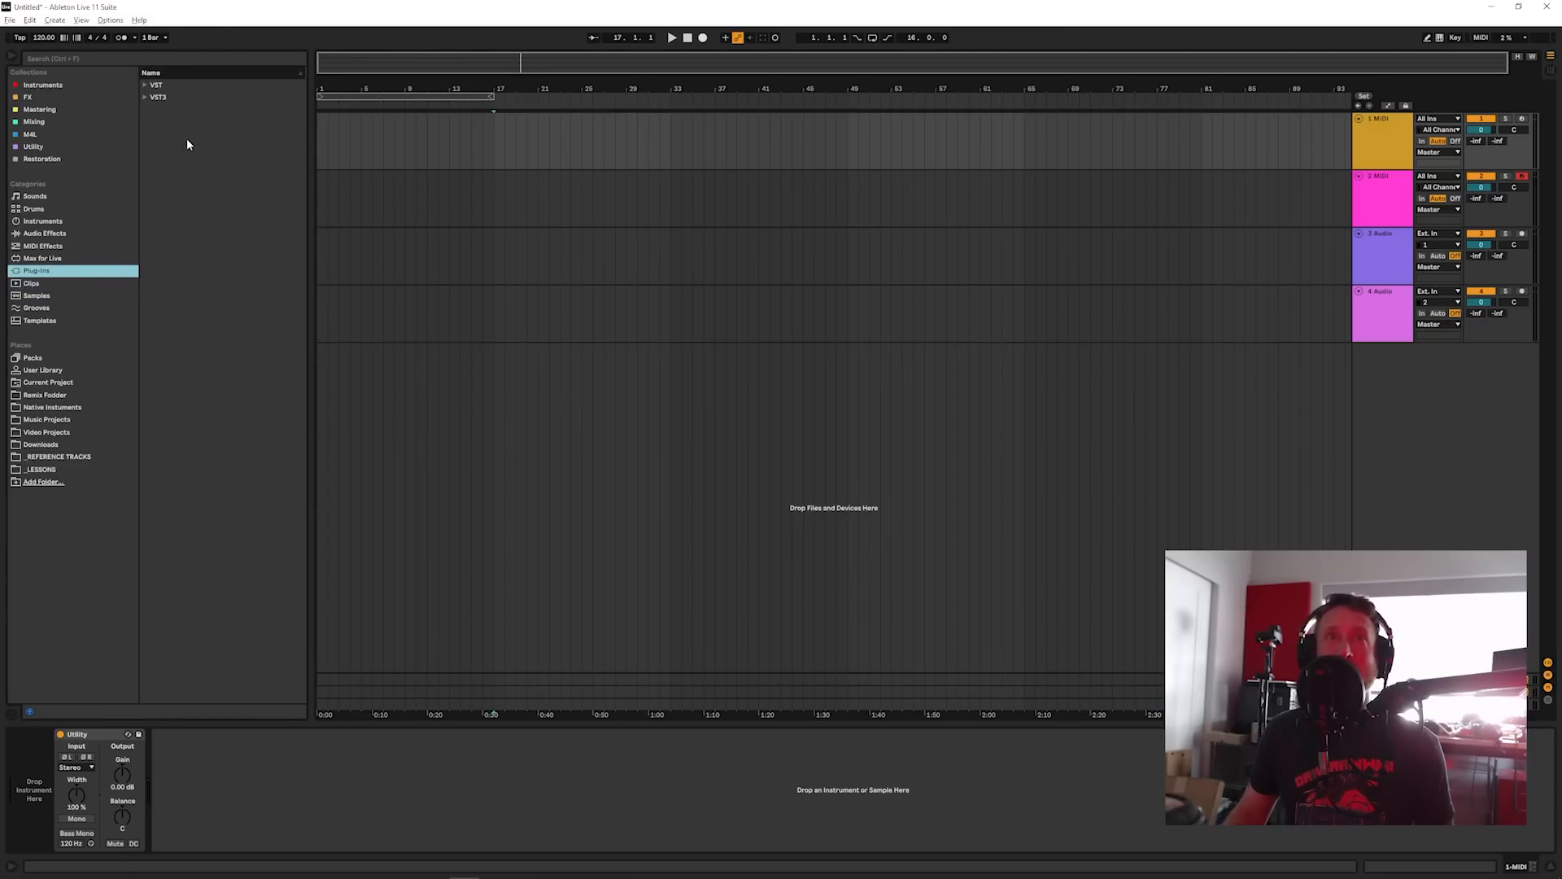
pyautogui.click(146, 97)
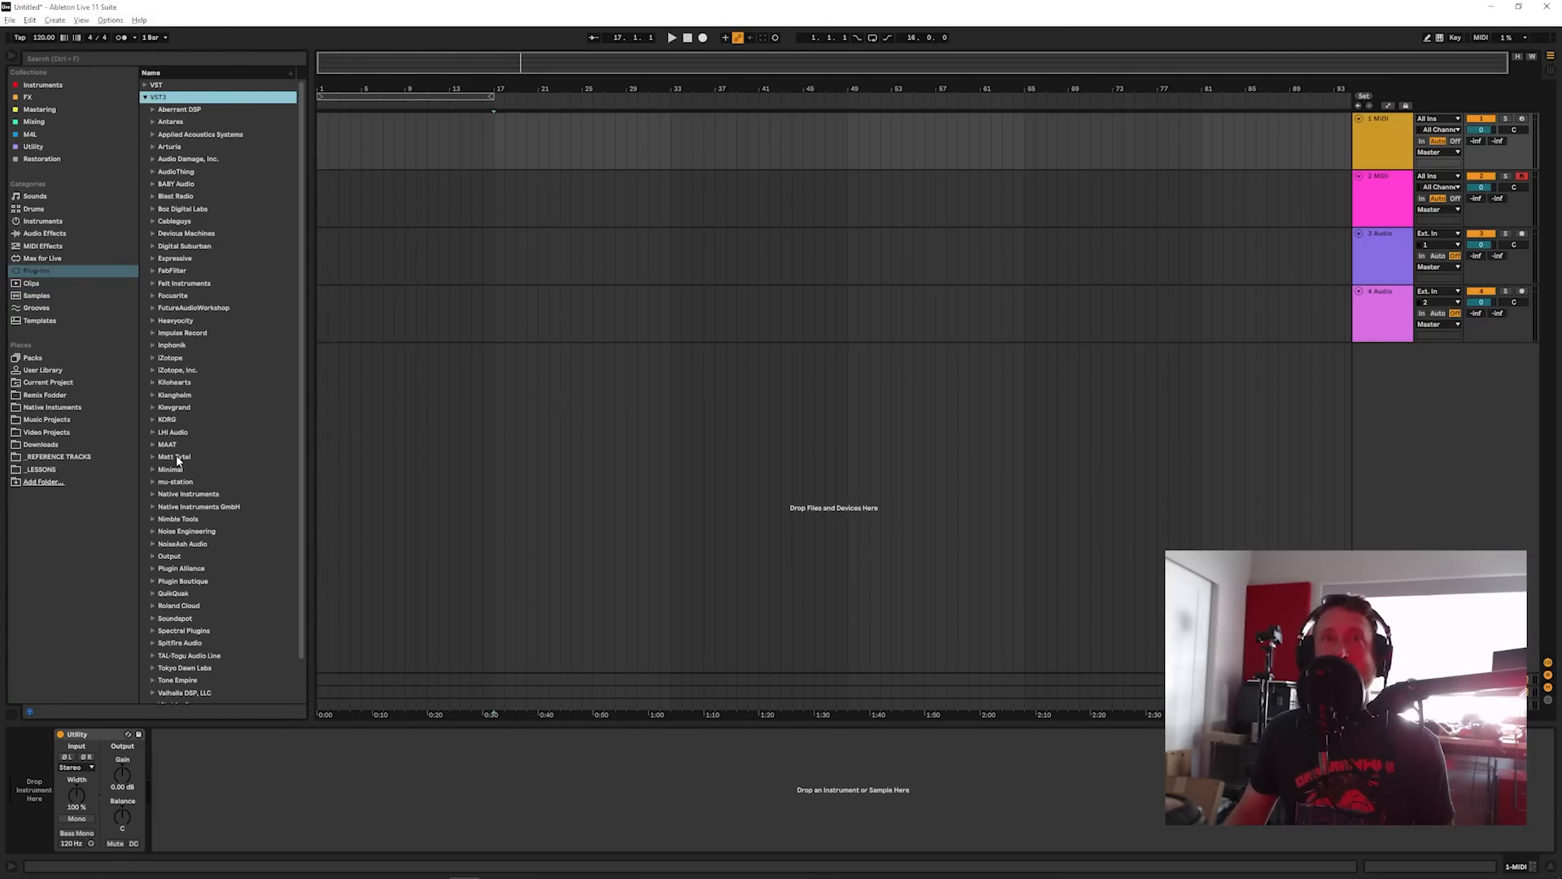
pyautogui.scroll(-1, 176, 456)
pyautogui.click(165, 505)
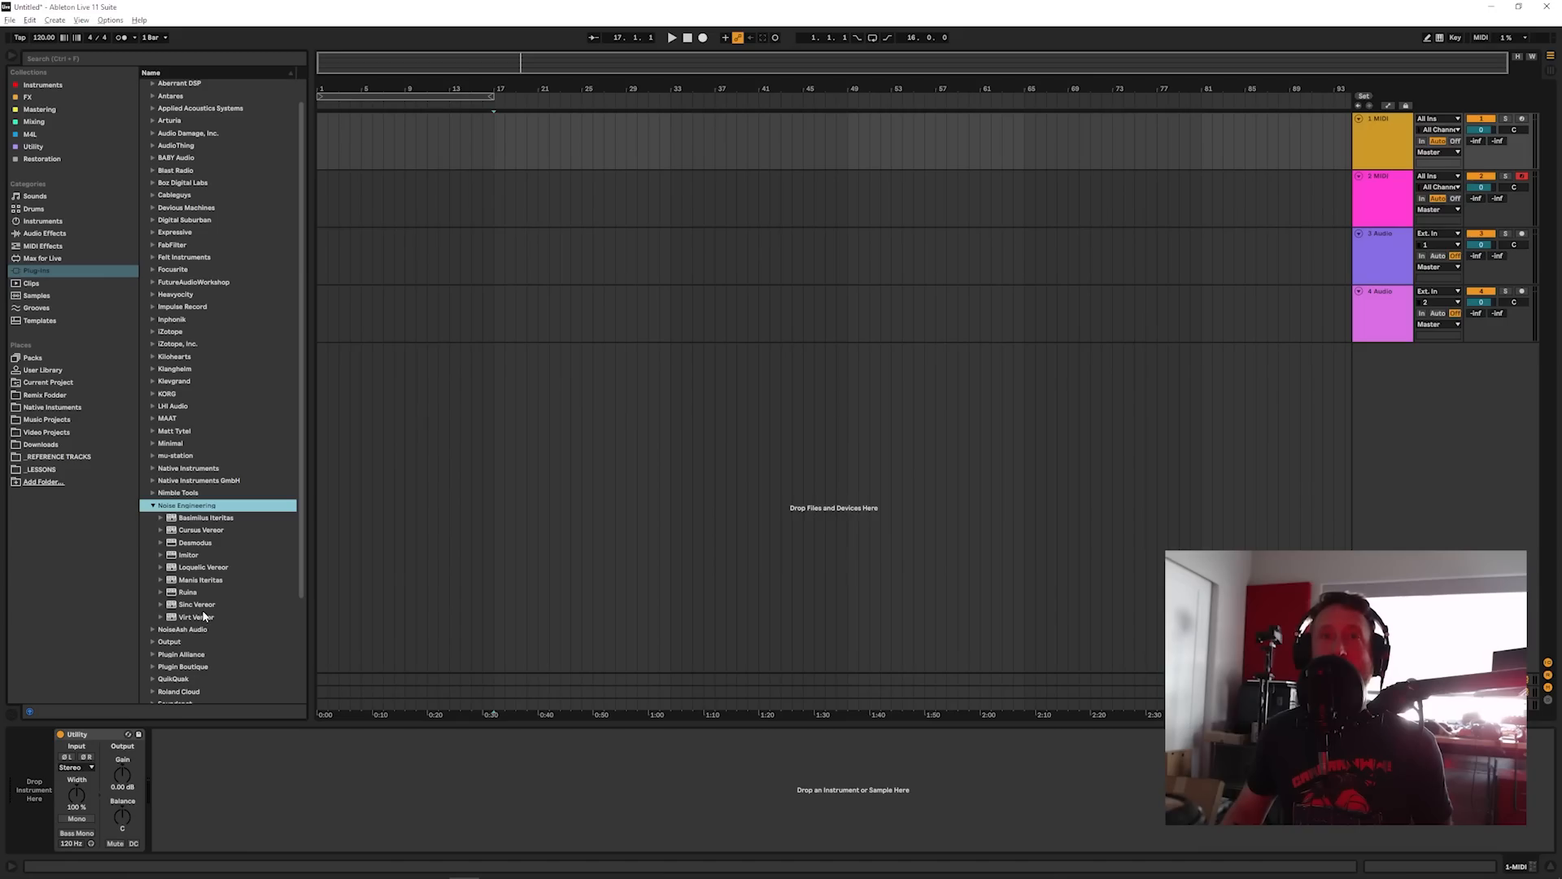
pyautogui.click(205, 618)
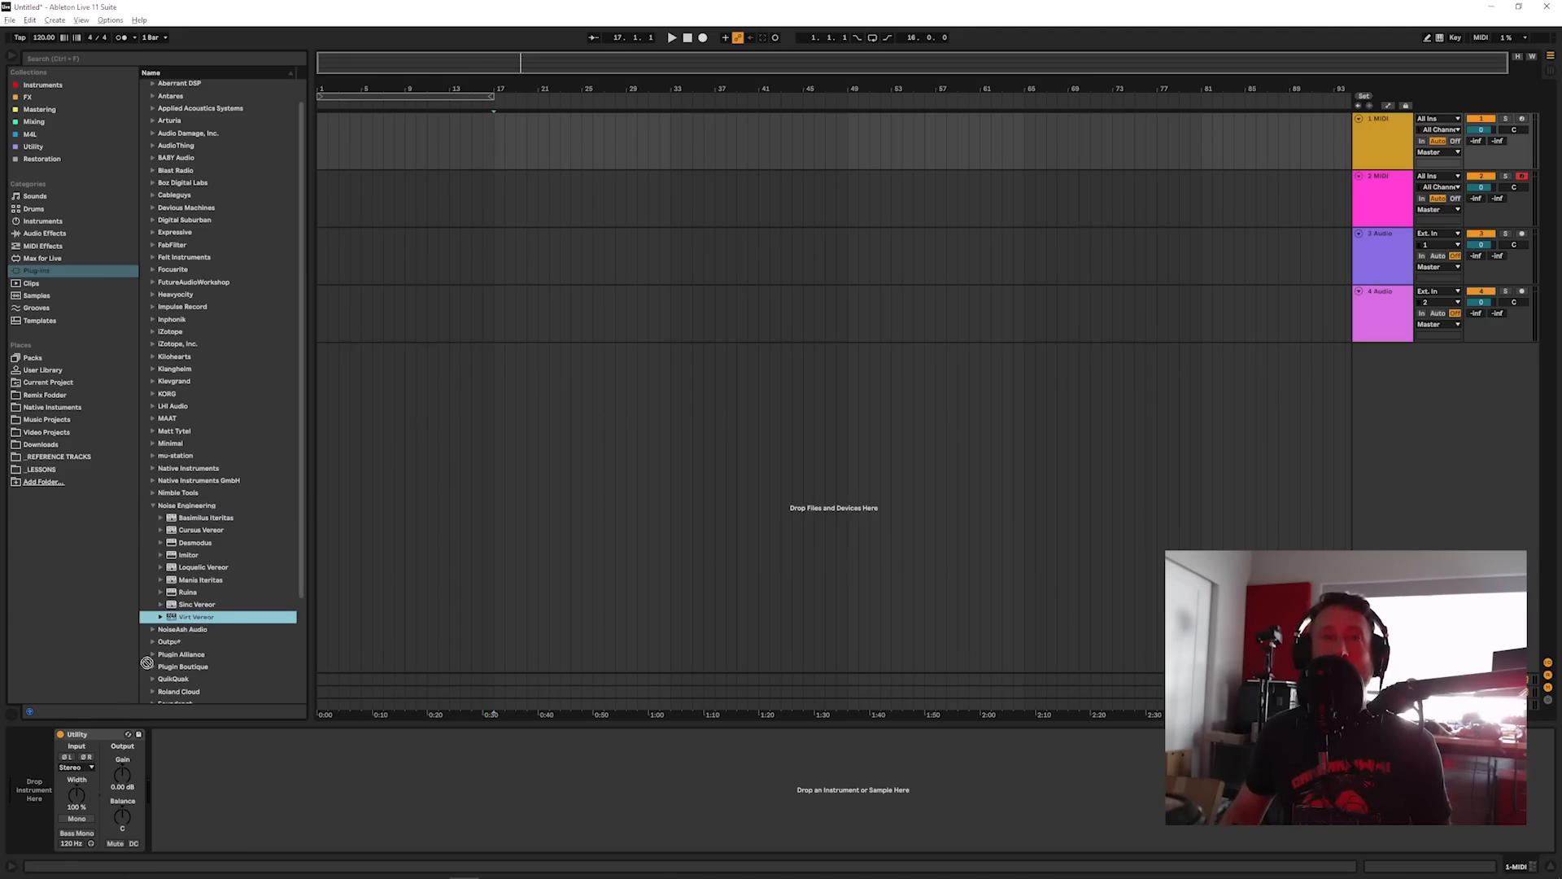
pyautogui.moveTo(147, 662); pyautogui.dragTo(66, 773)
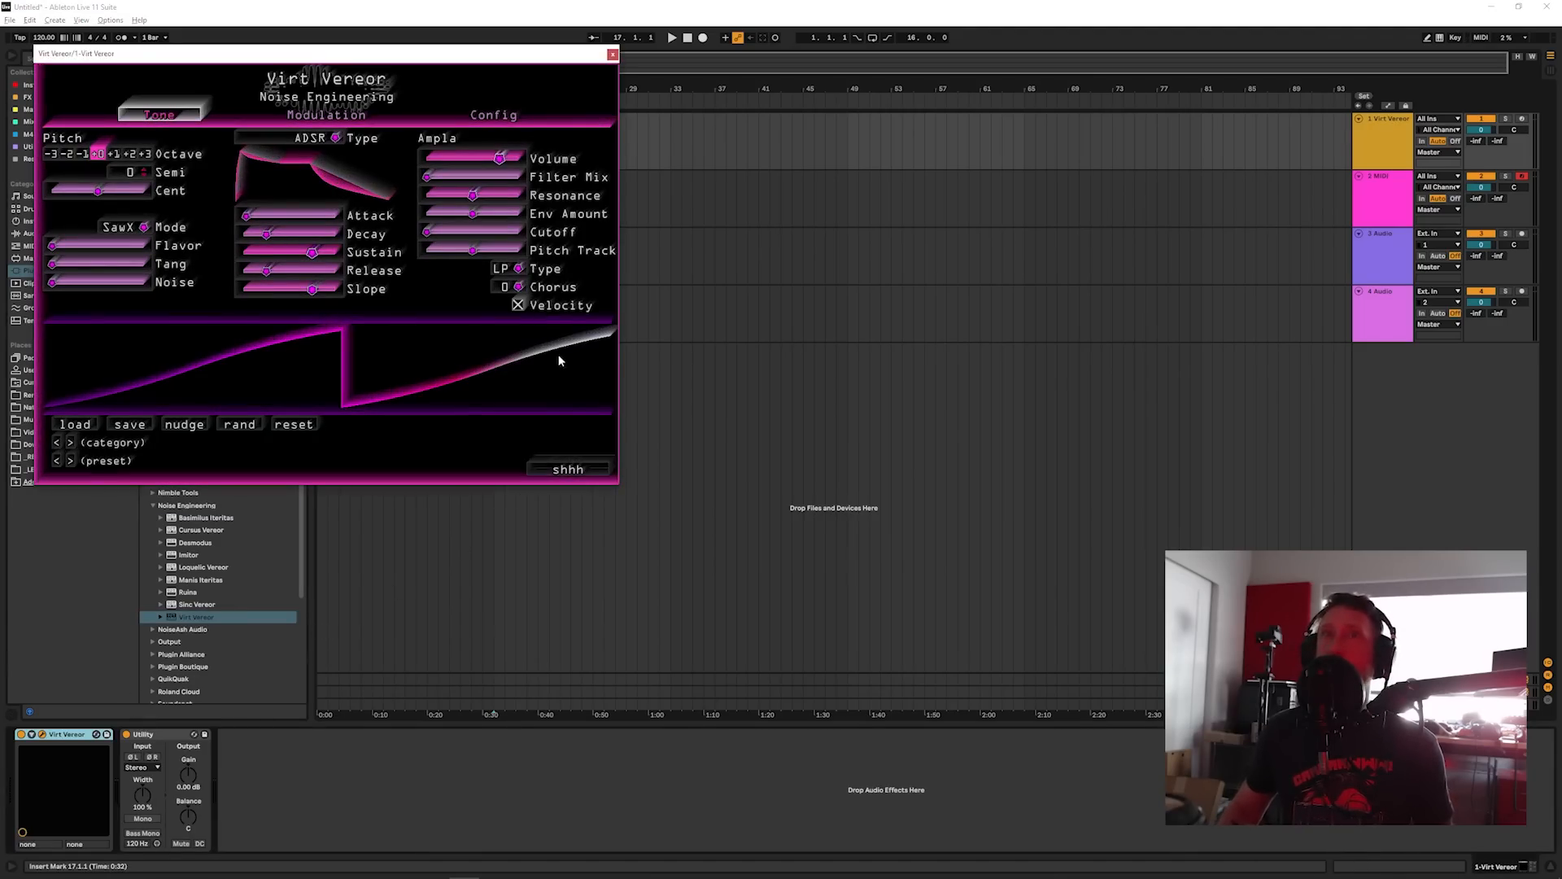
pyautogui.moveTo(379, 54); pyautogui.dragTo(775, 297)
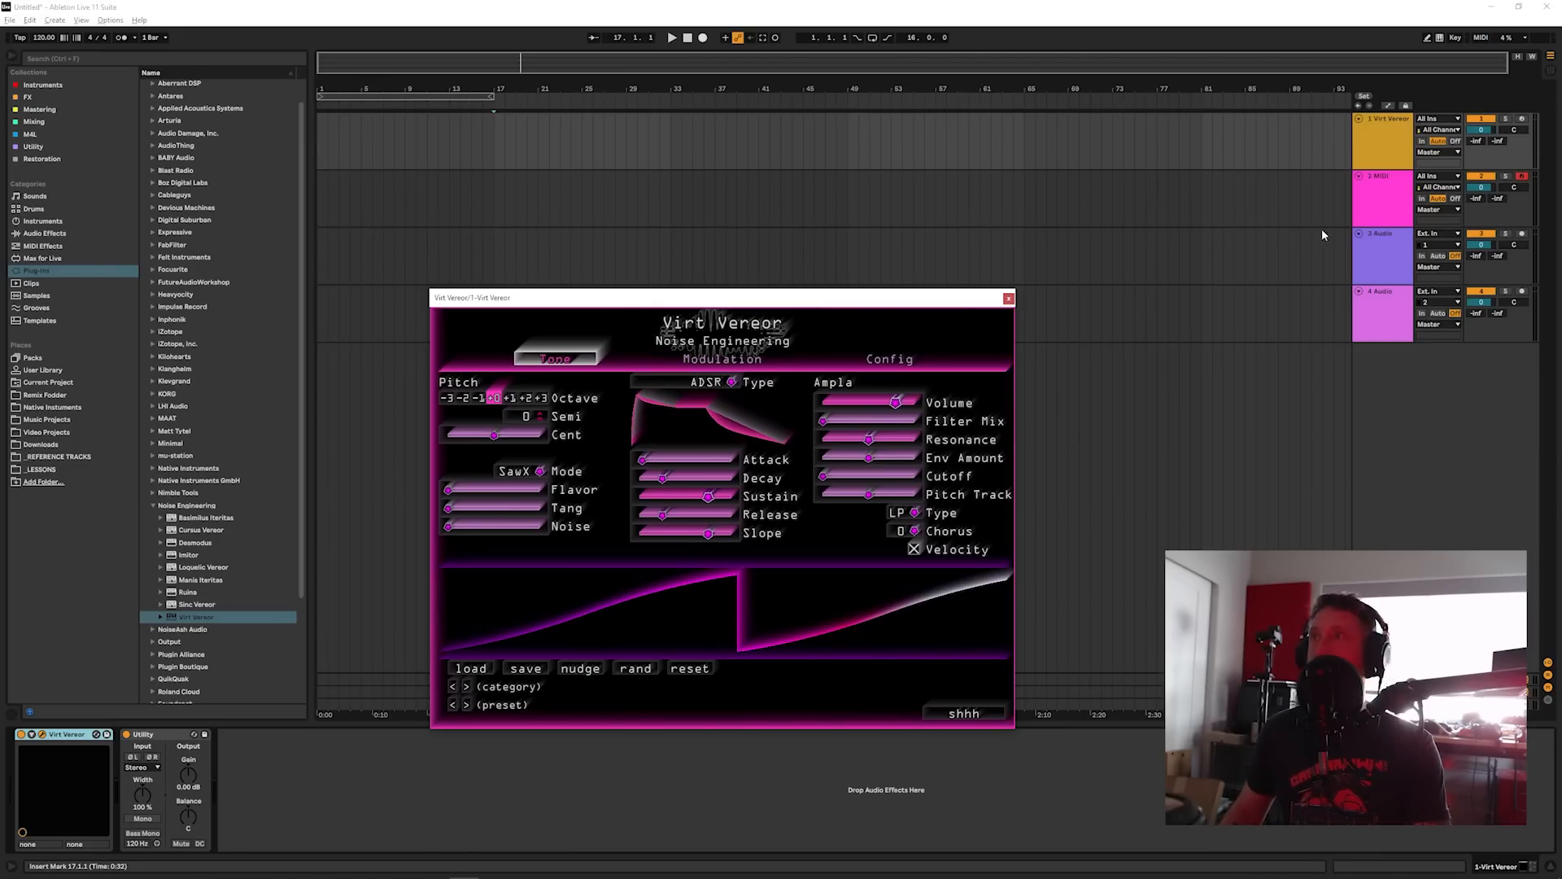
pyautogui.click(1523, 119)
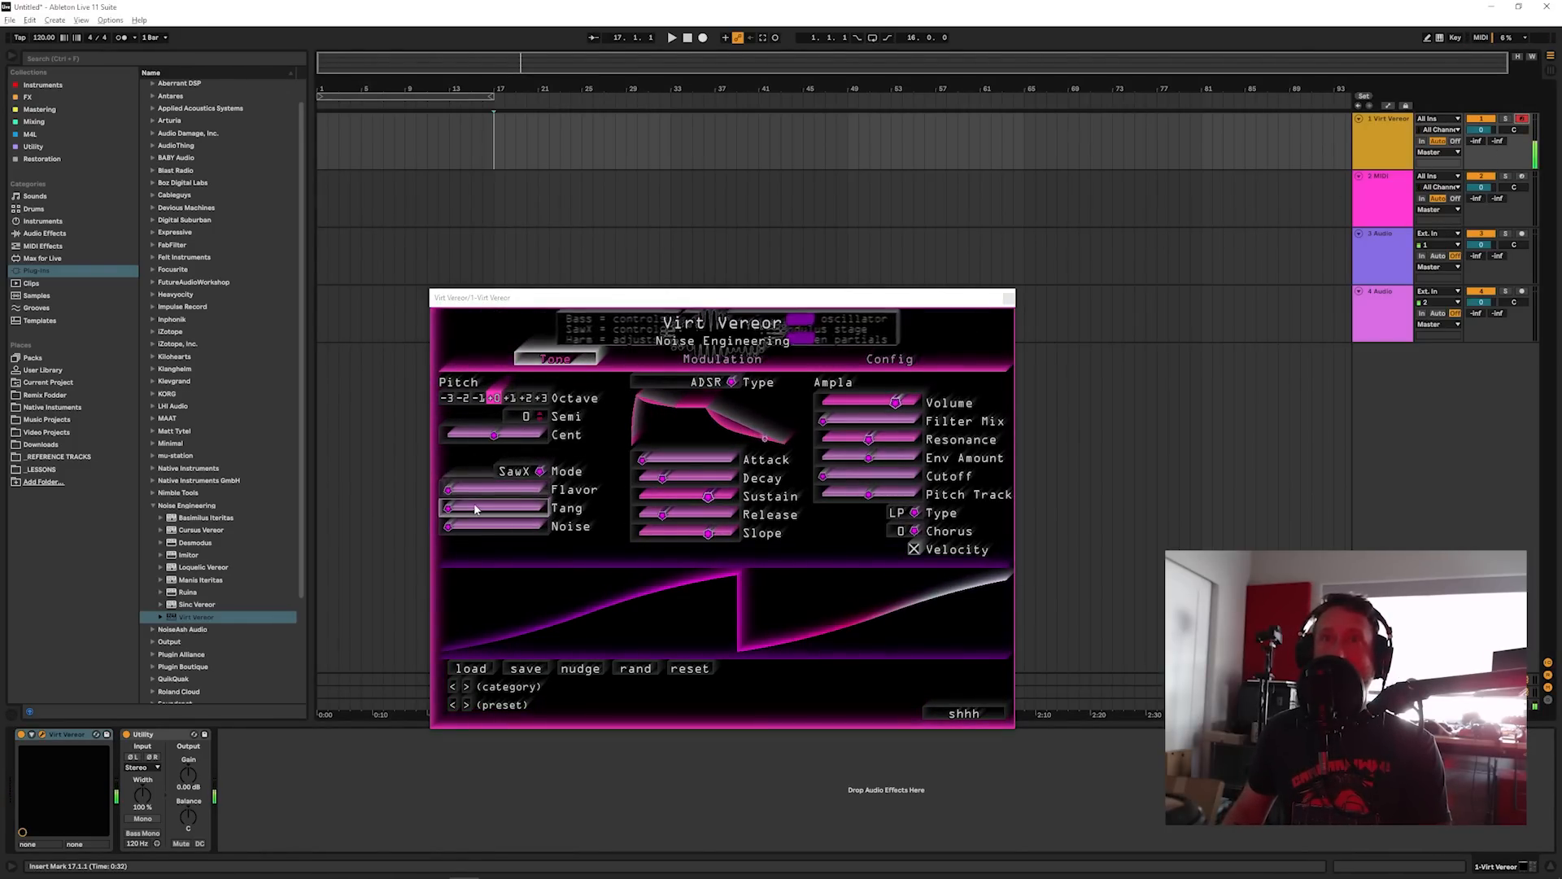
# Step: Try out the Tang and Flavor amounts in SawX mode and return both to 0%
pyautogui.moveTo(452, 508); pyautogui.dragTo(531, 491)
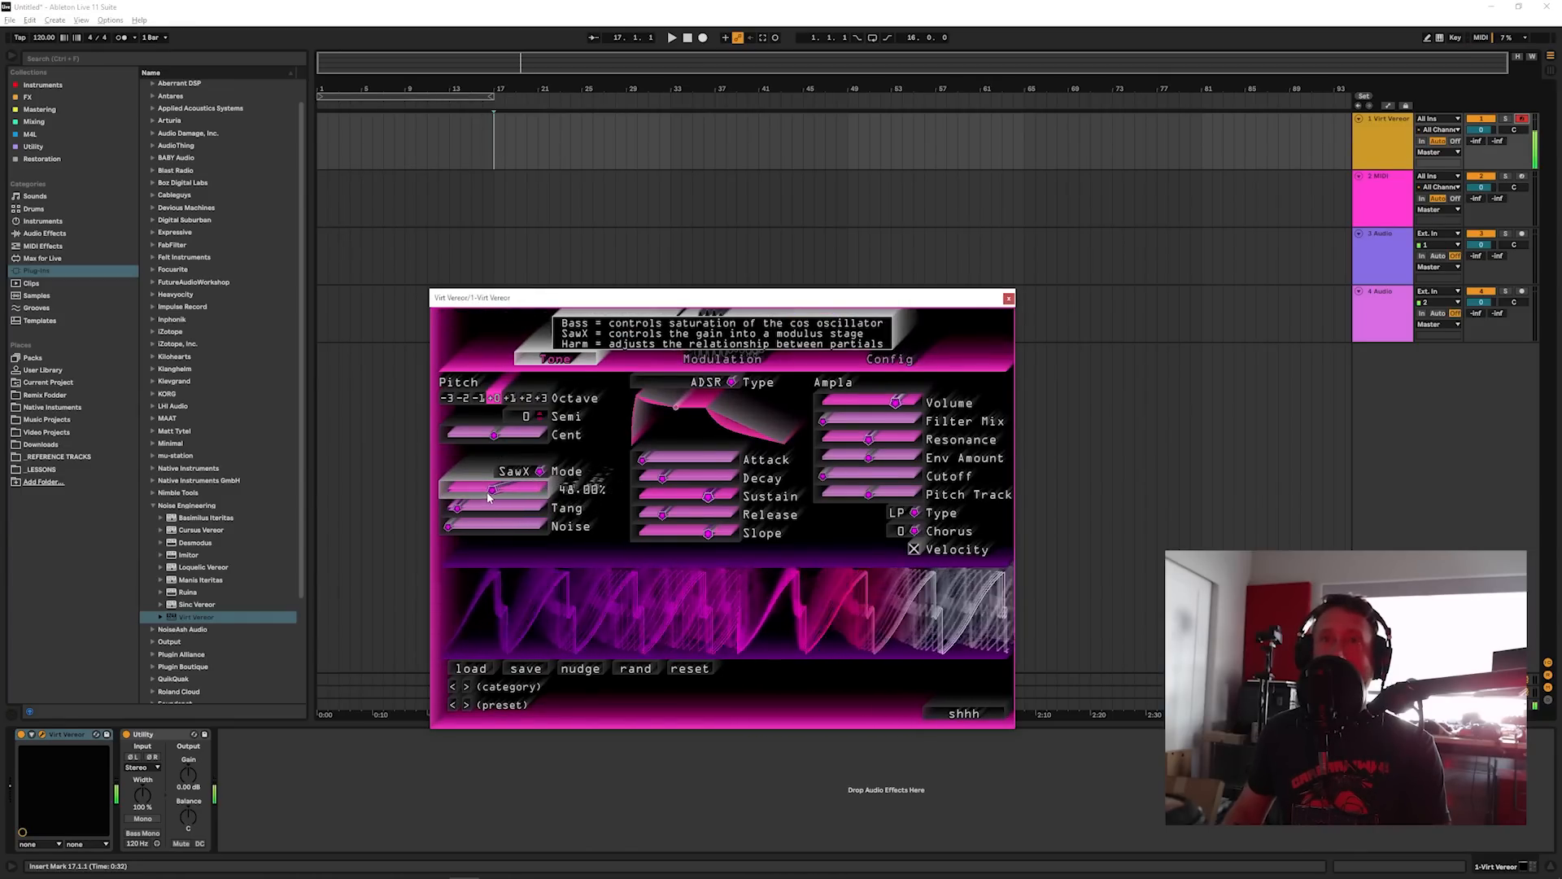
pyautogui.hotkey('ctrl', 'z')
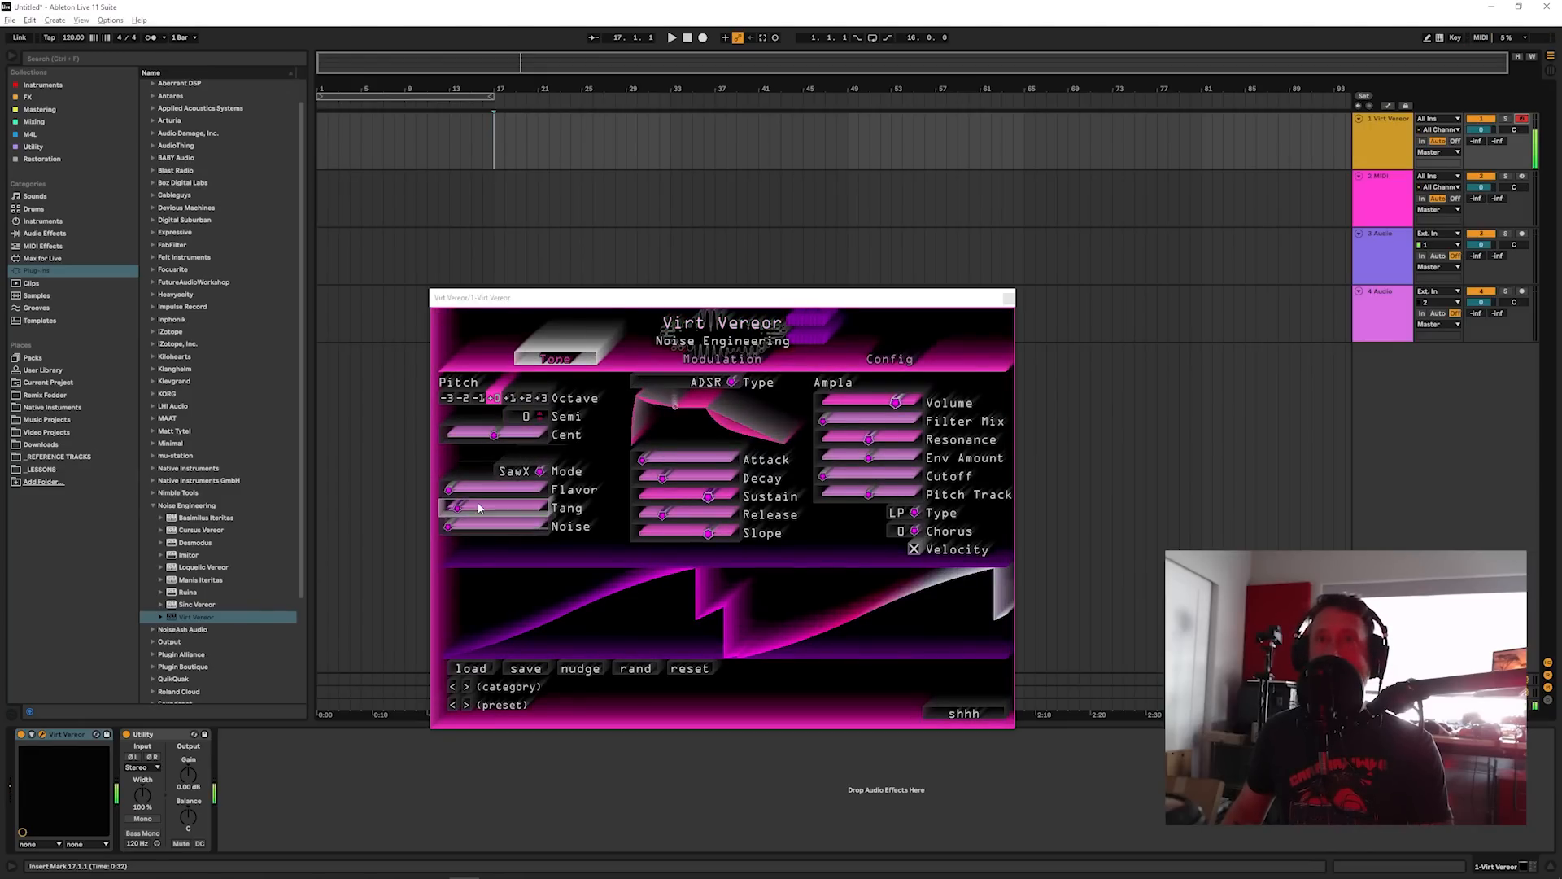
pyautogui.moveTo(478, 509); pyautogui.dragTo(448, 489)
pyautogui.click(449, 509)
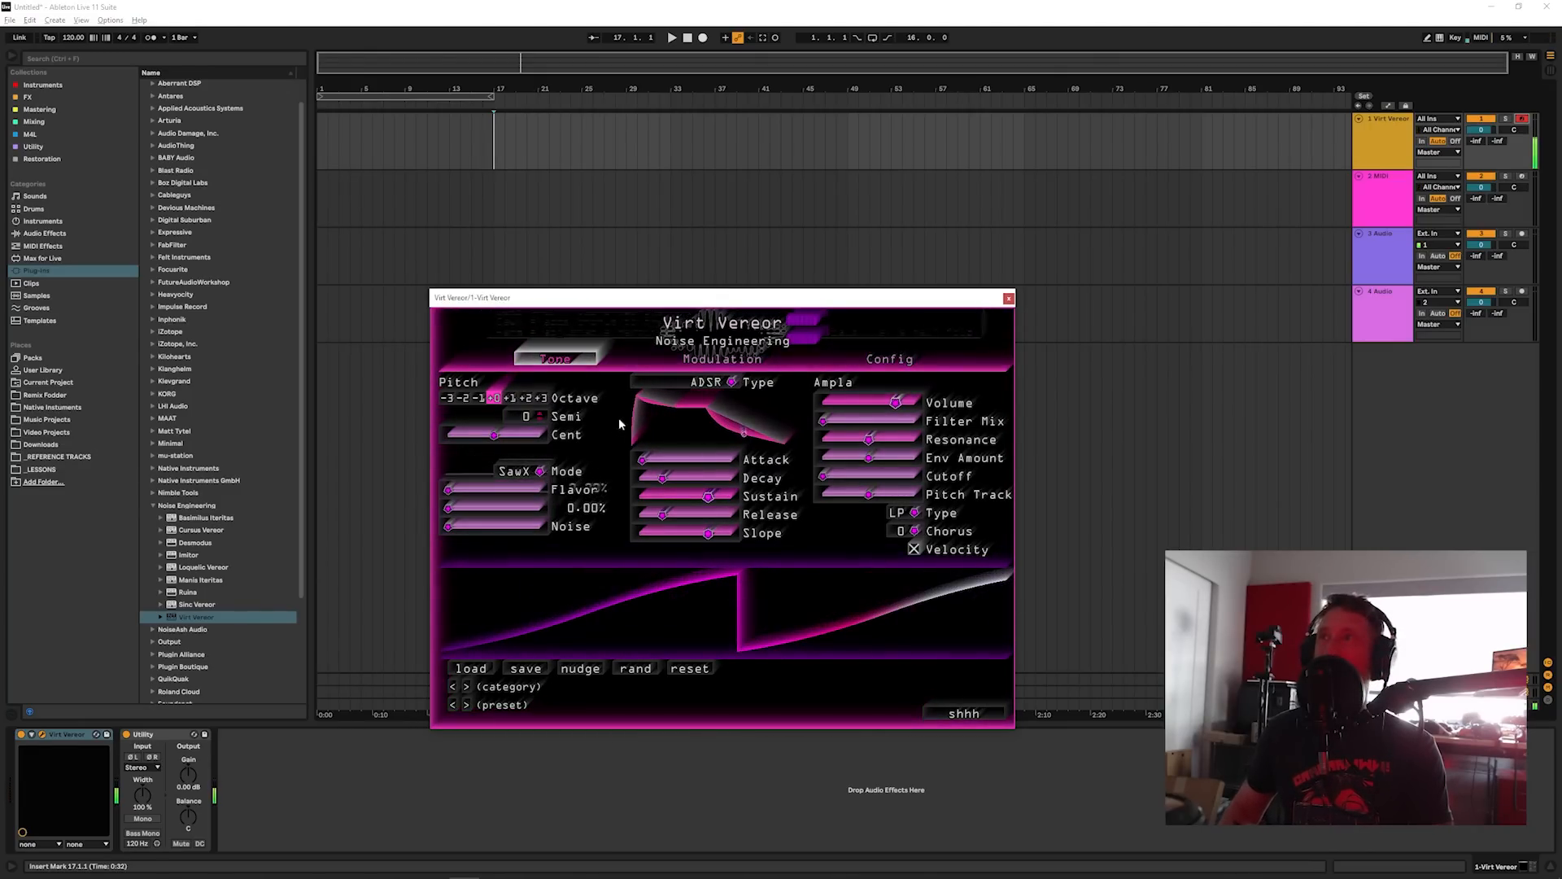
pyautogui.moveTo(701, 300); pyautogui.dragTo(718, 379)
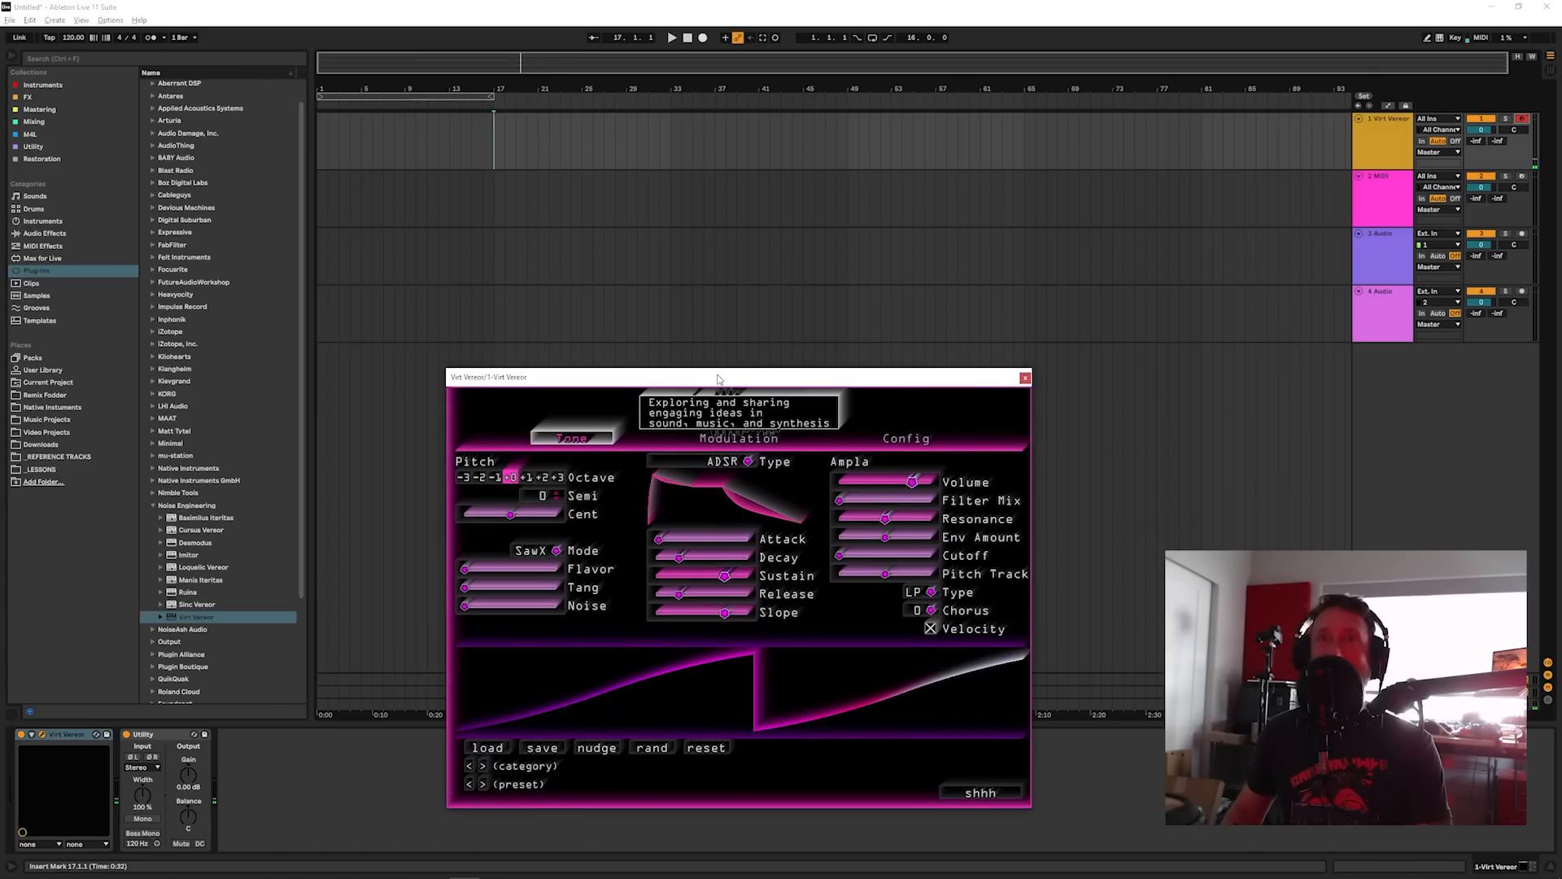
pyautogui.moveTo(470, 570)
pyautogui.mouseDown()
pyautogui.moveTo(528, 567)
pyautogui.moveTo(460, 571)
pyautogui.mouseUp()
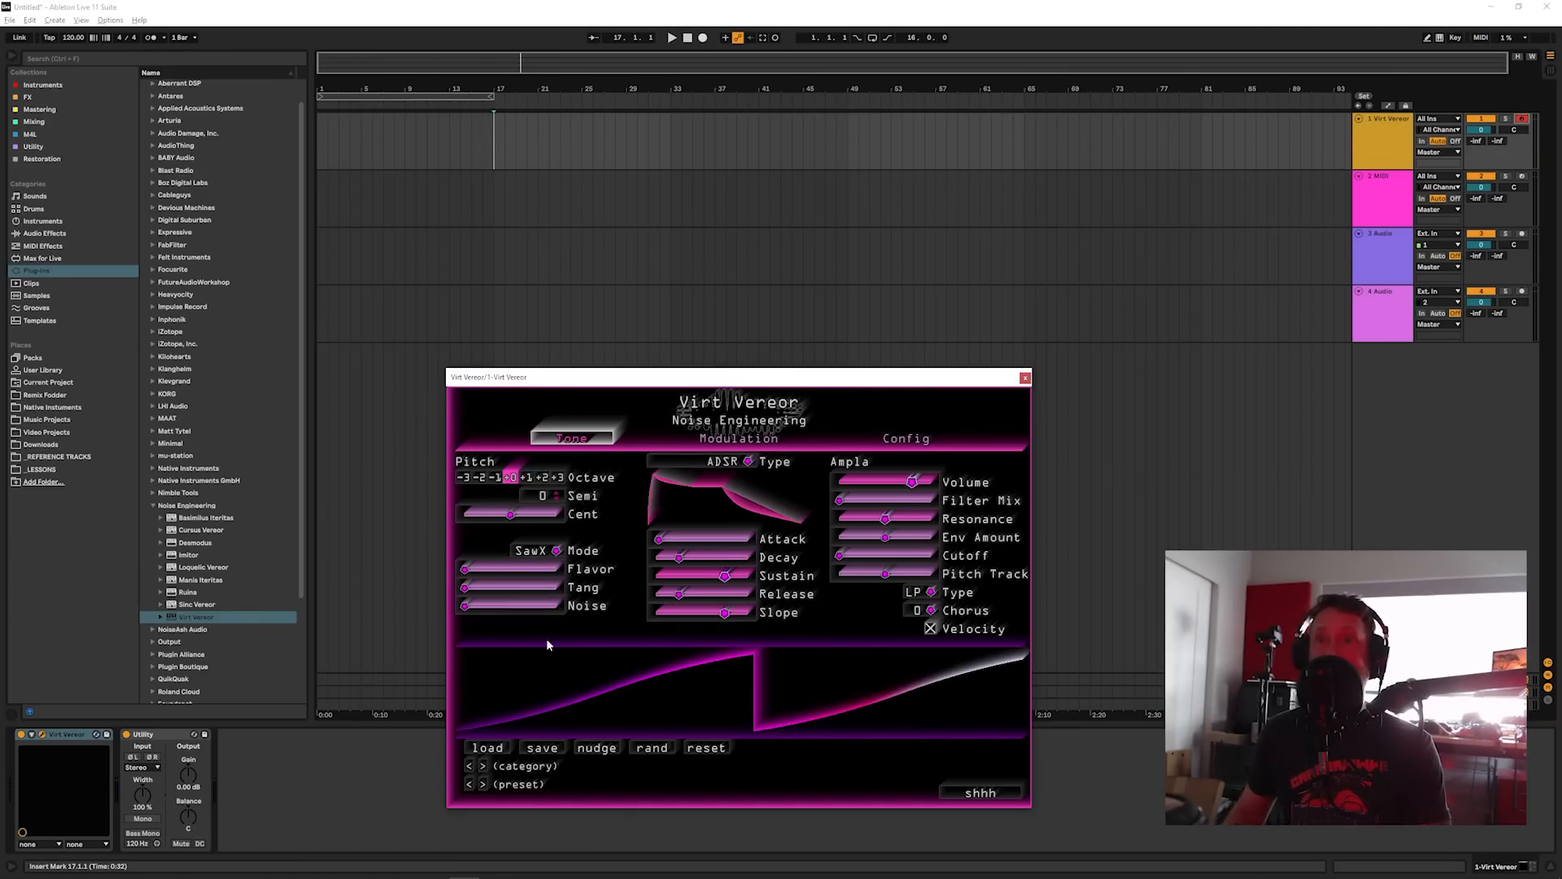
# Step: Switch the oscillator mode to Bass and audition Flavor and Tang, leaving Flavor at 0%
pyautogui.click(557, 550)
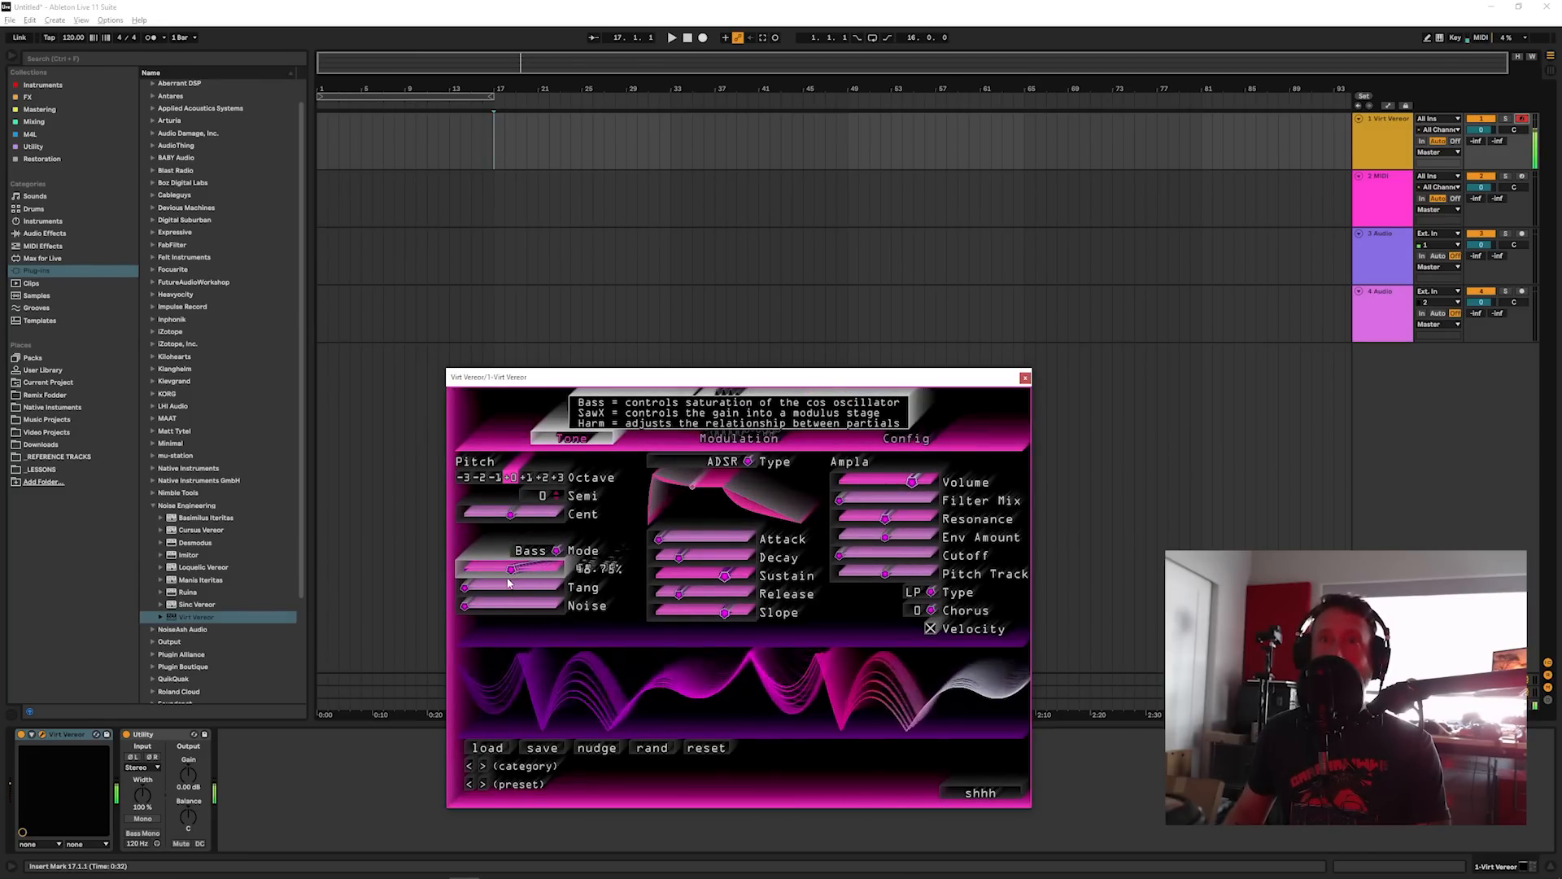
pyautogui.moveTo(464, 587)
pyautogui.mouseDown()
pyautogui.moveTo(537, 588)
pyautogui.moveTo(466, 588)
pyautogui.moveTo(544, 570)
pyautogui.moveTo(478, 570)
pyautogui.moveTo(499, 581)
pyautogui.moveTo(481, 593)
pyautogui.moveTo(463, 570)
pyautogui.mouseUp()
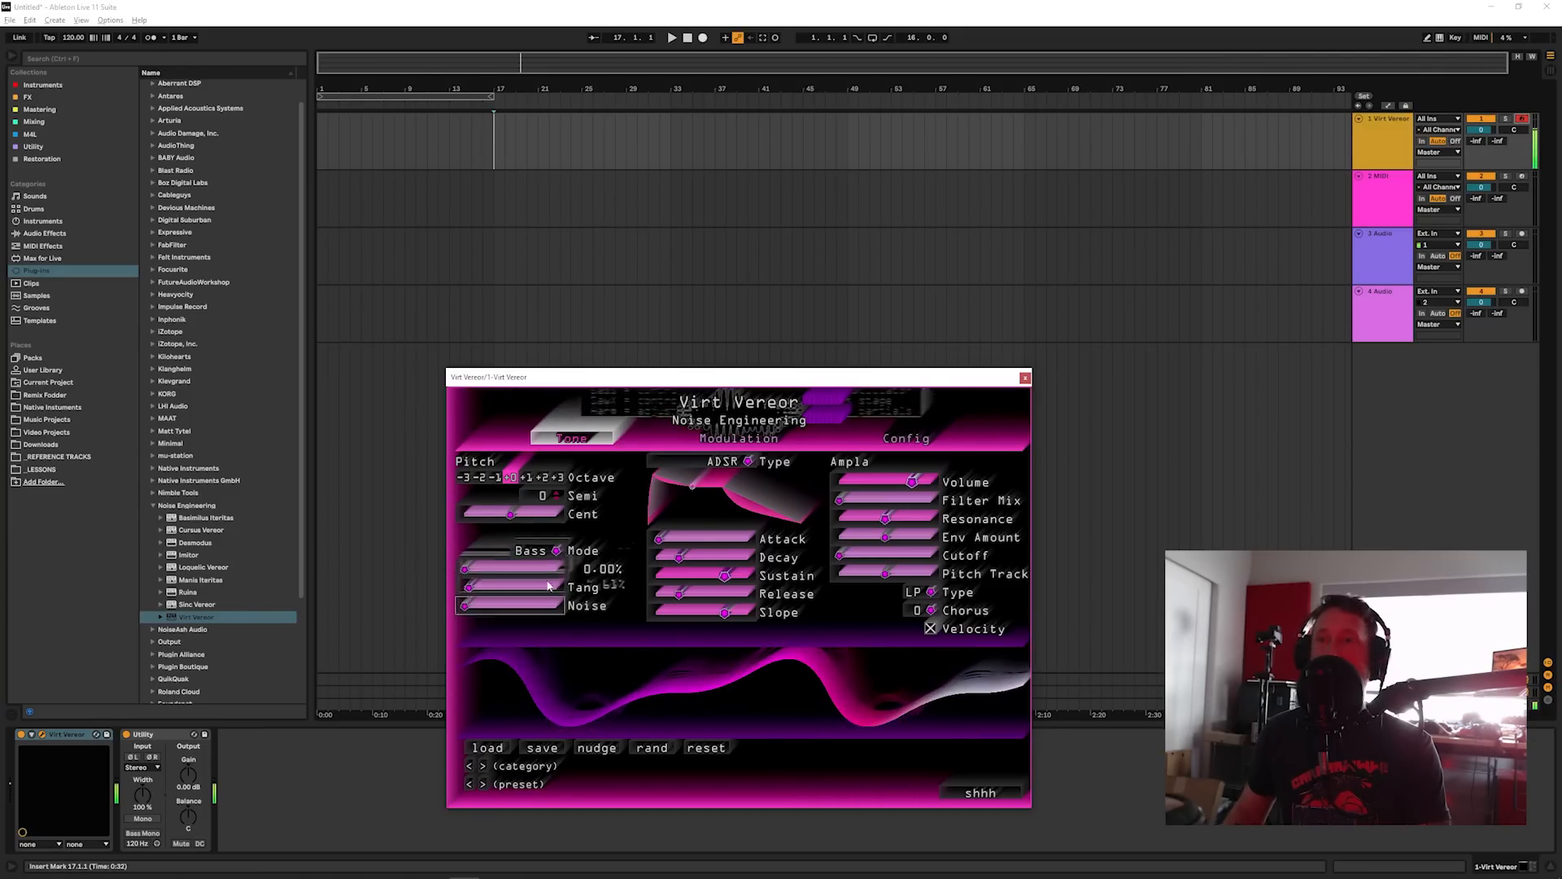
# Step: Route LFO 1 to the Voice group's Pitch parameter, raise the route's index slightly and slow the LFO to 18.7 s
pyautogui.click(739, 439)
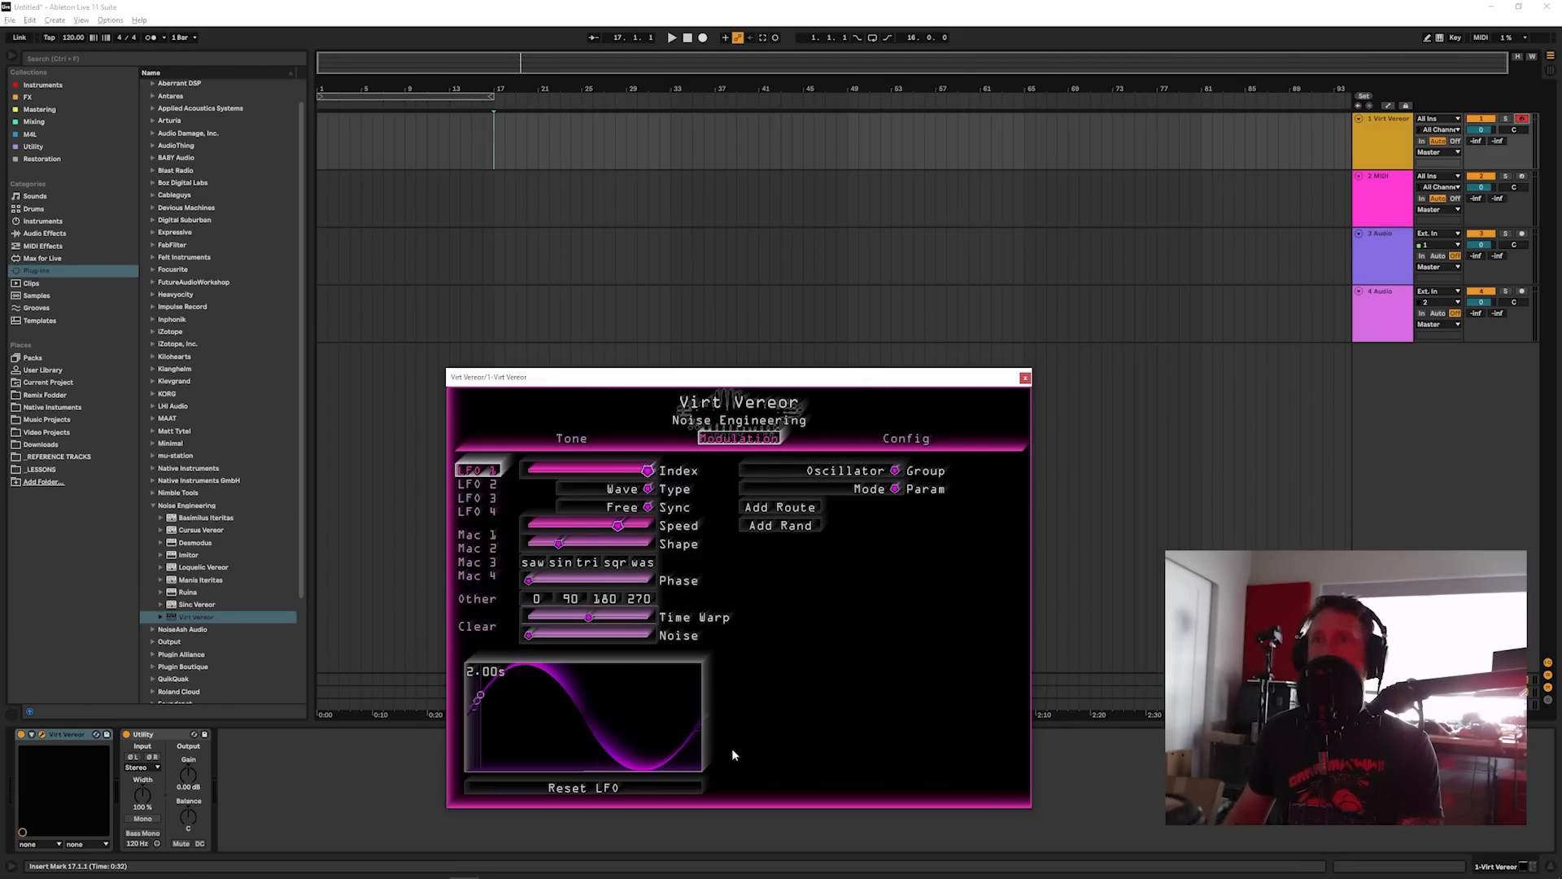
pyautogui.click(837, 472)
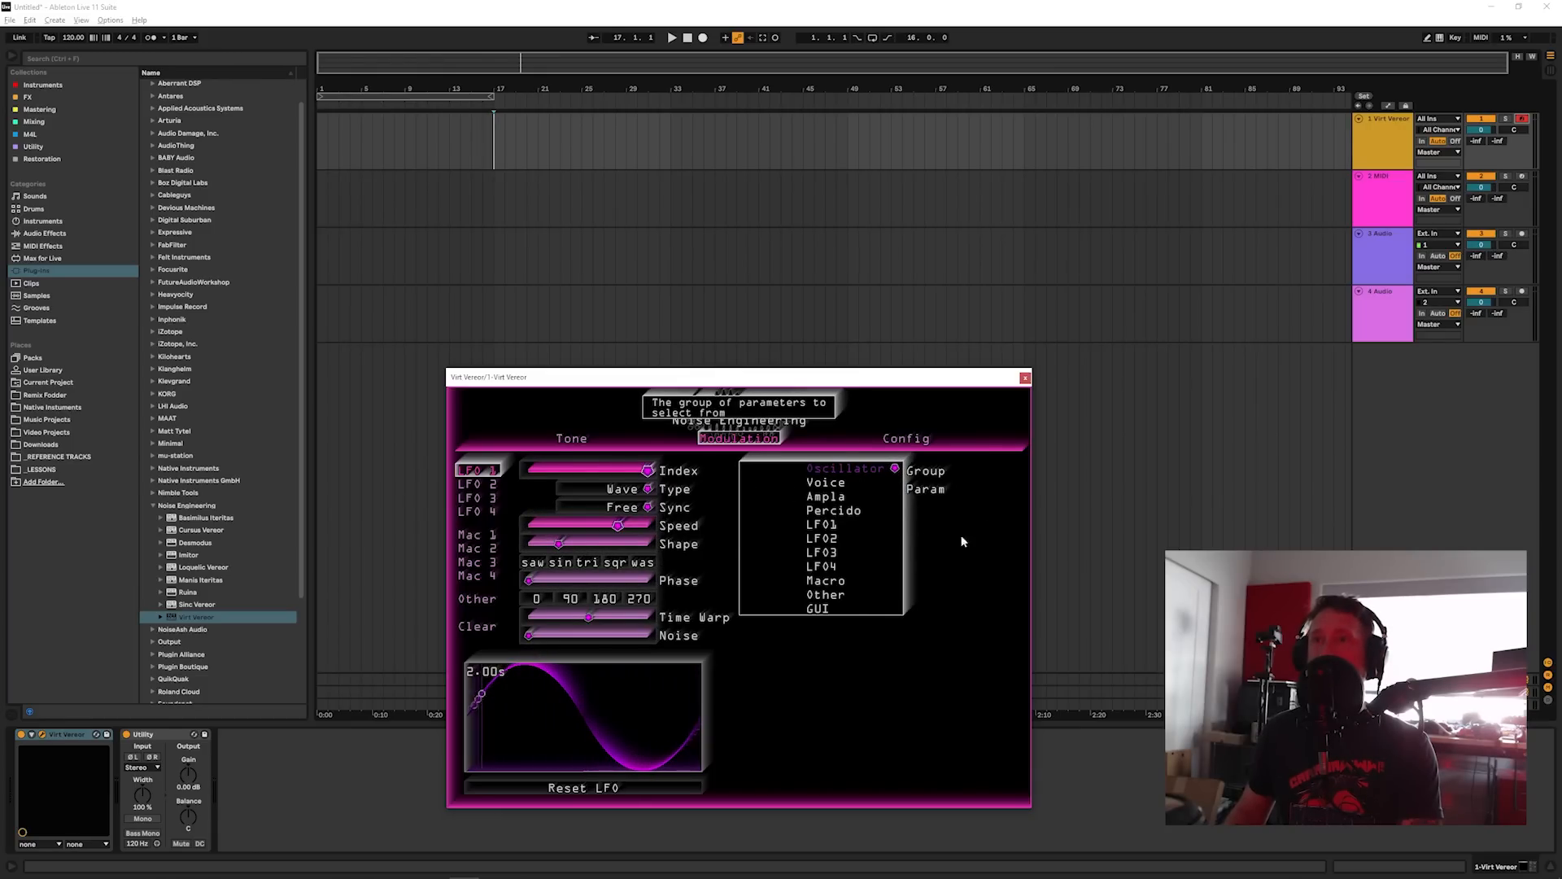
pyautogui.click(962, 542)
pyautogui.click(887, 490)
pyautogui.click(869, 489)
pyautogui.click(859, 472)
pyautogui.click(838, 489)
pyautogui.click(876, 491)
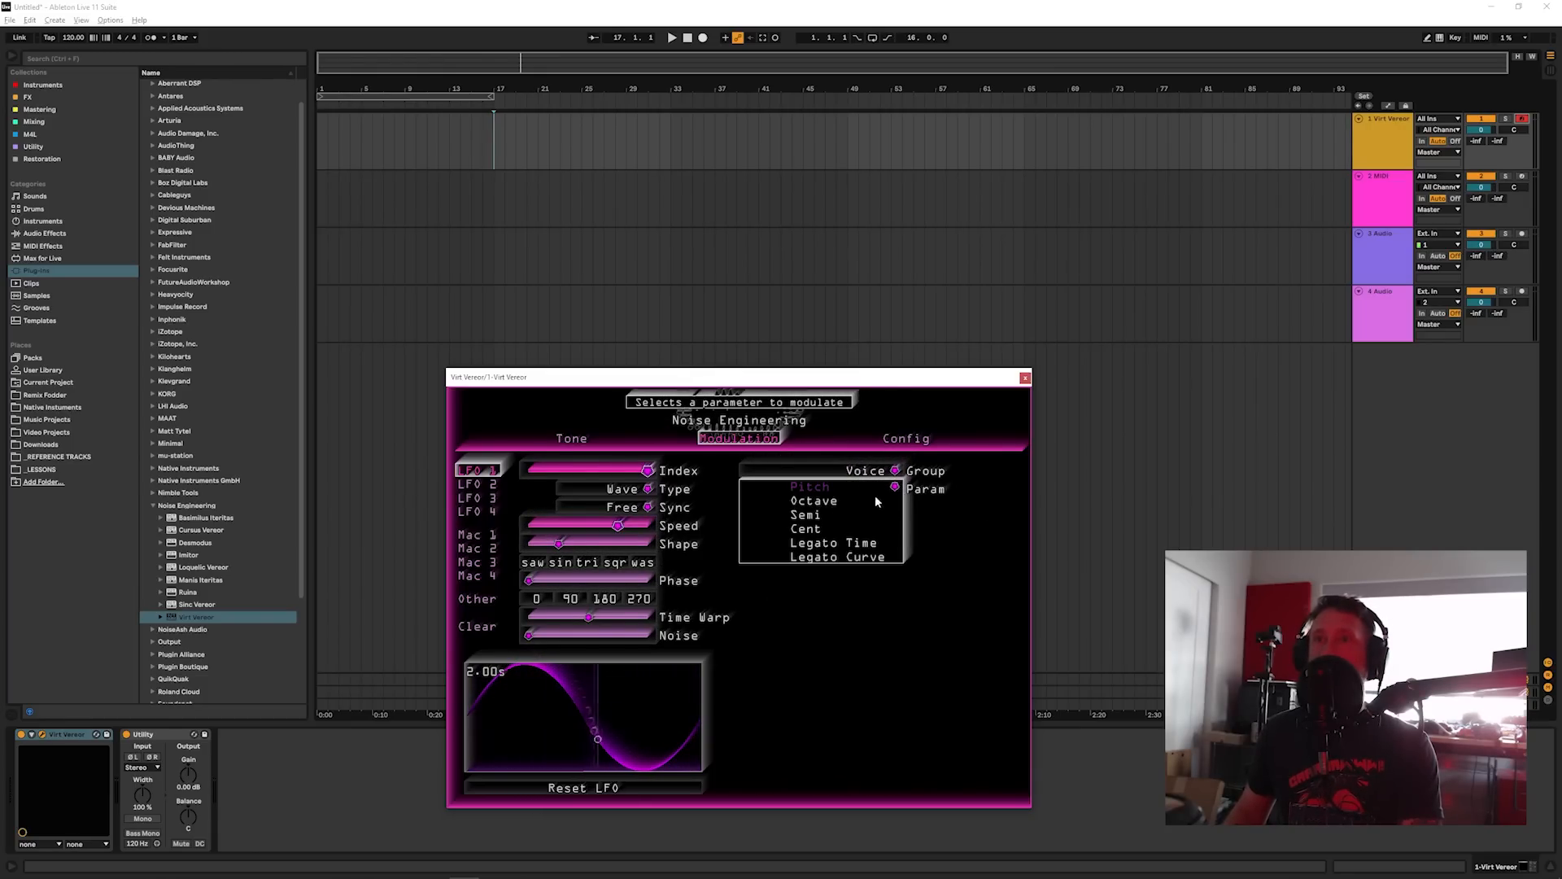
pyautogui.click(821, 489)
pyautogui.click(779, 507)
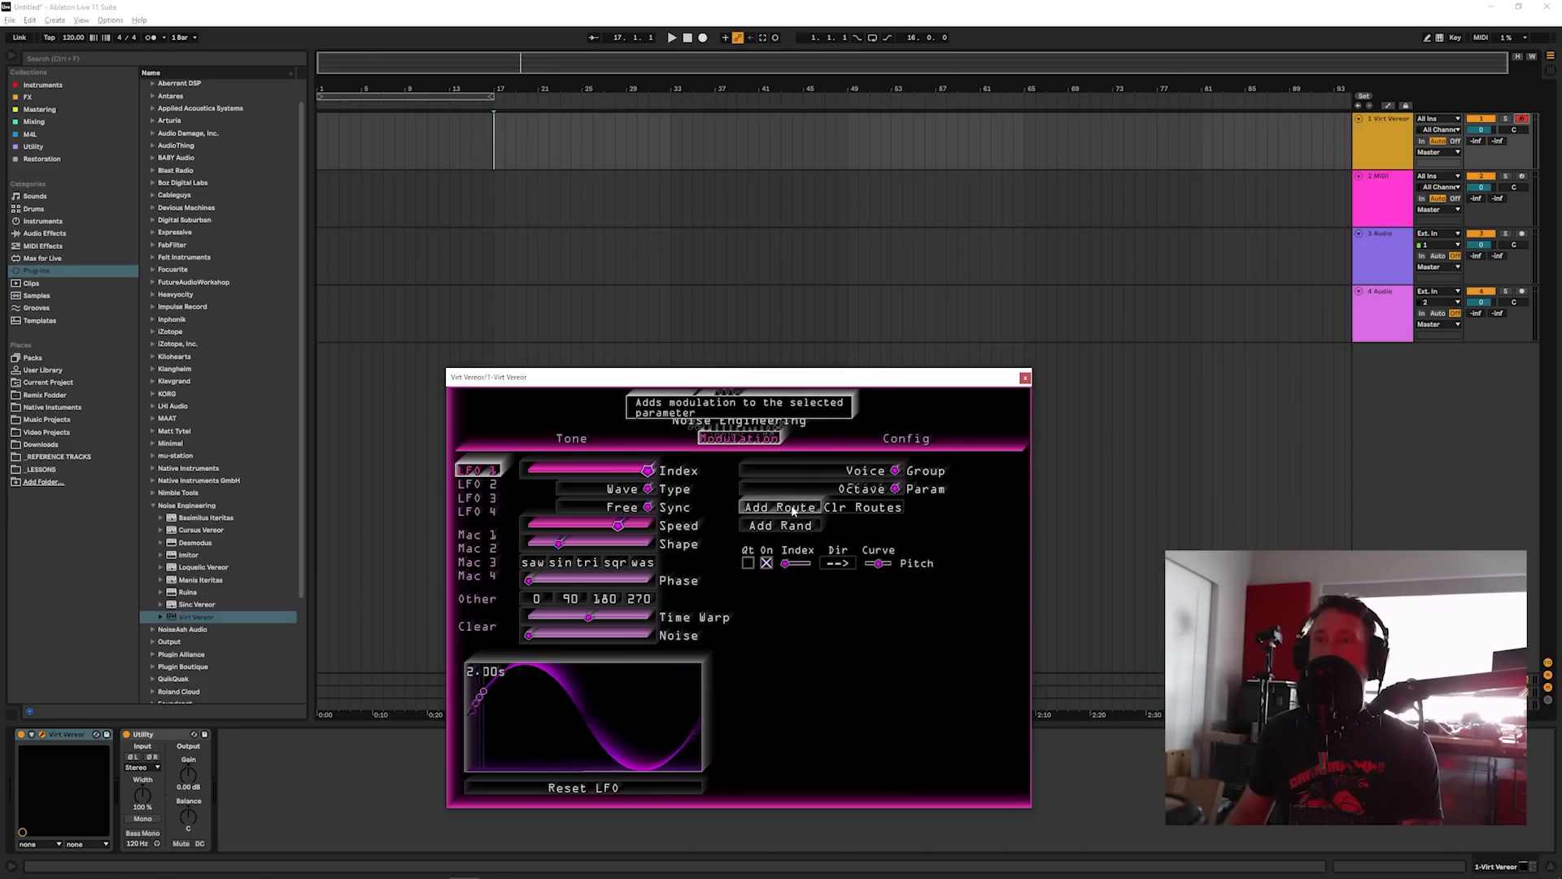
pyautogui.moveTo(786, 562); pyautogui.dragTo(797, 567)
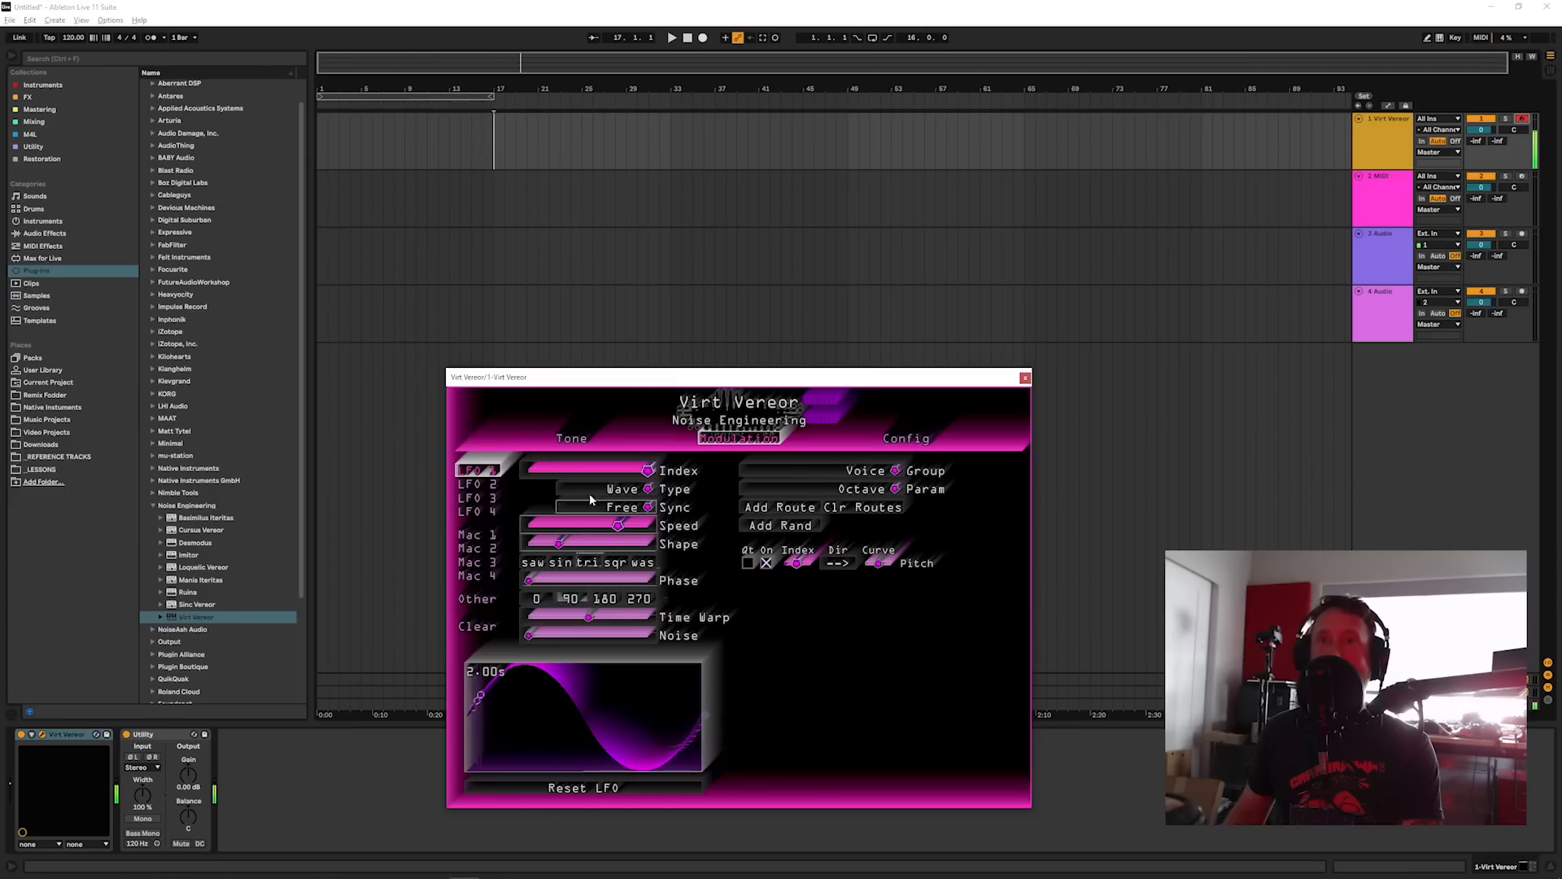
pyautogui.moveTo(618, 525); pyautogui.dragTo(556, 526)
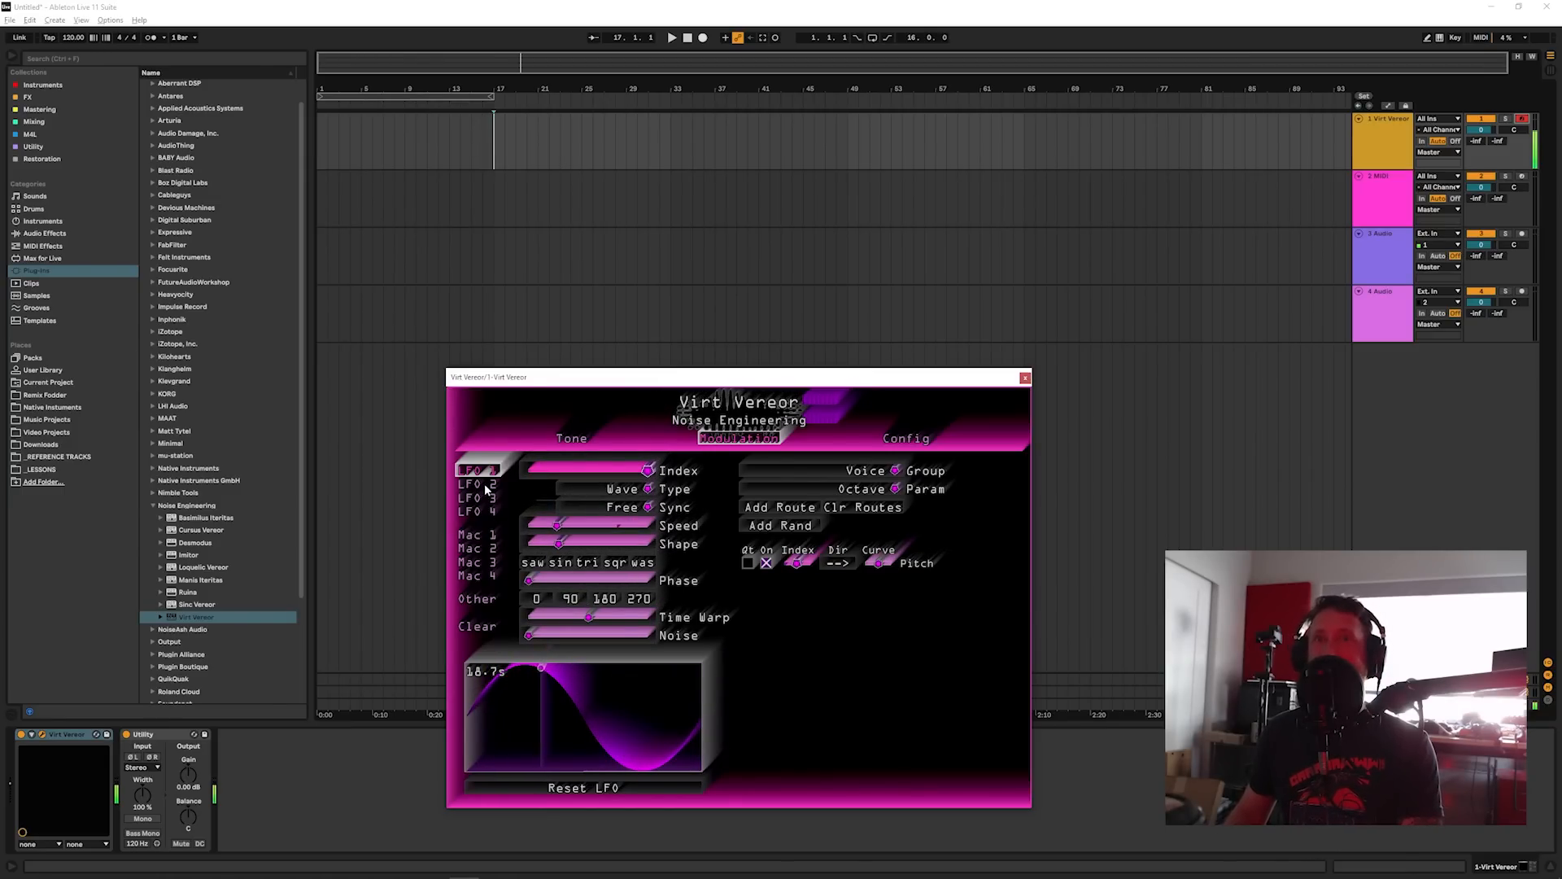
# Step: Audition the oscillator's Flavor and Tang with the pitch modulation running and set both to 0%
pyautogui.click(560, 442)
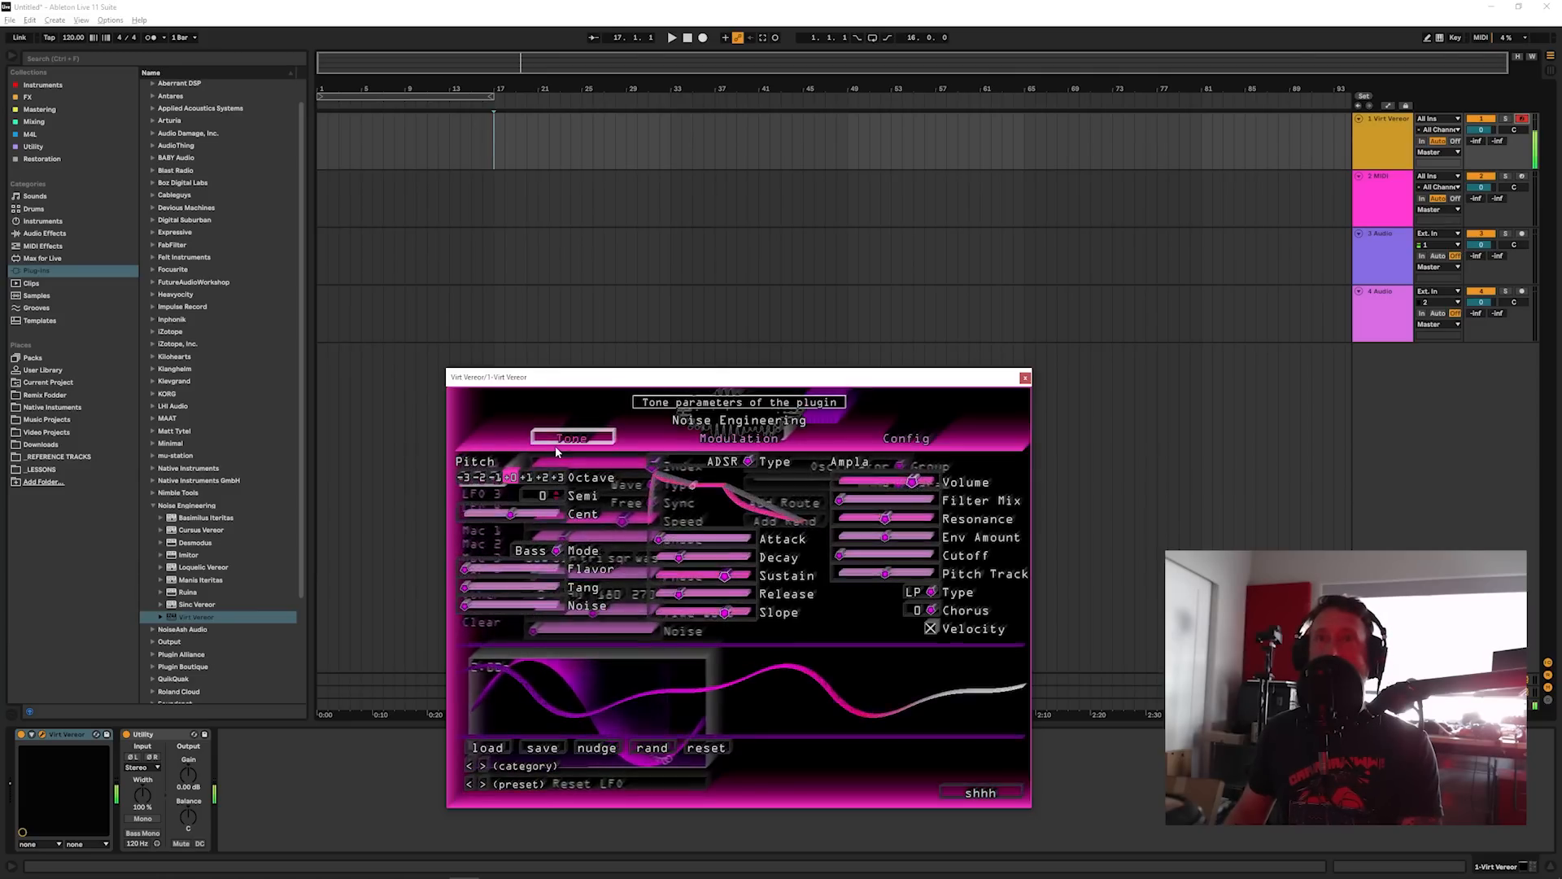
pyautogui.moveTo(493, 567); pyautogui.dragTo(458, 588)
pyautogui.moveTo(486, 570); pyautogui.dragTo(452, 568)
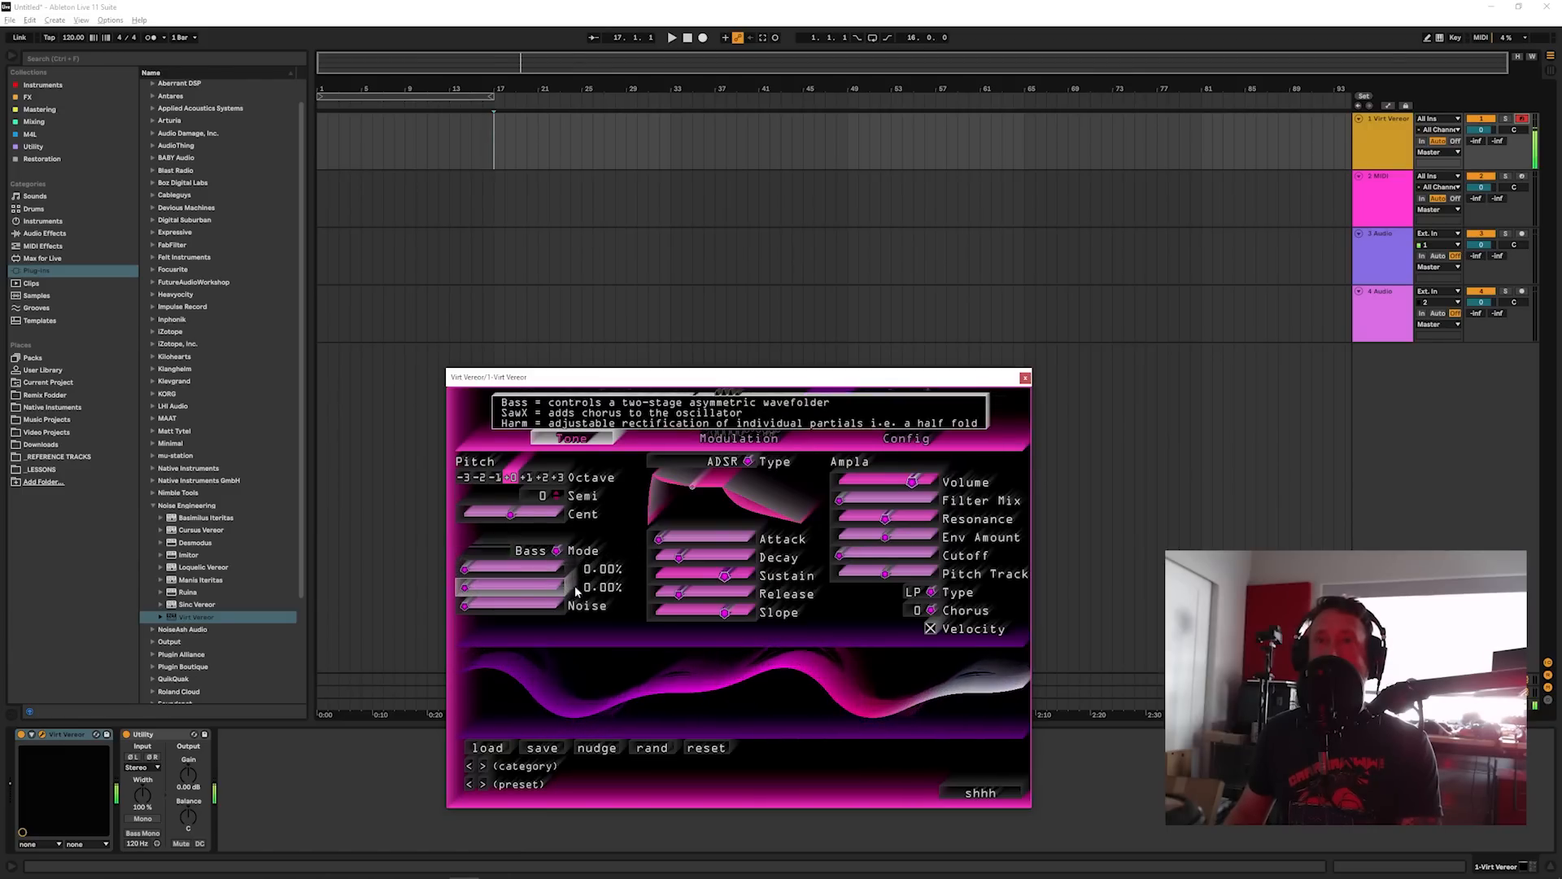
# Step: Route LFO 2 to the oscillator's Tang with an index of about 54% and slow its speed to 7.75 s
pyautogui.click(739, 438)
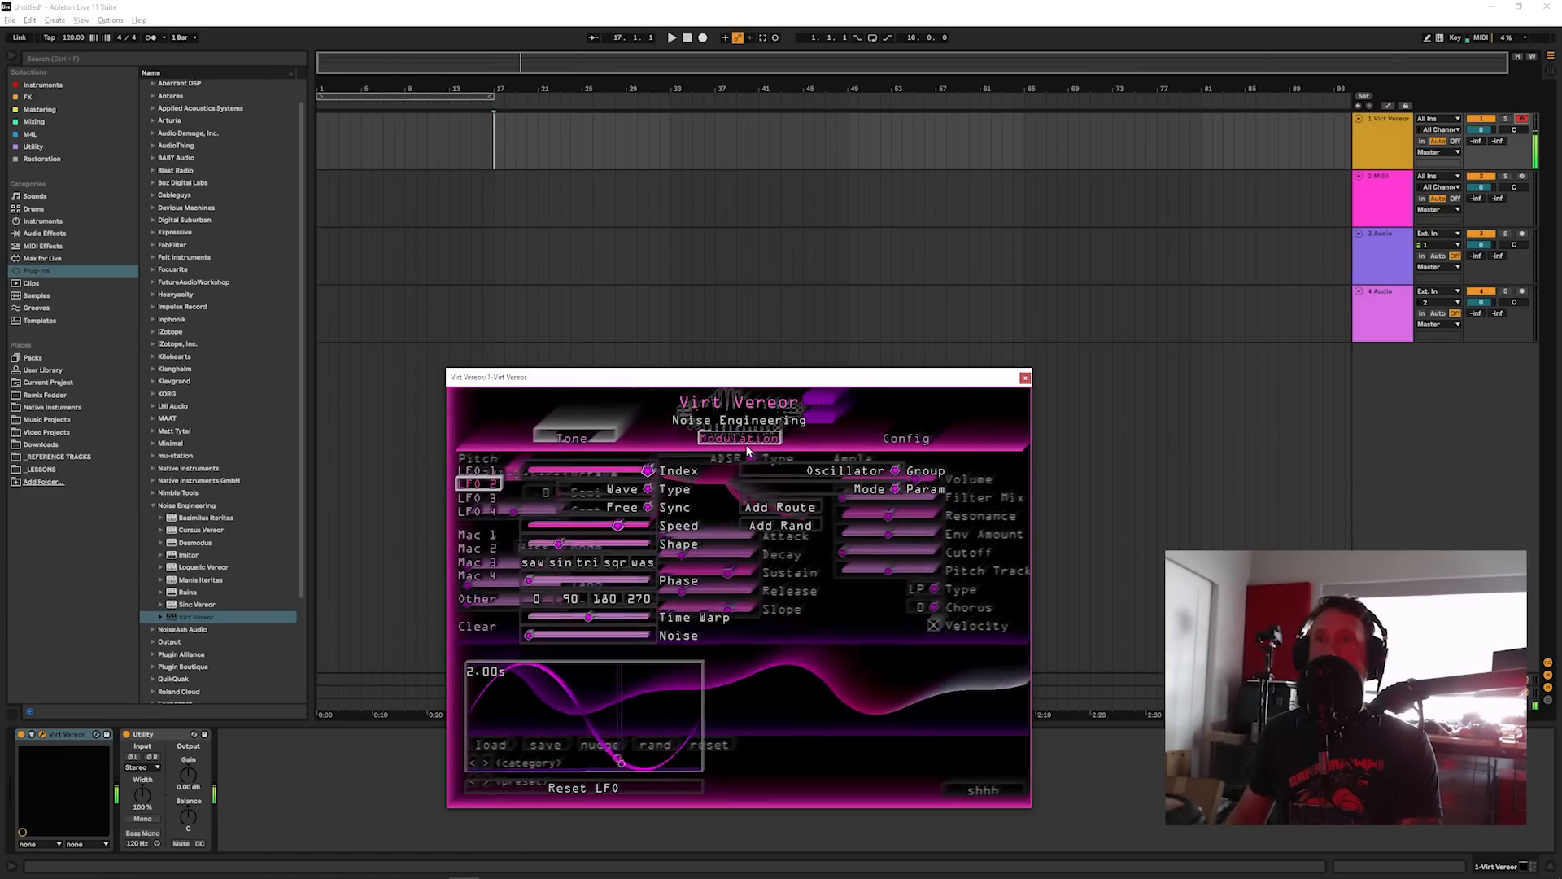
pyautogui.click(865, 471)
pyautogui.click(851, 470)
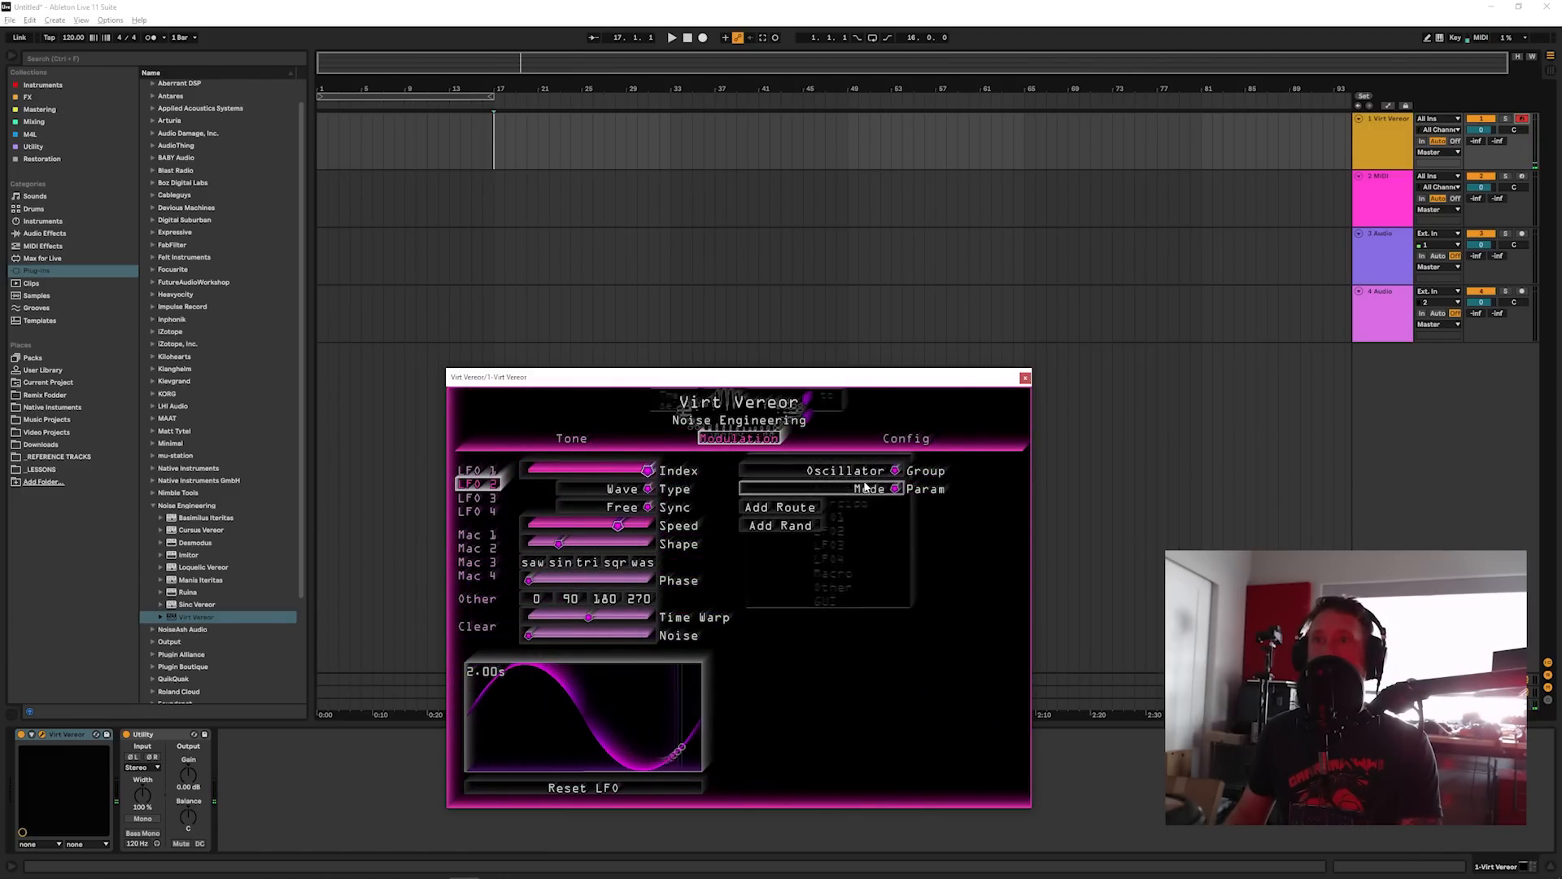
pyautogui.click(869, 490)
pyautogui.click(859, 514)
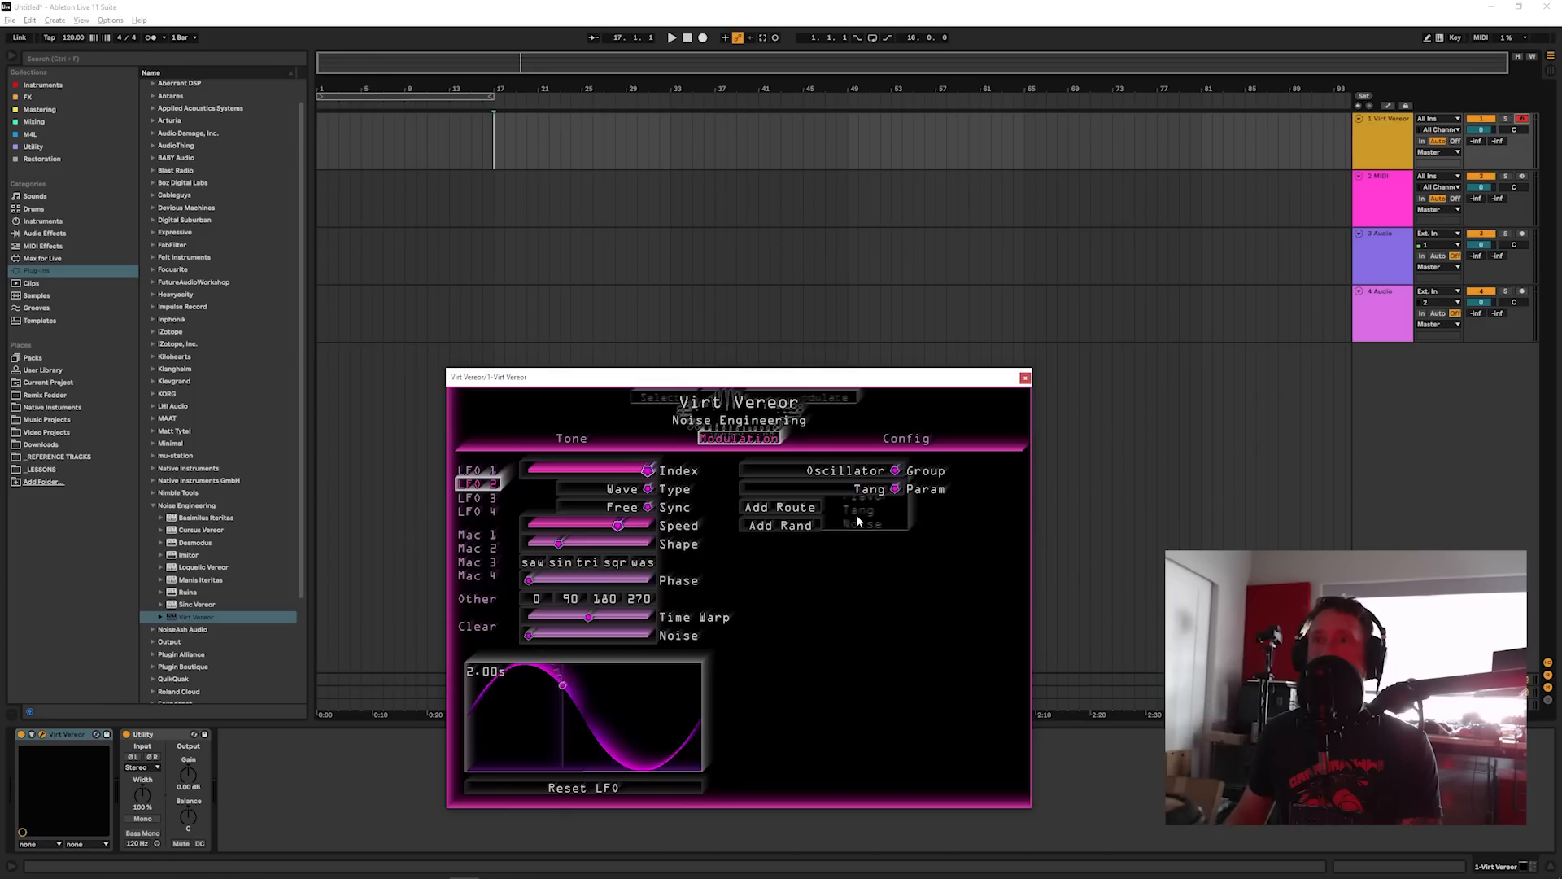
pyautogui.click(798, 505)
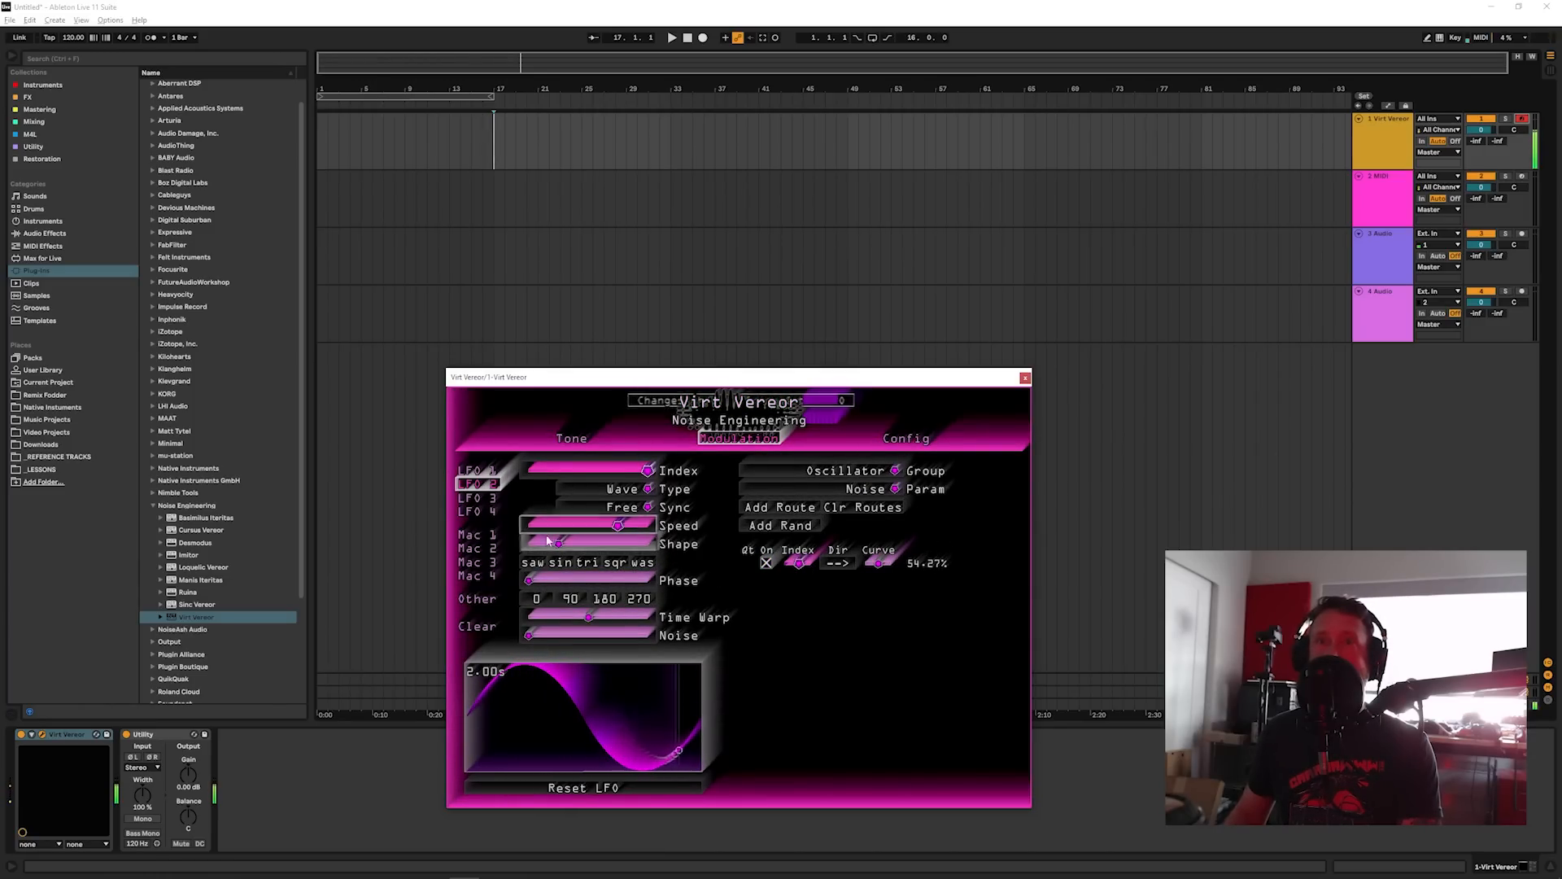
pyautogui.moveTo(631, 530); pyautogui.dragTo(592, 529)
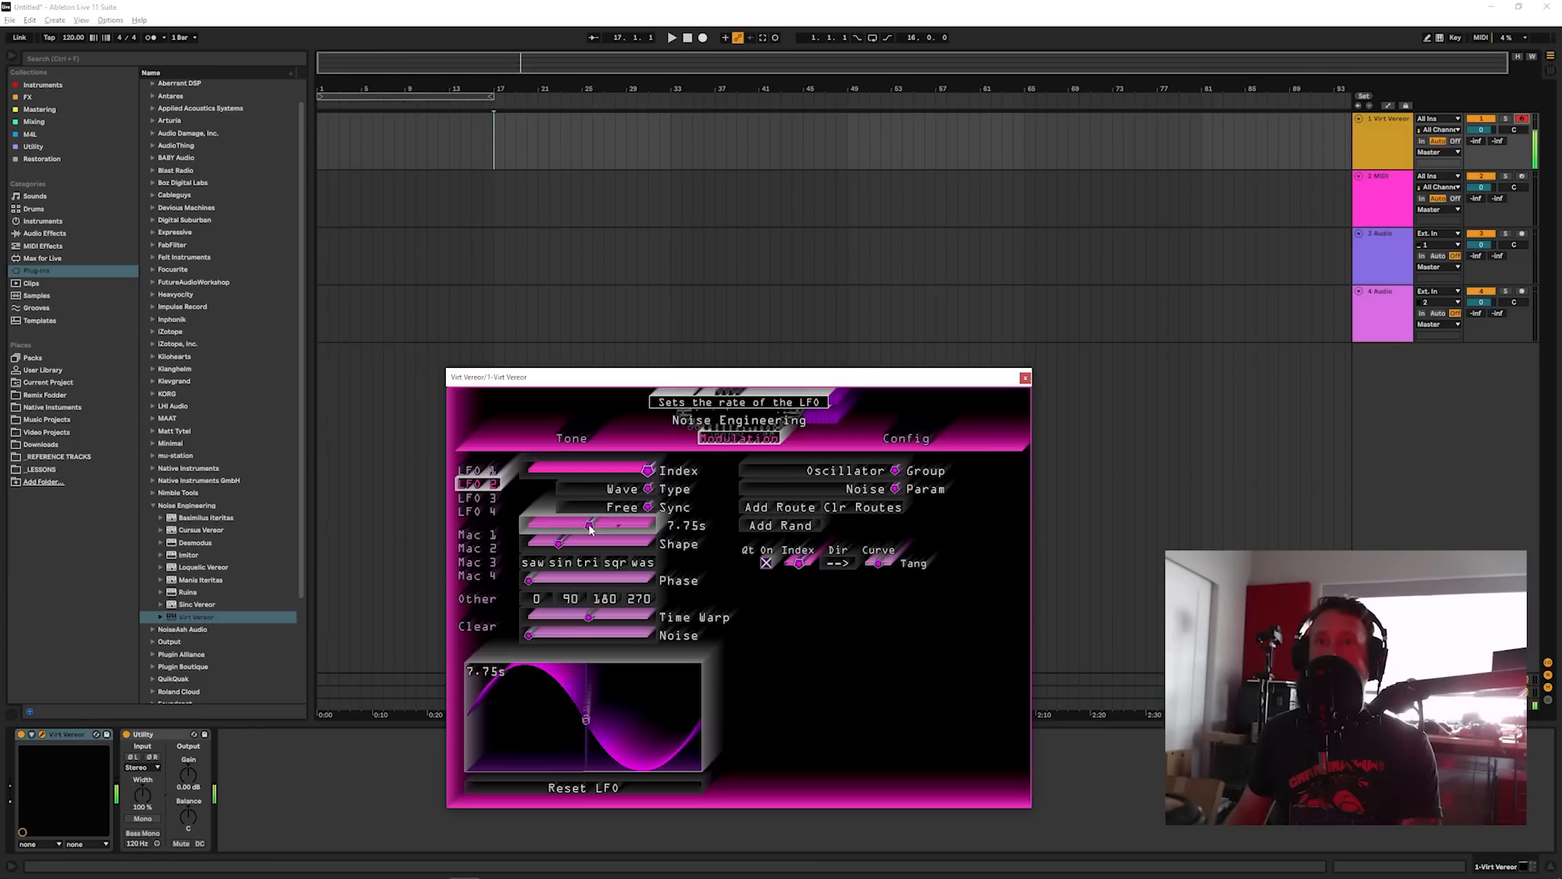
# Step: Try out the Noise and Flavor amounts with Tang modulated and return both to zero
pyautogui.click(548, 445)
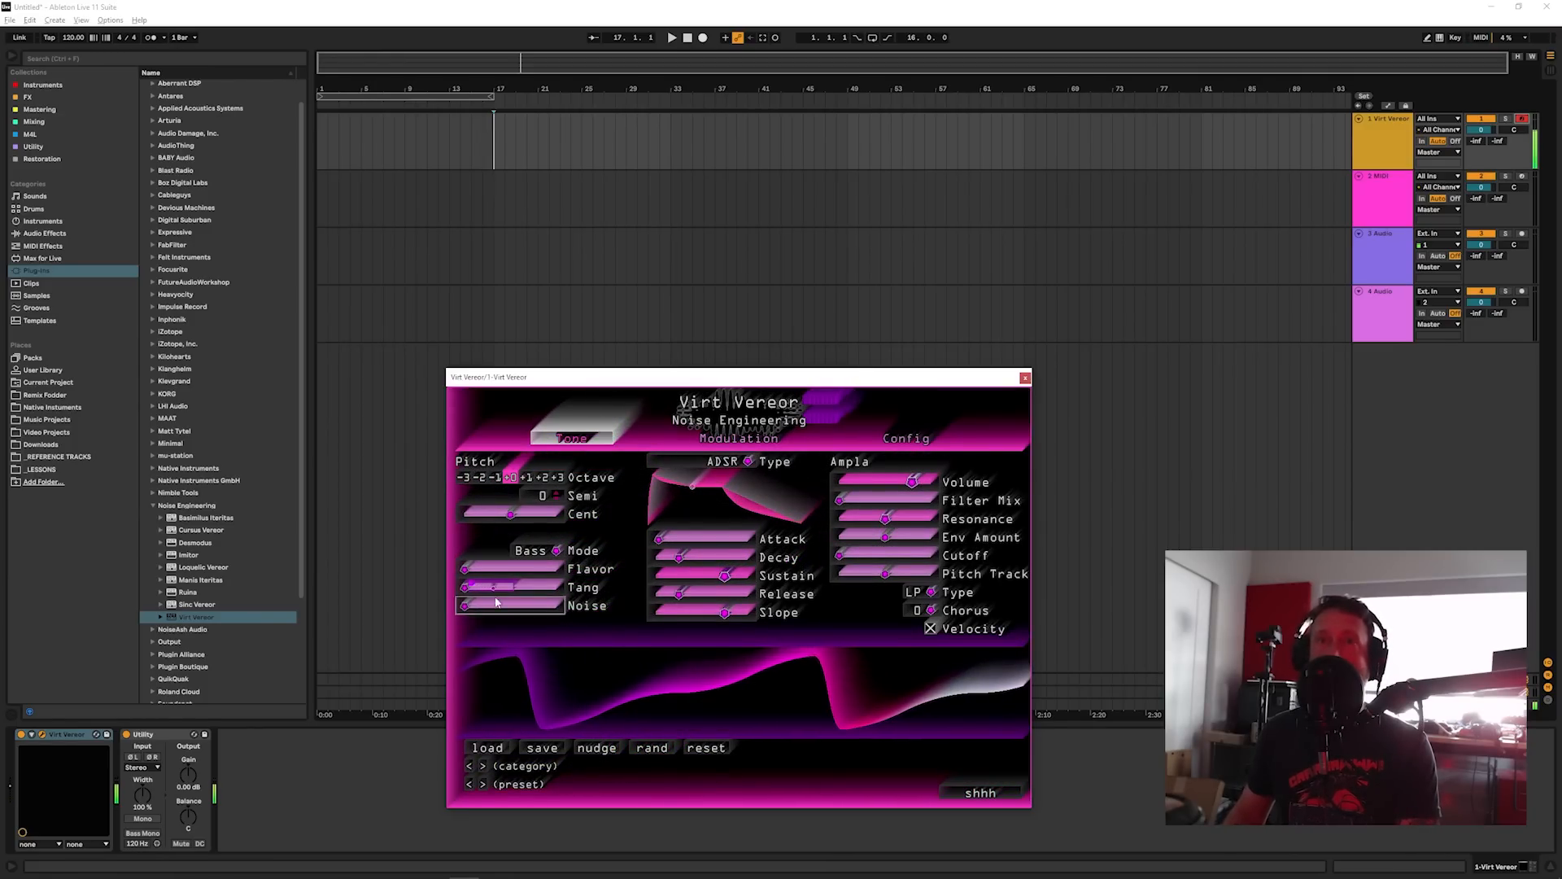
pyautogui.moveTo(465, 606); pyautogui.dragTo(426, 584)
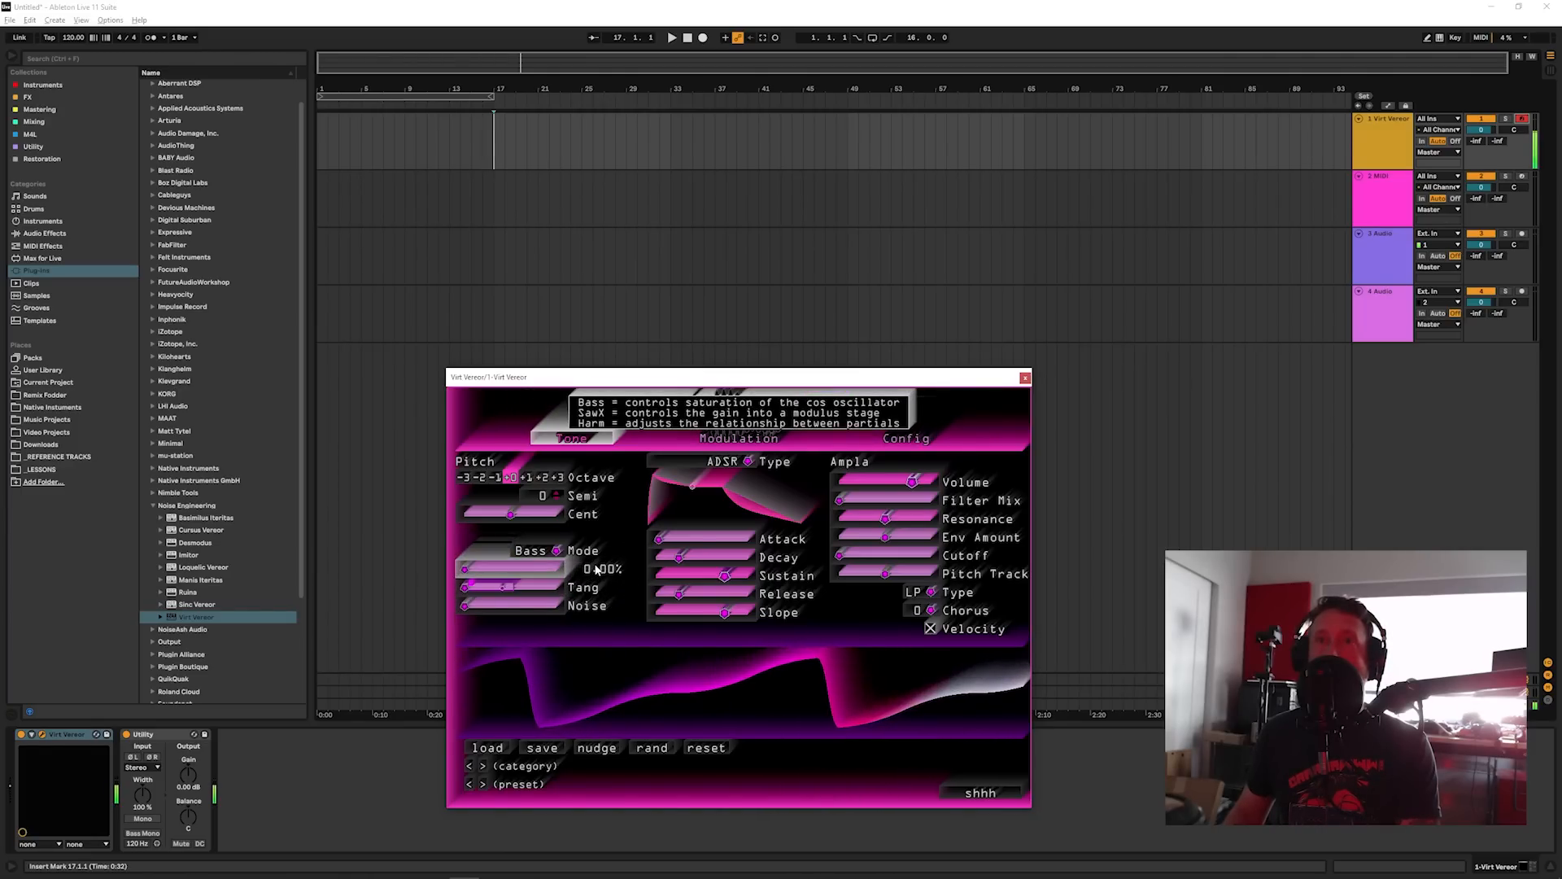
# Step: Route LFO 3 to the oscillator's Flavor with an index of about 56% and slow its speed to 16.7 s
pyautogui.click(750, 439)
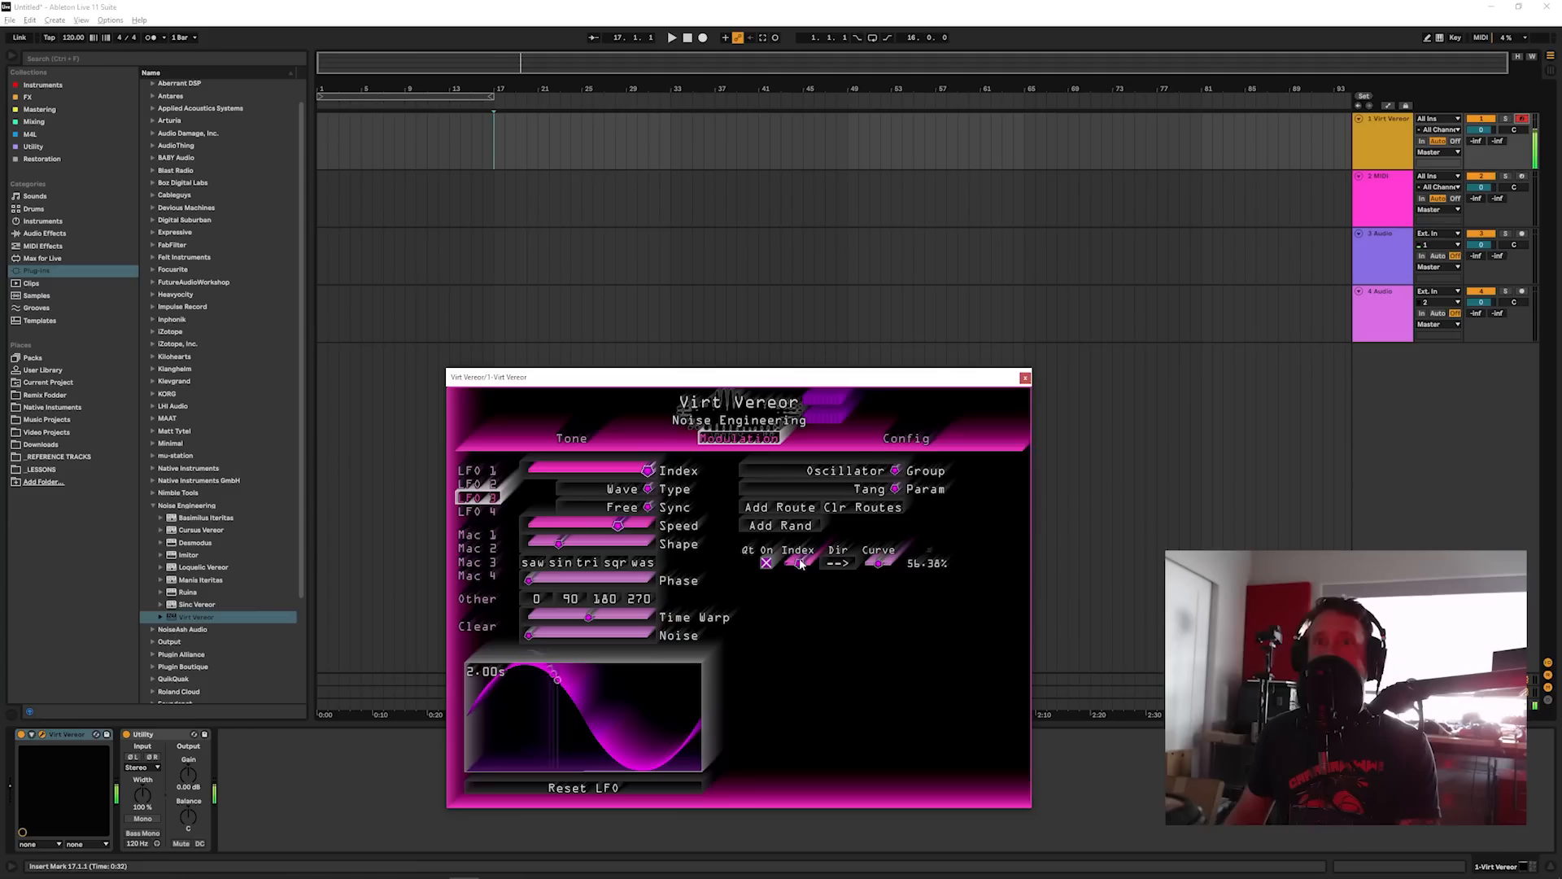
pyautogui.moveTo(621, 529); pyautogui.dragTo(565, 530)
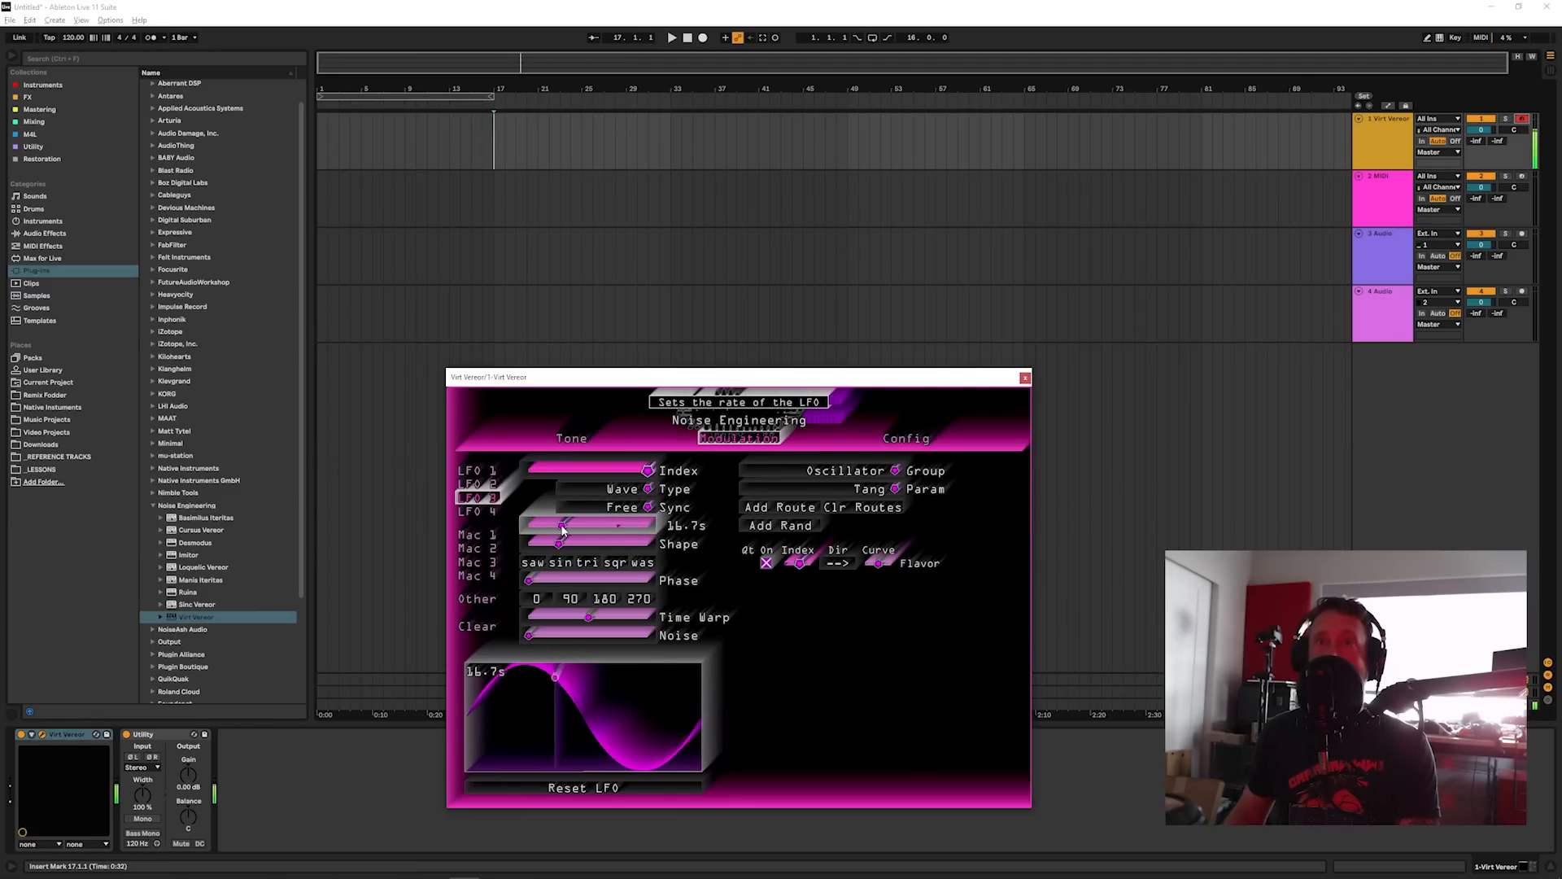
# Step: Set the filter to full Filter Mix with lower Resonance and Cutoff at about 53%, and raise the oscillator's Noise to 58.67%
pyautogui.click(487, 511)
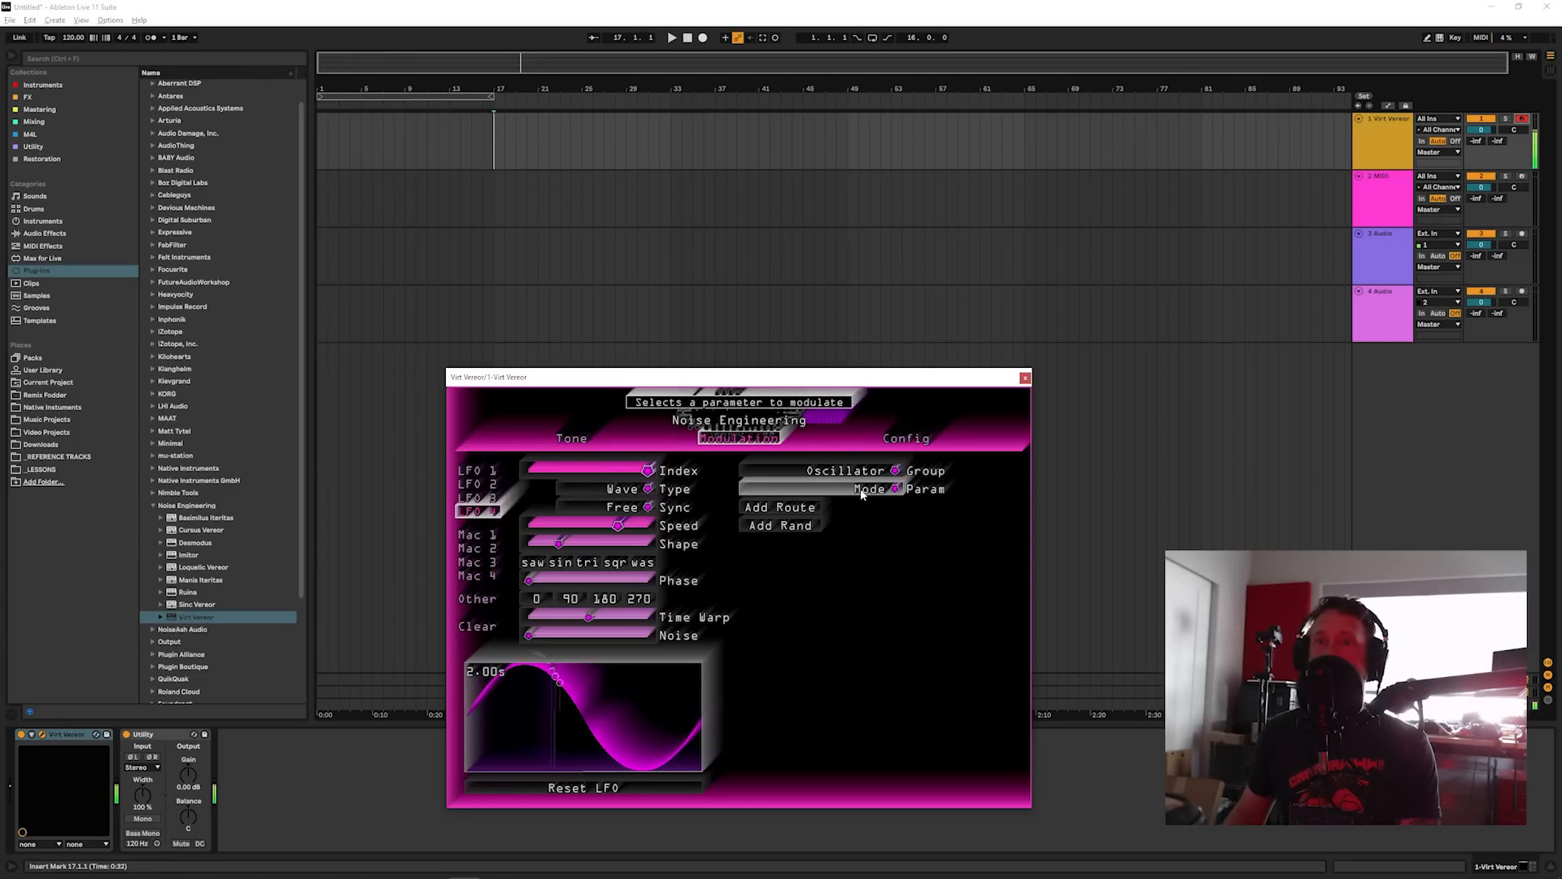
pyautogui.click(574, 438)
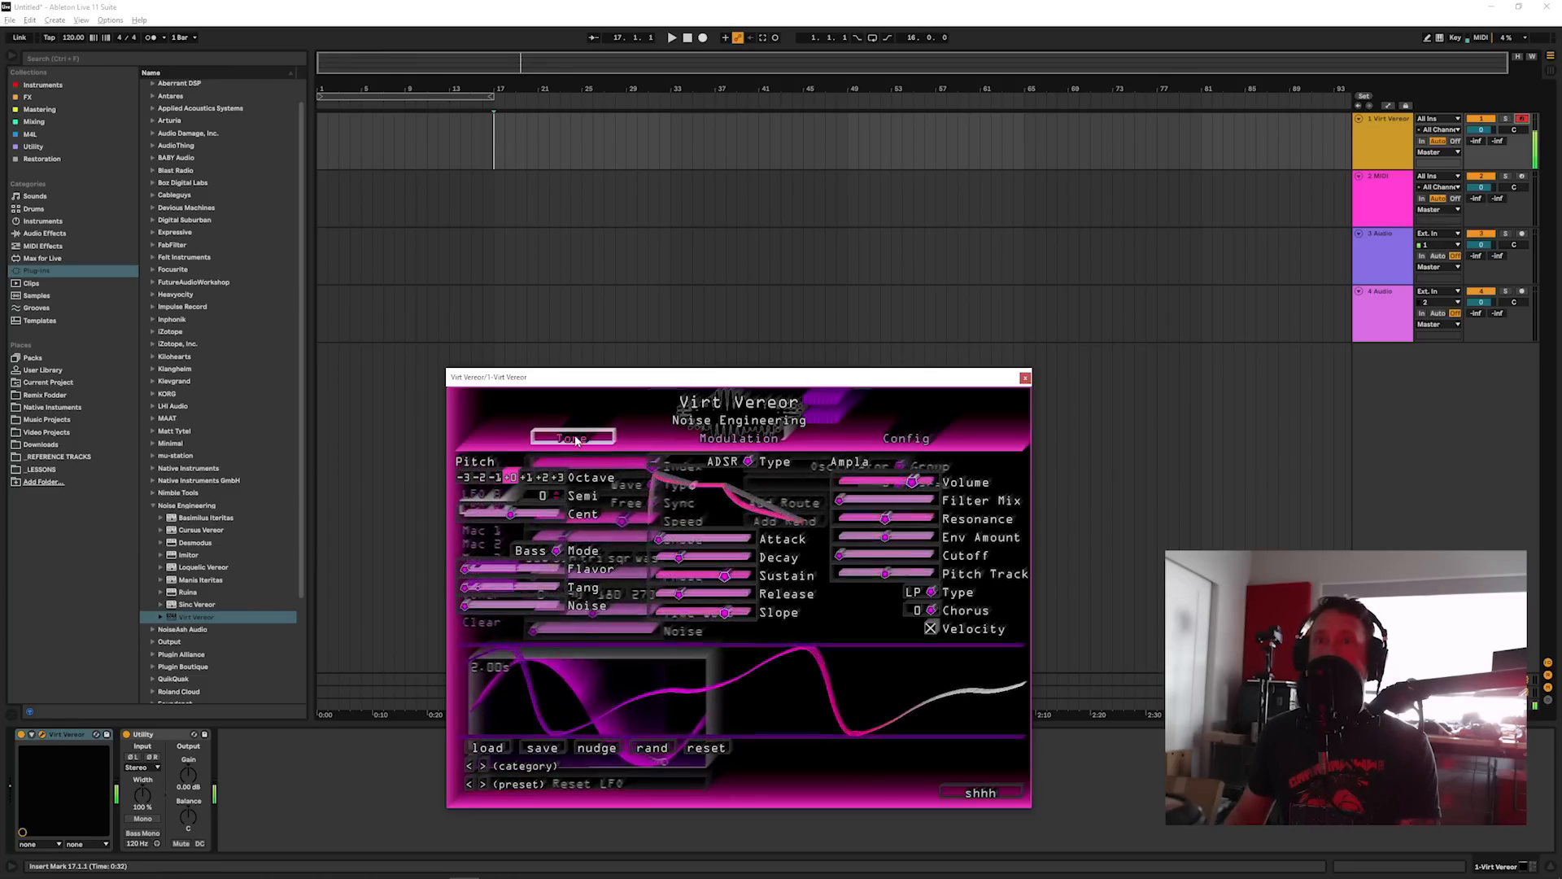
pyautogui.click(862, 557)
pyautogui.moveTo(848, 564); pyautogui.dragTo(885, 560)
pyautogui.click(934, 502)
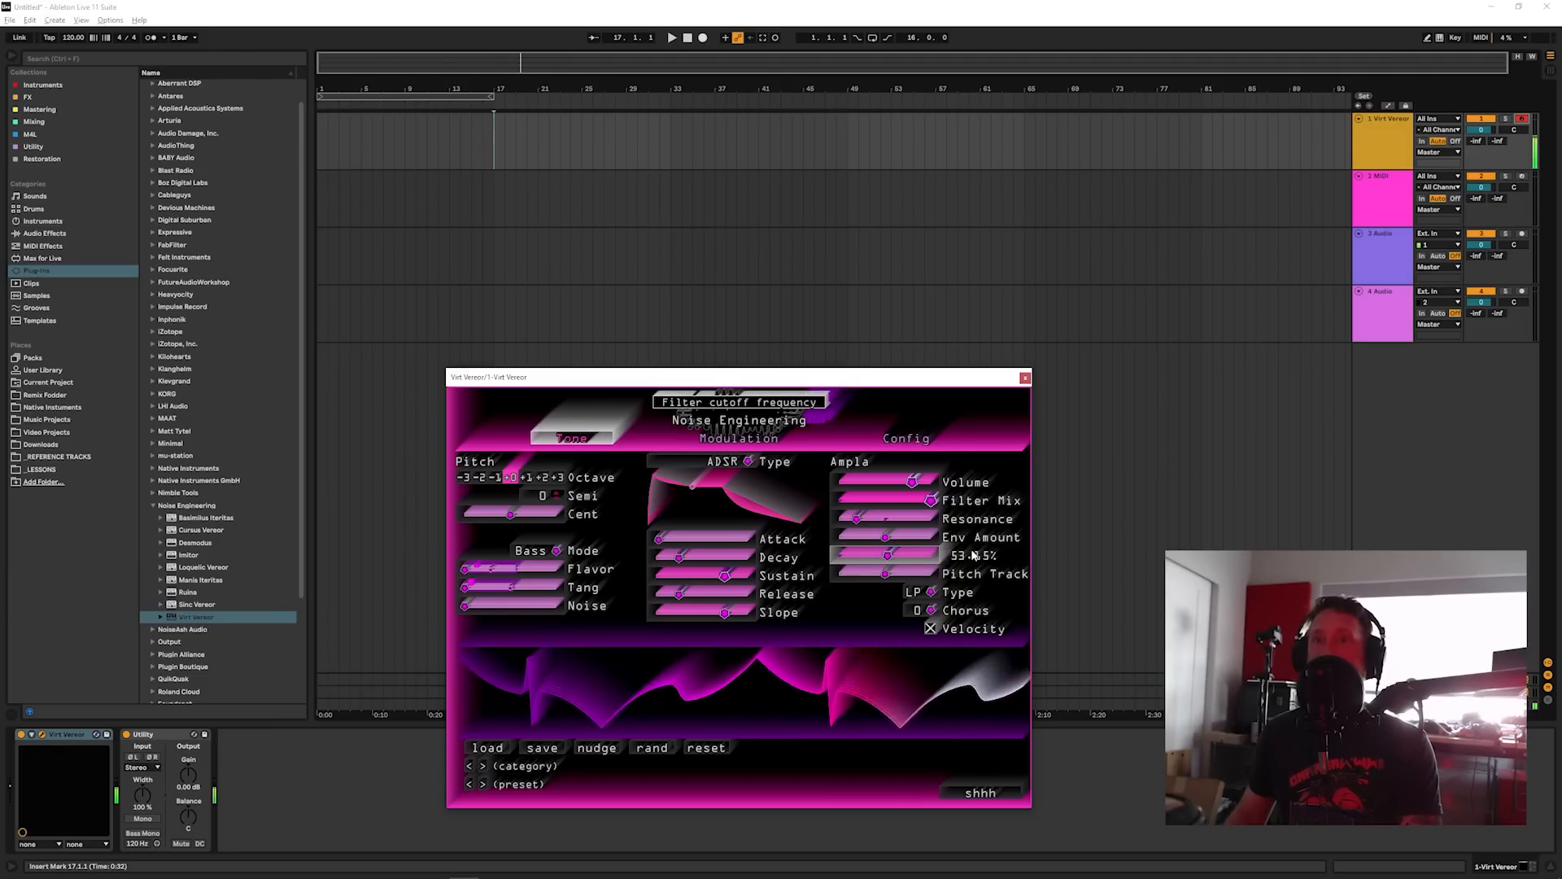
pyautogui.moveTo(479, 609); pyautogui.dragTo(521, 612)
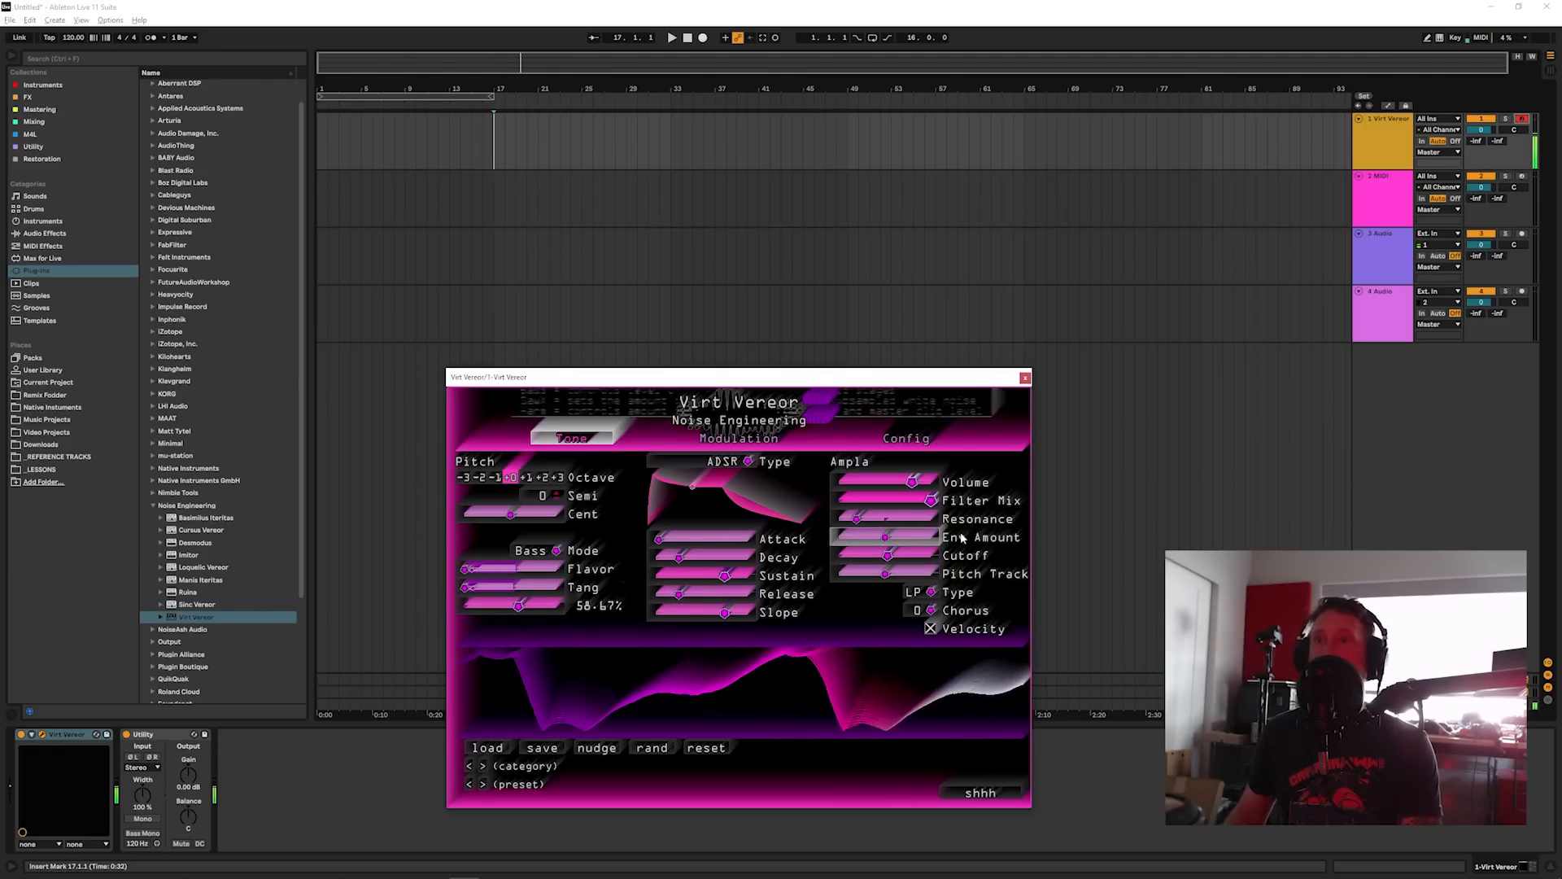
# Step: Route LFO 4 to the Ampla section's Cutoff and slow its speed to 8.24 s
pyautogui.click(729, 440)
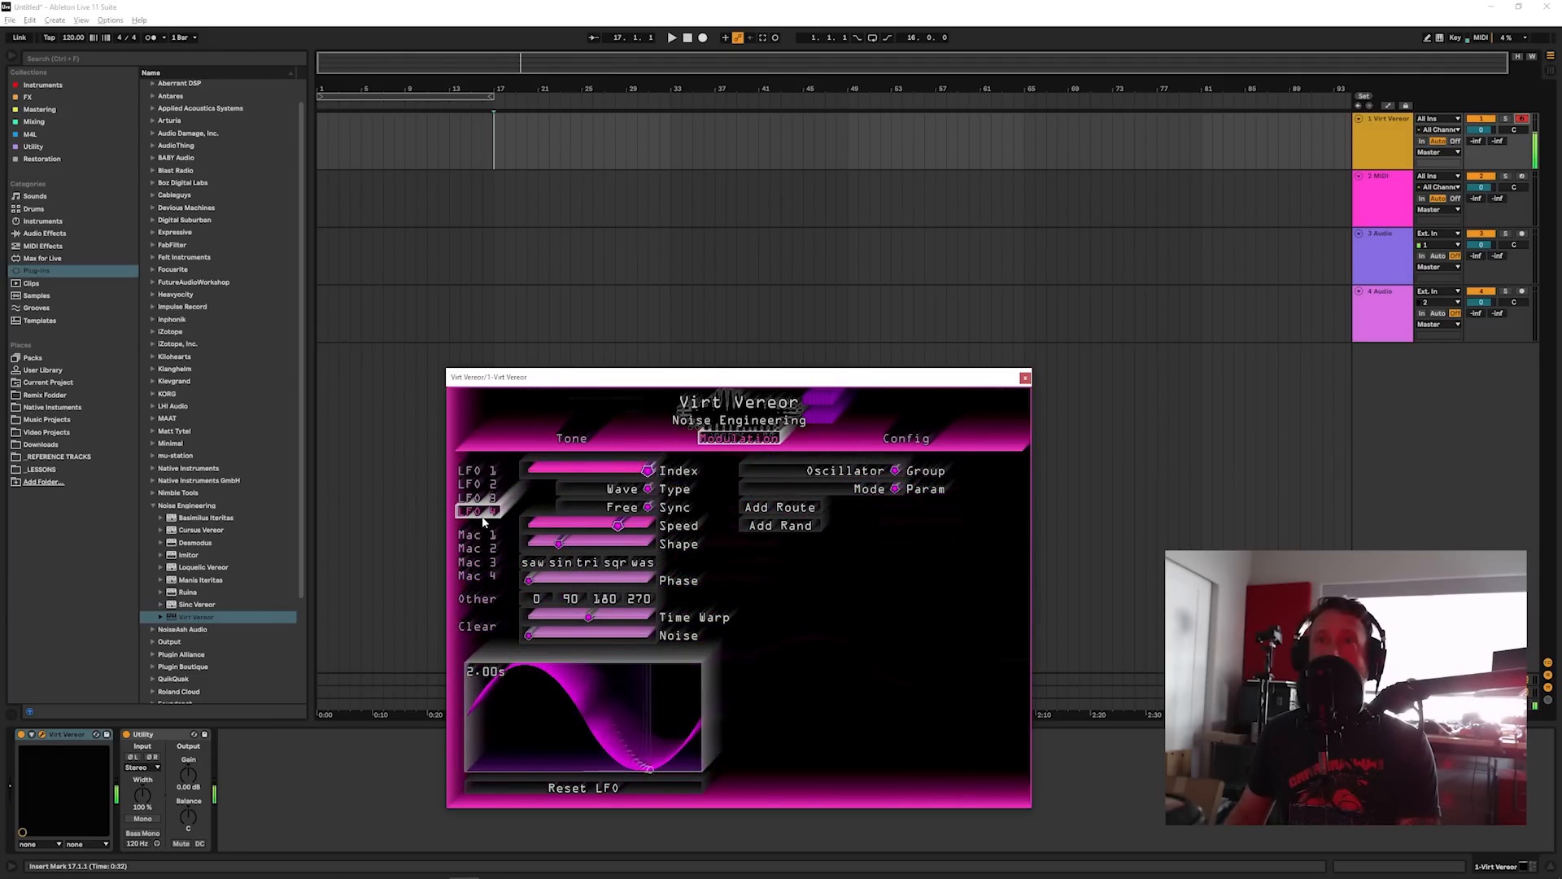
pyautogui.click(858, 469)
pyautogui.click(838, 498)
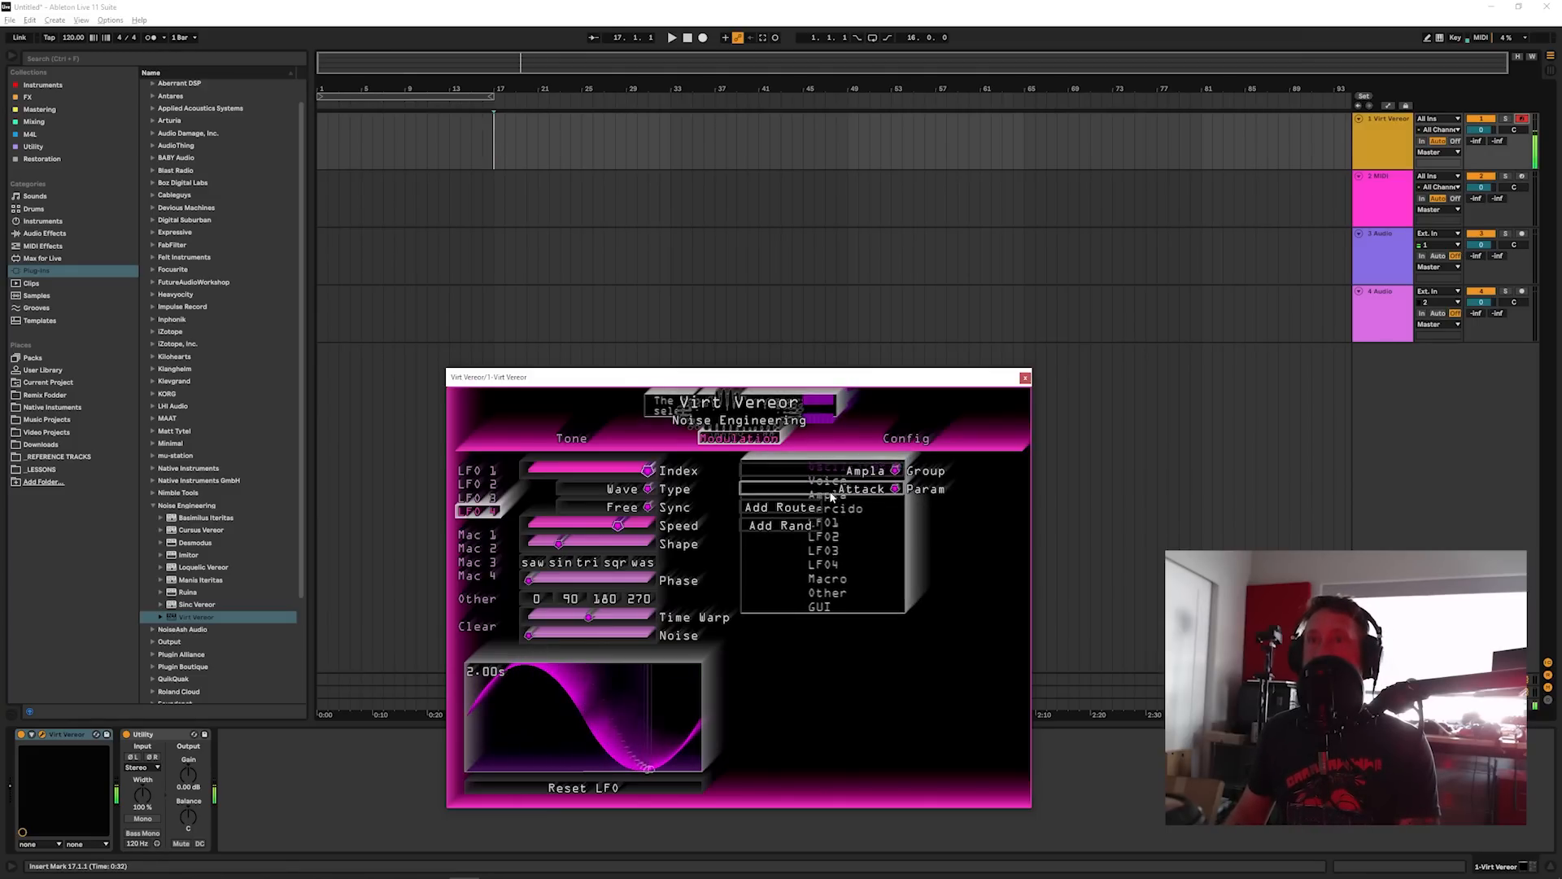
pyautogui.click(856, 489)
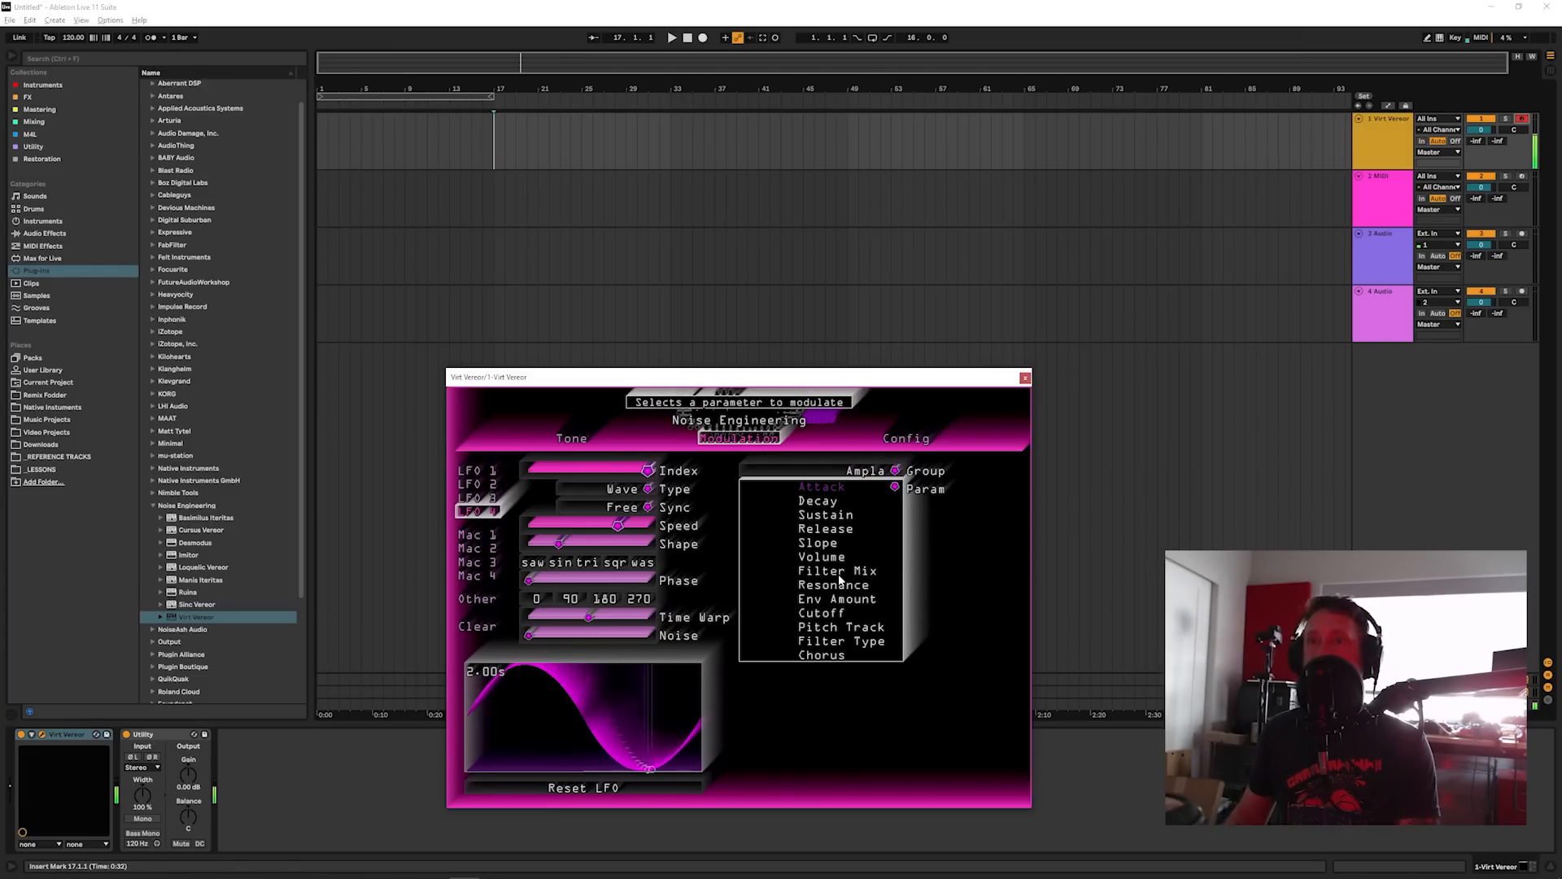
pyautogui.click(835, 606)
pyautogui.click(780, 507)
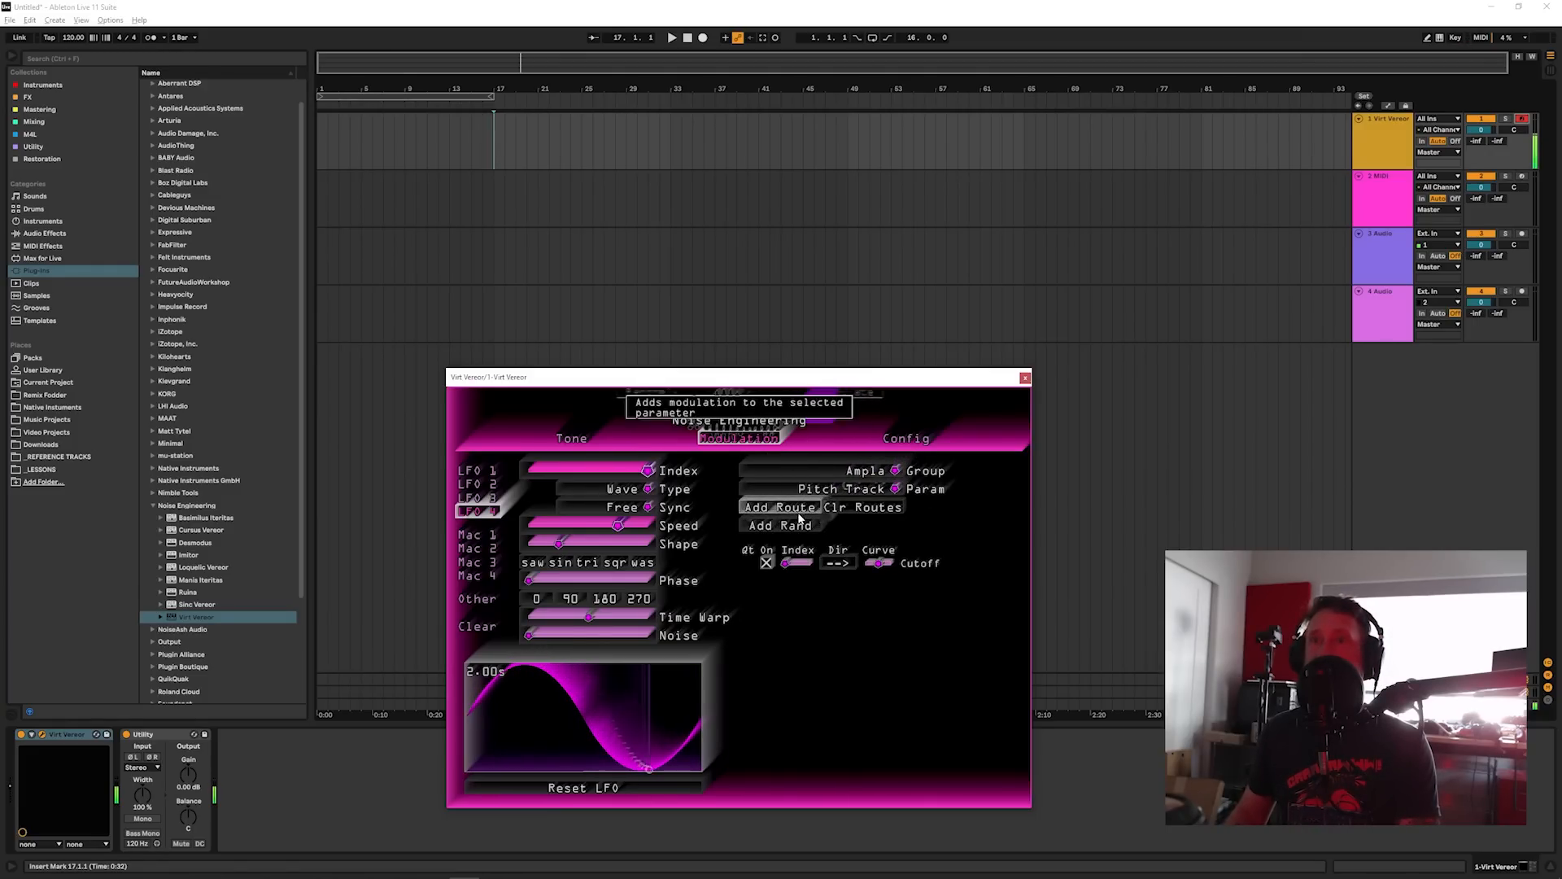
pyautogui.click(590, 527)
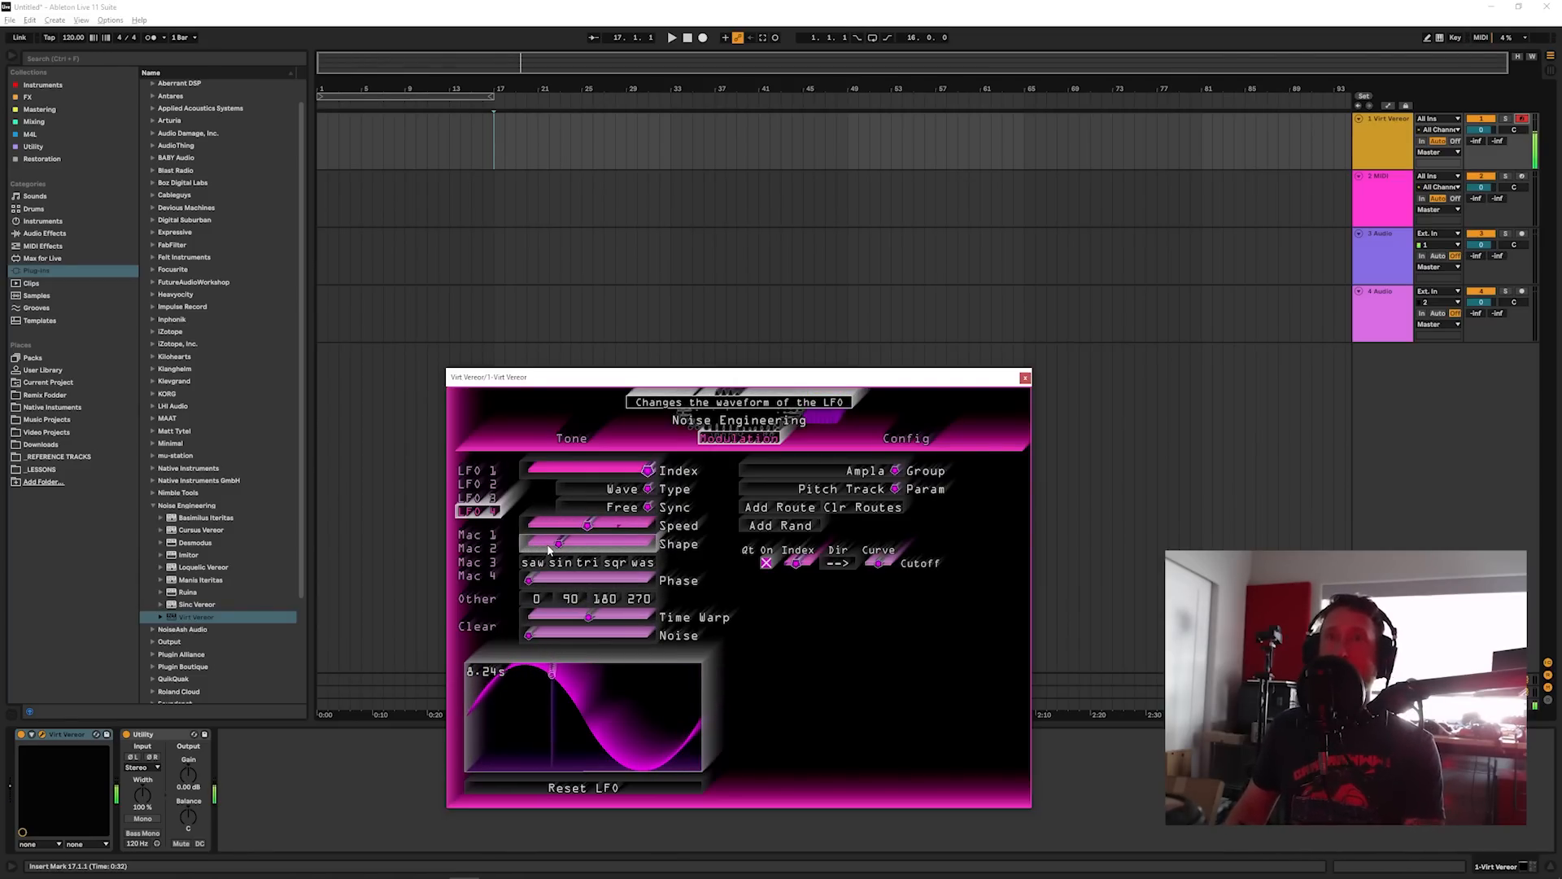
# Step: Set the synth's Chorus to II
pyautogui.click(568, 444)
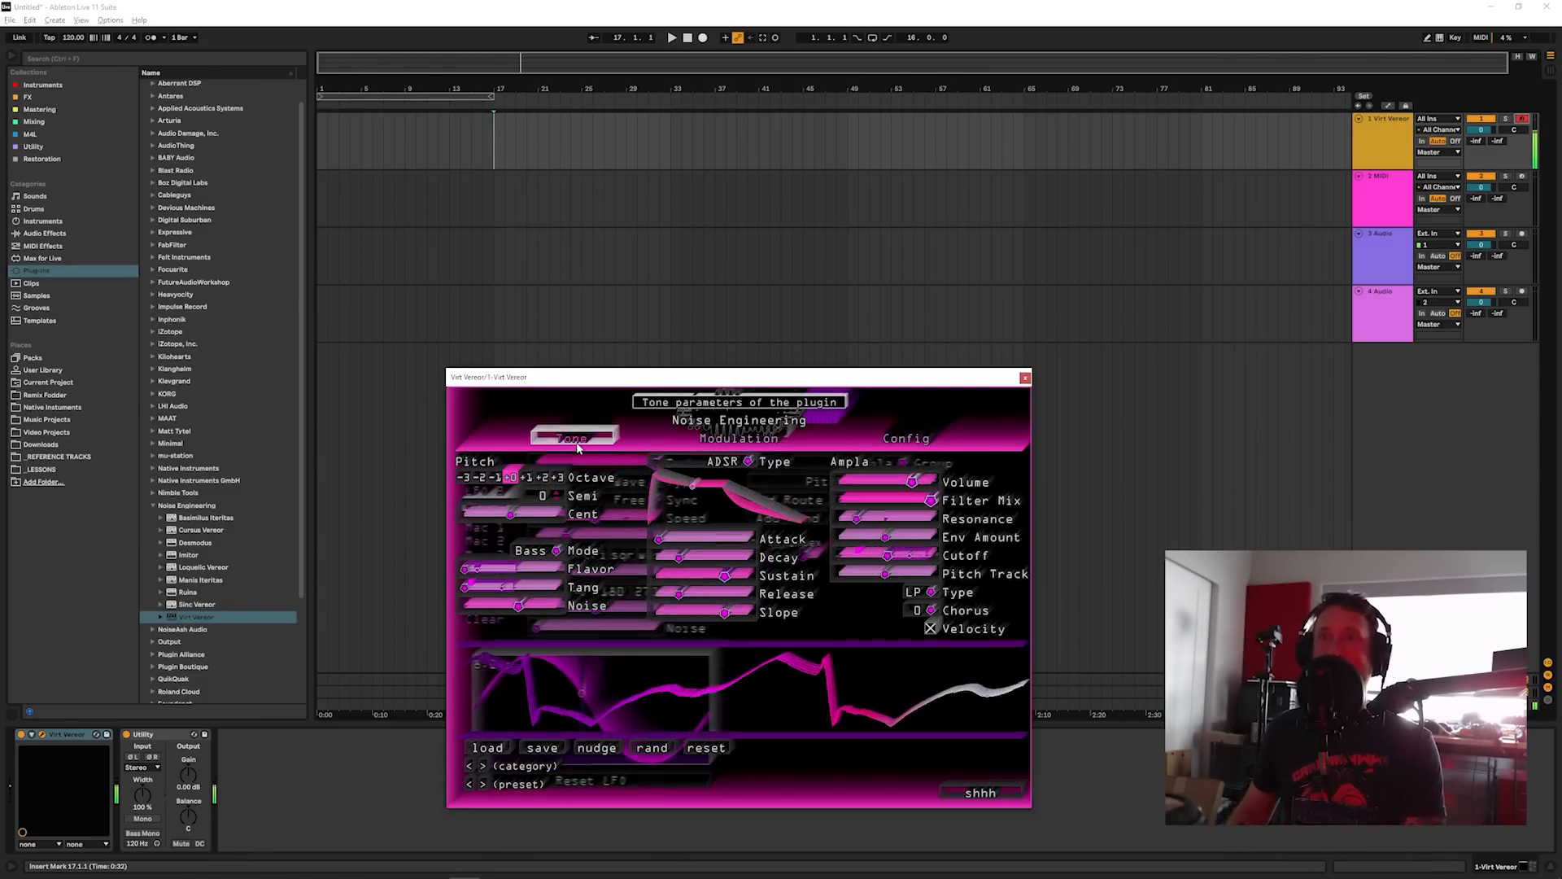
pyautogui.click(917, 611)
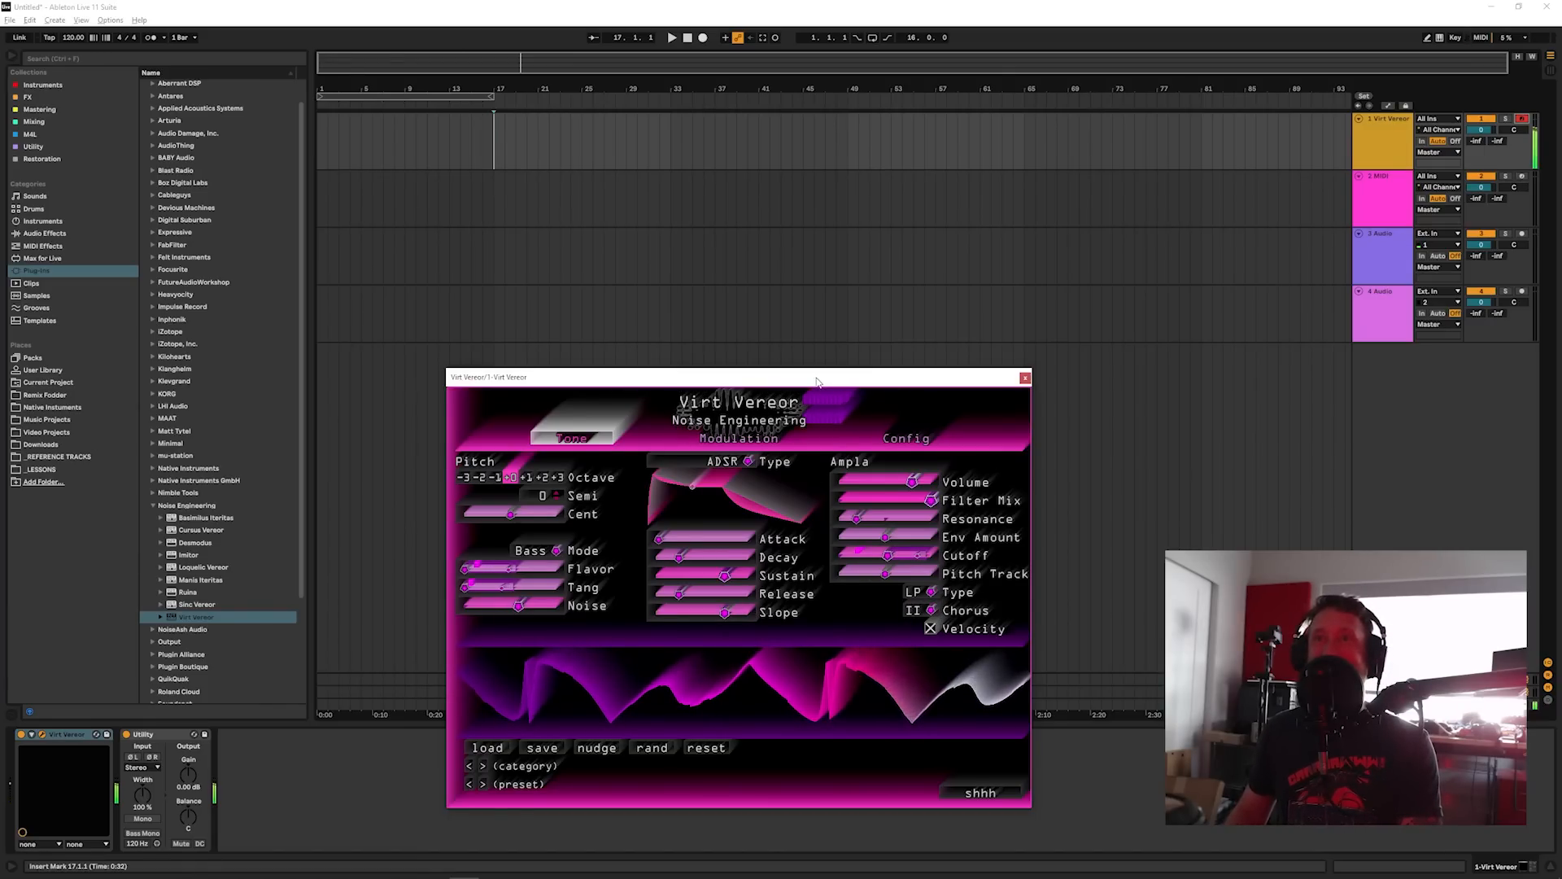
# Step: Route LFO 1 to LFO 4's Wave Warp, raise the route's index and check the warped waveform of LFO 4
pyautogui.click(780, 440)
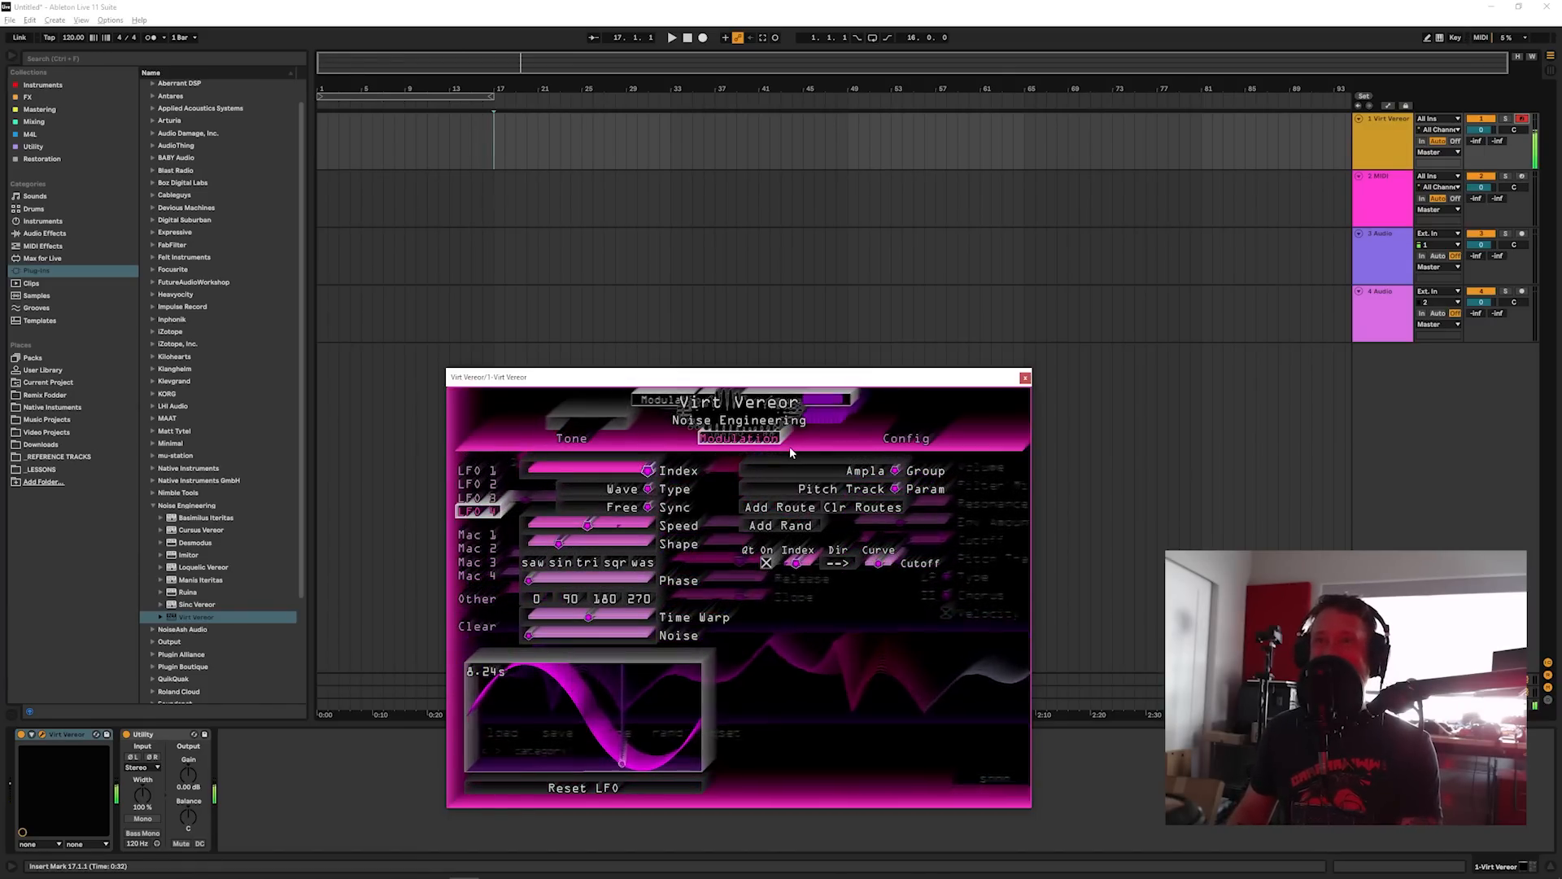
pyautogui.click(474, 472)
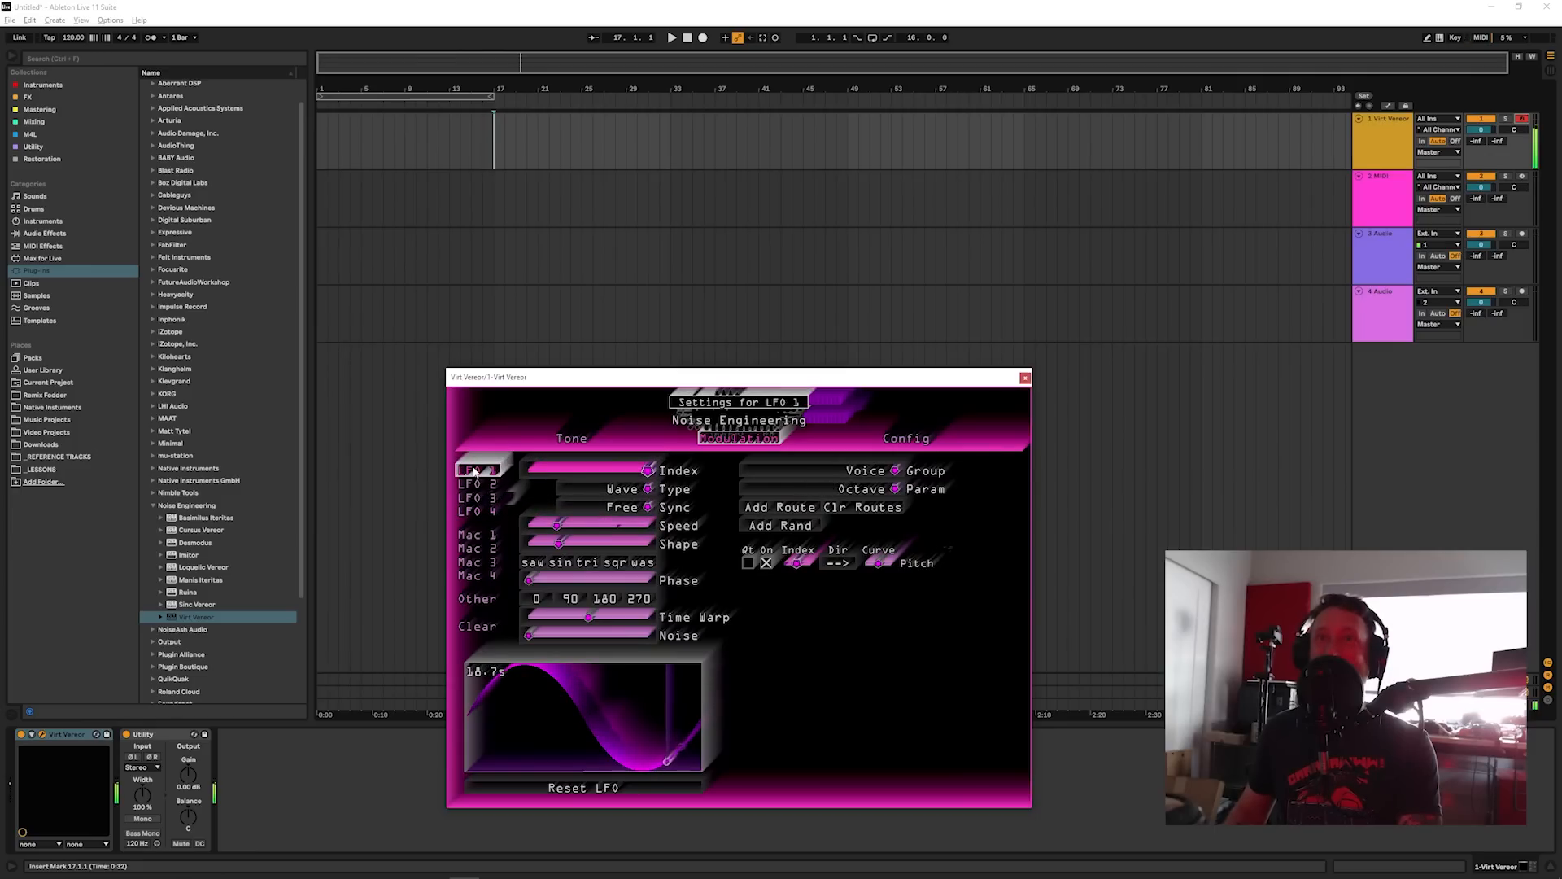
pyautogui.click(871, 472)
pyautogui.click(830, 567)
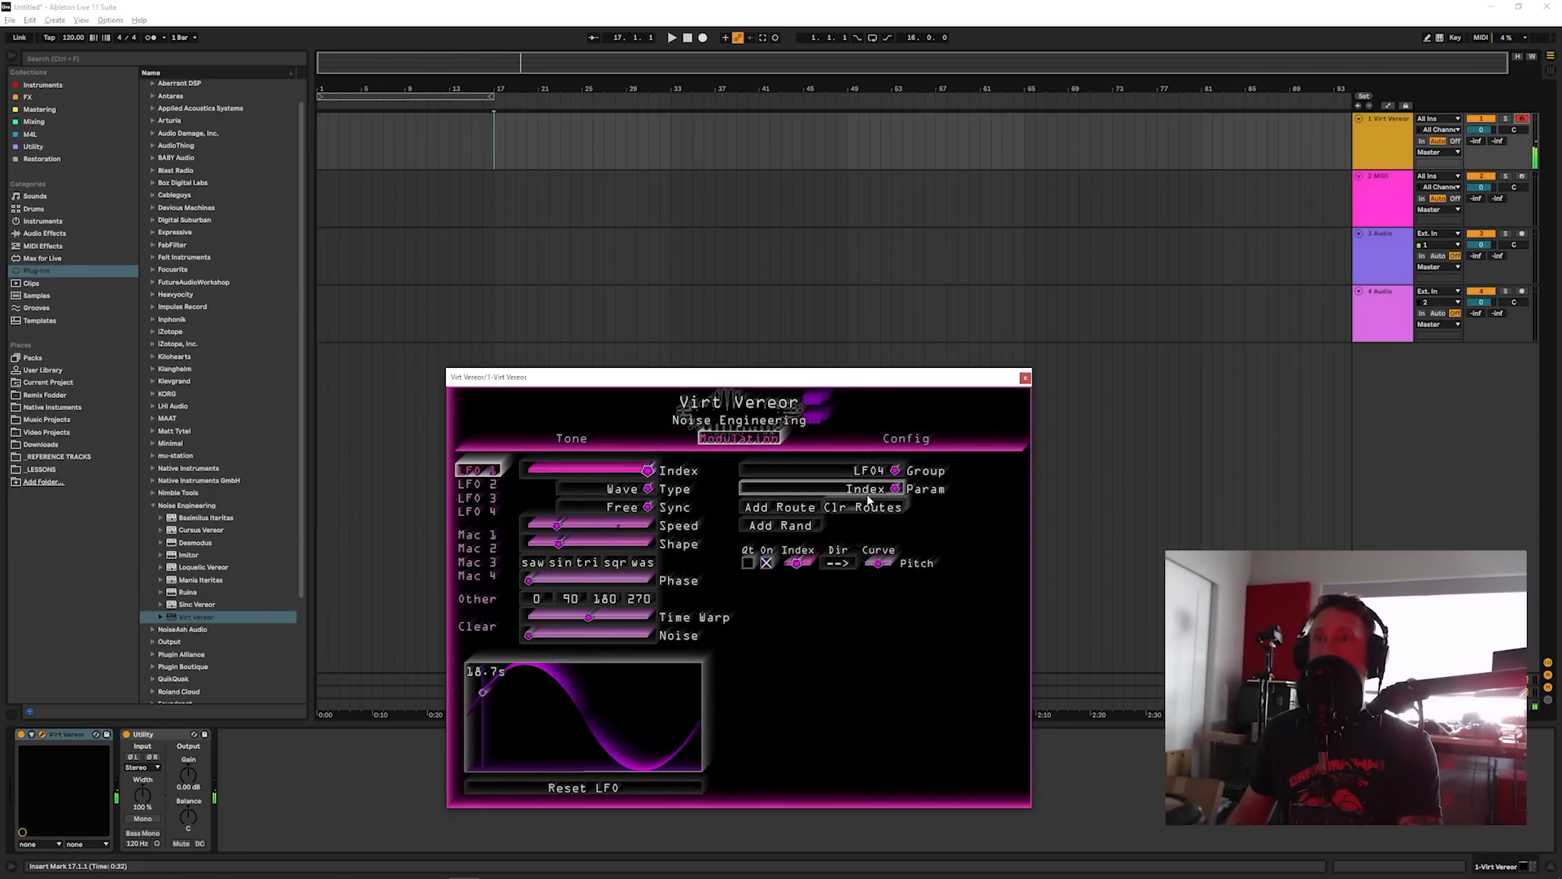
pyautogui.click(867, 492)
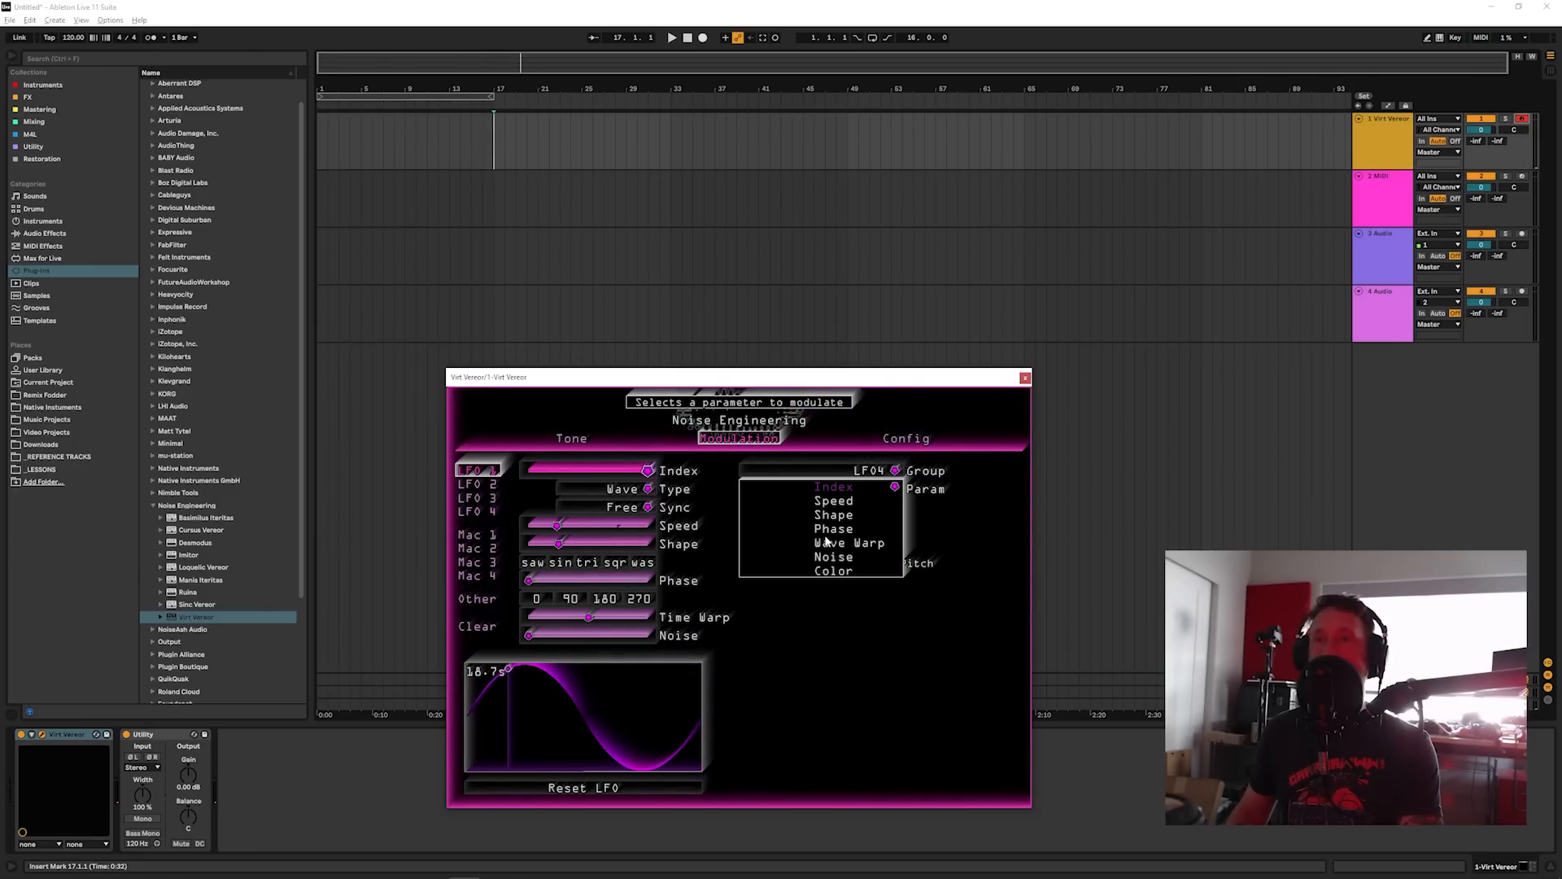
pyautogui.click(841, 514)
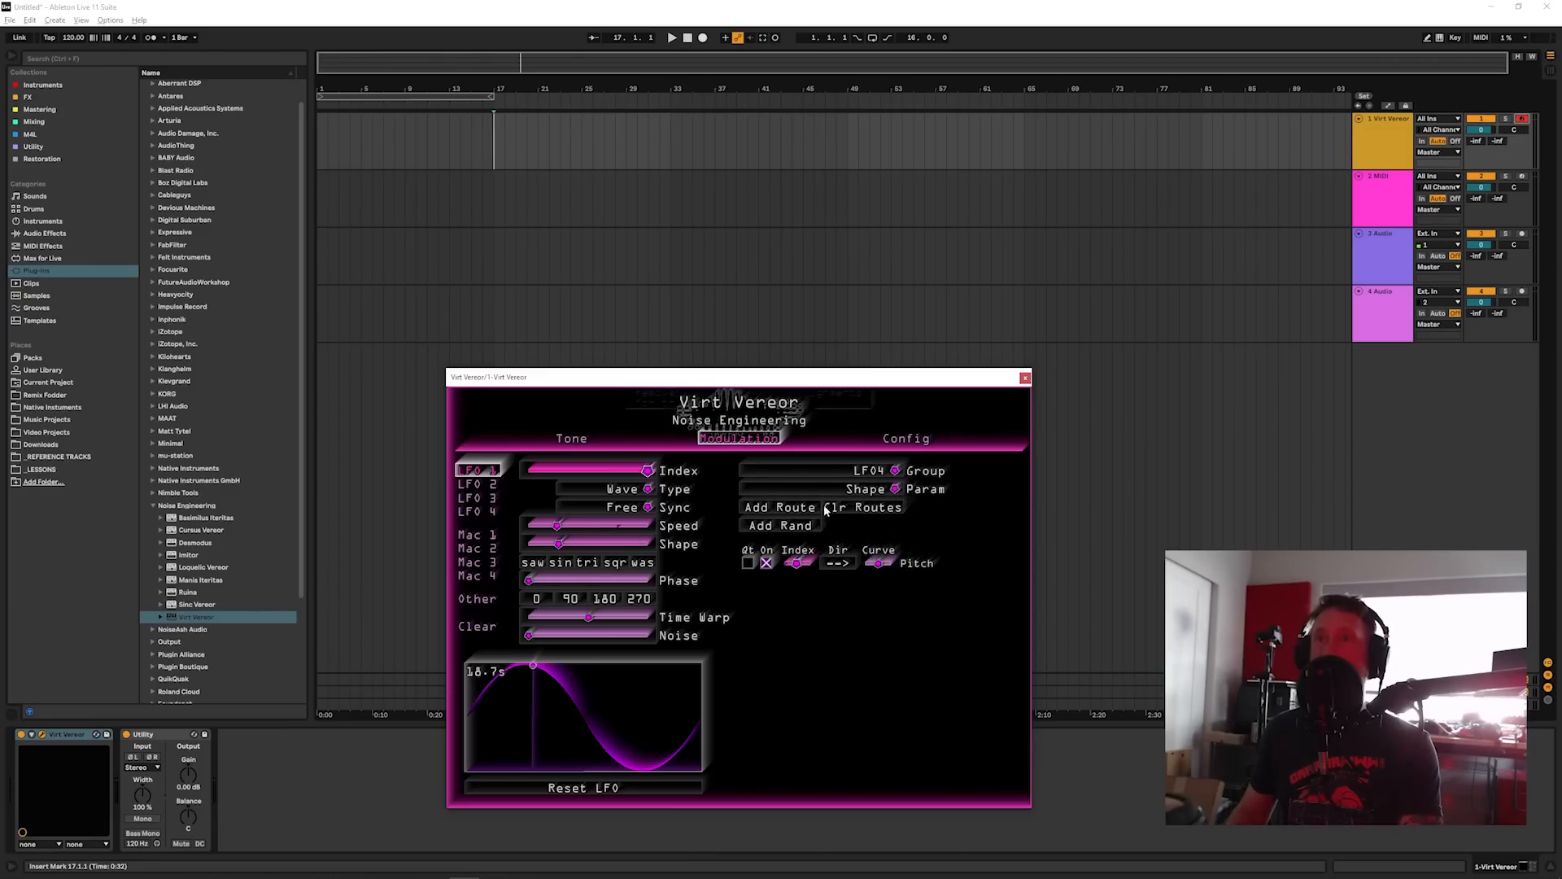
pyautogui.click(865, 498)
pyautogui.click(848, 541)
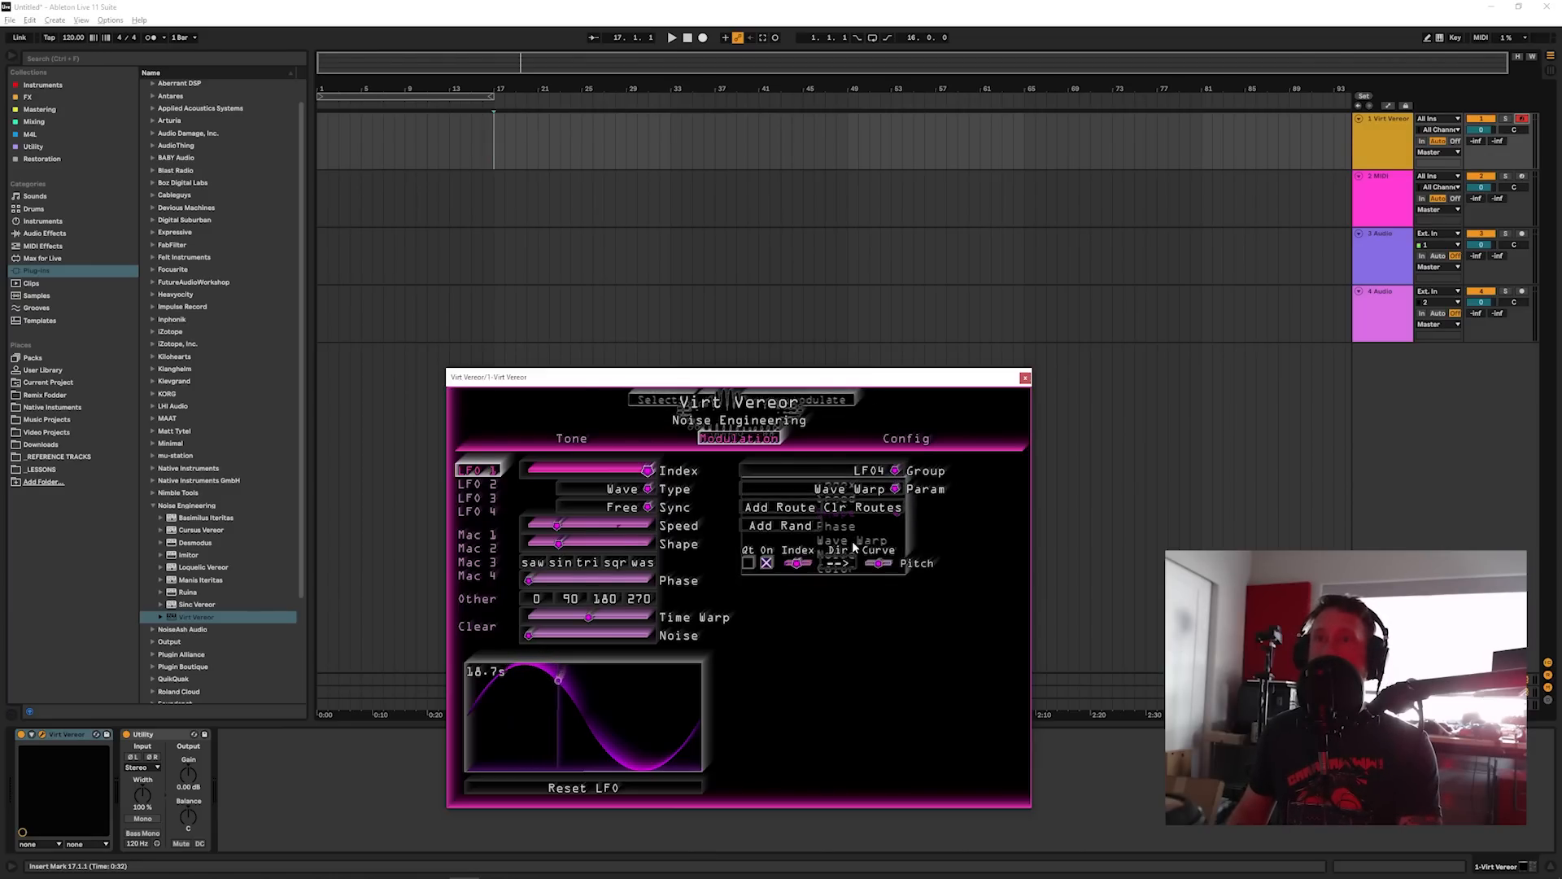
pyautogui.click(773, 527)
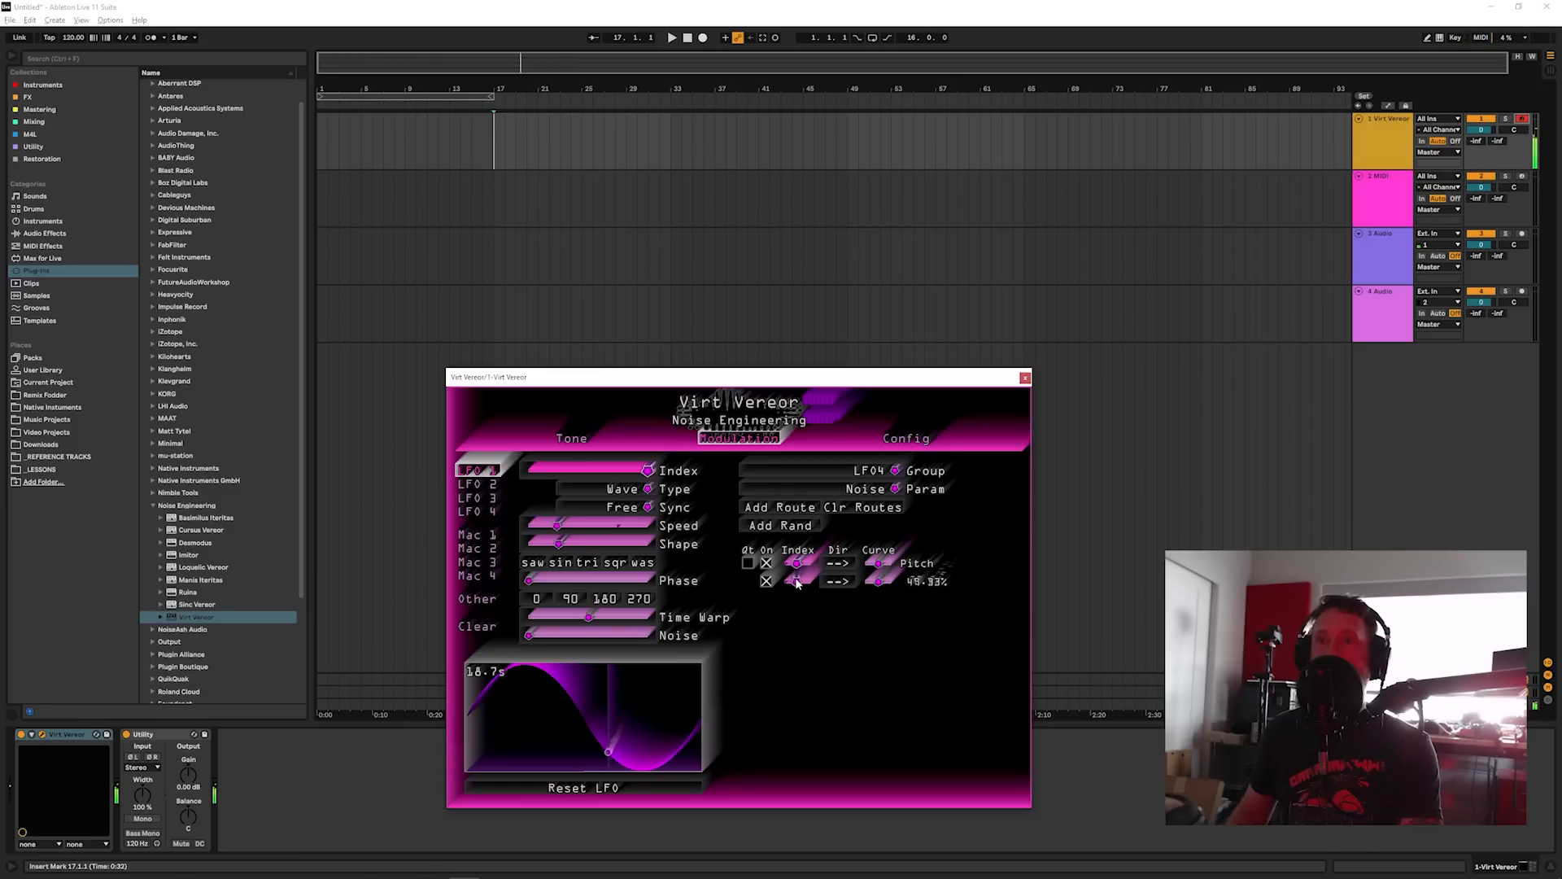
pyautogui.click(479, 510)
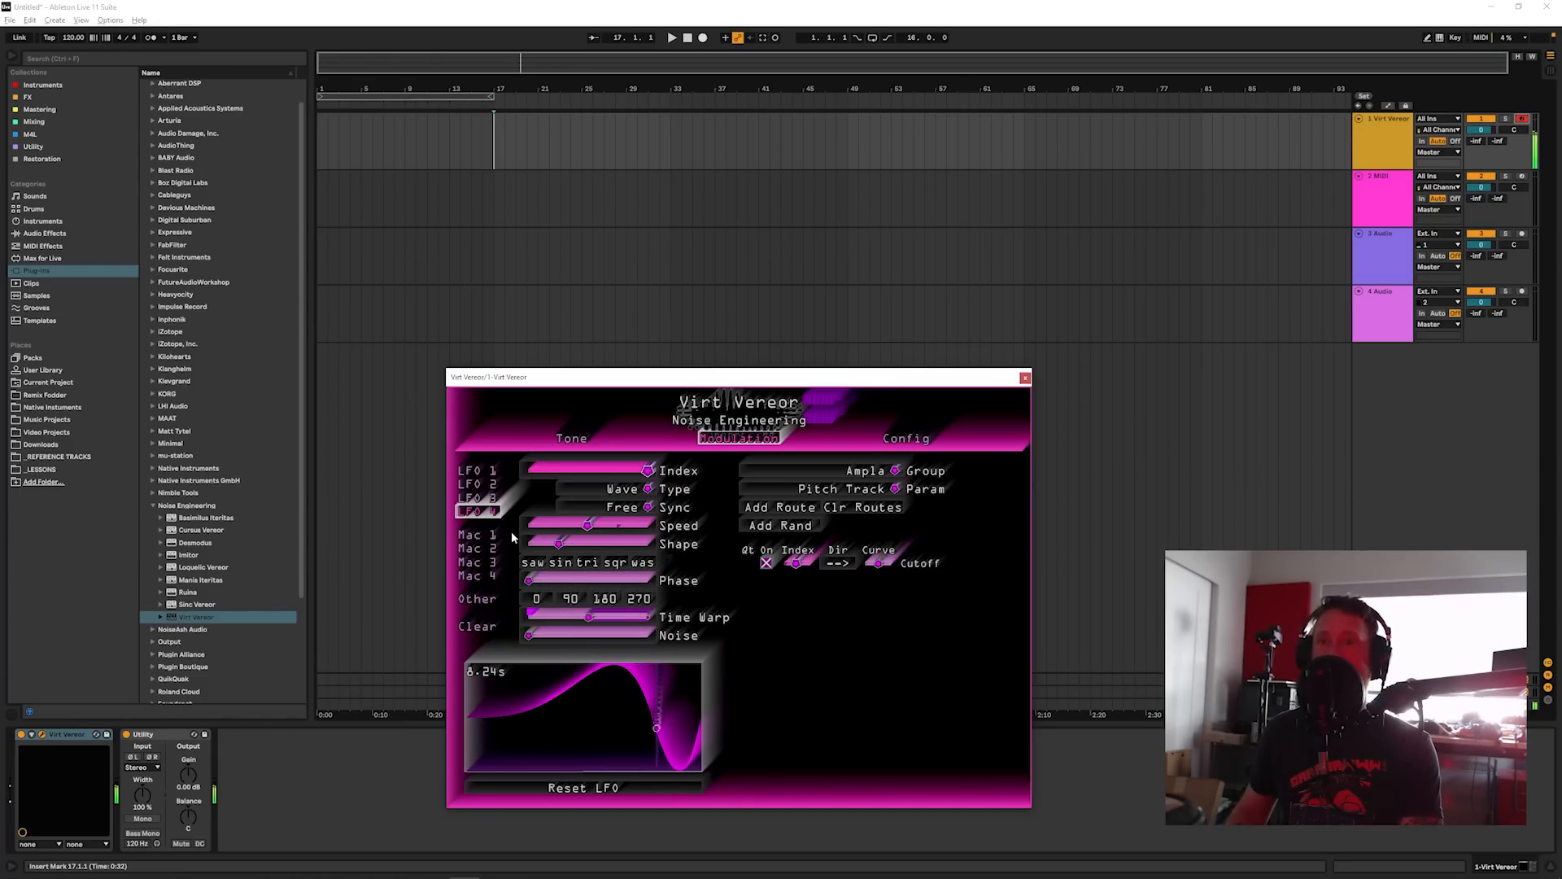
# Step: Route LFO 2 to LFO 3's Wave Warp, raise the route's index and check the waveform of LFO 3
pyautogui.click(484, 484)
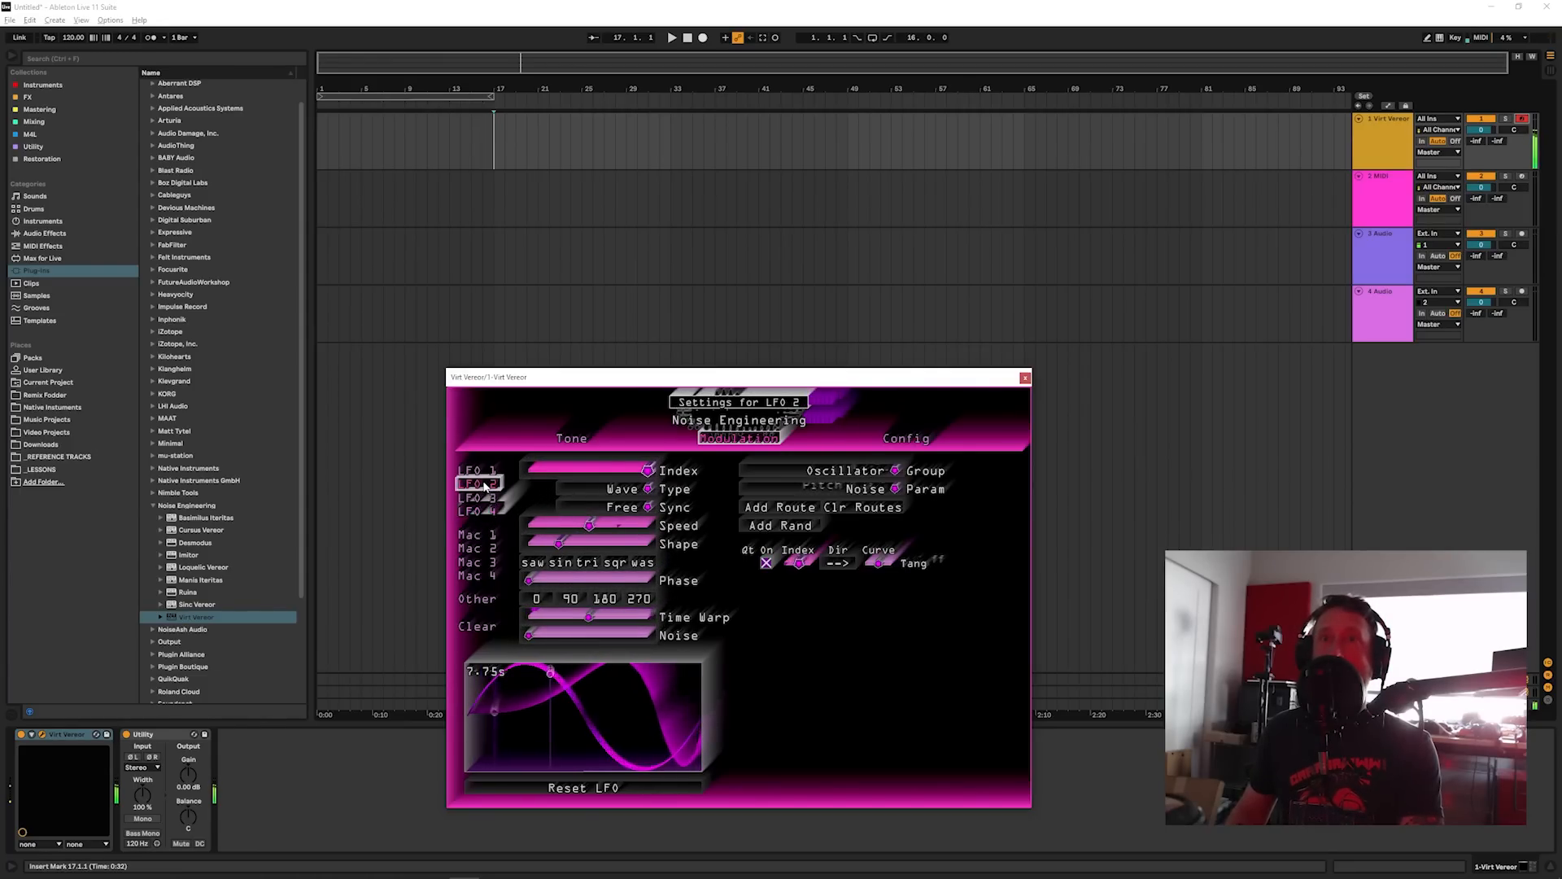
pyautogui.click(838, 472)
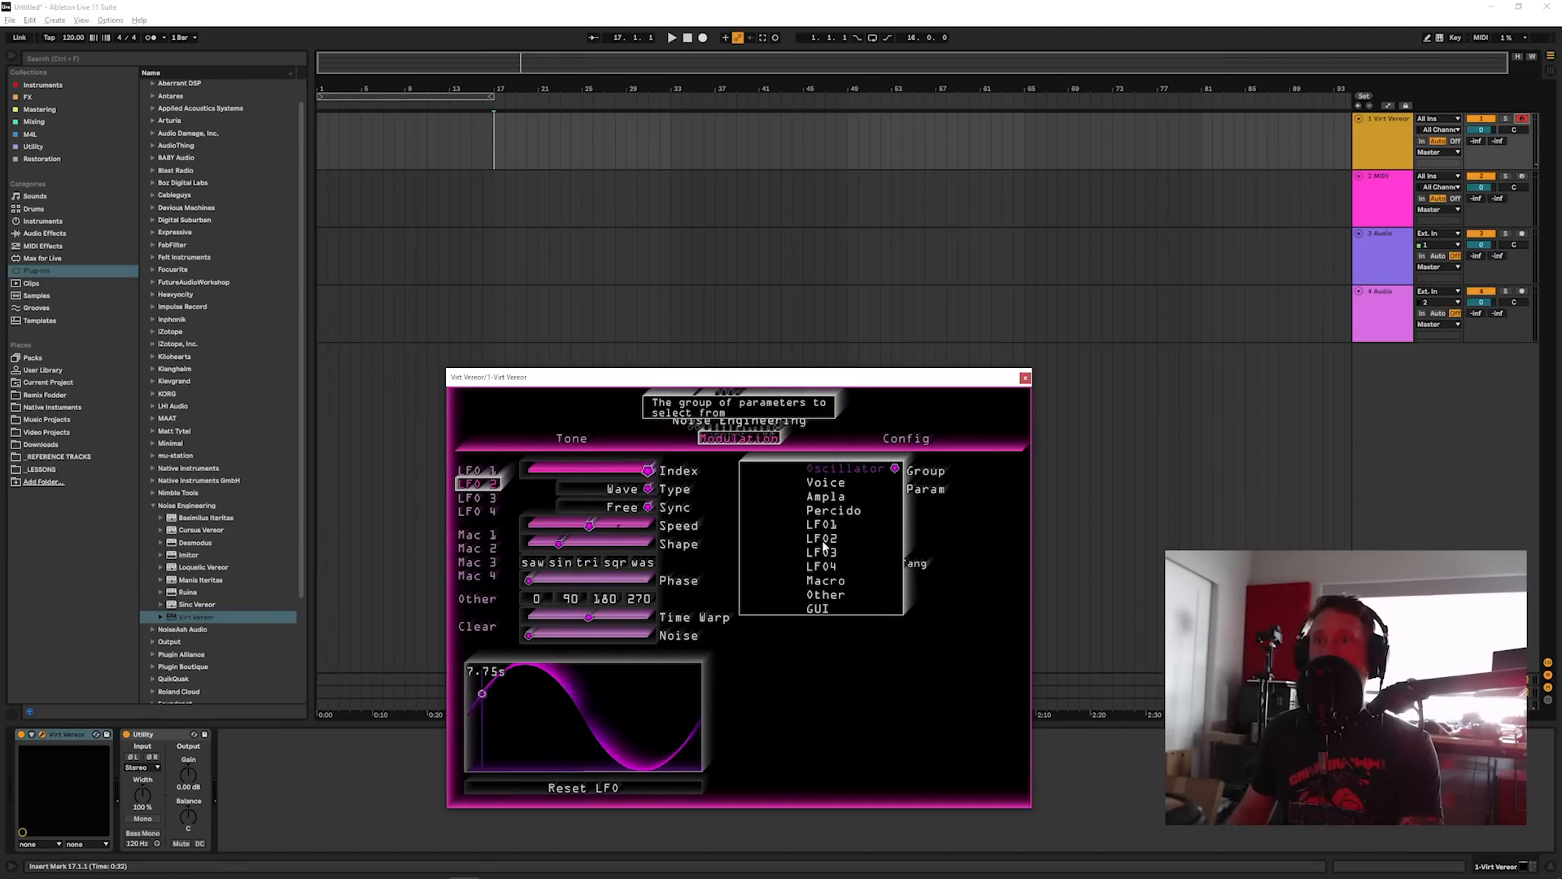
pyautogui.click(823, 551)
pyautogui.click(857, 489)
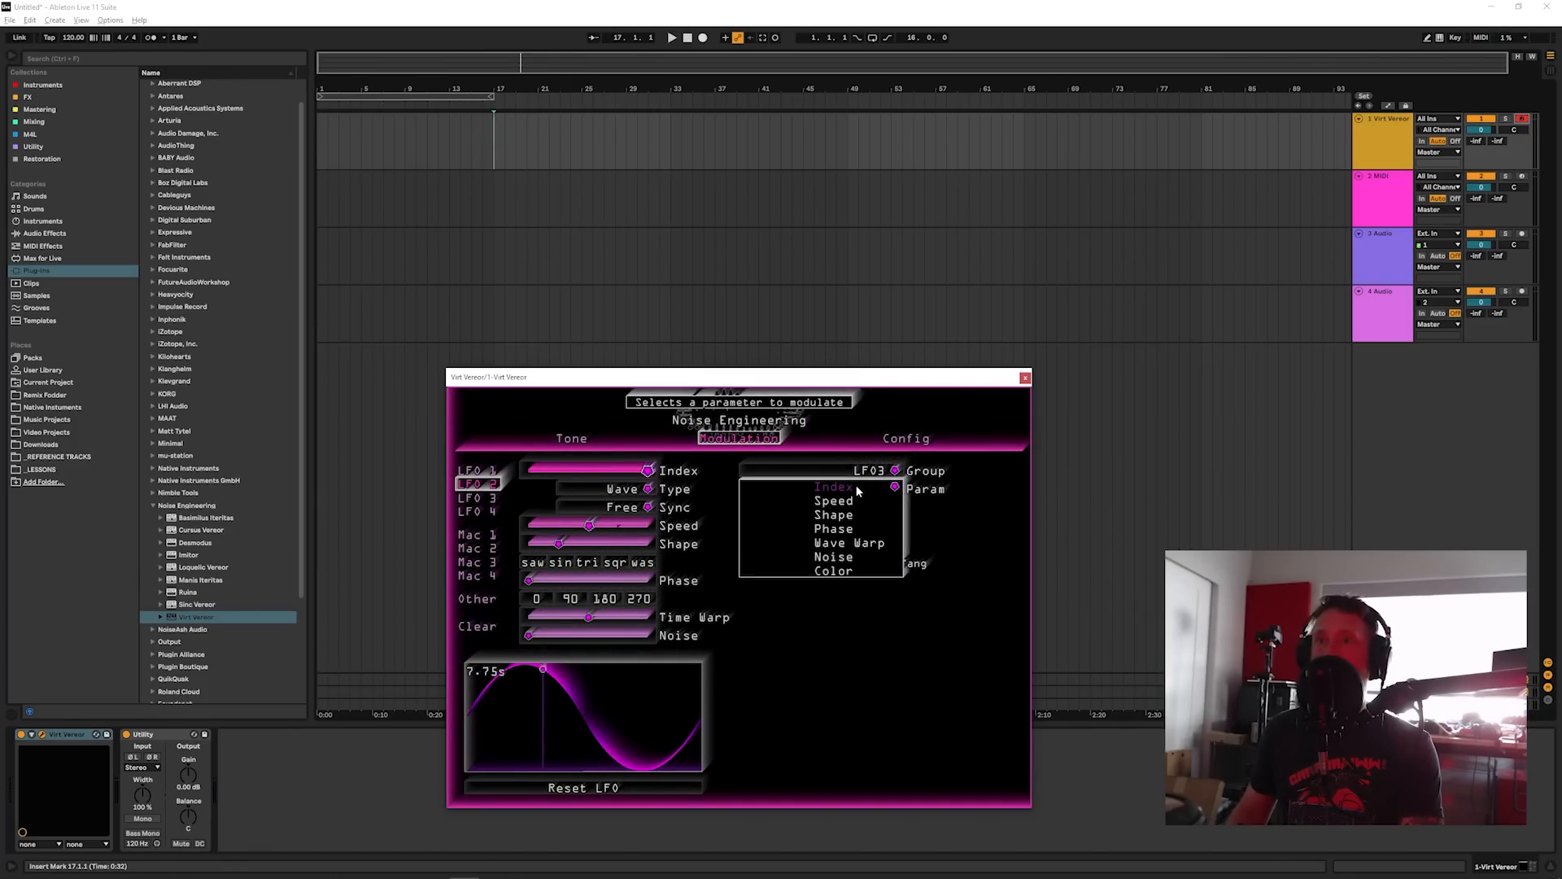
pyautogui.click(844, 544)
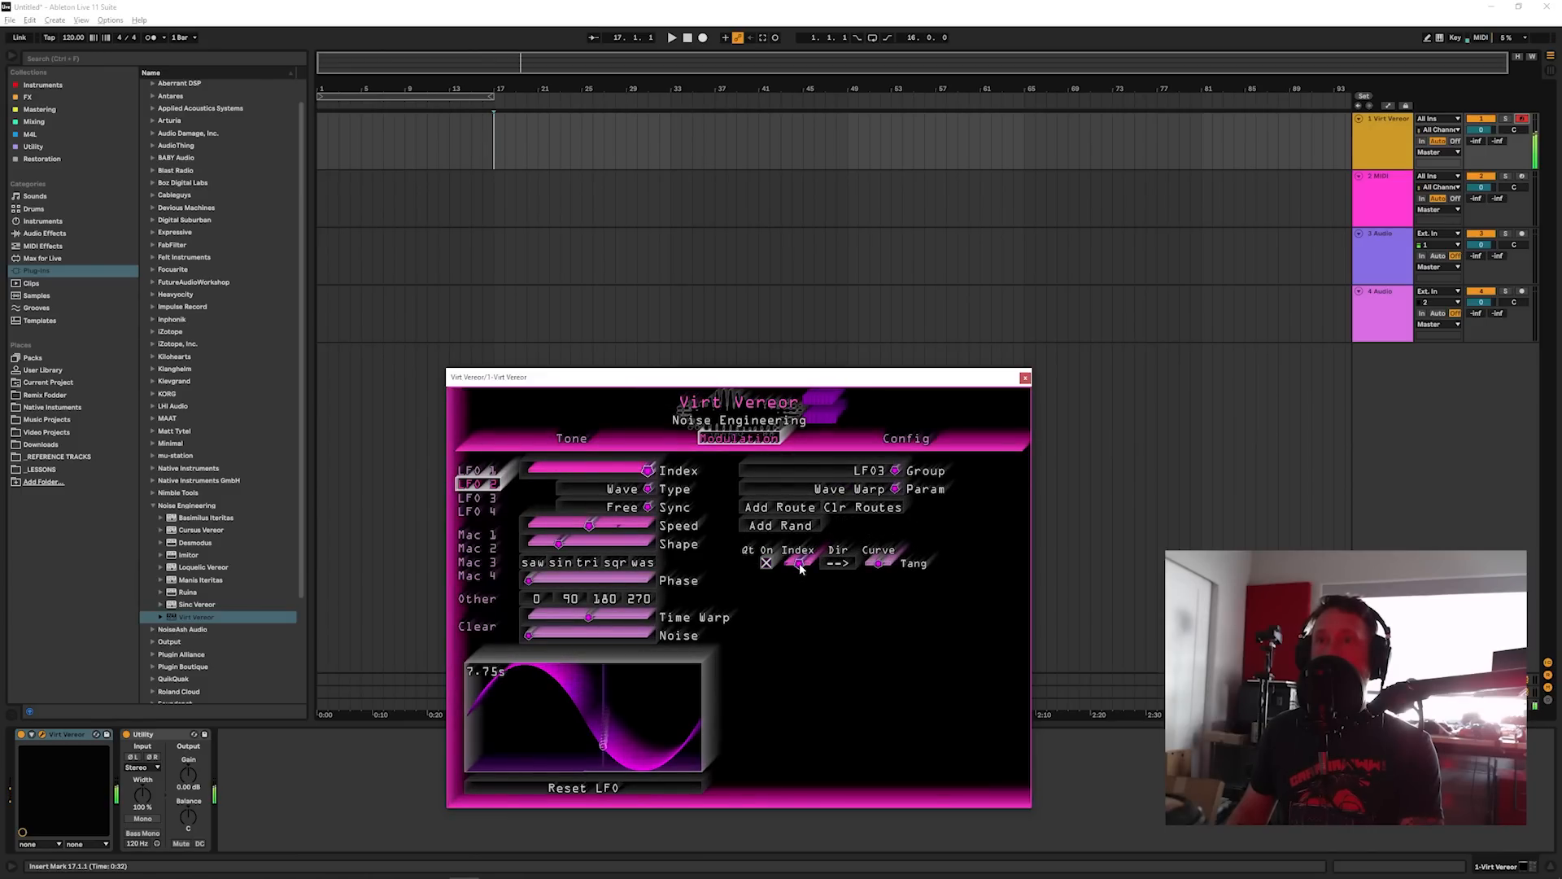
pyautogui.click(791, 509)
pyautogui.moveTo(799, 582); pyautogui.dragTo(807, 581)
pyautogui.click(486, 499)
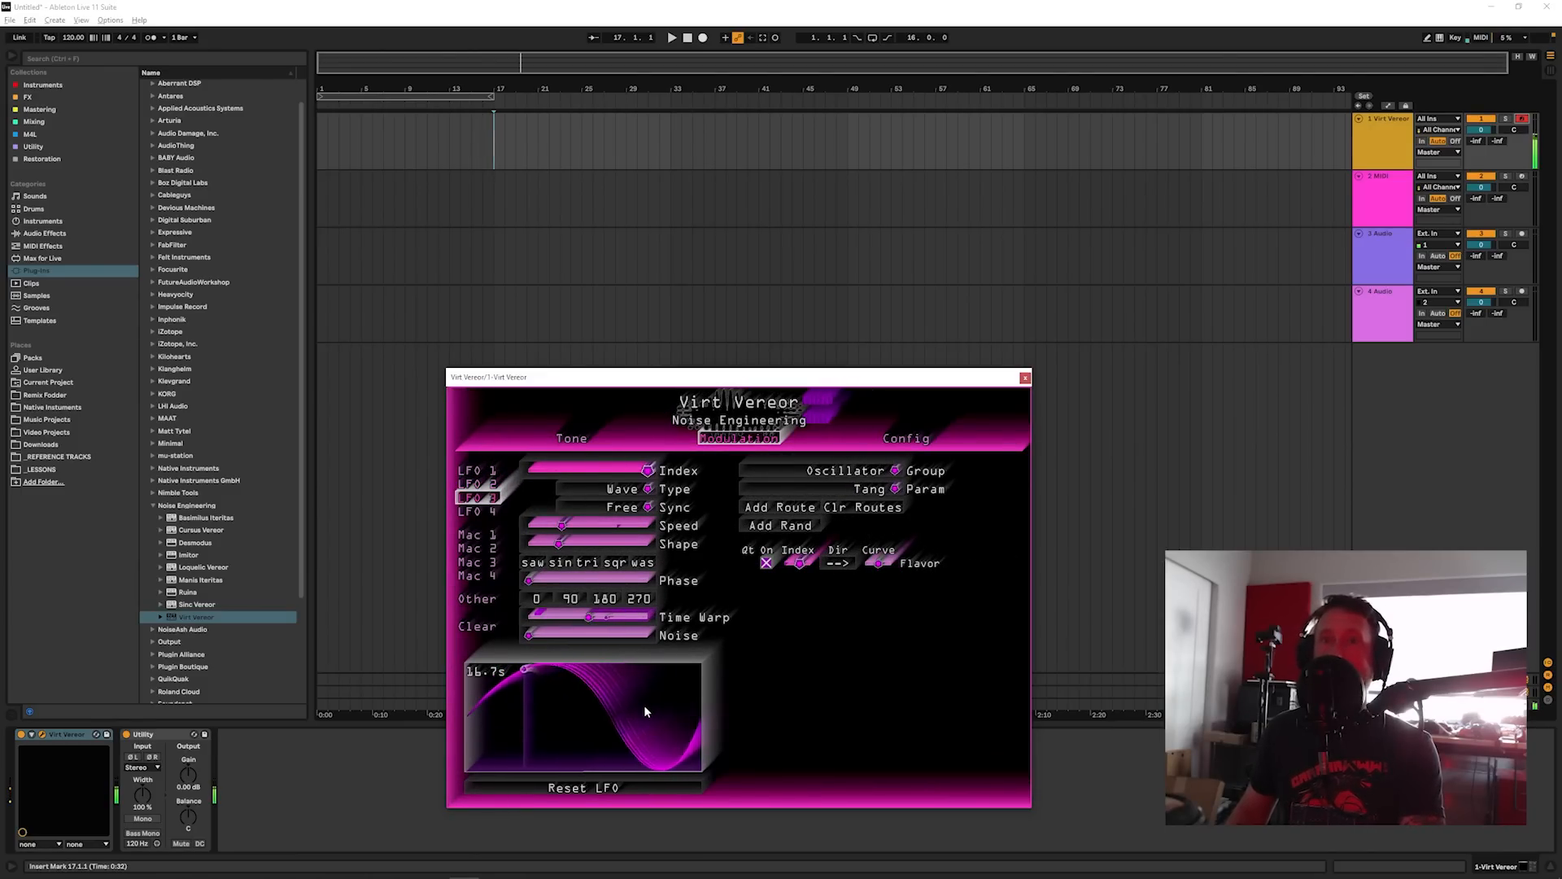
# Step: Route LFO 3 to LFO 1's Wave Warp with a raised index
pyautogui.click(478, 471)
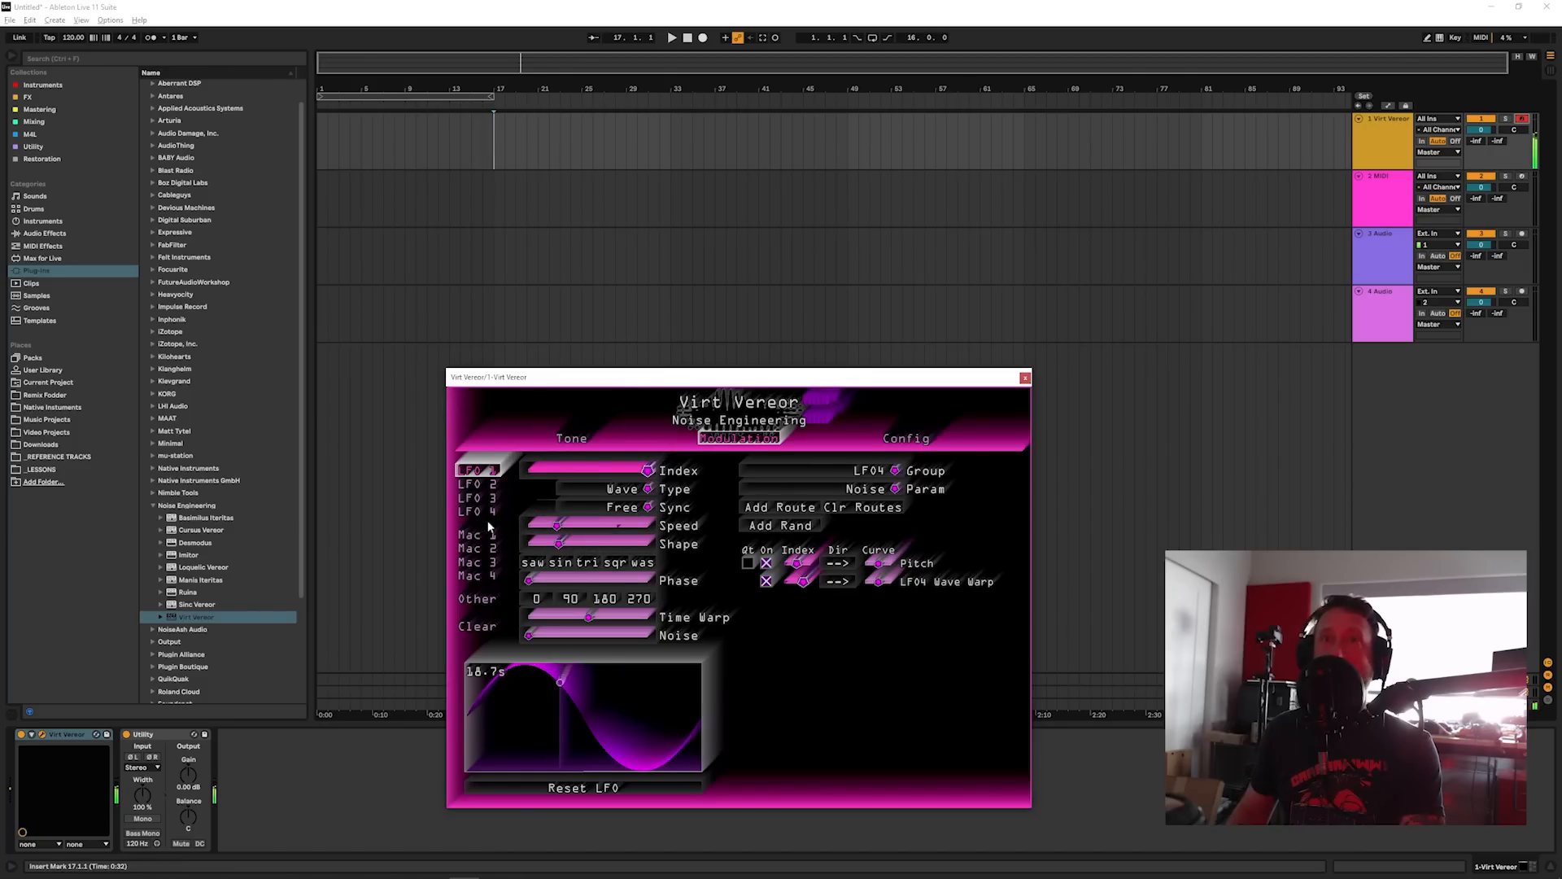
pyautogui.click(486, 499)
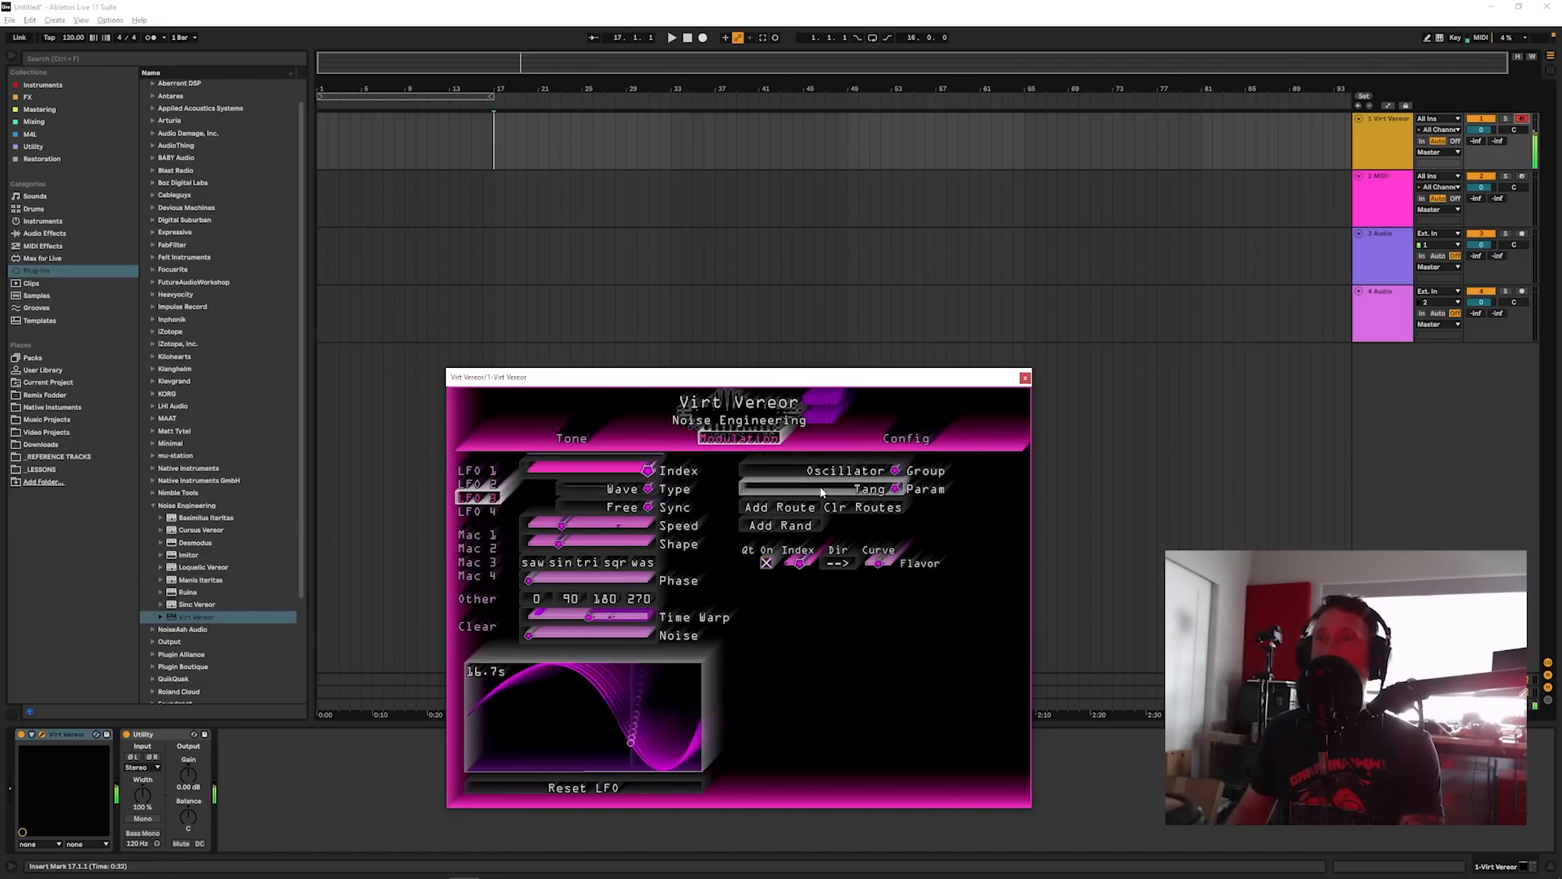
pyautogui.click(842, 470)
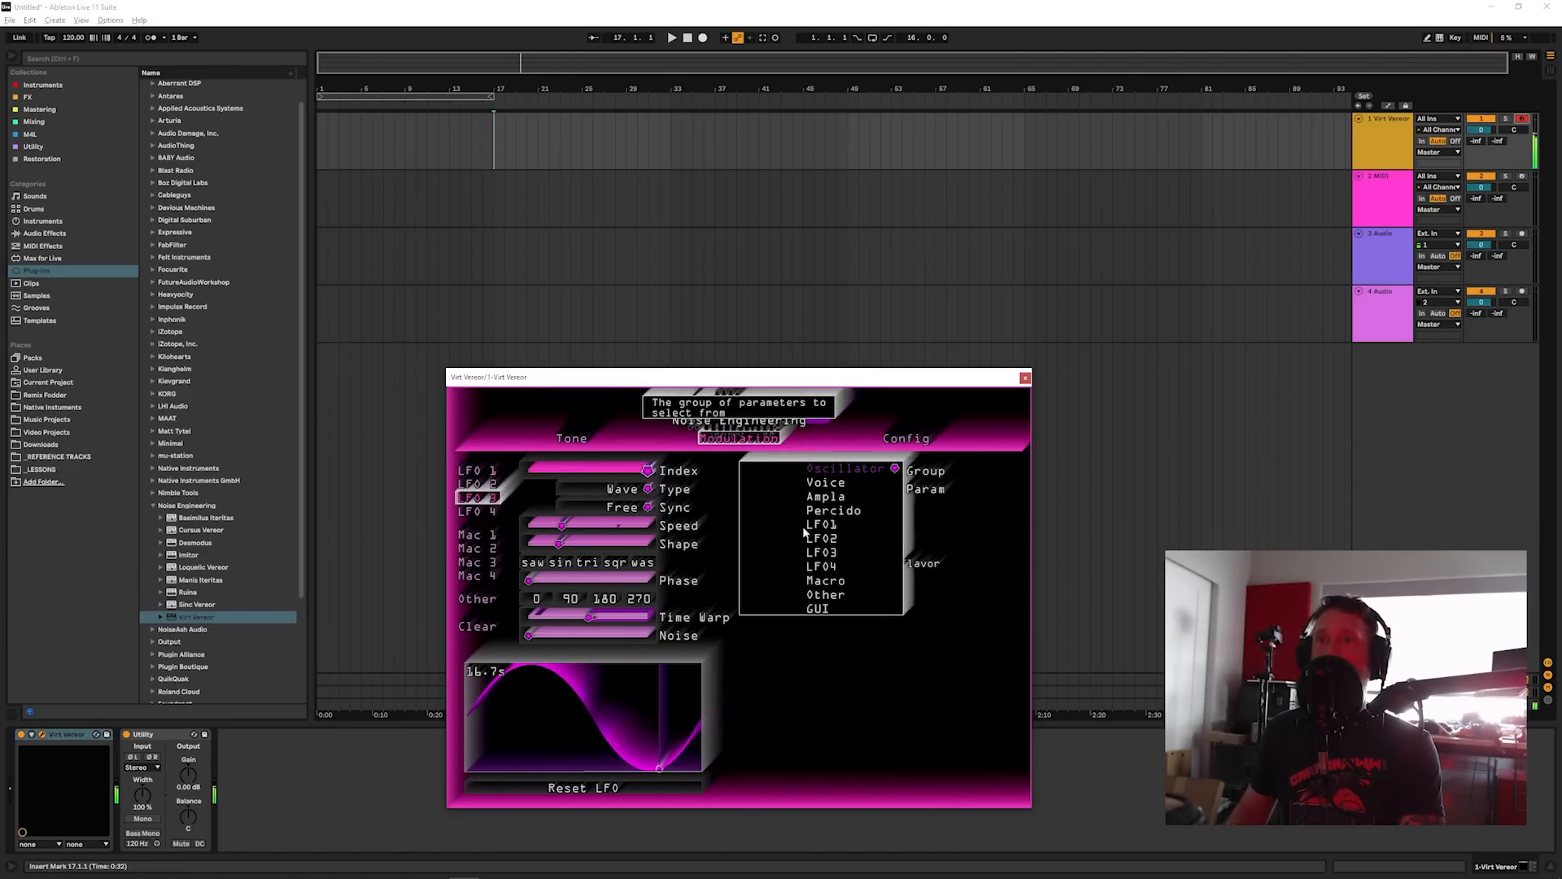
pyautogui.click(824, 527)
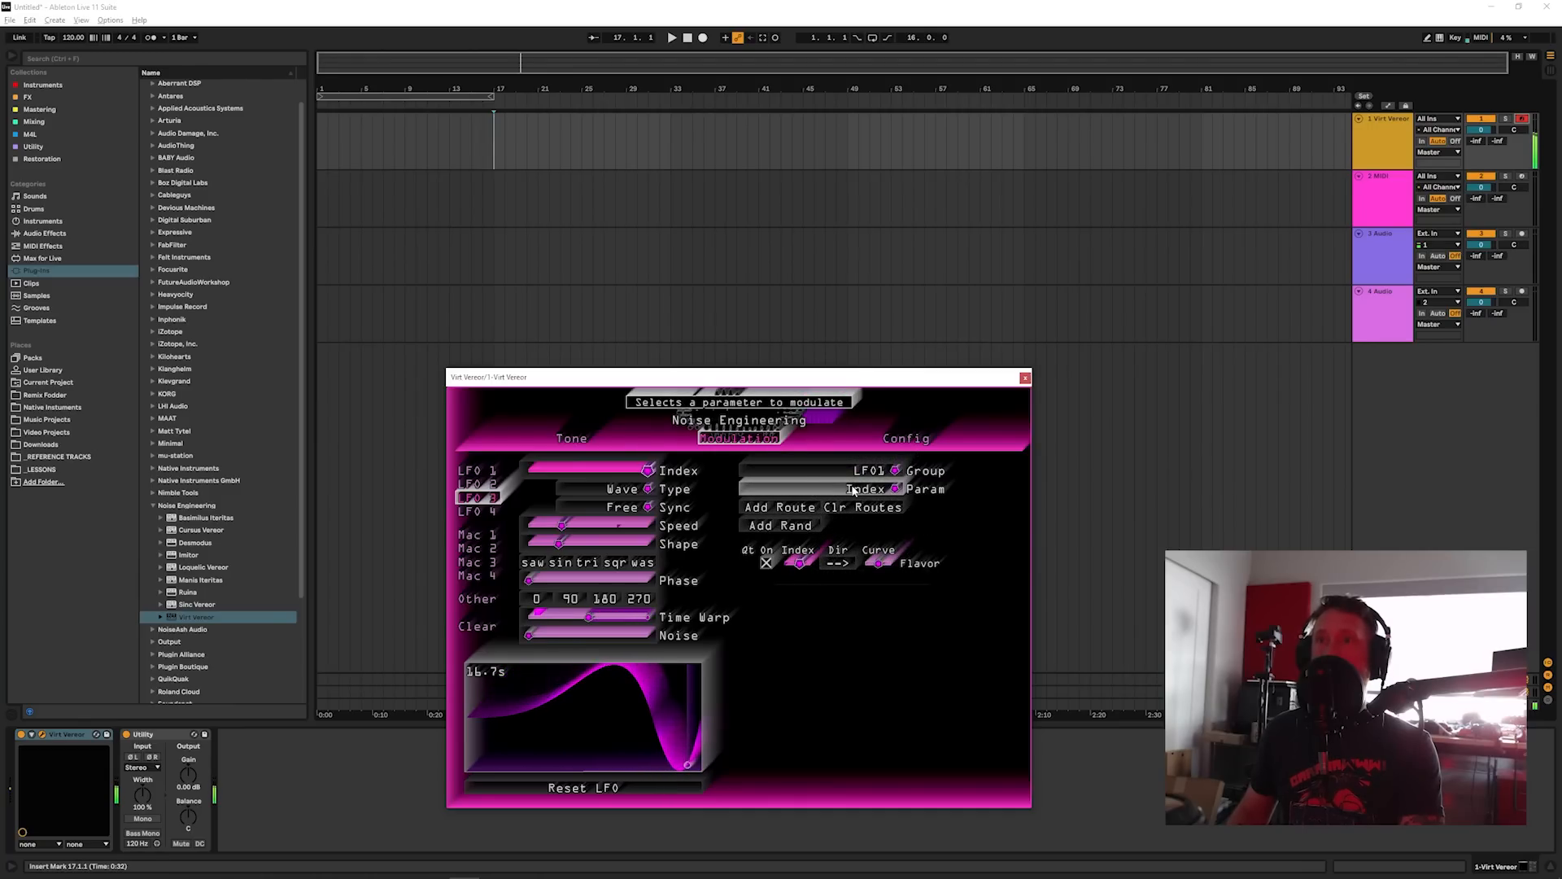
pyautogui.click(851, 486)
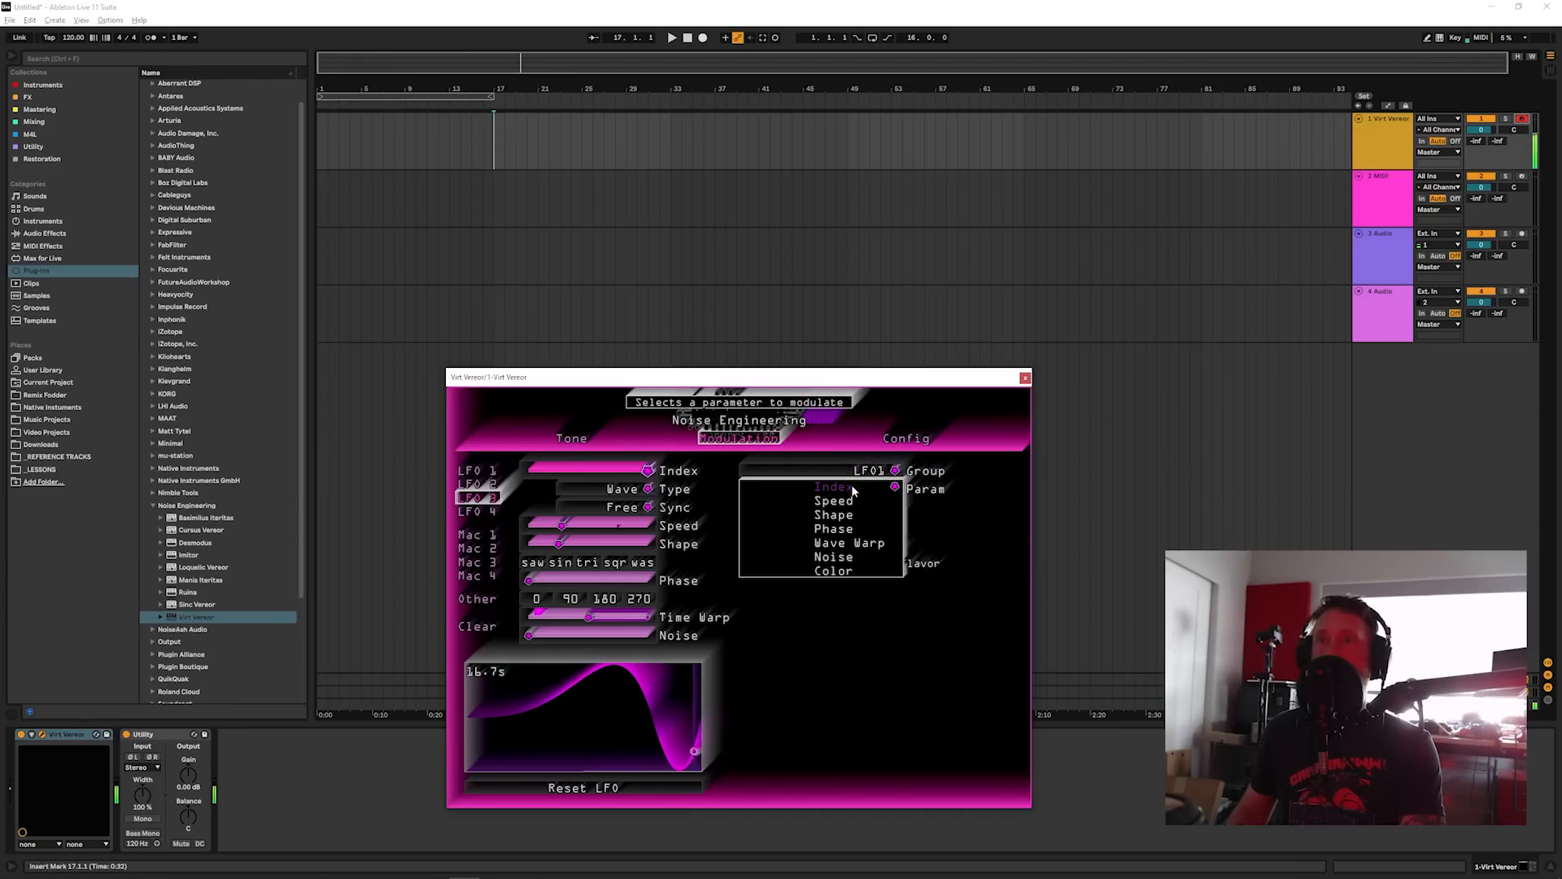
pyautogui.click(850, 543)
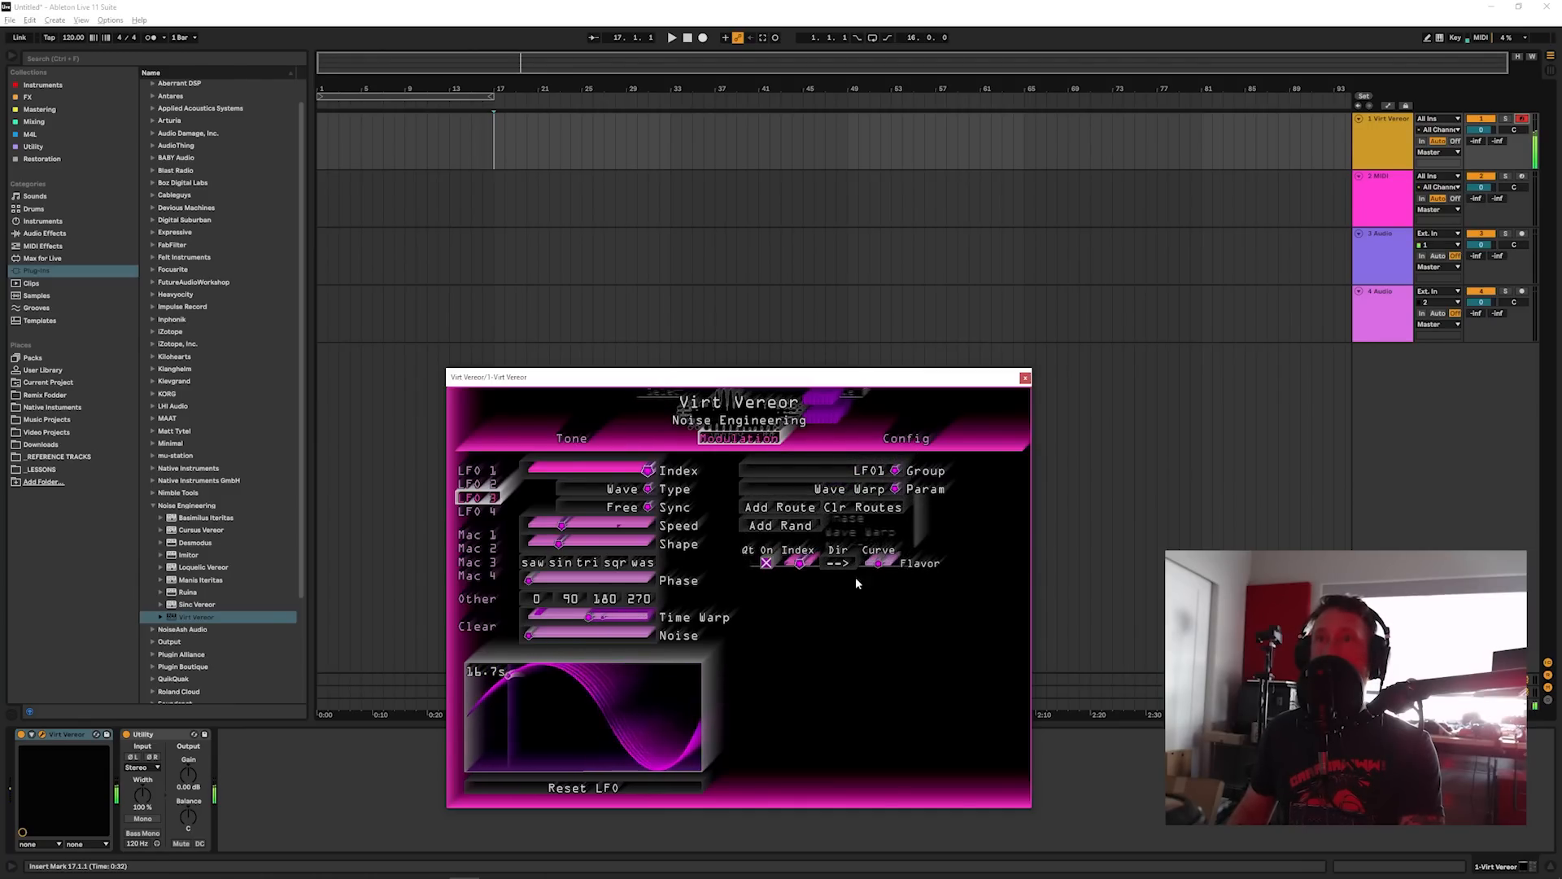
pyautogui.click(780, 507)
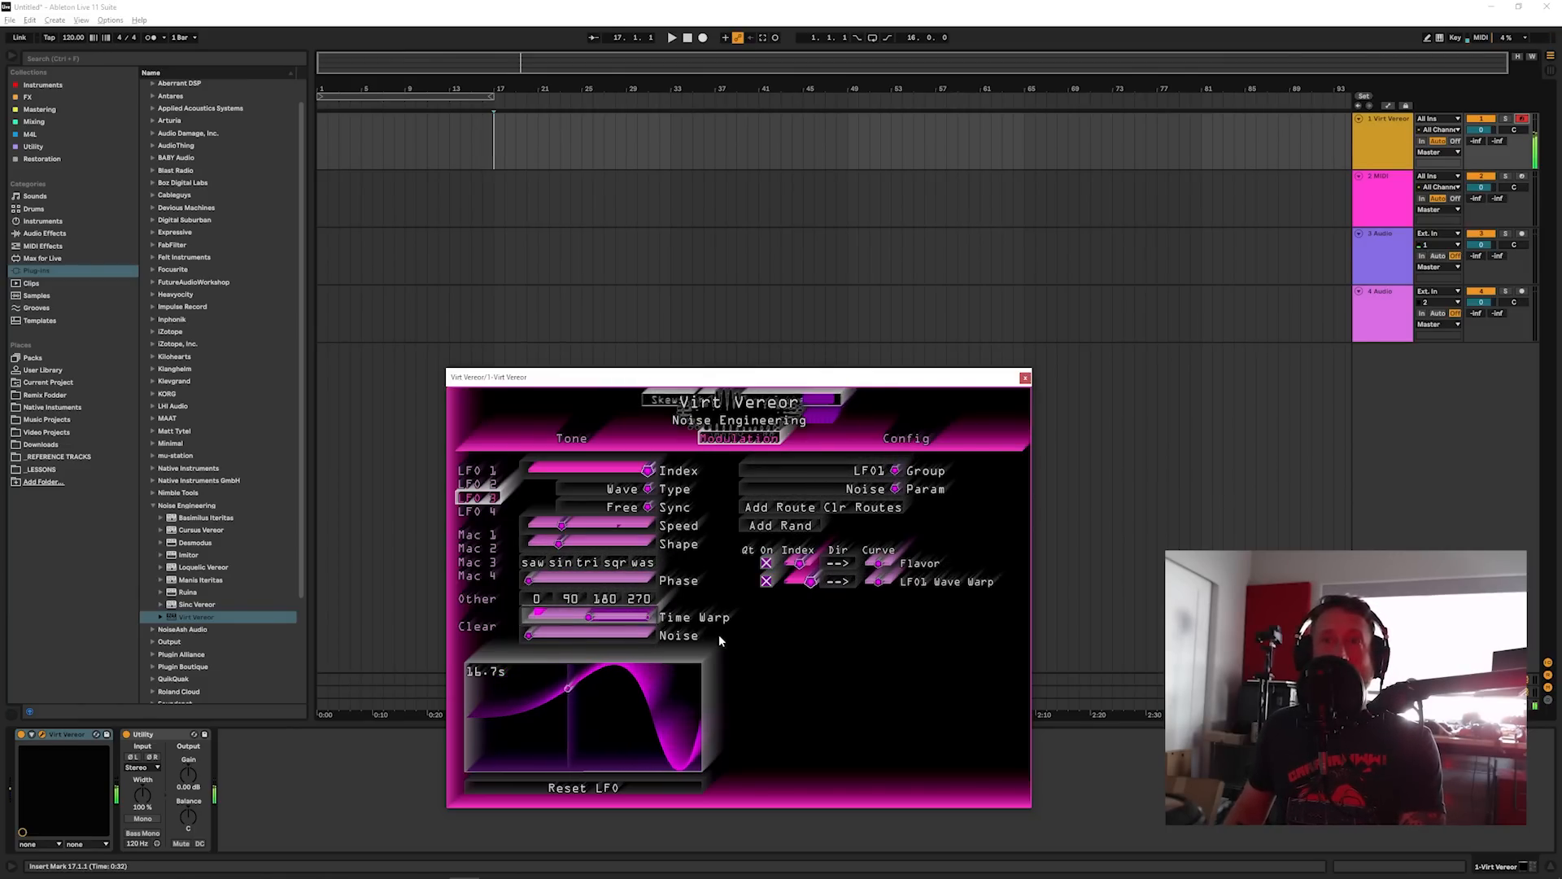
# Step: Hide the synth window and insert the Desmodus effect between Virt Vereor and Utility
pyautogui.hotkey('ctrl', 'alt', 'p')
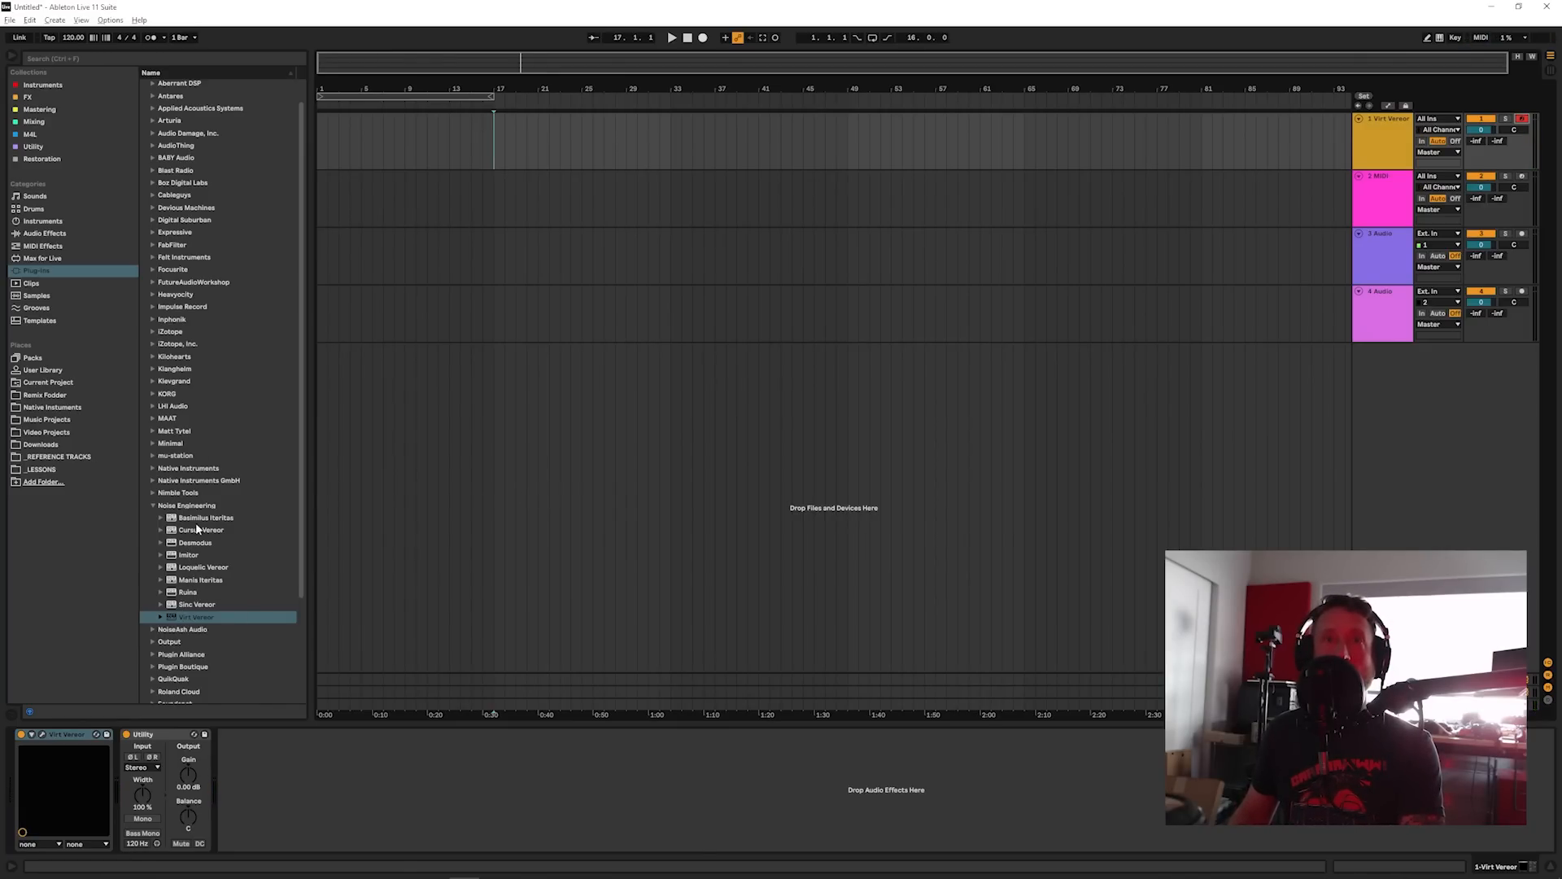
pyautogui.click(195, 544)
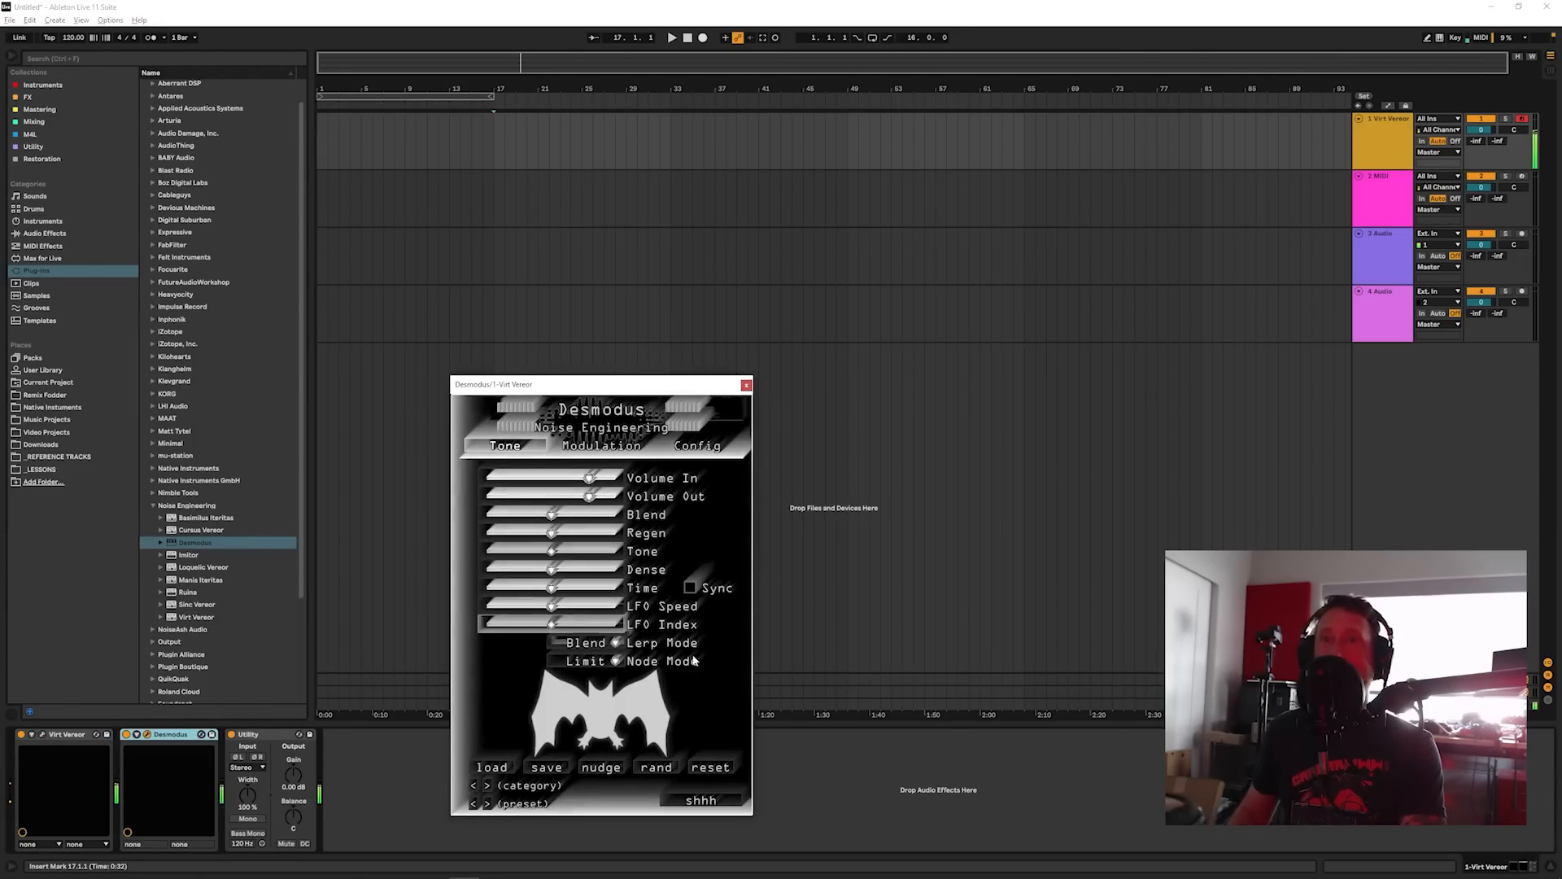
# Step: Set the Desmodus Node Mode to Shift and raise Dense to about 89%
pyautogui.click(593, 662)
pyautogui.click(580, 686)
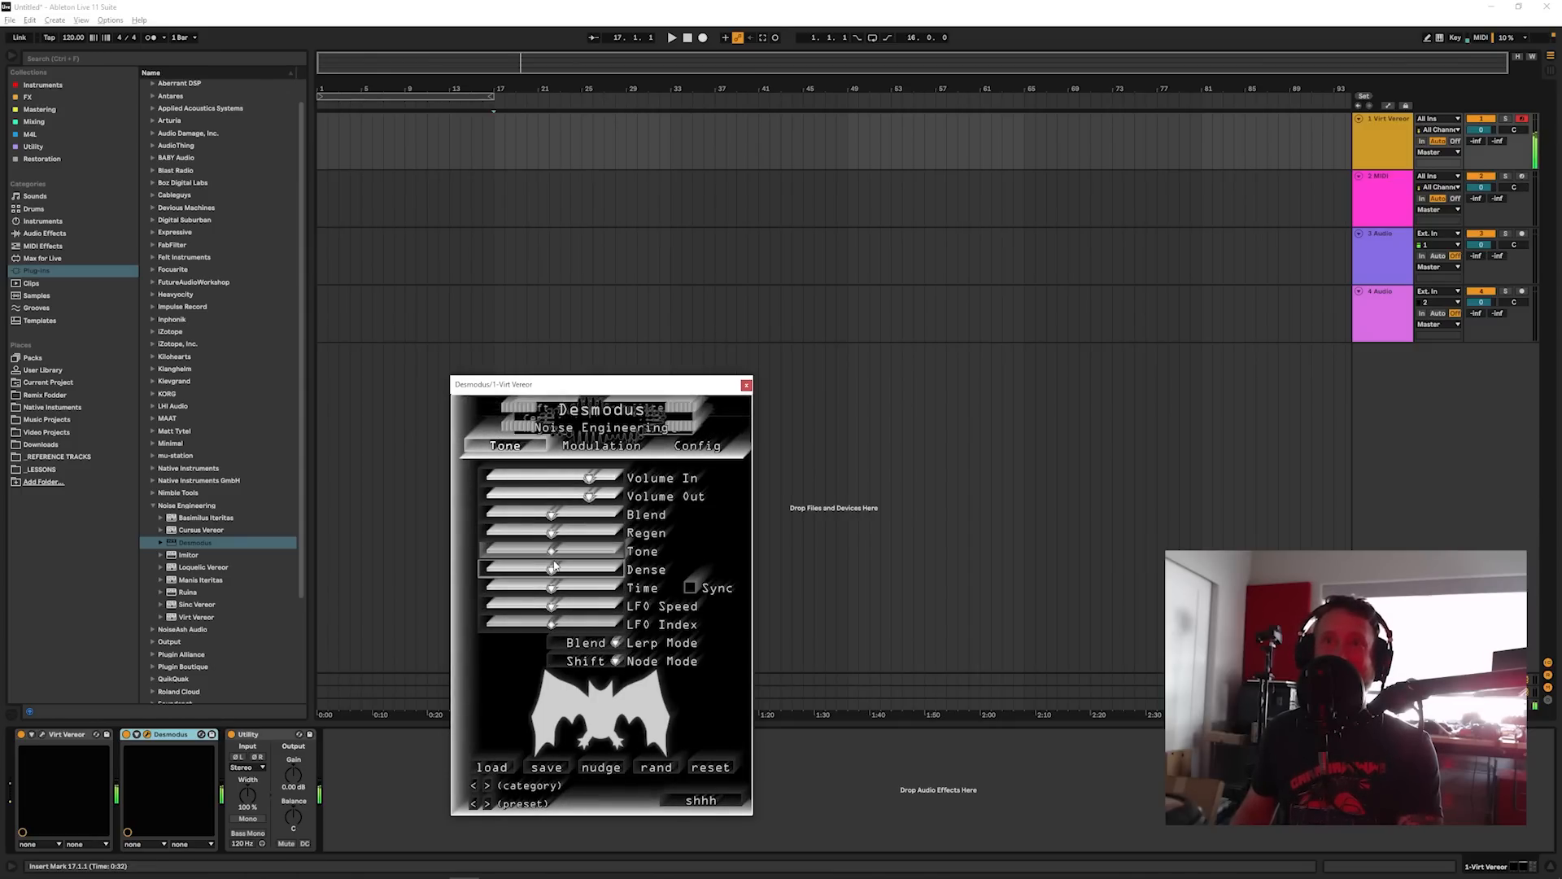
pyautogui.moveTo(553, 570); pyautogui.dragTo(590, 573)
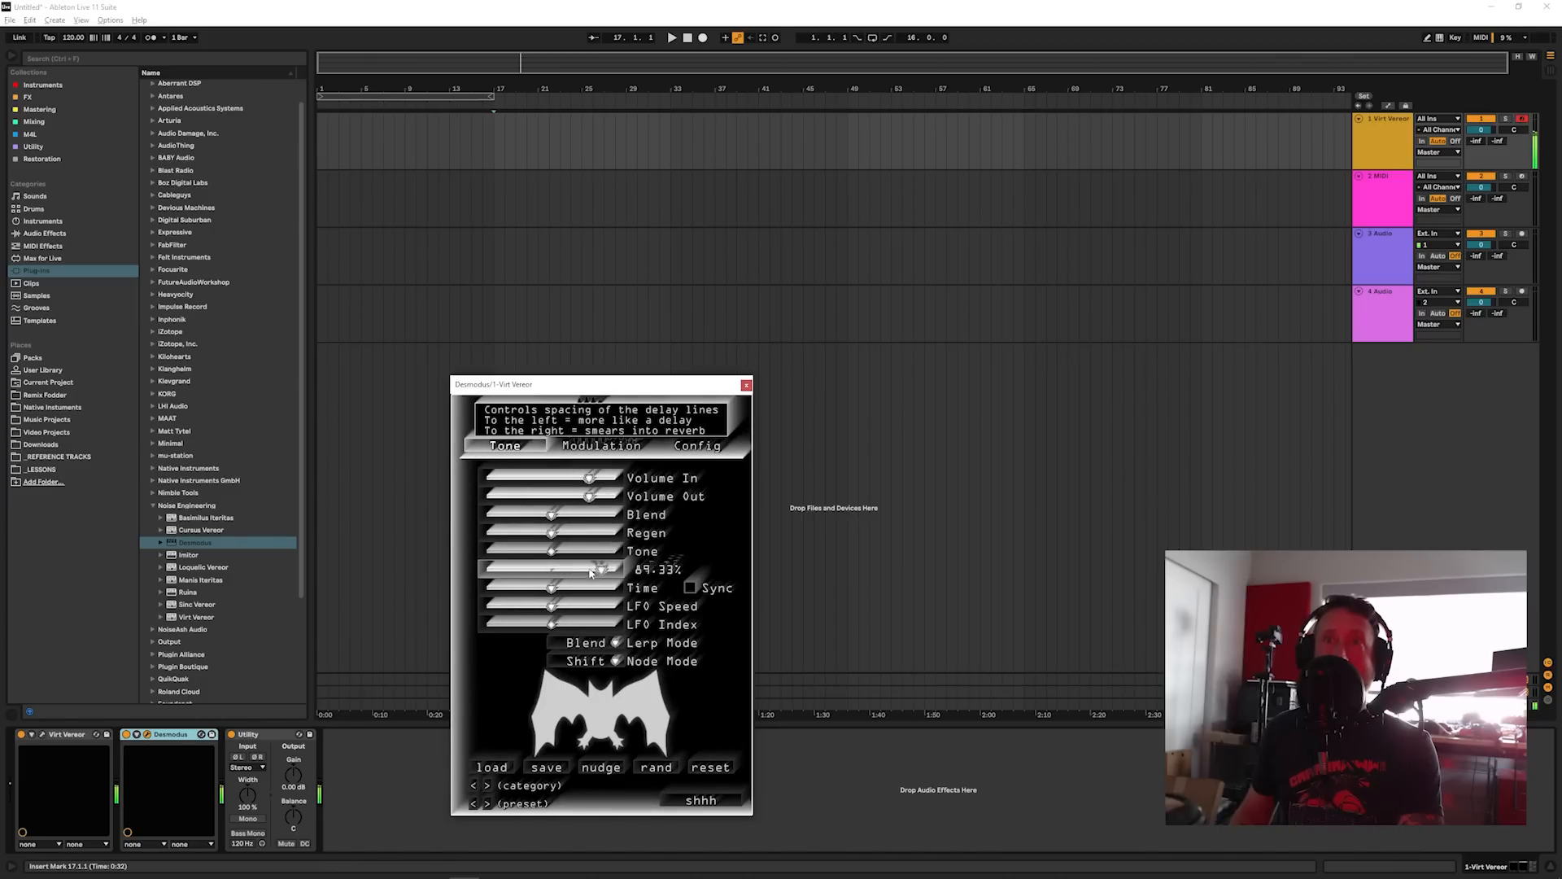
# Step: Route the effect's LFO 1 to the Desmodus Dense parameter with an index of 100%
pyautogui.click(599, 446)
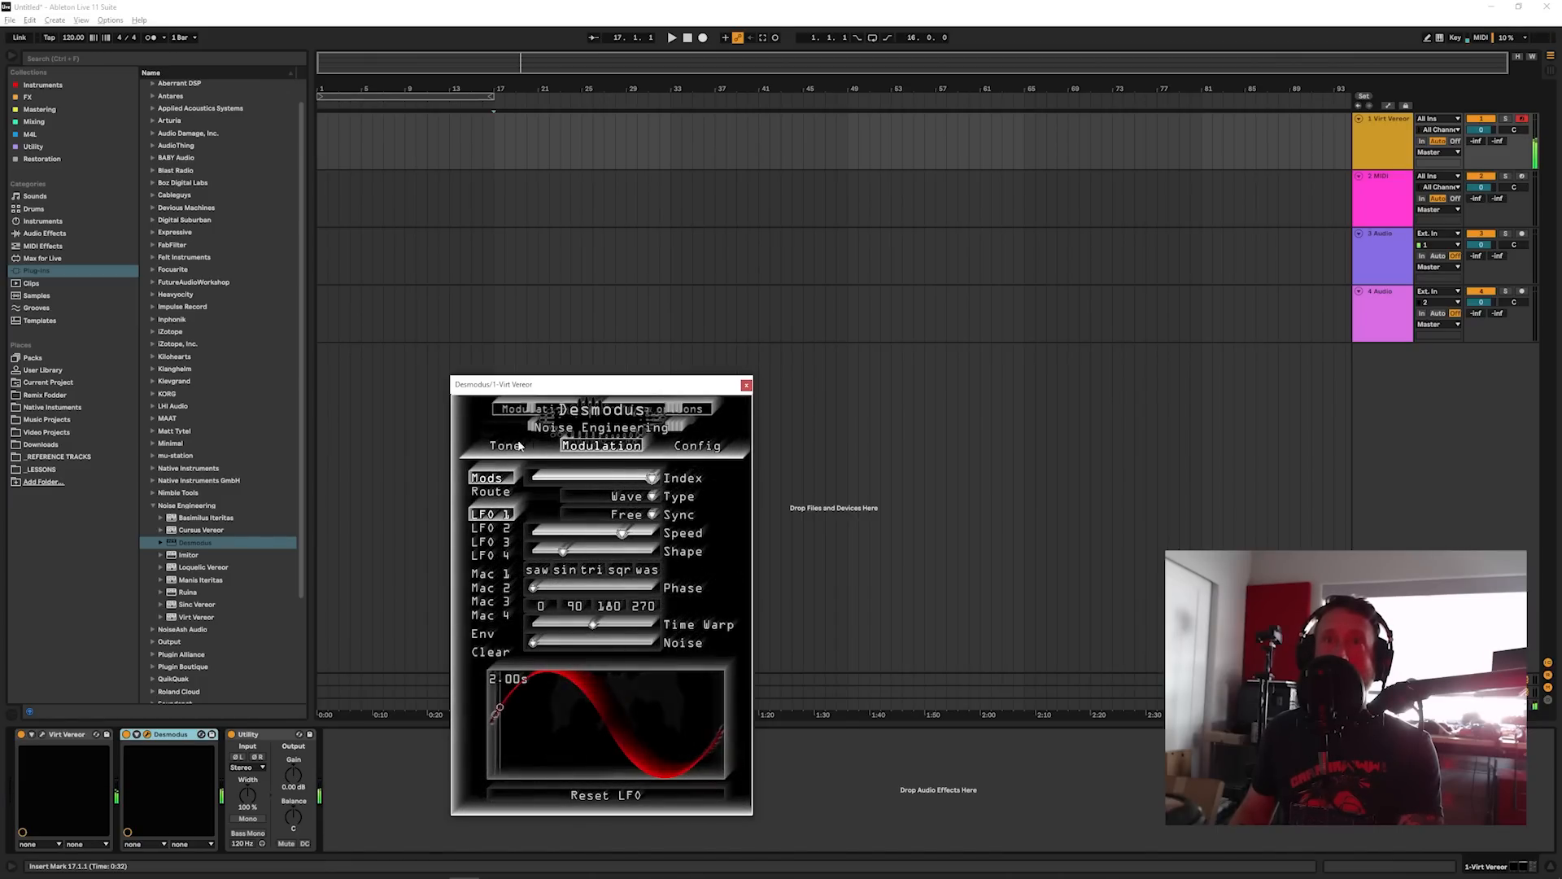
pyautogui.click(490, 492)
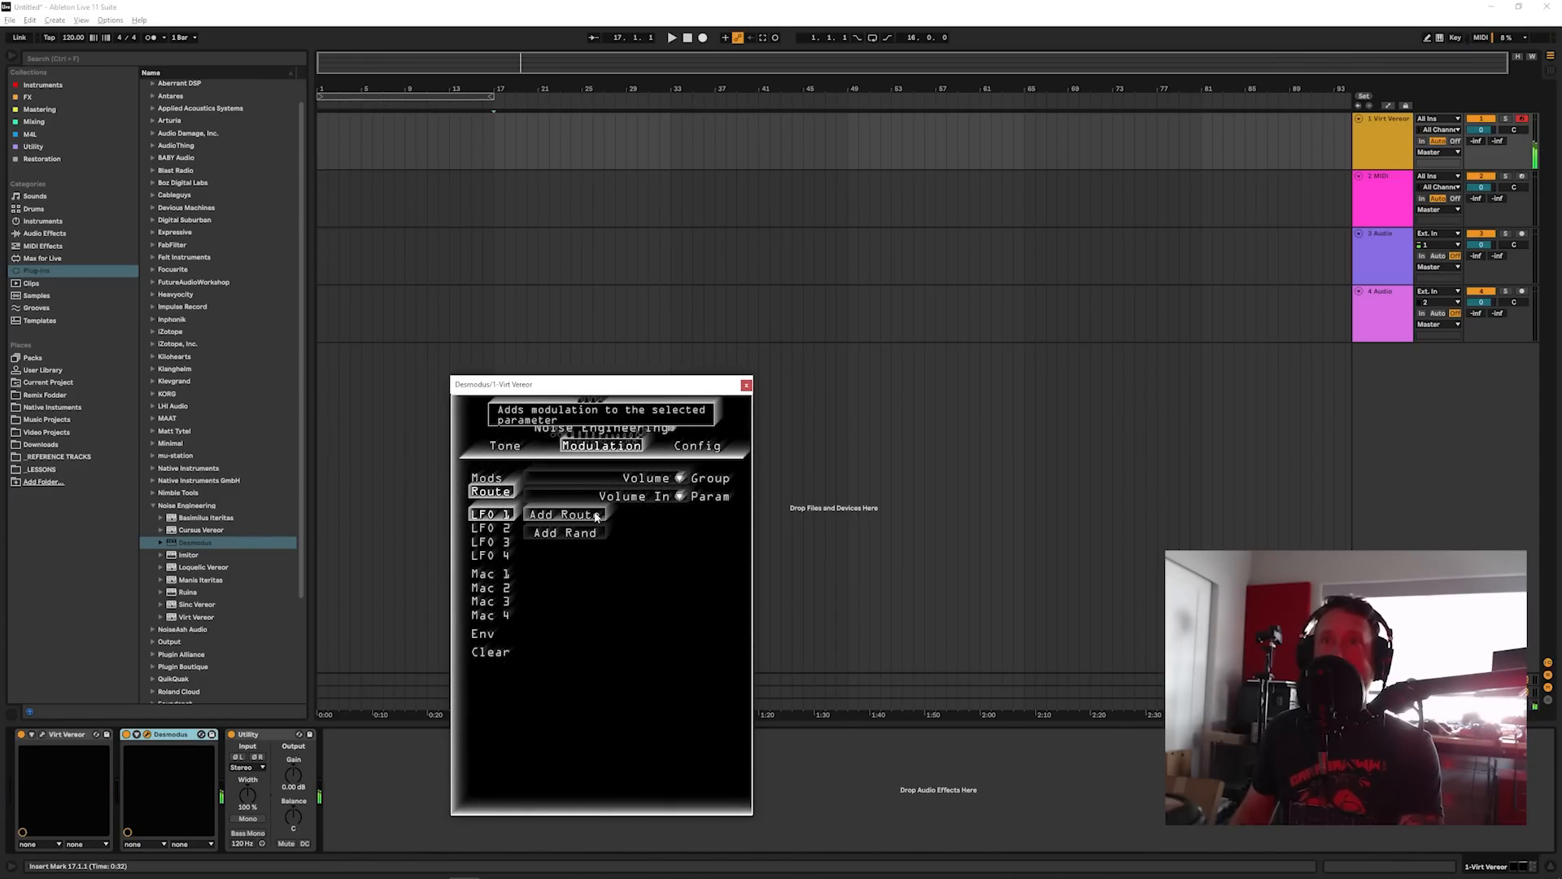
pyautogui.click(640, 477)
pyautogui.click(639, 490)
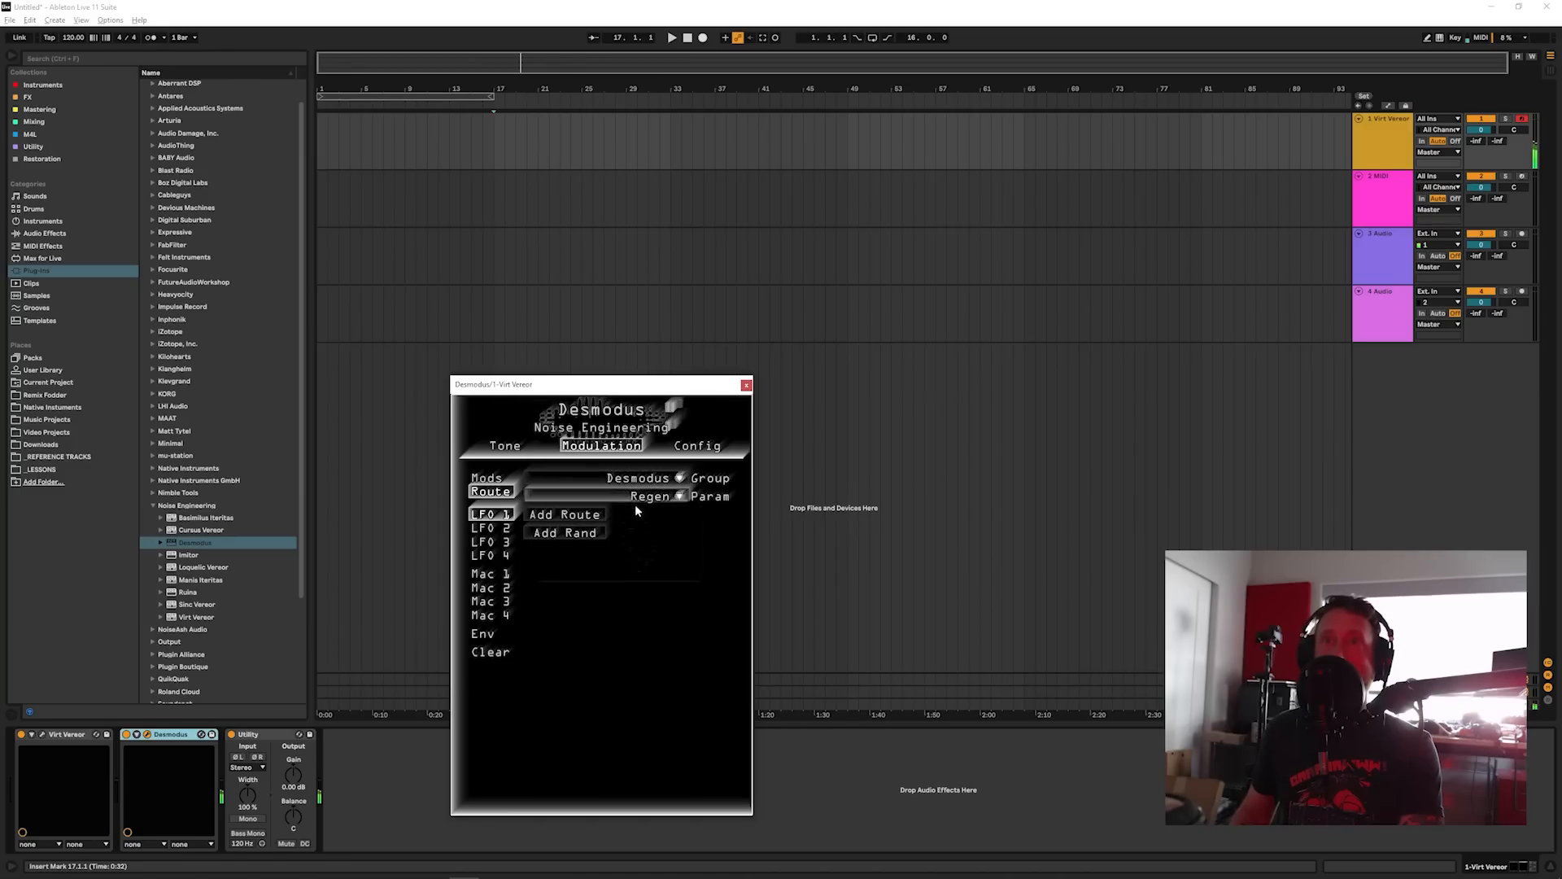
pyautogui.click(647, 496)
pyautogui.click(581, 524)
pyautogui.click(581, 525)
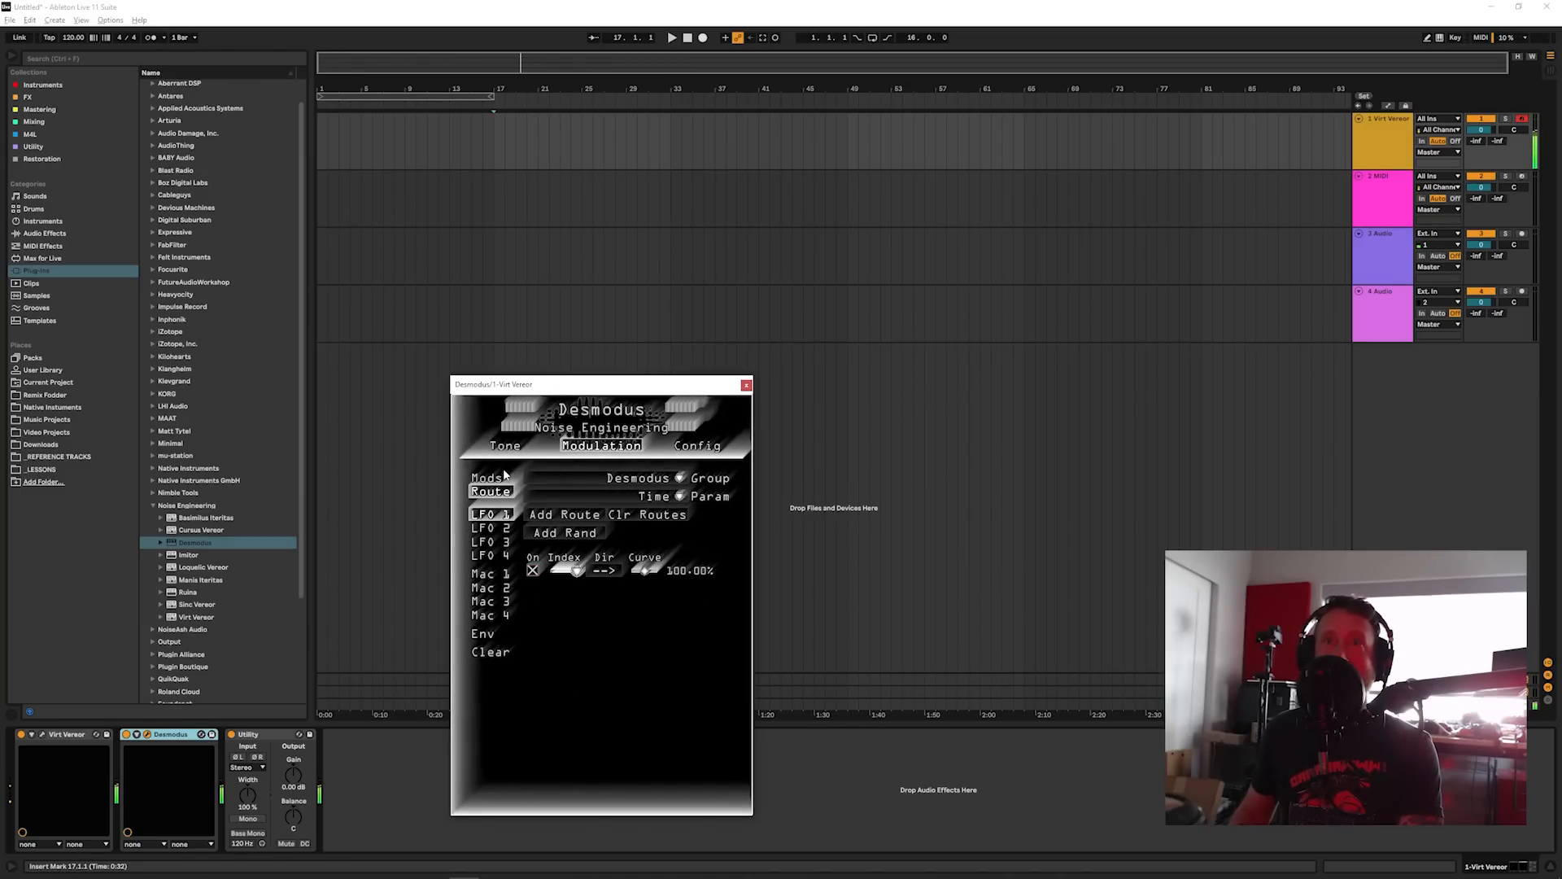
# Step: Slow the Desmodus LFO 1 to a period of about 17.9 s and lower Regen to about 92%
pyautogui.click(505, 445)
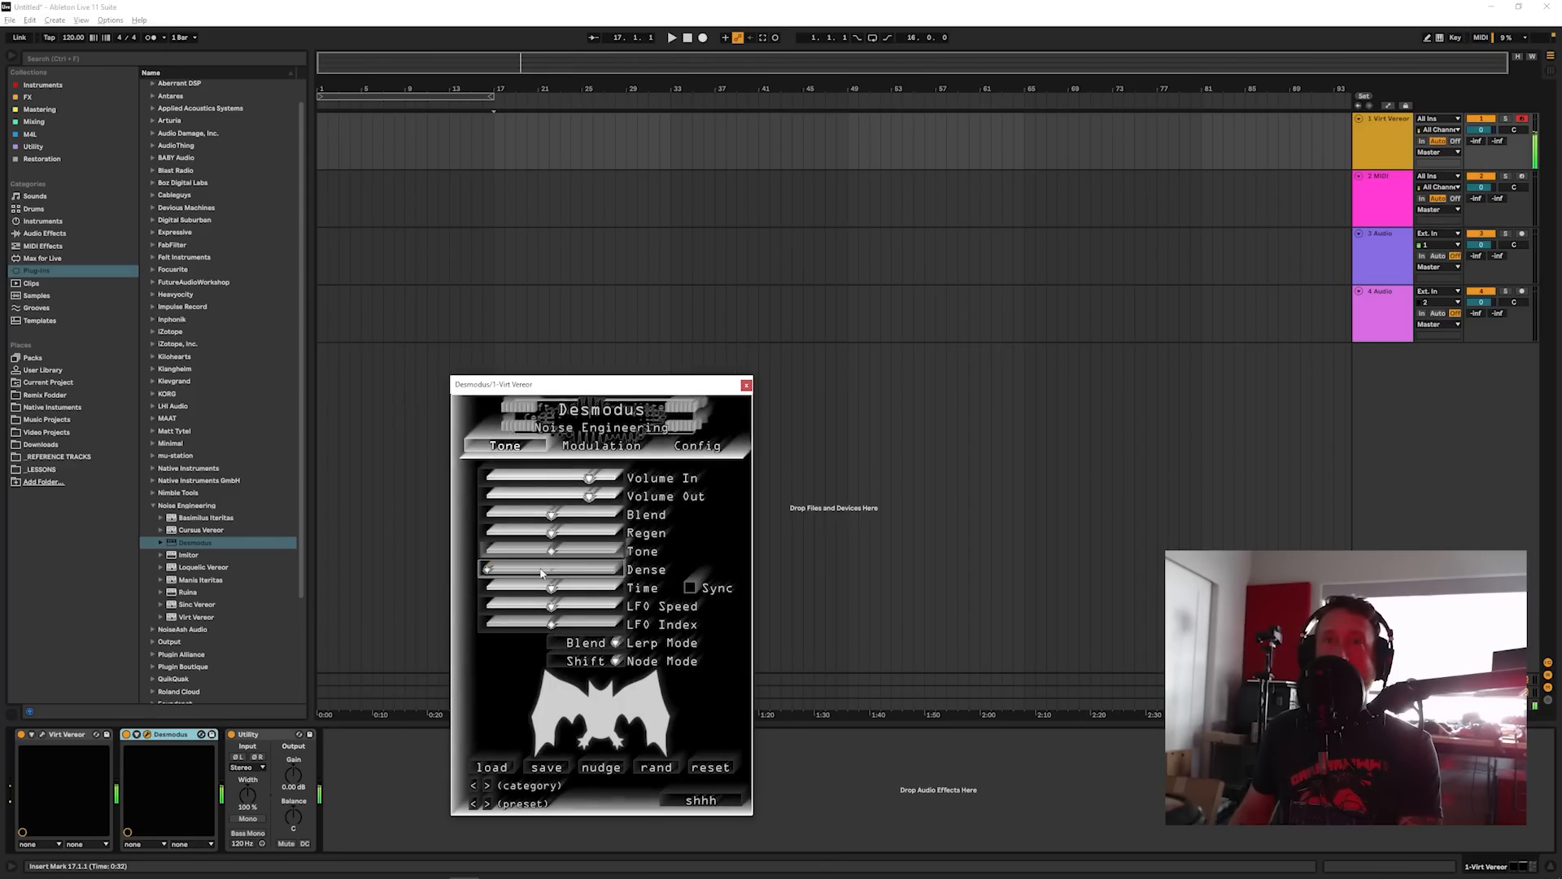
pyautogui.click(602, 445)
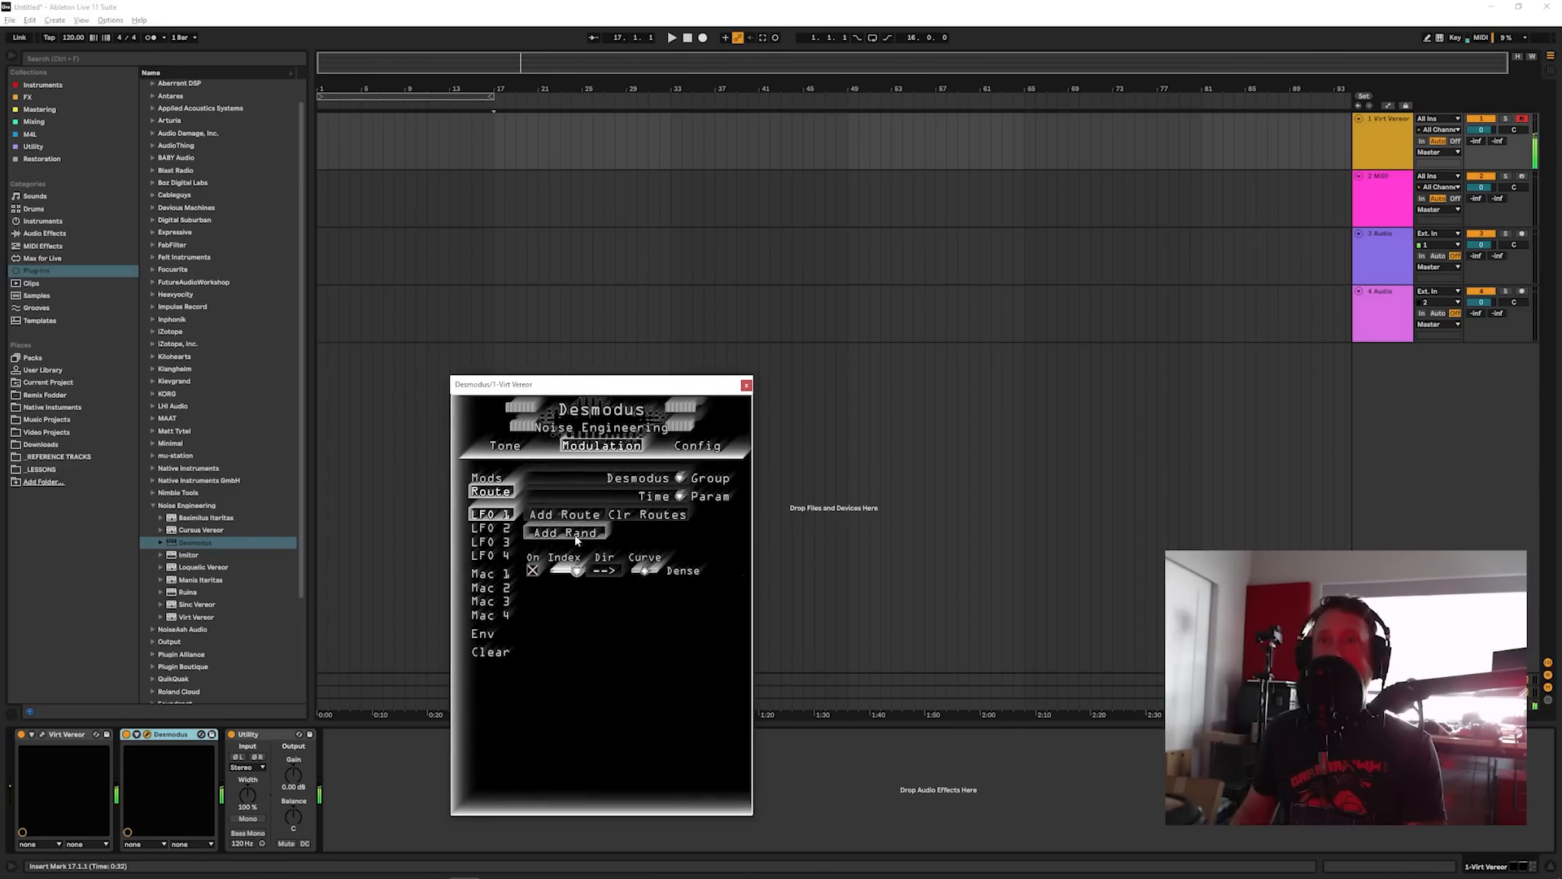
pyautogui.click(486, 478)
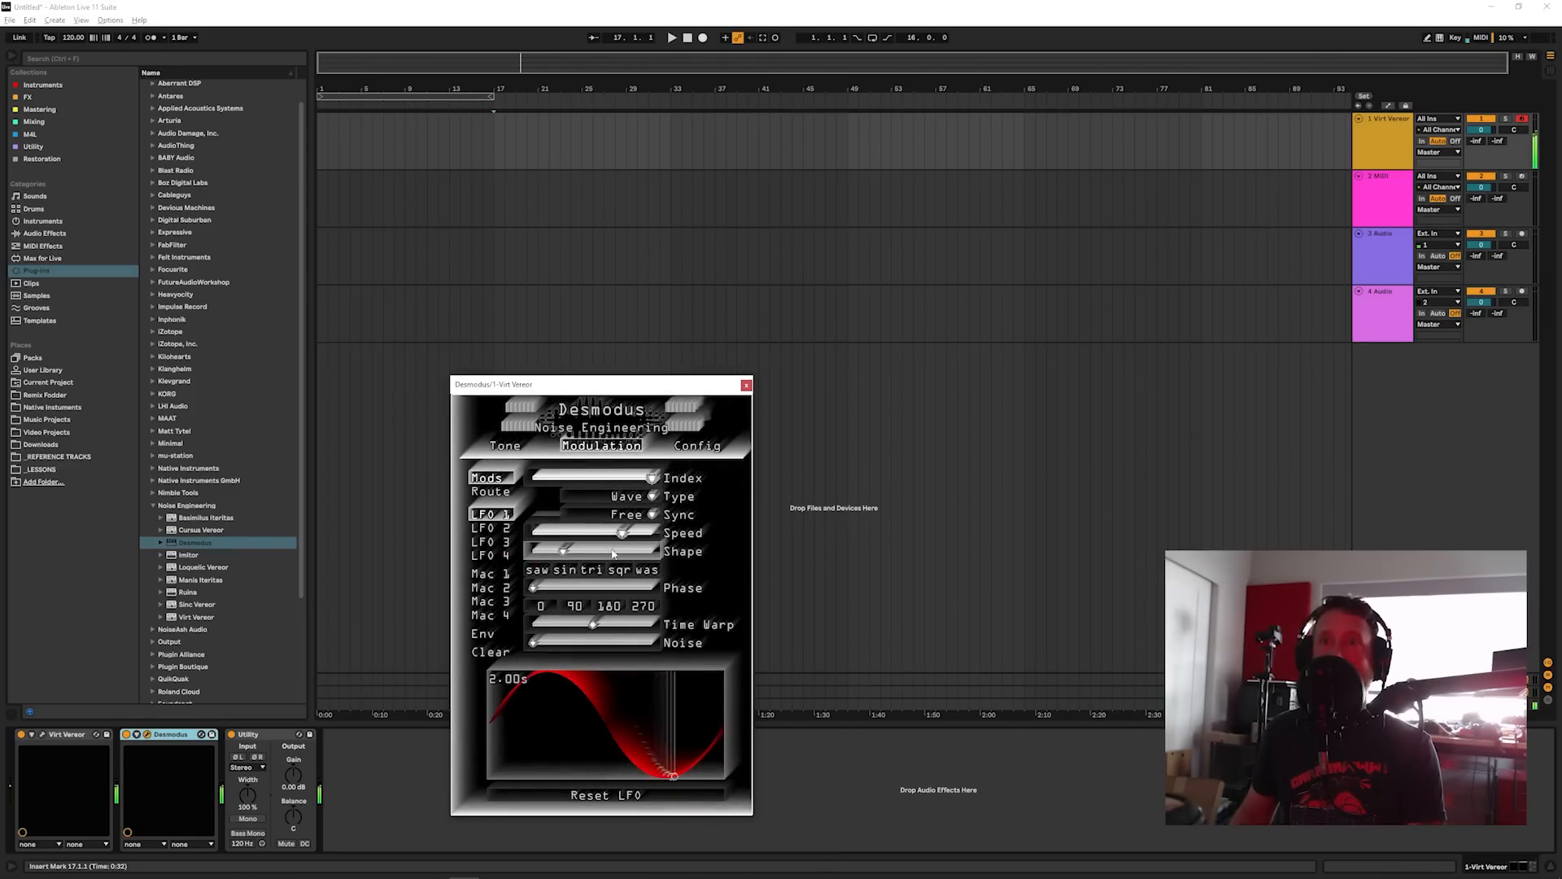
pyautogui.moveTo(625, 534); pyautogui.dragTo(565, 536)
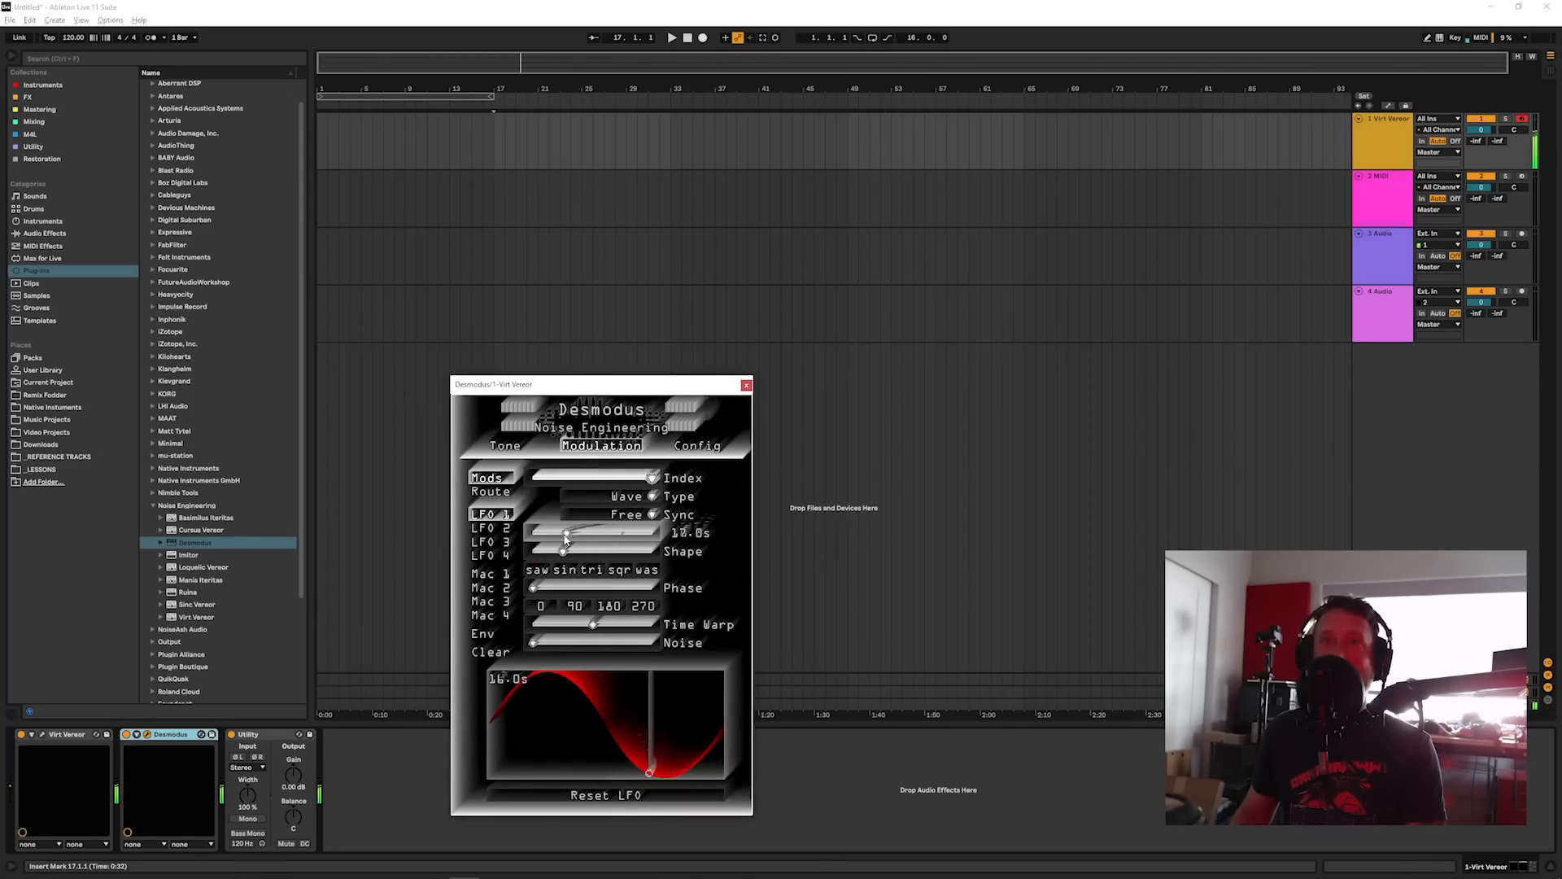
pyautogui.click(506, 446)
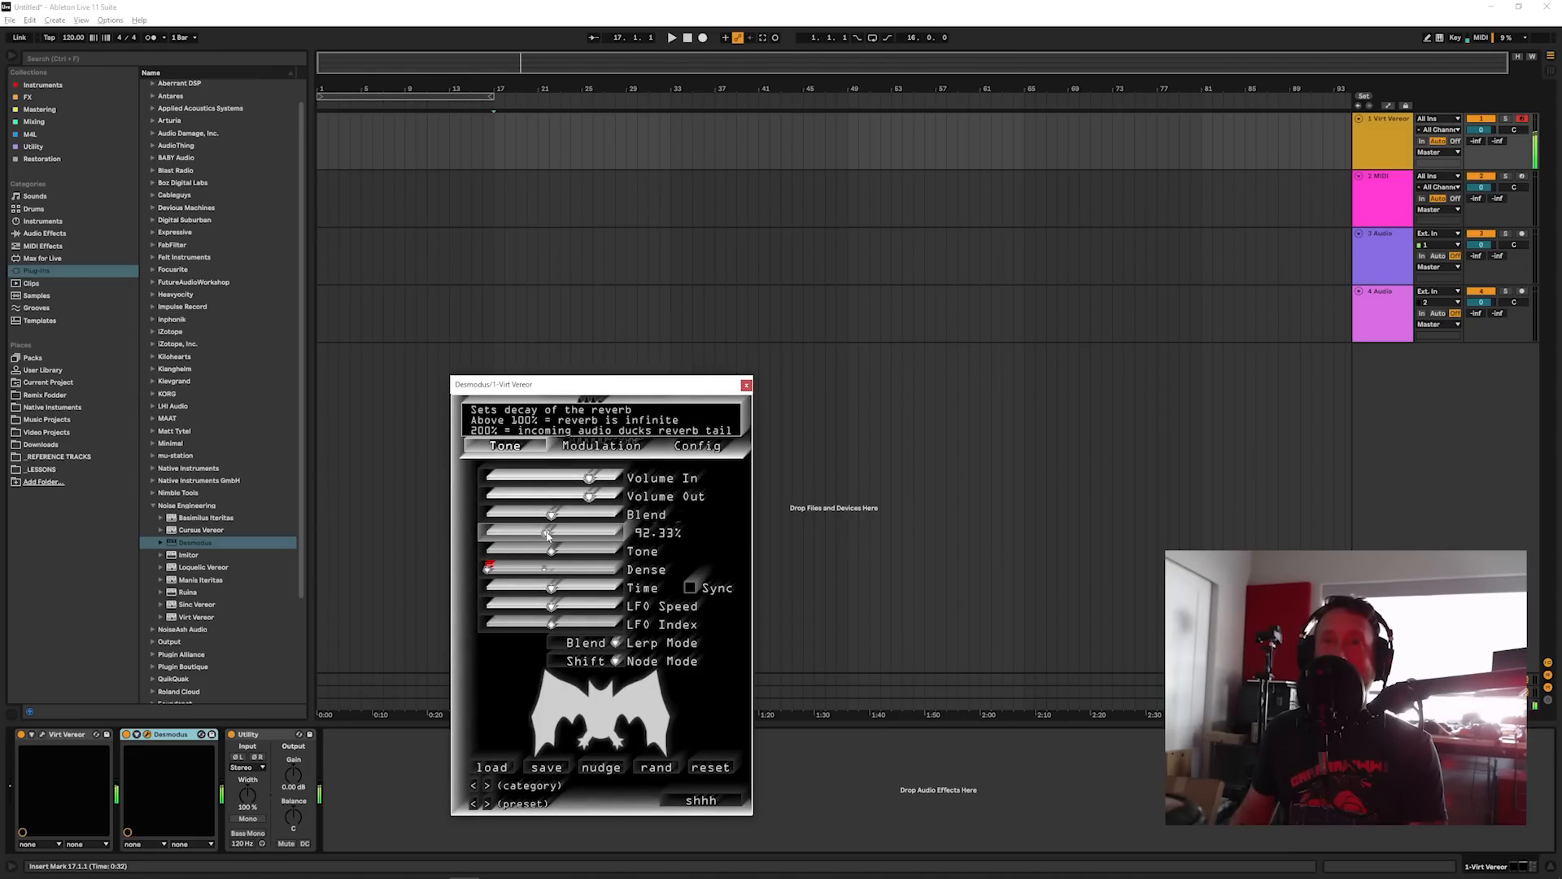
pyautogui.moveTo(546, 535); pyautogui.dragTo(545, 535)
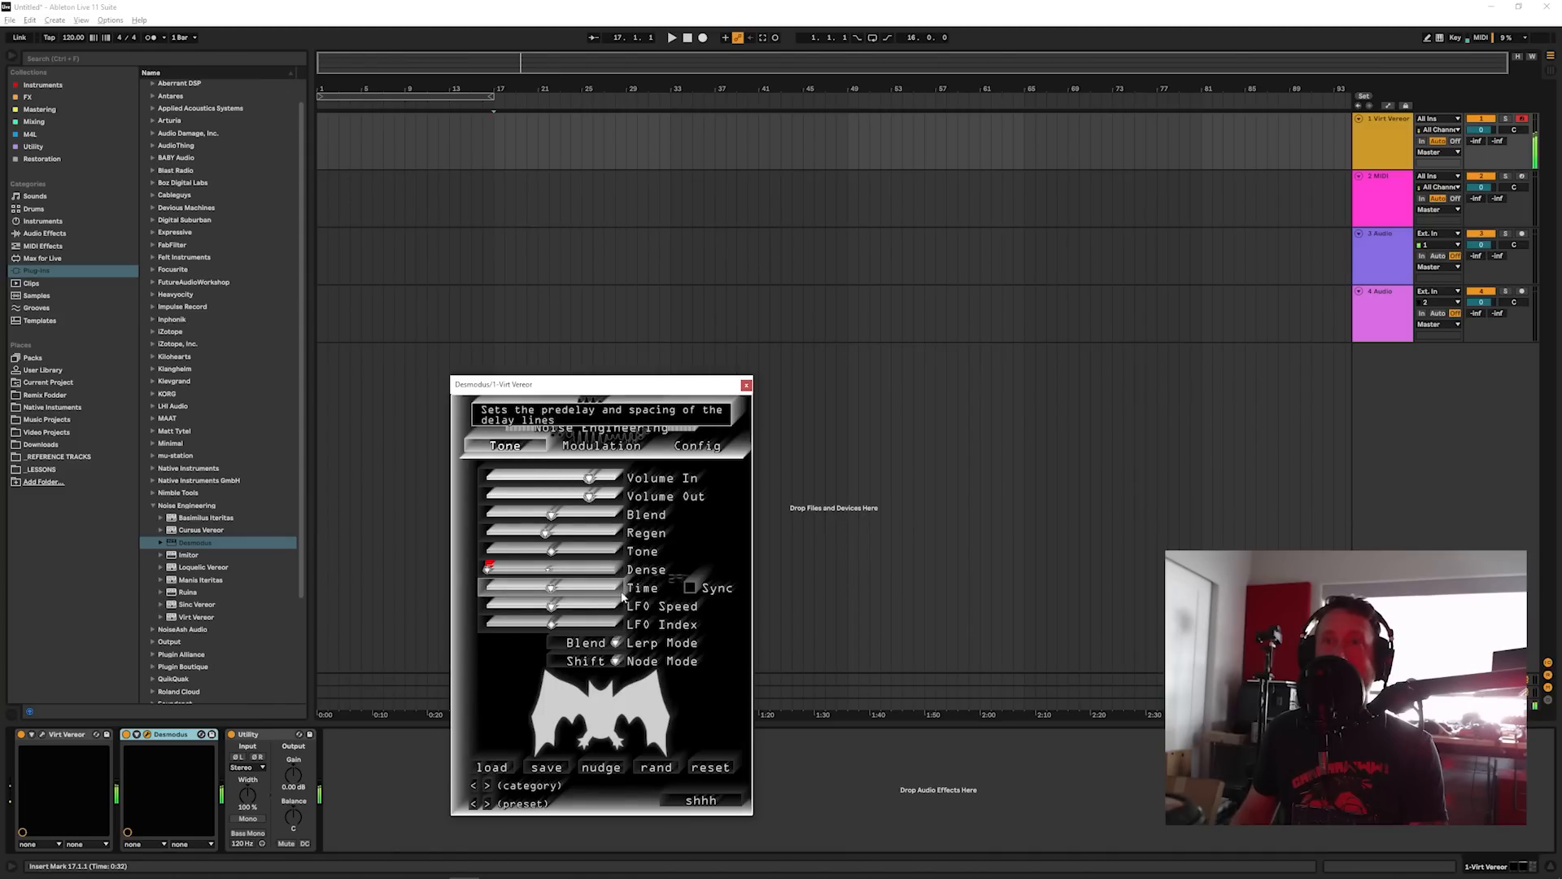
# Step: Route the Desmodus LFO 2 to the Time parameter and lower Time to about 20%
pyautogui.click(570, 448)
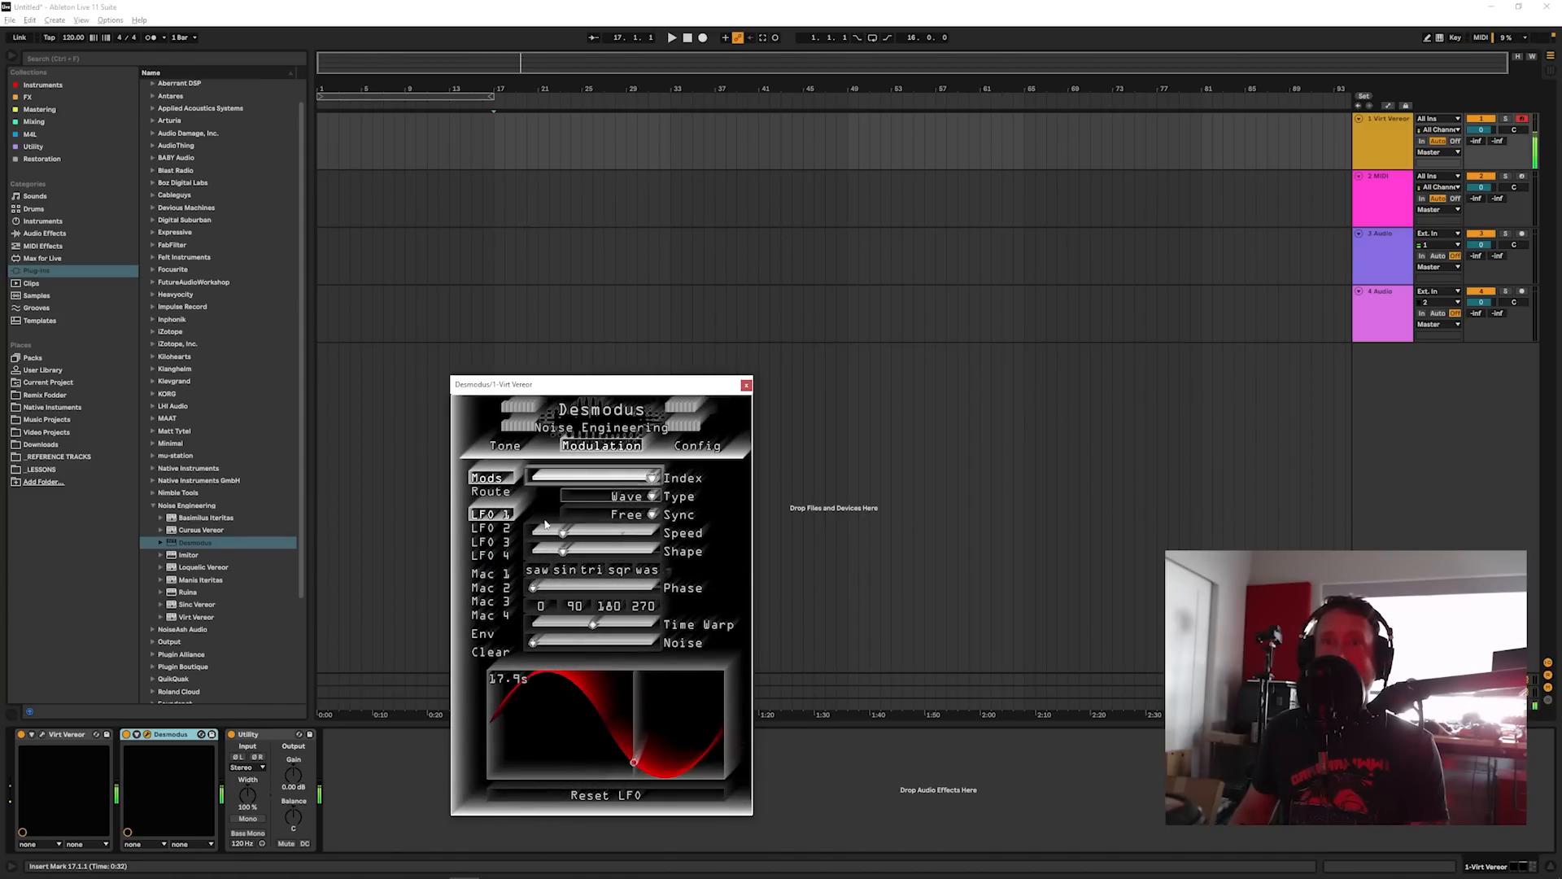
pyautogui.click(491, 492)
pyautogui.click(491, 528)
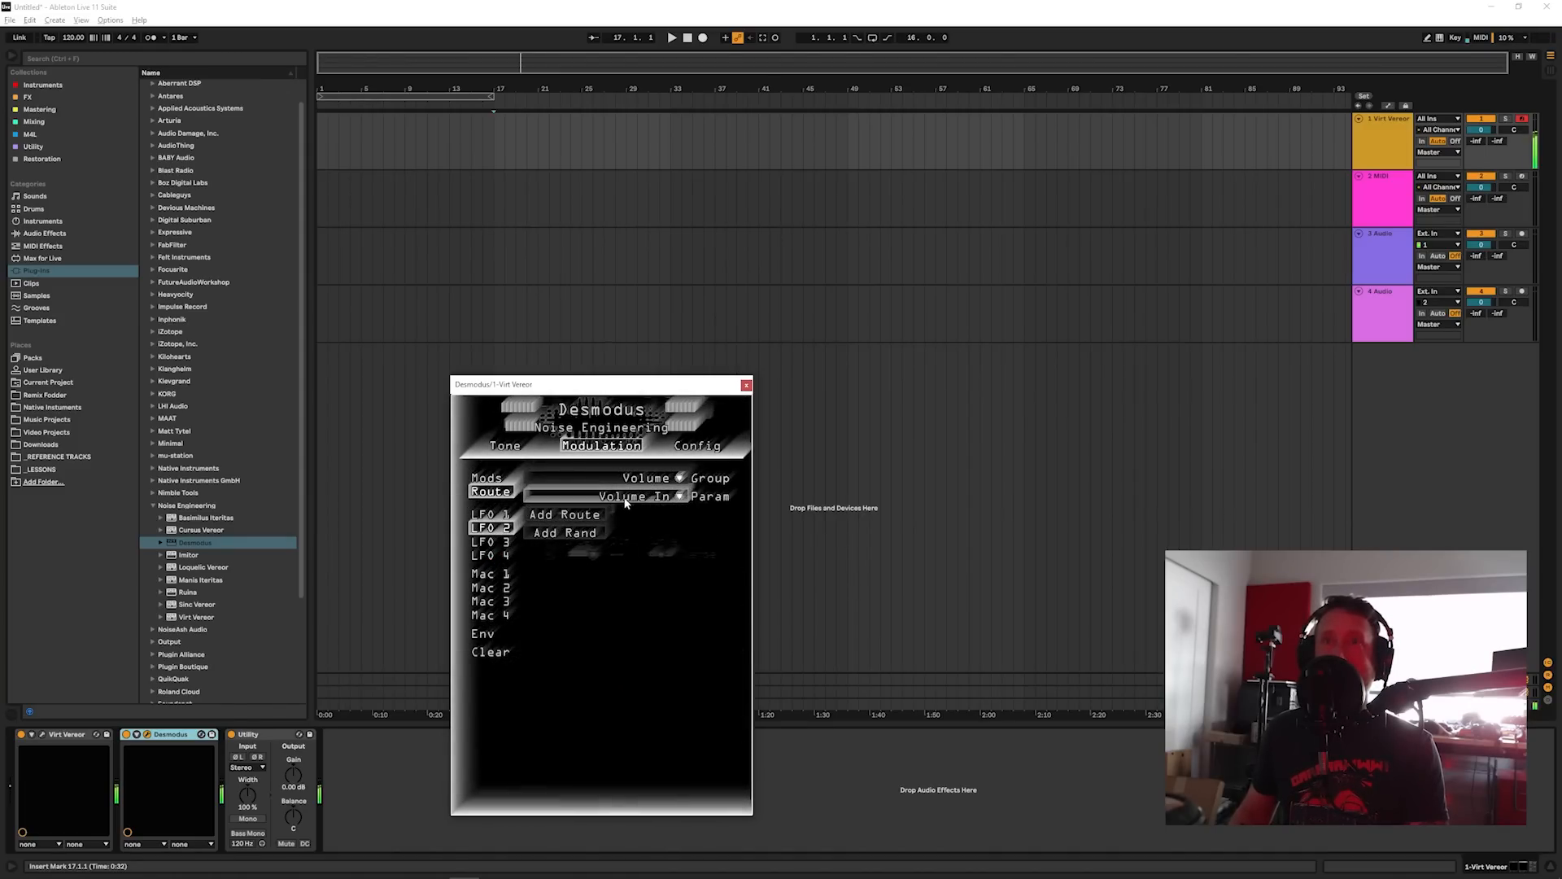
pyautogui.click(634, 481)
pyautogui.click(636, 490)
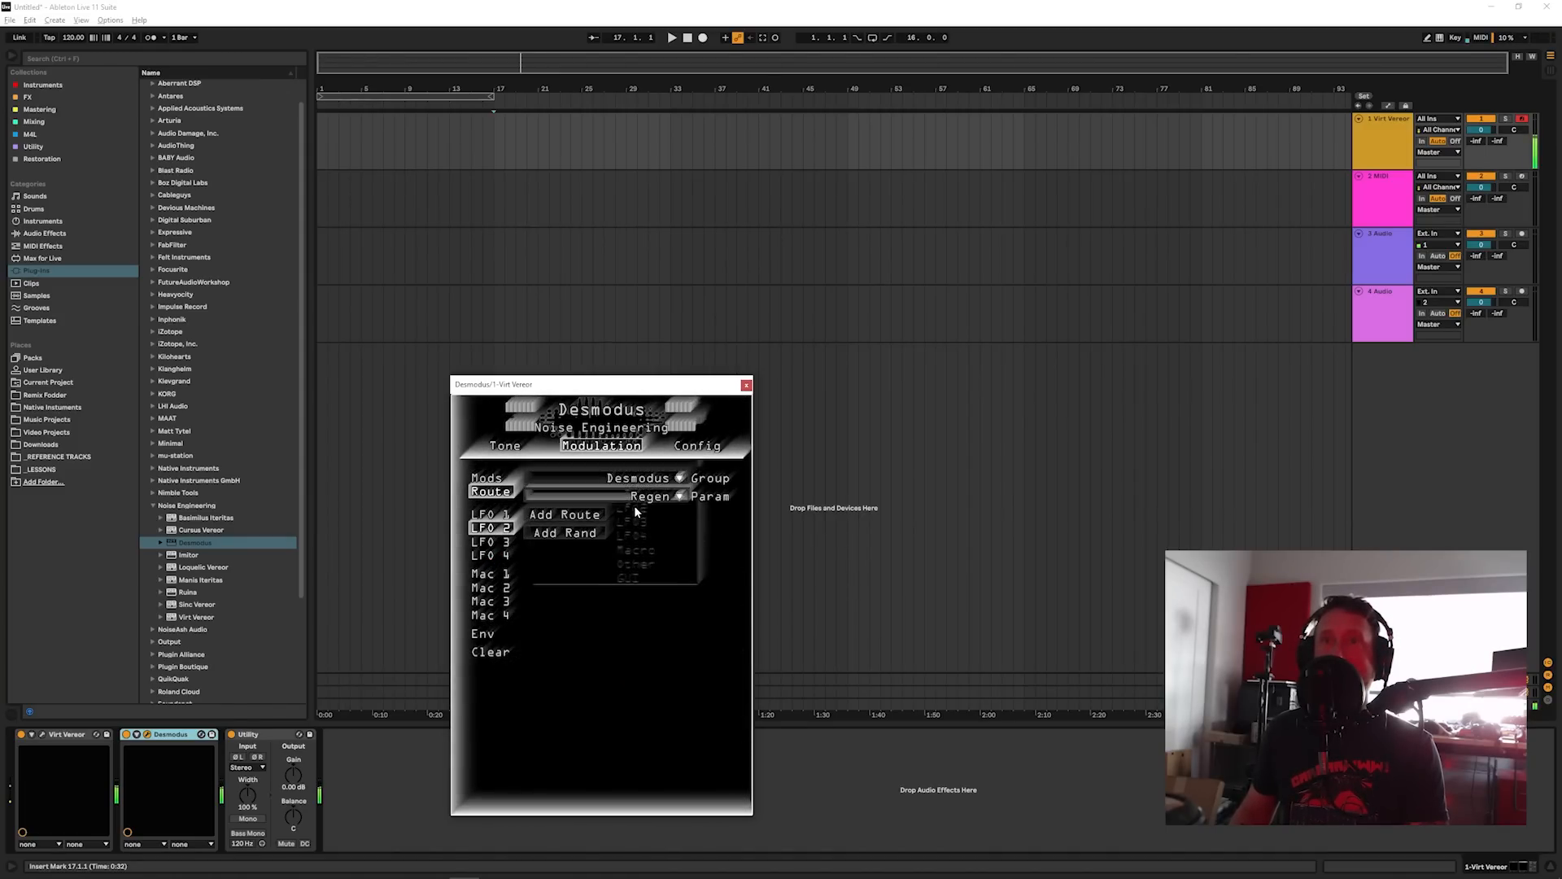
pyautogui.click(637, 498)
pyautogui.click(627, 533)
pyautogui.click(564, 514)
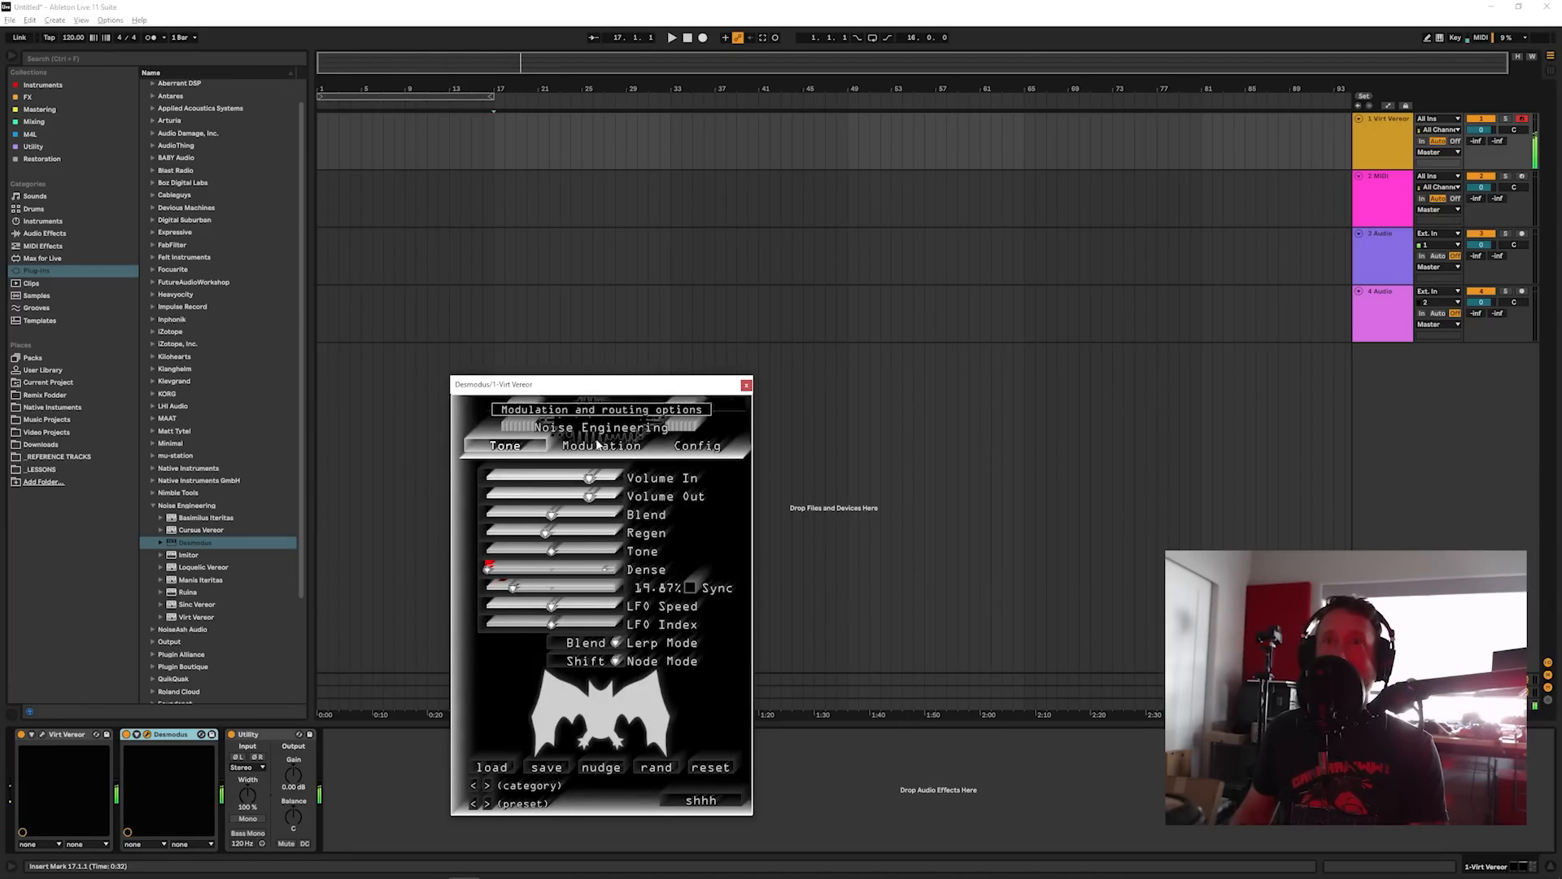
pyautogui.click(601, 446)
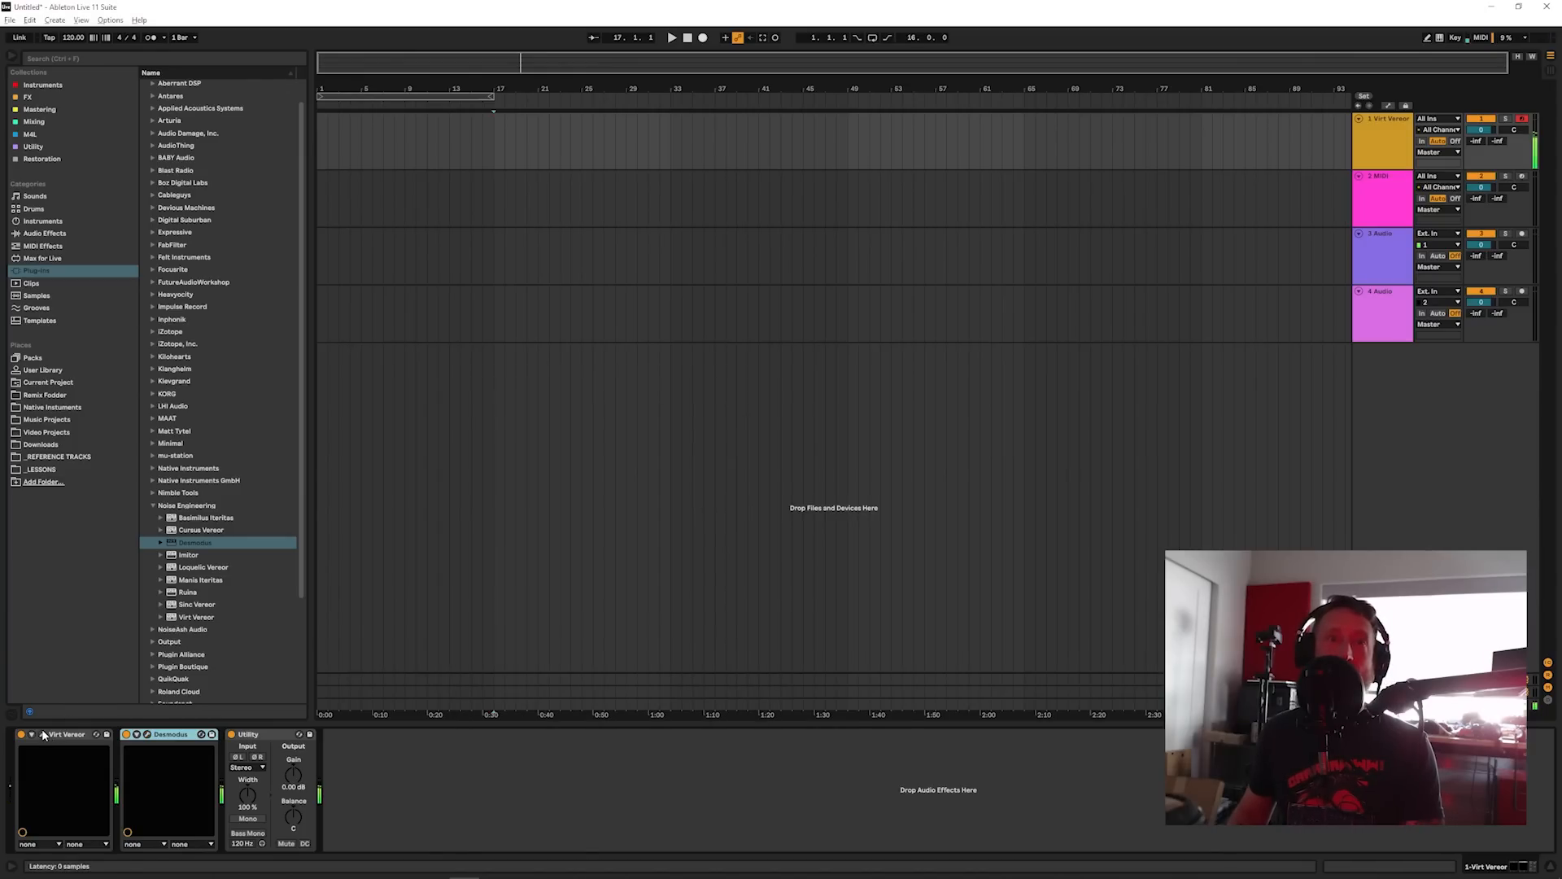
# Step: Open the Virt Vereor and Desmodus windows and place them side by side
pyautogui.click(44, 734)
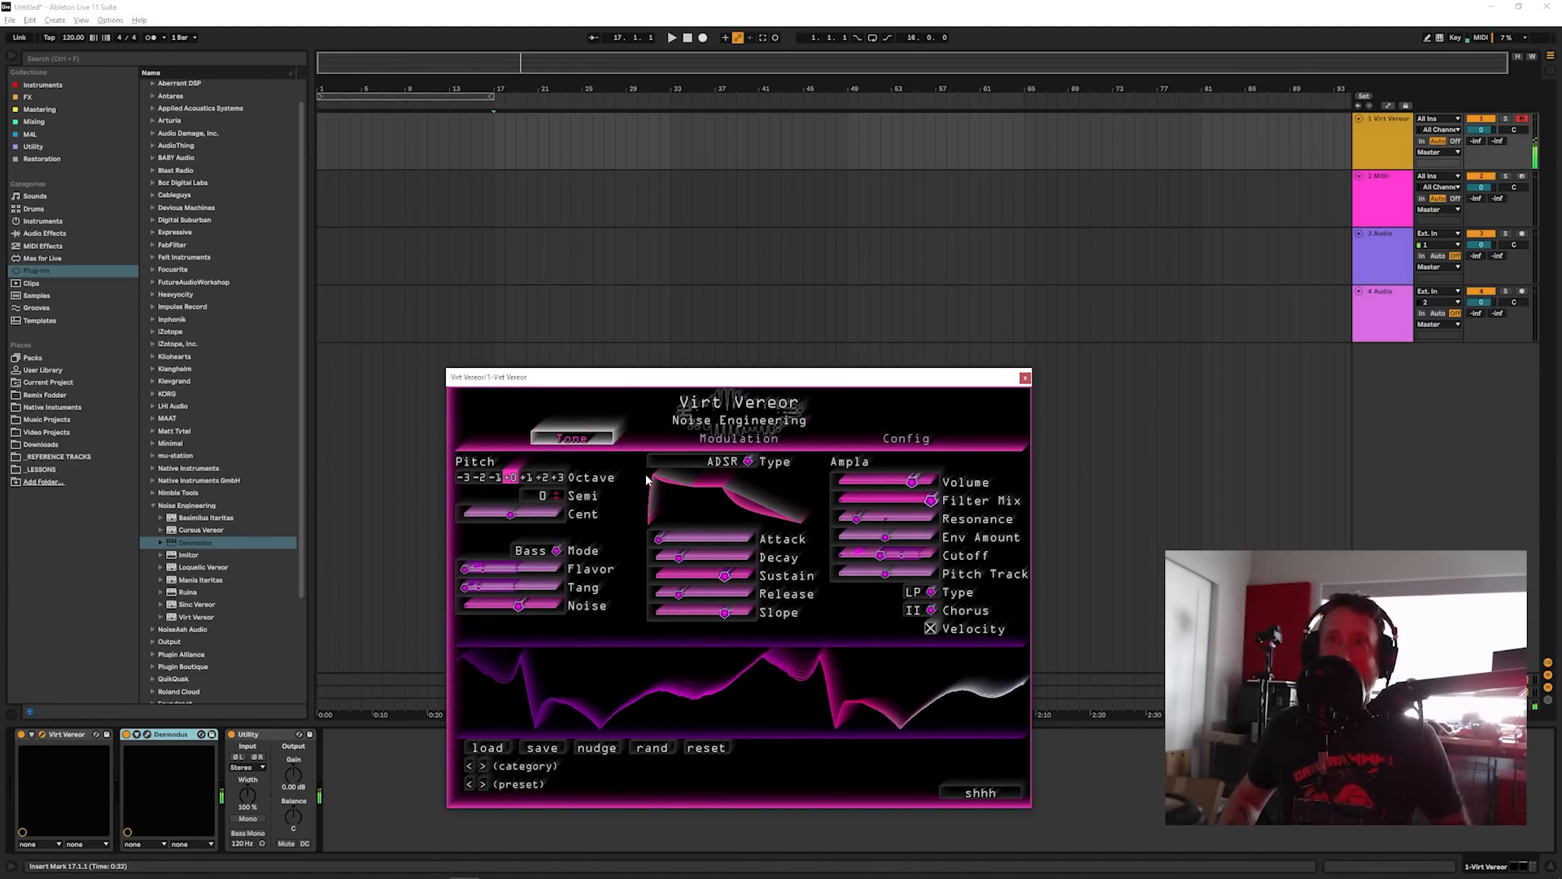
pyautogui.click(148, 735)
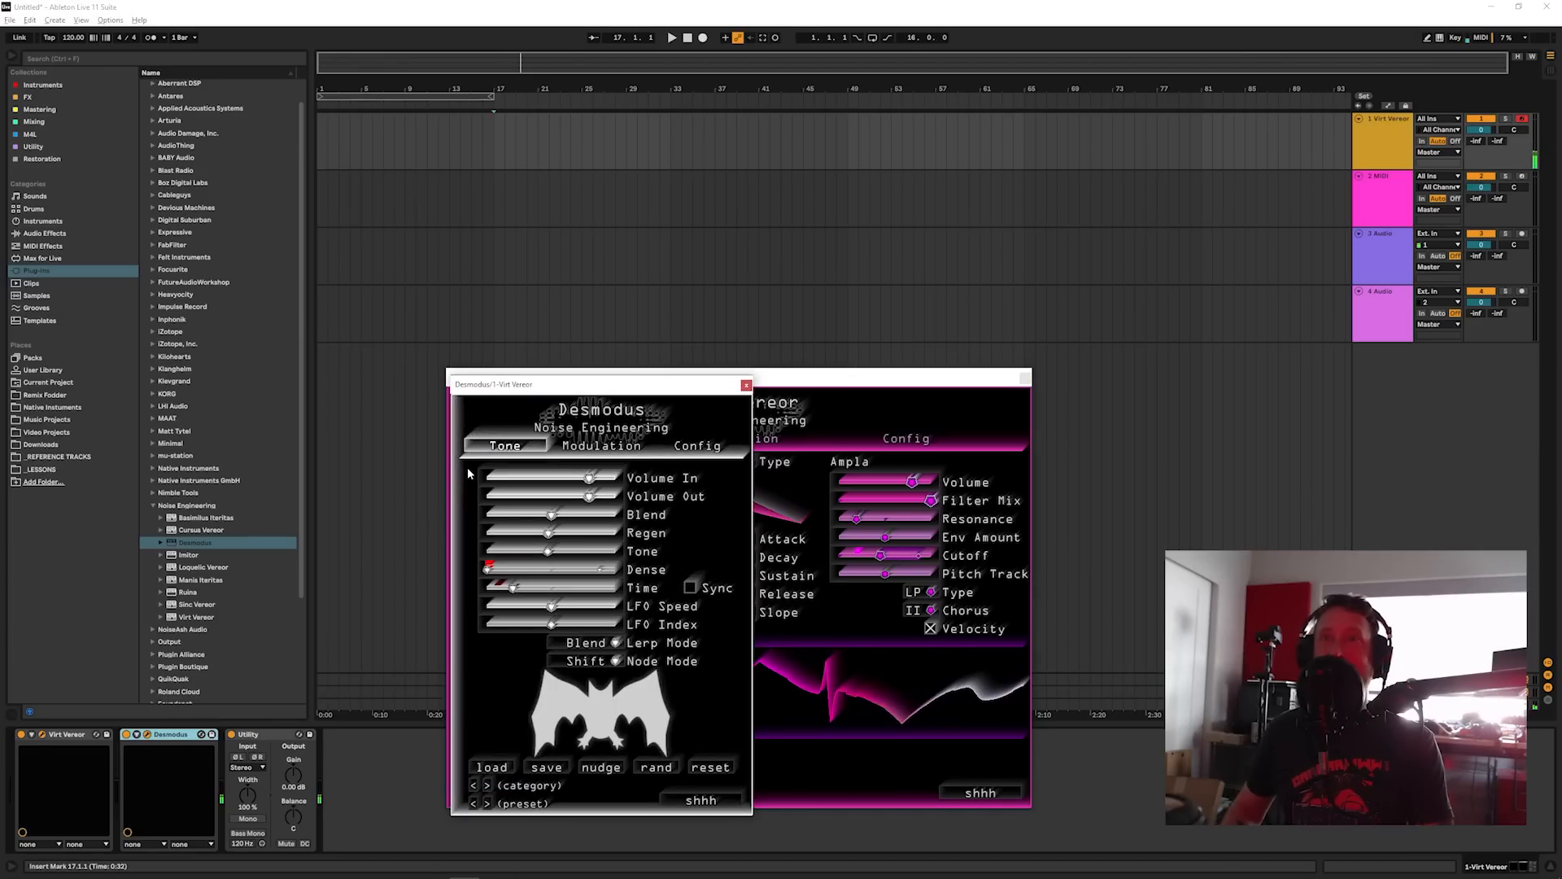
pyautogui.moveTo(551, 515); pyautogui.dragTo(788, 516)
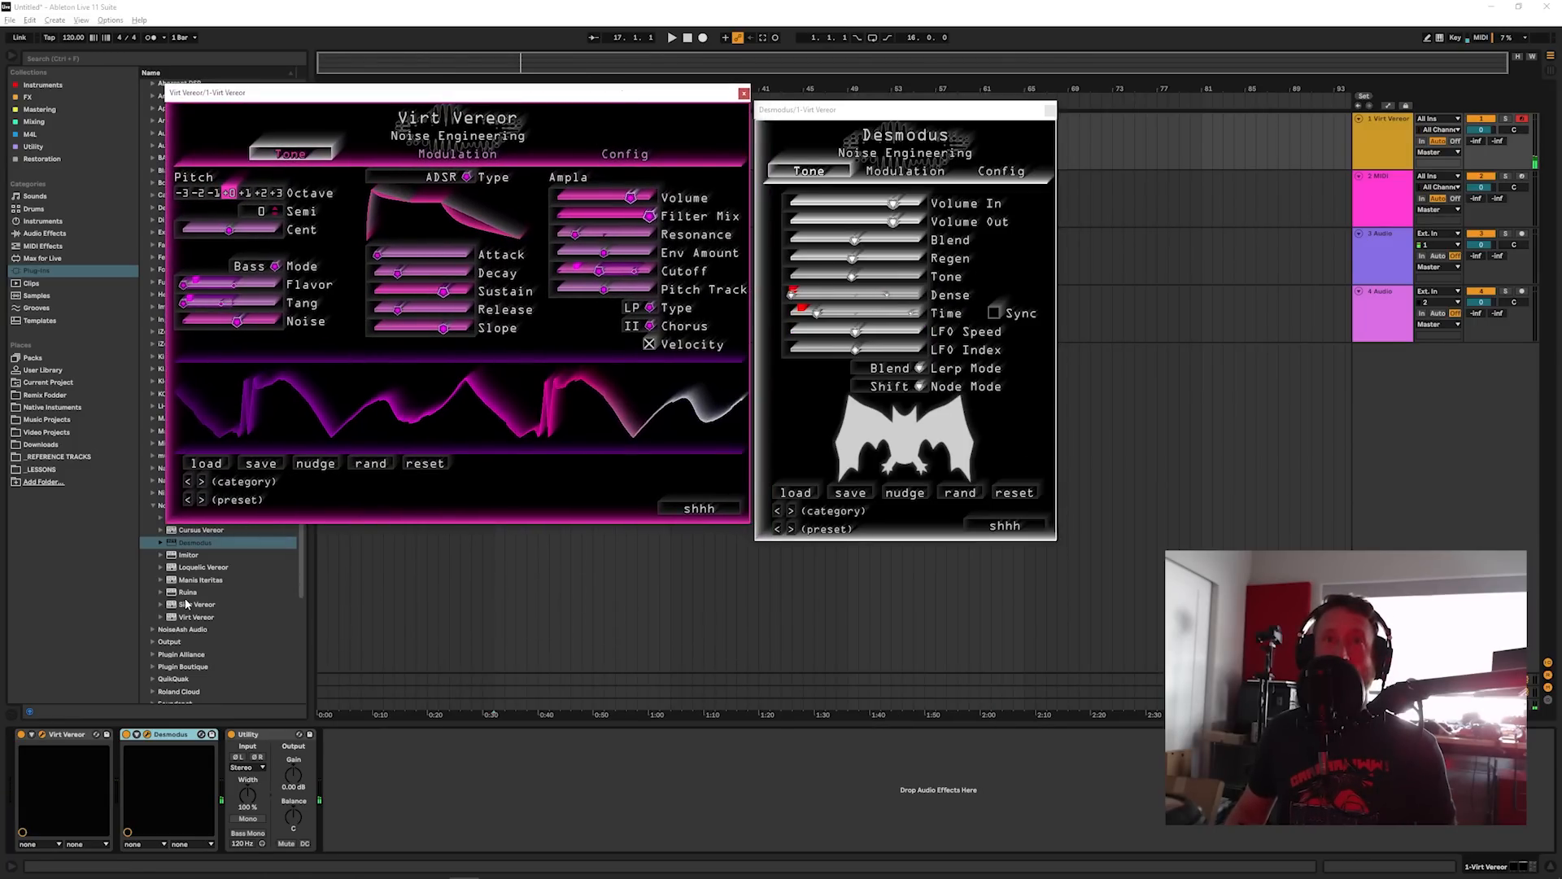
# Step: Insert Ruina between Virt Vereor and Desmodus, line up the plugin windows, and lower Ruina's Blend to its minimum
pyautogui.click(187, 593)
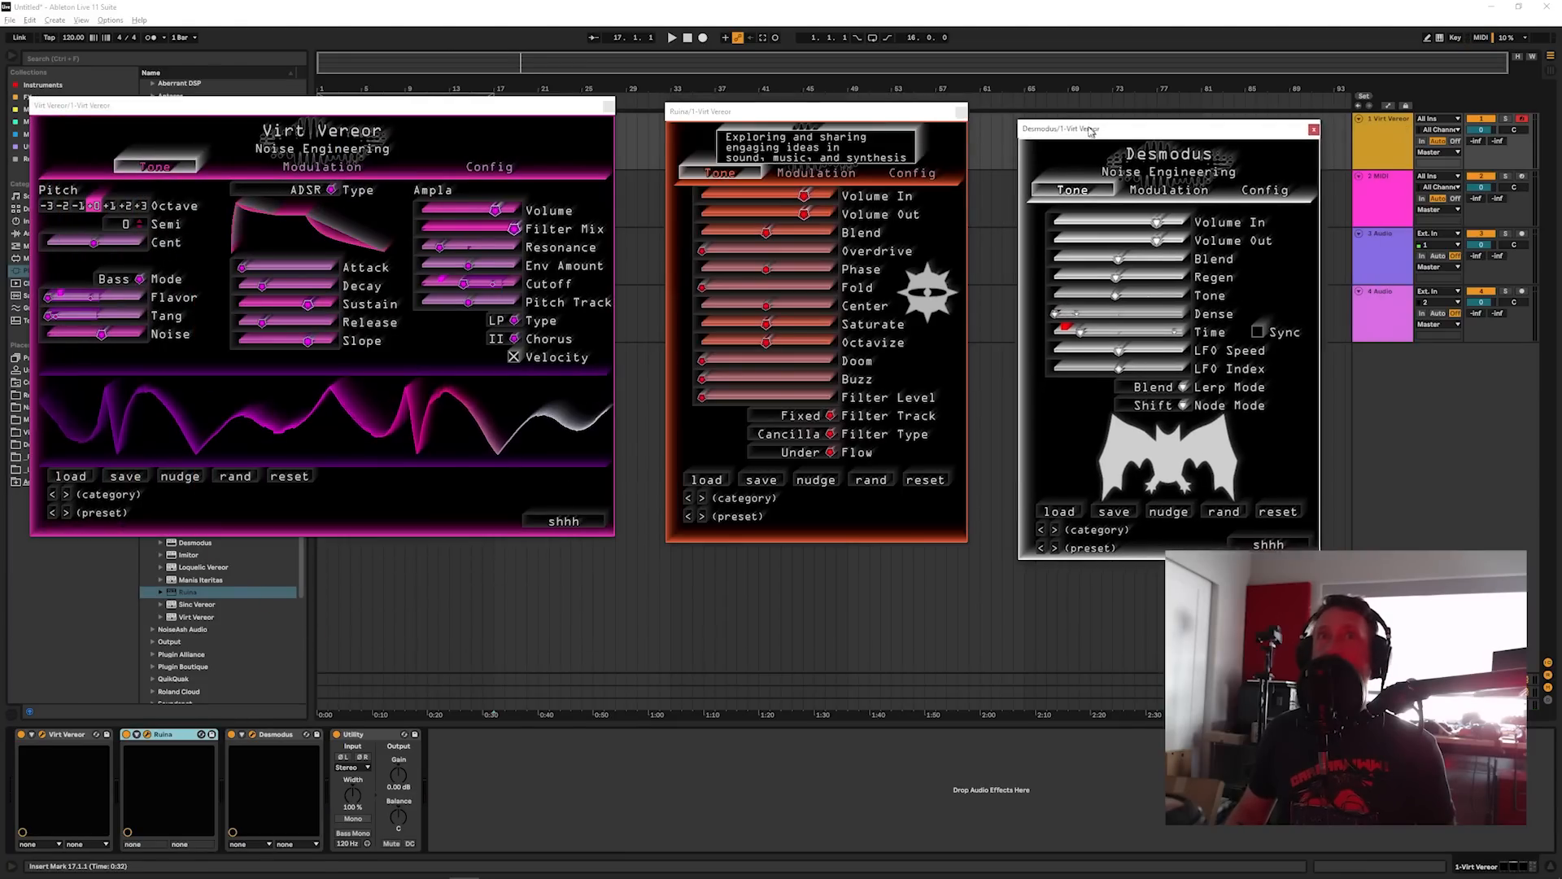
pyautogui.moveTo(1090, 130); pyautogui.dragTo(1092, 116)
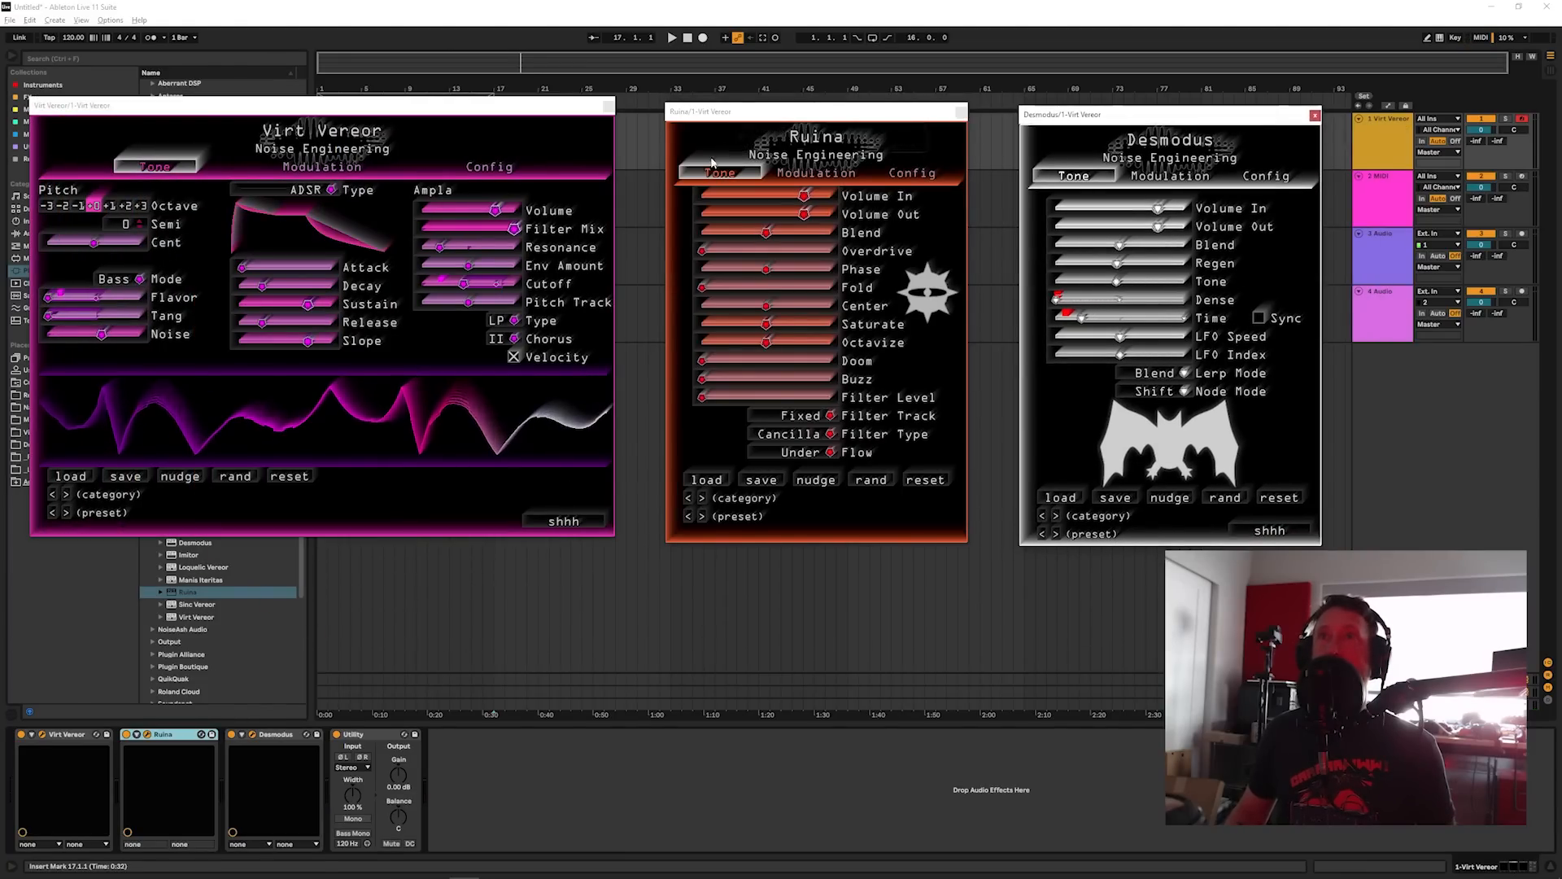
pyautogui.moveTo(757, 234); pyautogui.dragTo(700, 238)
# Step: Slow Ruina's LFO 1 to about 16.3 s and route it to Ruina's Blend parameter
pyautogui.click(817, 173)
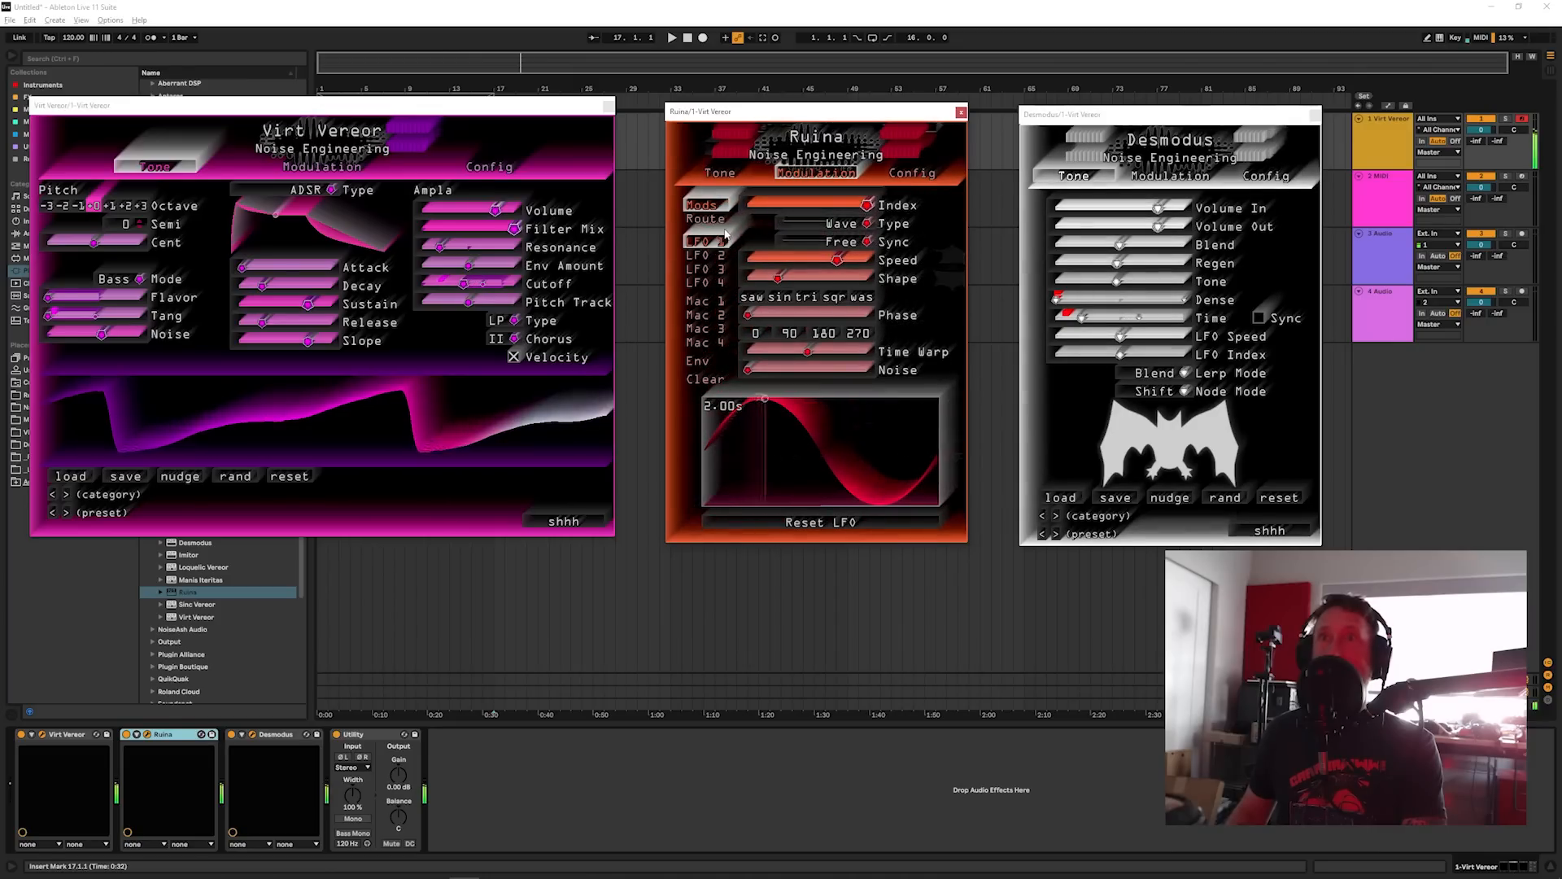
pyautogui.moveTo(837, 260); pyautogui.dragTo(783, 264)
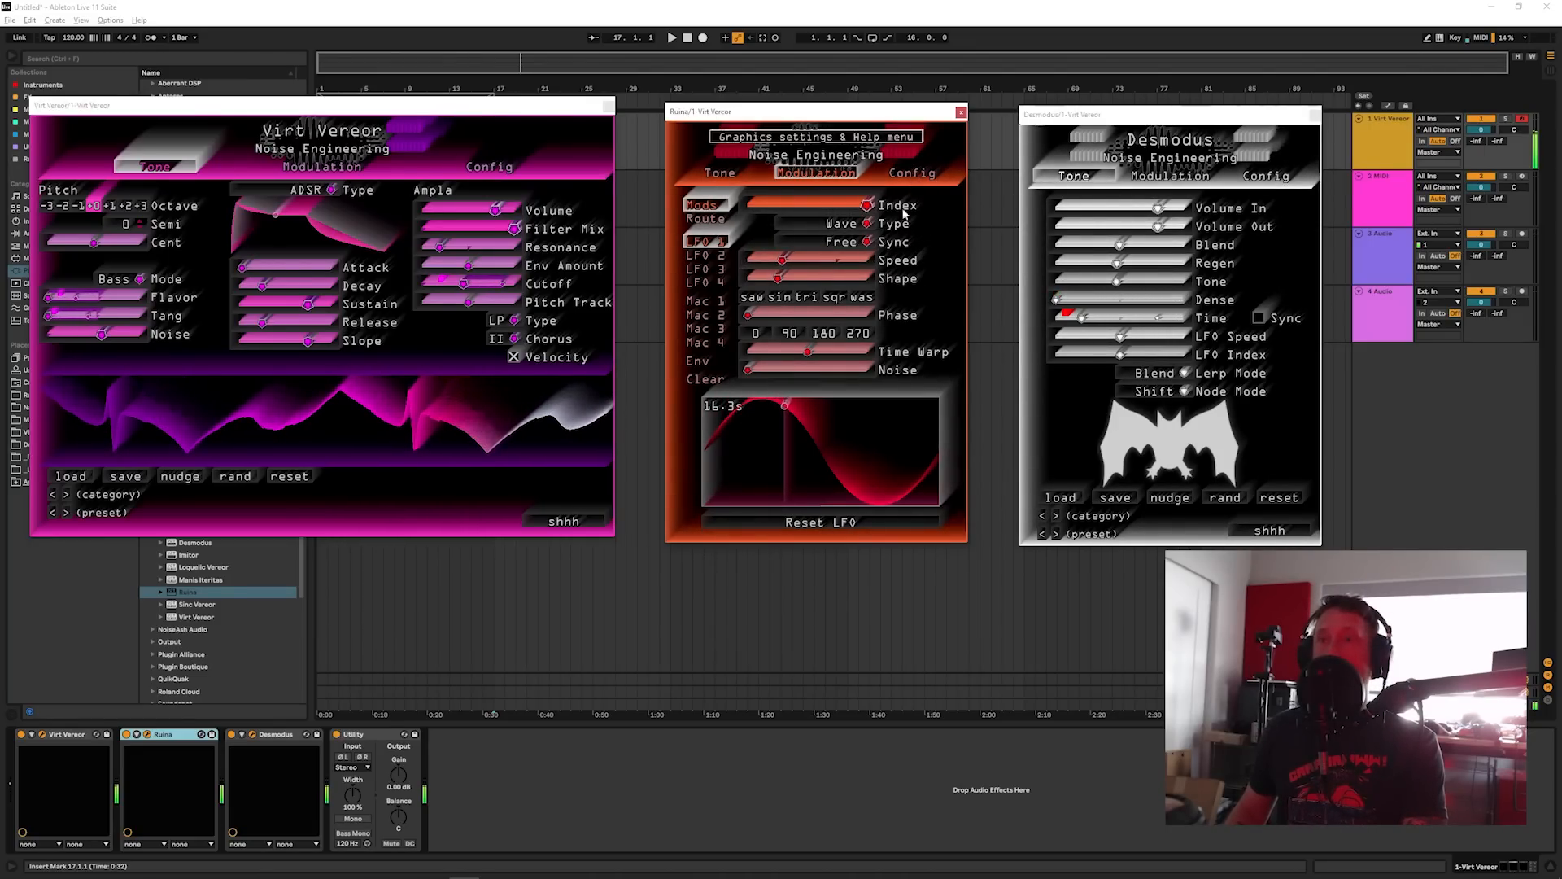
pyautogui.click(705, 218)
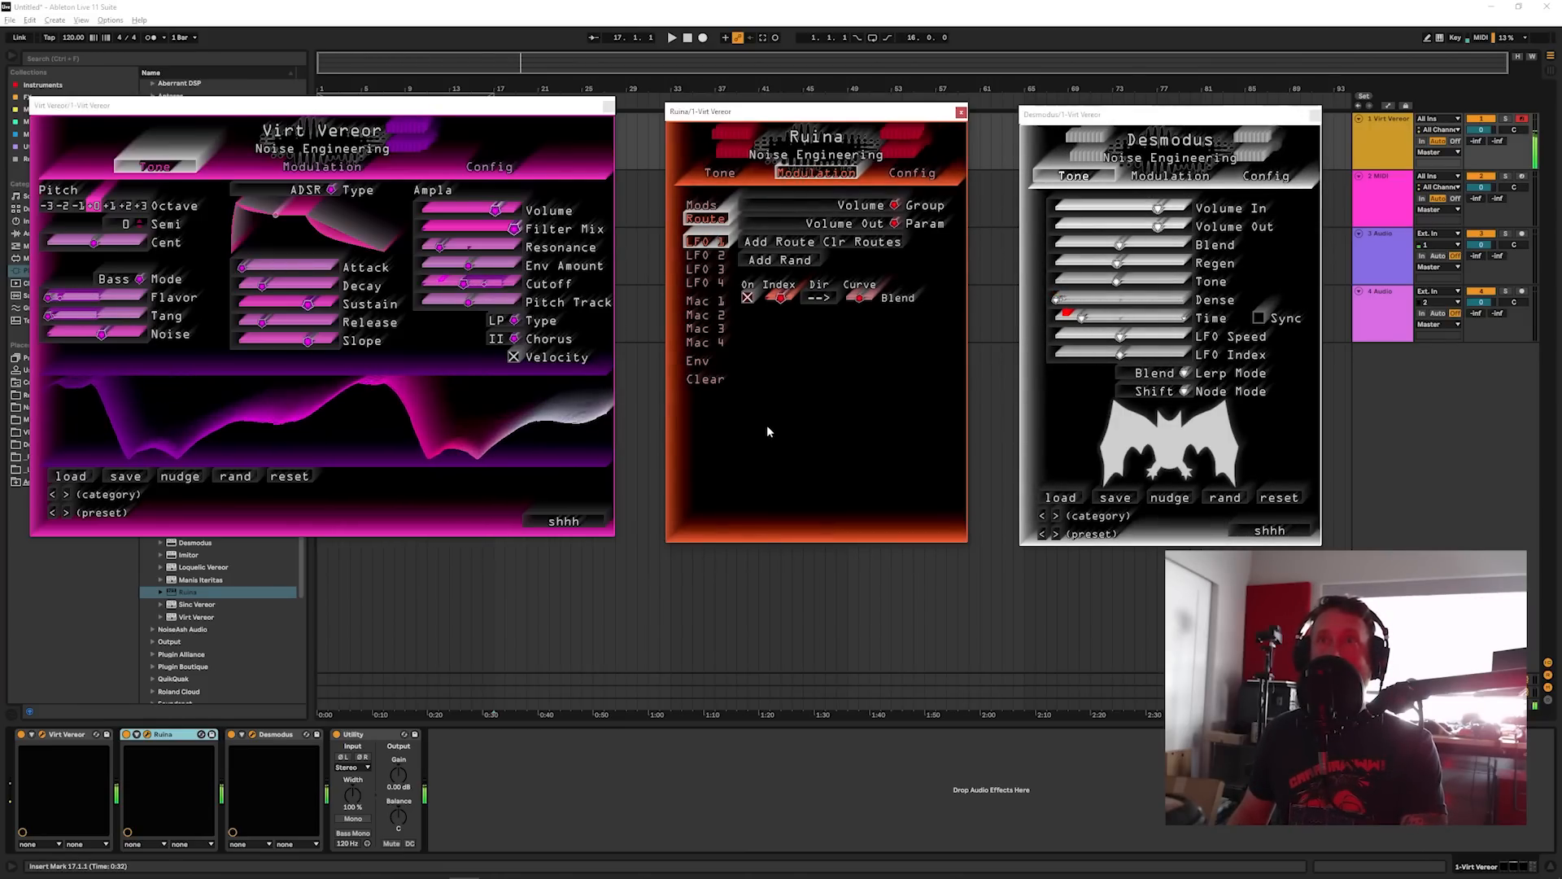
pyautogui.click(720, 173)
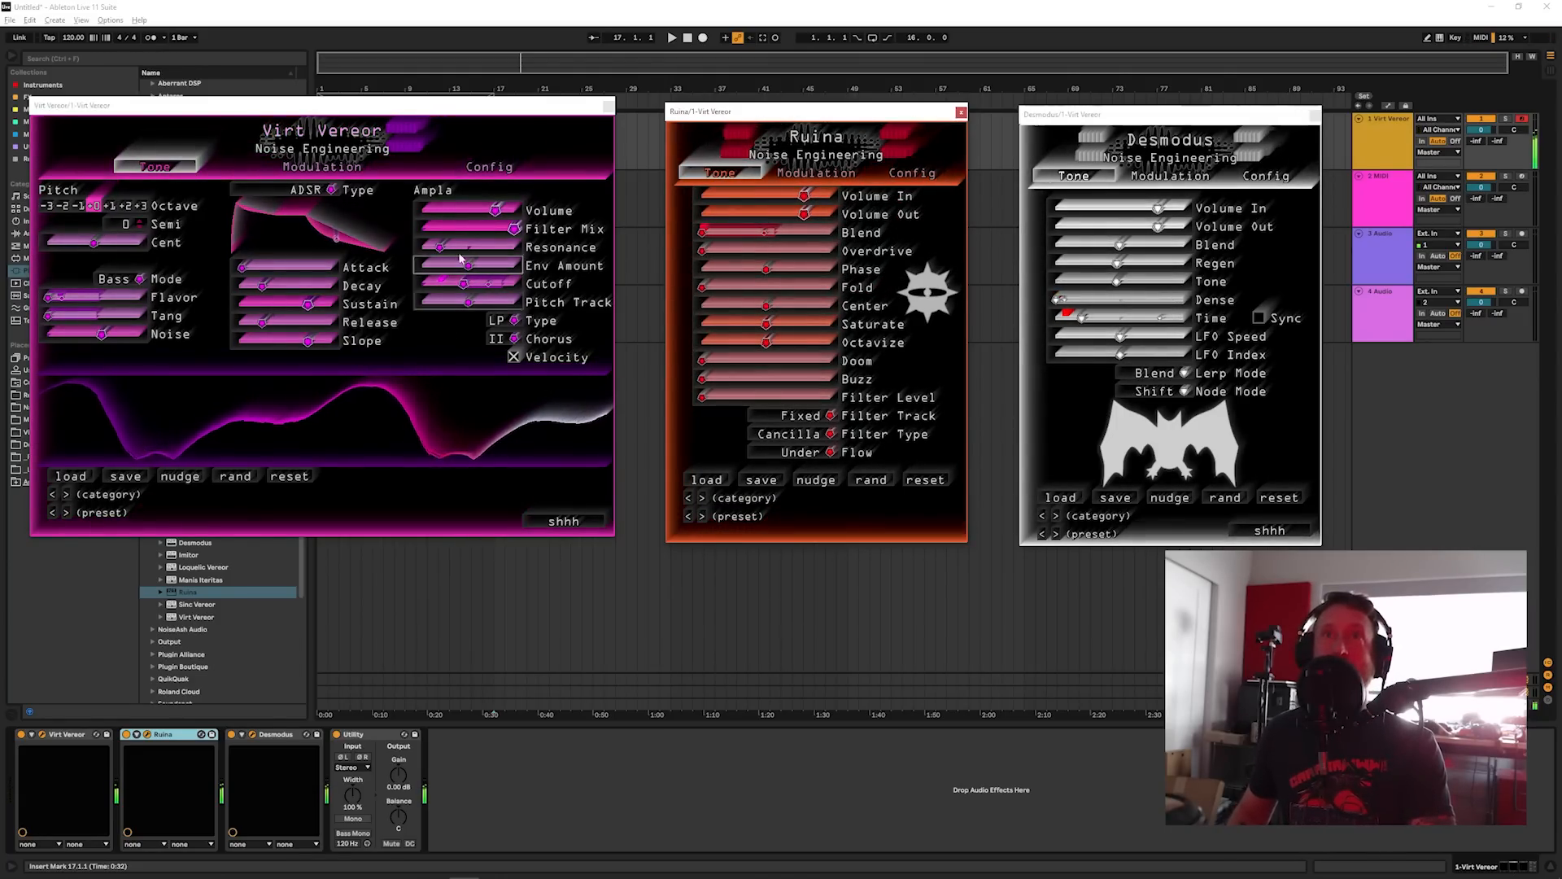
# Step: Set Virt Vereor's Bend Range to 12 and close all three plugin windows
pyautogui.click(489, 166)
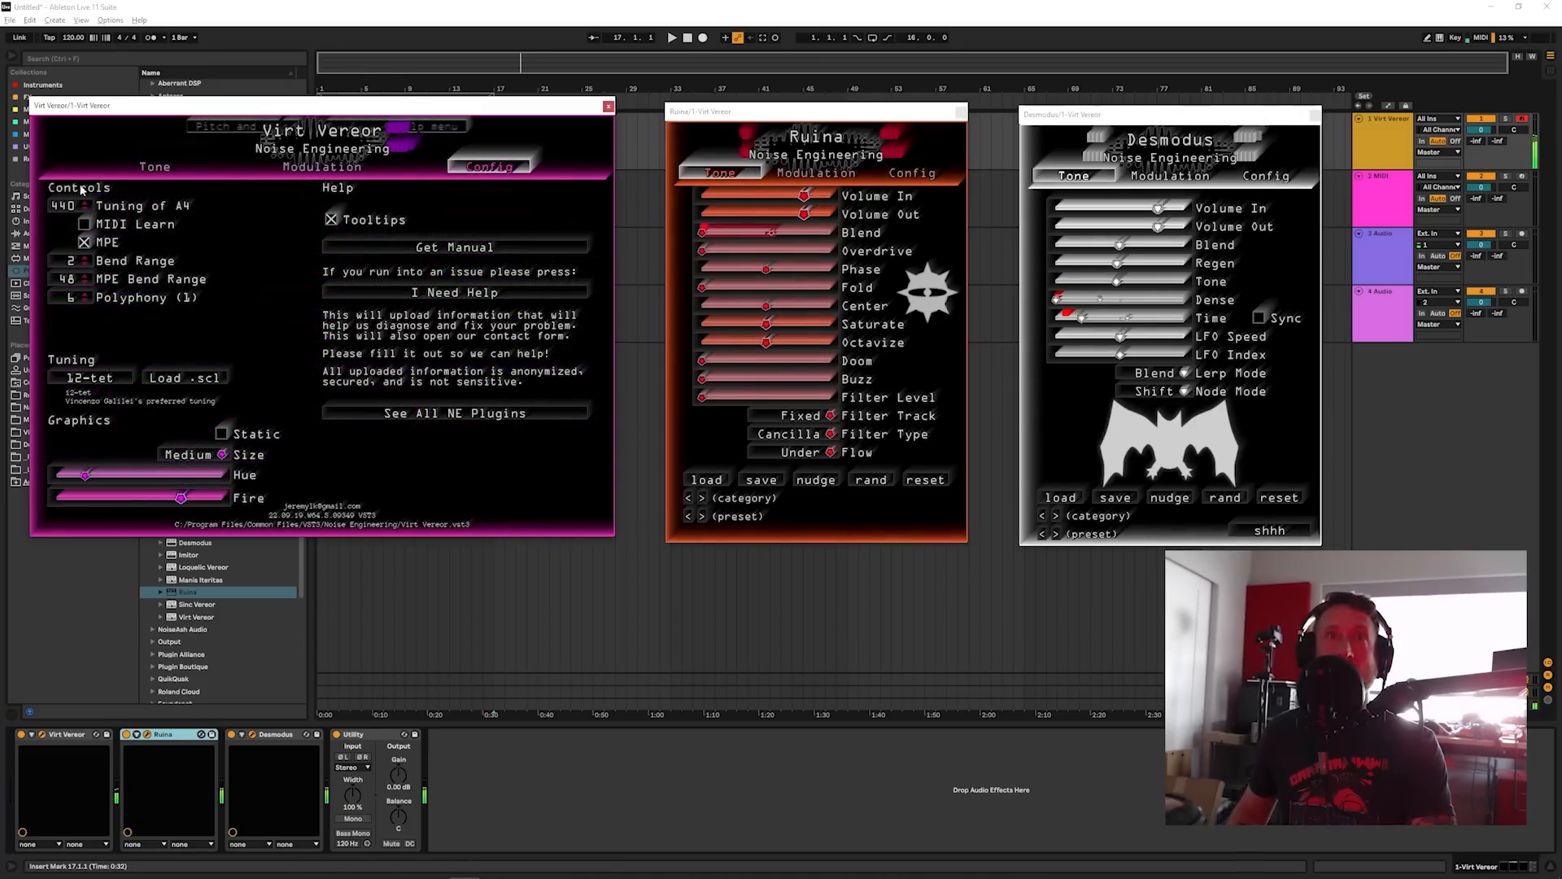
pyautogui.click(87, 261)
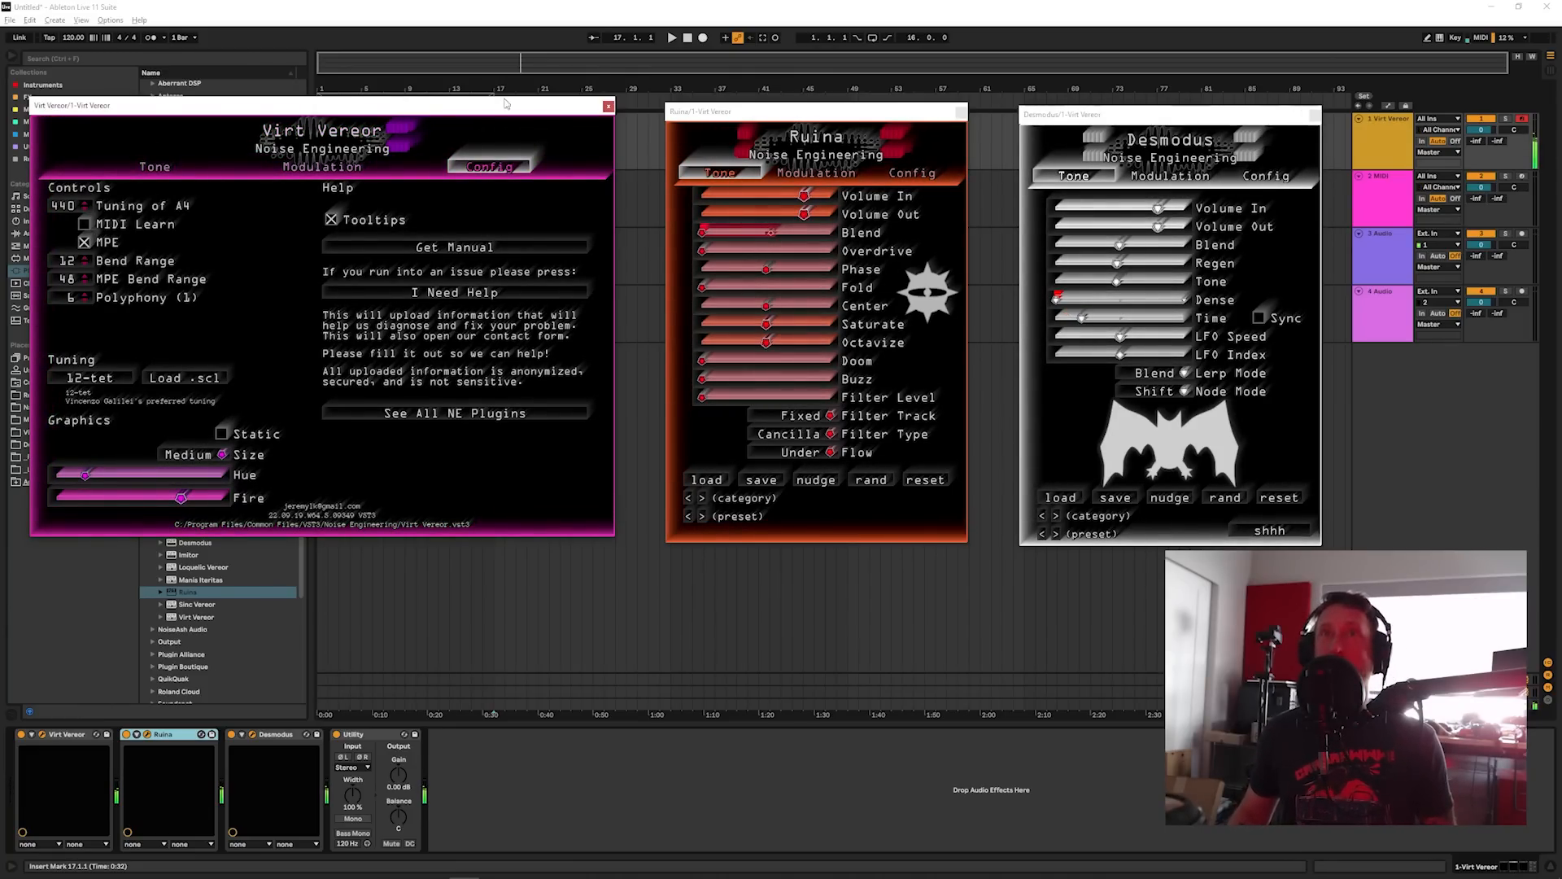
pyautogui.click(608, 105)
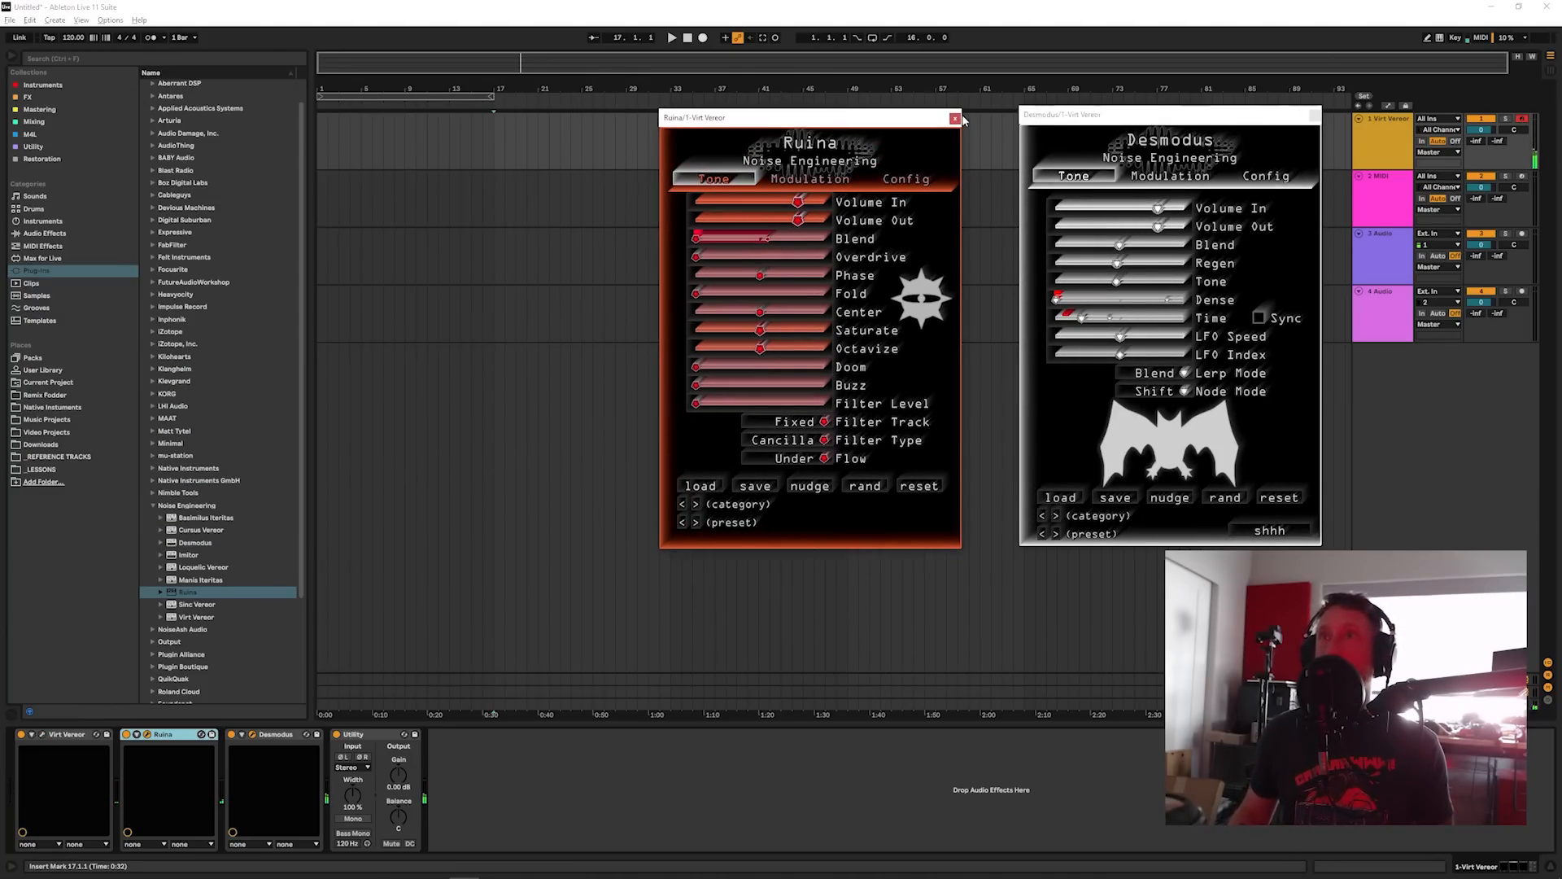
pyautogui.click(955, 118)
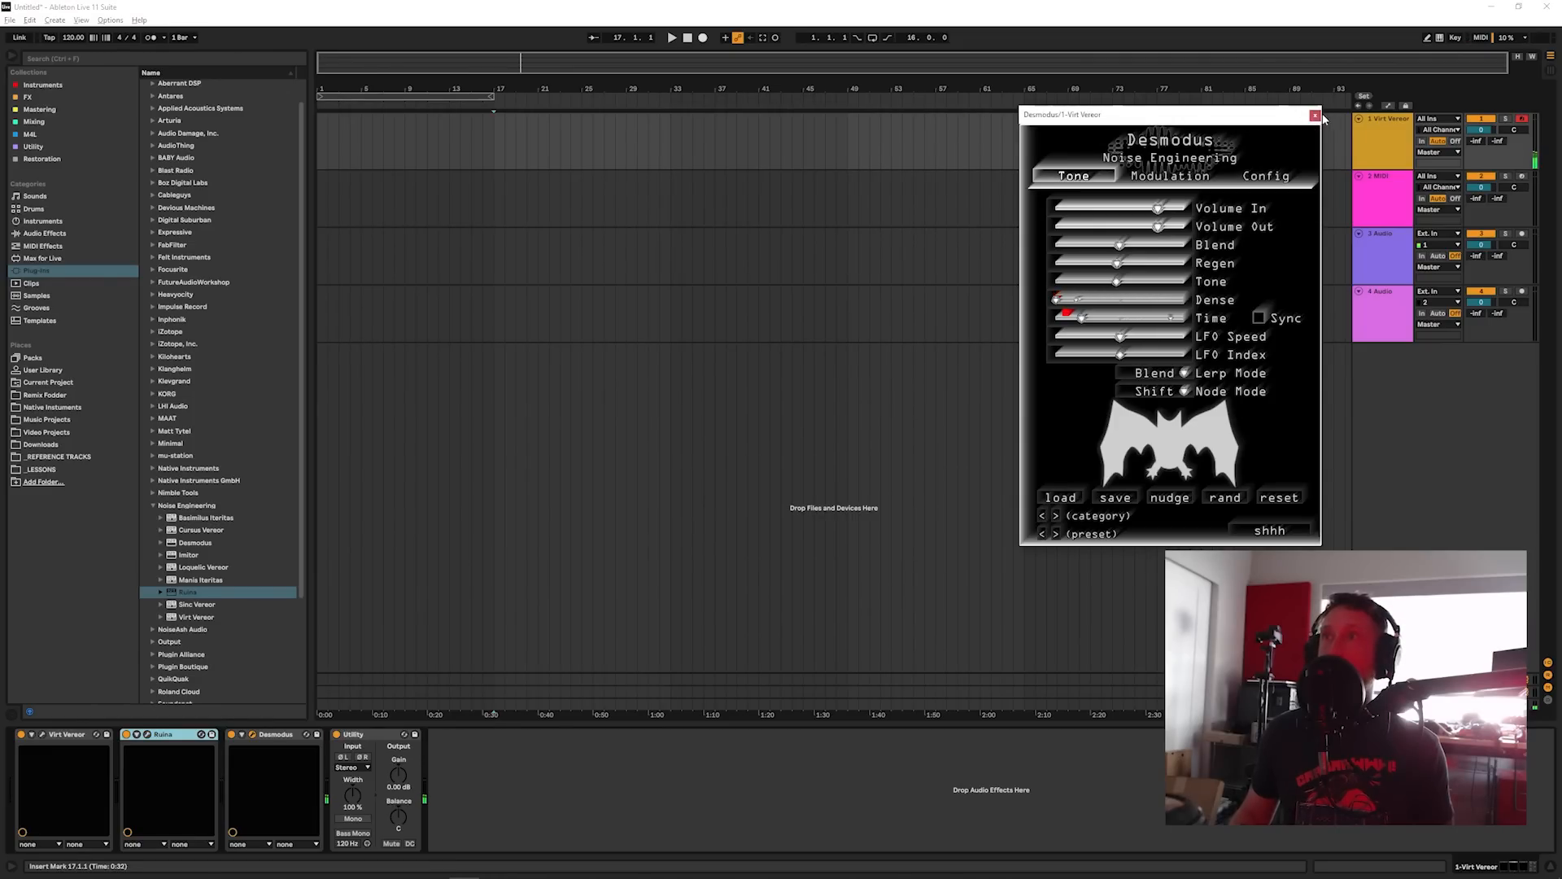
pyautogui.click(1313, 115)
# Step: Name the Virt Vereor track Doom Drone 01, duplicate it and arm the duplicate for recording
pyautogui.click(1401, 126)
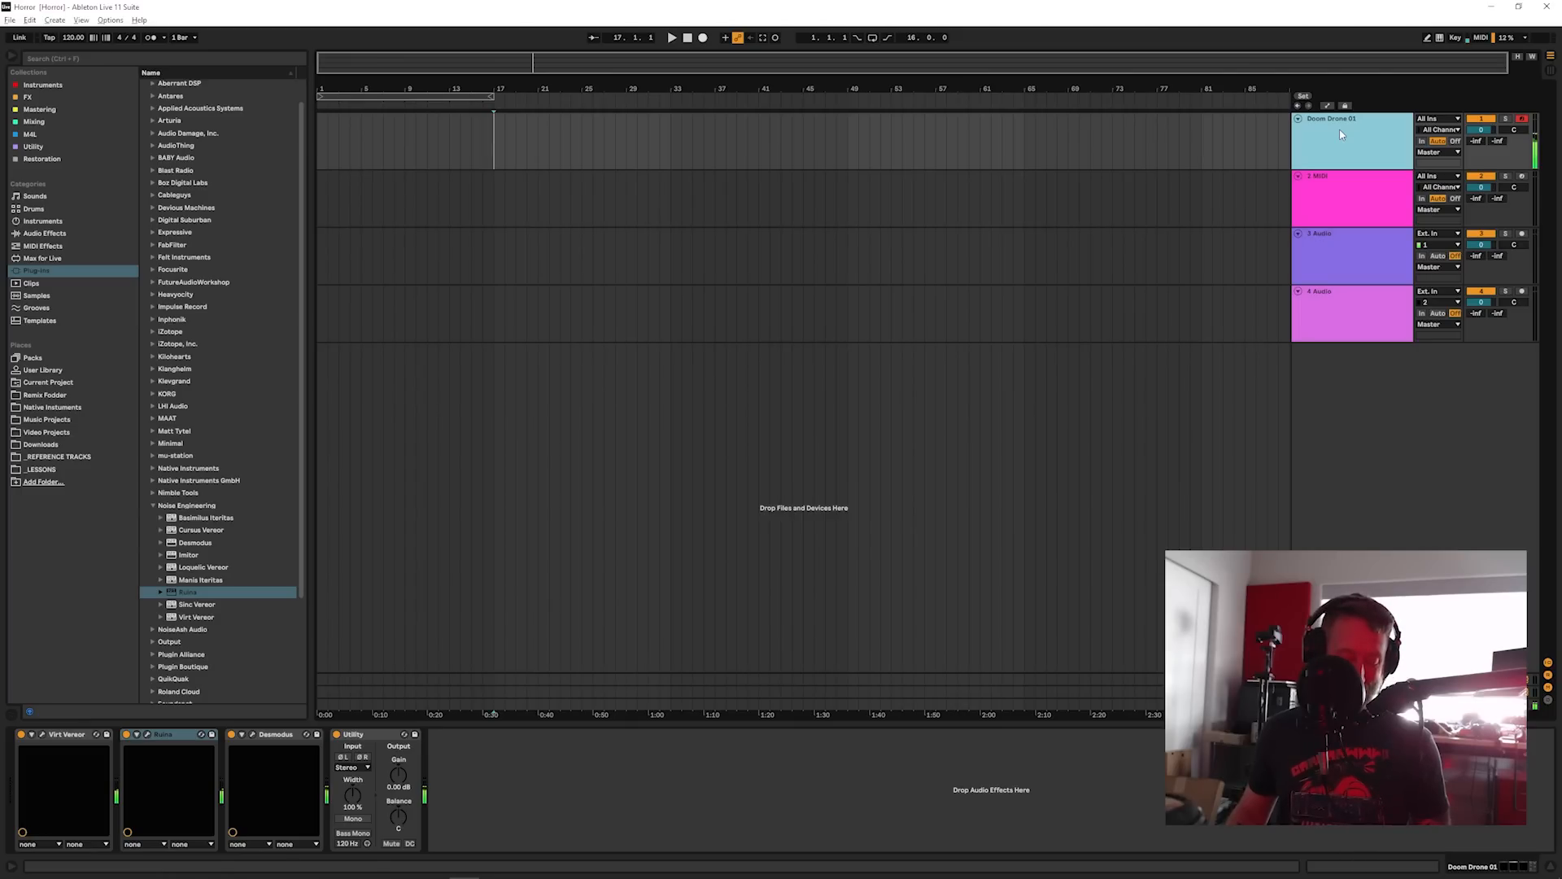
pyautogui.hotkey('ctrl', 'd')
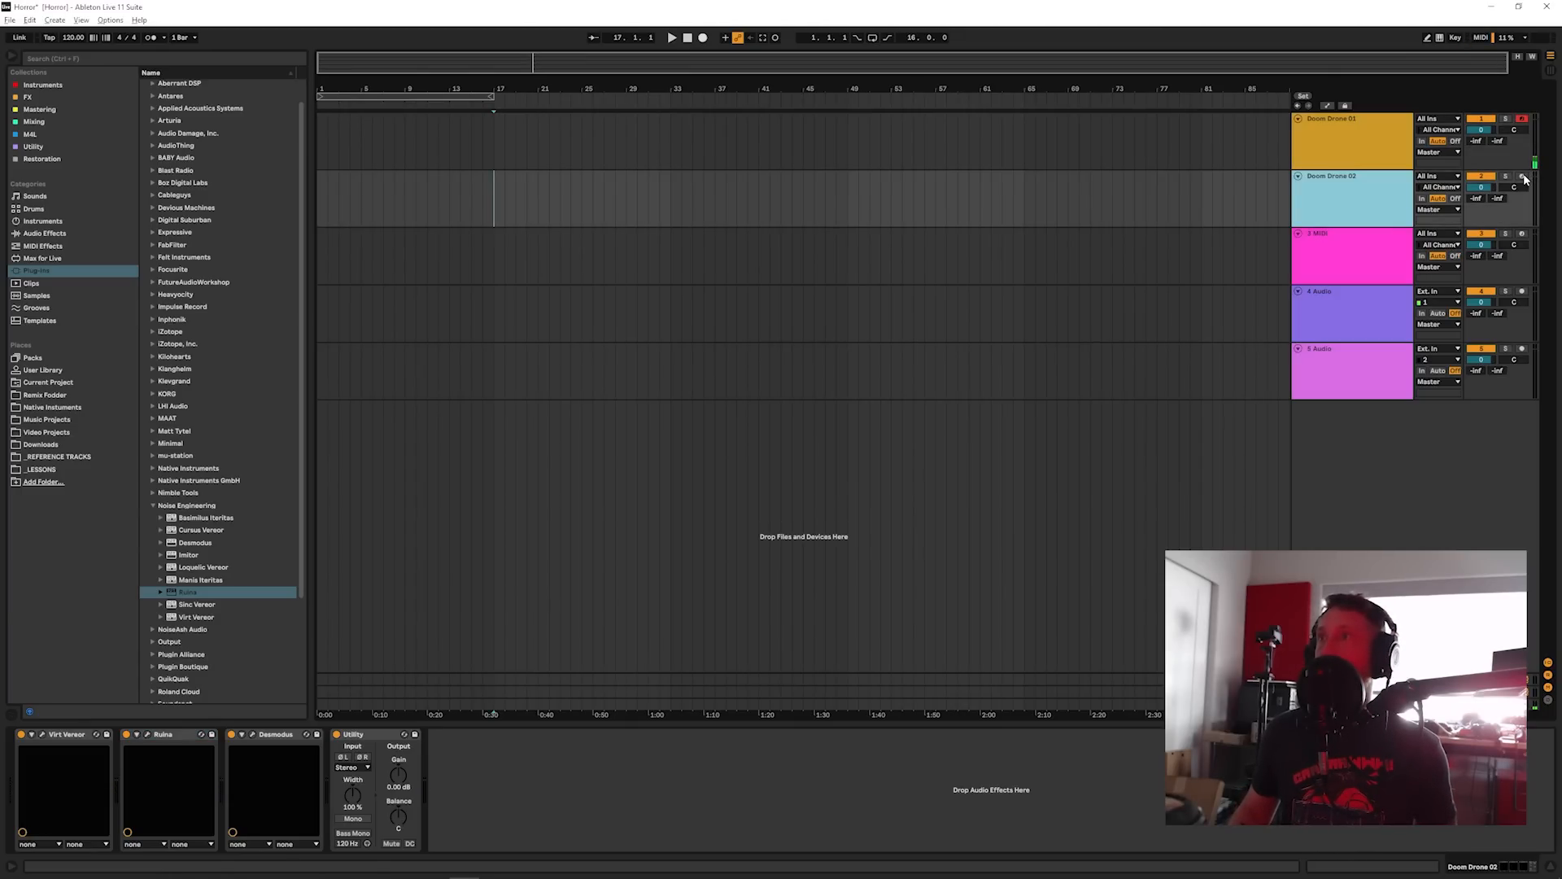
pyautogui.click(1522, 177)
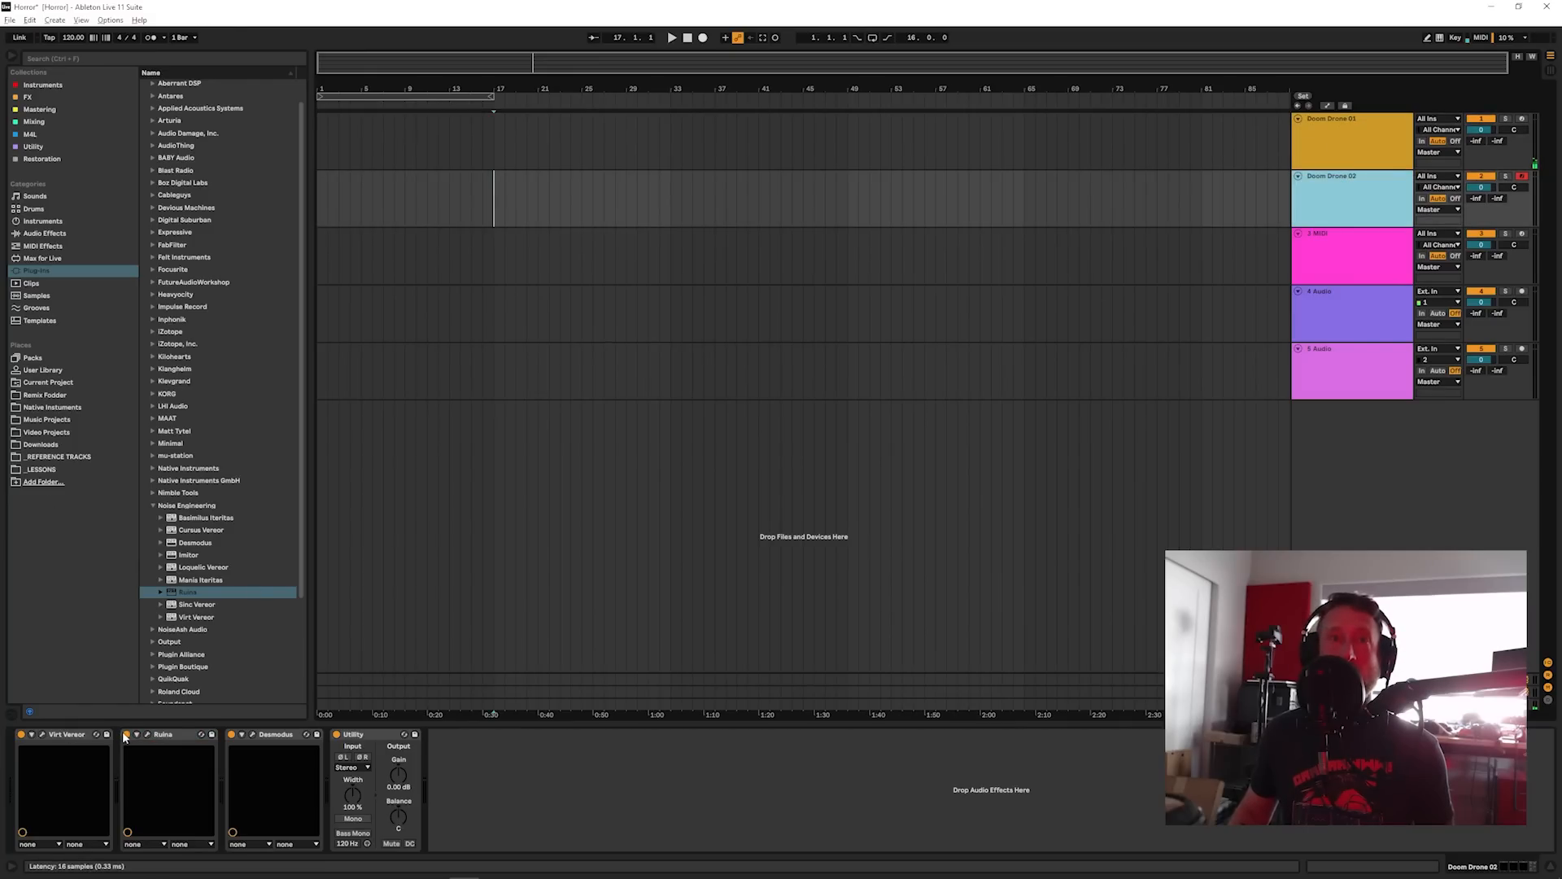
# Step: Turn off Ruina and Desmodus on Doom Drone 02, and set its Virt Vereor to SawX mode with a raised Cutoff
pyautogui.click(126, 735)
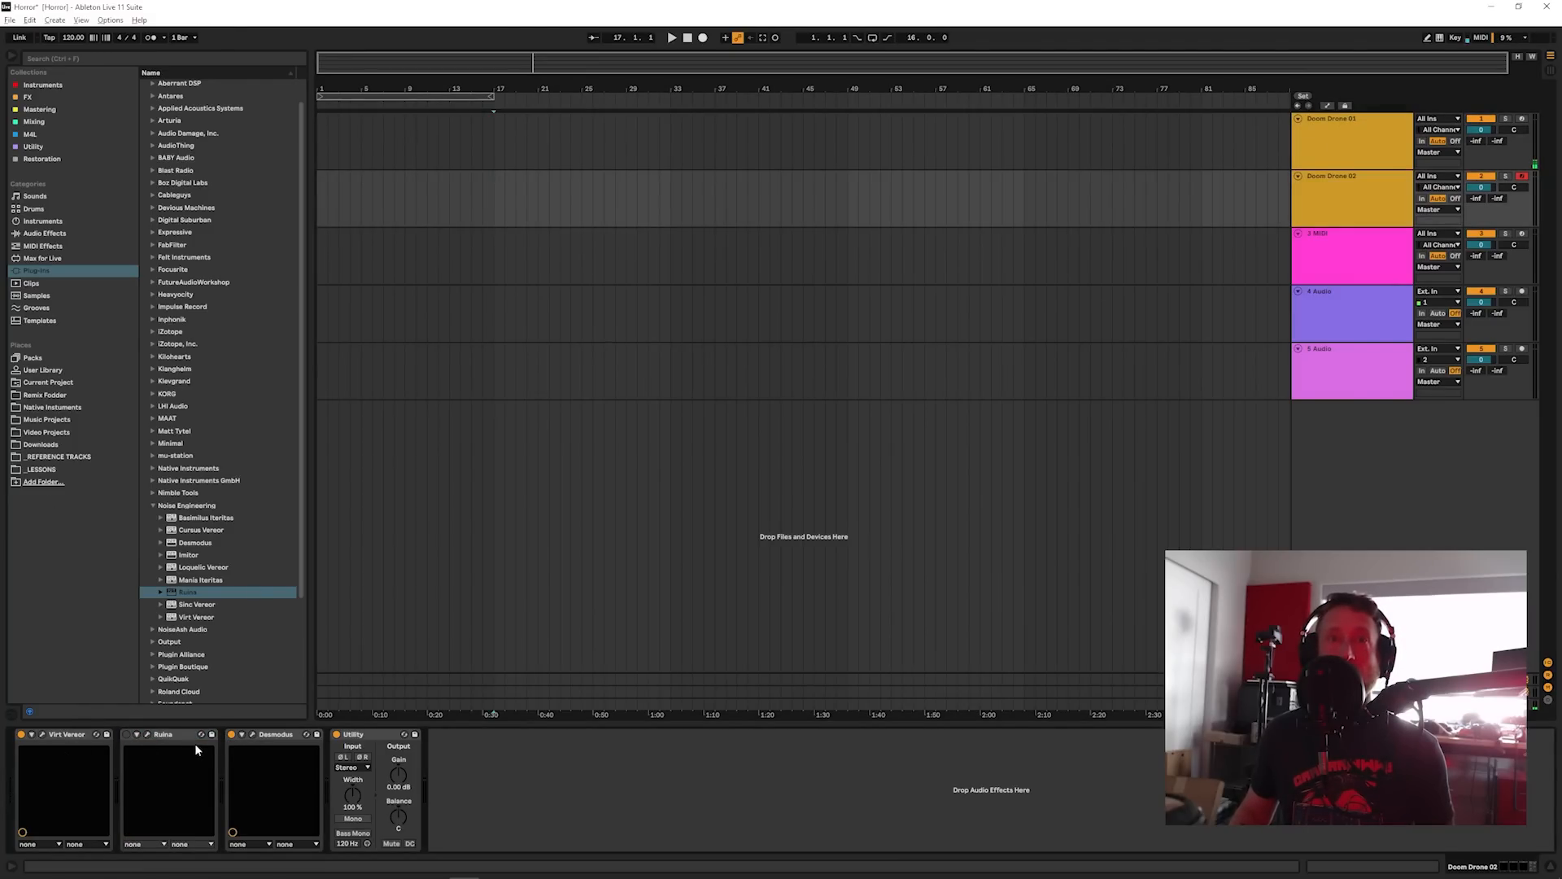
pyautogui.click(39, 735)
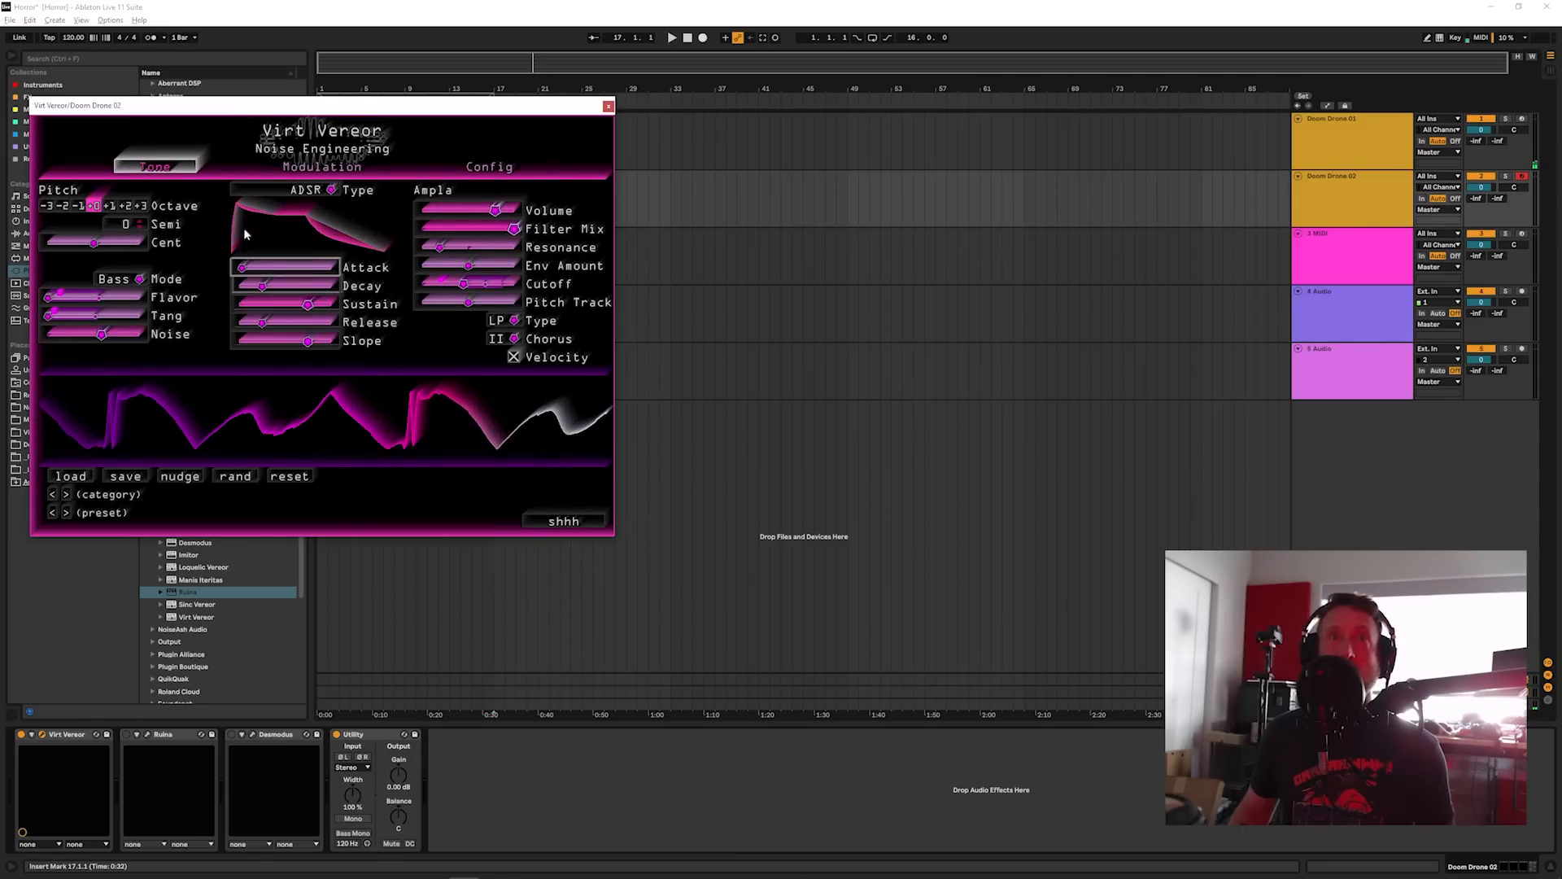
pyautogui.click(124, 279)
pyautogui.click(128, 295)
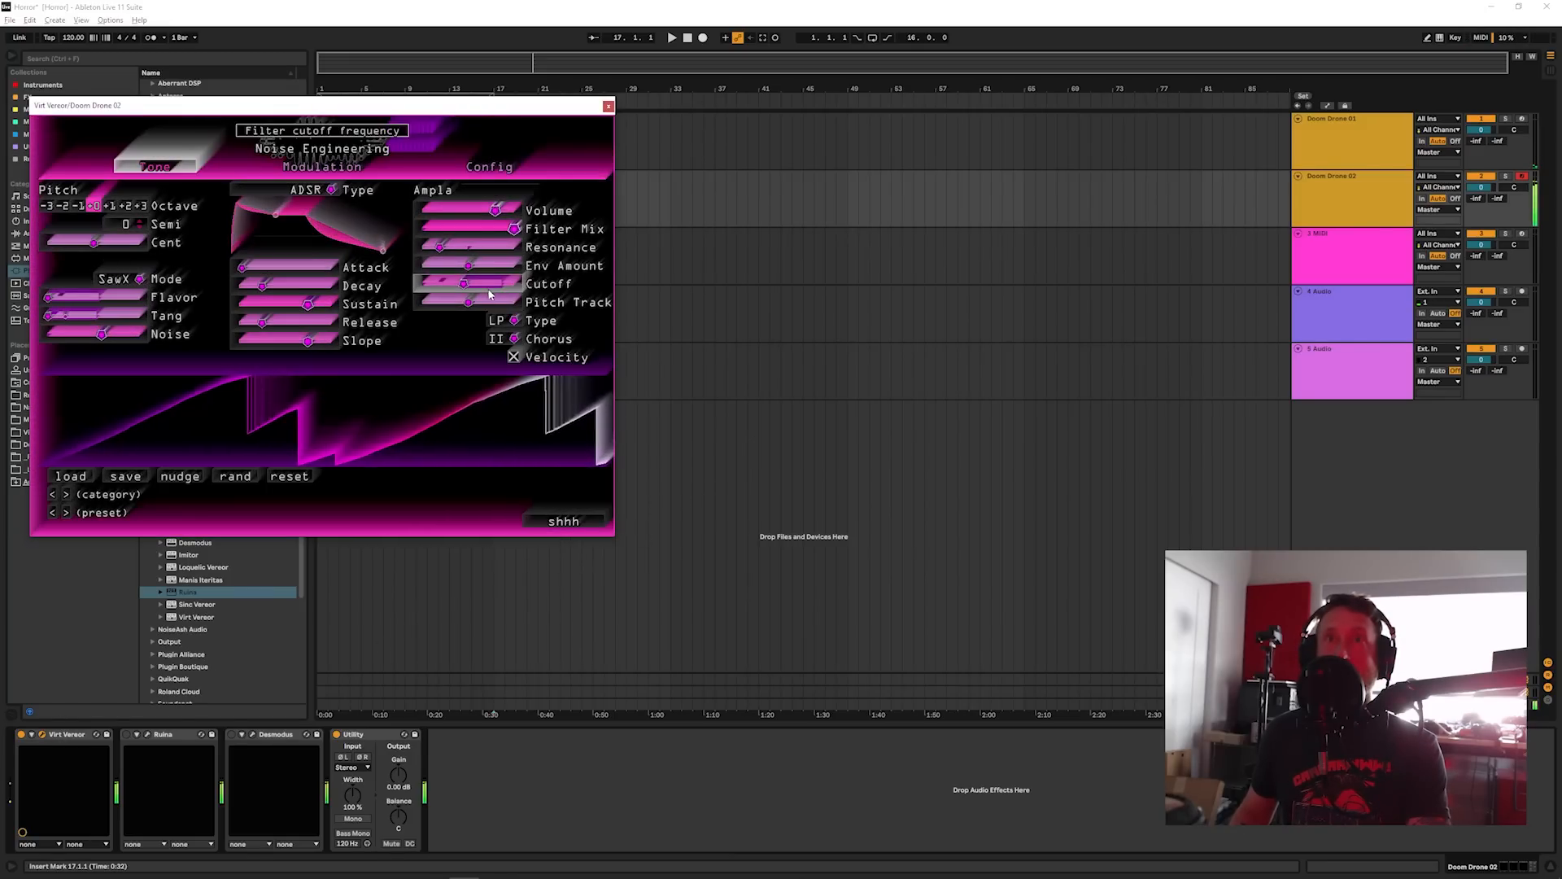
pyautogui.moveTo(326, 105); pyautogui.dragTo(656, 326)
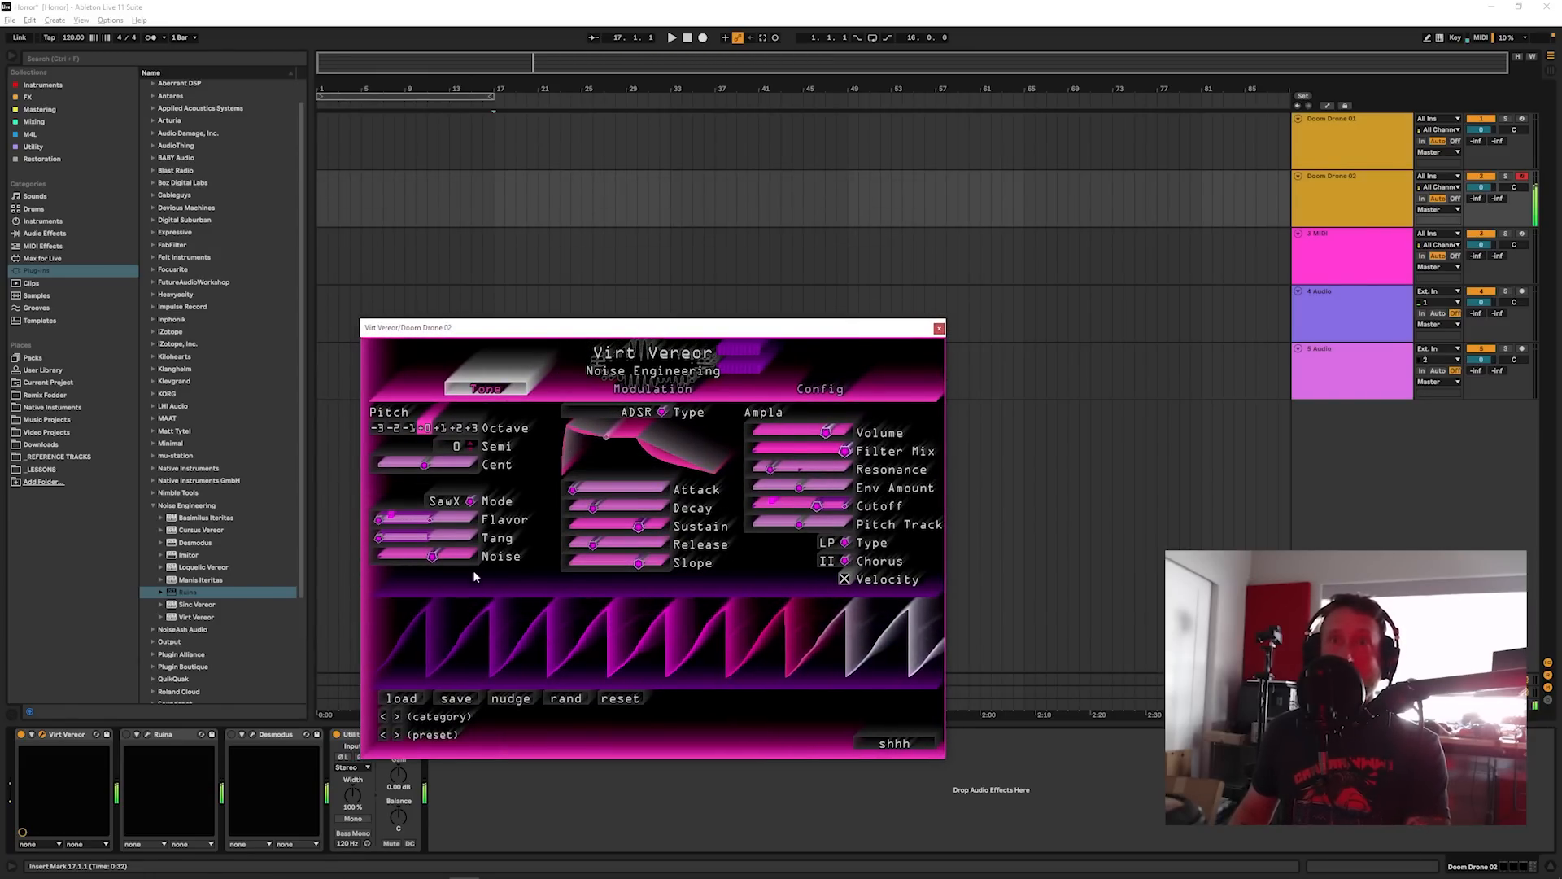
# Step: Route LFO 2 of Doom Drone 02's Virt Vereor to LFO1 Speed, and review the LFO 1 and LFO 3 modulation settings
pyautogui.click(652, 389)
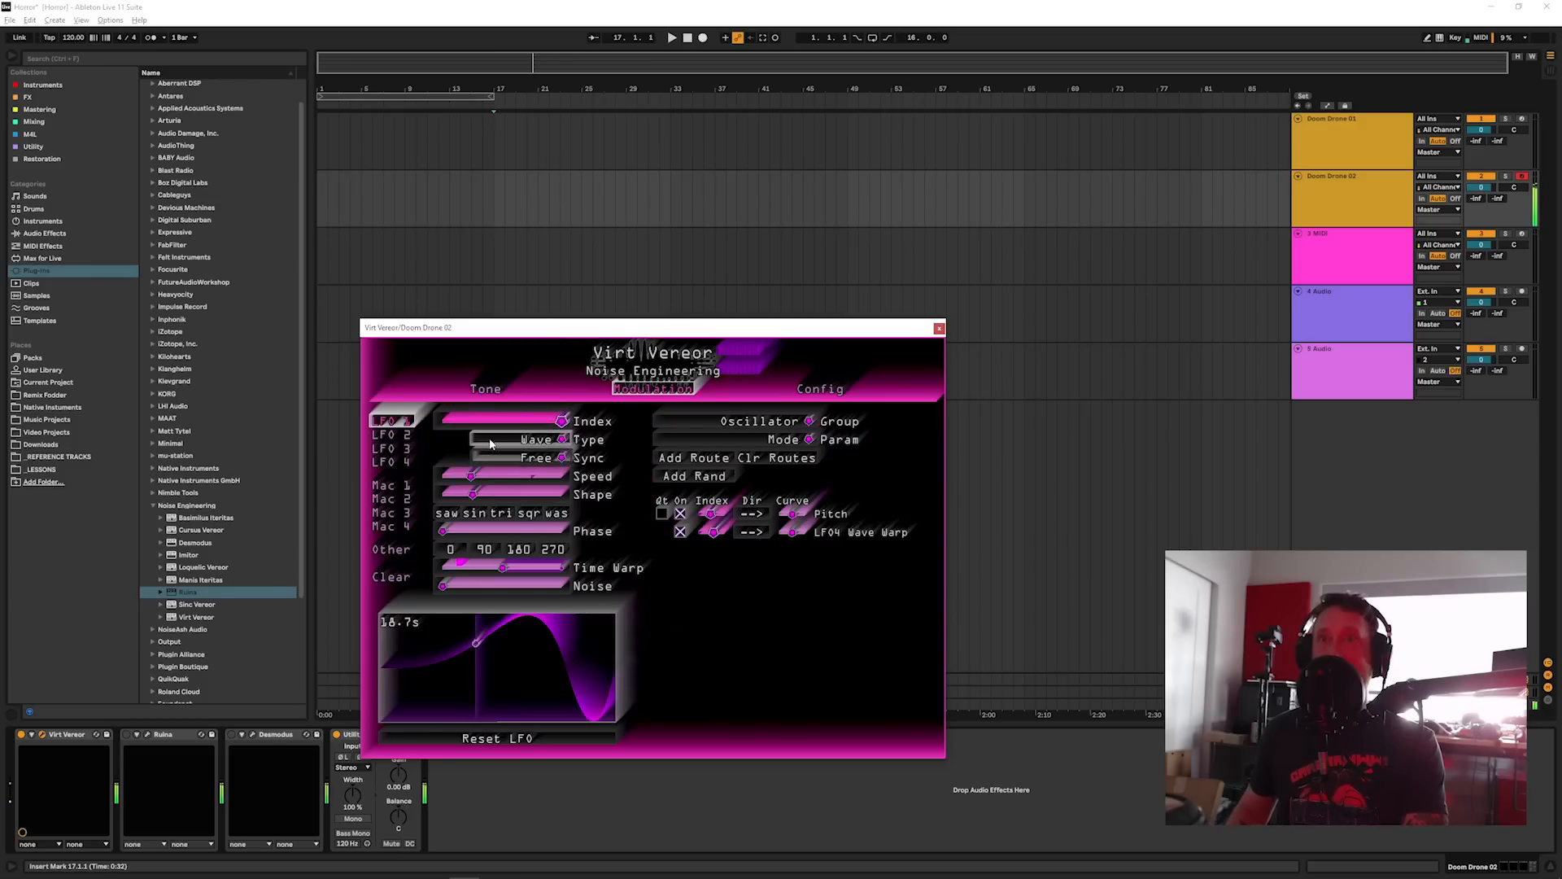
pyautogui.click(394, 461)
pyautogui.click(394, 449)
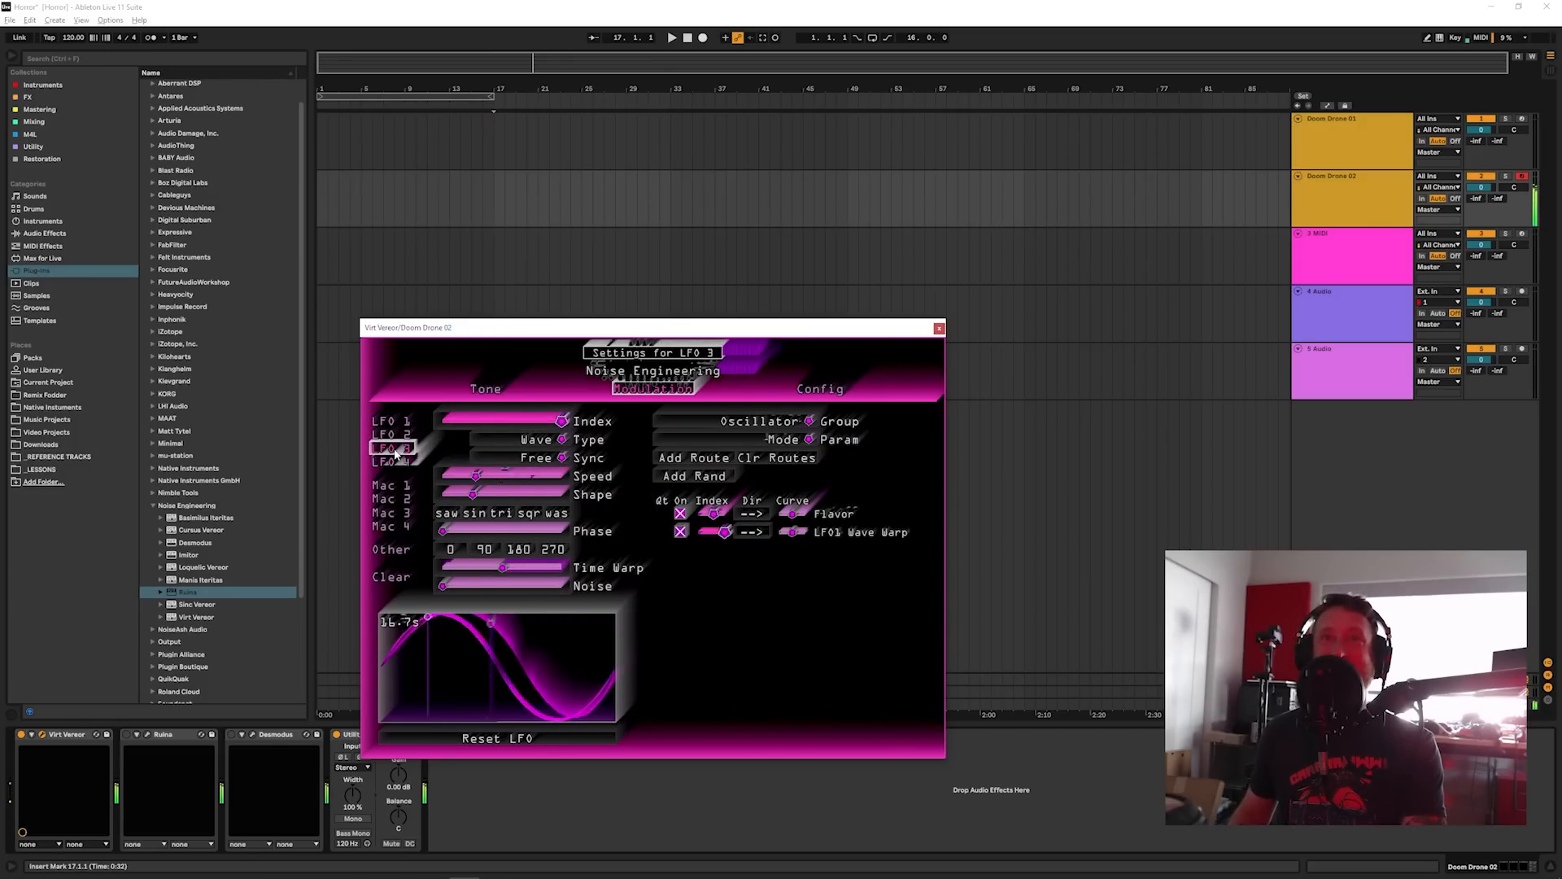
pyautogui.click(392, 435)
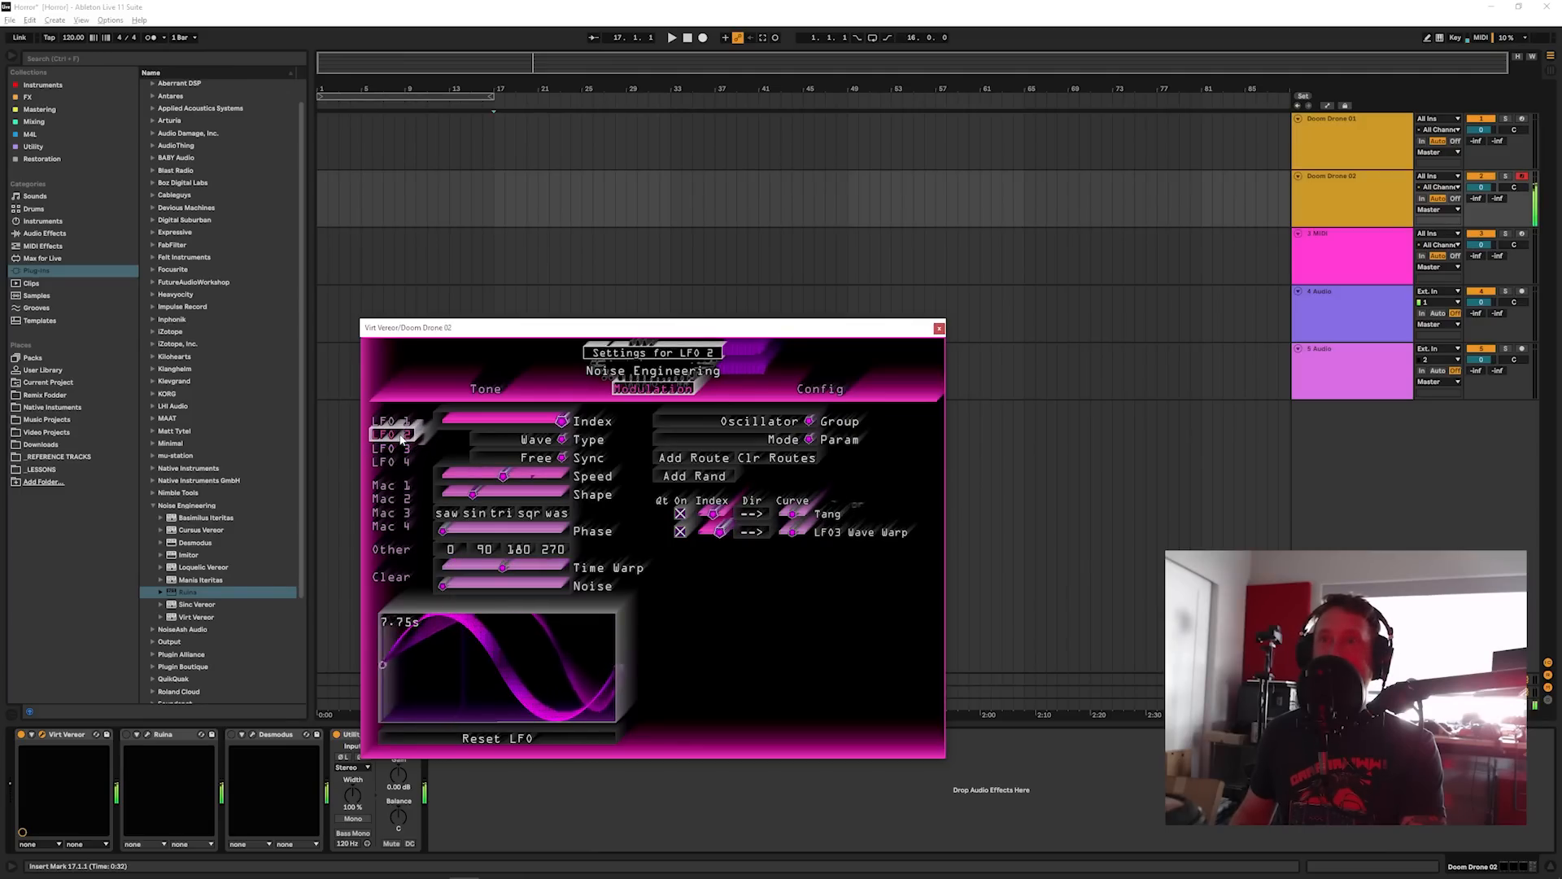
pyautogui.click(765, 421)
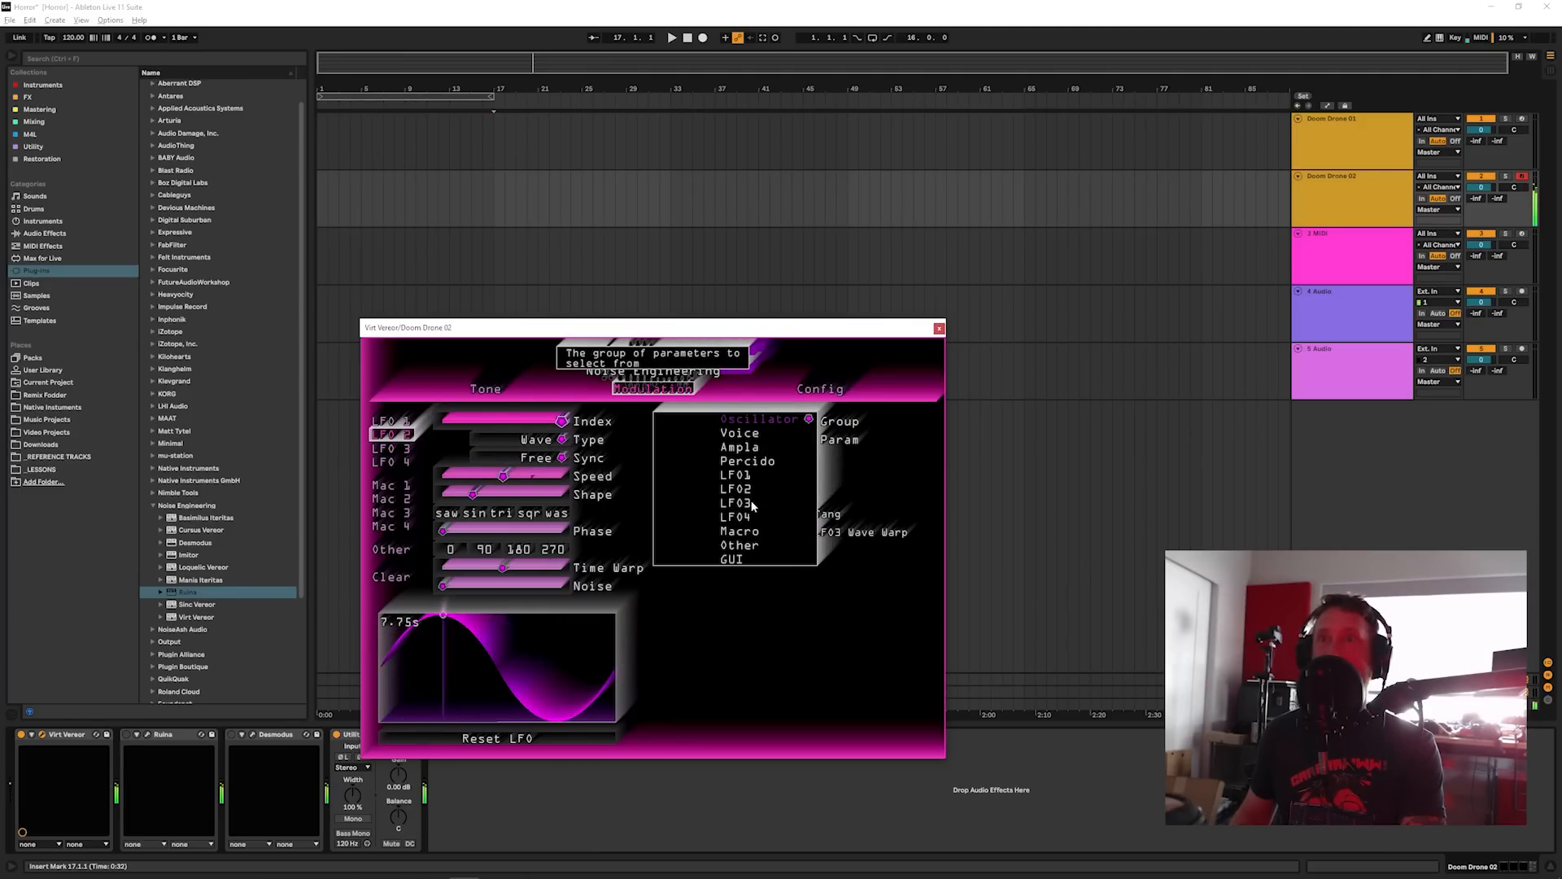
pyautogui.click(742, 476)
pyautogui.click(788, 440)
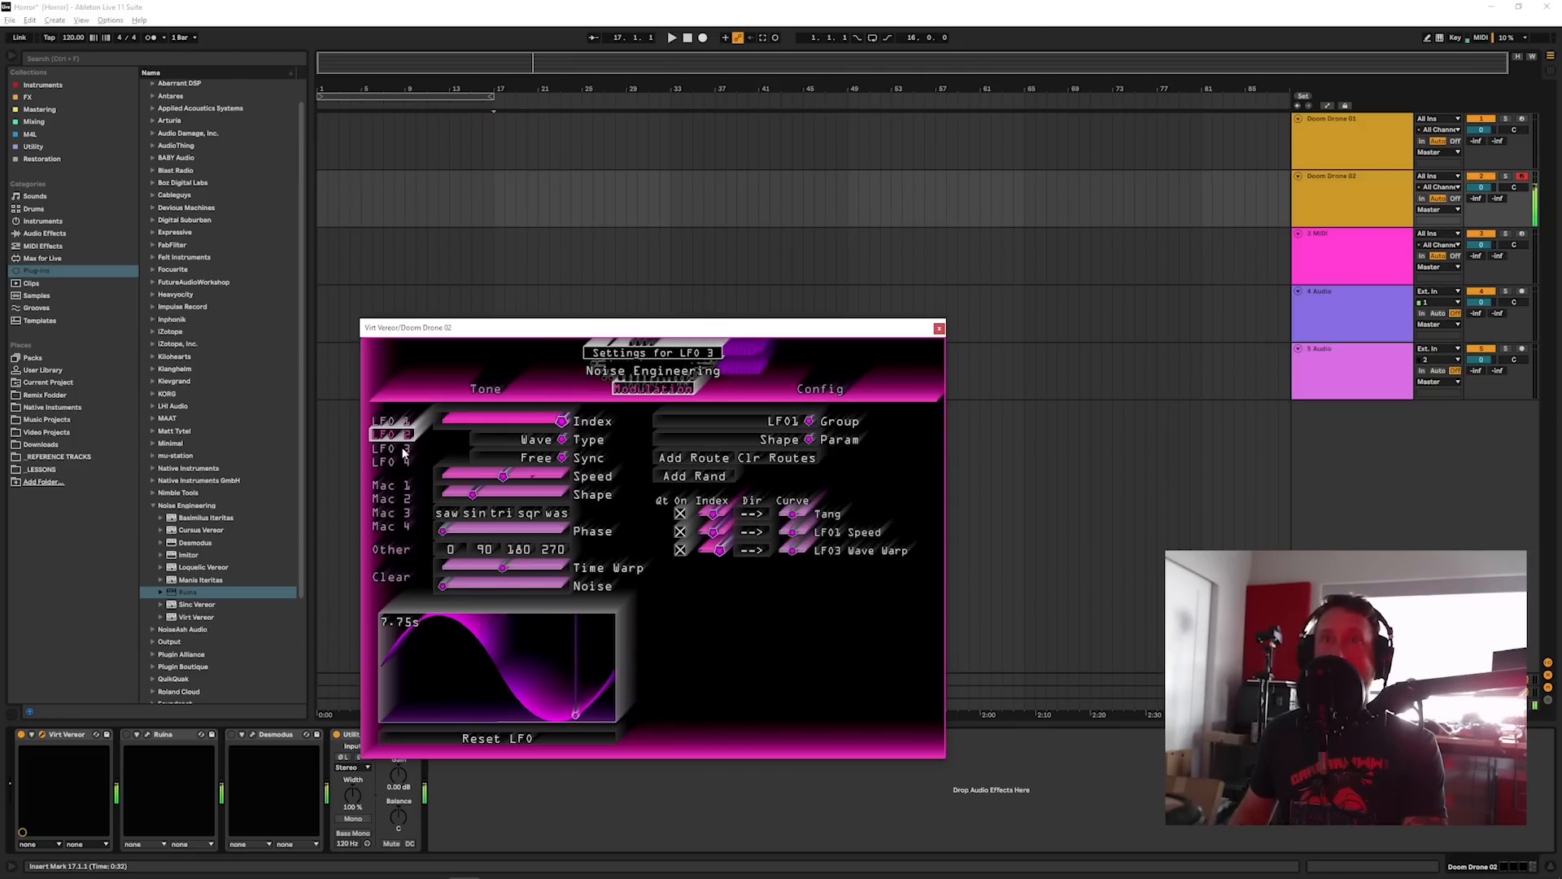
pyautogui.click(402, 448)
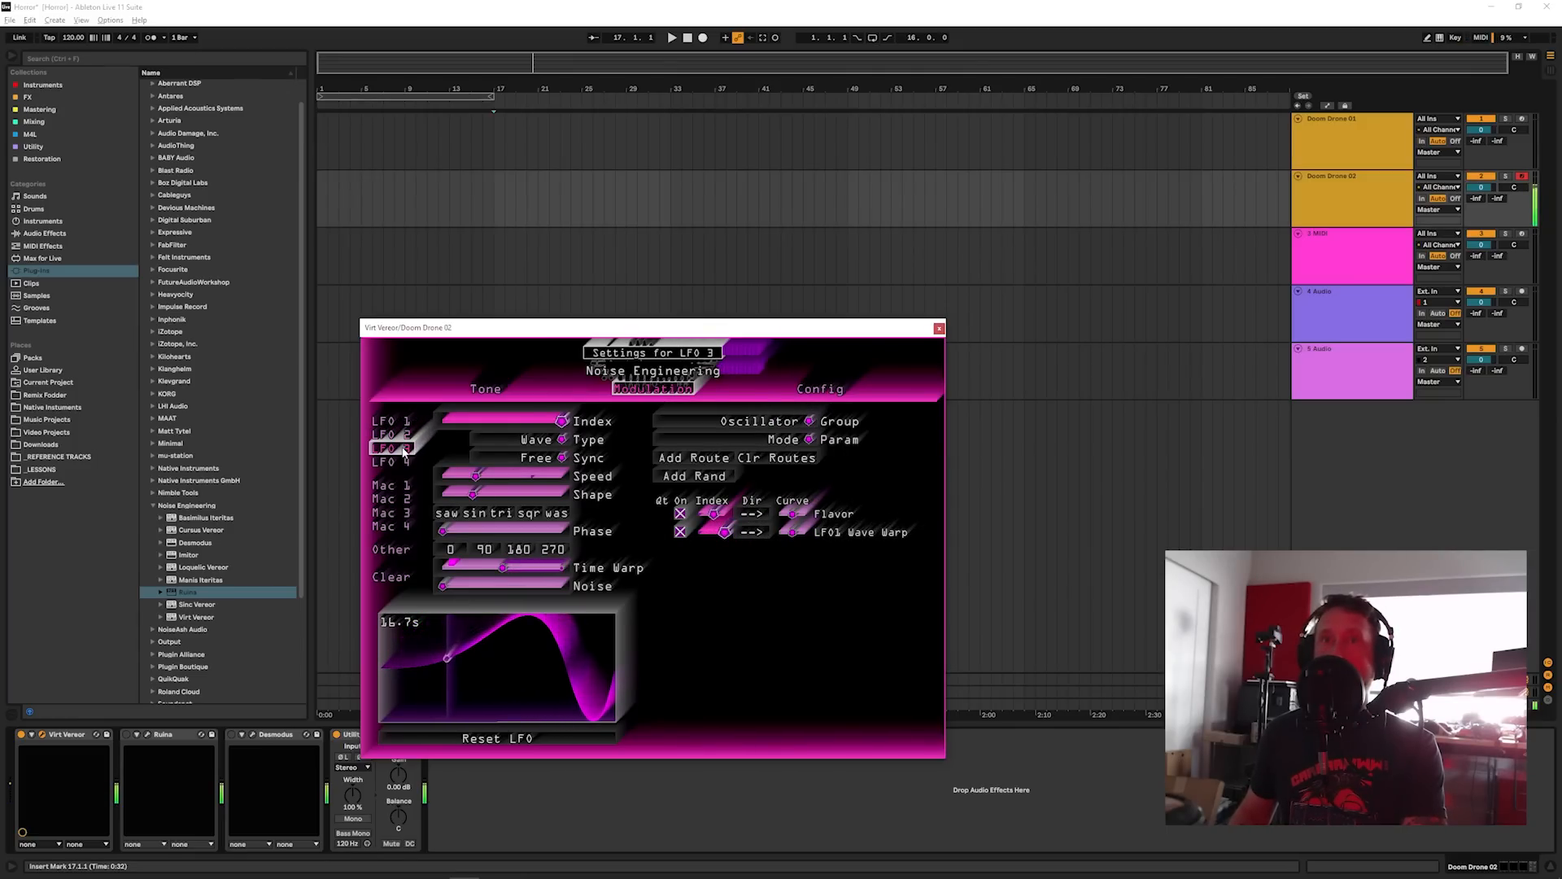
pyautogui.click(405, 422)
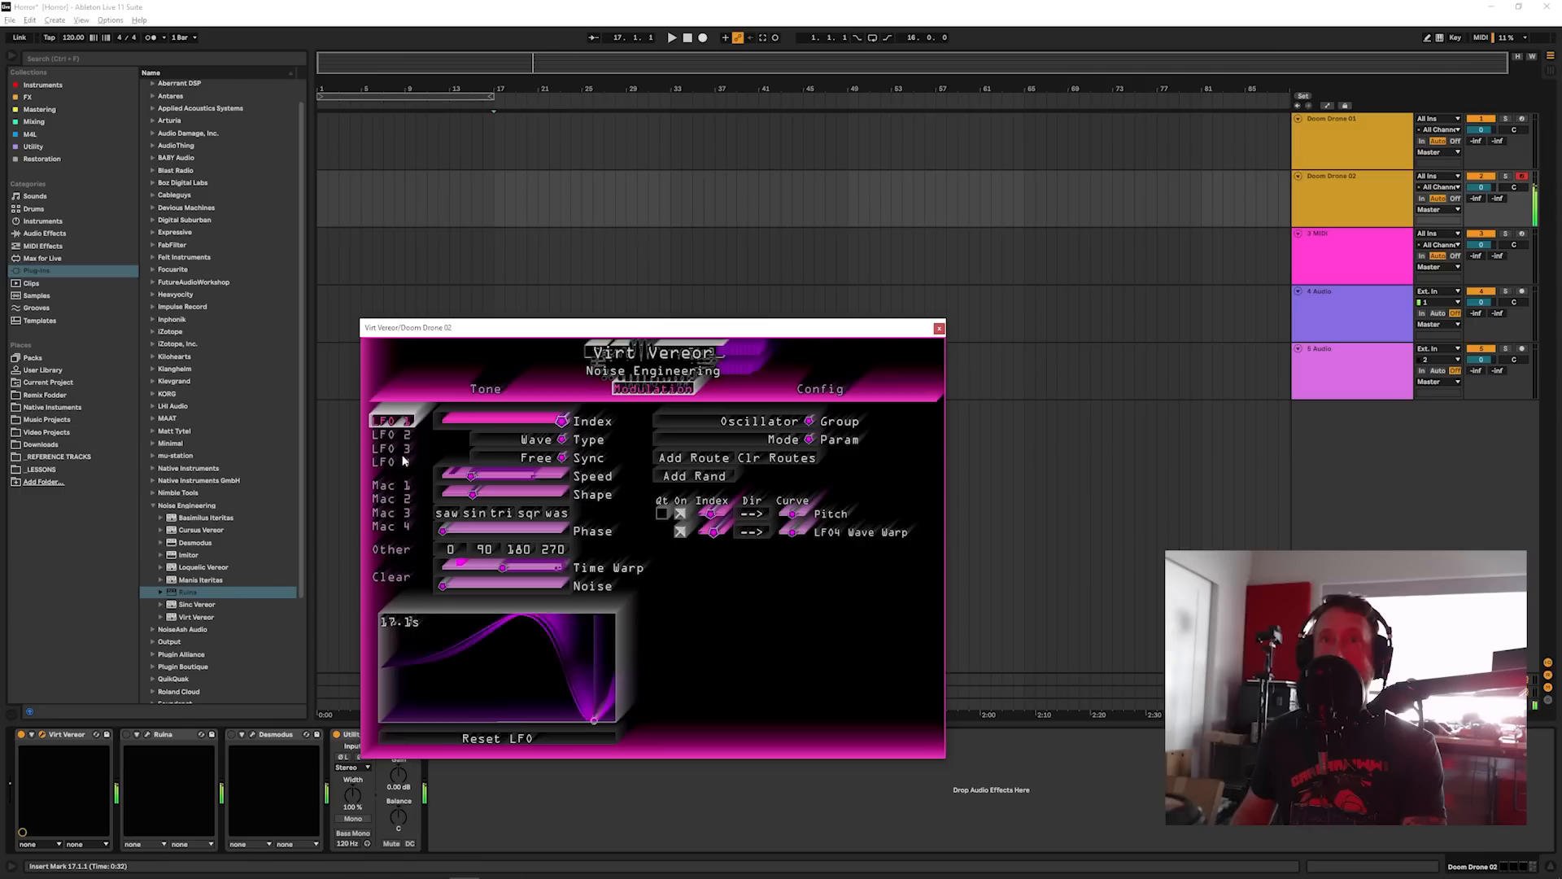
pyautogui.click(406, 449)
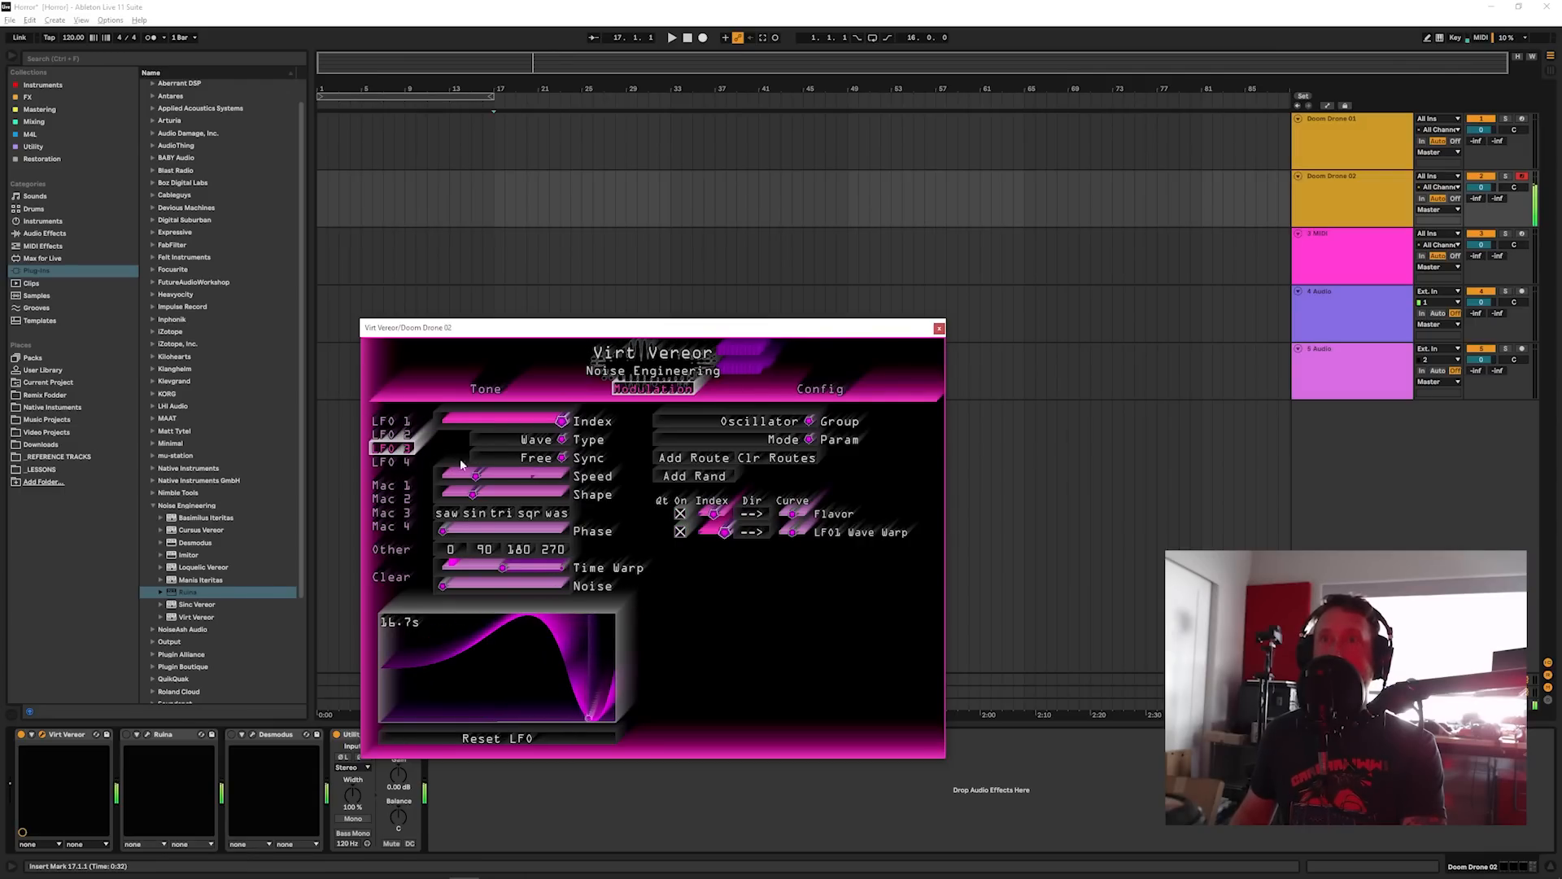
# Step: Set Virt Vereor's Filter Mix to about 94%, lower its Cutoff and raise its Resonance
pyautogui.click(486, 389)
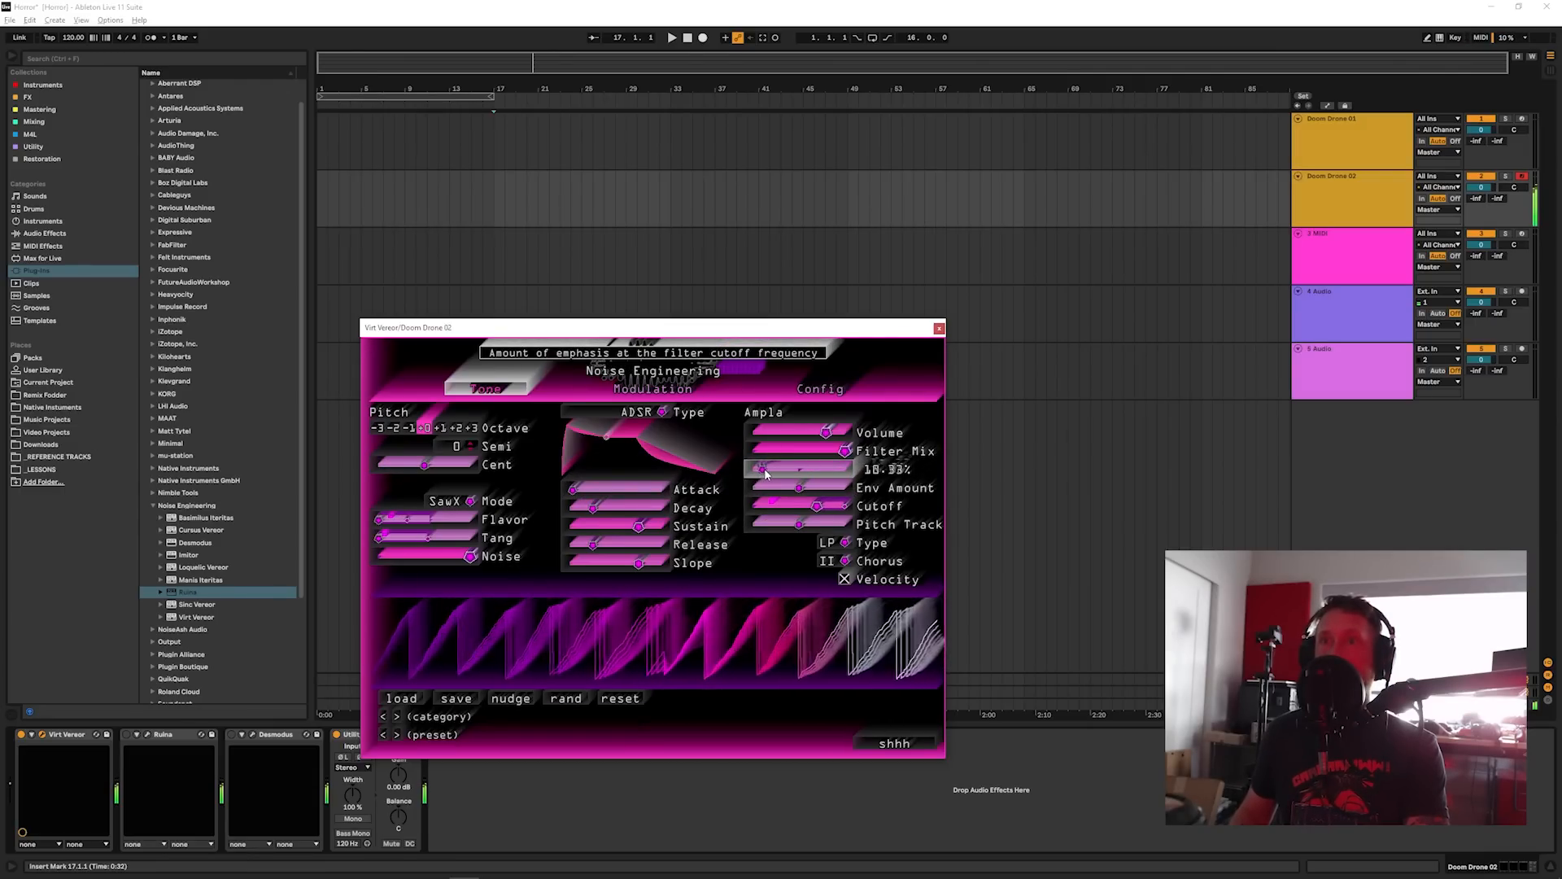
pyautogui.moveTo(765, 474); pyautogui.dragTo(839, 450)
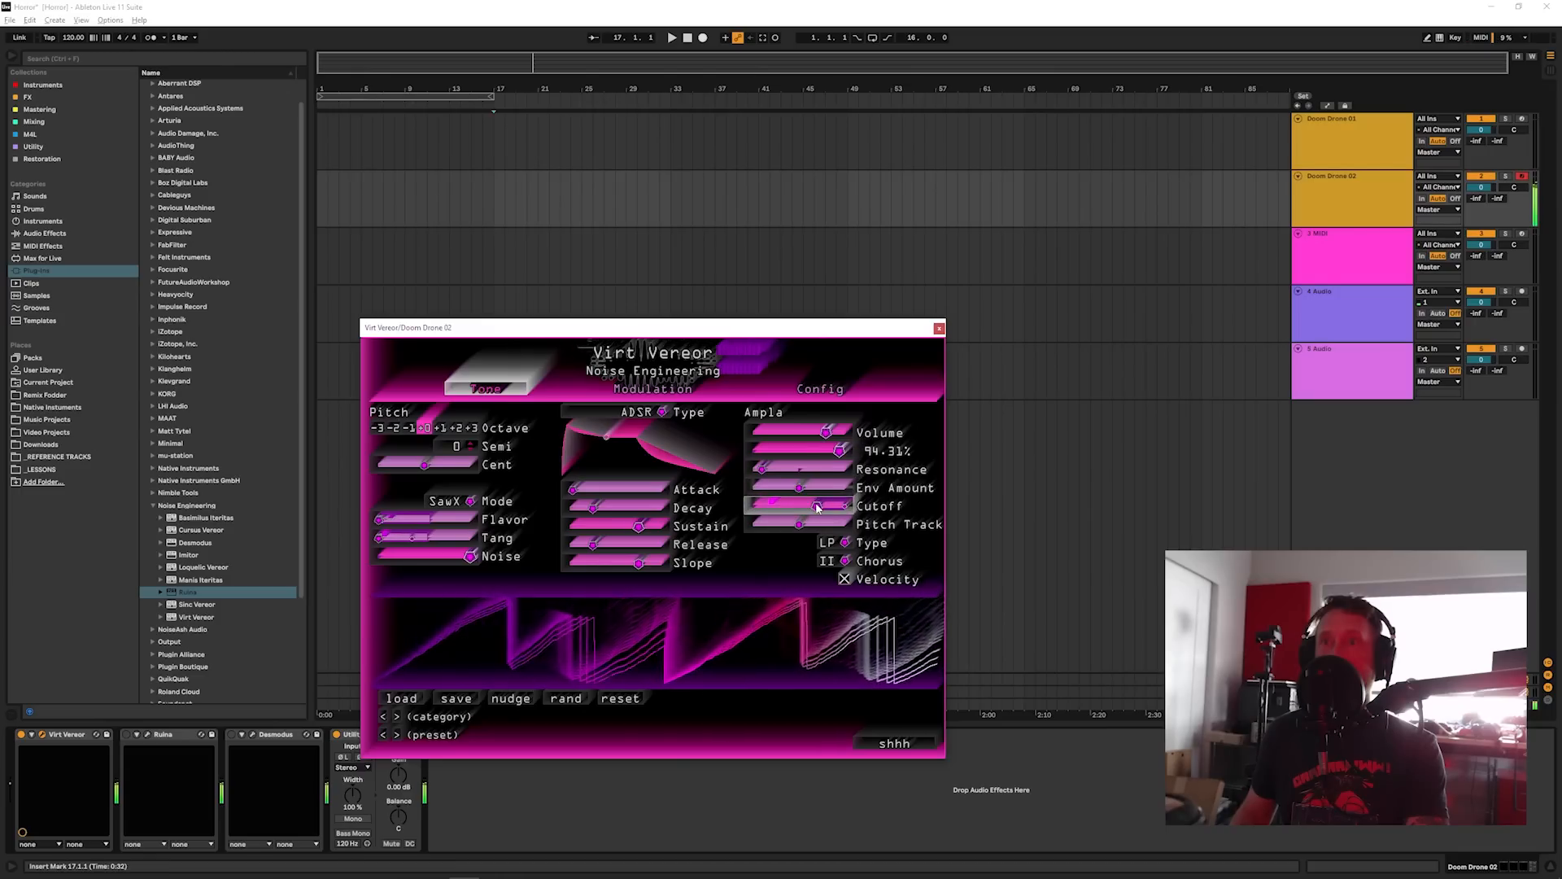
pyautogui.moveTo(818, 508); pyautogui.dragTo(795, 506)
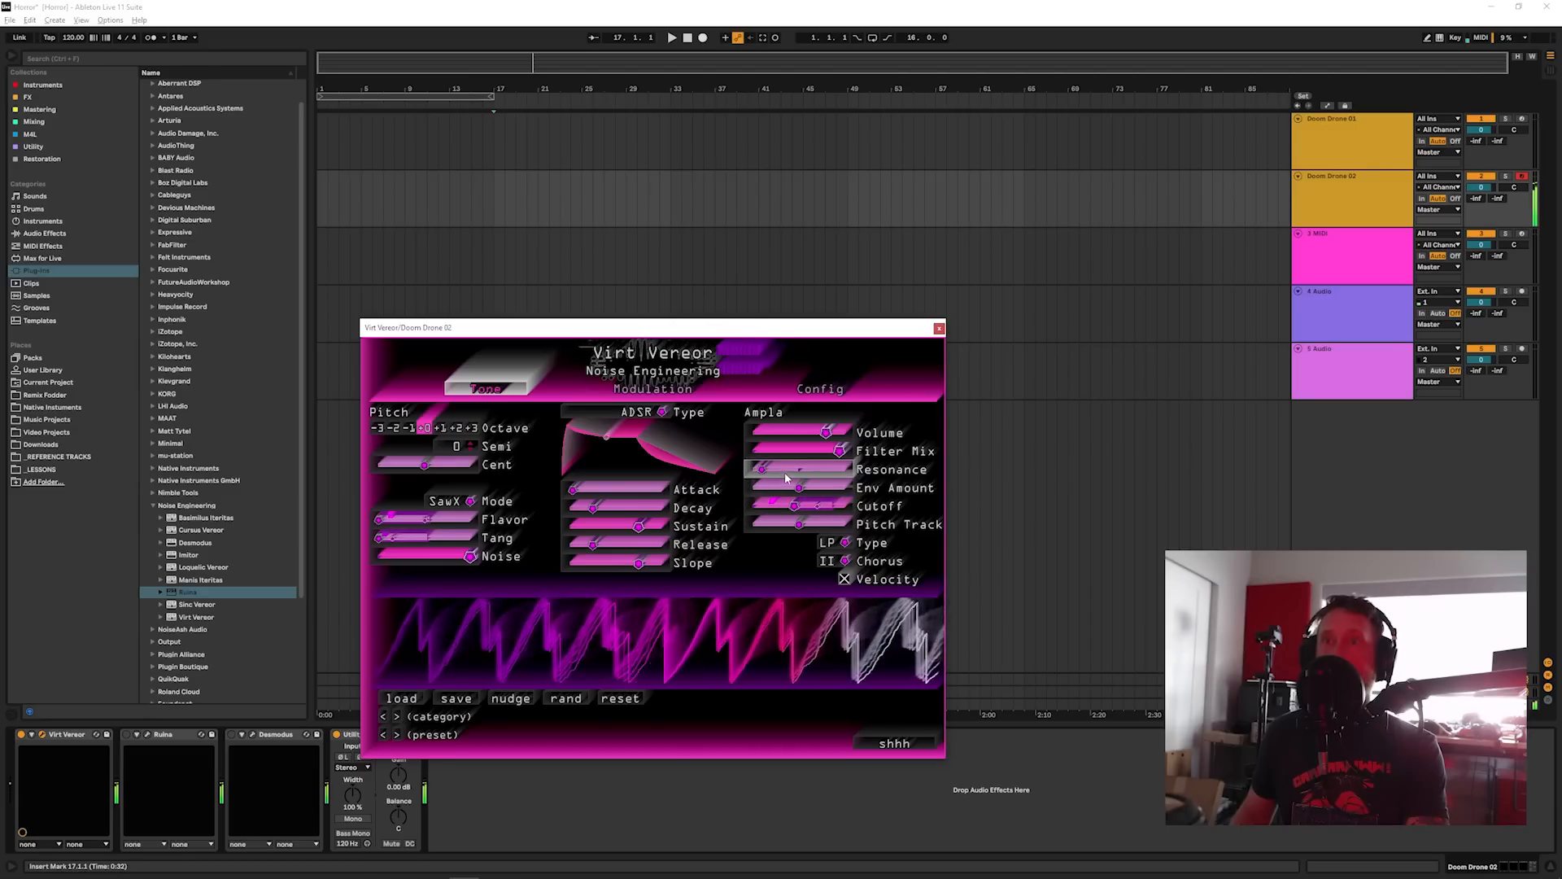
pyautogui.moveTo(763, 470); pyautogui.dragTo(787, 472)
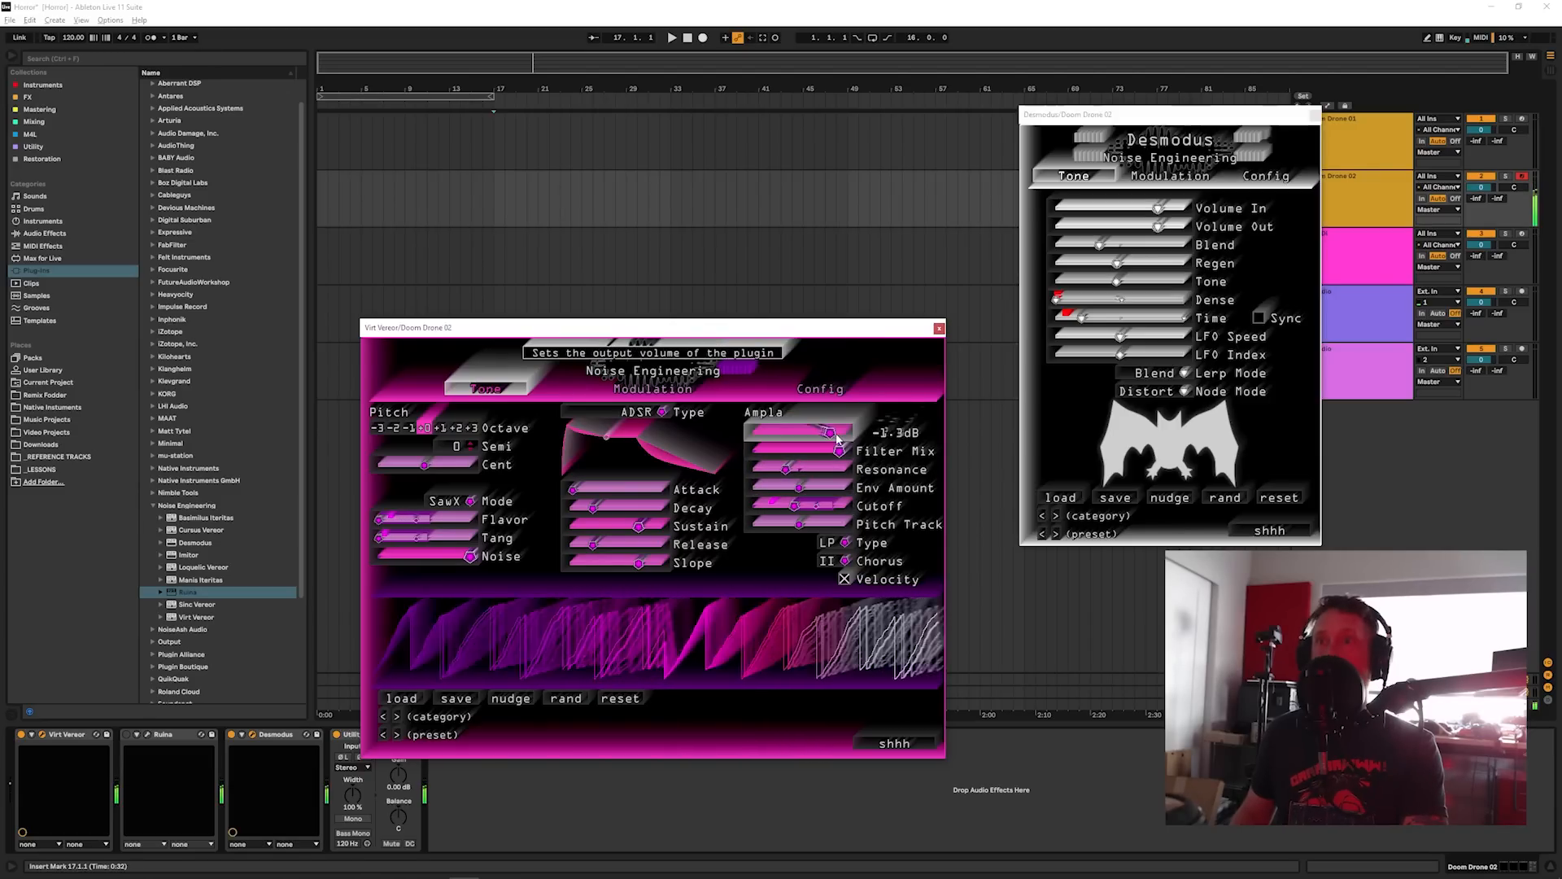
# Step: Raise Virt Vereor's Volume, and turn Desmodus and Ruina back on with Desmodus's Tone lowered
pyautogui.moveTo(835, 435); pyautogui.dragTo(831, 434)
pyautogui.moveTo(1117, 281); pyautogui.dragTo(1091, 285)
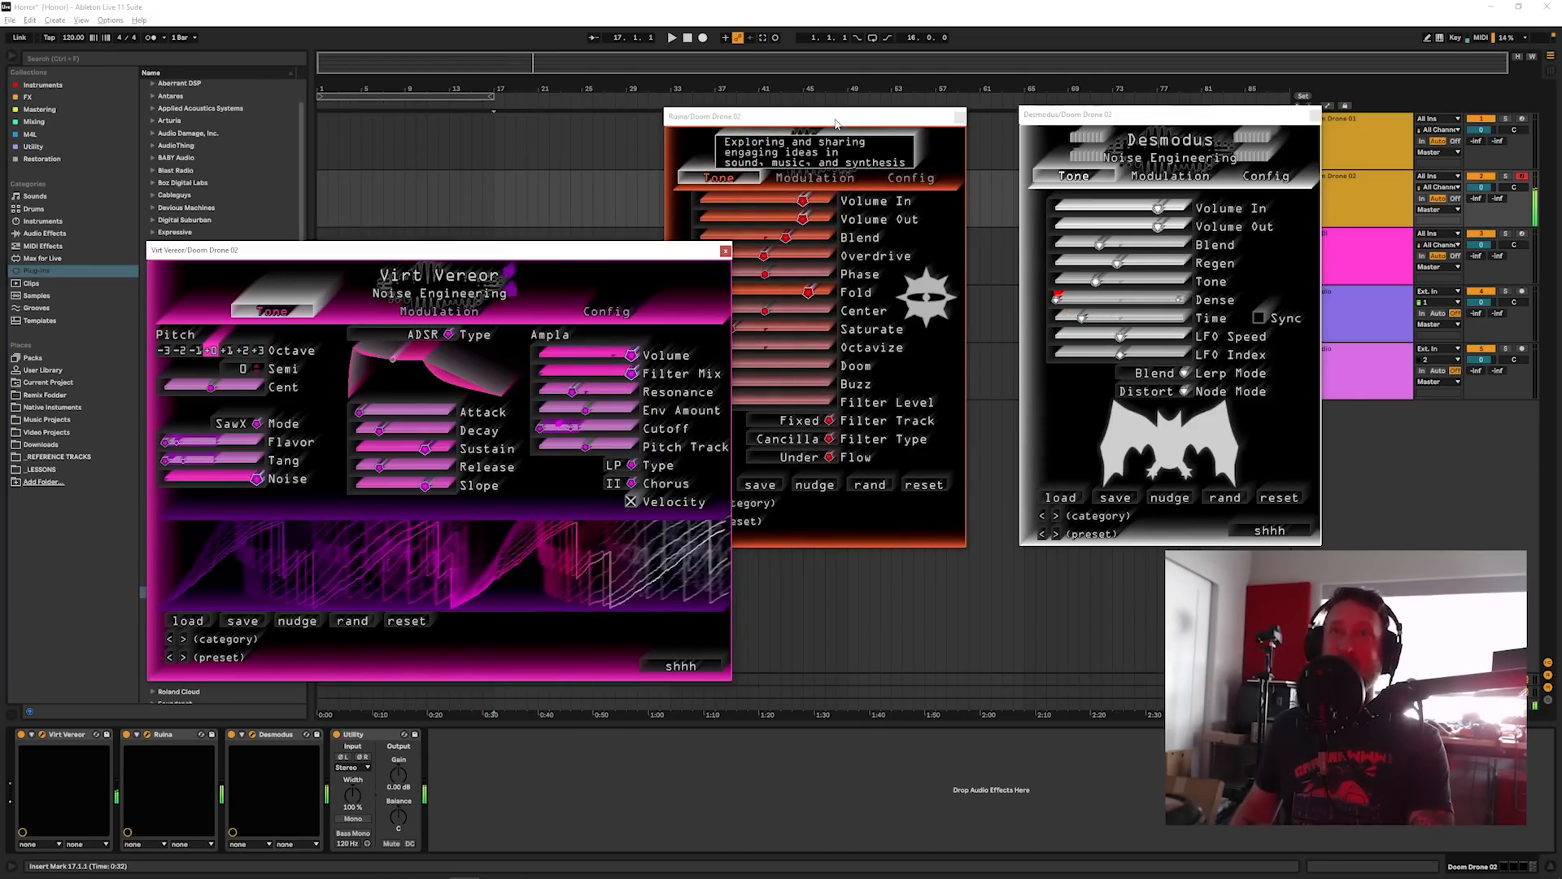
pyautogui.click(836, 124)
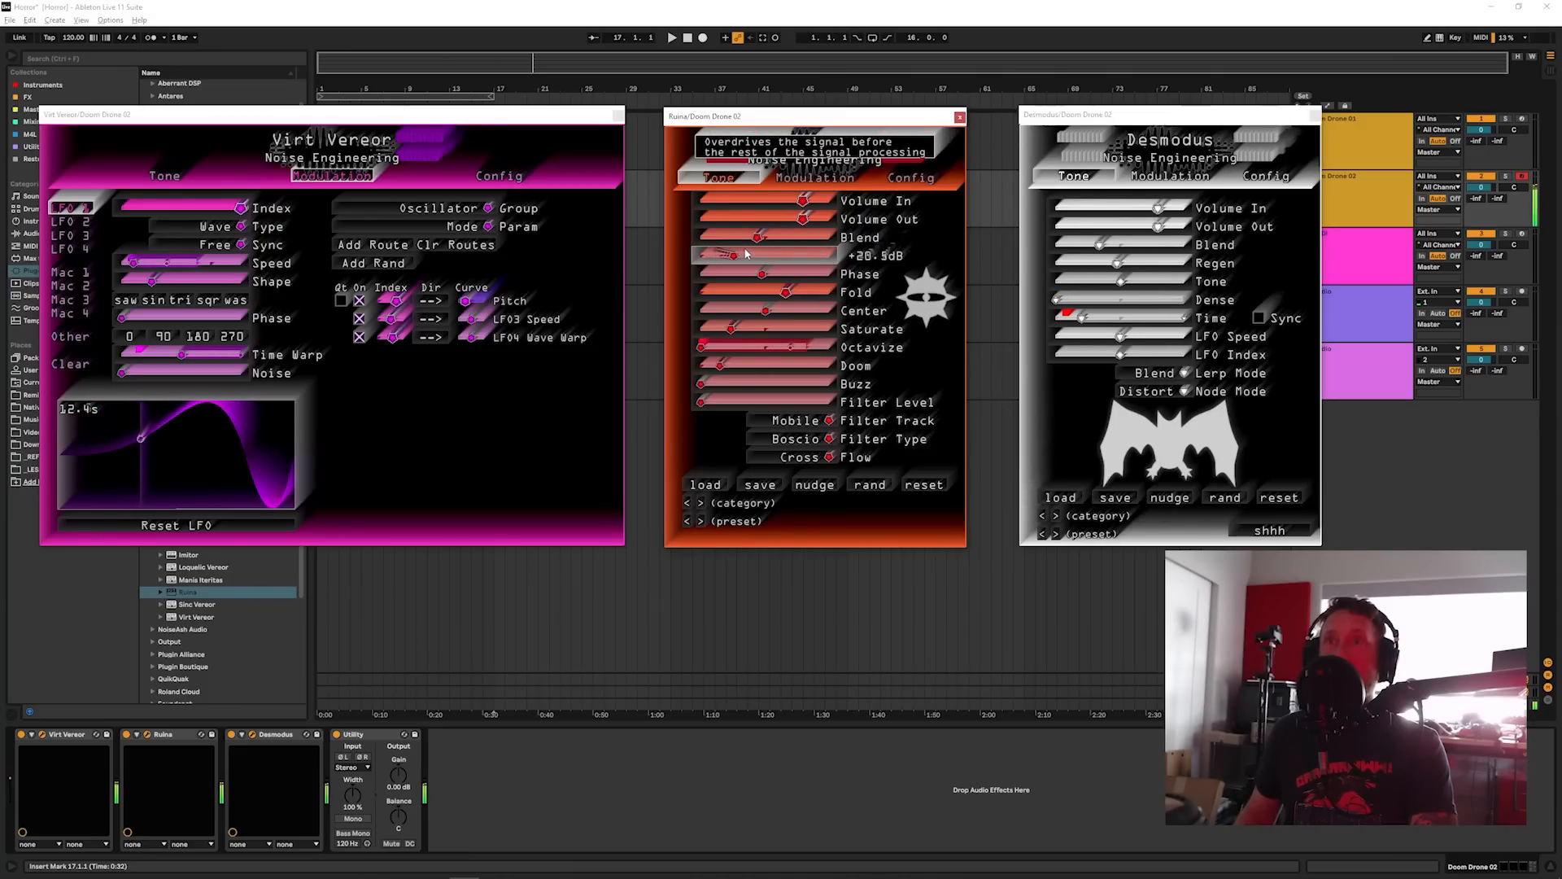
# Step: Raise Ruina's Overdrive, lower its Doom level and reduce the LFO 1 modulation amount on Octavize
pyautogui.moveTo(745, 250); pyautogui.dragTo(767, 251)
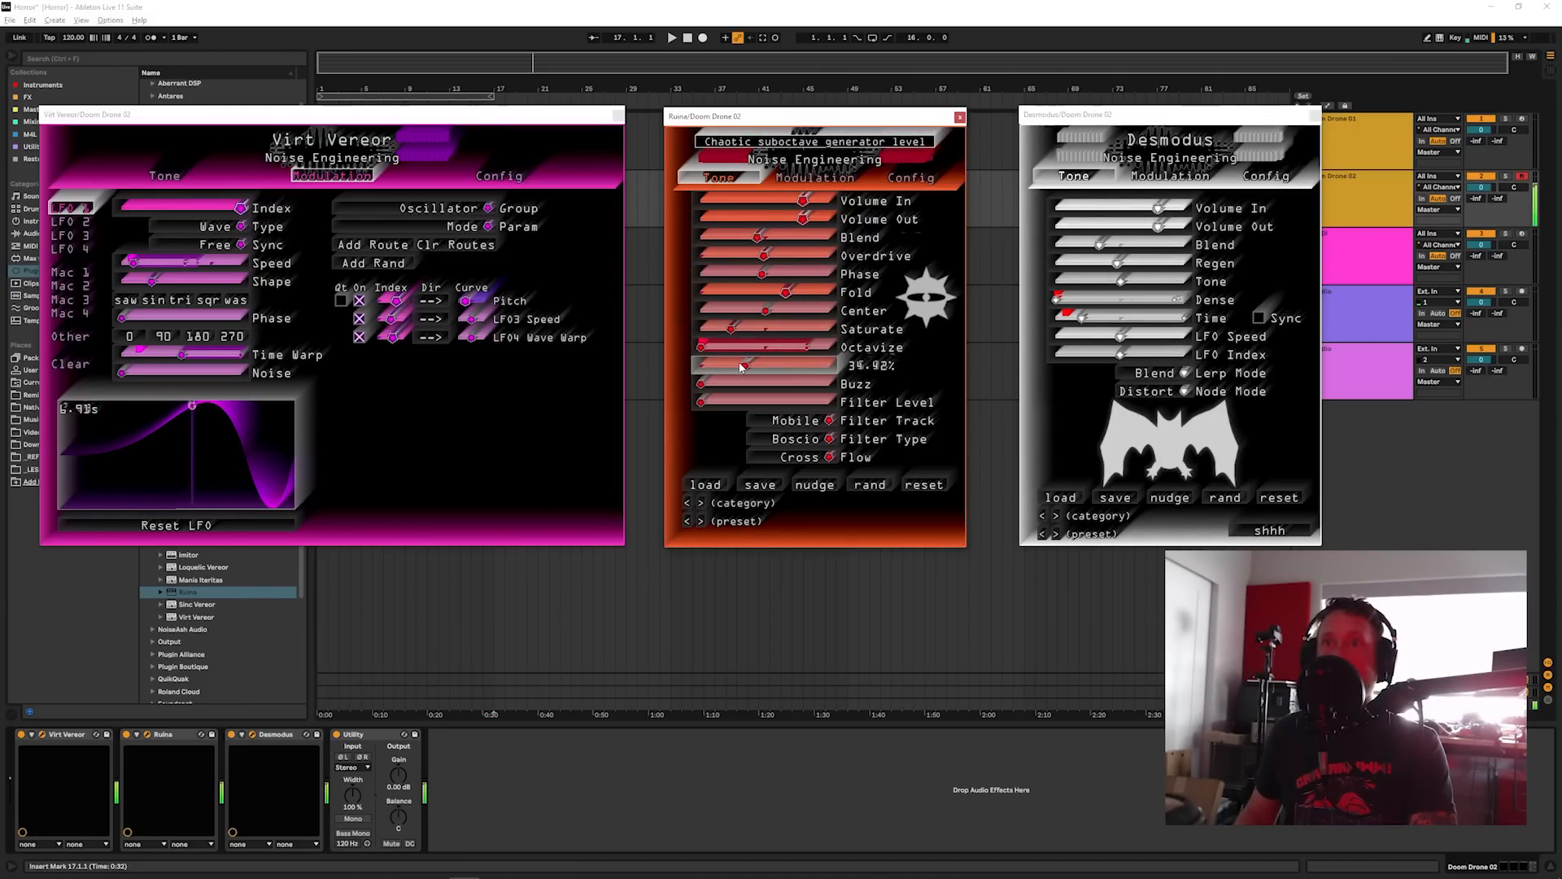
pyautogui.moveTo(740, 363); pyautogui.dragTo(720, 365)
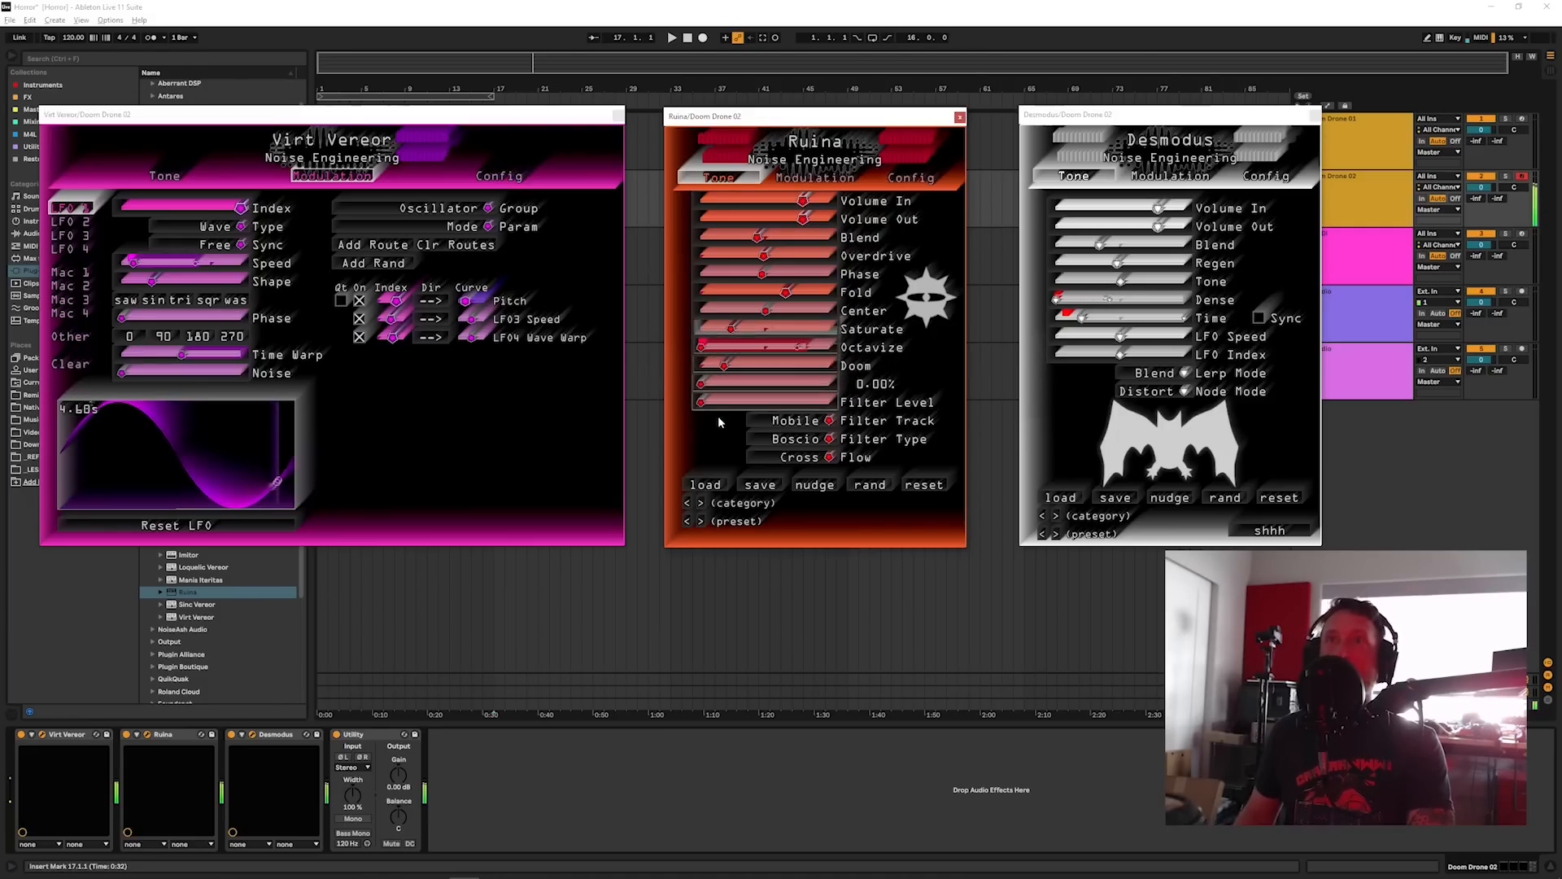
pyautogui.click(810, 178)
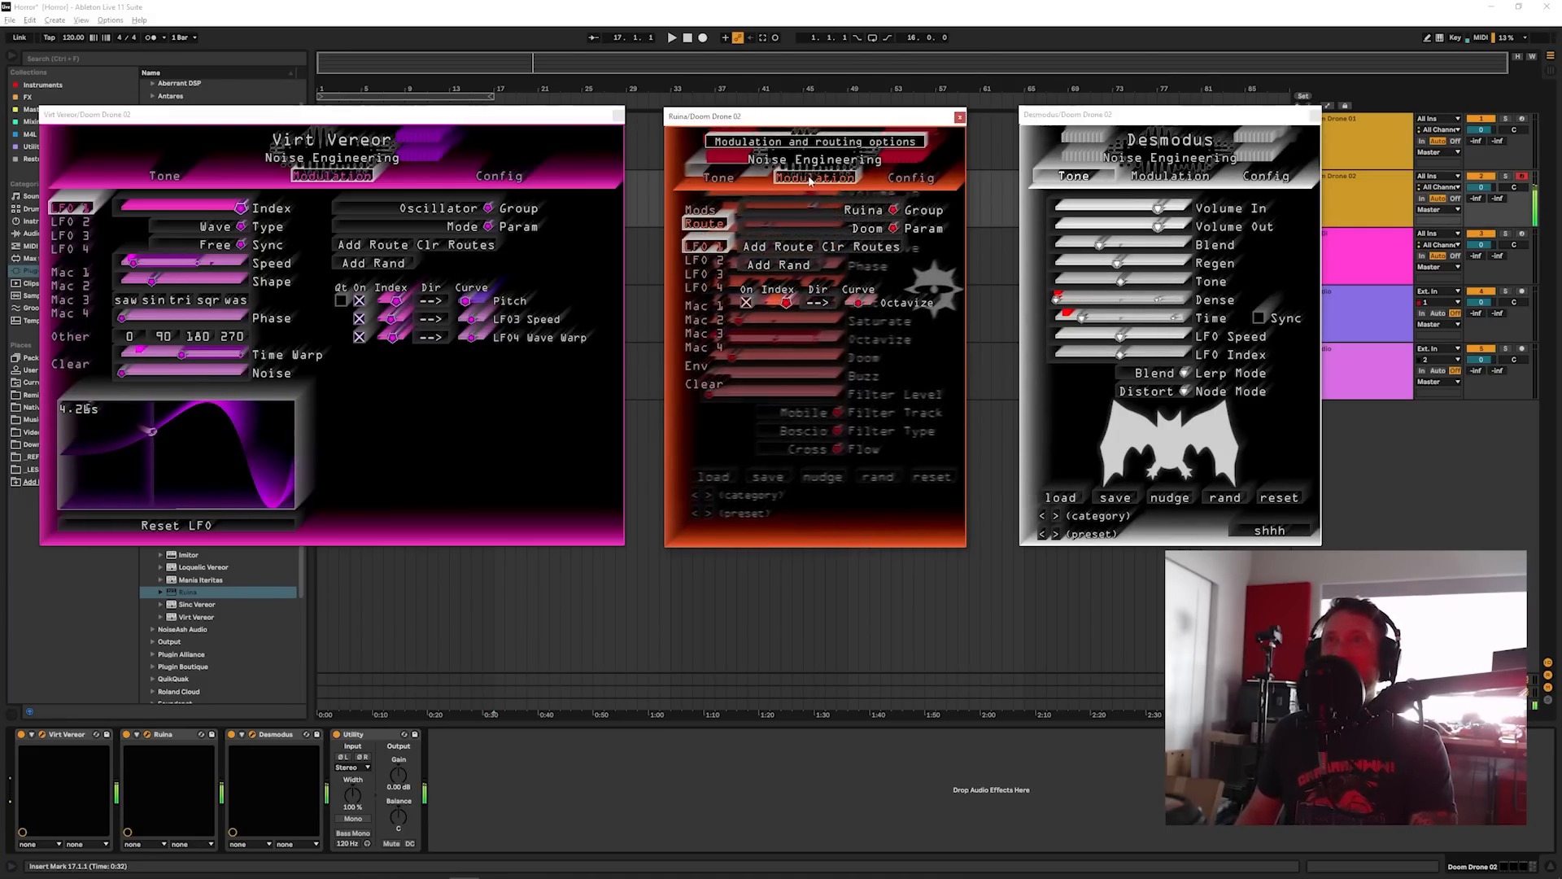
pyautogui.moveTo(787, 304); pyautogui.dragTo(772, 310)
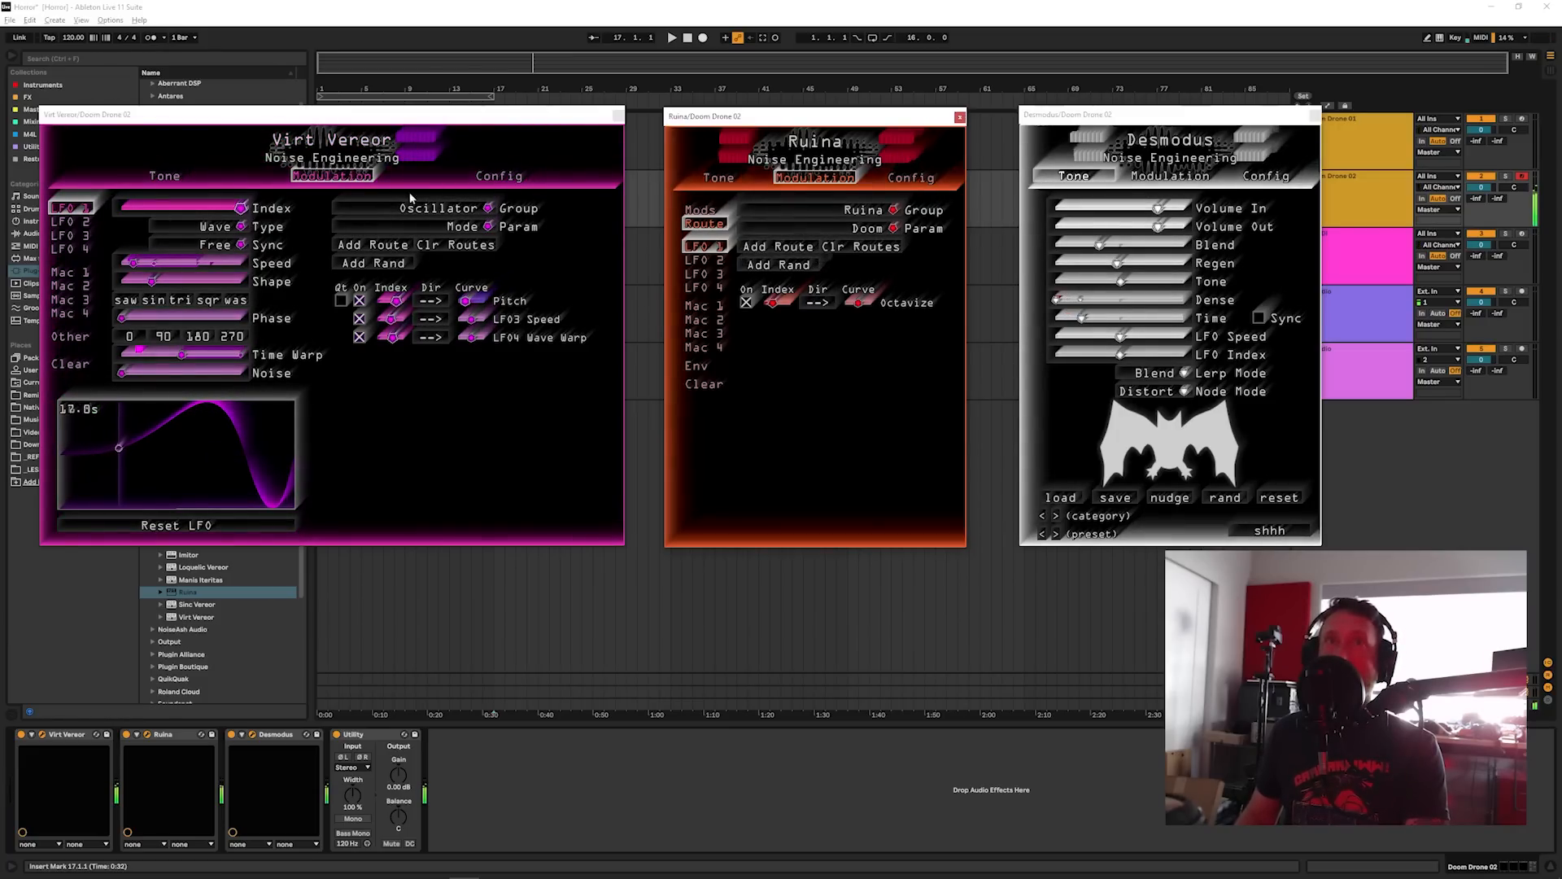
# Step: Arm Doom Drone 01 for recording and close the Ruina, Desmodus and Virt Vereor windows of Doom Drone 02
pyautogui.click(1522, 168)
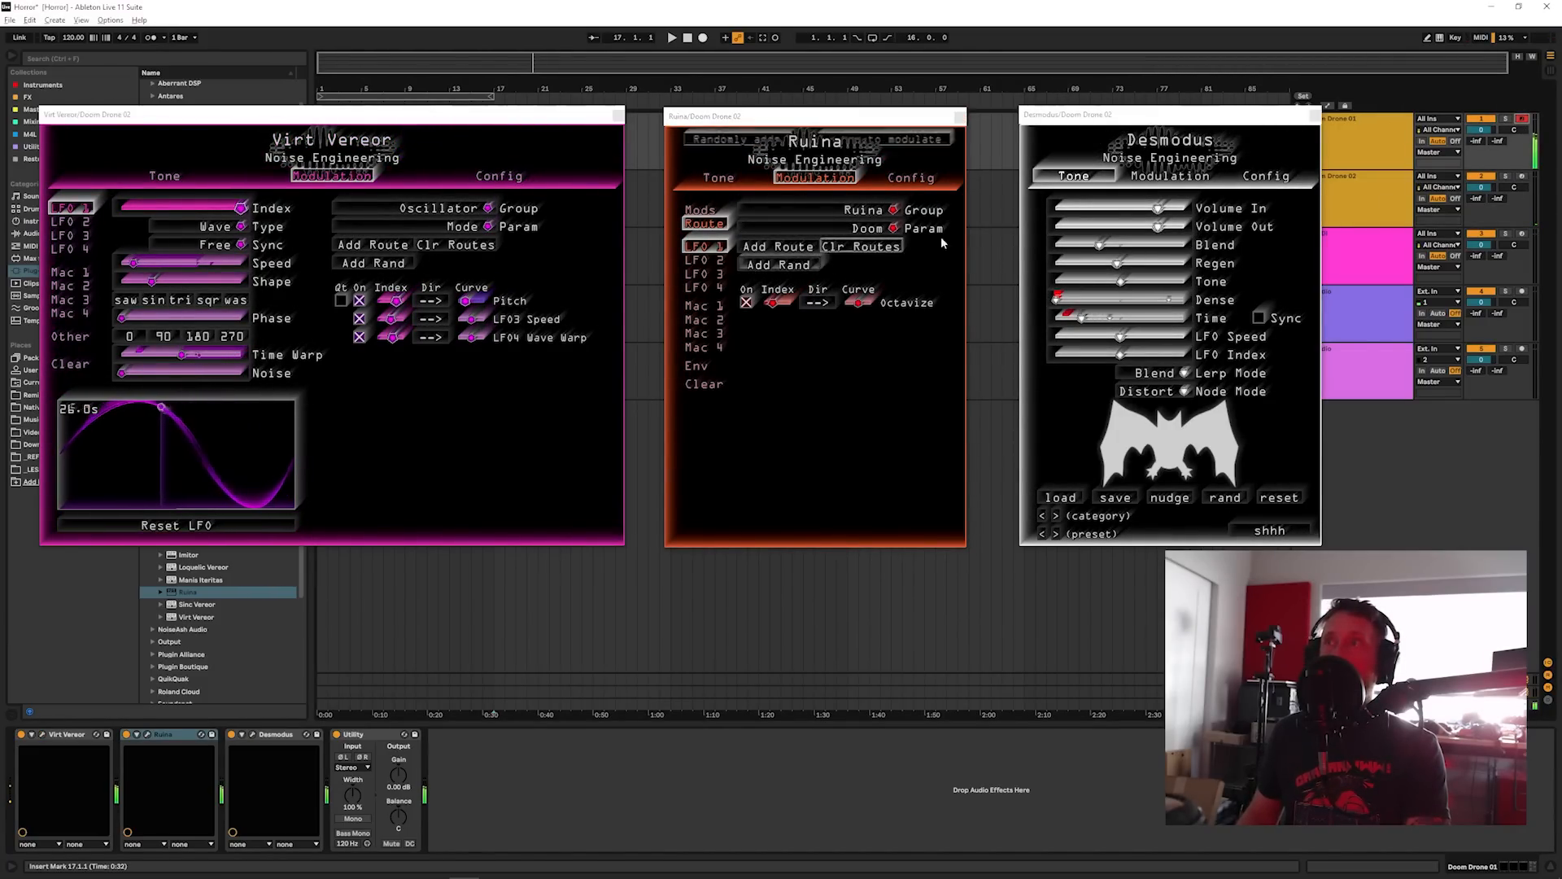
pyautogui.click(960, 118)
pyautogui.click(1314, 116)
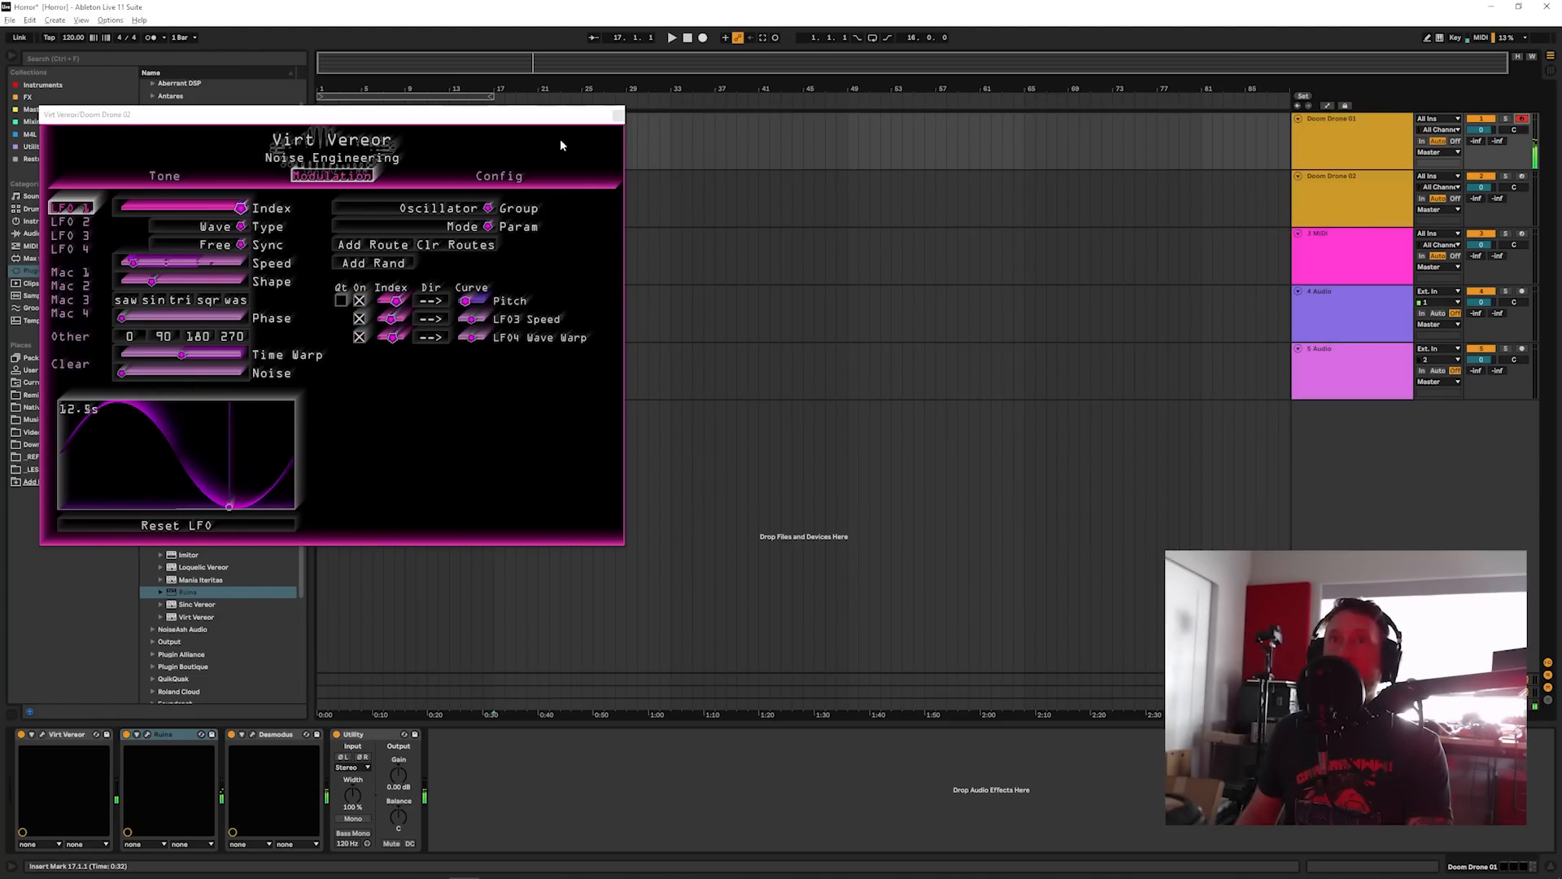
pyautogui.click(618, 117)
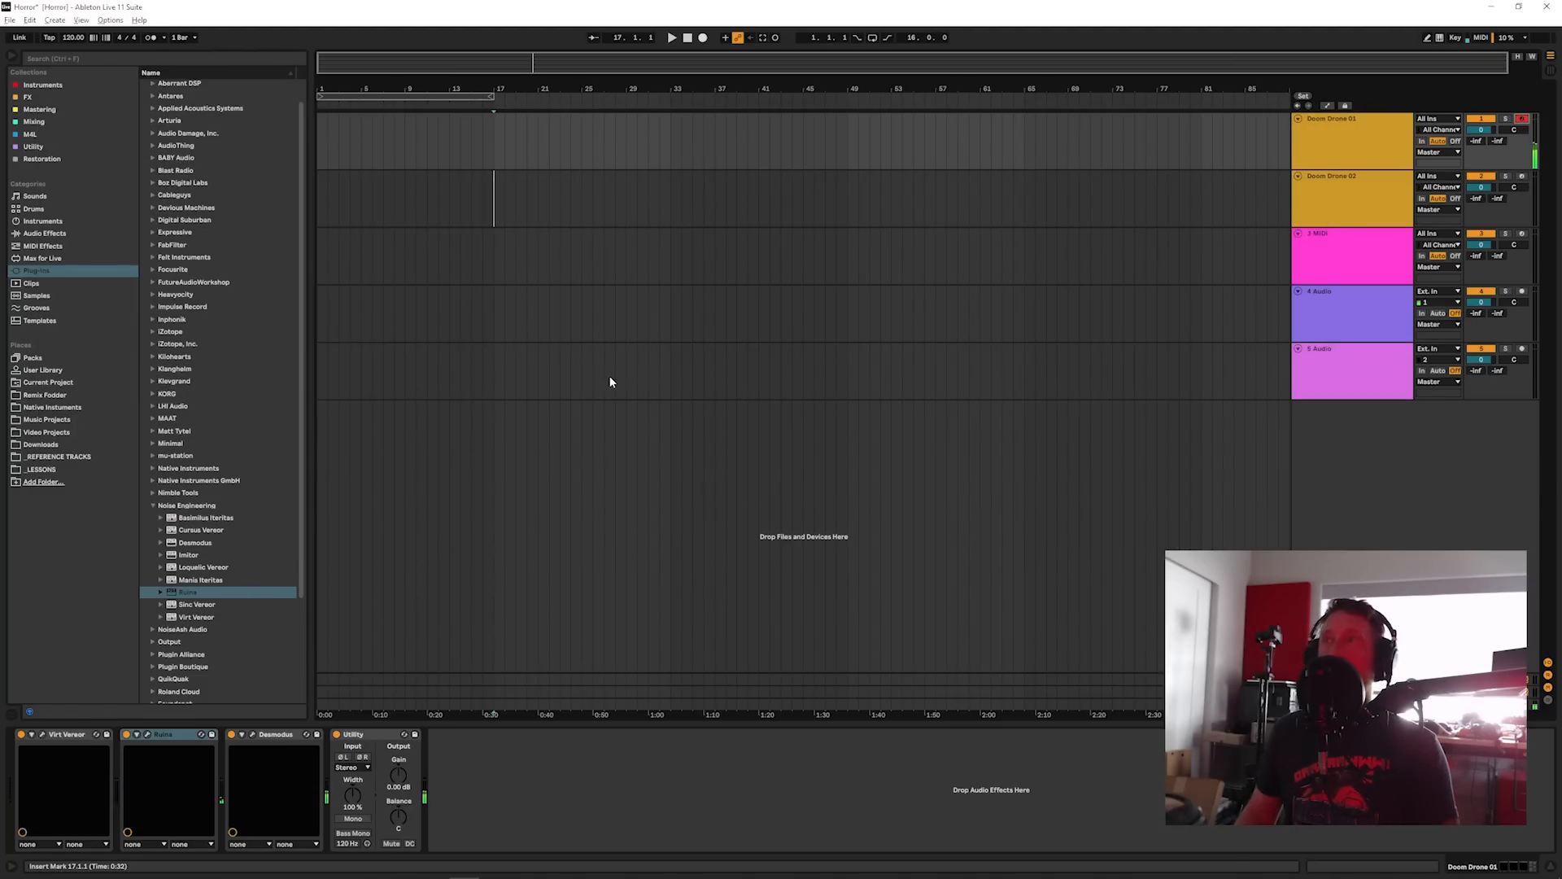
# Step: Load Loquelic Vereor onto the 3 MIDI track and choose a different type for its LFO 1
pyautogui.click(1377, 197)
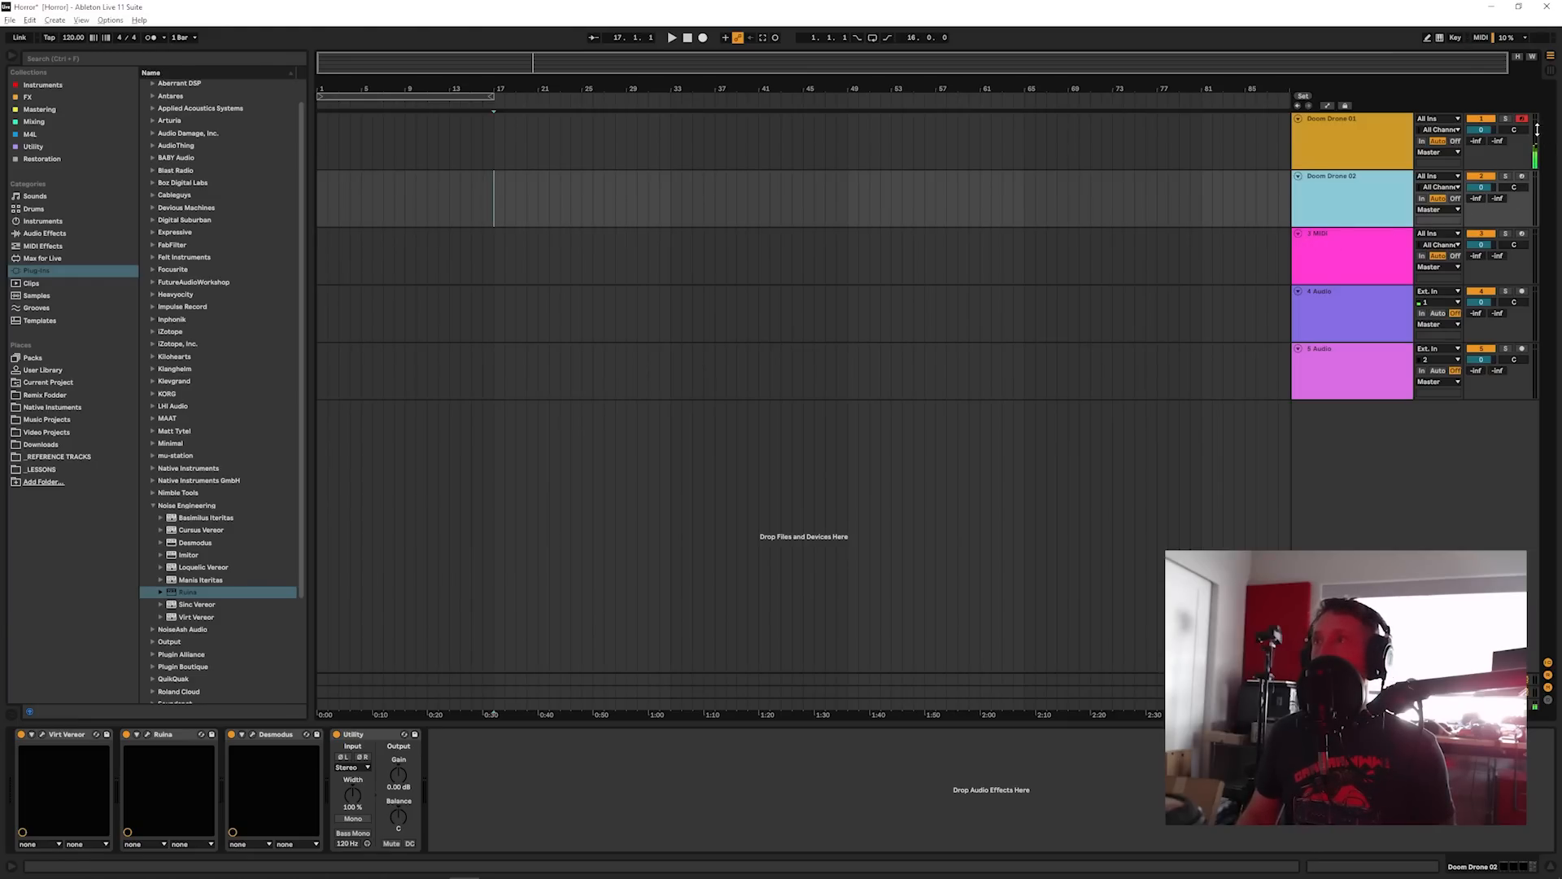
pyautogui.click(1356, 259)
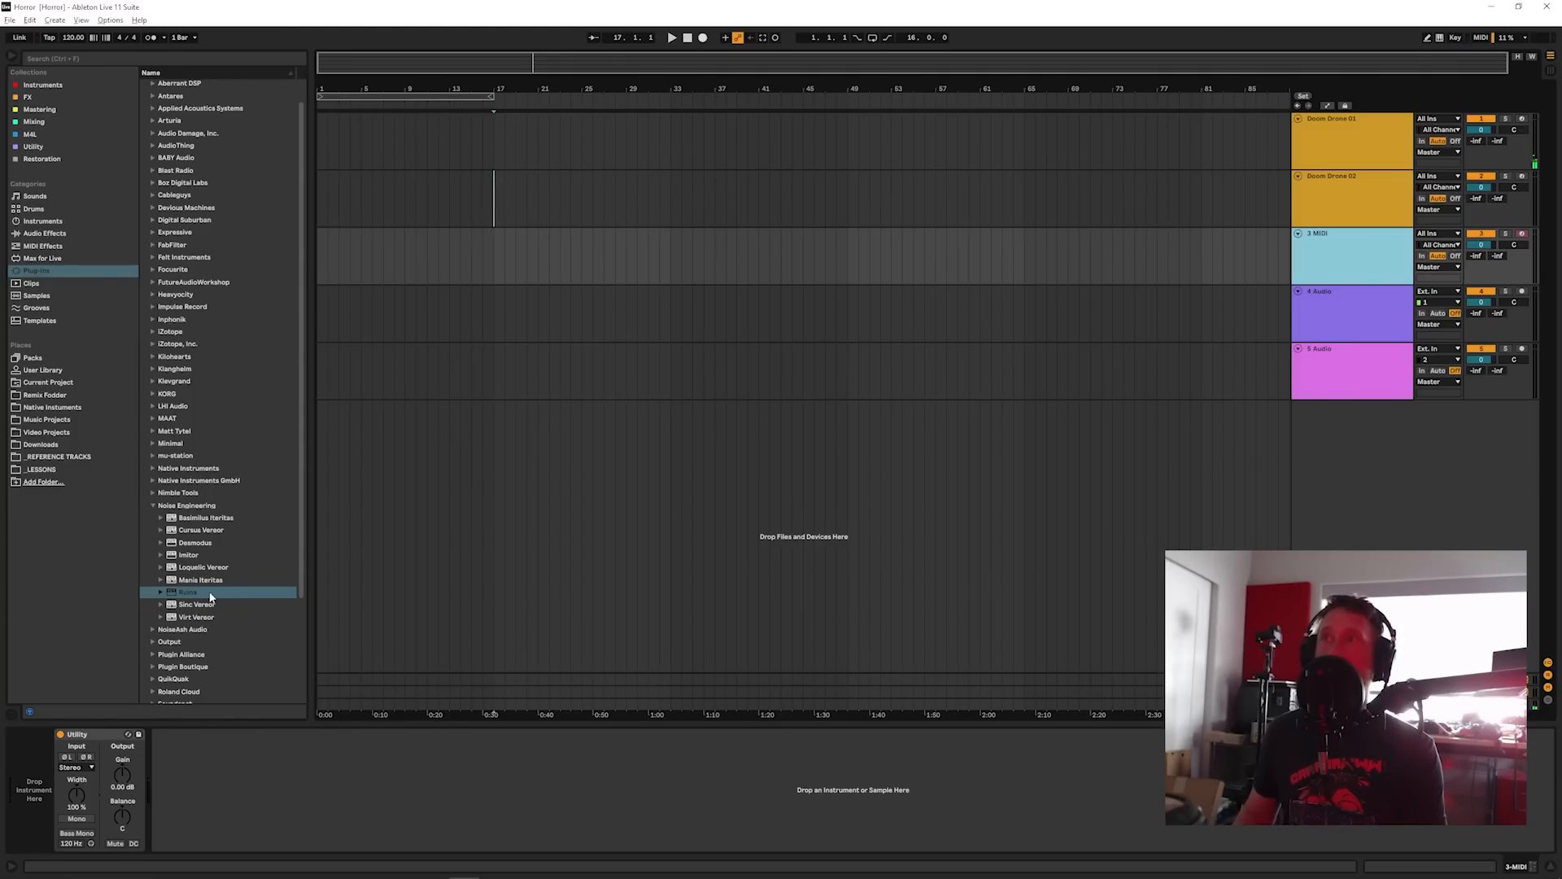
pyautogui.doubleClick(203, 567)
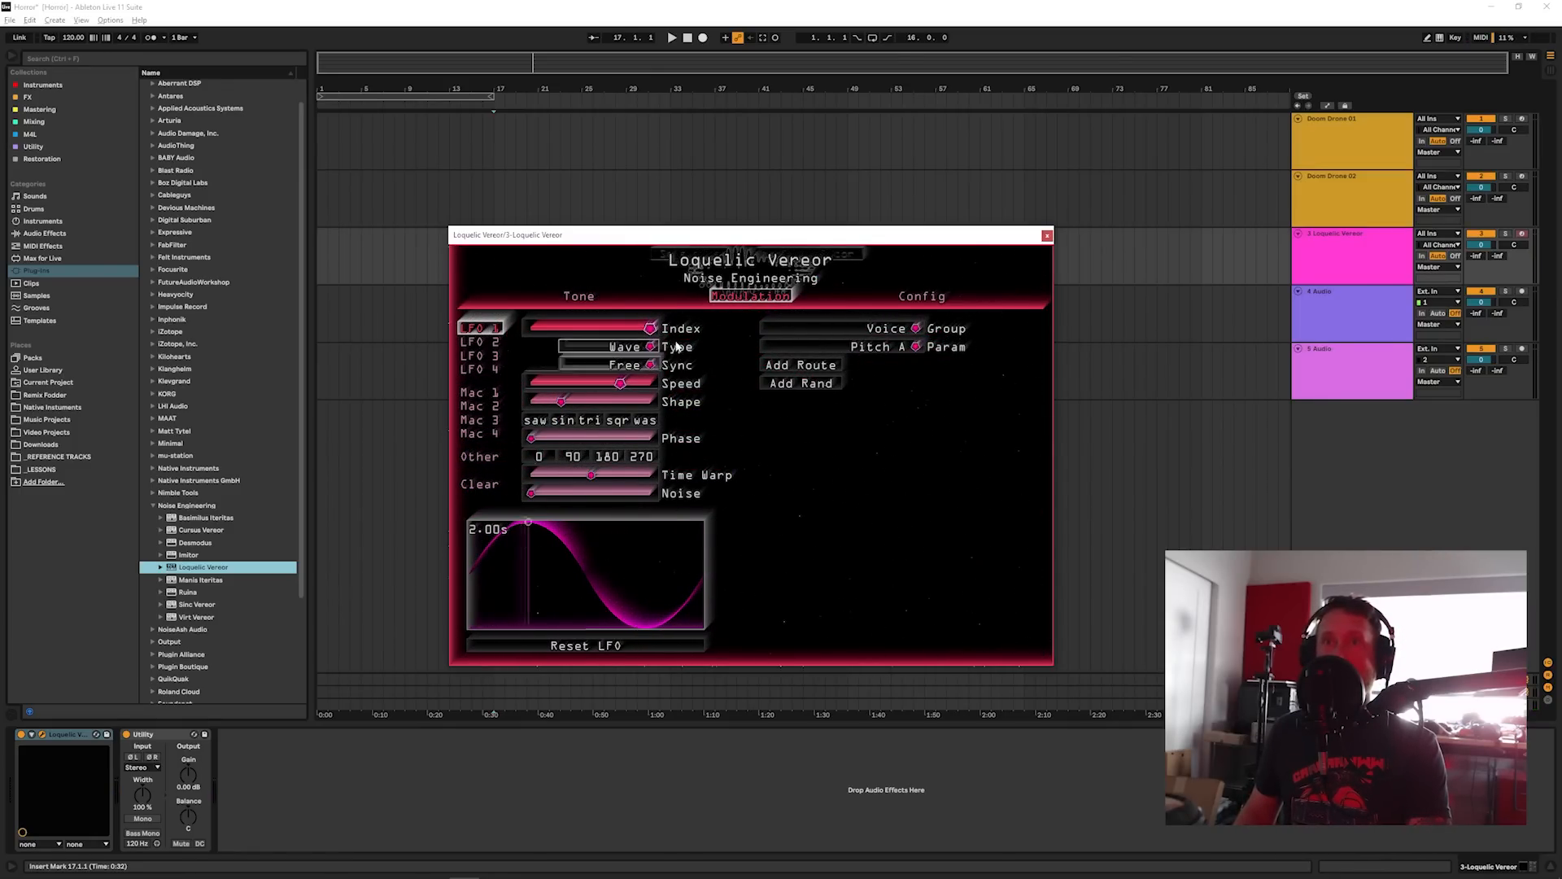
pyautogui.click(616, 348)
pyautogui.click(576, 298)
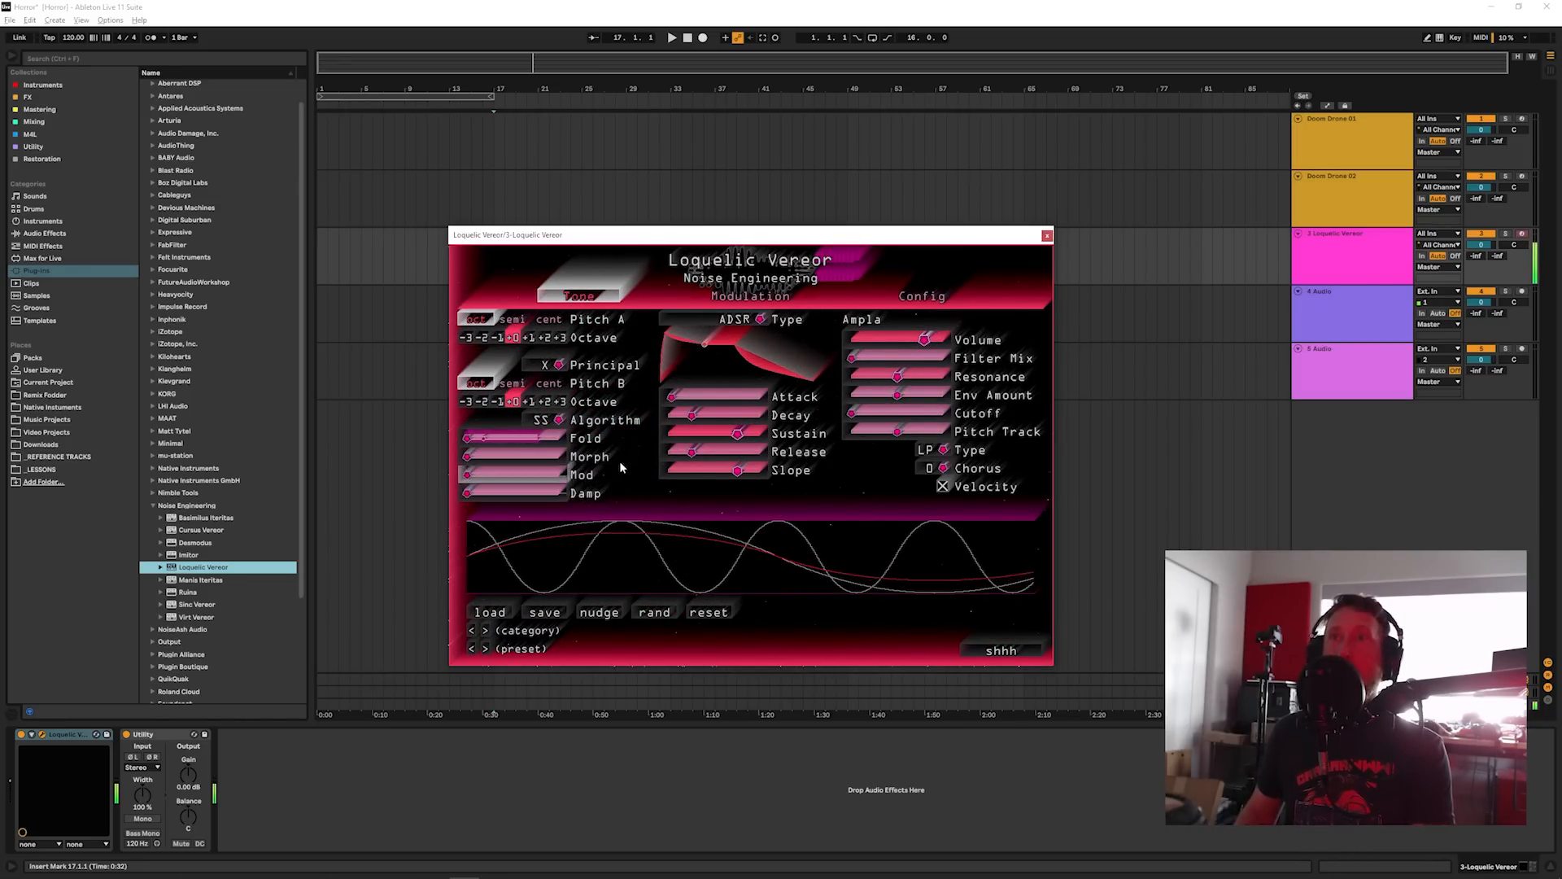
# Step: Make Loquelic Vereor's LFO 2 a looping ADSR routed to the oscillator's Mod, with Release shortened to 122 ms
pyautogui.click(787, 298)
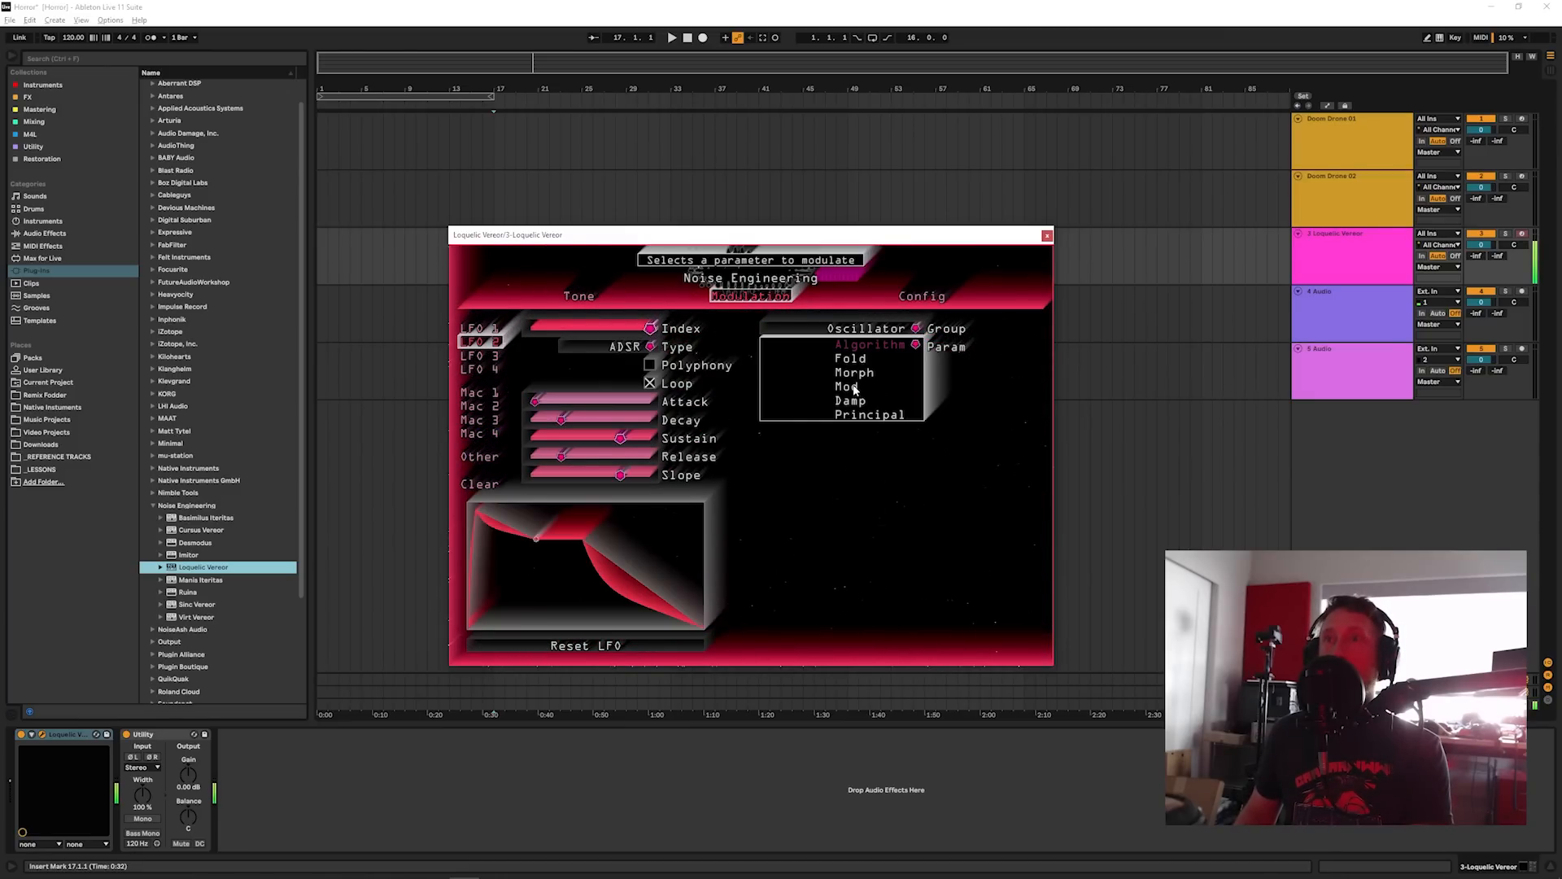
pyautogui.click(855, 394)
pyautogui.click(801, 364)
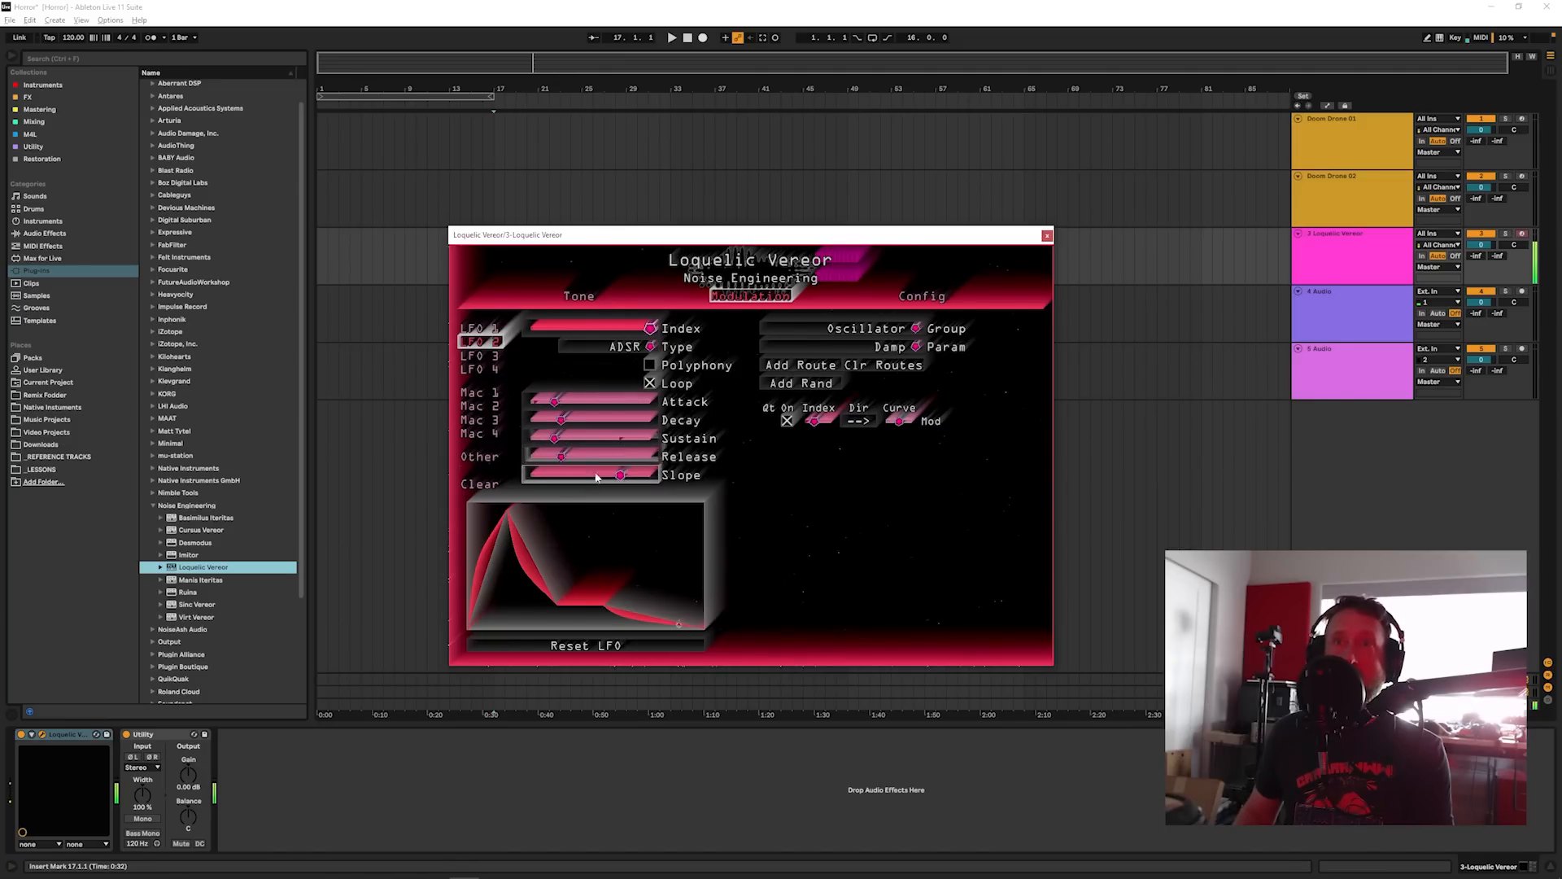
pyautogui.moveTo(560, 461)
pyautogui.moveTo(560, 461); pyautogui.dragTo(551, 482)
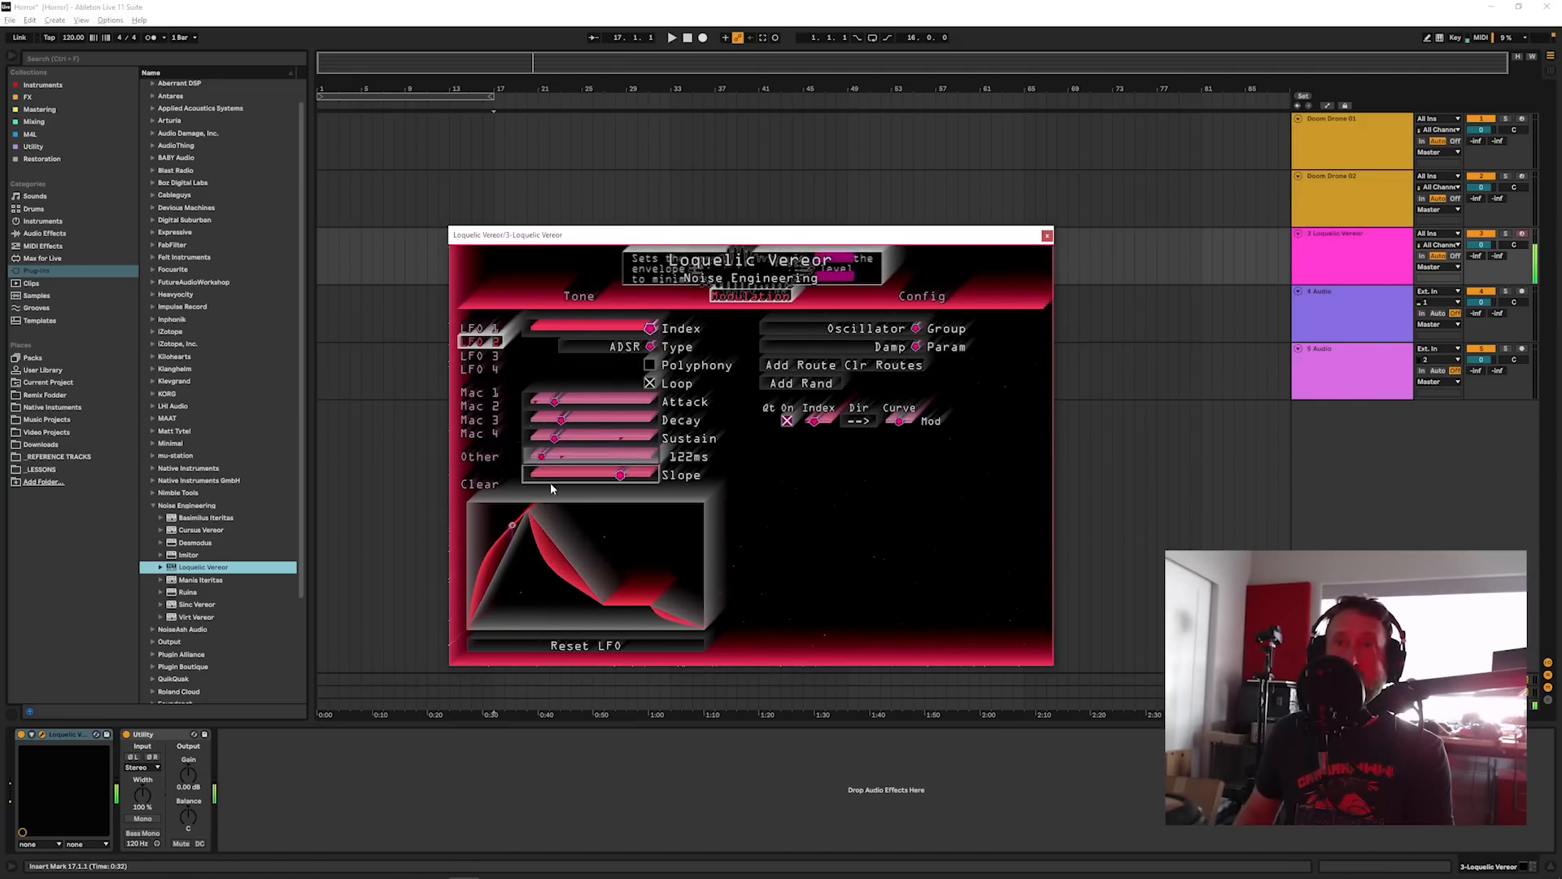
pyautogui.click(587, 298)
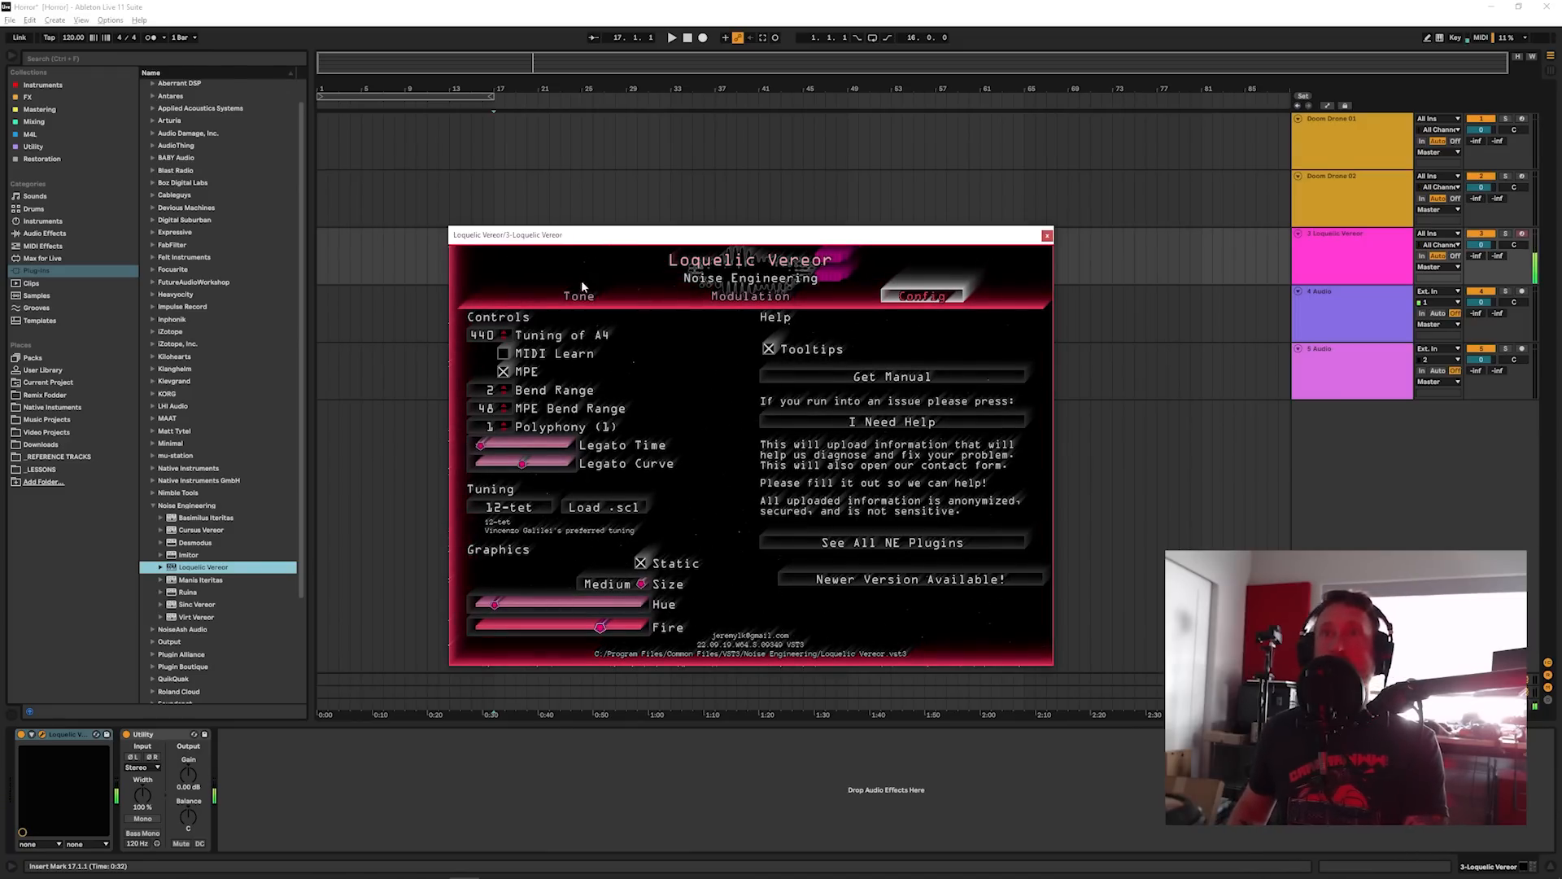
pyautogui.click(580, 293)
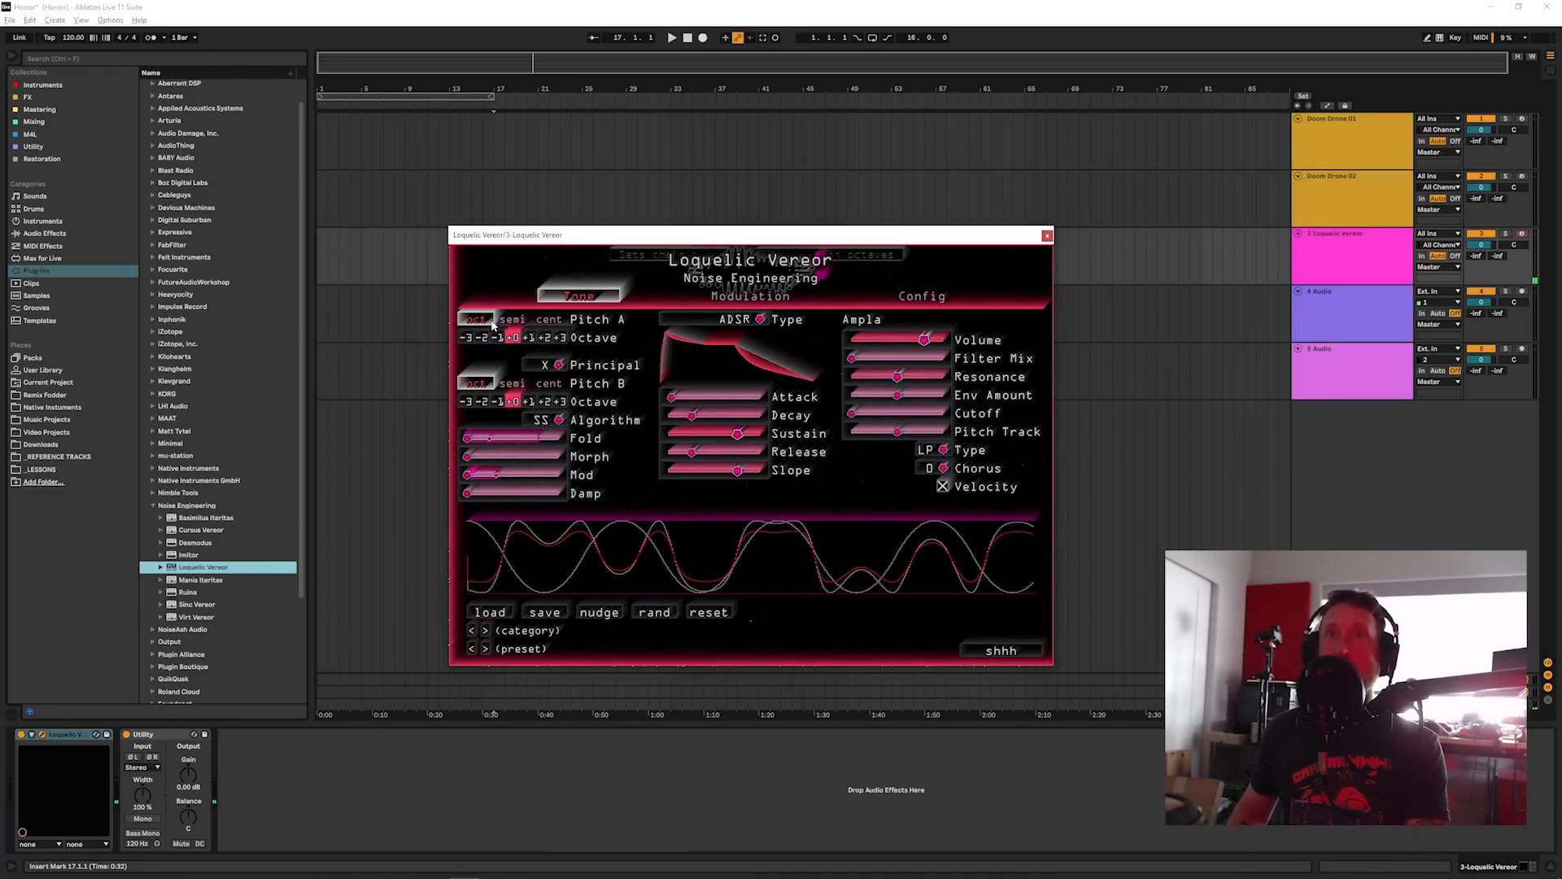
pyautogui.click(940, 297)
# Step: Route Loquelic Vereor's LFO 3 to Pitch A as a looping ADSR, with lower Sustain and Attack at about 258 ms
pyautogui.click(786, 299)
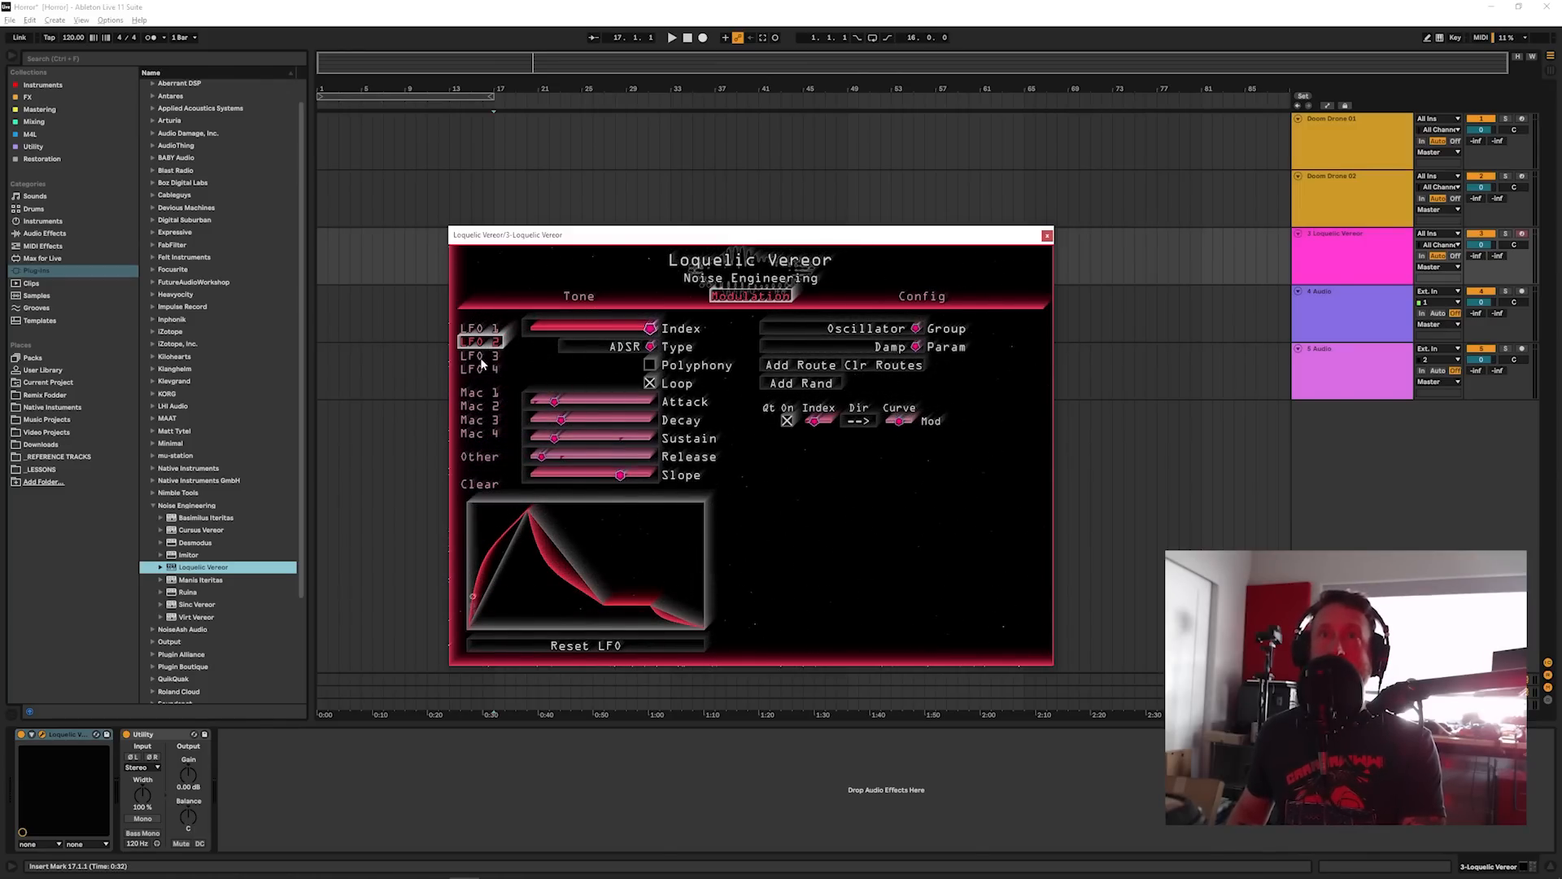
pyautogui.click(482, 356)
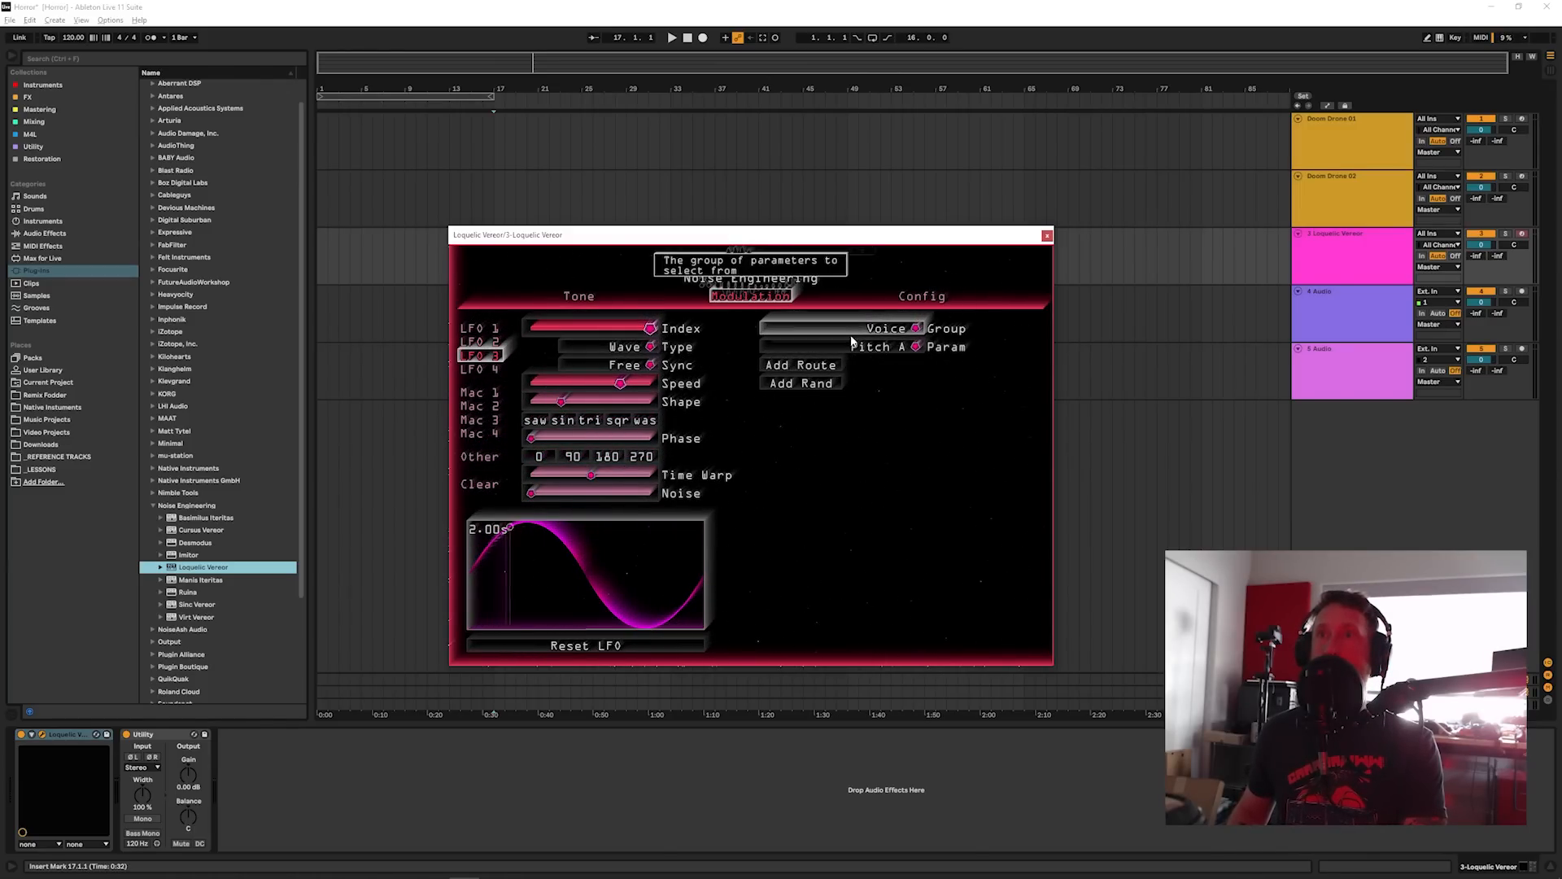
pyautogui.click(824, 366)
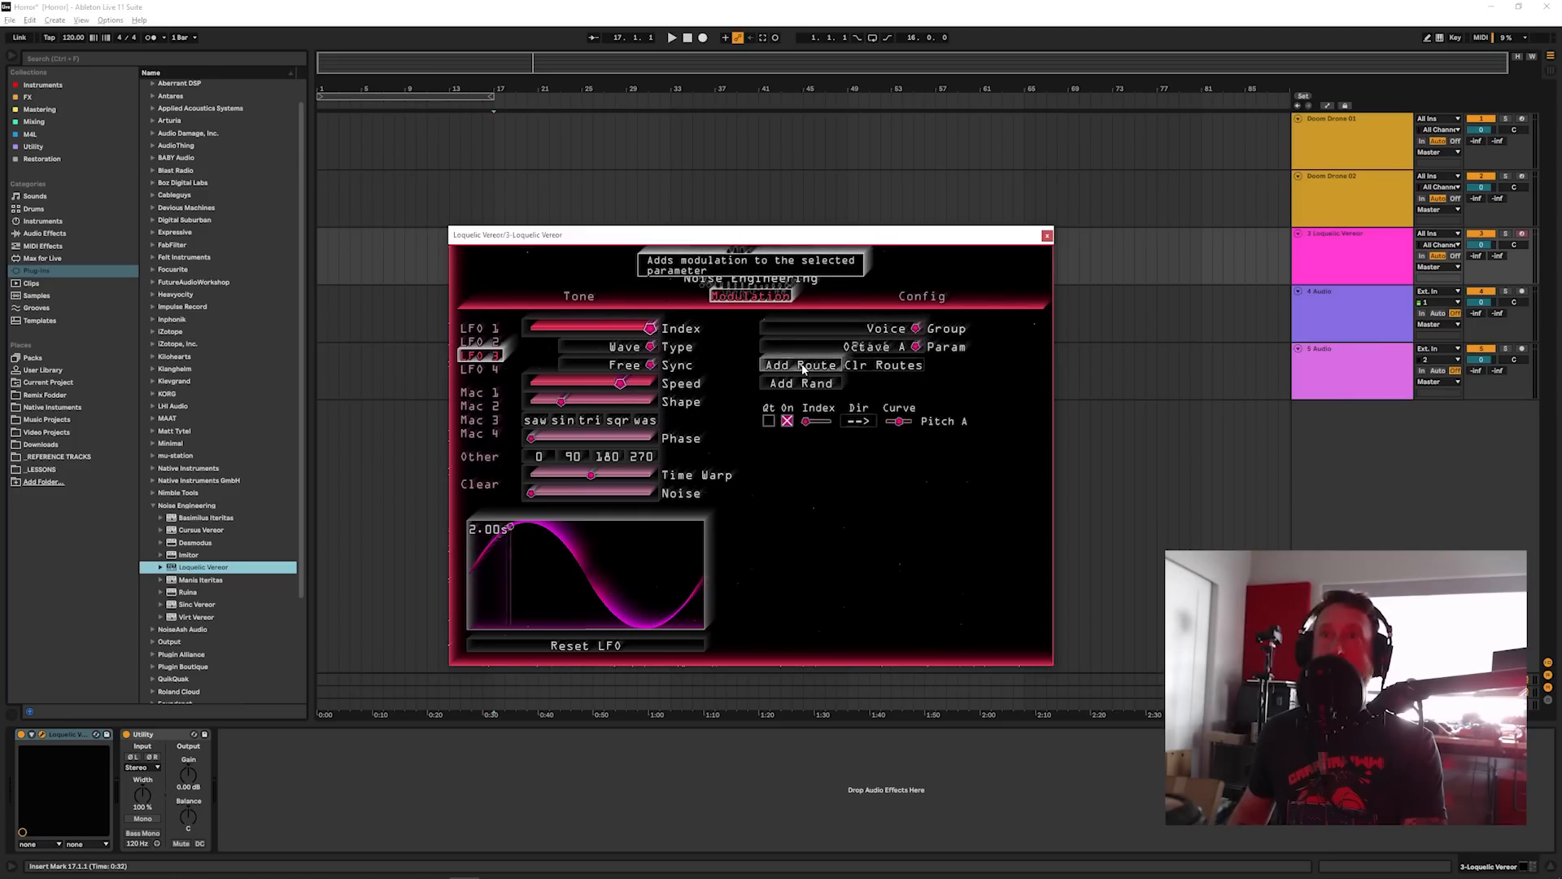
pyautogui.click(628, 348)
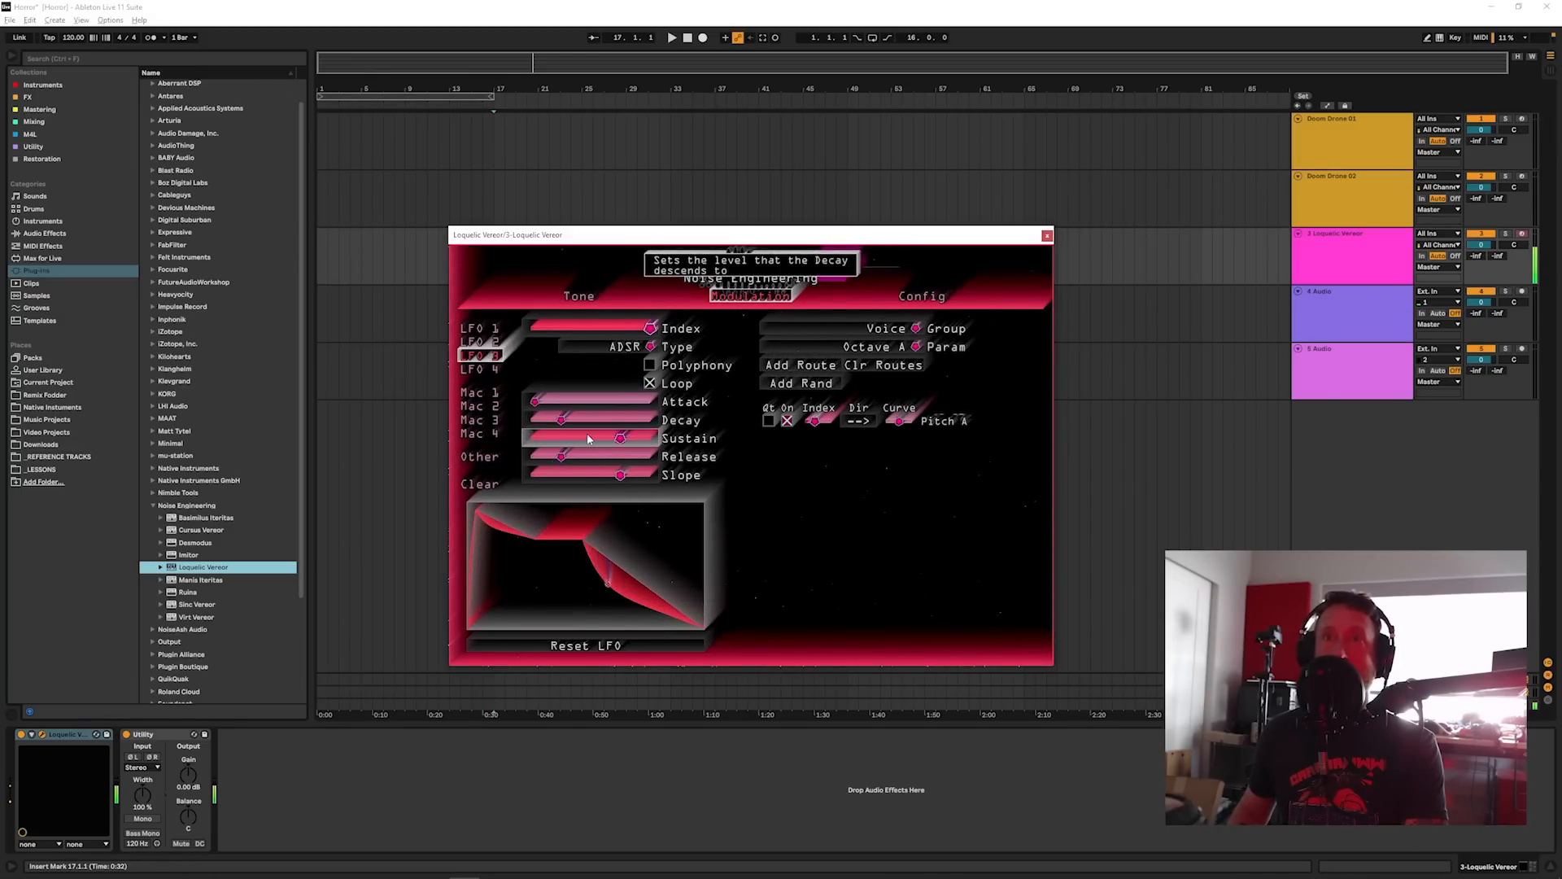
pyautogui.moveTo(587, 432); pyautogui.dragTo(552, 402)
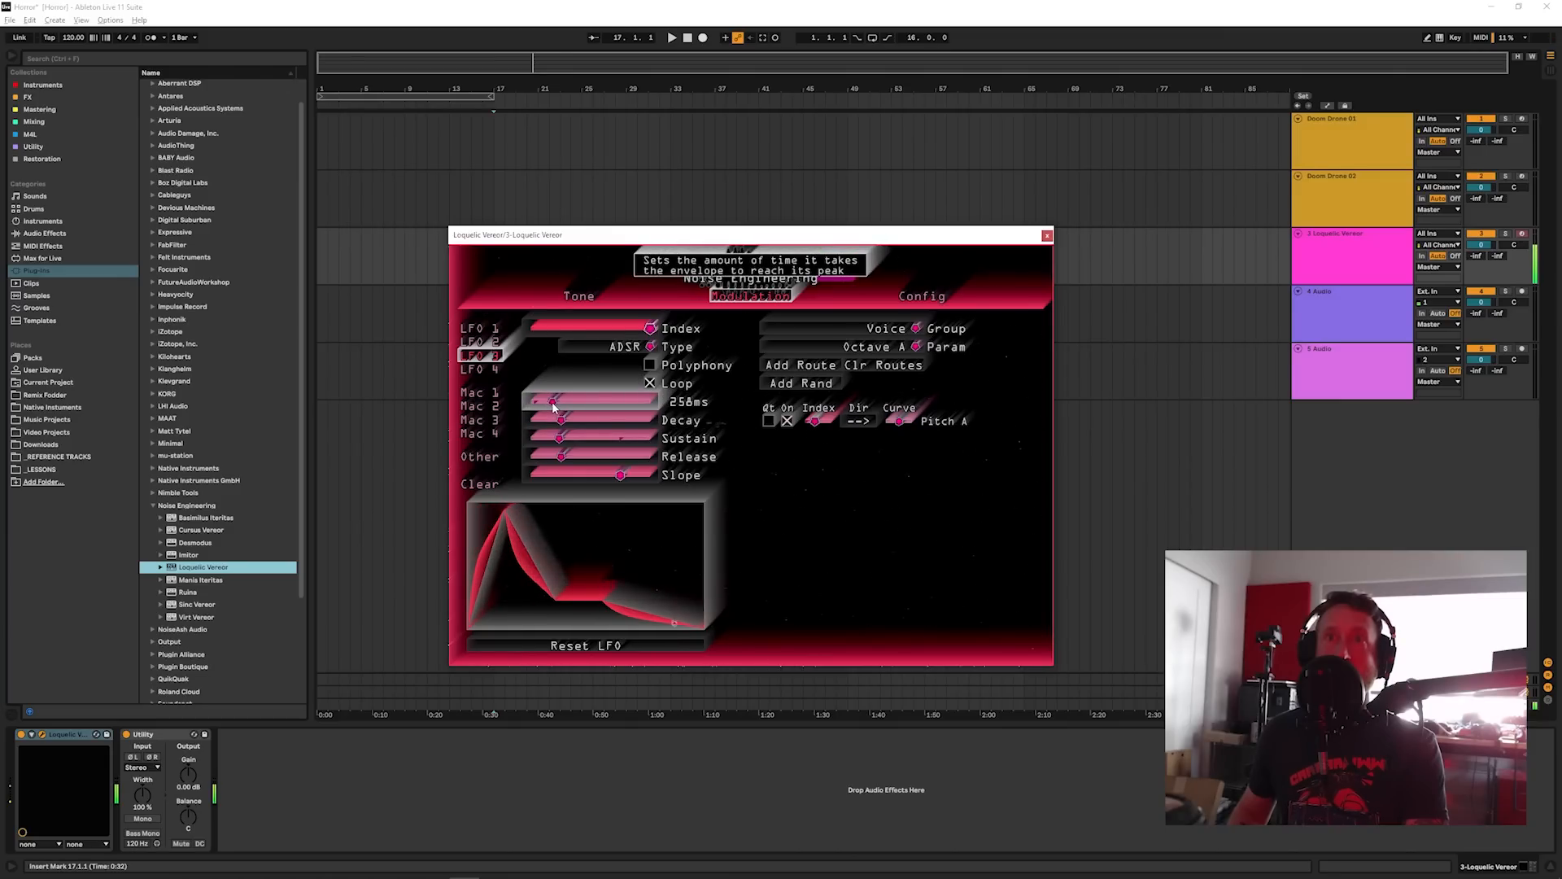
# Step: Slightly lengthen the Attack and lower the Sustain of Loquelic Vereor's amplitude envelope
pyautogui.click(579, 296)
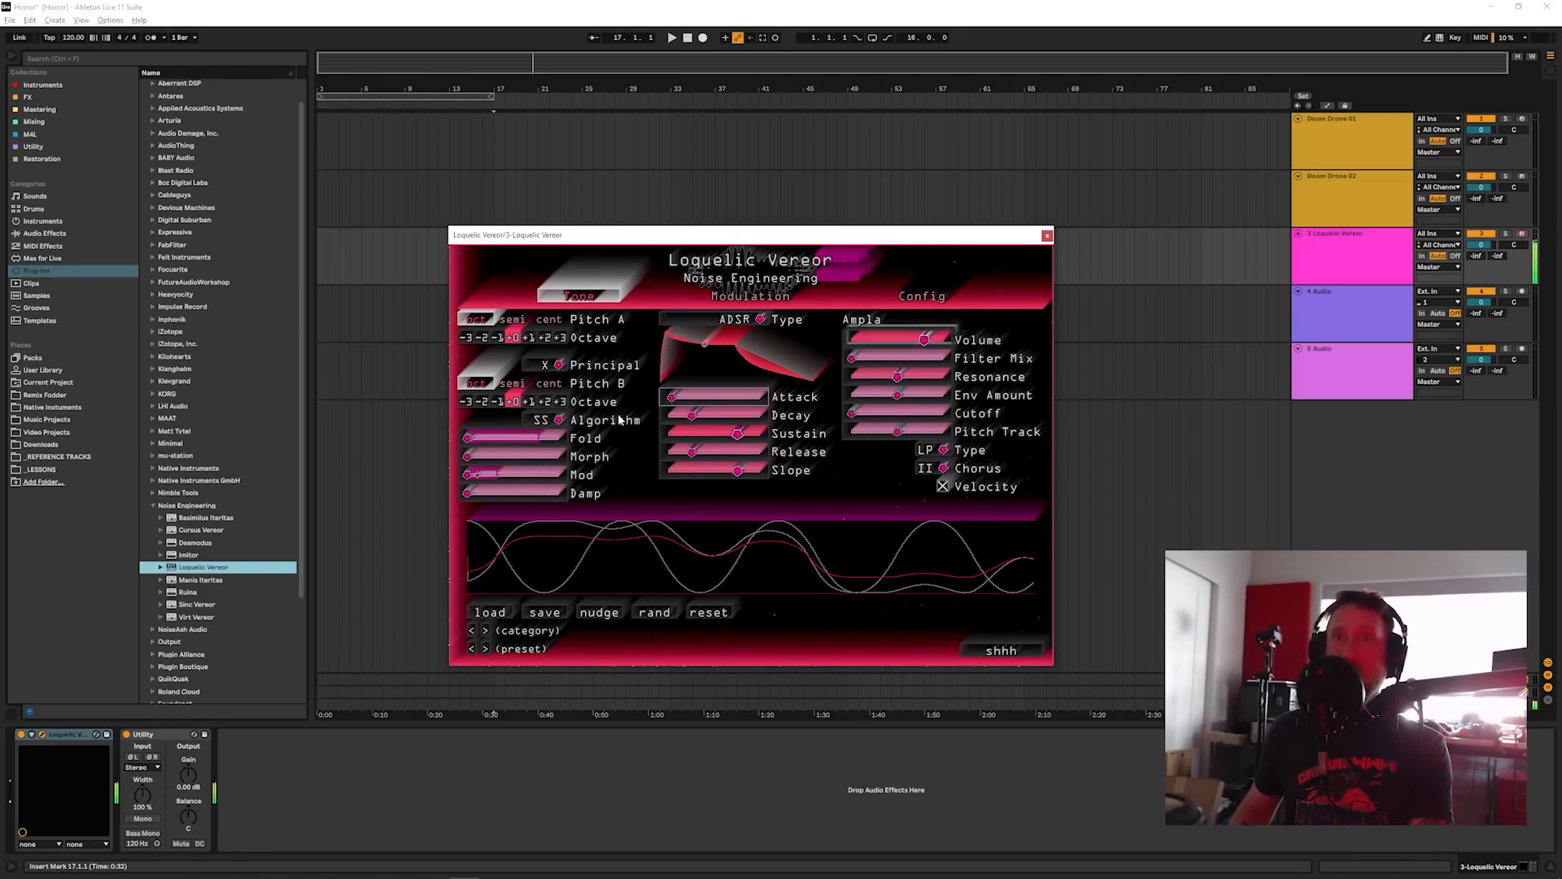
pyautogui.moveTo(716, 446); pyautogui.dragTo(687, 437)
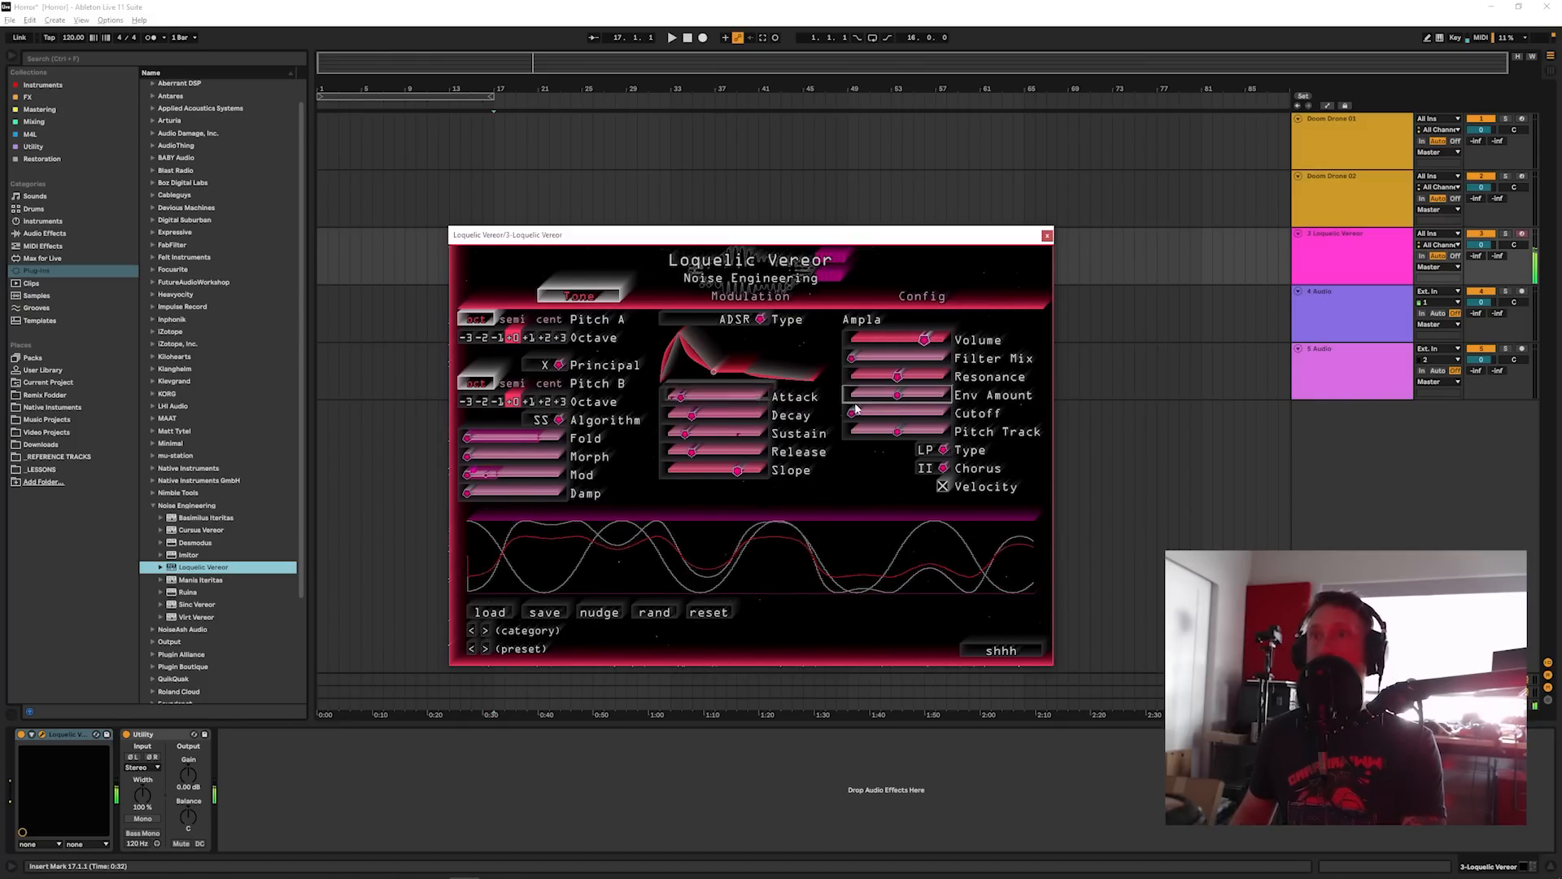
pyautogui.click(767, 296)
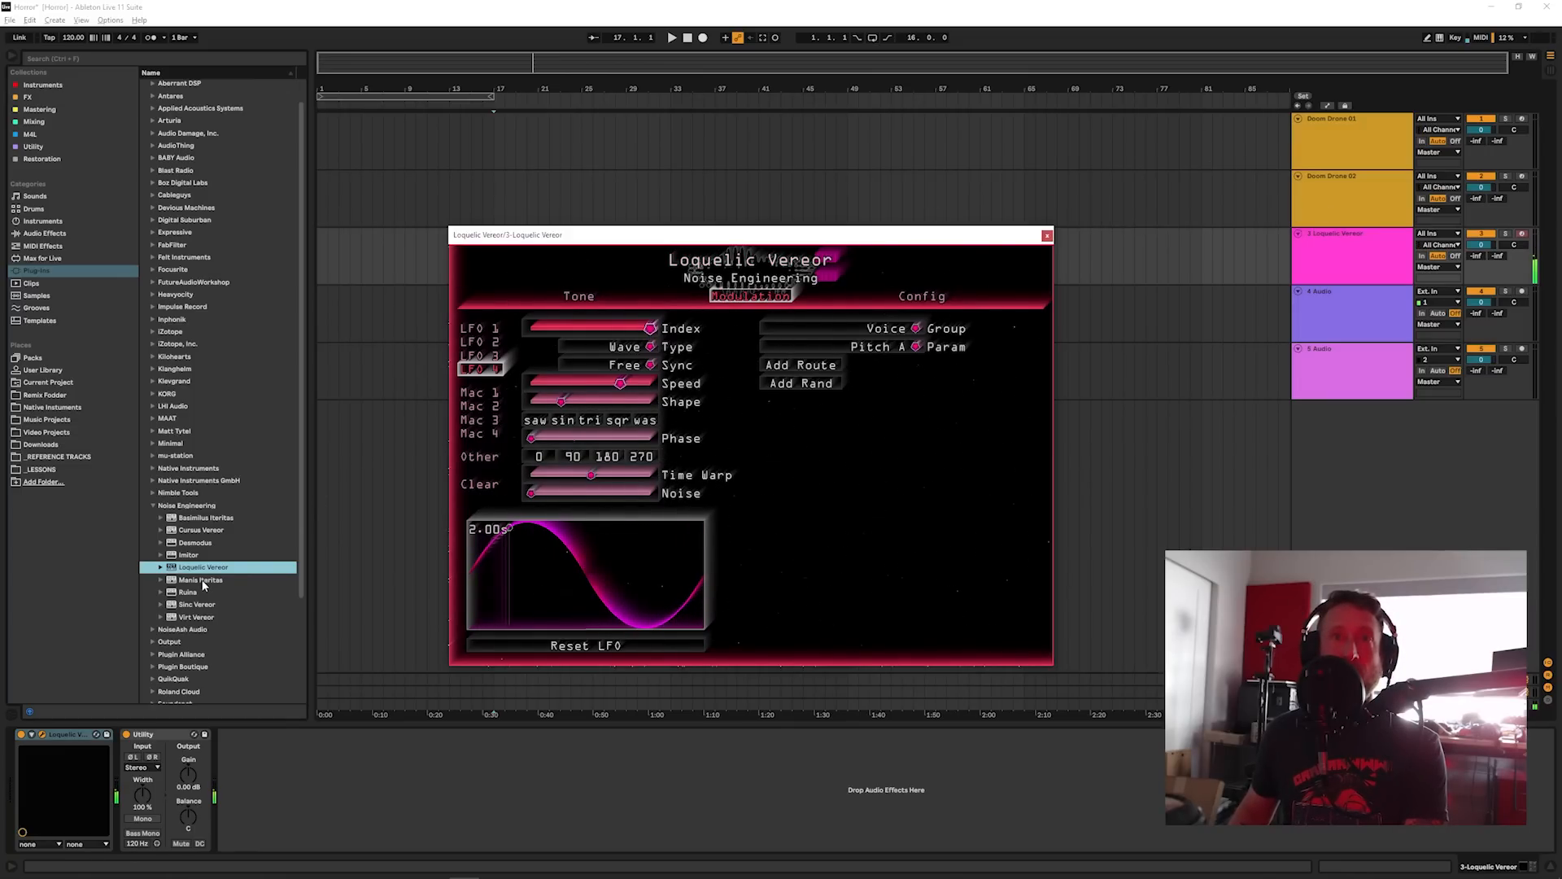
# Step: Add Desmodus after Loquelic Vereor on the track and bring up Loquelic Vereor's modulation settings
pyautogui.doubleClick(196, 542)
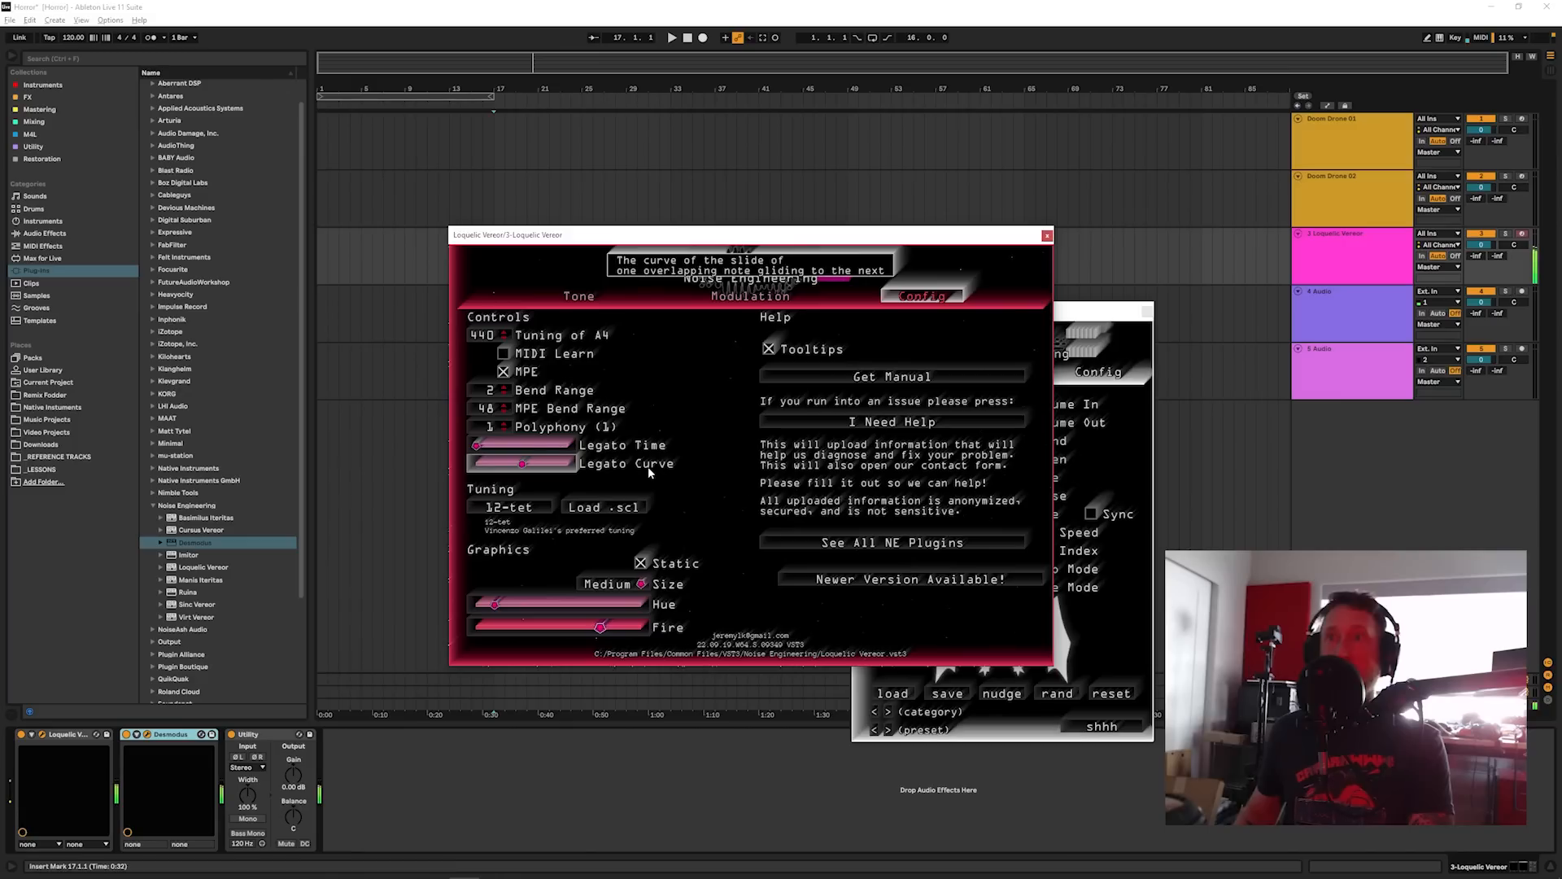
pyautogui.click(579, 296)
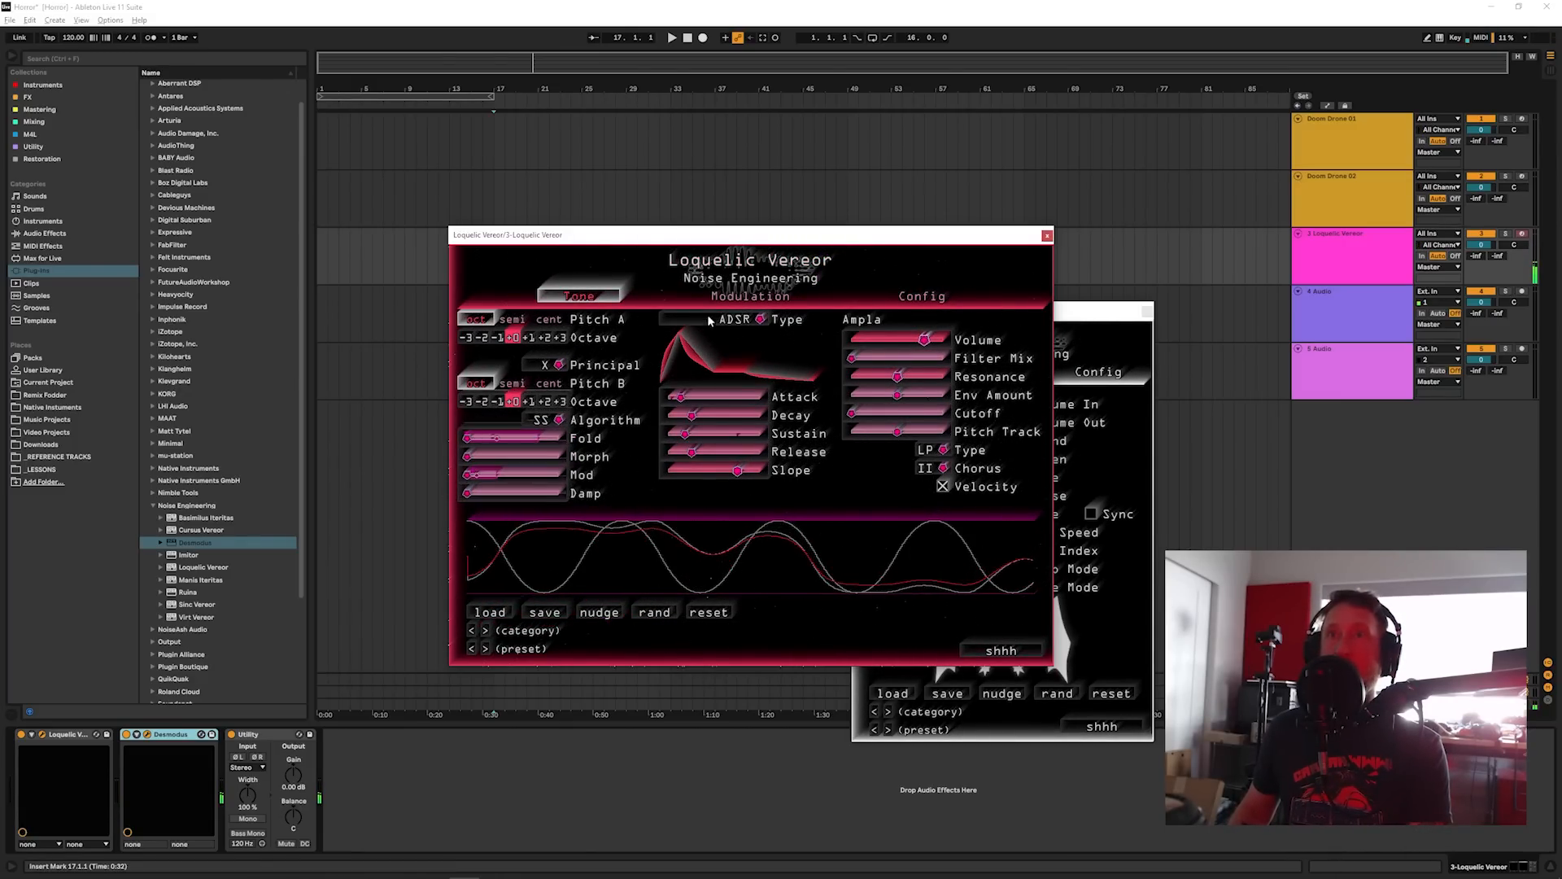
pyautogui.click(741, 296)
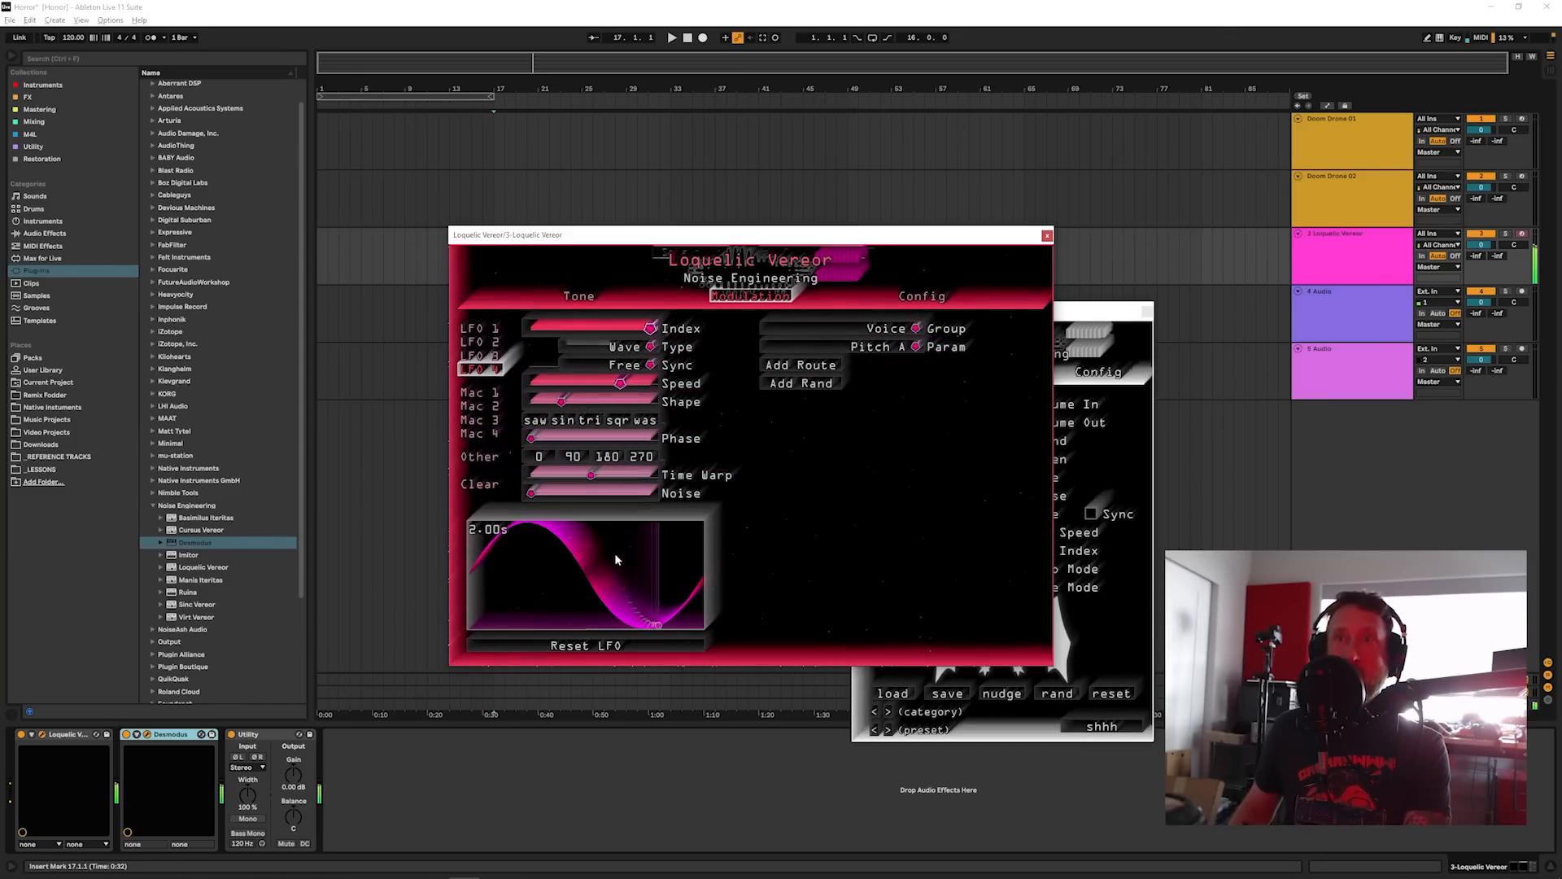
# Step: Set the Attack of Loquelic Vereor's LFO 1 and LFO 2 to 0 ms and turn off looping for LFO 2
pyautogui.click(480, 327)
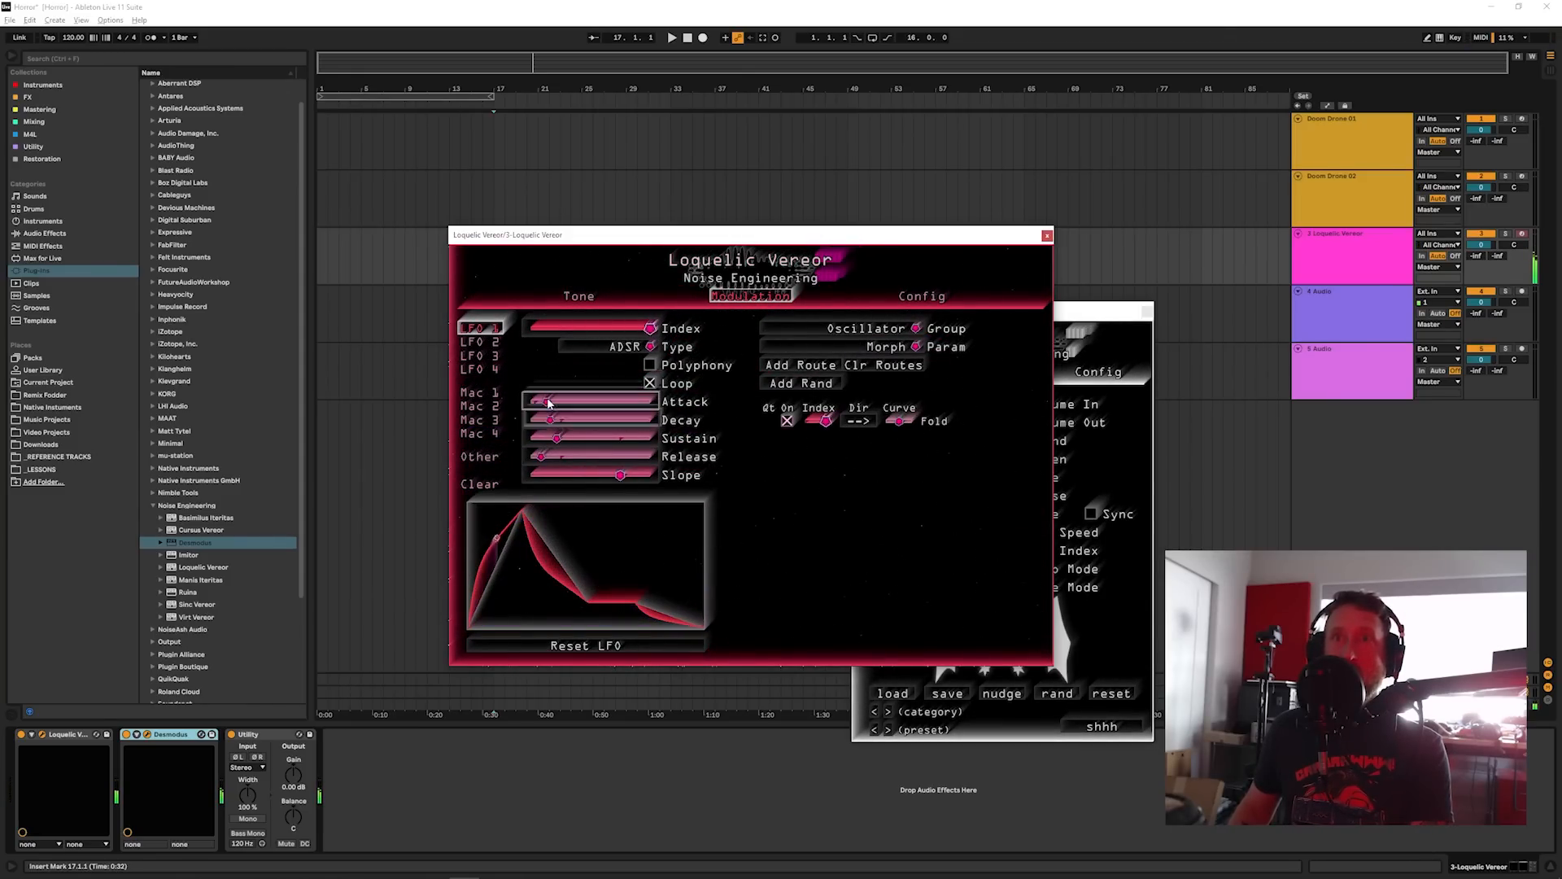
pyautogui.moveTo(547, 402); pyautogui.dragTo(531, 402)
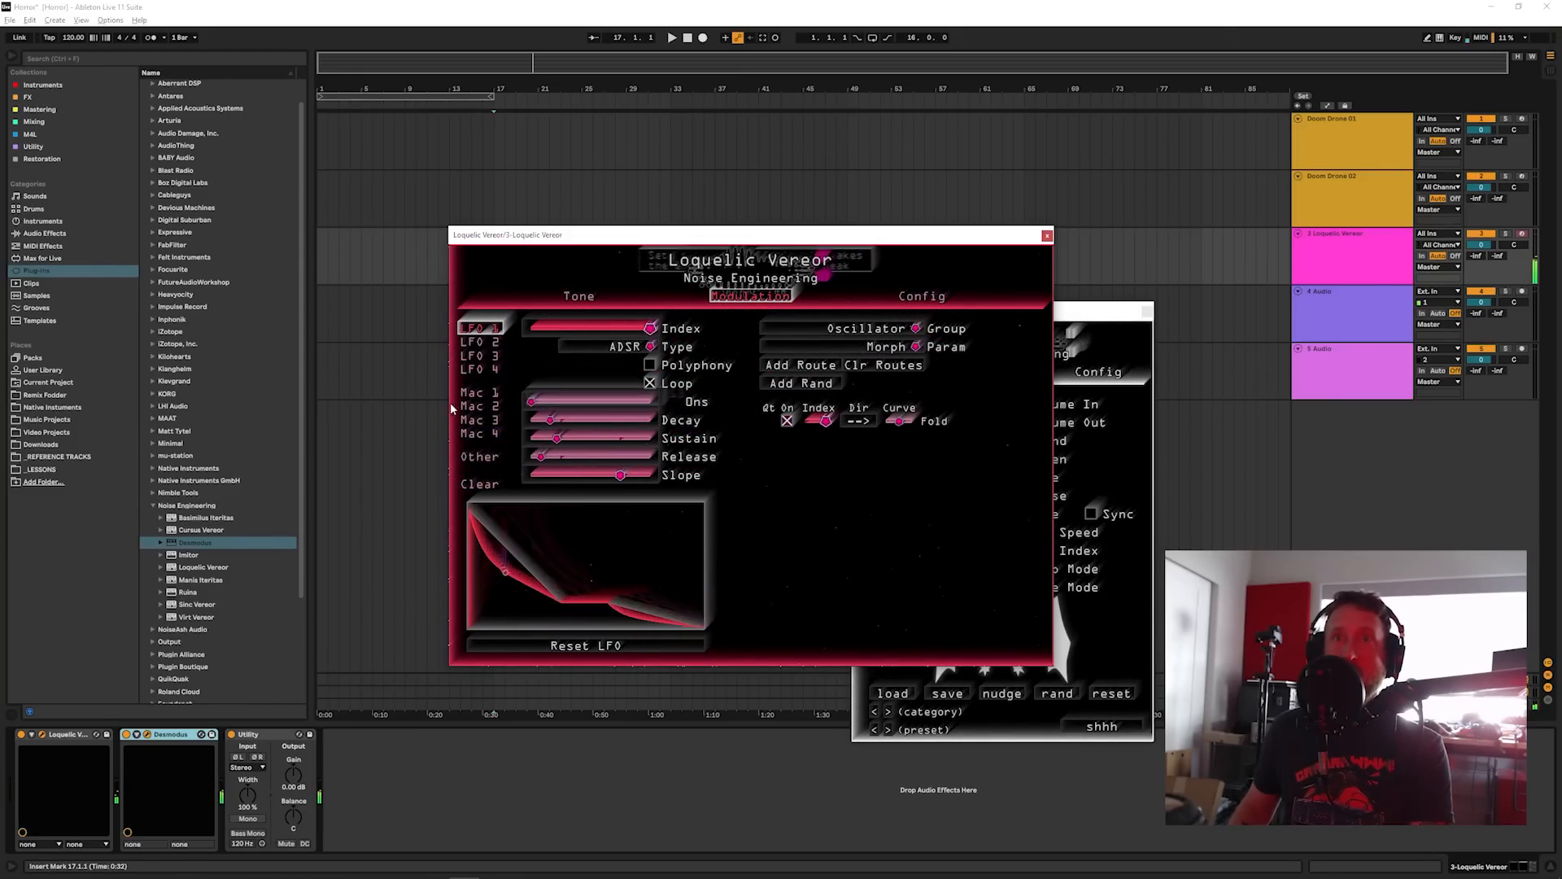
pyautogui.click(491, 342)
pyautogui.moveTo(553, 402); pyautogui.dragTo(531, 402)
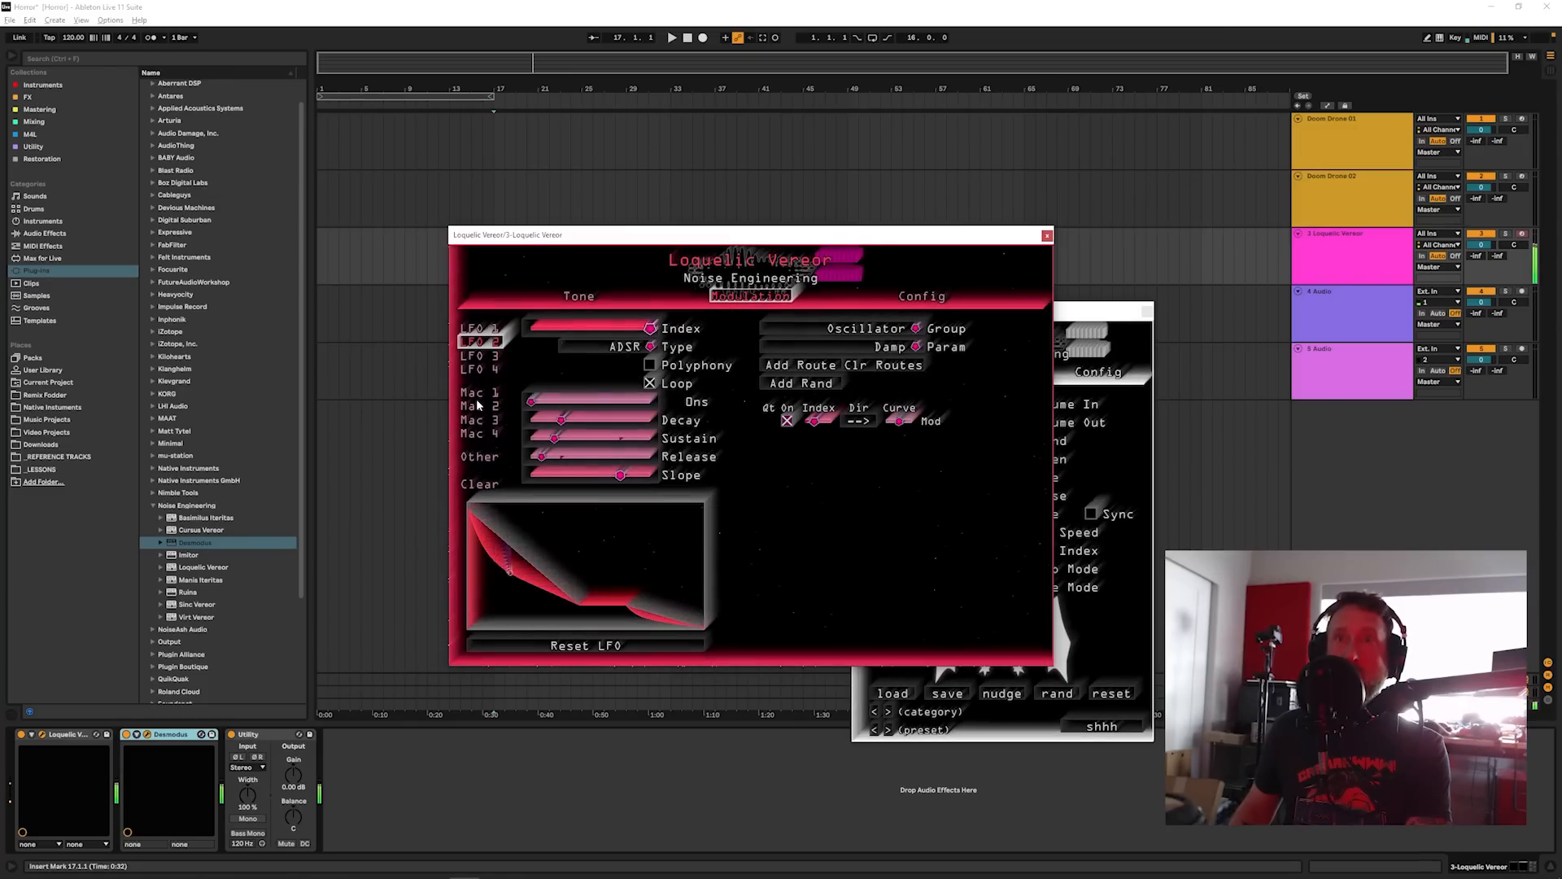
pyautogui.click(650, 383)
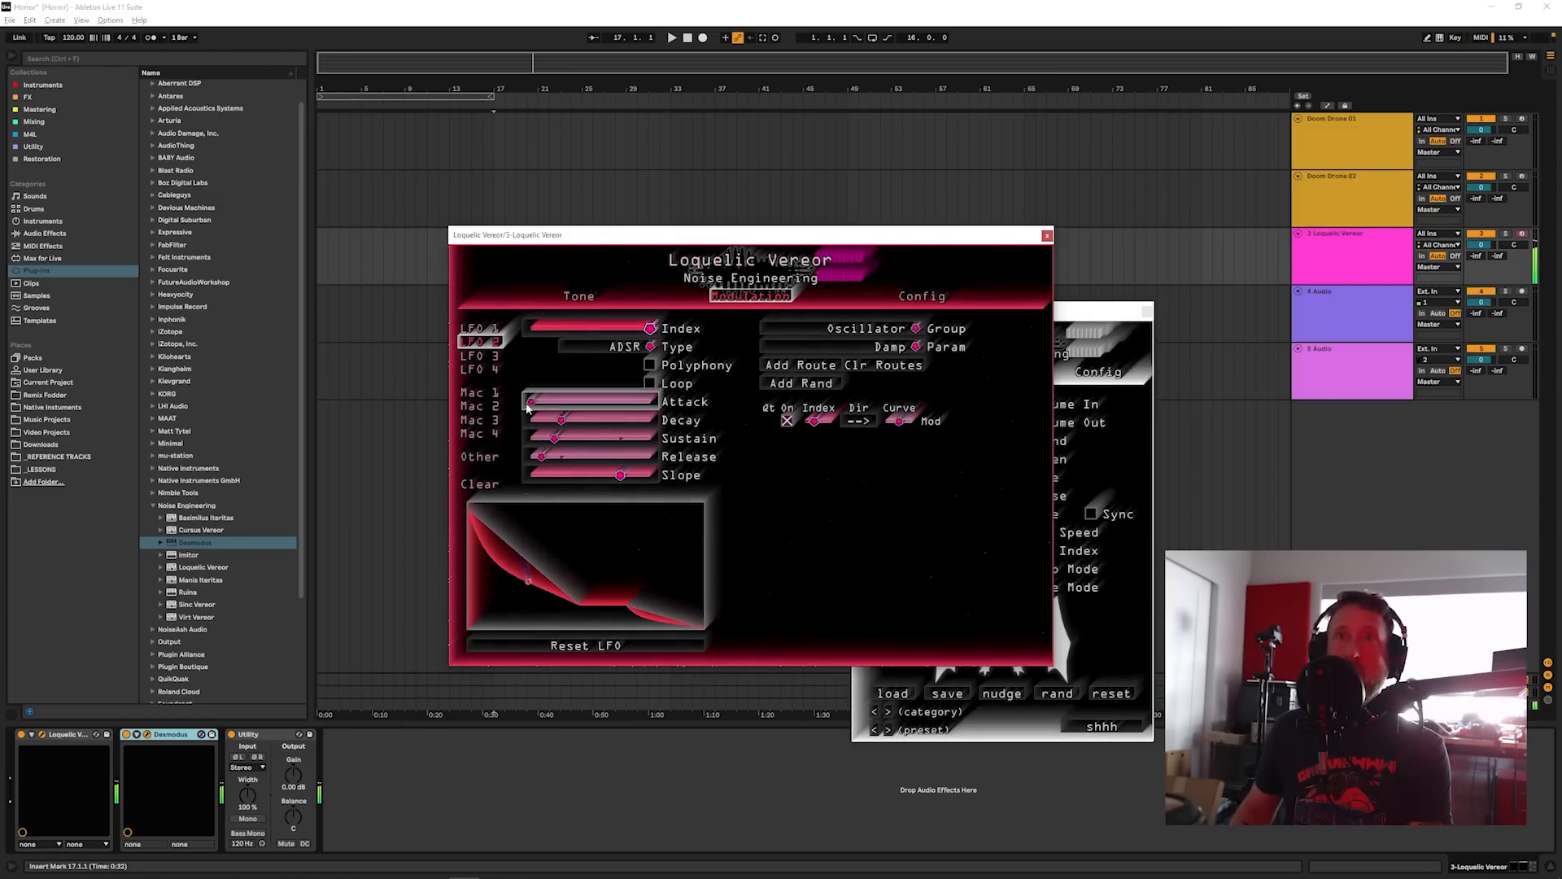
pyautogui.click(578, 296)
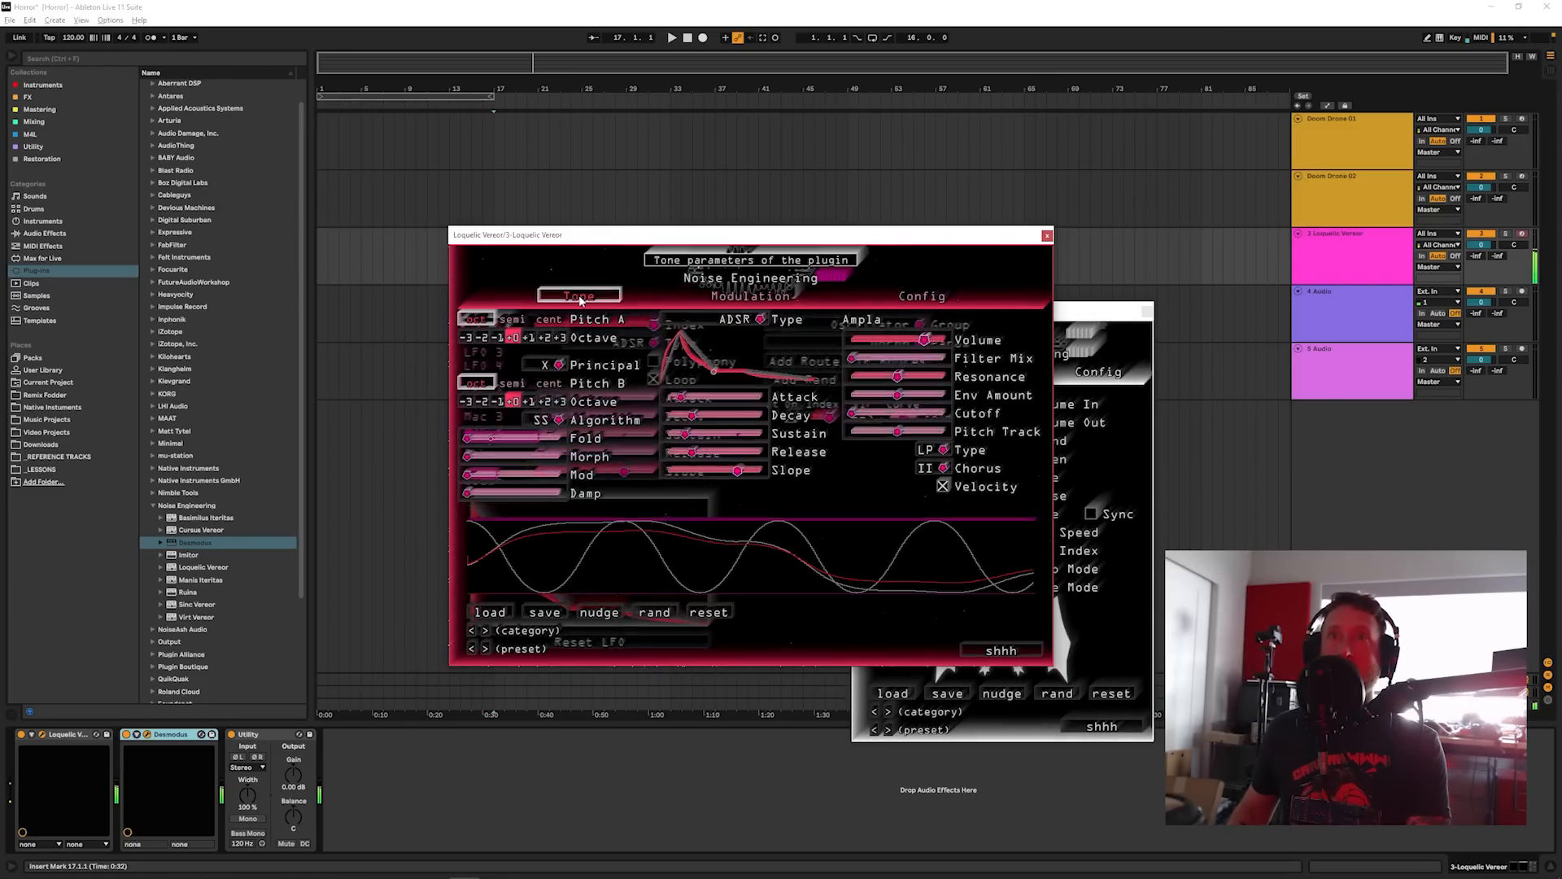
pyautogui.click(734, 297)
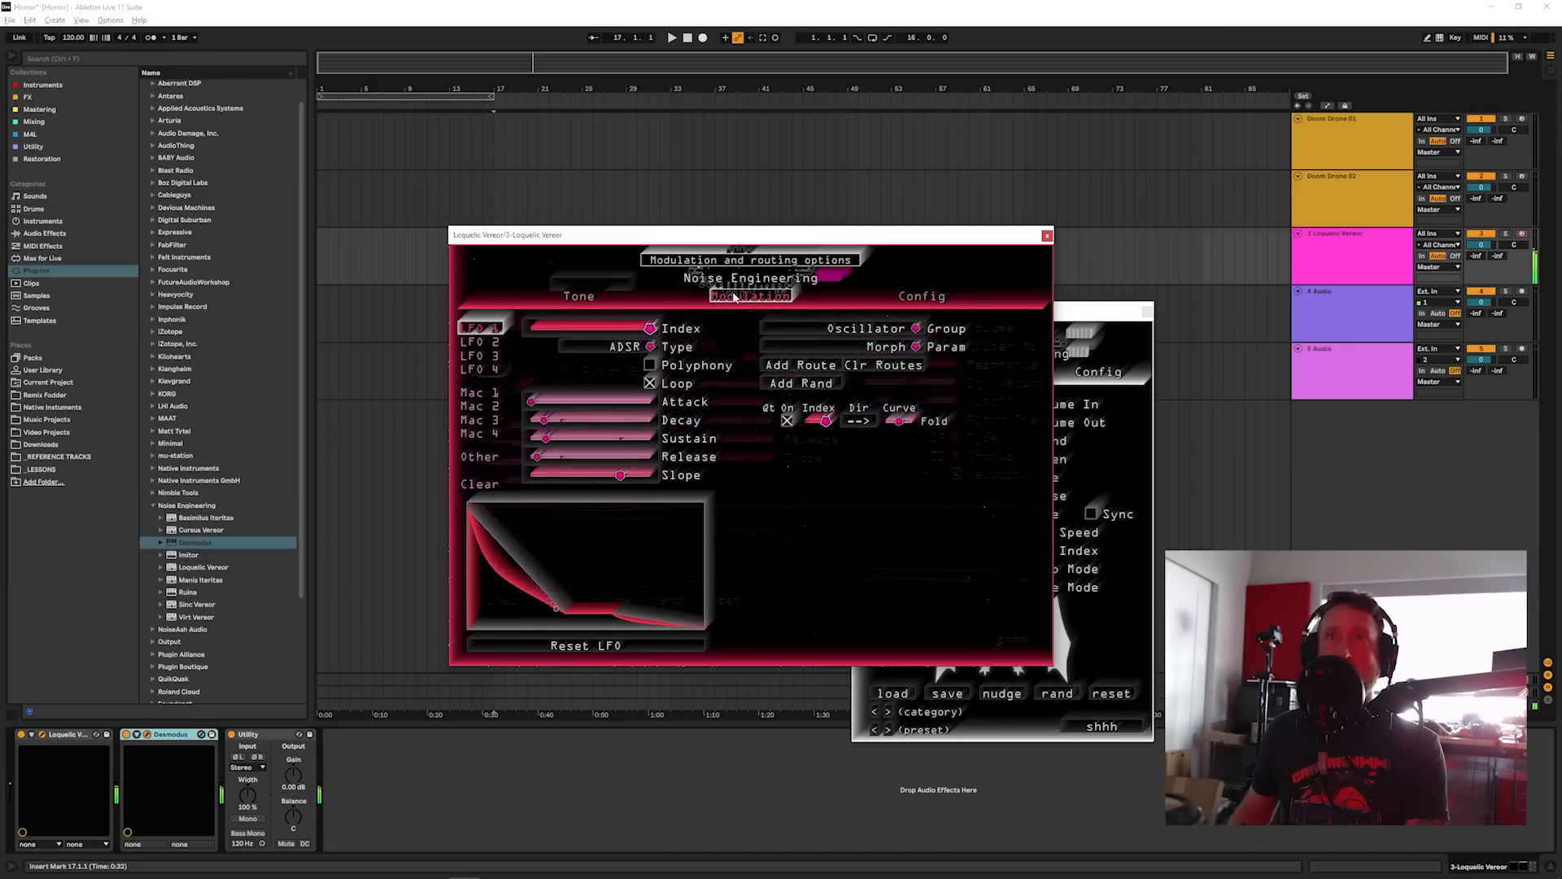
# Step: Route Loquelic Vereor's LFO 4 to Pitch B and raise its Shape to maximum
pyautogui.click(493, 356)
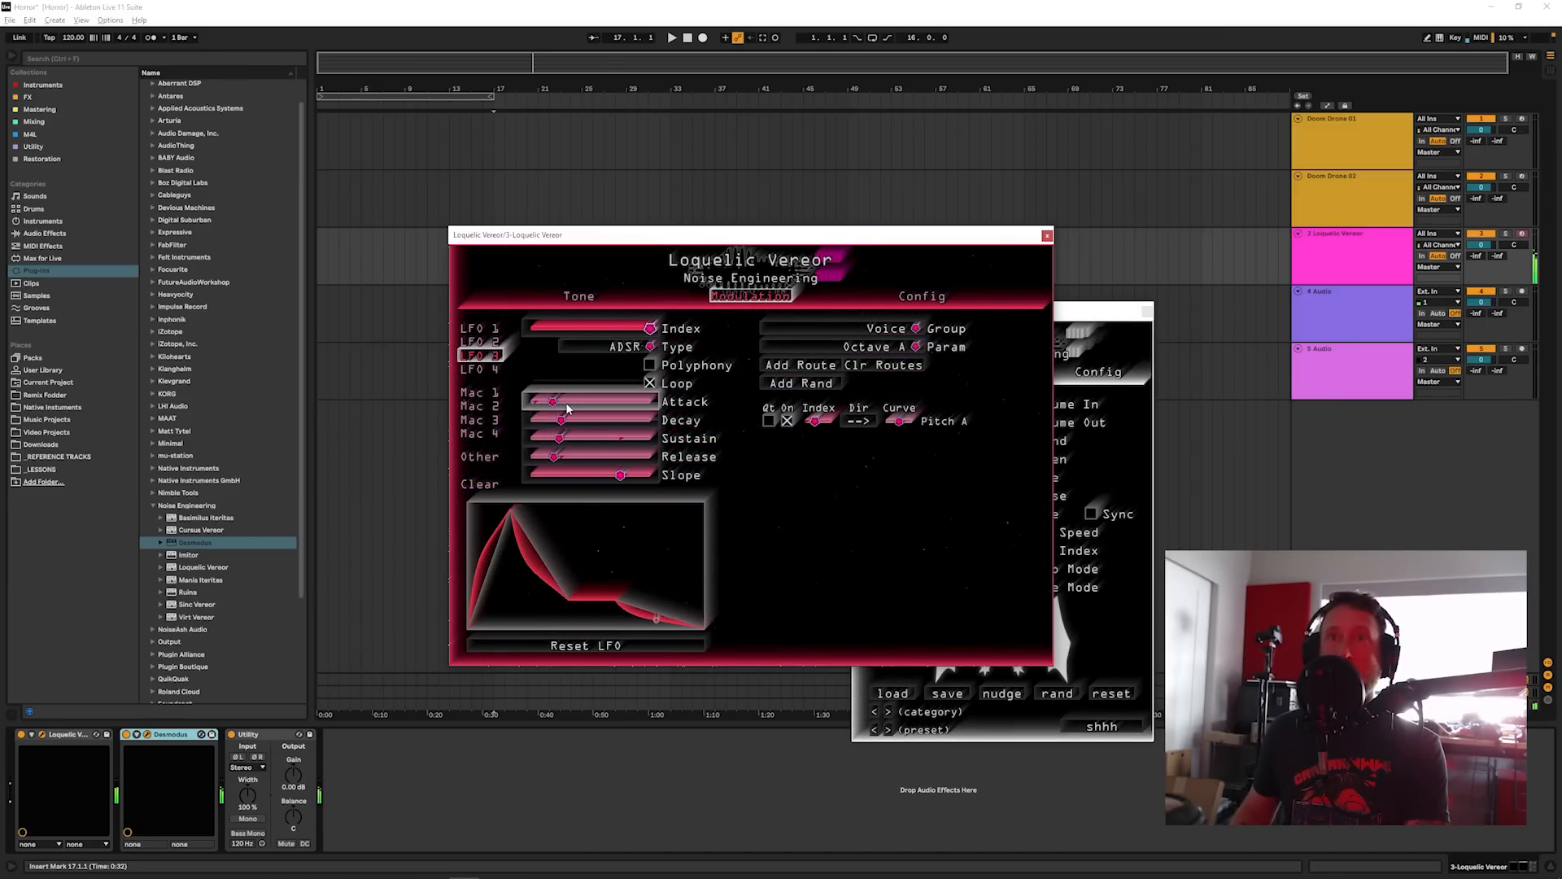
pyautogui.click(486, 369)
pyautogui.click(875, 348)
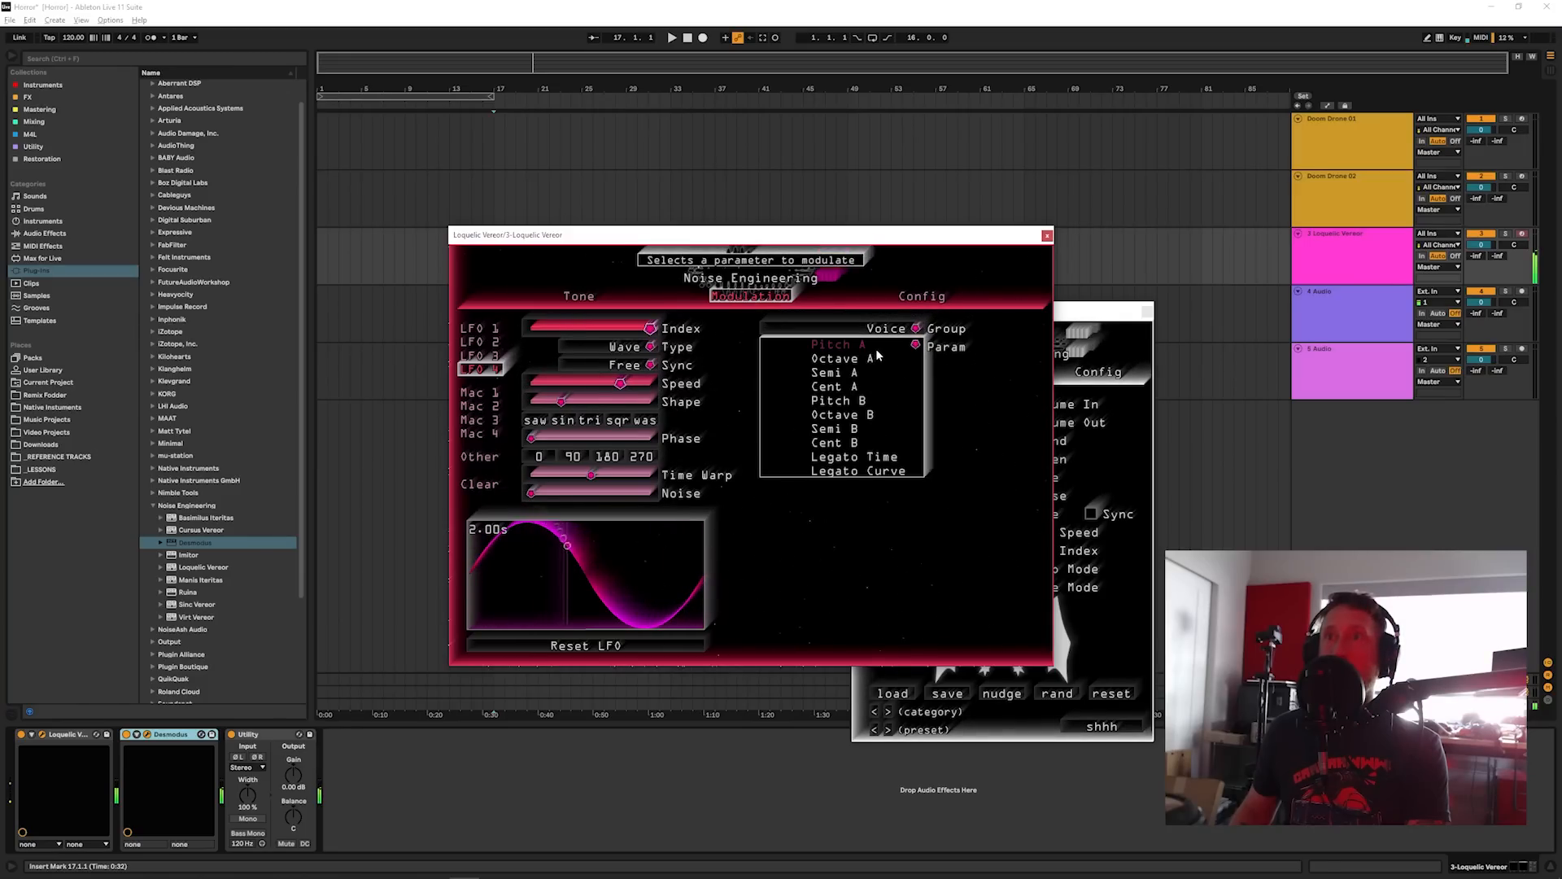
pyautogui.click(838, 399)
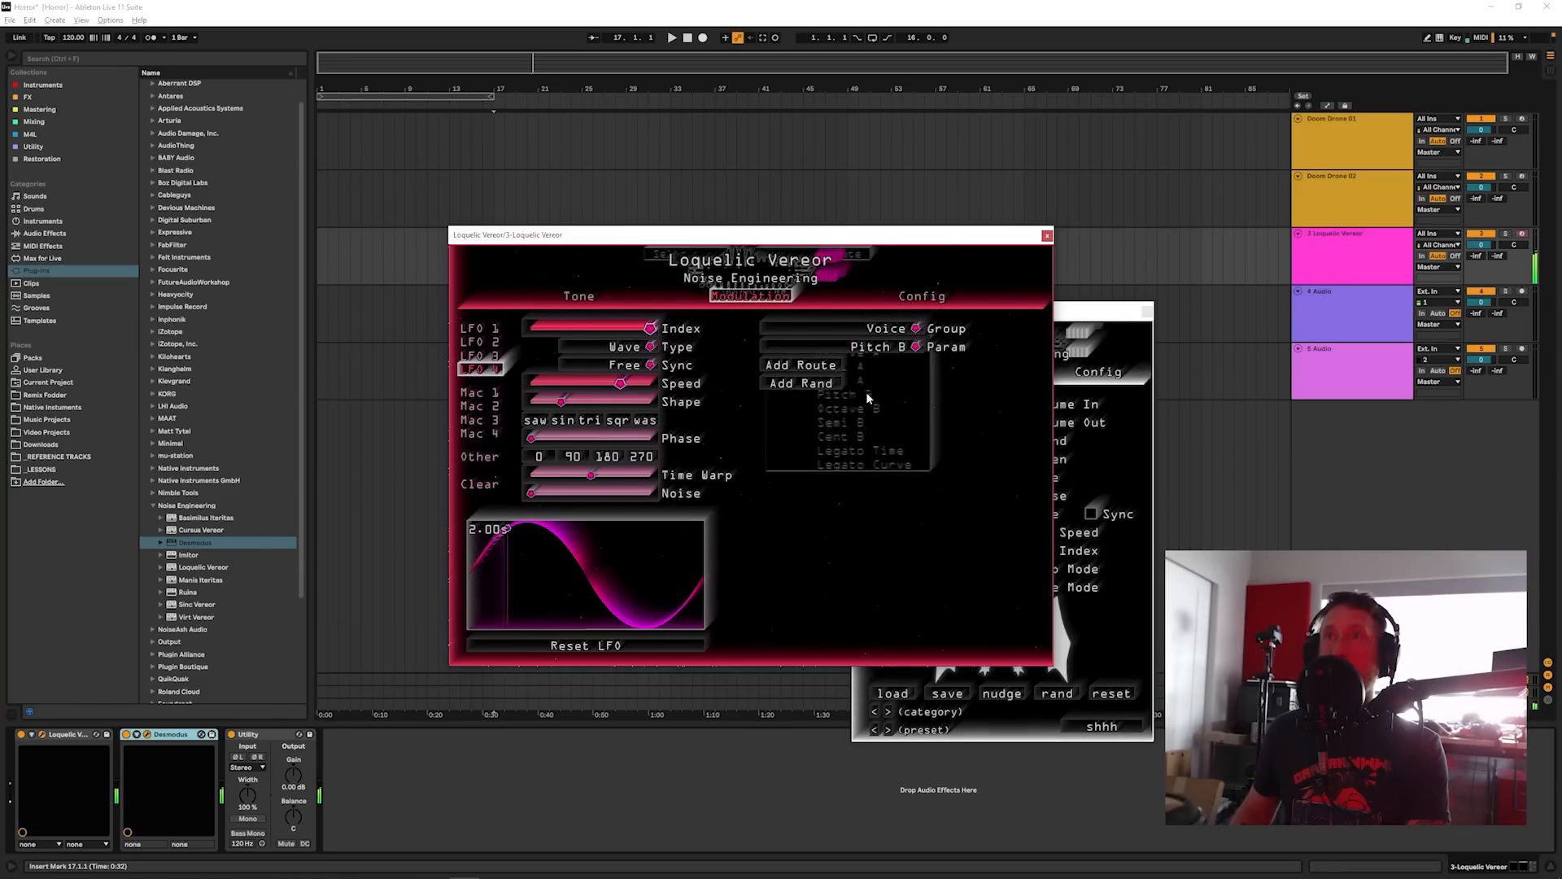
pyautogui.click(793, 365)
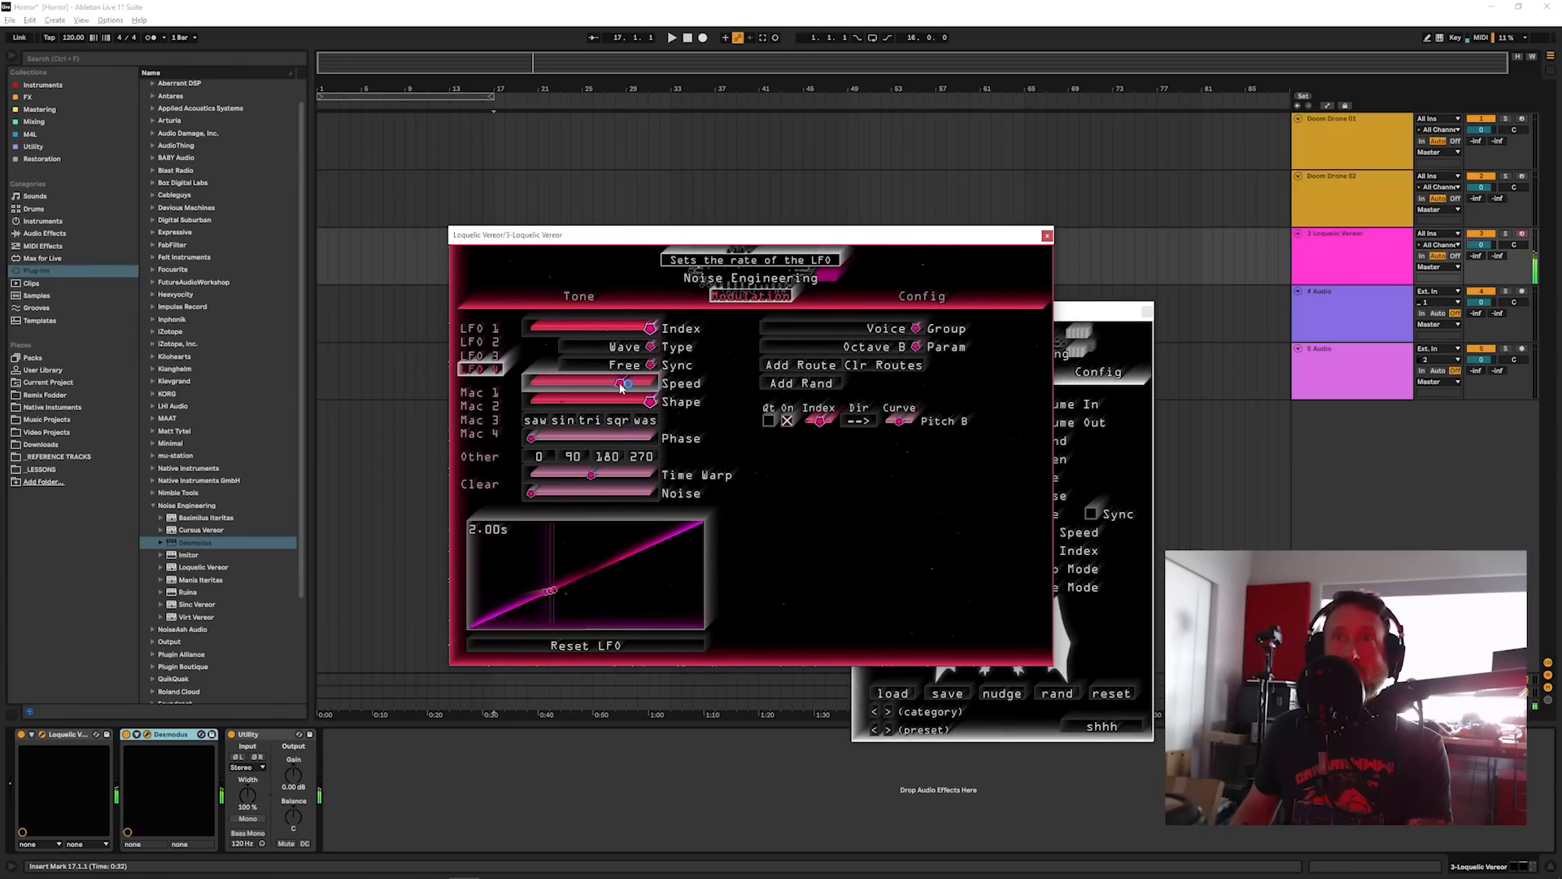
# Step: Set Loquelic Vereor's Principal to X and Pitch B's Octave to +1, with Pitch B stepping in octaves
pyautogui.click(579, 296)
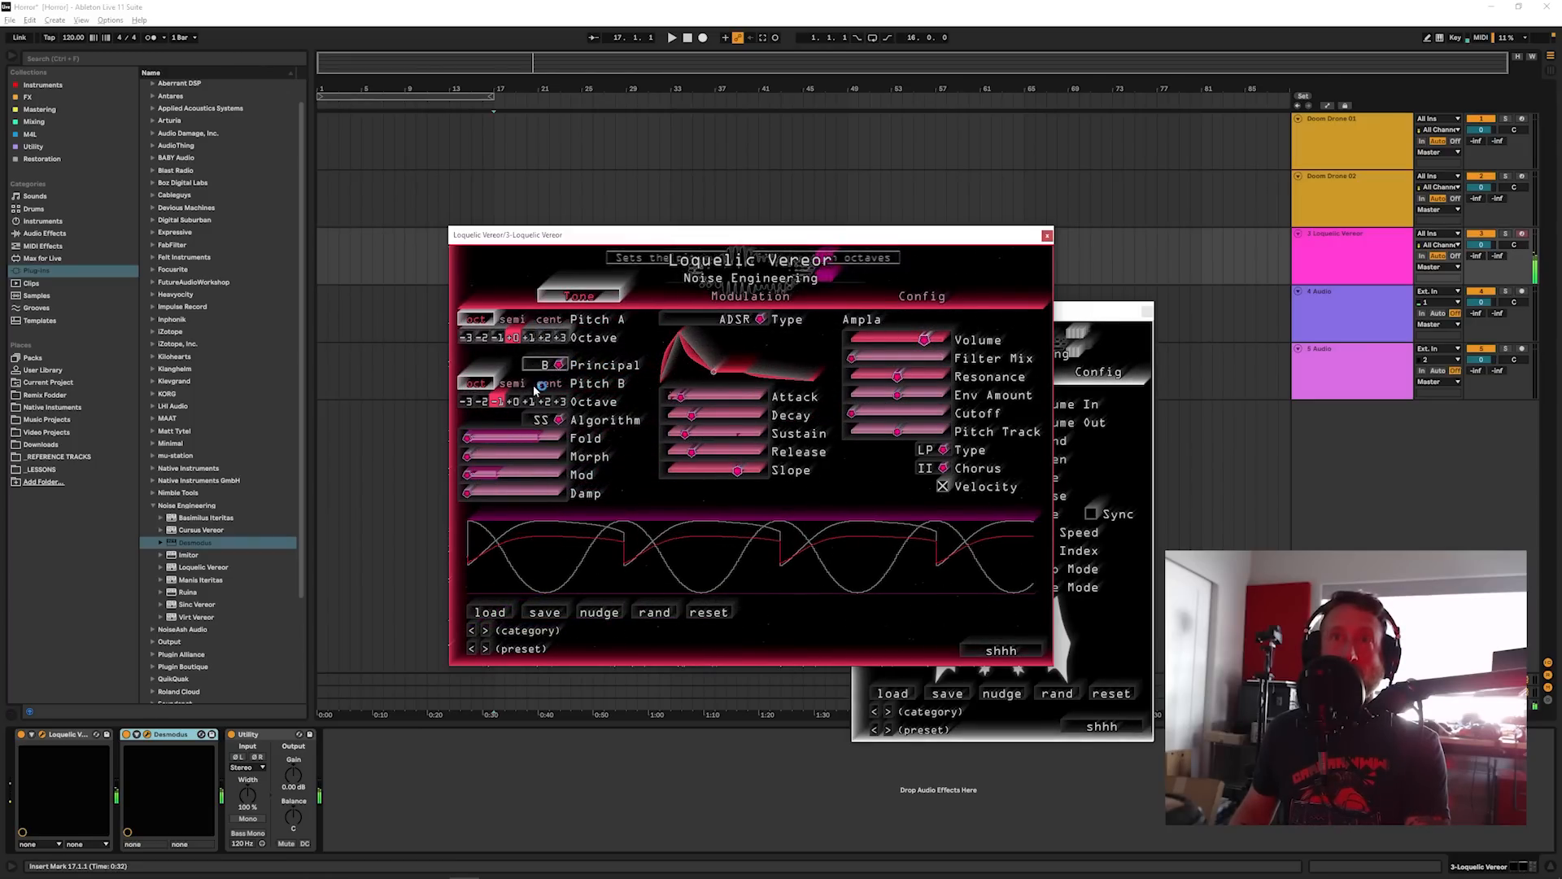
pyautogui.click(485, 383)
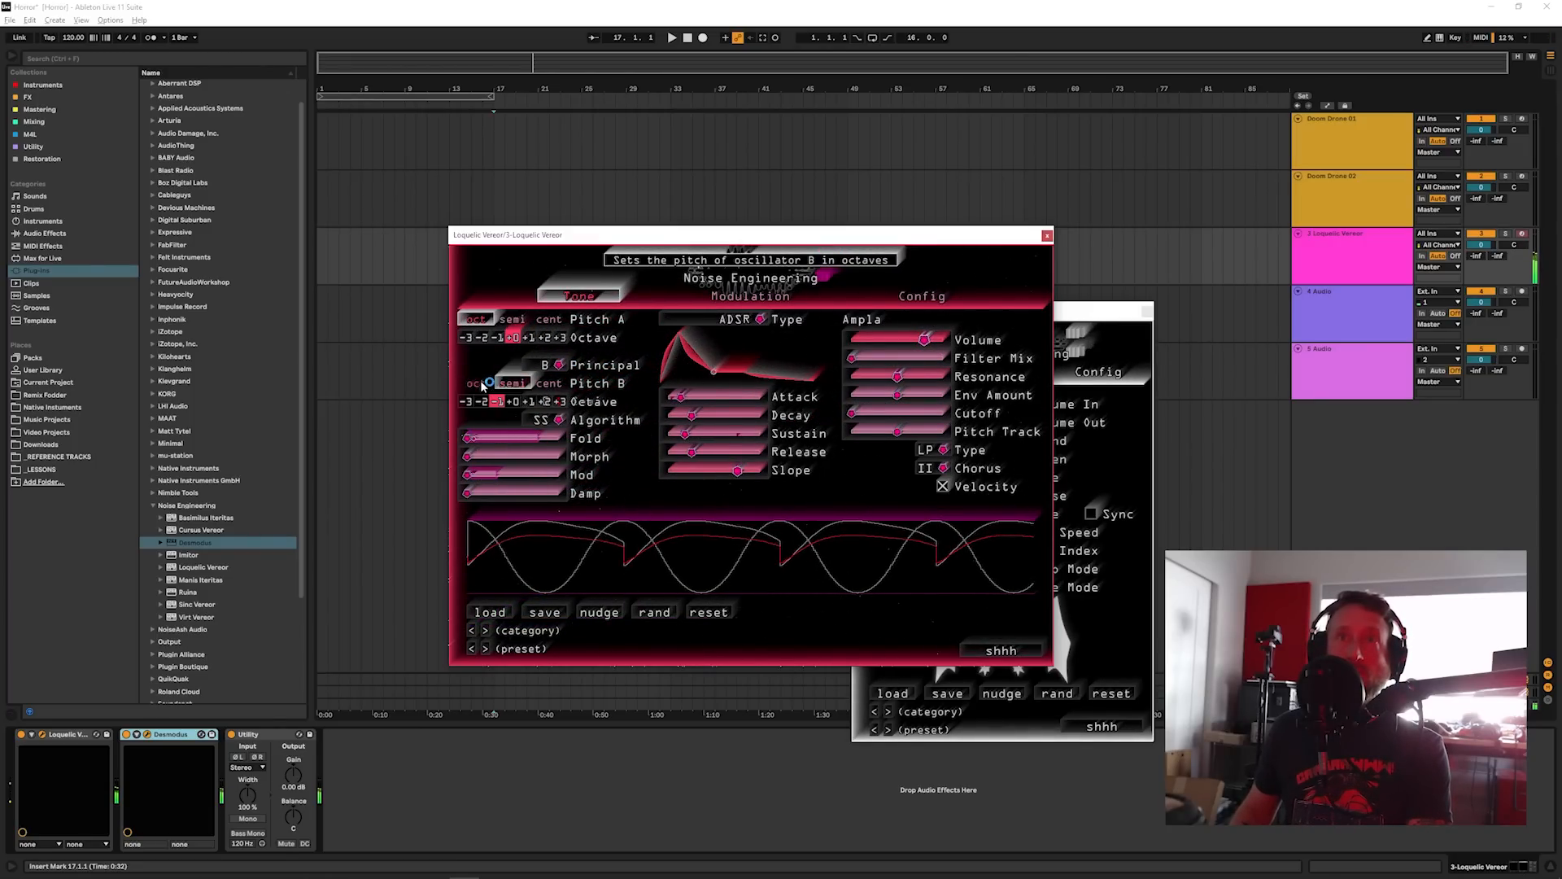
pyautogui.click(561, 365)
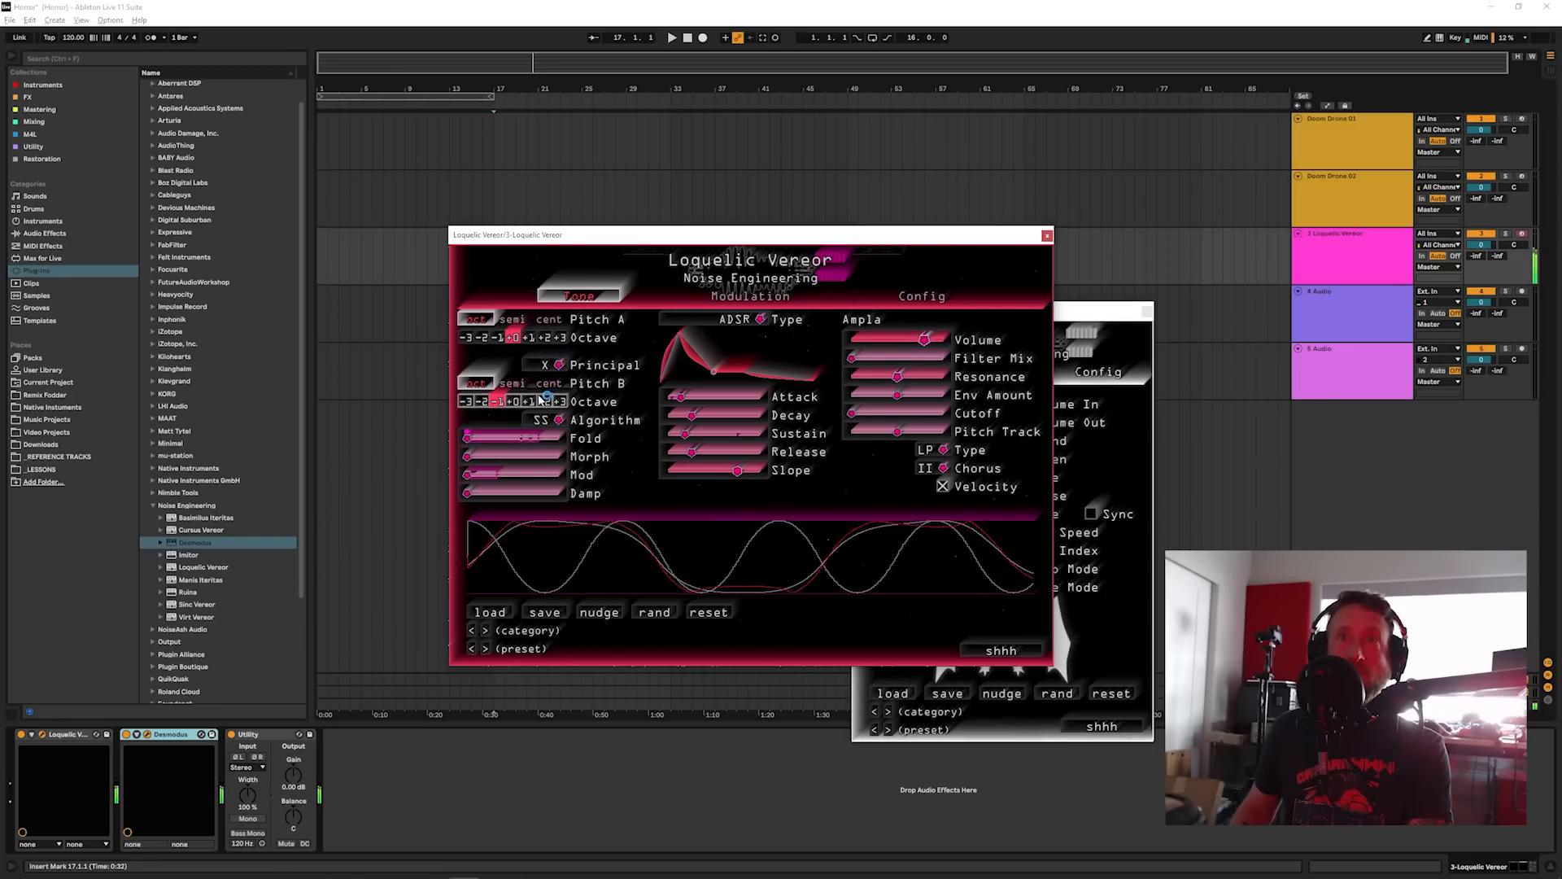
pyautogui.click(528, 402)
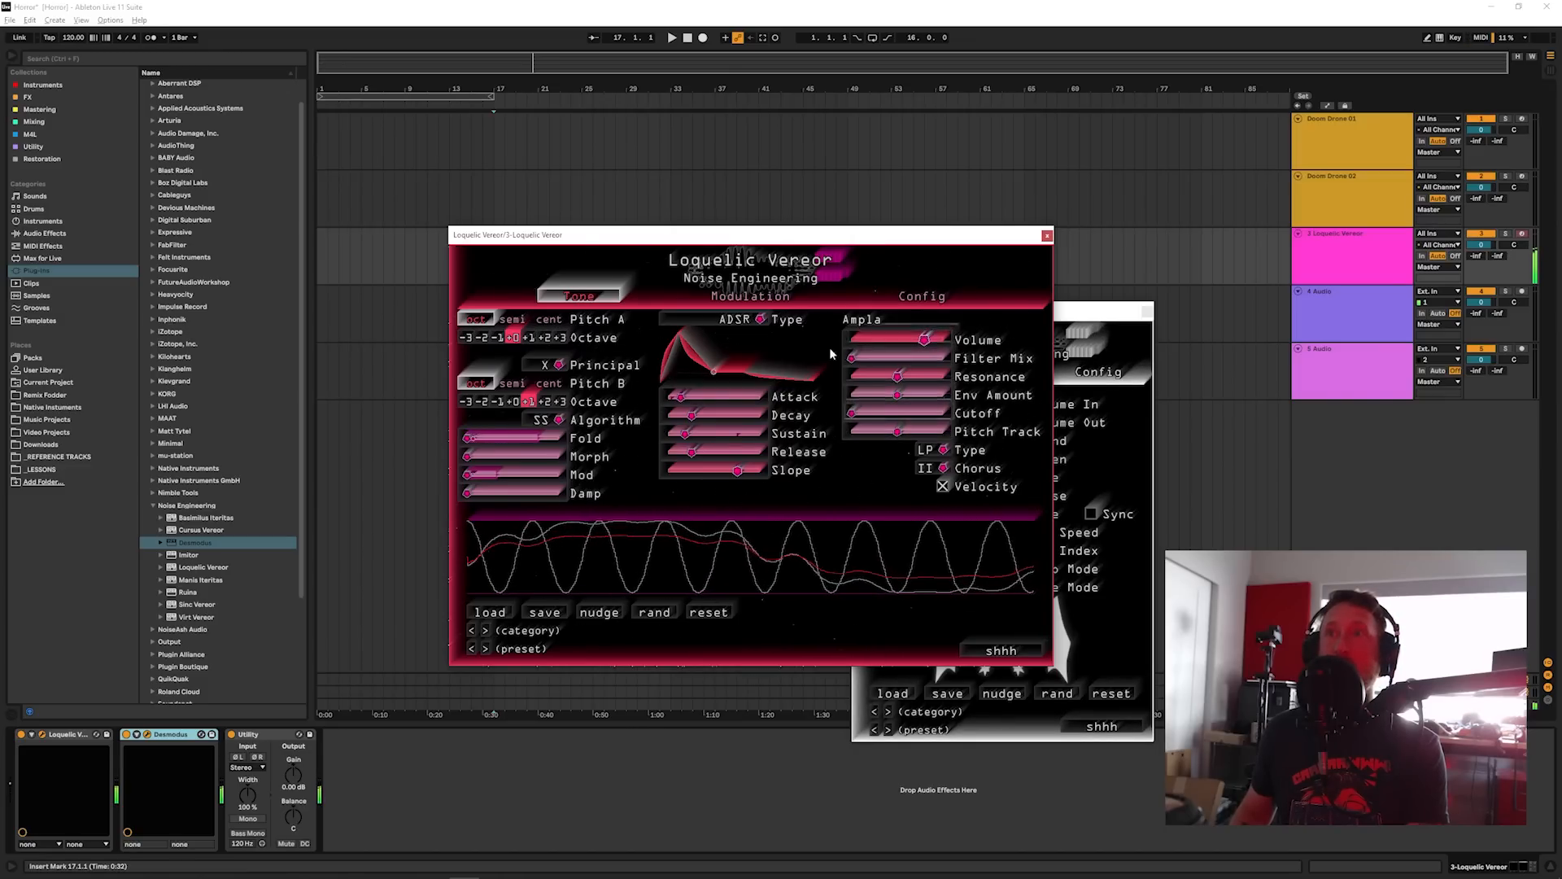
# Step: Raise Loquelic Vereor's filter Cutoff to maximum and slightly adjust Damp
pyautogui.moveTo(940, 417); pyautogui.dragTo(1032, 412)
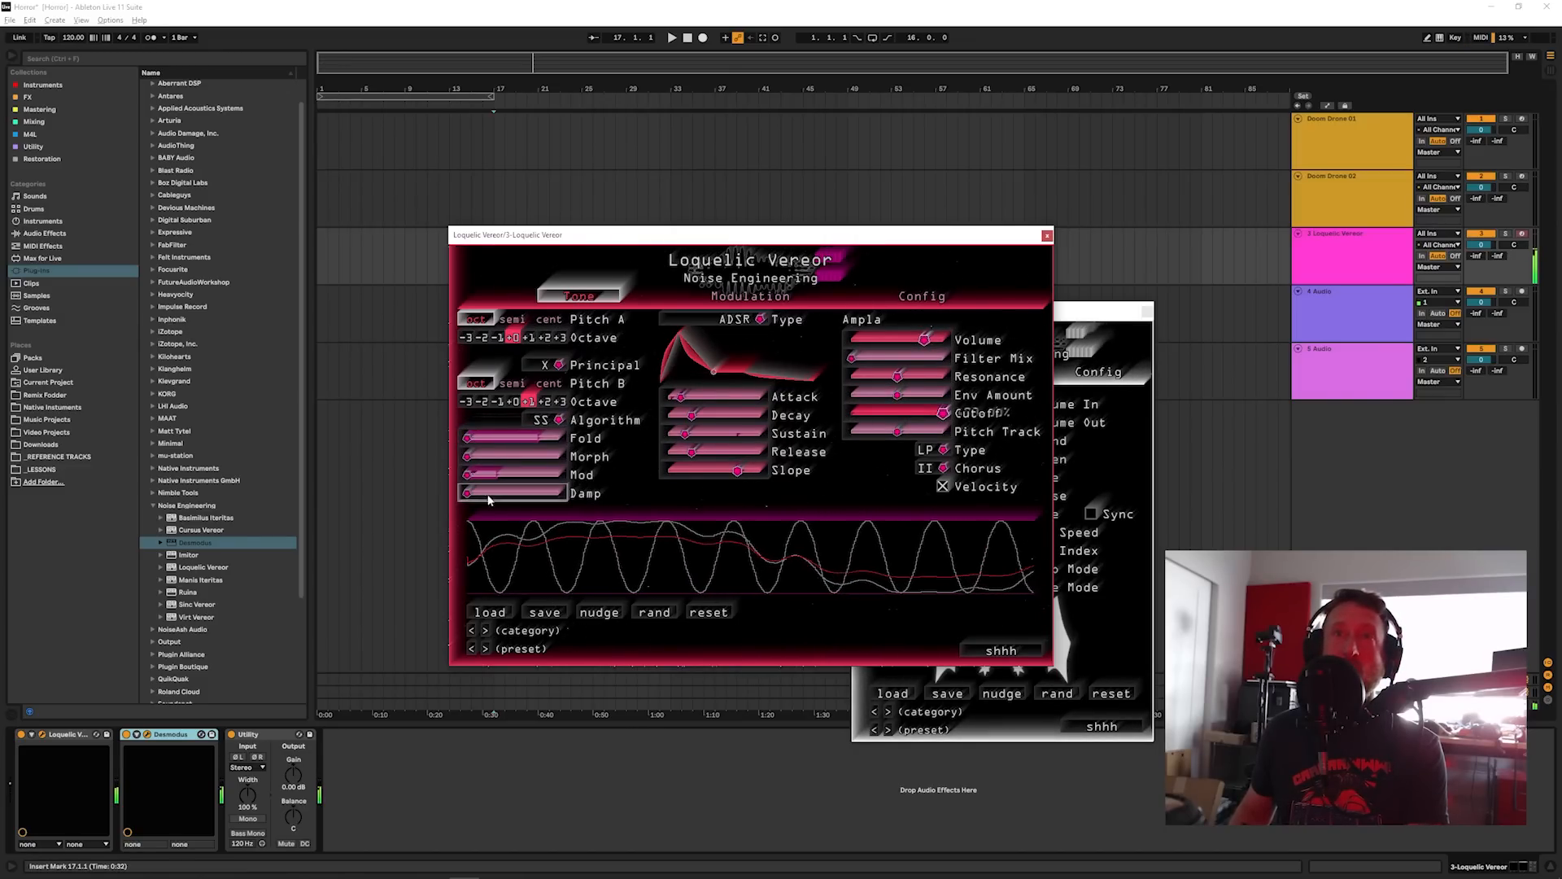
pyautogui.moveTo(482, 498); pyautogui.dragTo(489, 499)
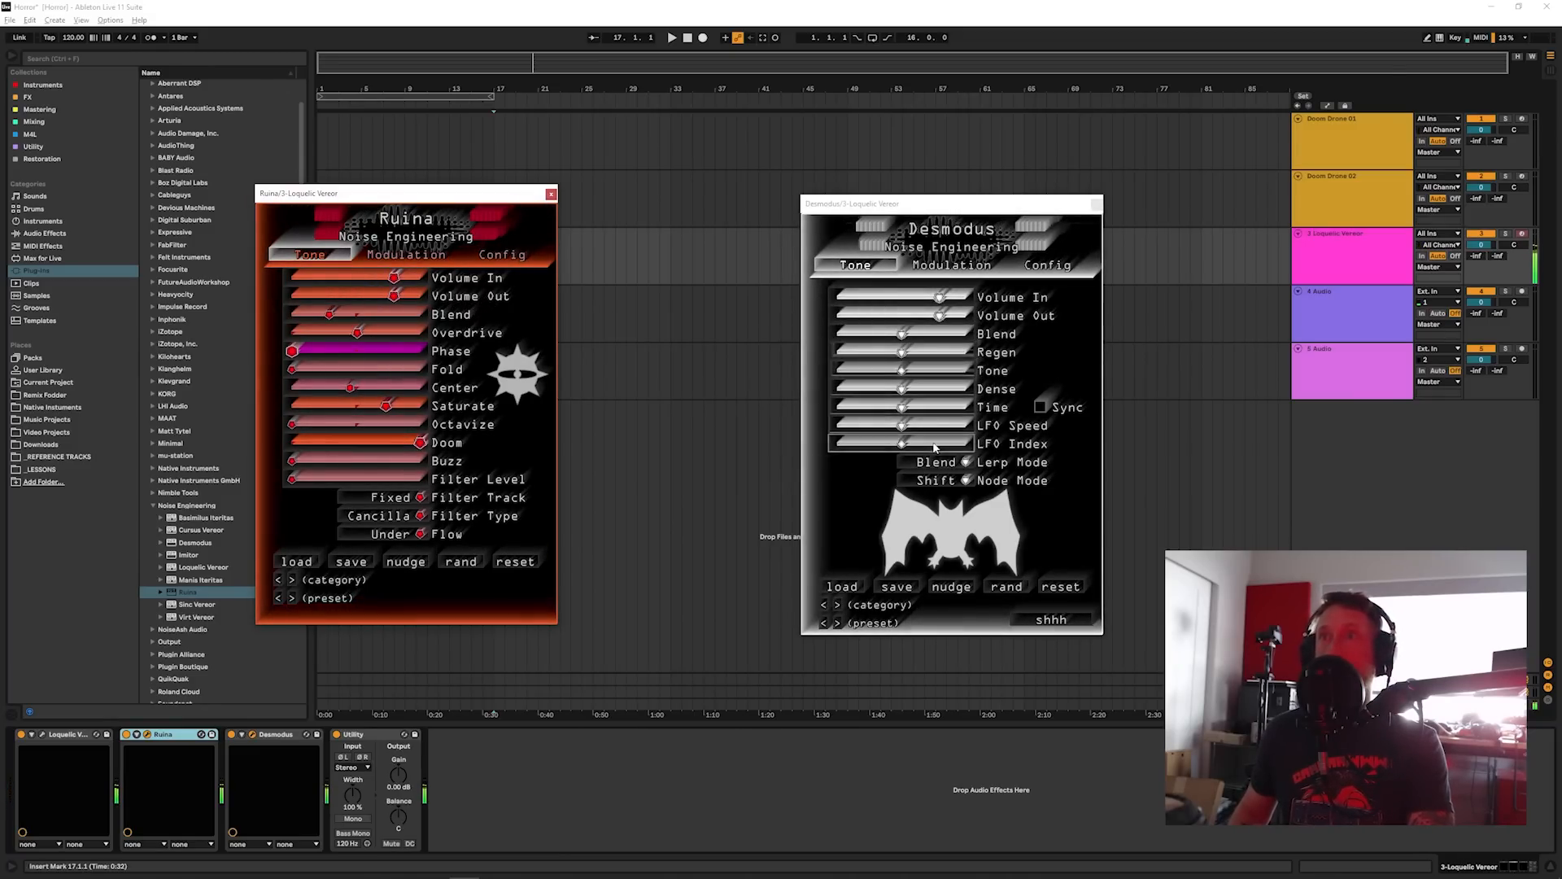
# Step: Raise Desmodus's Dense and Time to maximum with lower Blend and Regen, and close the Ruina and Desmodus windows
pyautogui.moveTo(902, 407); pyautogui.dragTo(834, 406)
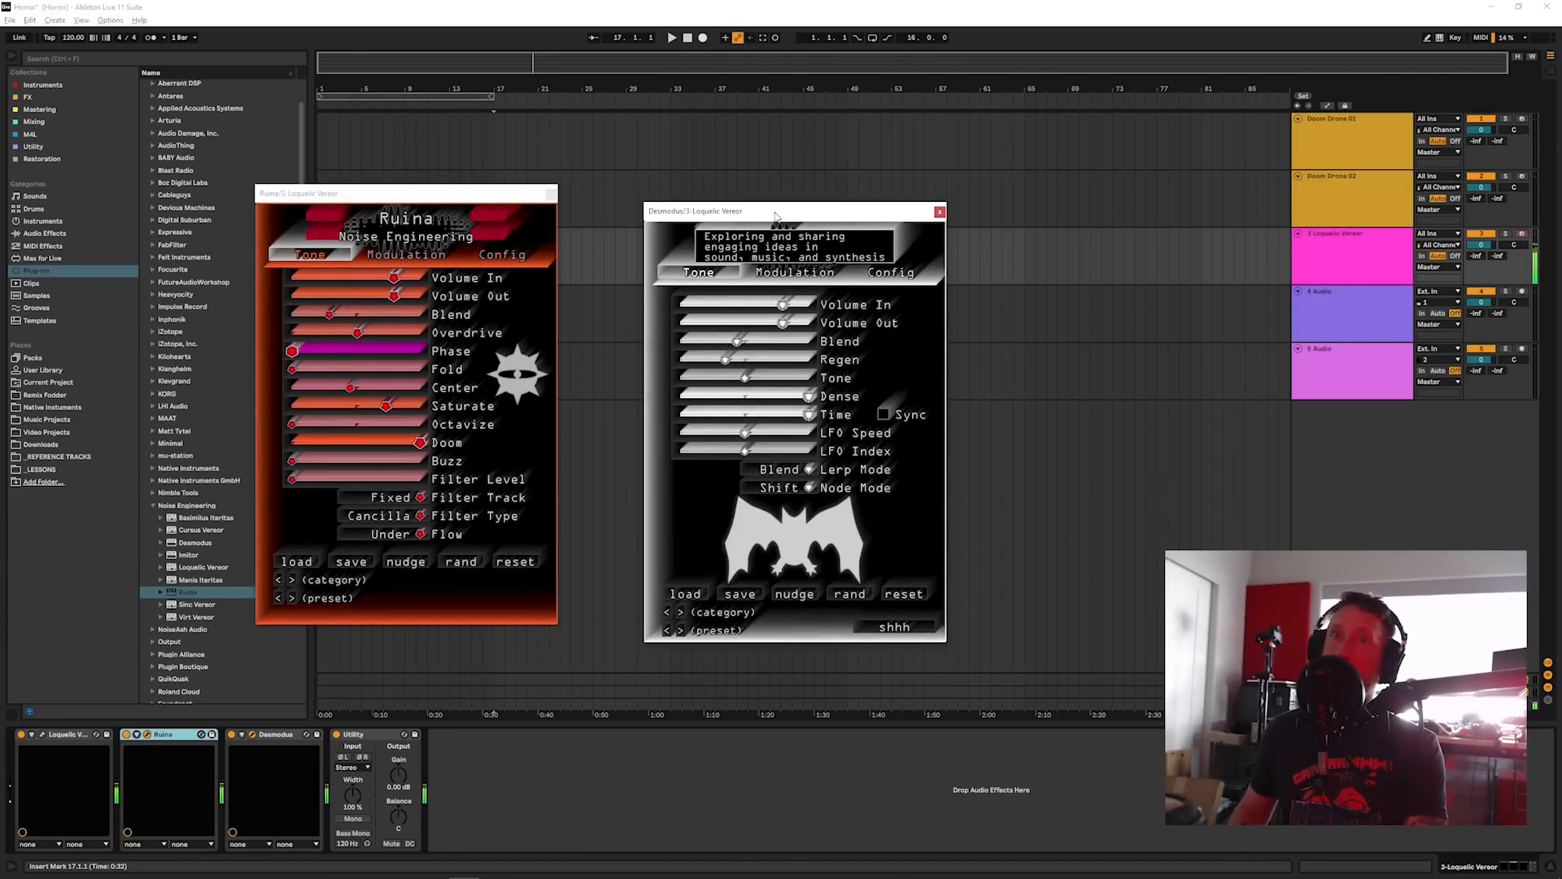
pyautogui.click(551, 193)
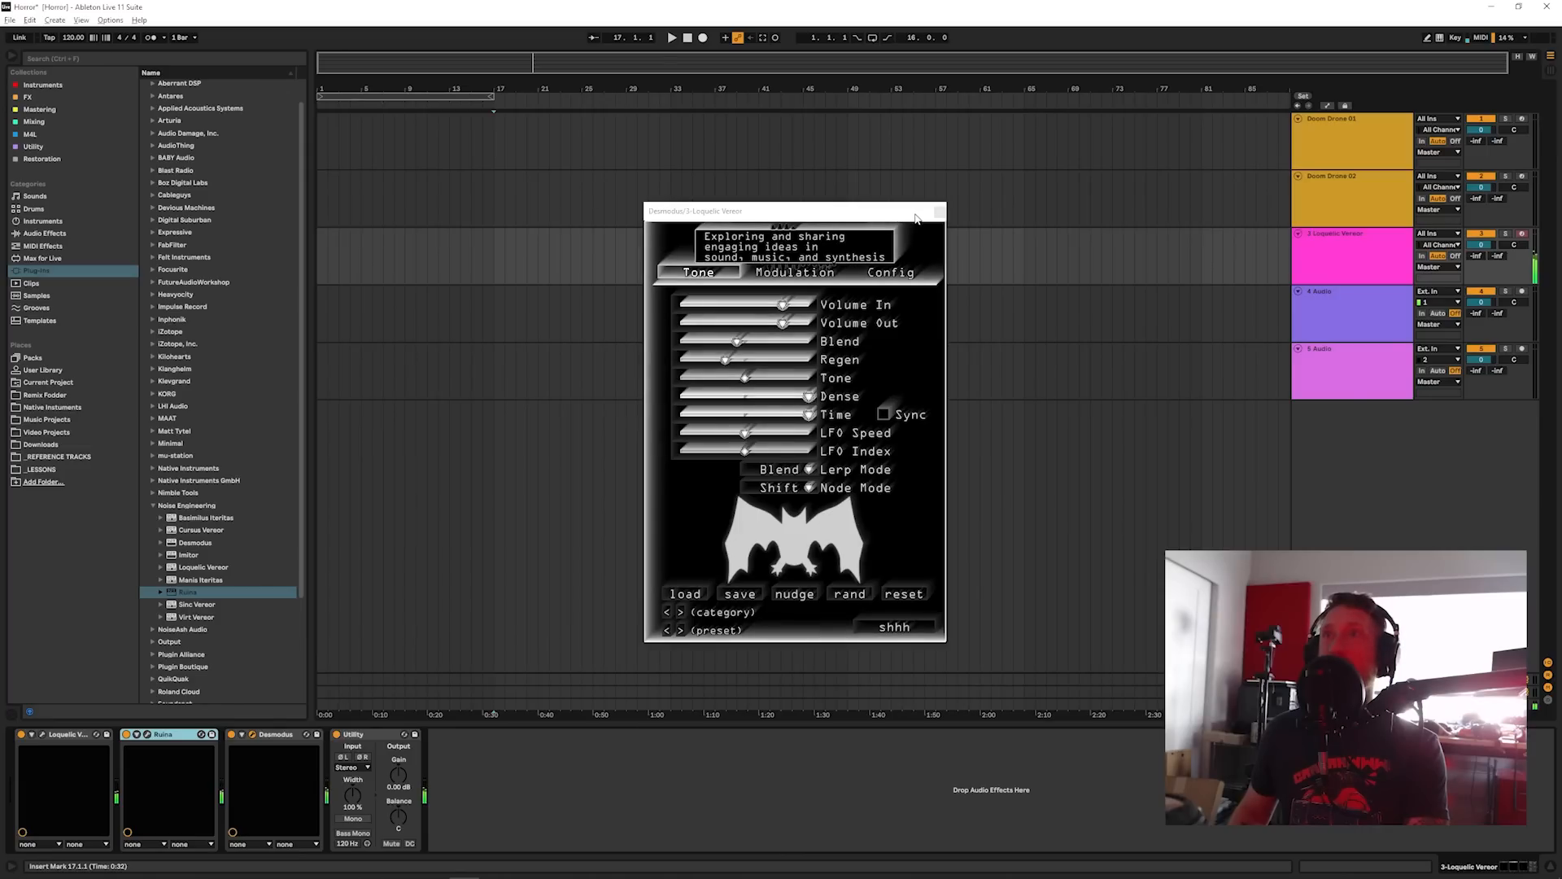
pyautogui.click(939, 212)
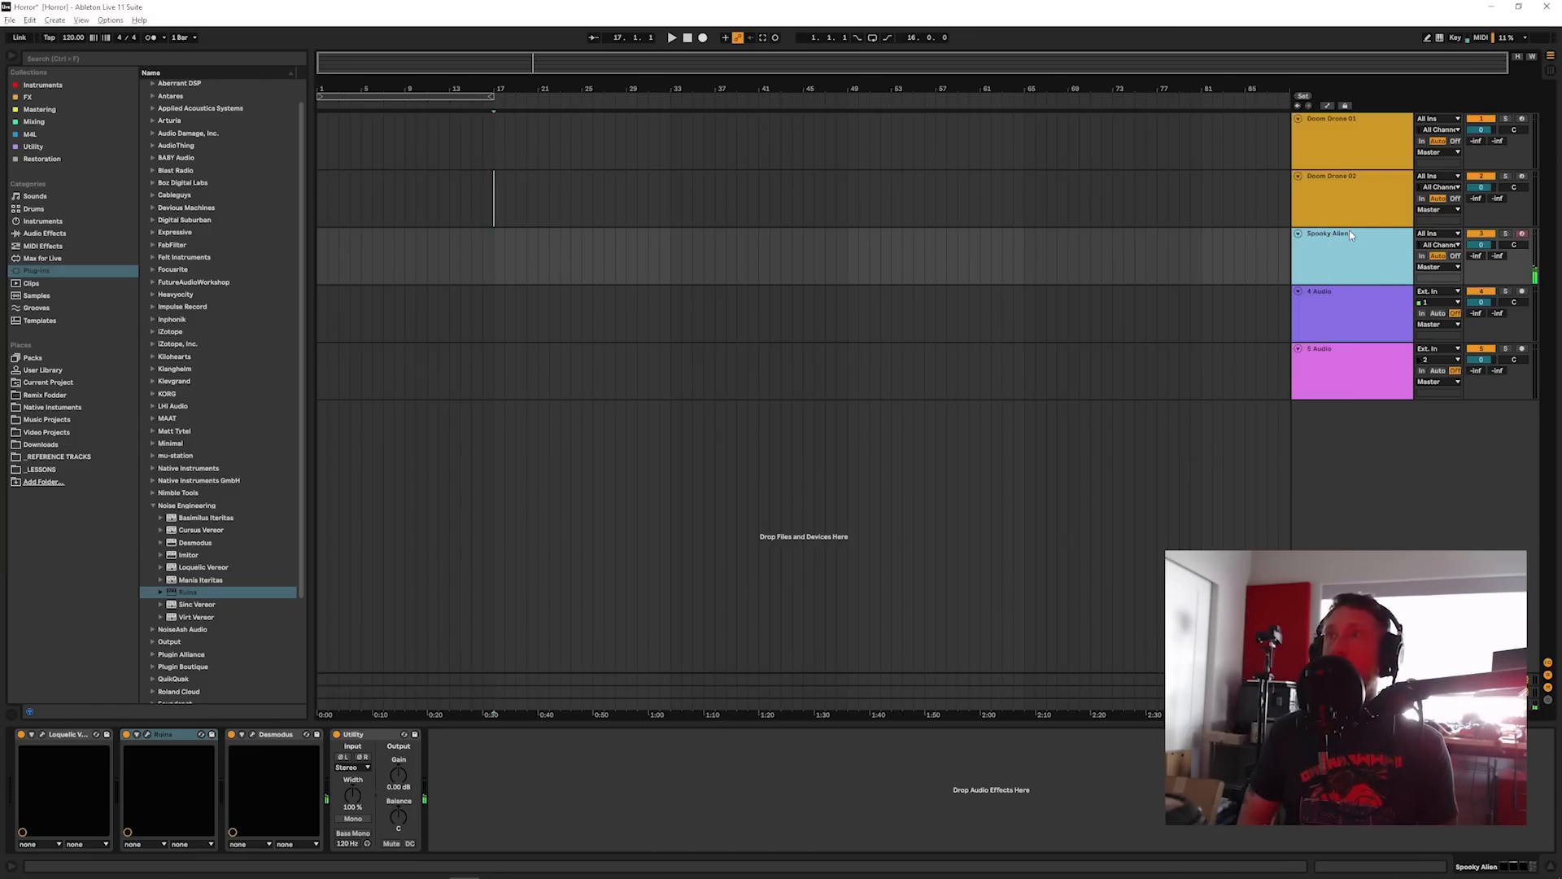
# Step: Insert a new MIDI track below Spooky Alien and load Basimilus Iteritas onto it
pyautogui.click(206, 519)
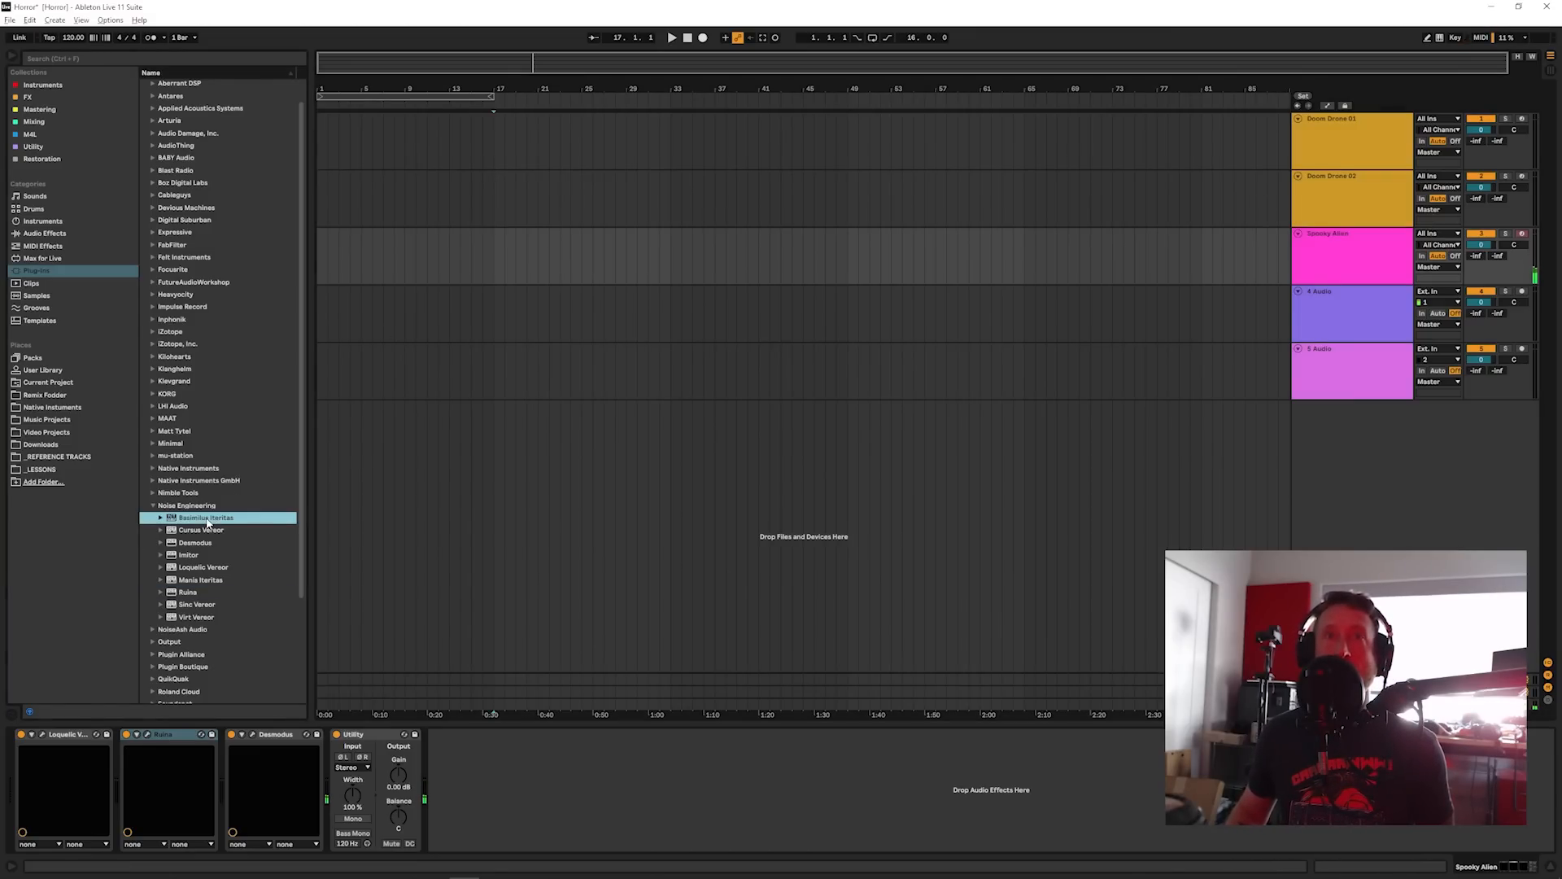
pyautogui.moveTo(1333, 271)
pyautogui.mouseDown()
pyautogui.moveTo(1336, 310)
pyautogui.moveTo(1341, 270)
pyautogui.mouseUp()
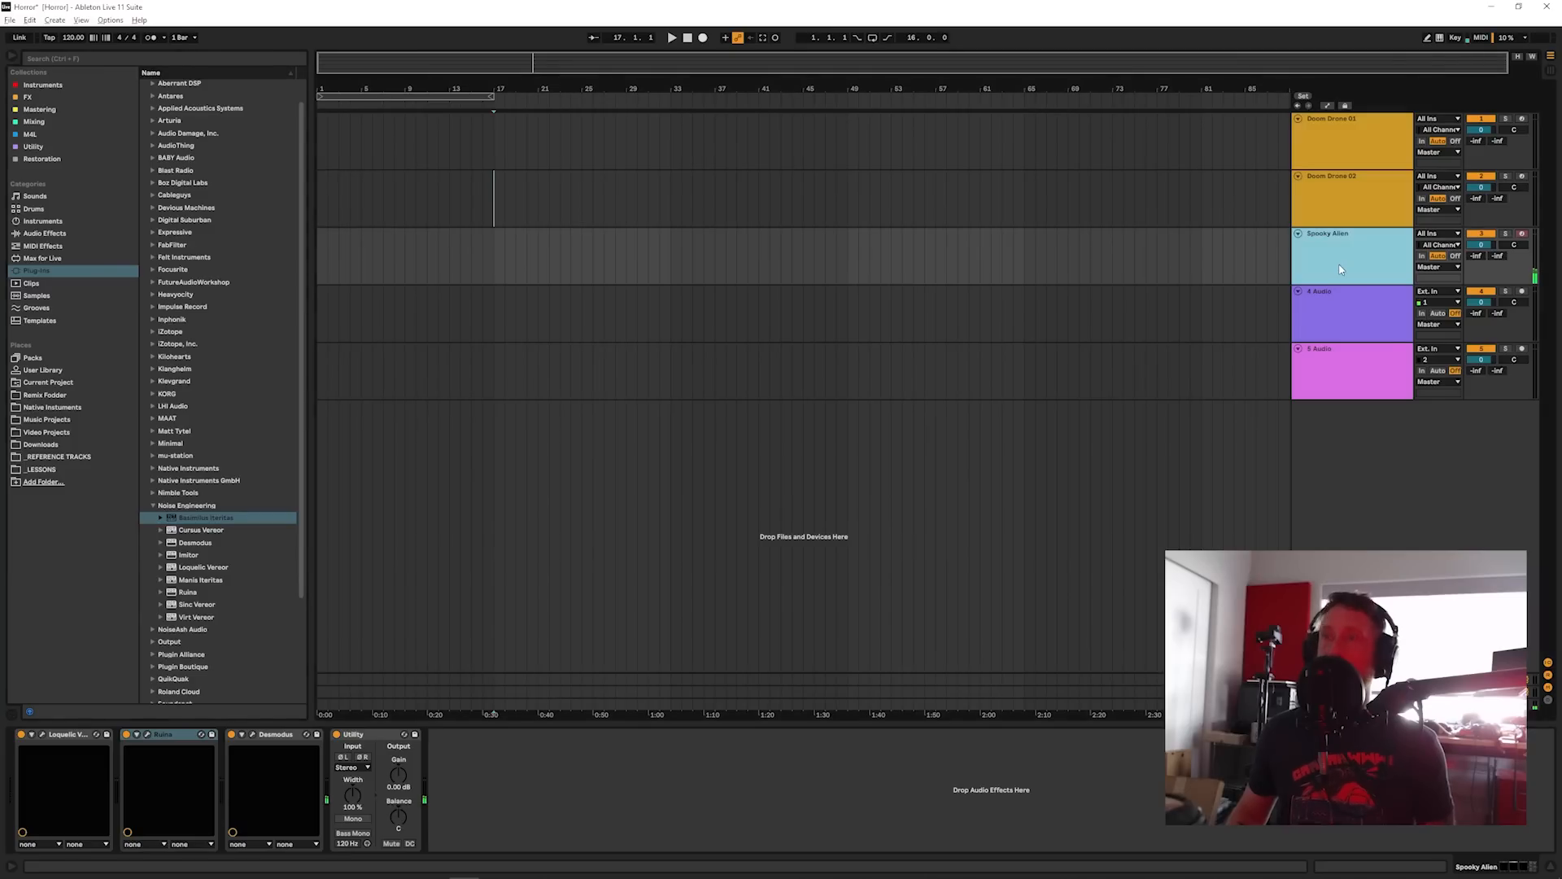
pyautogui.hotkey('ctrl', 'shift', 't')
pyautogui.click(1333, 328)
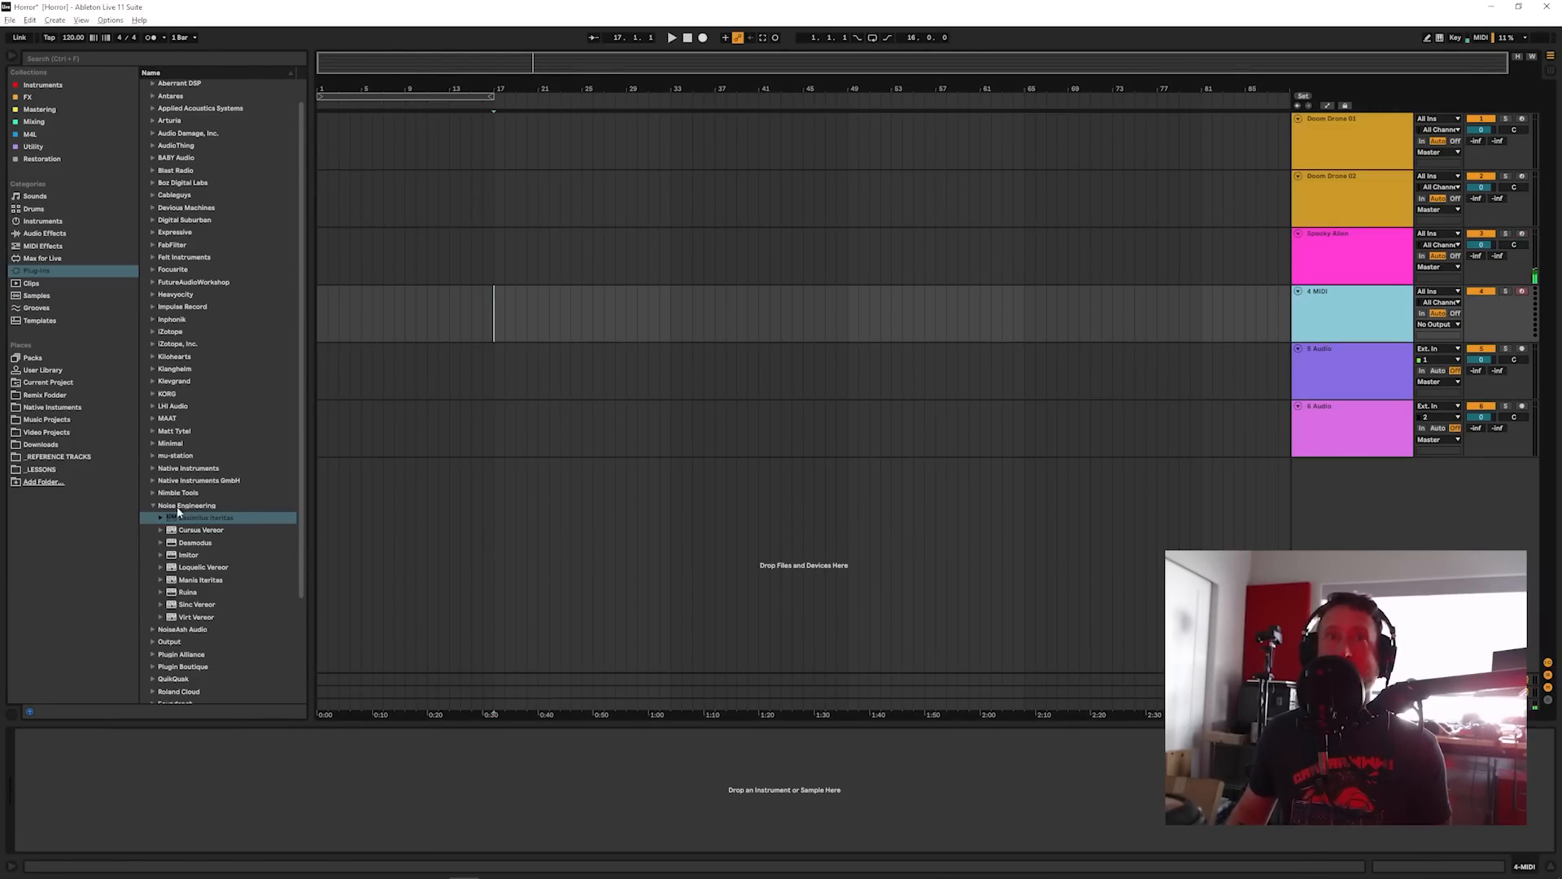
pyautogui.moveTo(179, 517); pyautogui.dragTo(1342, 313)
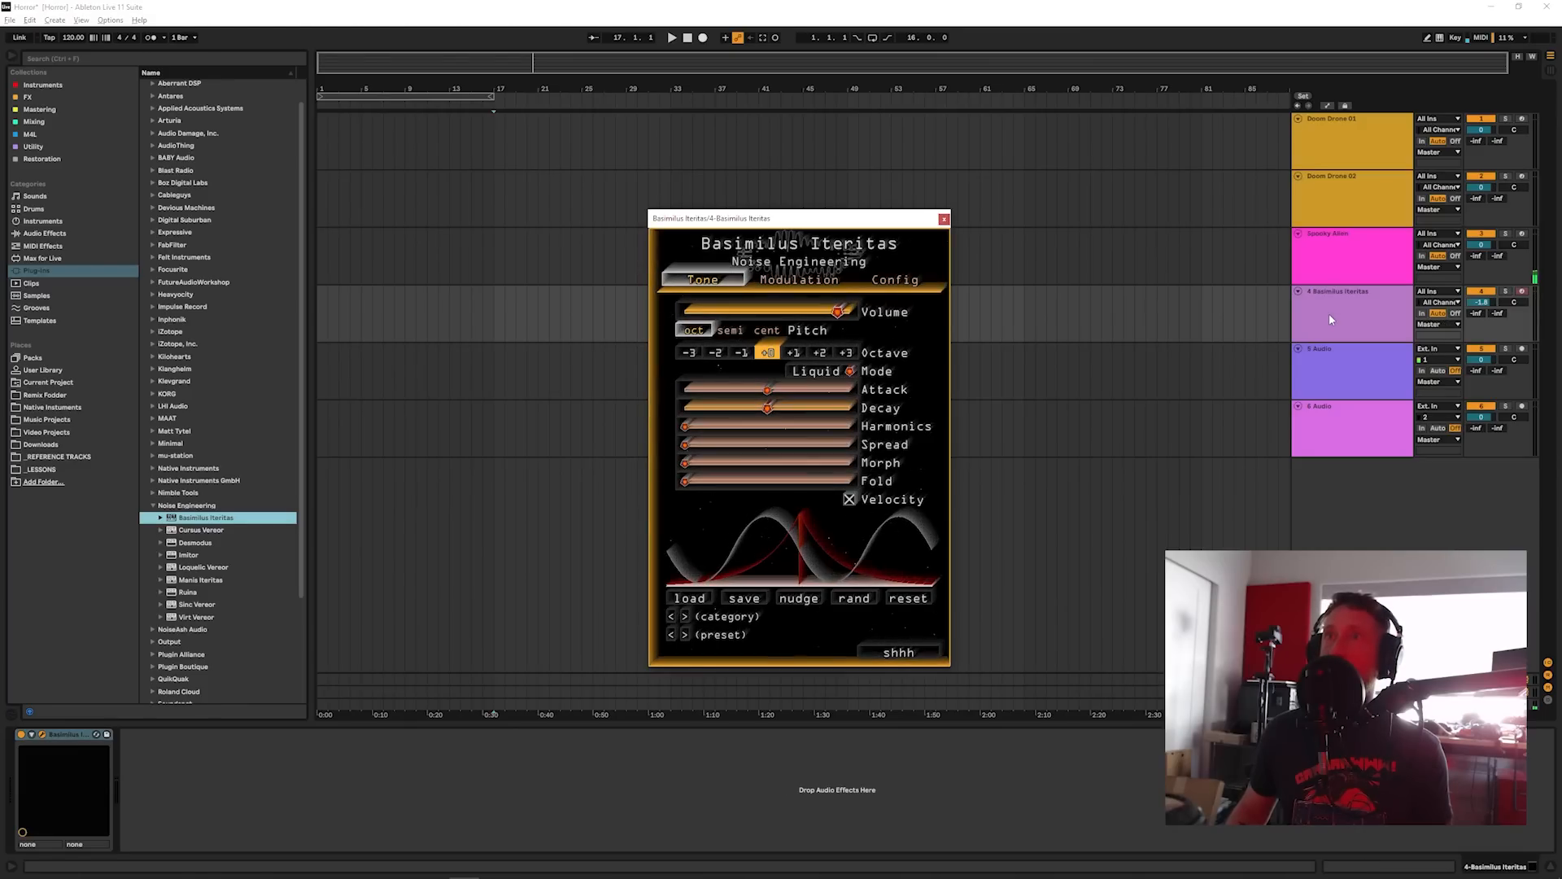
# Step: In Basimilus Iteritas's Metal mode, raise Decay to maximum and Harmonics to about 63%, and increase Spread, Morph and Fold
pyautogui.moveTo(856, 216); pyautogui.dragTo(788, 230)
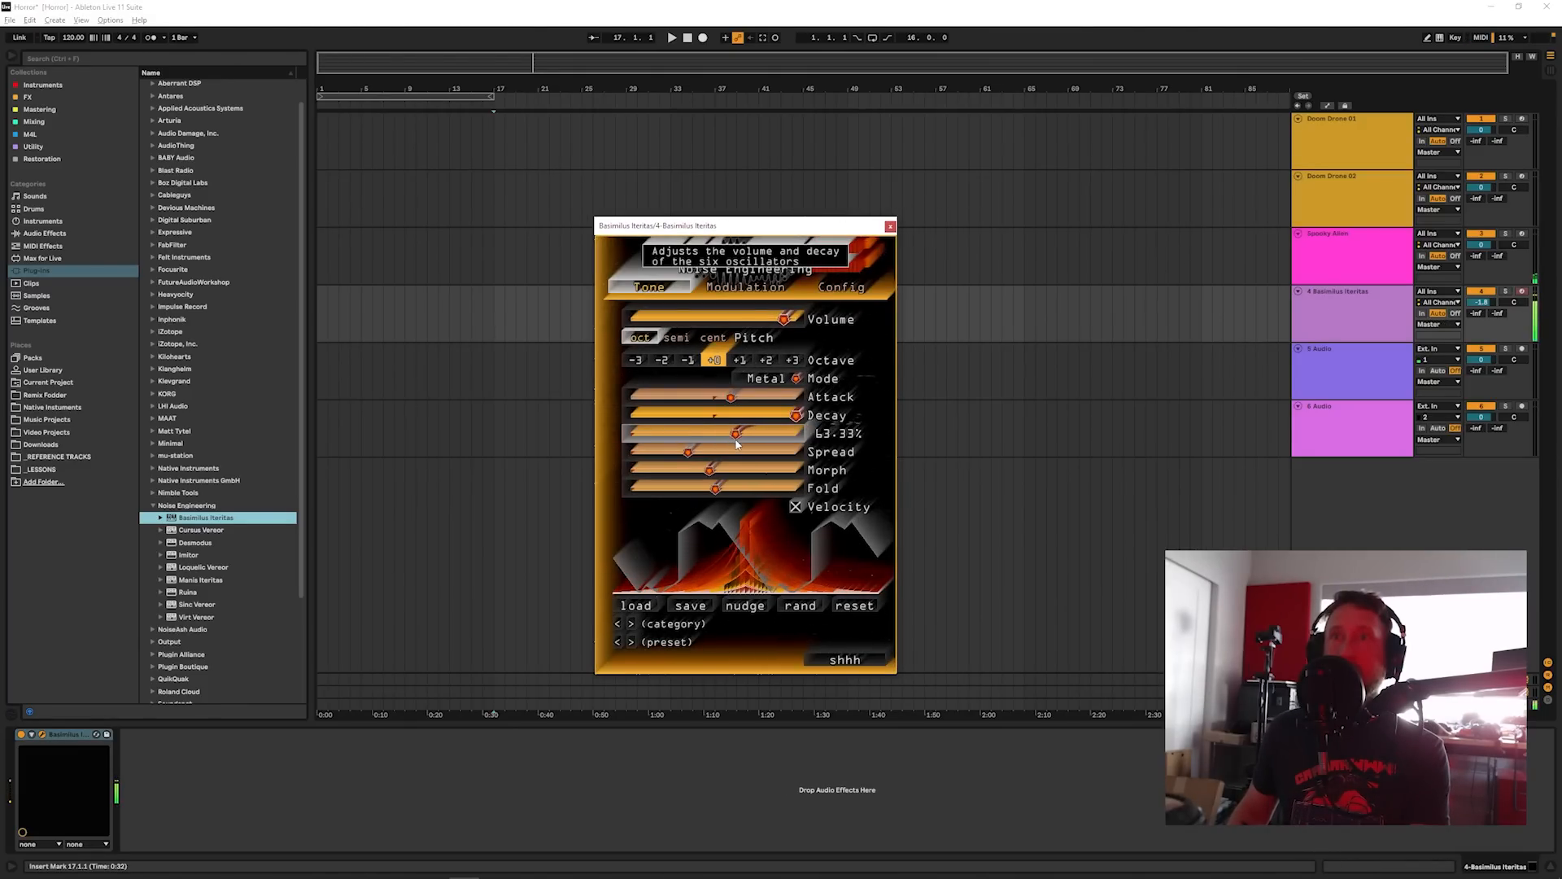
pyautogui.moveTo(688, 452); pyautogui.dragTo(748, 498)
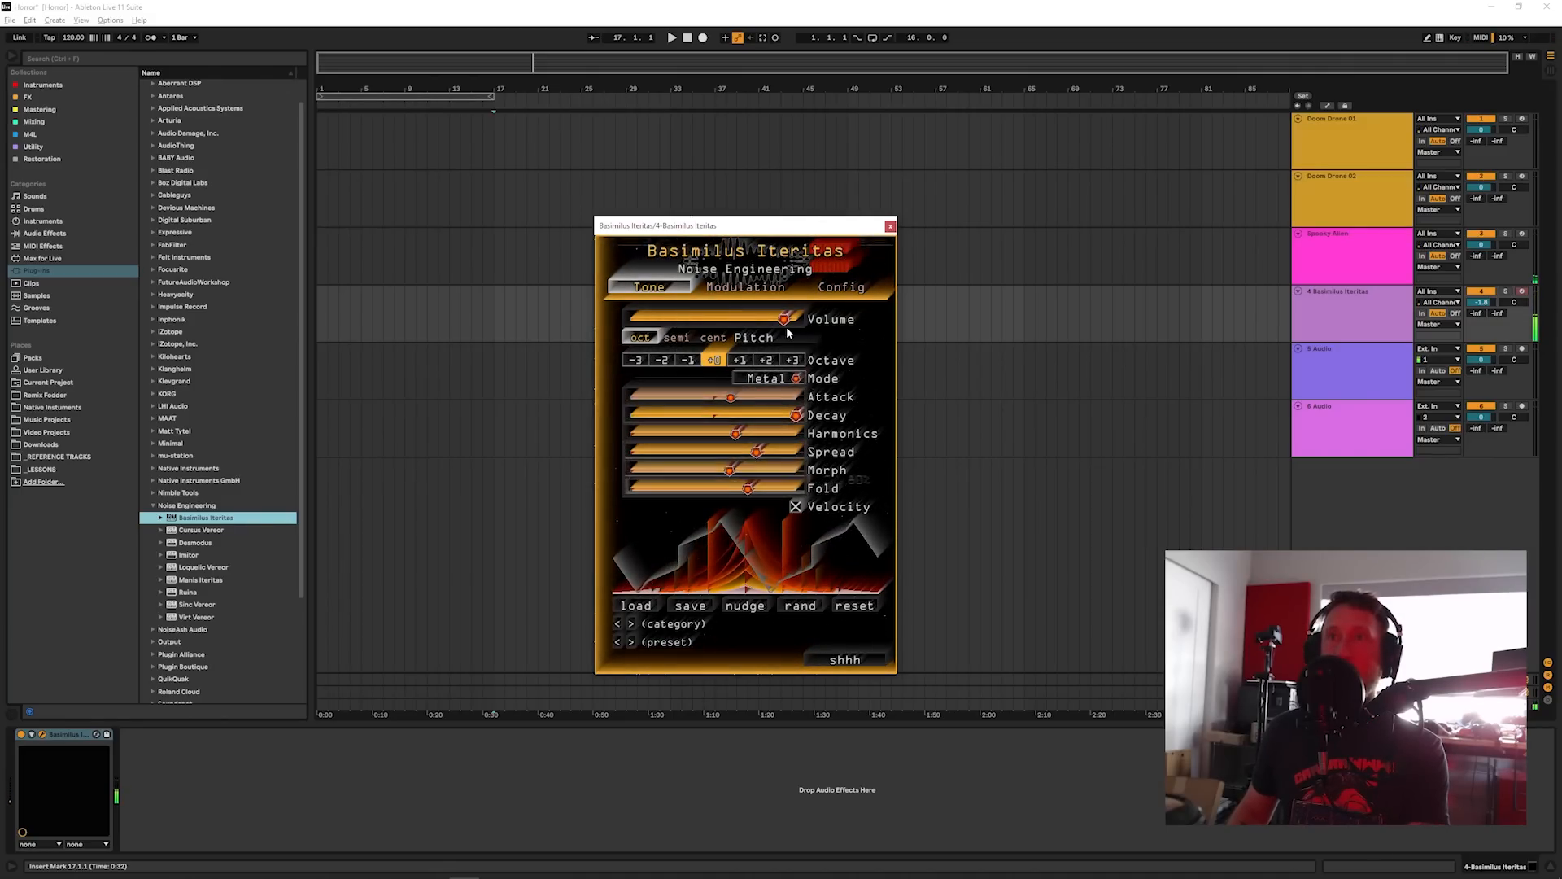
pyautogui.moveTo(720, 490); pyautogui.dragTo(733, 452)
# Step: Switch Basimilus Iteritas to Skin mode with higher Harmonics, Spread at about 72%, and lower Morph and Fold
pyautogui.click(764, 380)
pyautogui.click(761, 375)
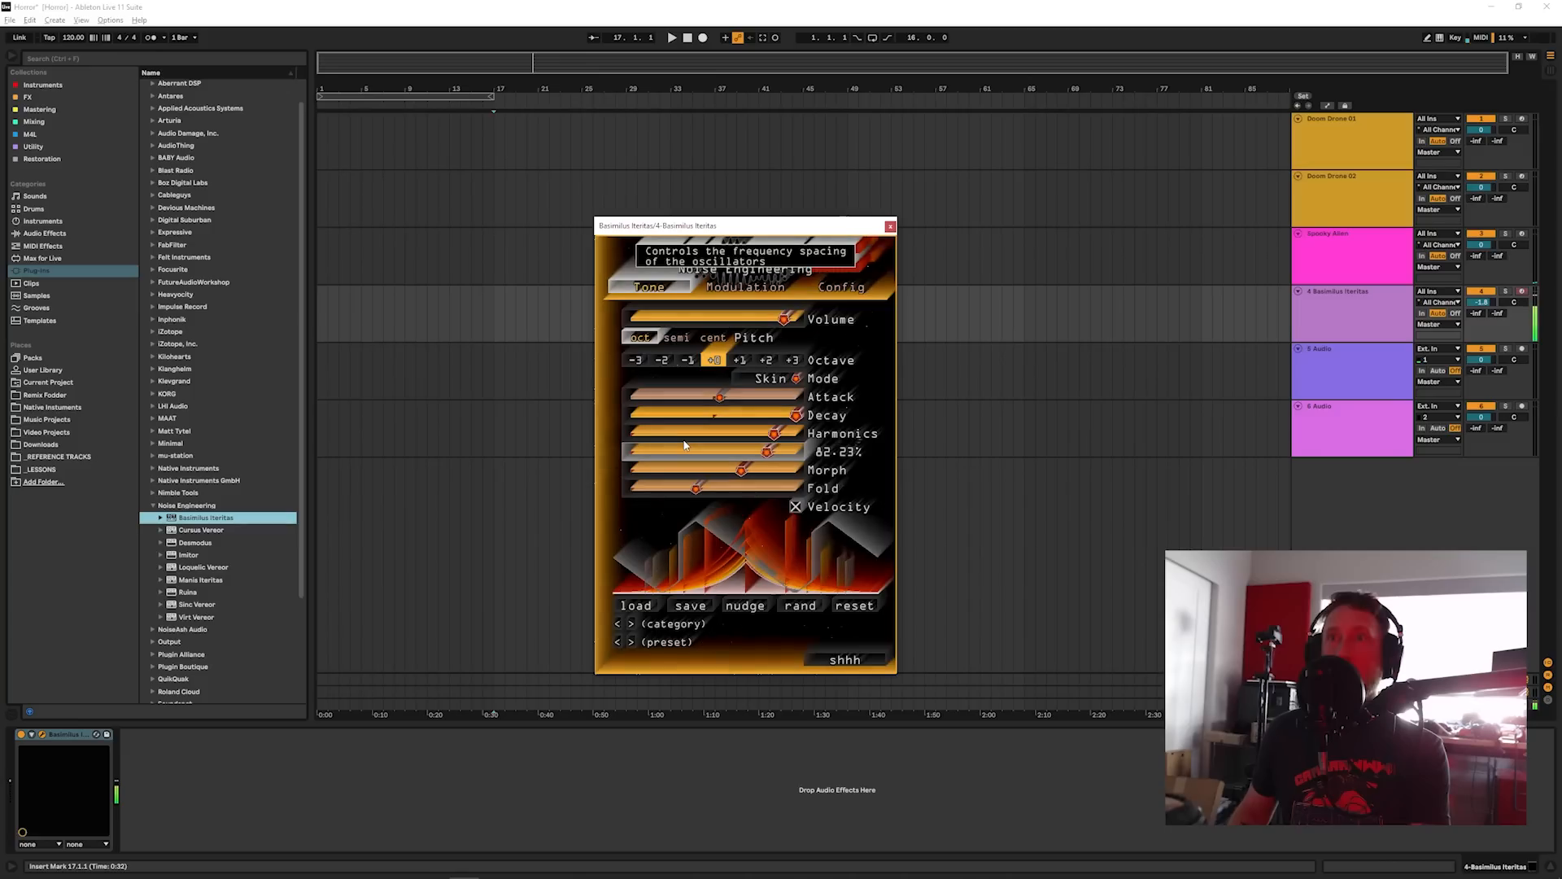
pyautogui.moveTo(668, 450); pyautogui.dragTo(667, 450)
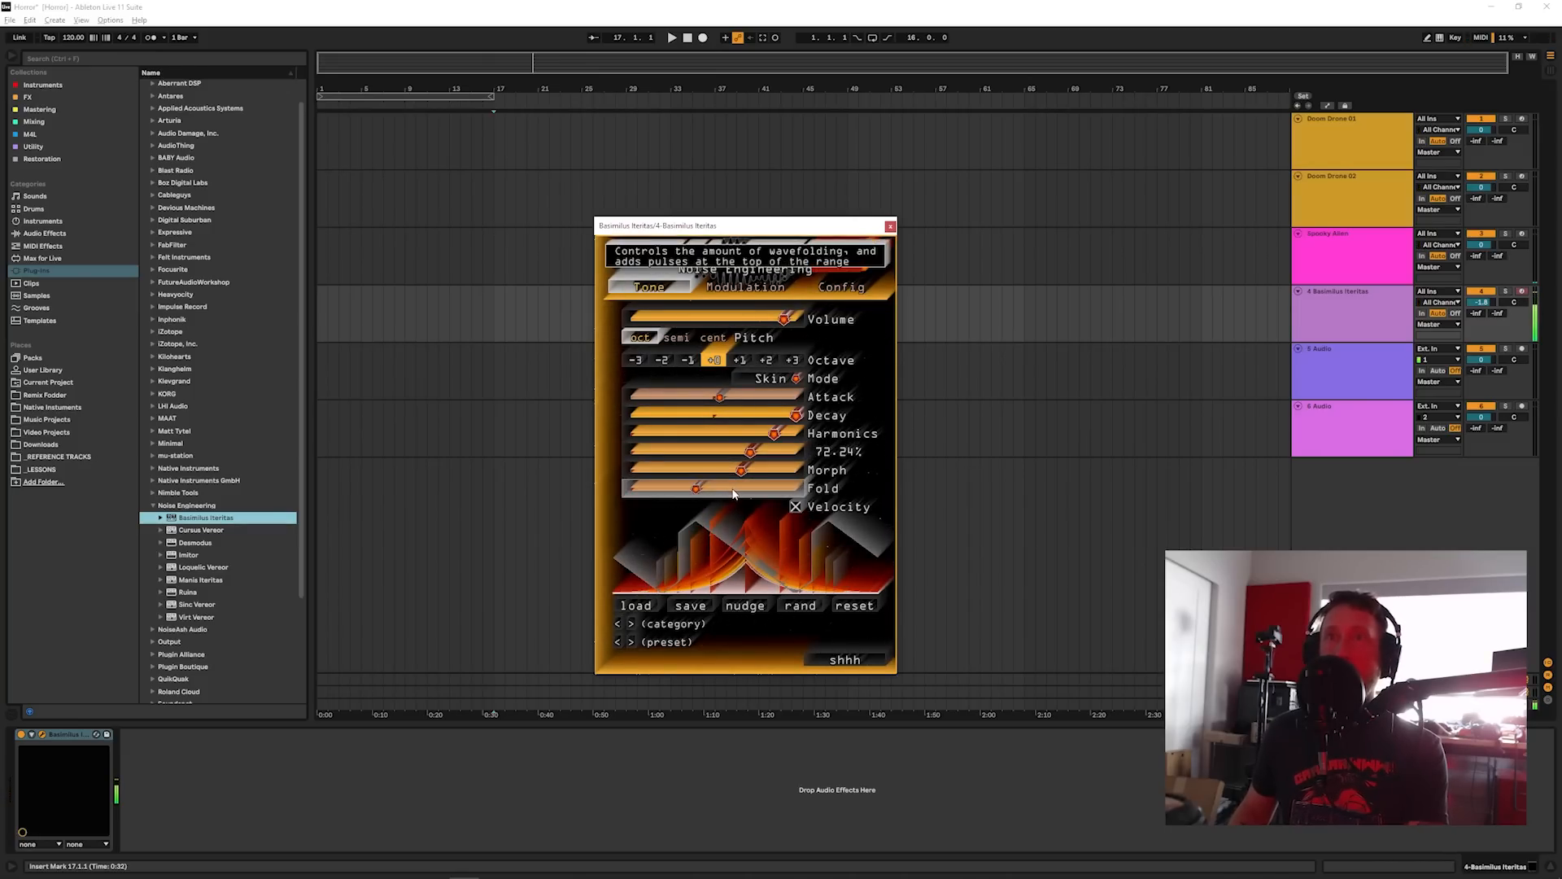
pyautogui.moveTo(784, 435); pyautogui.dragTo(776, 433)
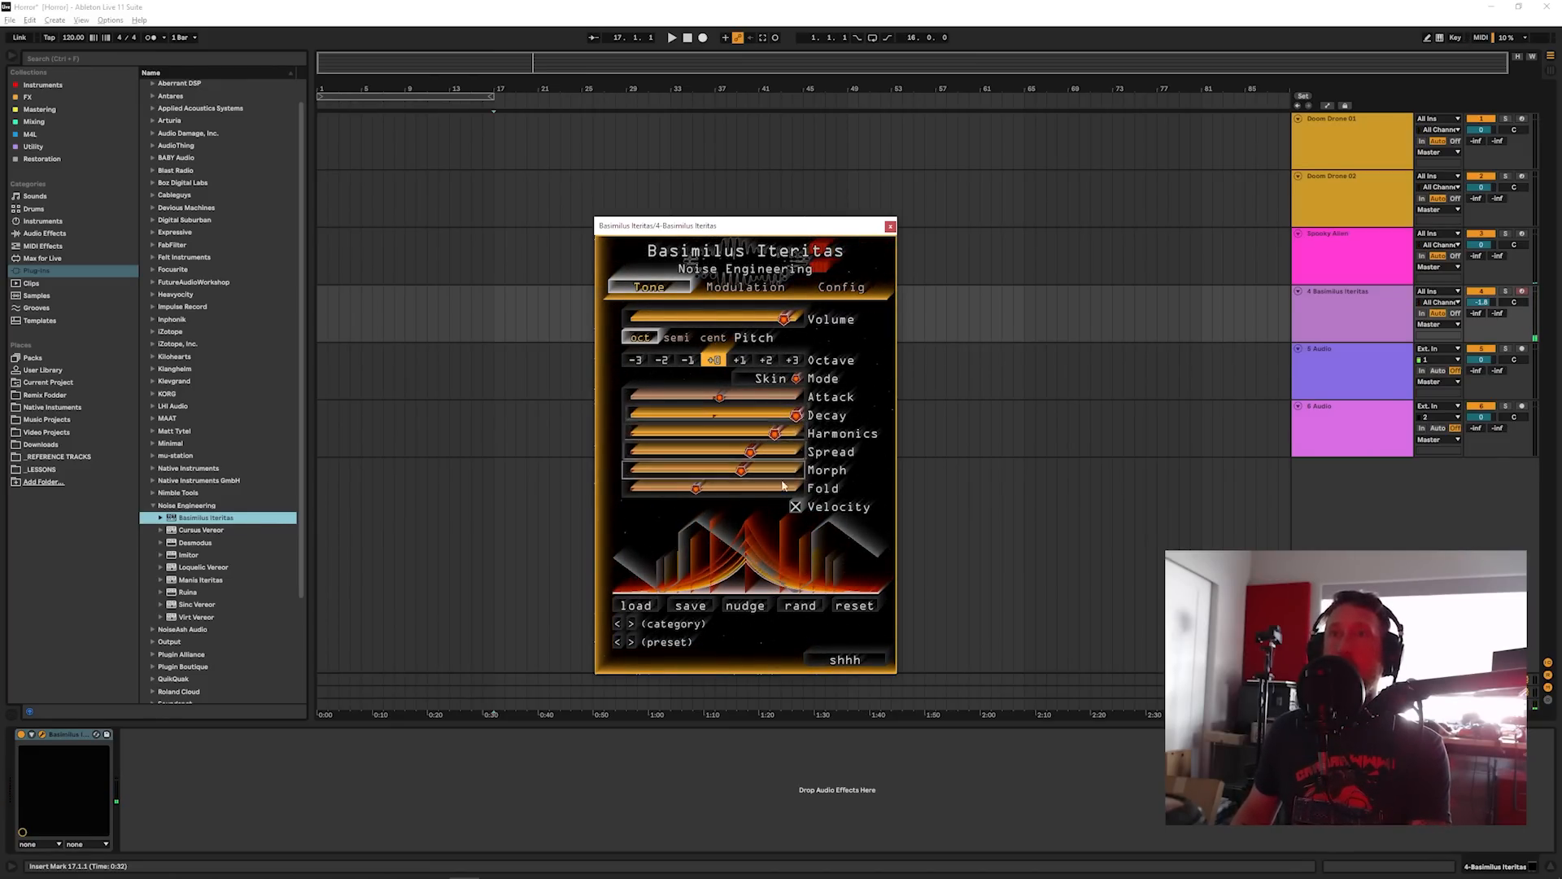
pyautogui.moveTo(711, 488); pyautogui.dragTo(686, 466)
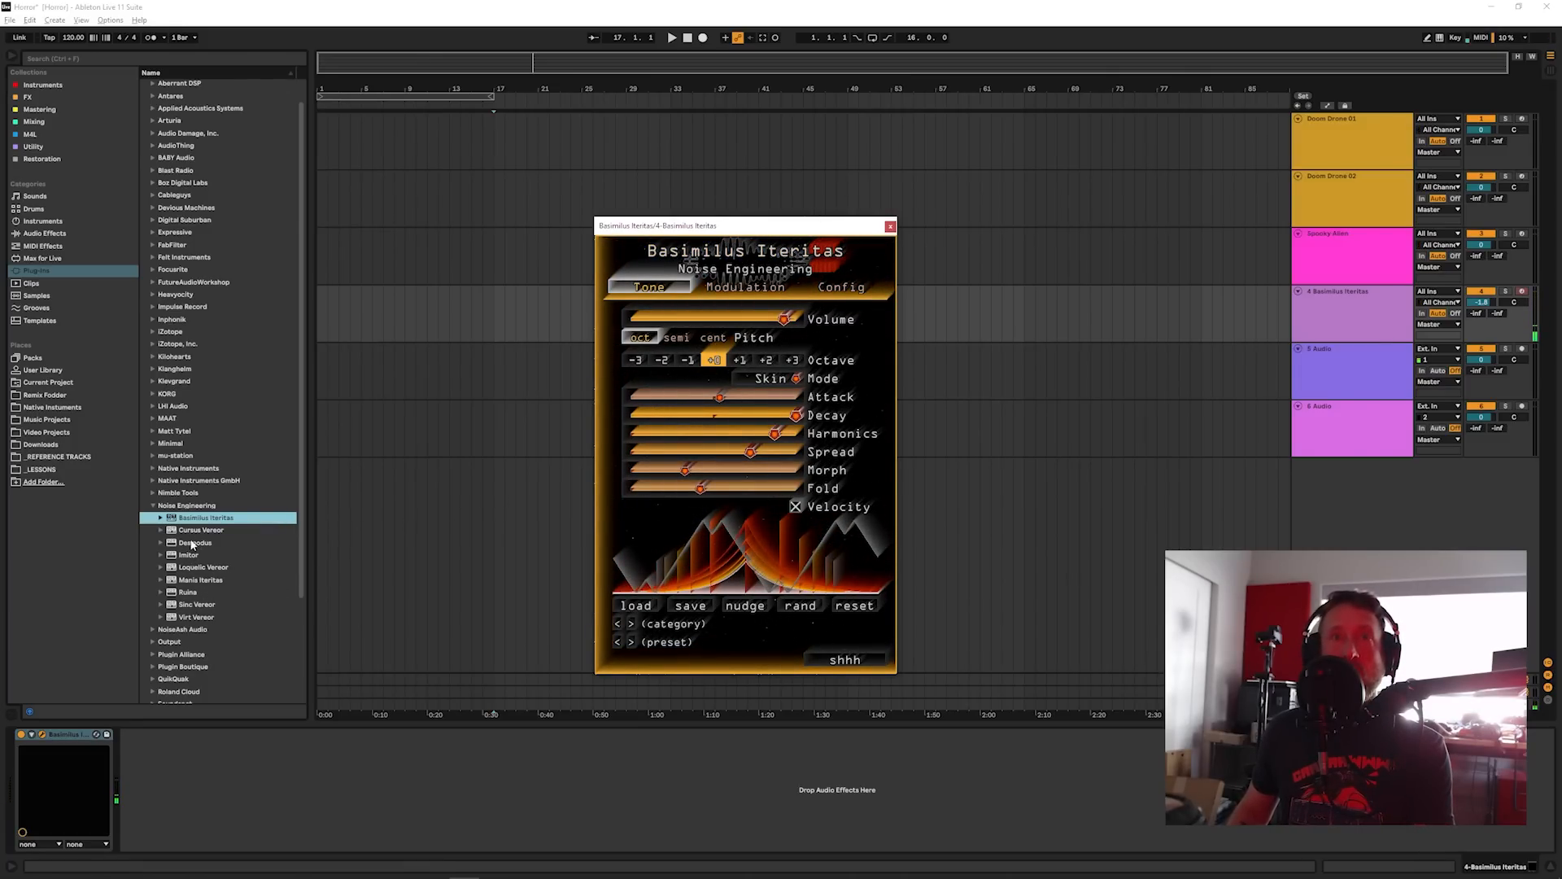
# Step: Add Desmodus in synced Shift mode with lower Blend and Regen, and set Basimilus Iteritas's Morph and Fold to minimum
pyautogui.moveTo(190, 539); pyautogui.dragTo(209, 819)
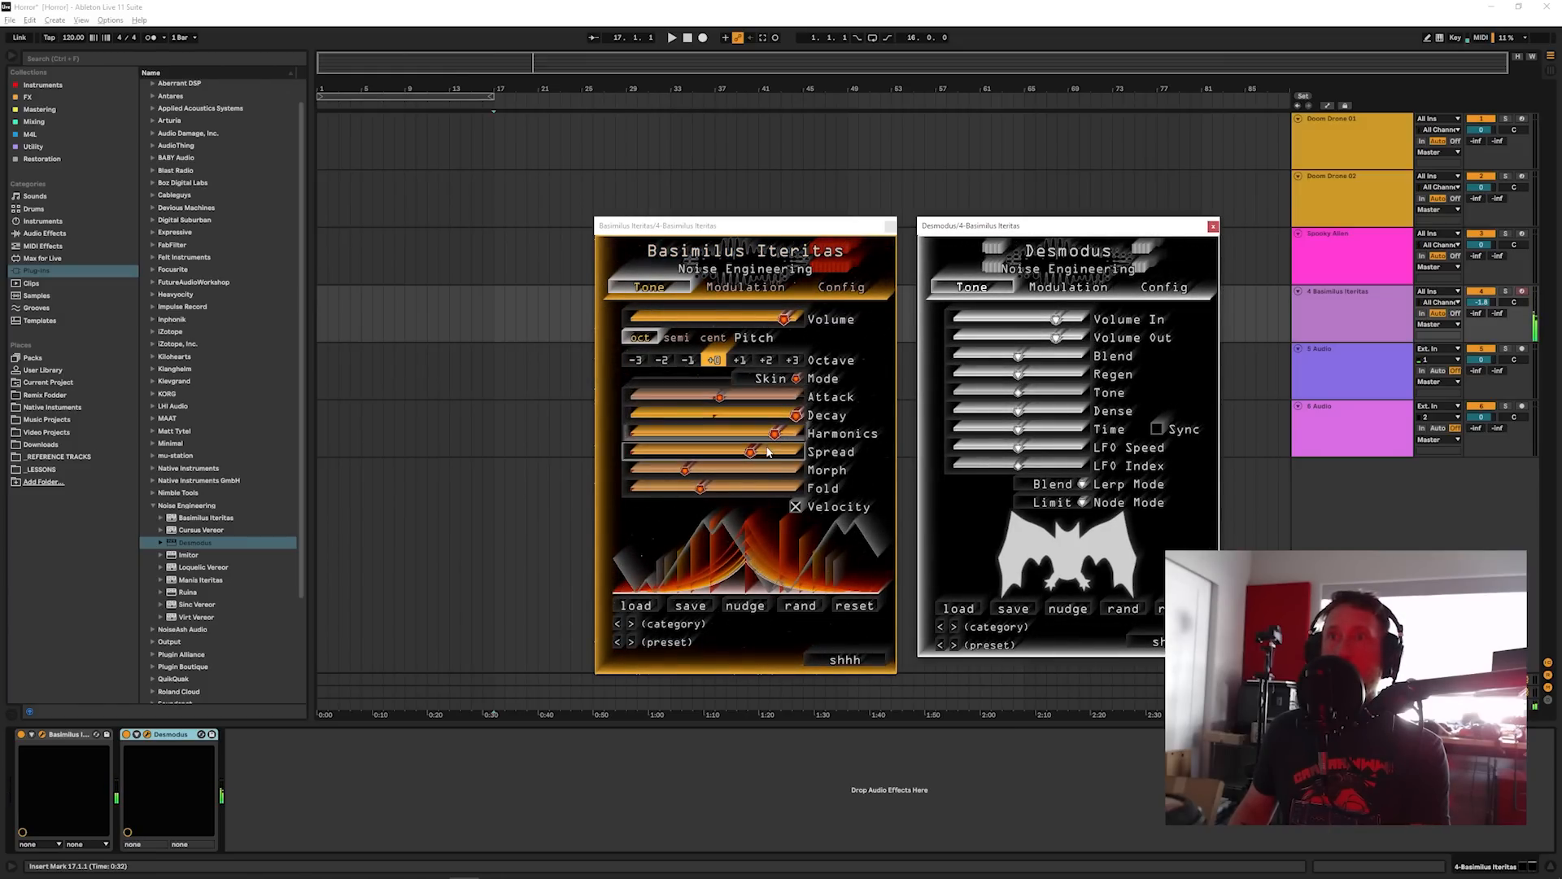
pyautogui.moveTo(756, 453); pyautogui.dragTo(764, 454)
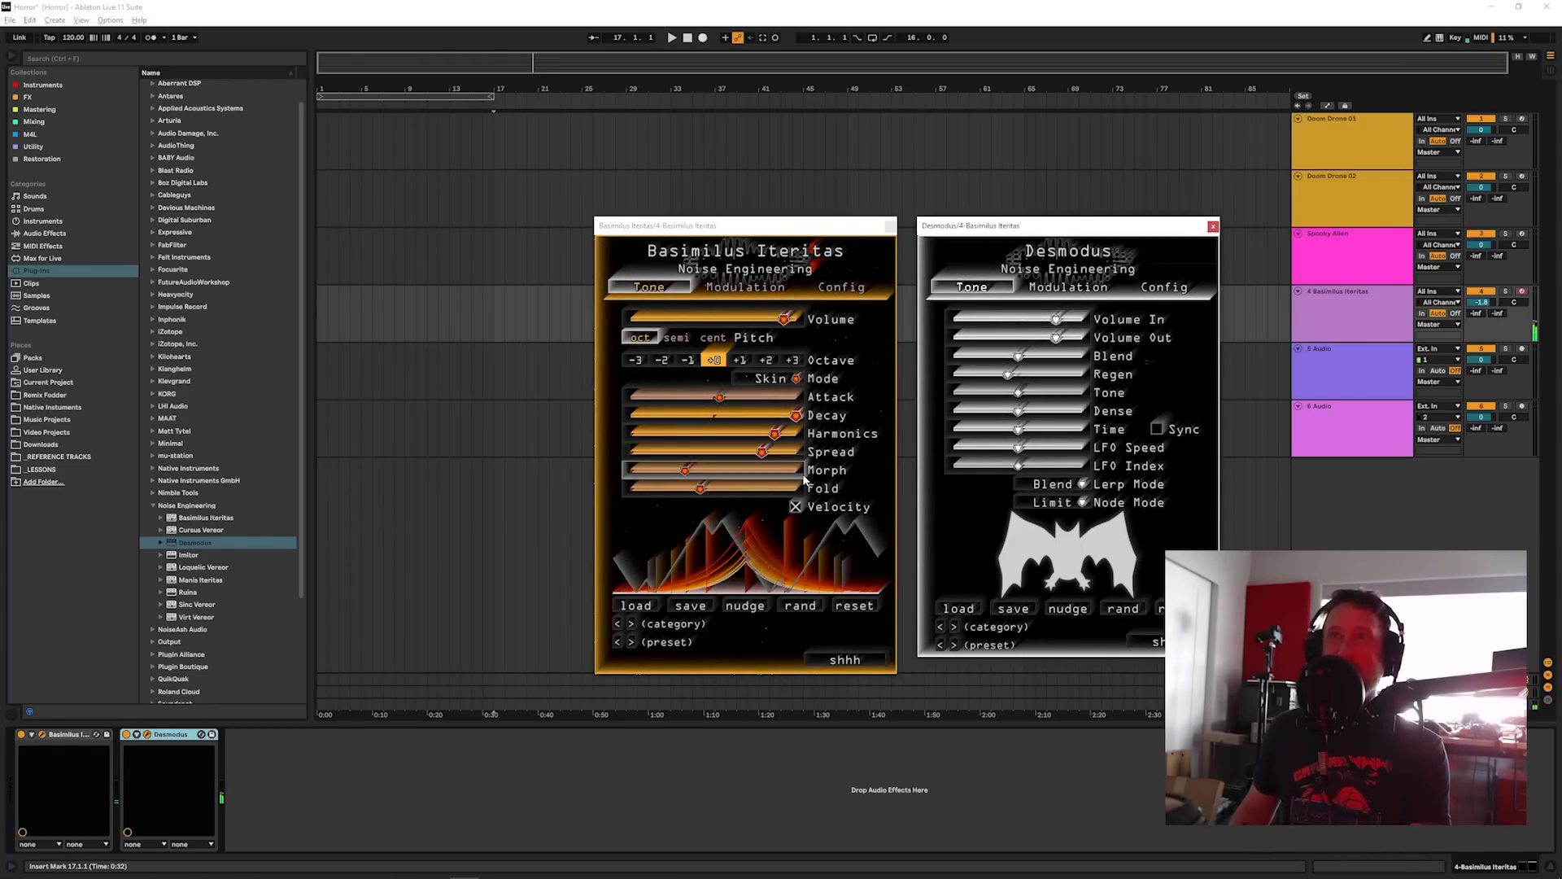
pyautogui.moveTo(801, 474); pyautogui.dragTo(741, 474)
pyautogui.moveTo(801, 489); pyautogui.dragTo(697, 491)
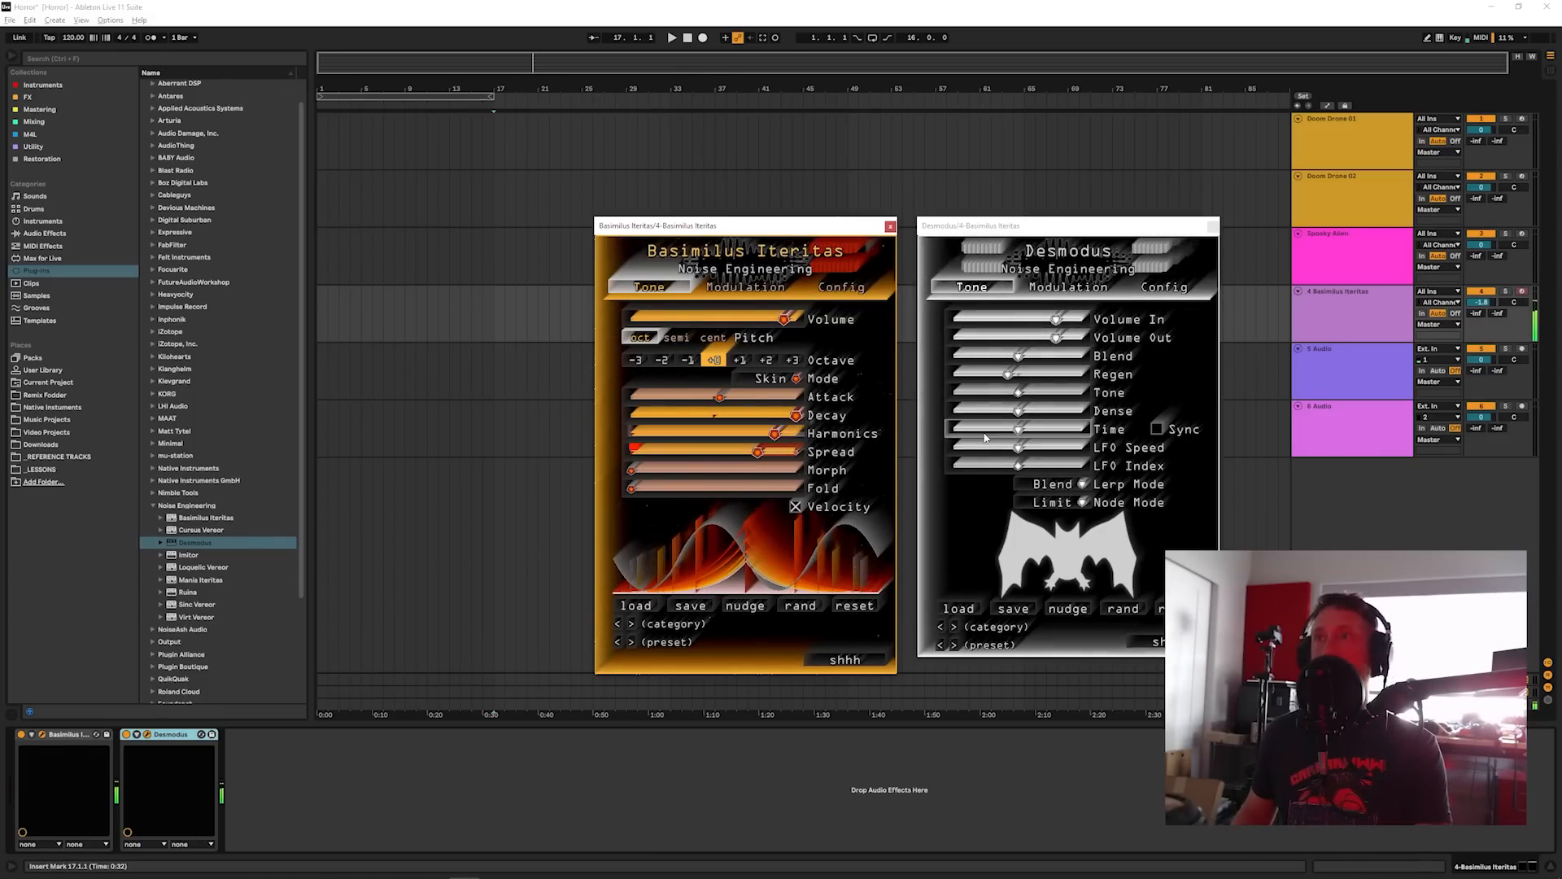
pyautogui.click(1050, 503)
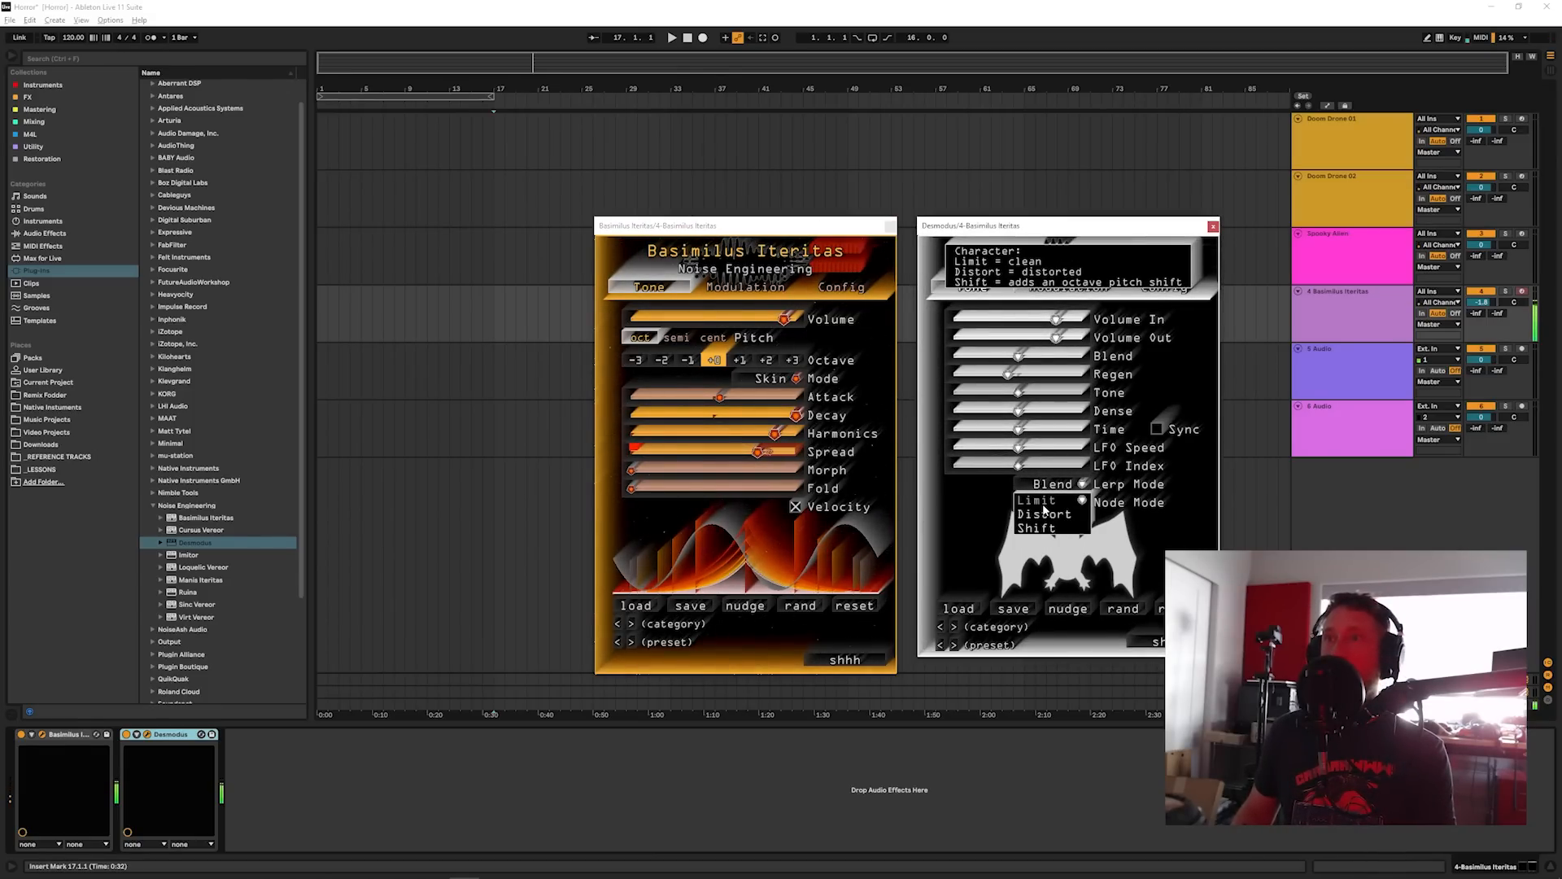
pyautogui.click(1037, 528)
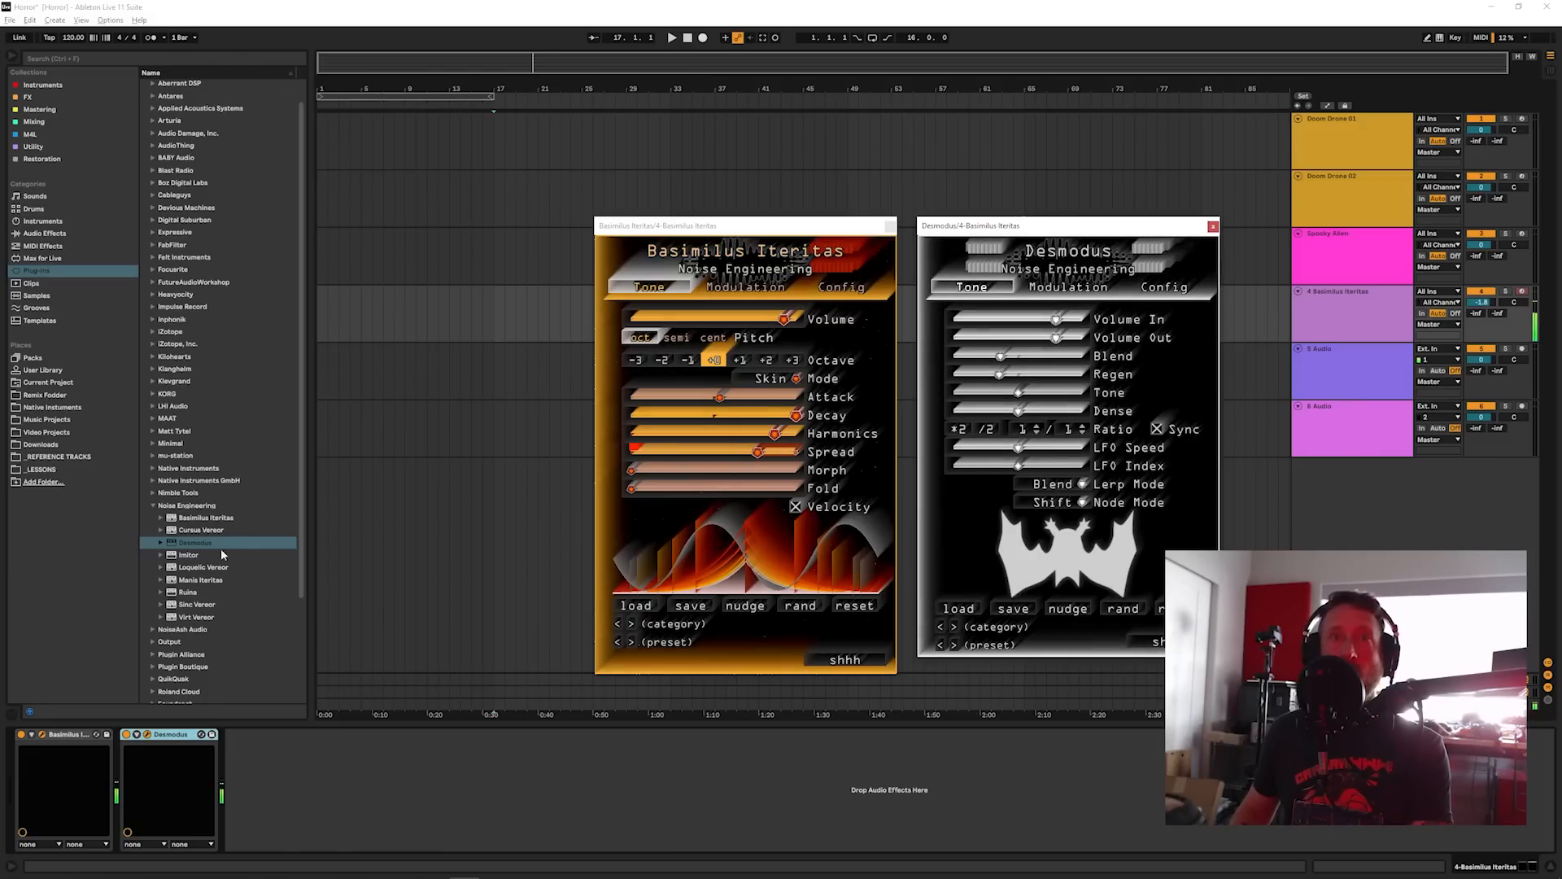
# Step: Add Imitor after Desmodus with minimum Shimmer and higher Crunch, and insert Ruina before Desmodus with Octavize raised and Saturate lowered
pyautogui.moveTo(222, 555); pyautogui.dragTo(269, 742)
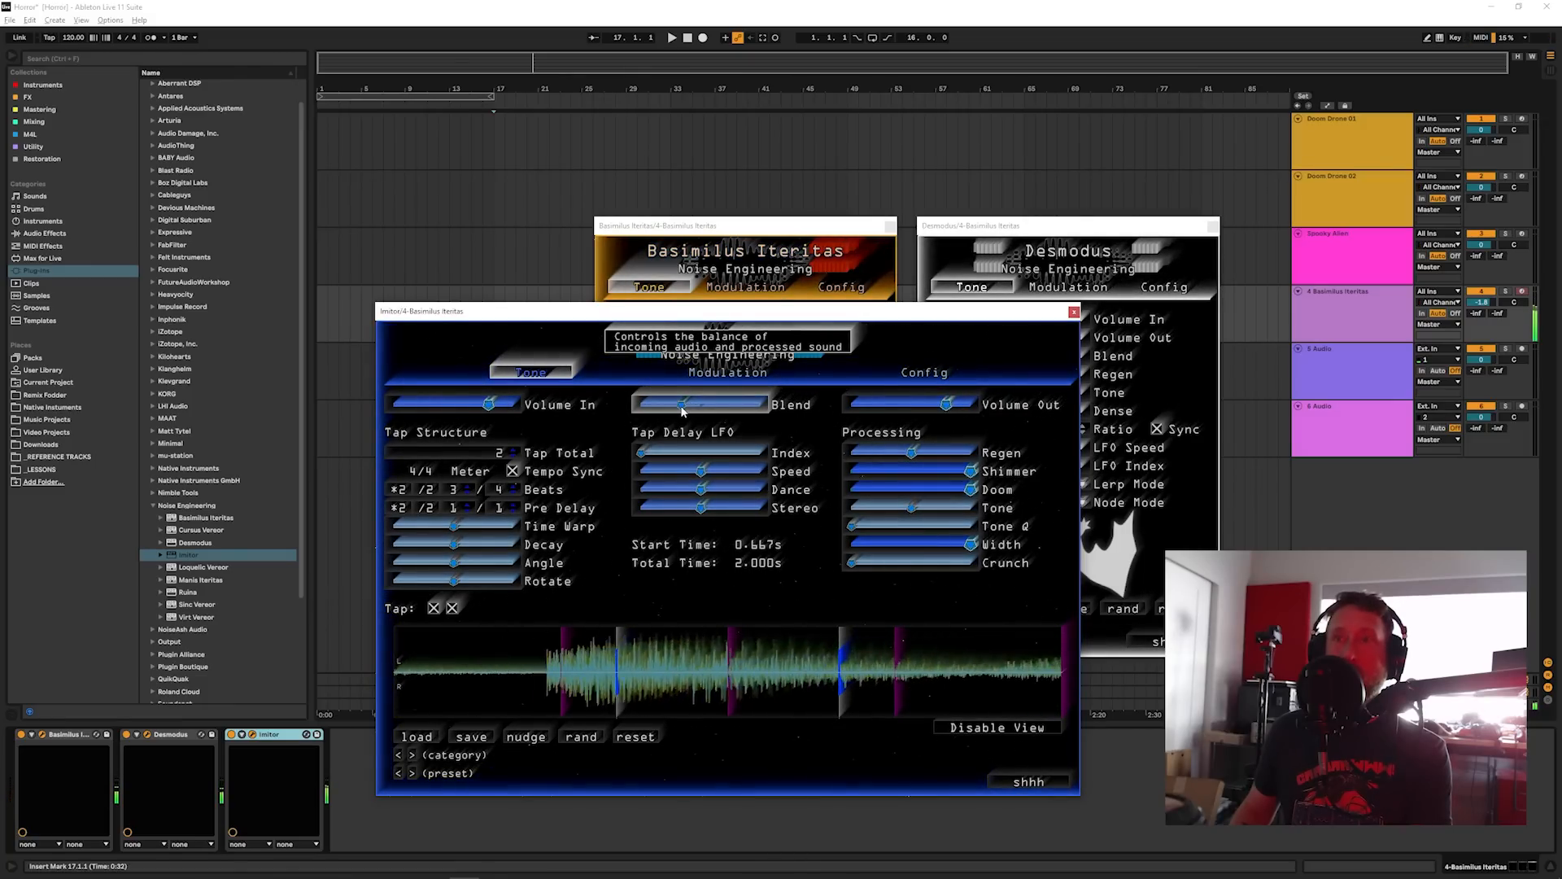
pyautogui.click(760, 263)
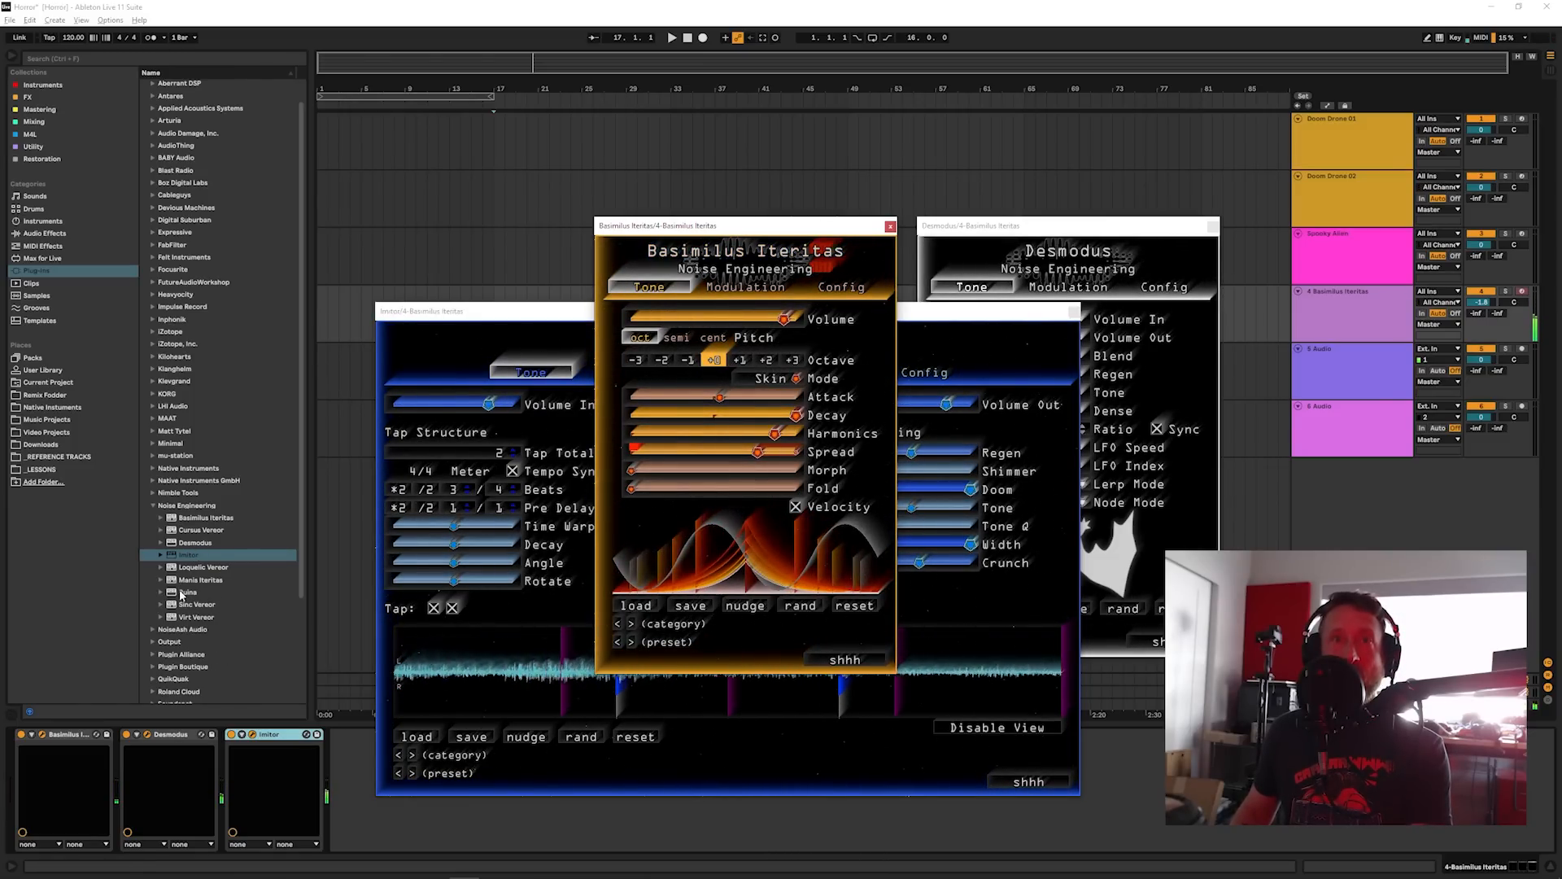
pyautogui.moveTo(180, 595); pyautogui.dragTo(130, 780)
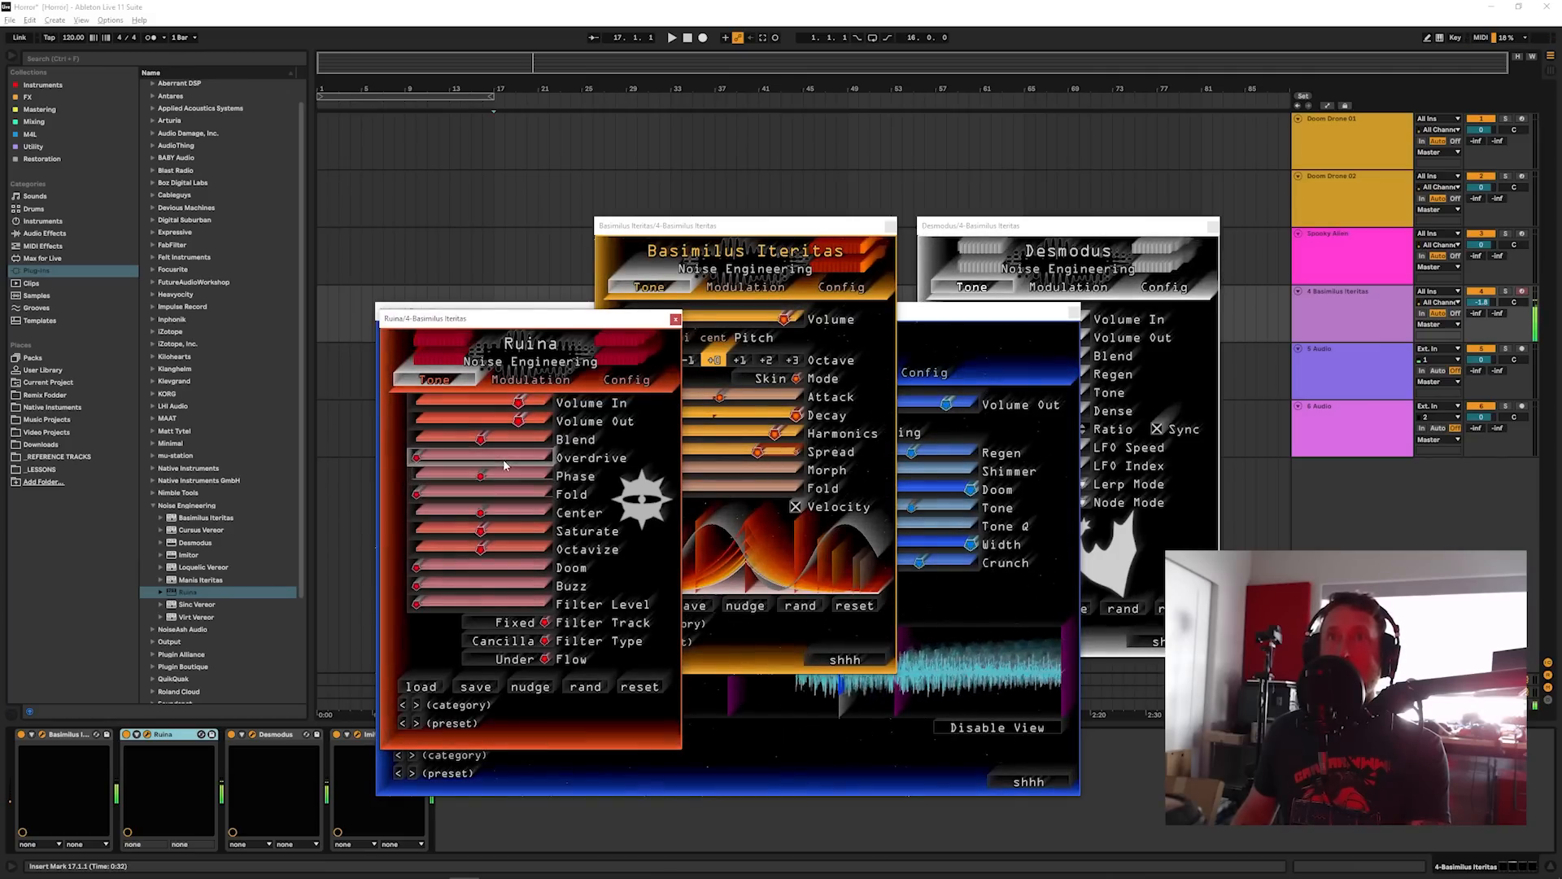
pyautogui.moveTo(481, 530); pyautogui.dragTo(531, 548)
pyautogui.click(988, 313)
# Step: Duplicate the Basimilus Iteritas track as Kick and Snr, and set the Snr synth to Skin mode, octave -2, with shorter Attack and Decay
pyautogui.rightClick(1337, 302)
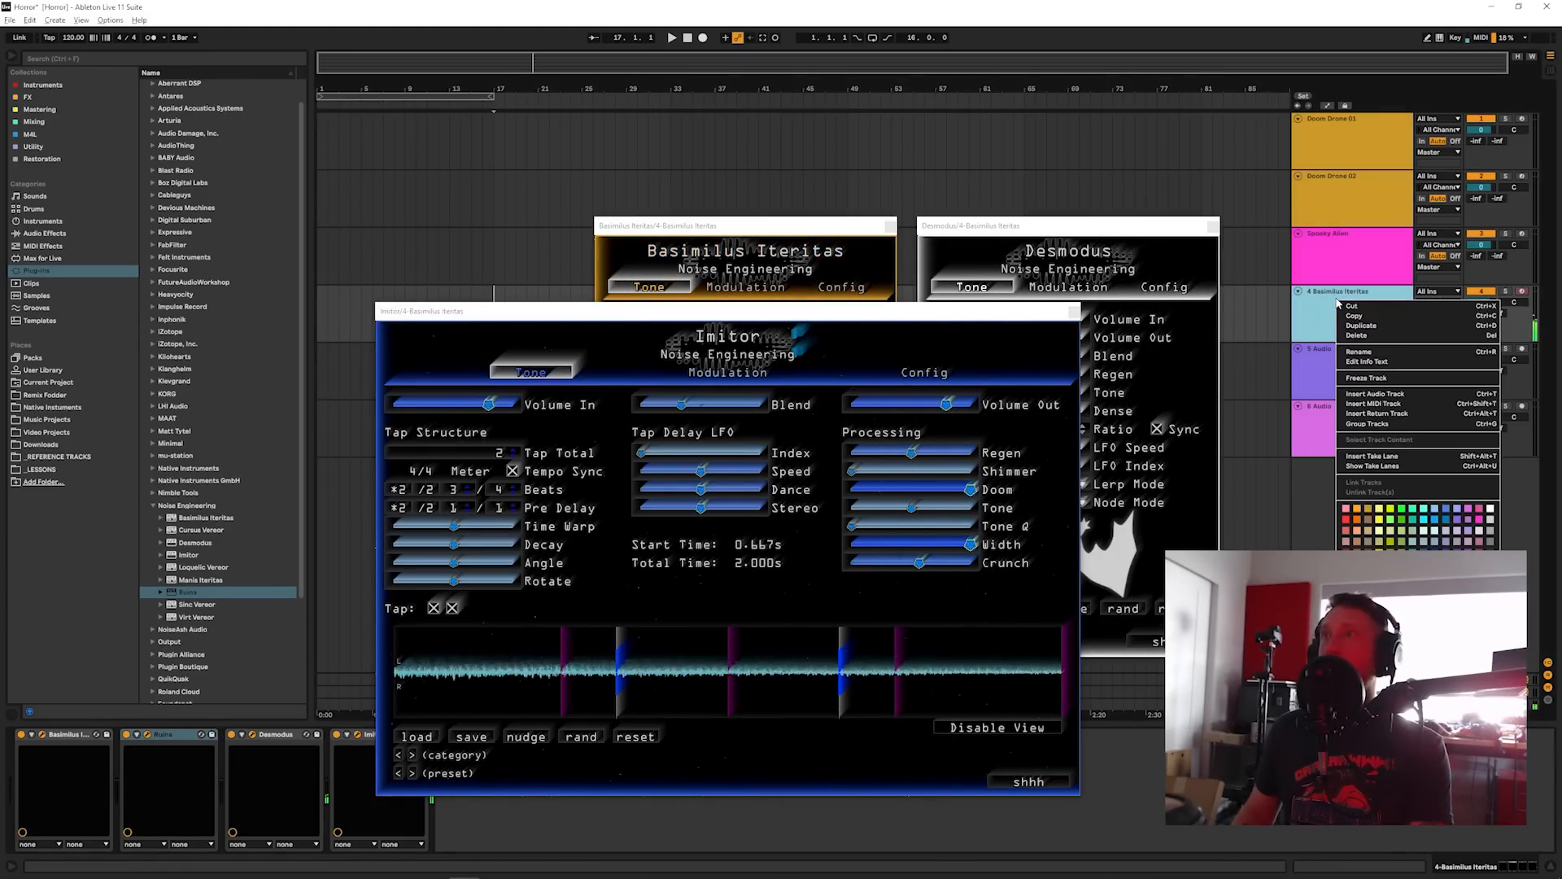
pyautogui.click(1413, 325)
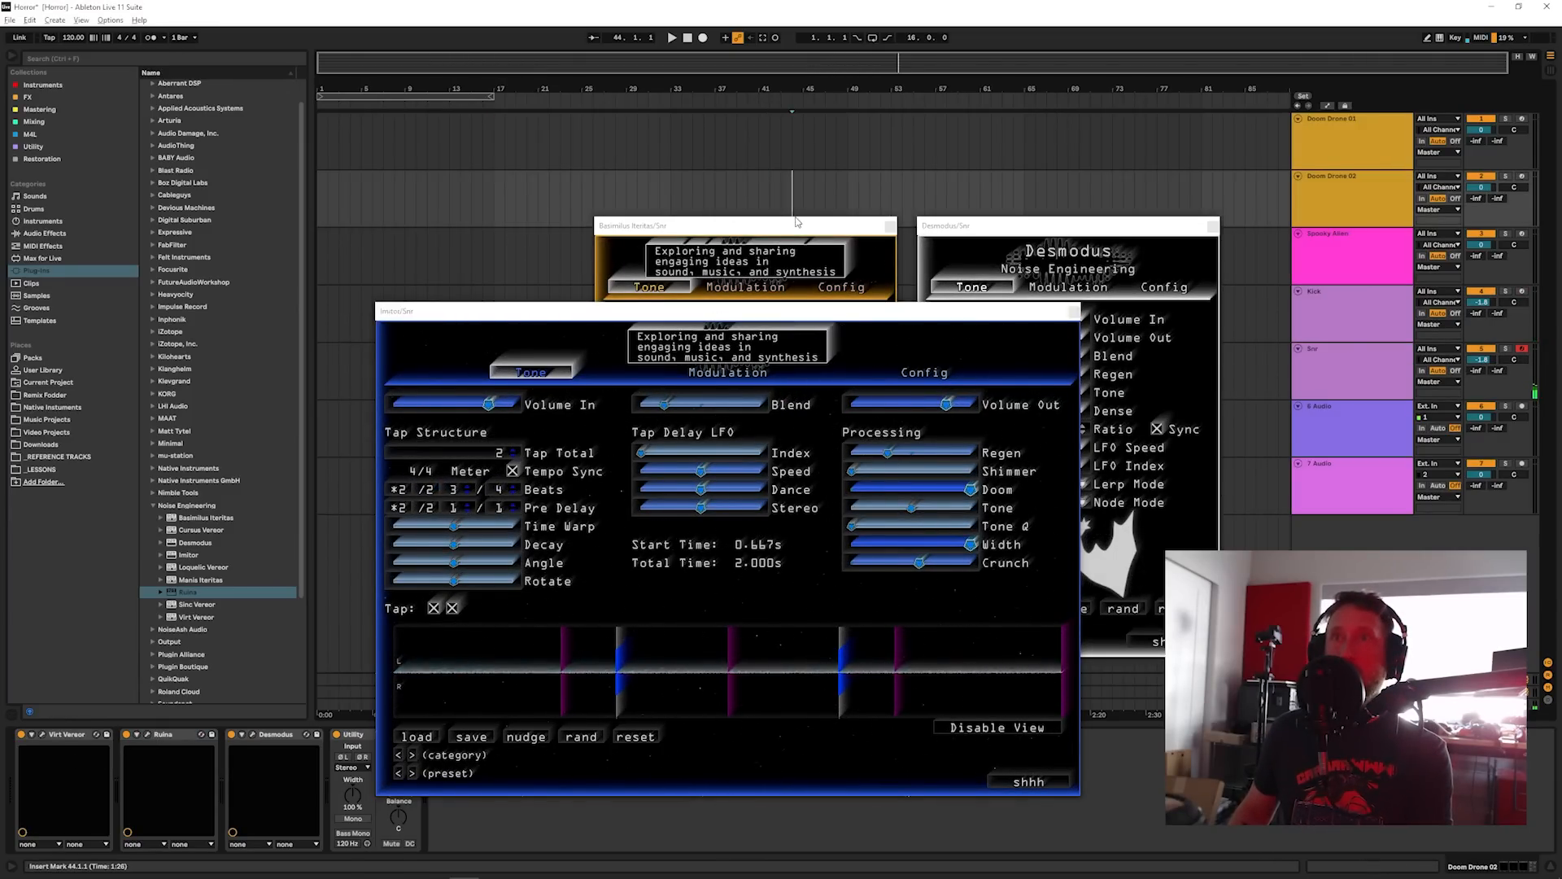
pyautogui.moveTo(680, 469); pyautogui.dragTo(728, 474)
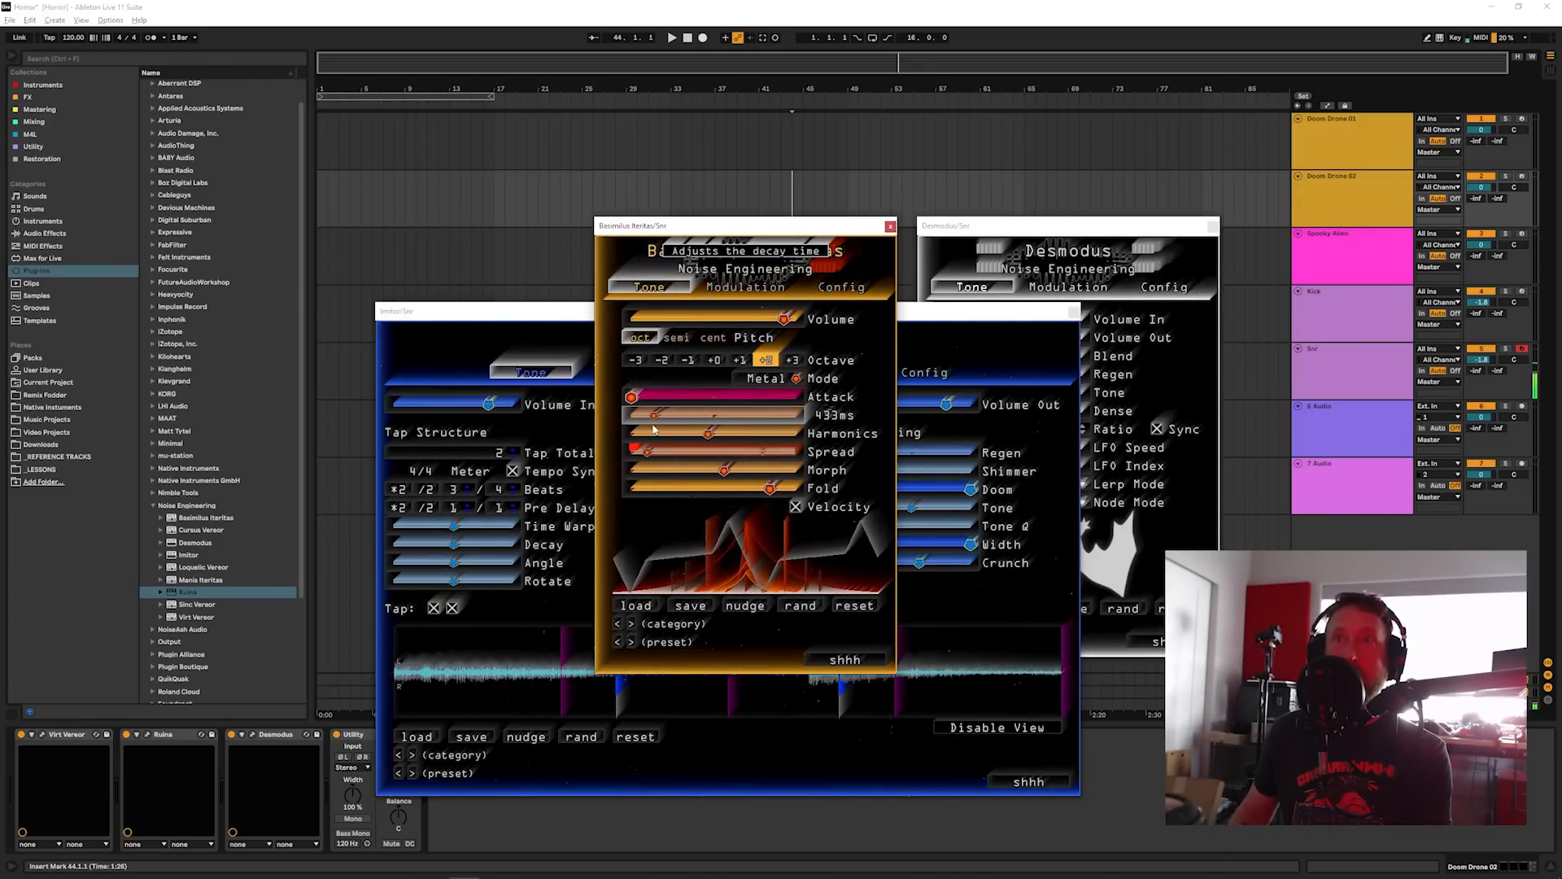
pyautogui.moveTo(747, 420); pyautogui.dragTo(656, 442)
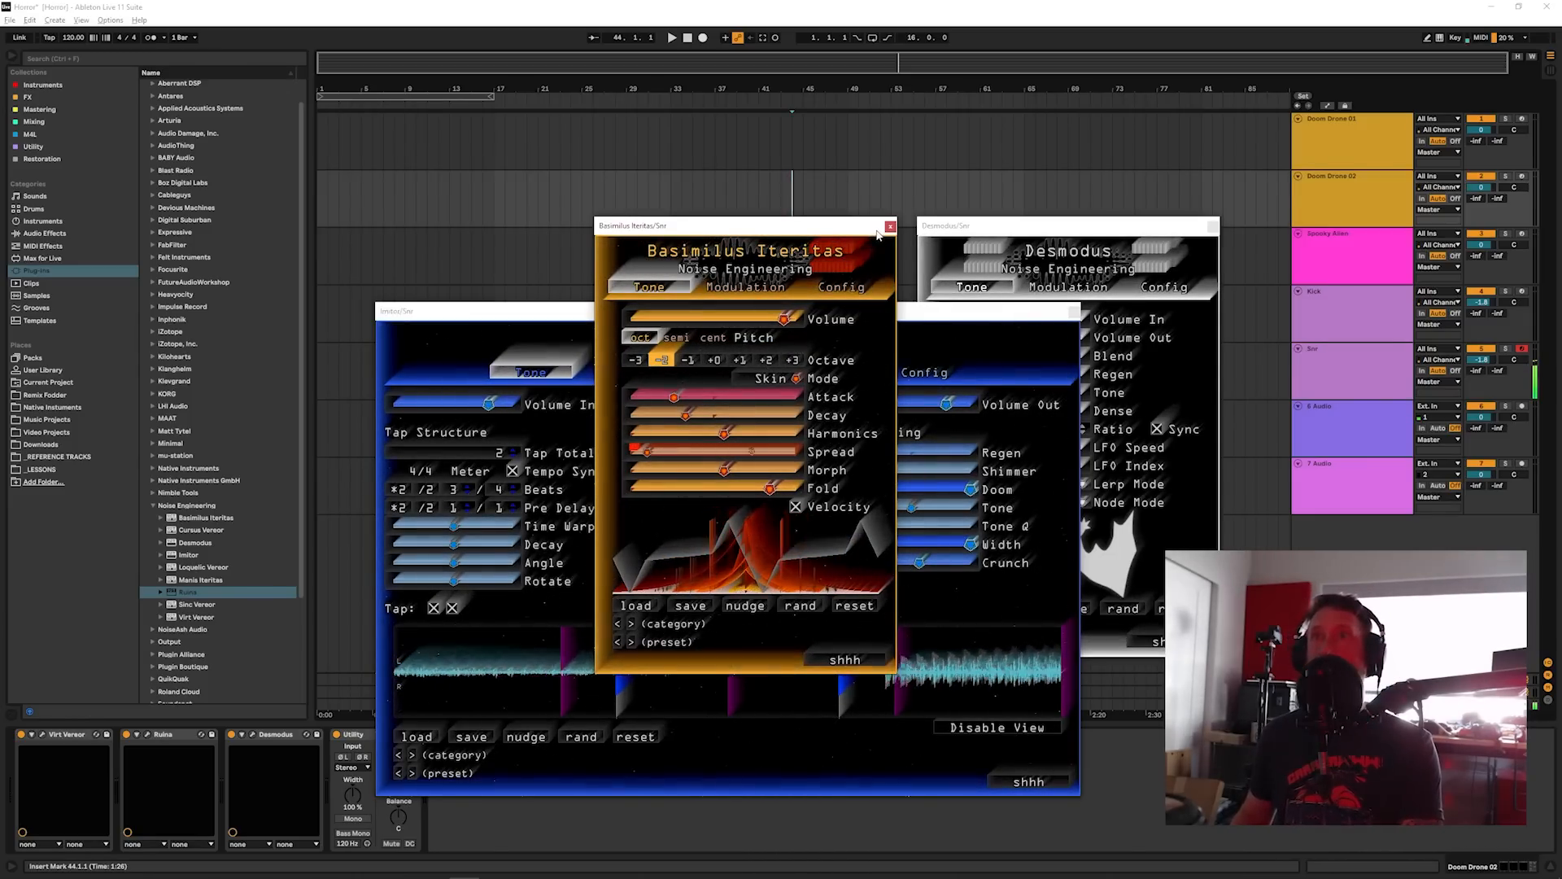
# Step: Close all open plugin windows of the Snr and Kick tracks
pyautogui.click(891, 226)
pyautogui.click(1074, 313)
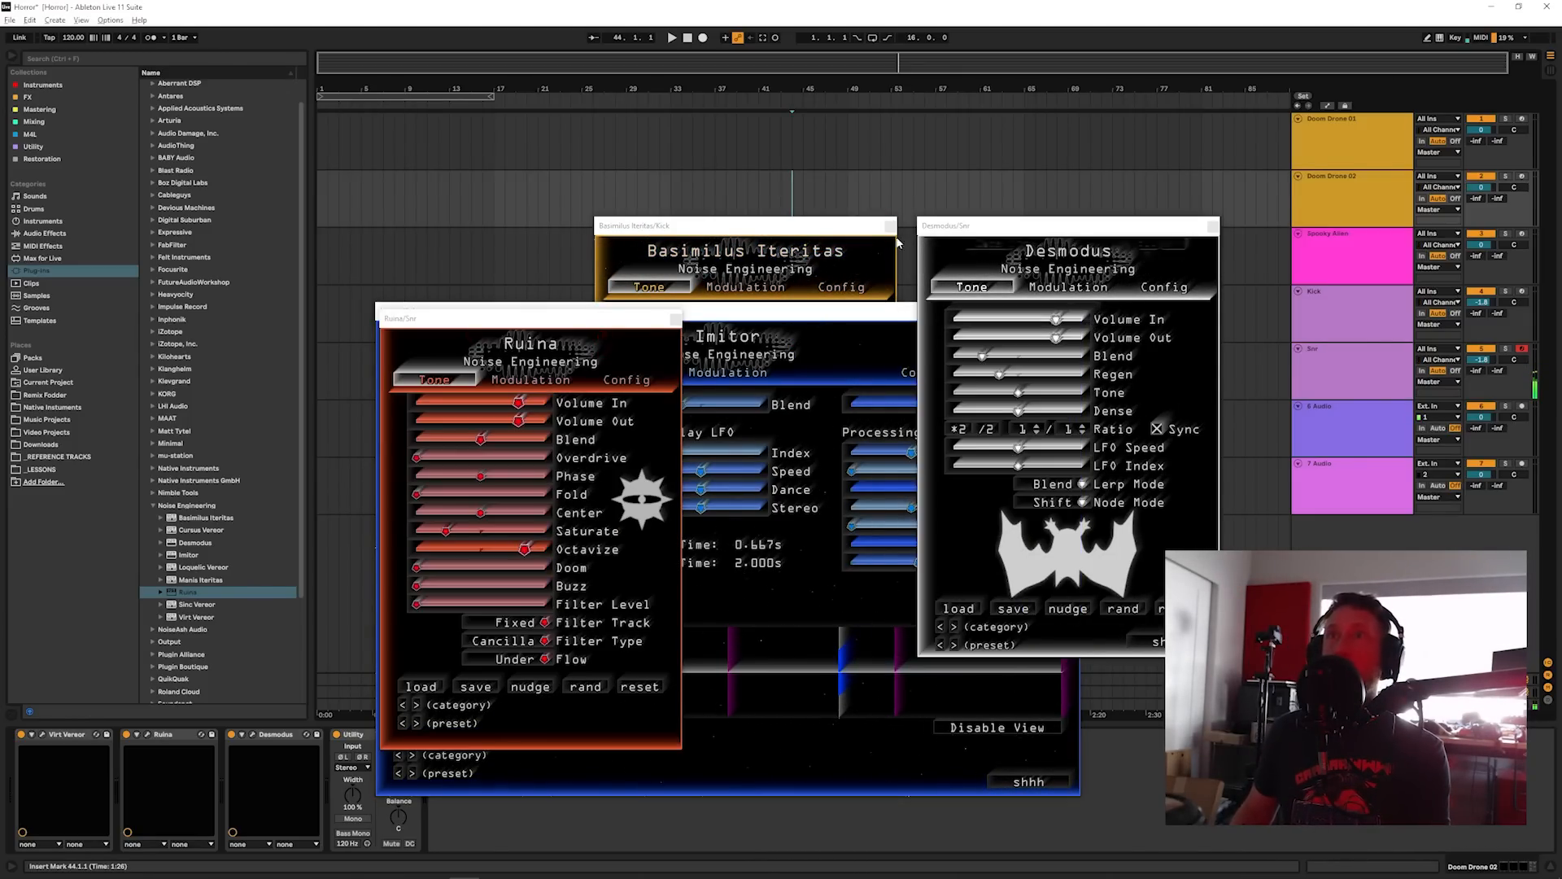
pyautogui.click(891, 227)
pyautogui.click(868, 310)
pyautogui.click(1213, 226)
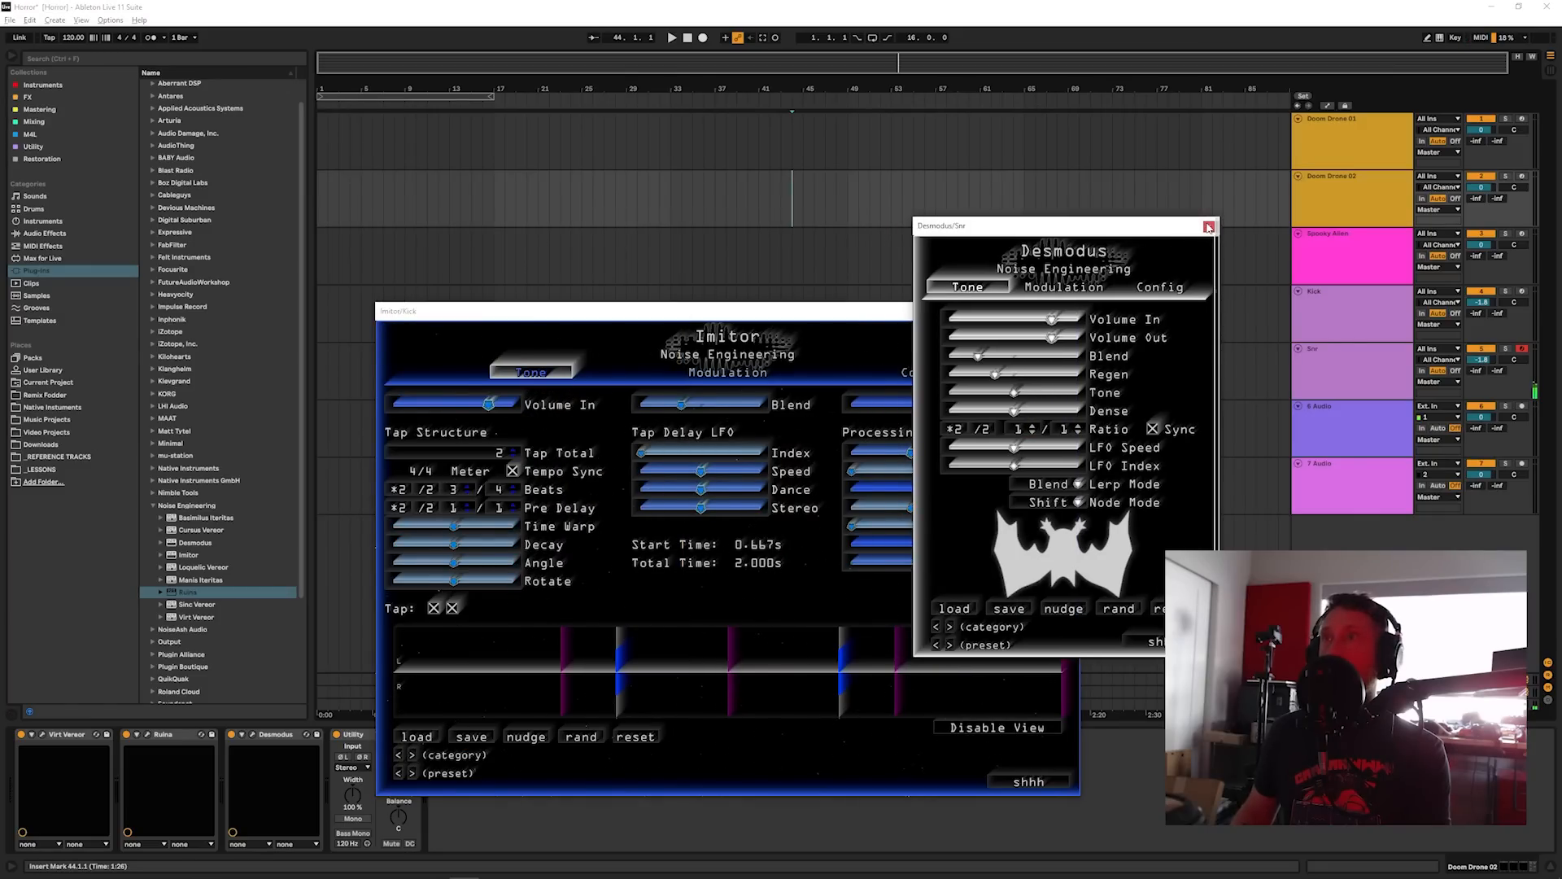
pyautogui.click(1073, 312)
pyautogui.click(1074, 312)
pyautogui.click(1213, 226)
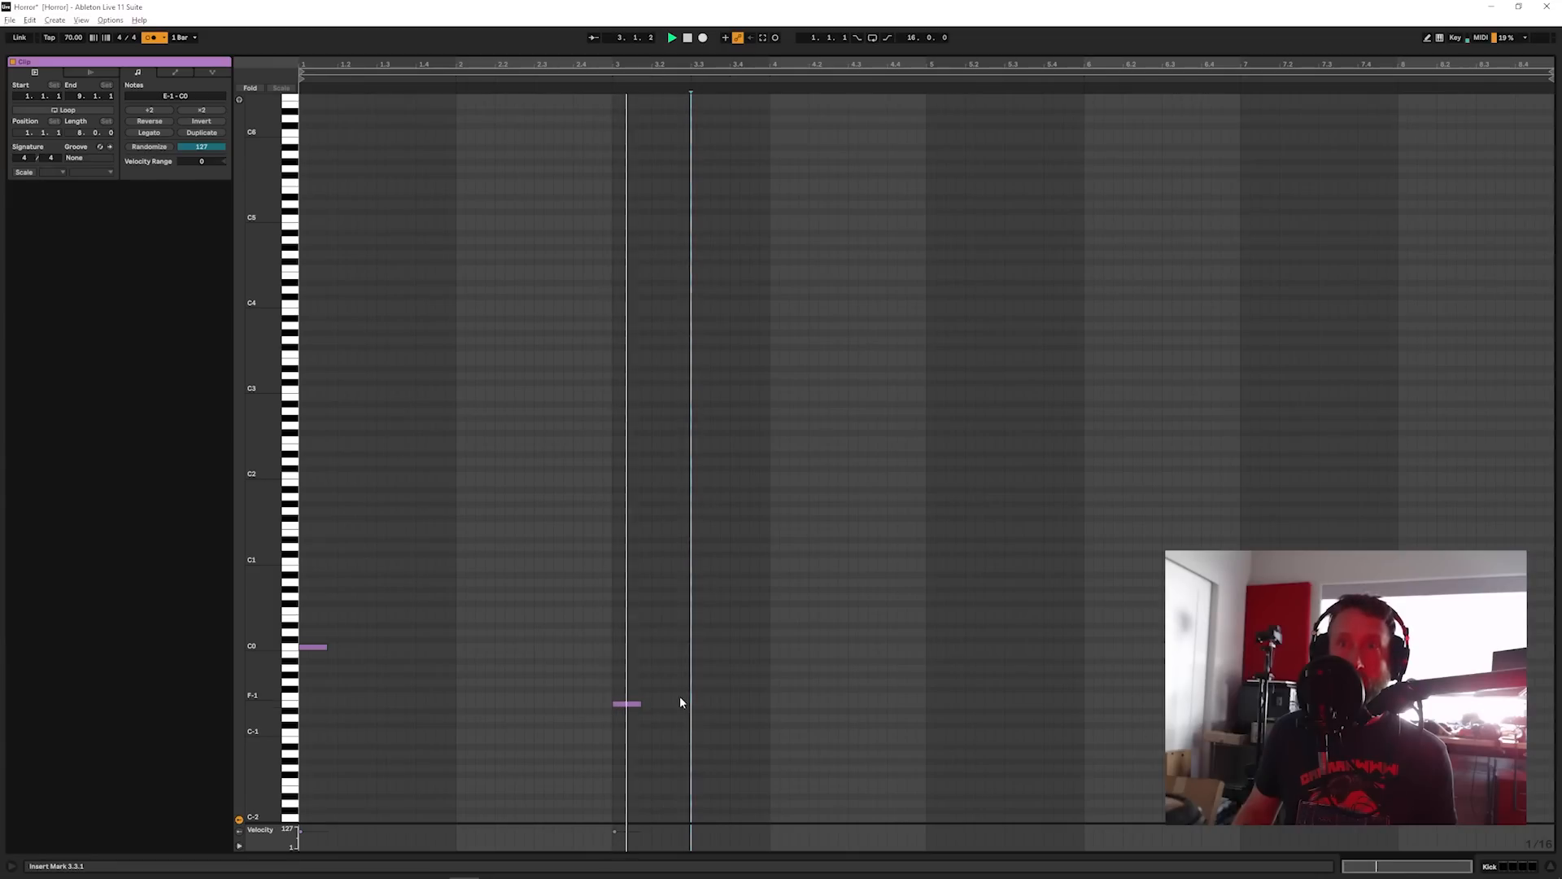
# Step: Duplicate the Kick clip's bar 1 and bar 3 notes into the second half of the eight-bar clip
pyautogui.moveTo(923, 620); pyautogui.dragTo(300, 774)
pyautogui.hotkey('ctrl', 'd')
pyautogui.click(977, 706)
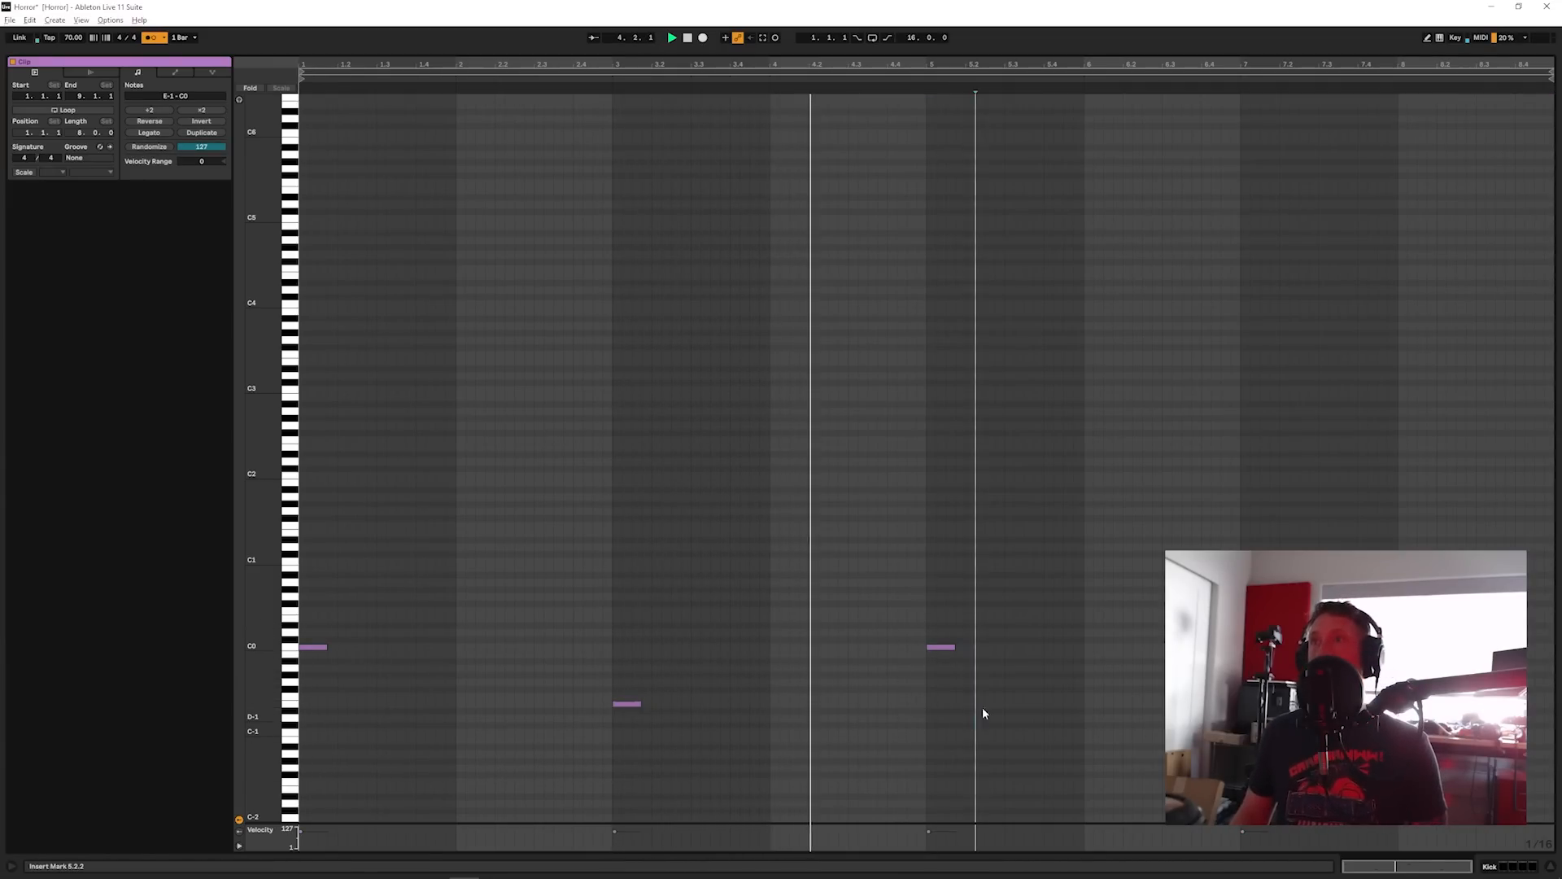
pyautogui.click(1069, 412)
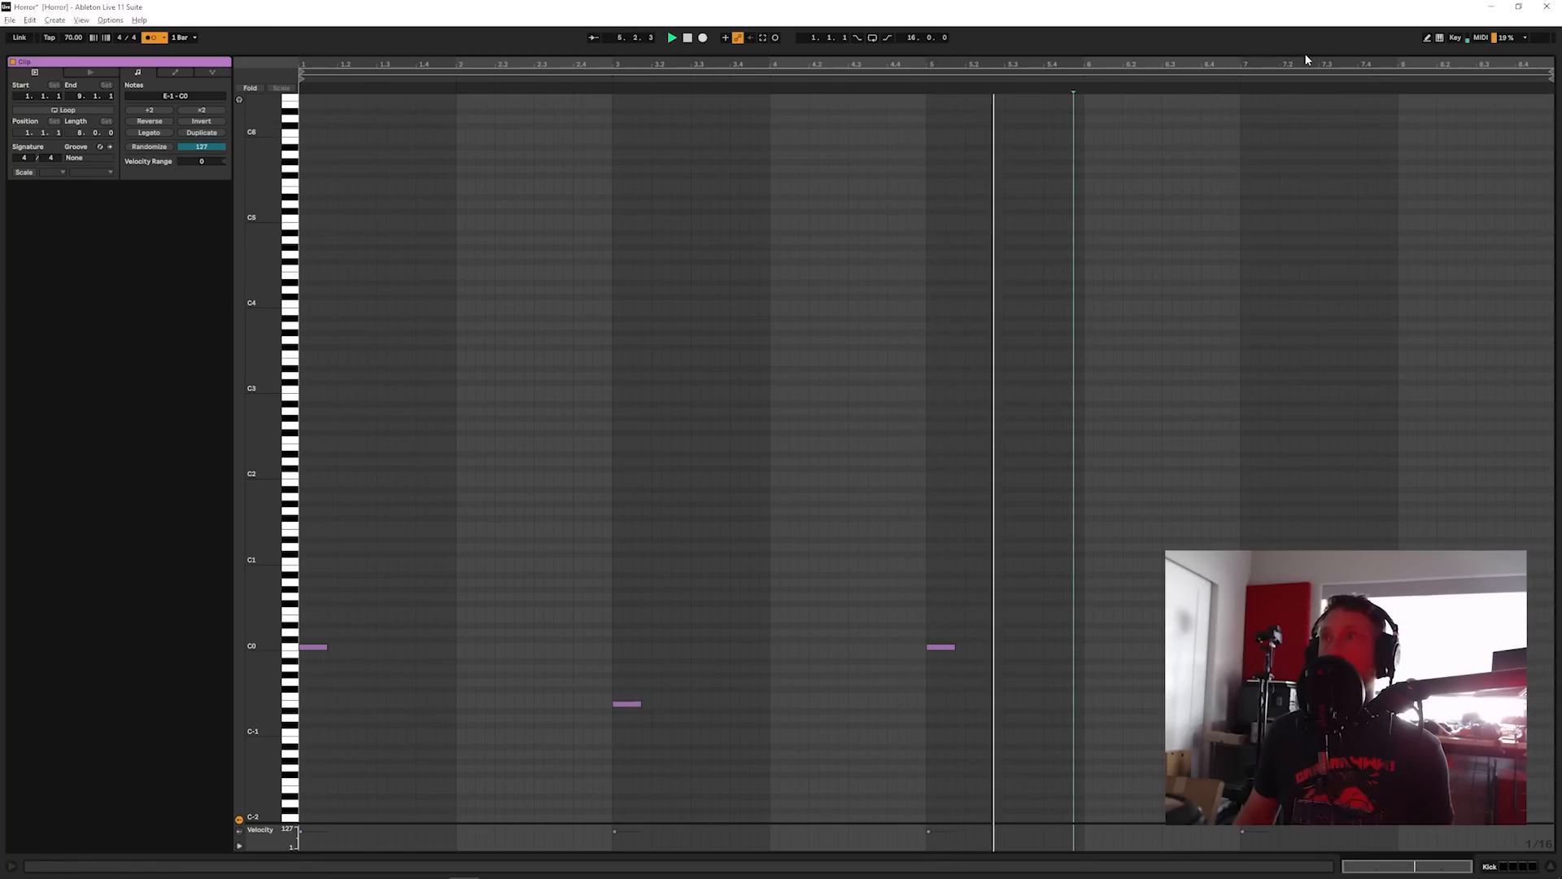
# Step: Loop the arrangement over the eight-bar Kick clip, and add a B0 note at beat 1.4 in a copied, one-bar-shifted Snr clip
pyautogui.moveTo(1307, 51); pyautogui.dragTo(1276, 372)
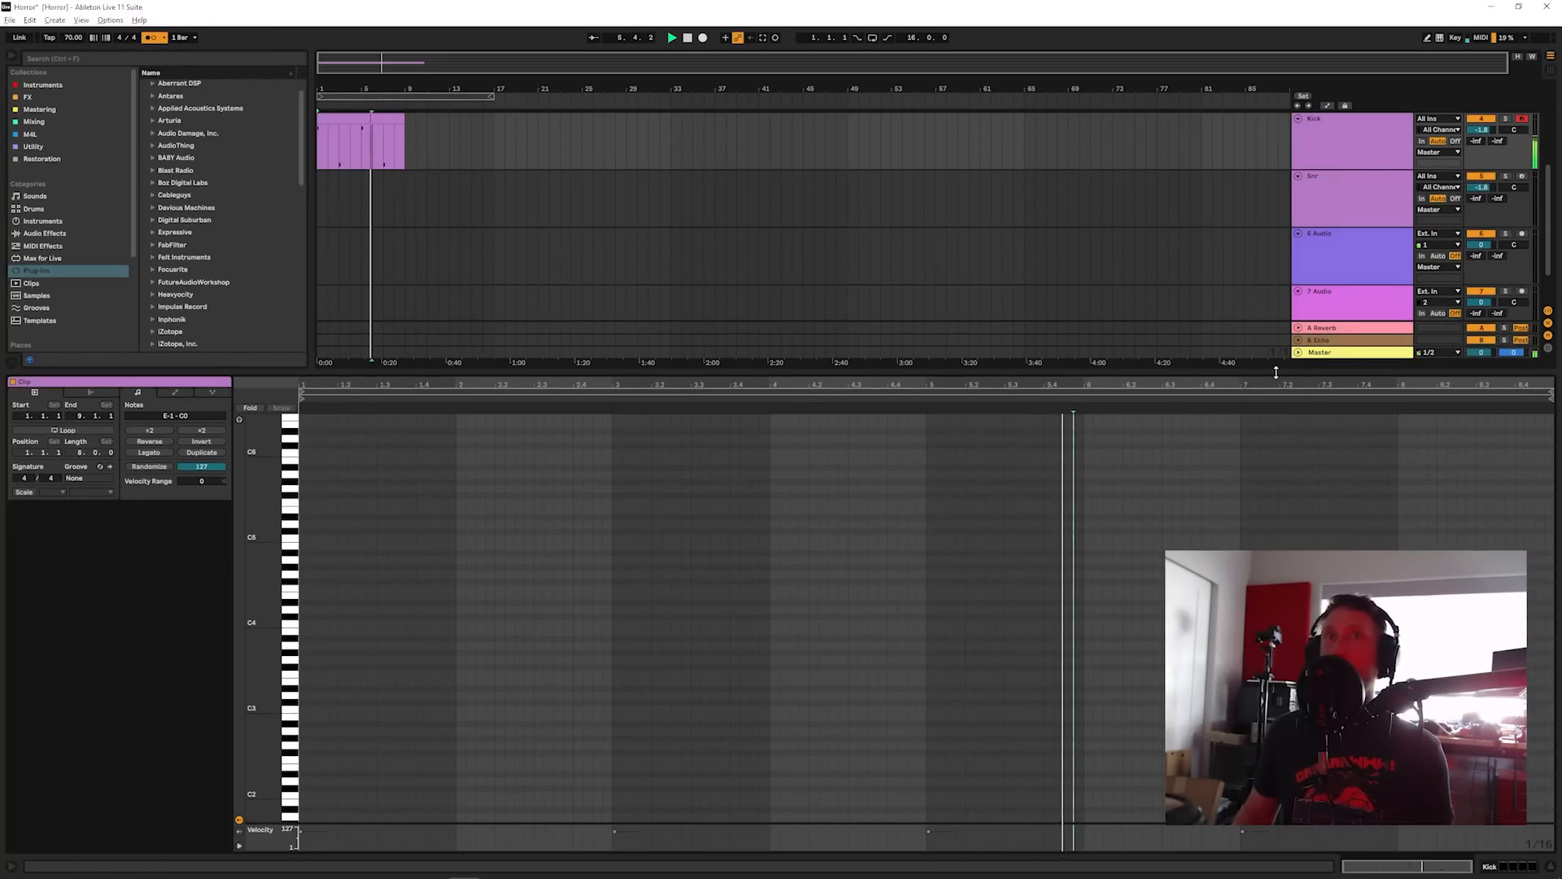
pyautogui.click(384, 120)
pyautogui.hotkey('ctrl', 'l')
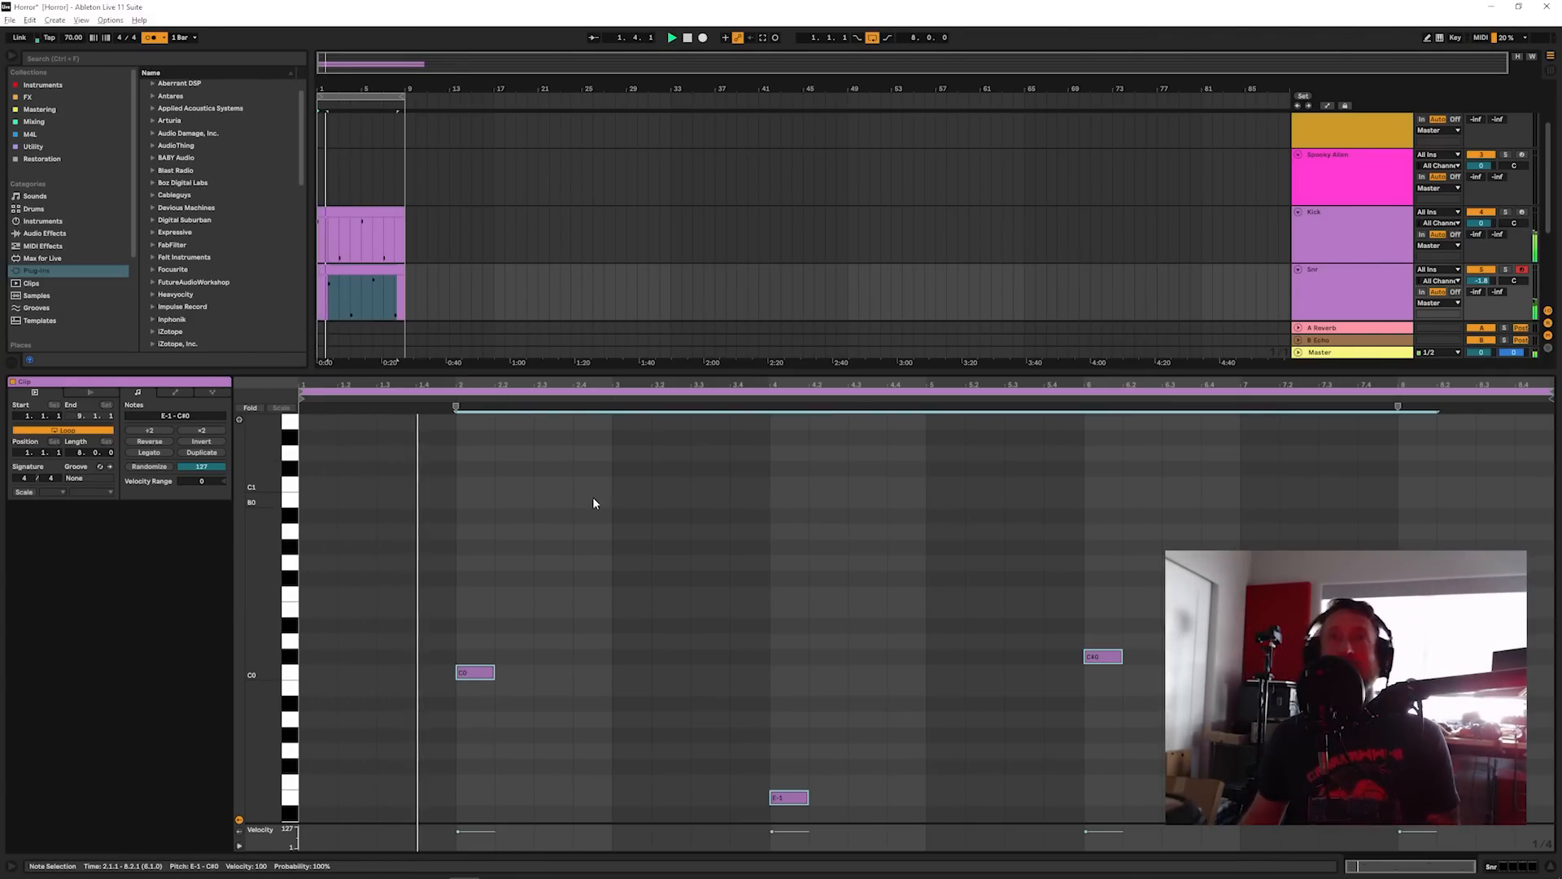
pyautogui.doubleClick(451, 500)
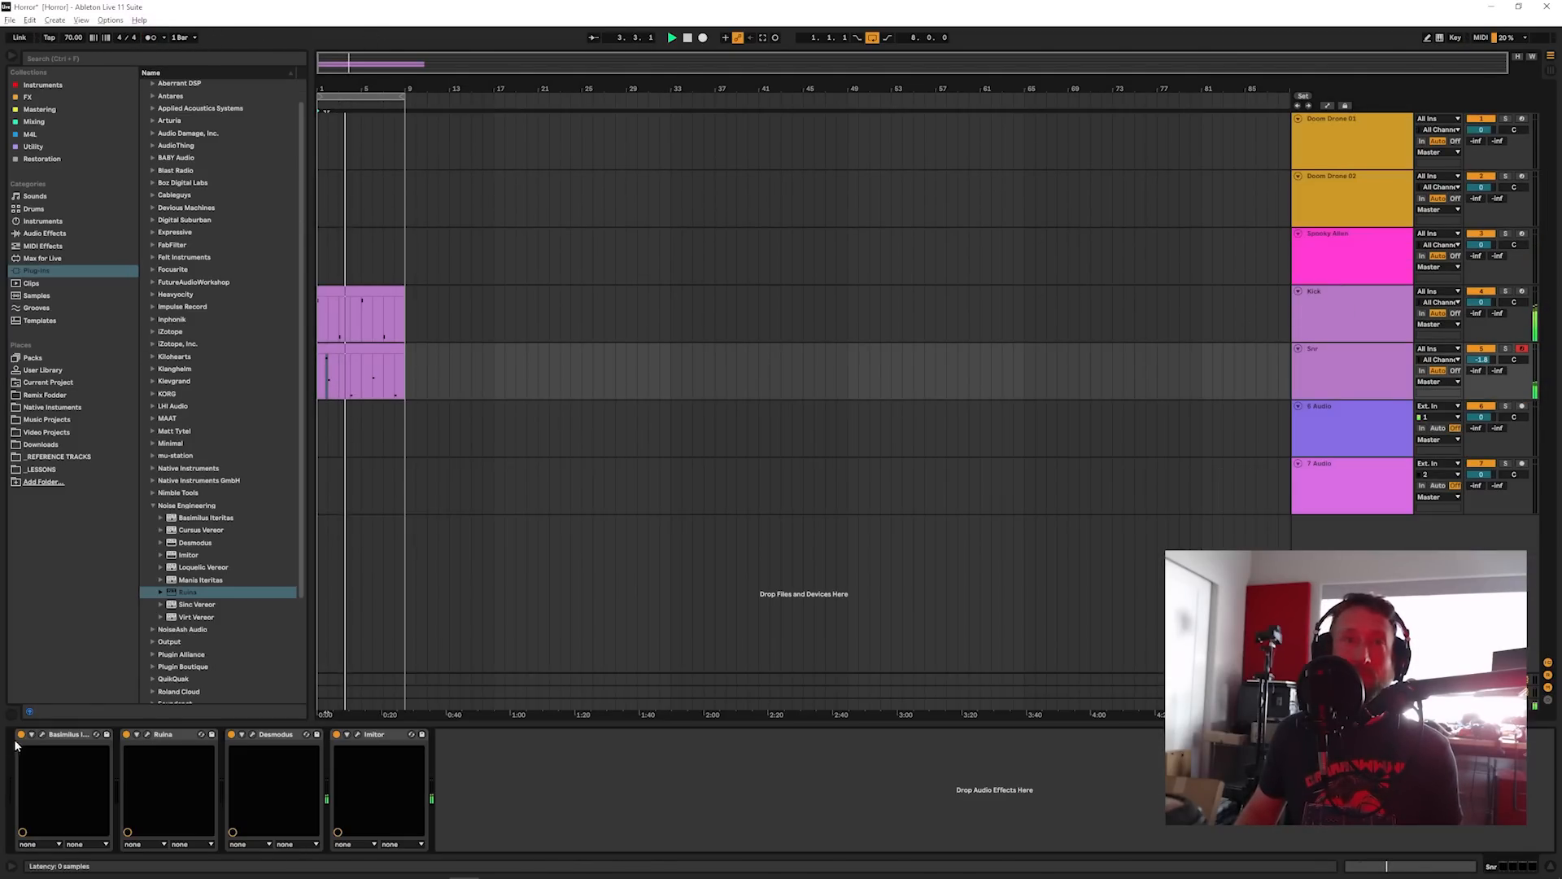
# Step: Set Imitor on the Snr track to 2/4 Beats and 4/1 Pre Delay, and close its window
pyautogui.click(358, 735)
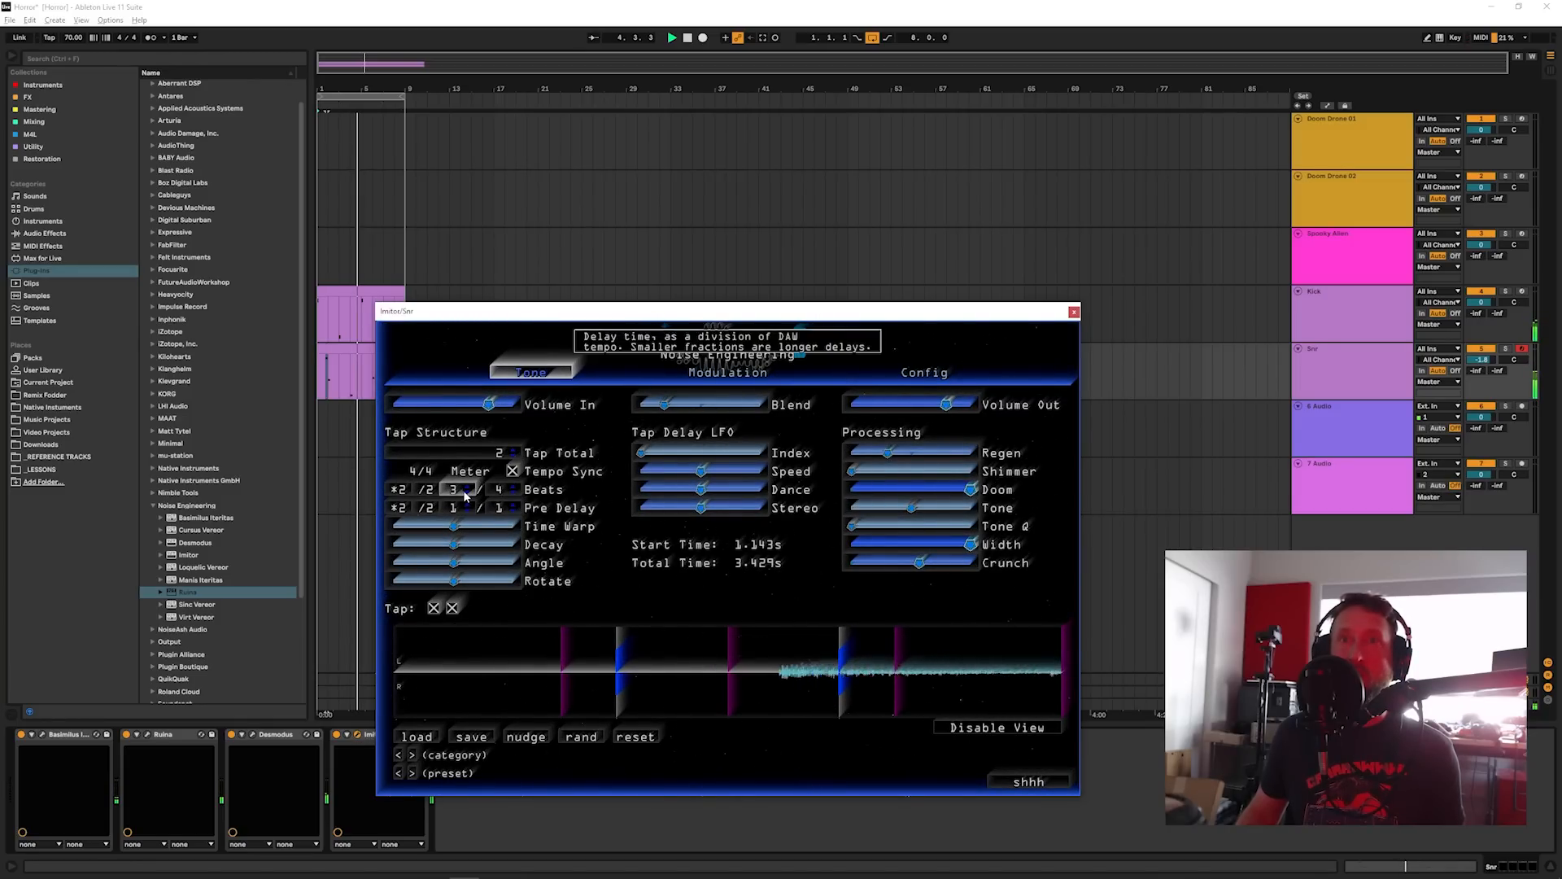
pyautogui.scroll(2, 469, 507)
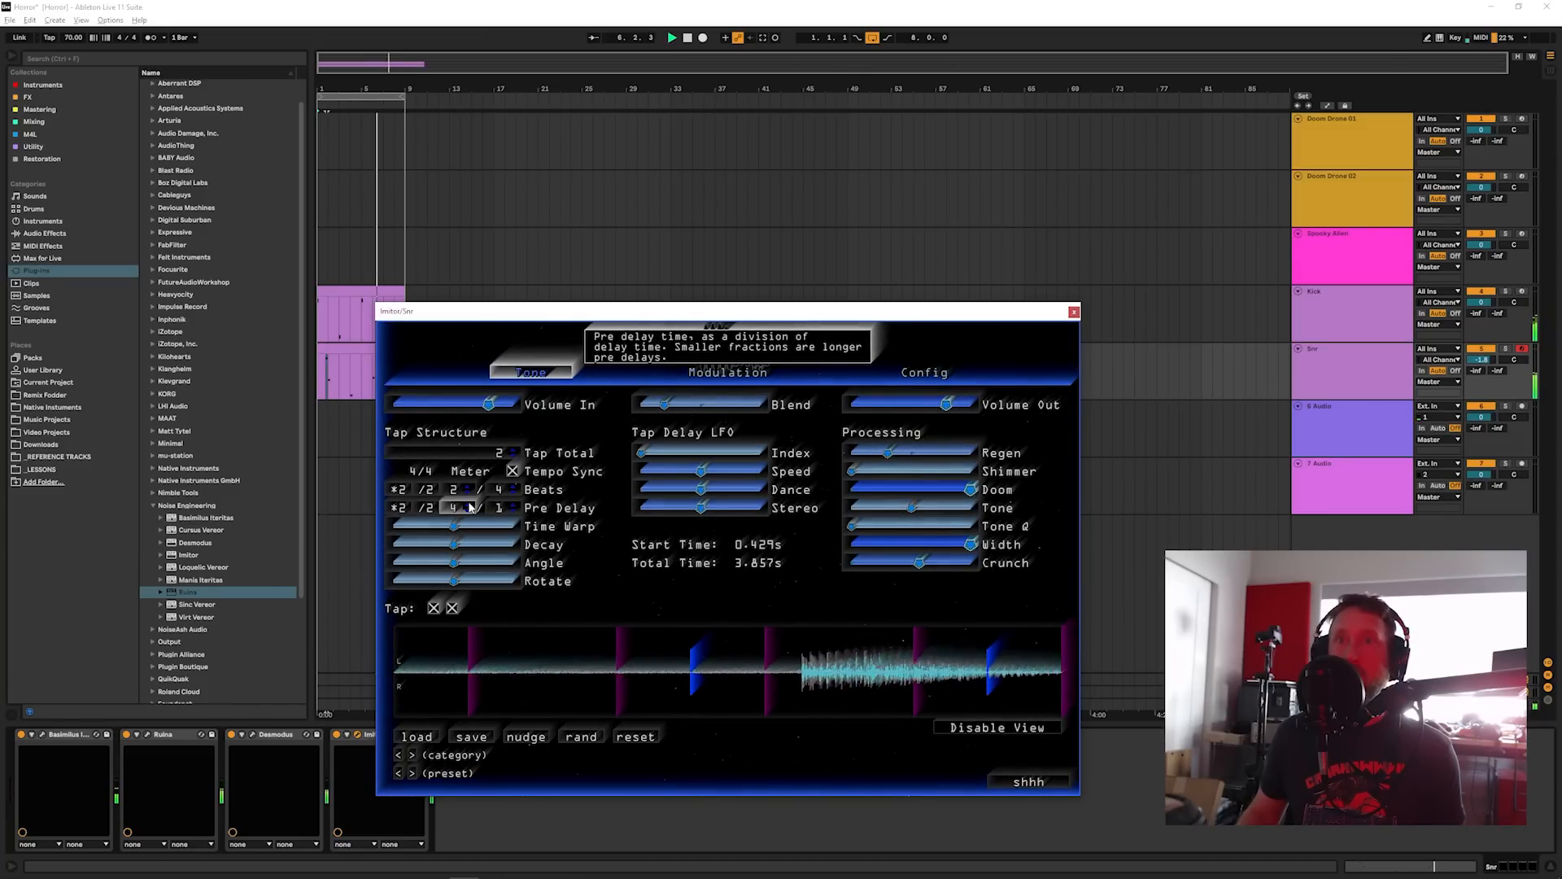
pyautogui.click(1075, 312)
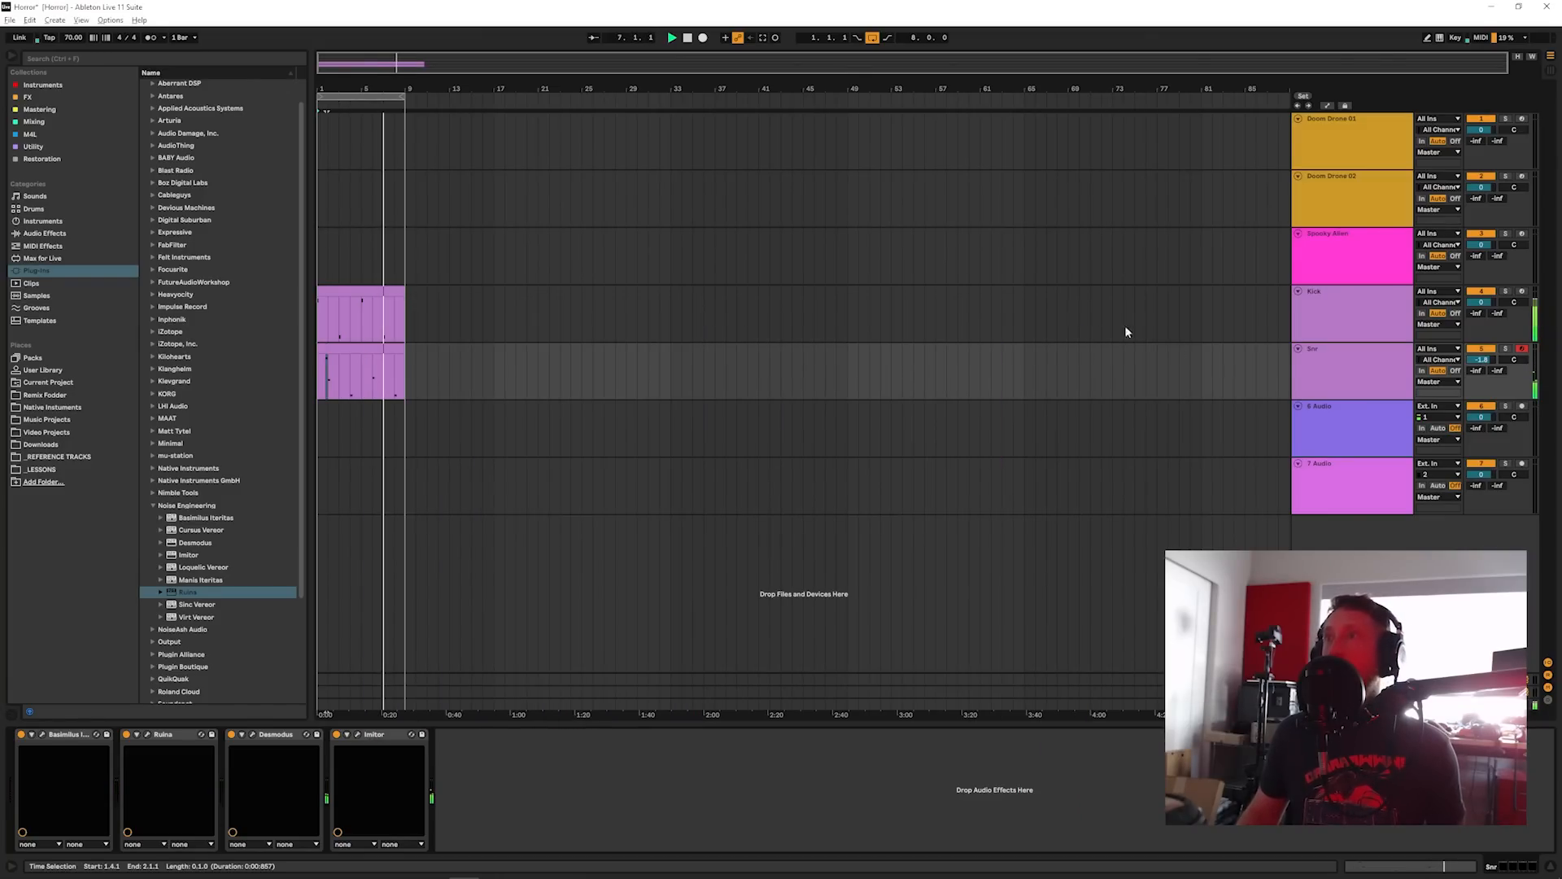
# Step: Duplicate the Snr track as HH and replace its notes with four-note G1 bursts on beat 4 of bars 1, 3, 5 and 7
pyautogui.click(1321, 359)
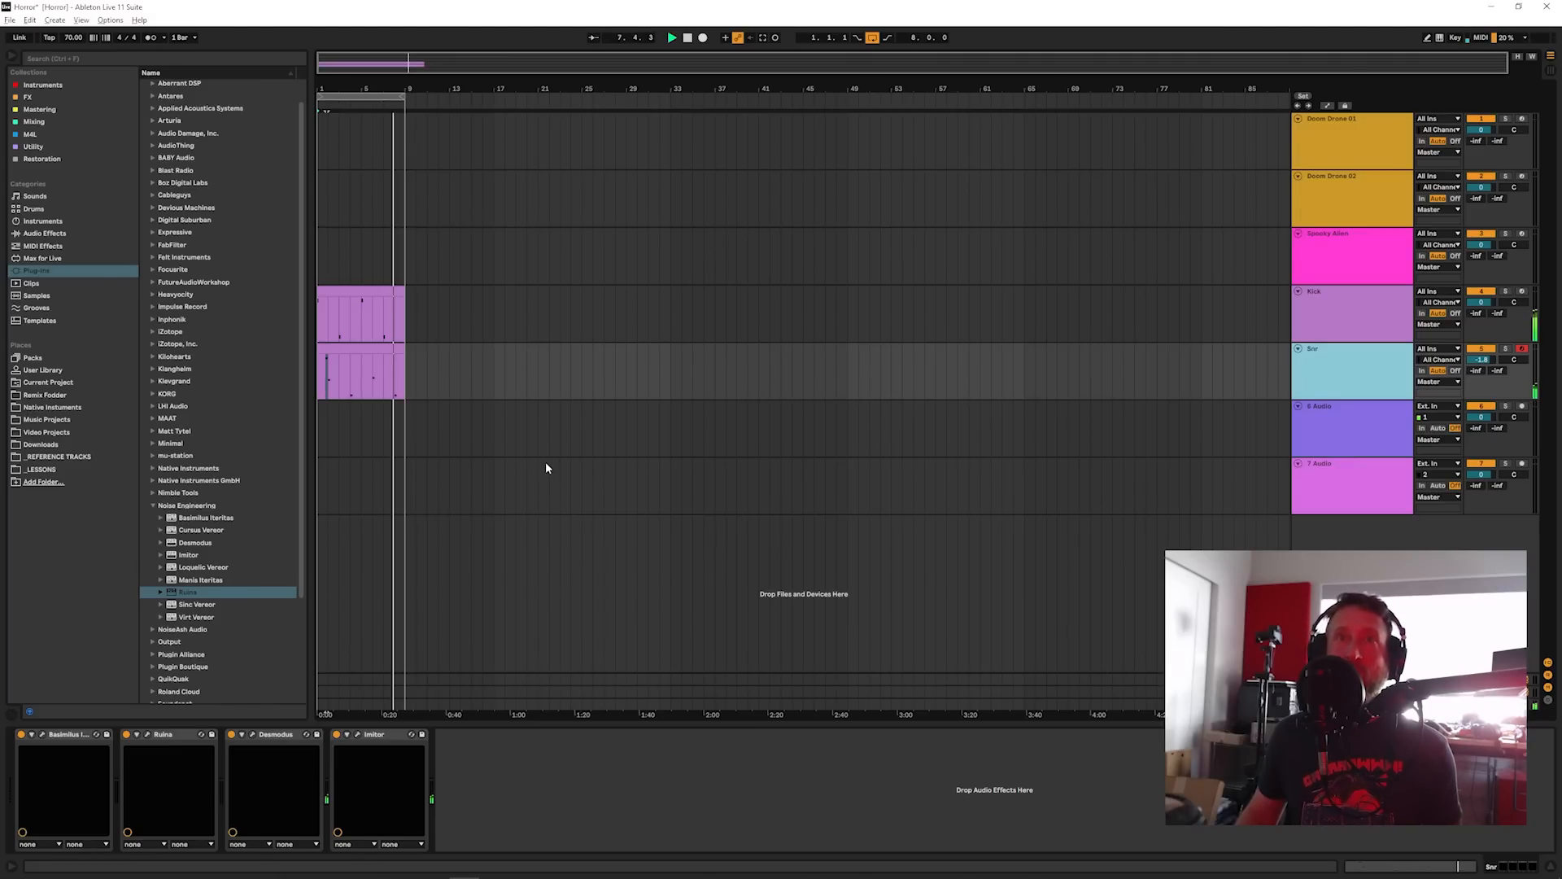
pyautogui.hotkey('ctrl', 'd')
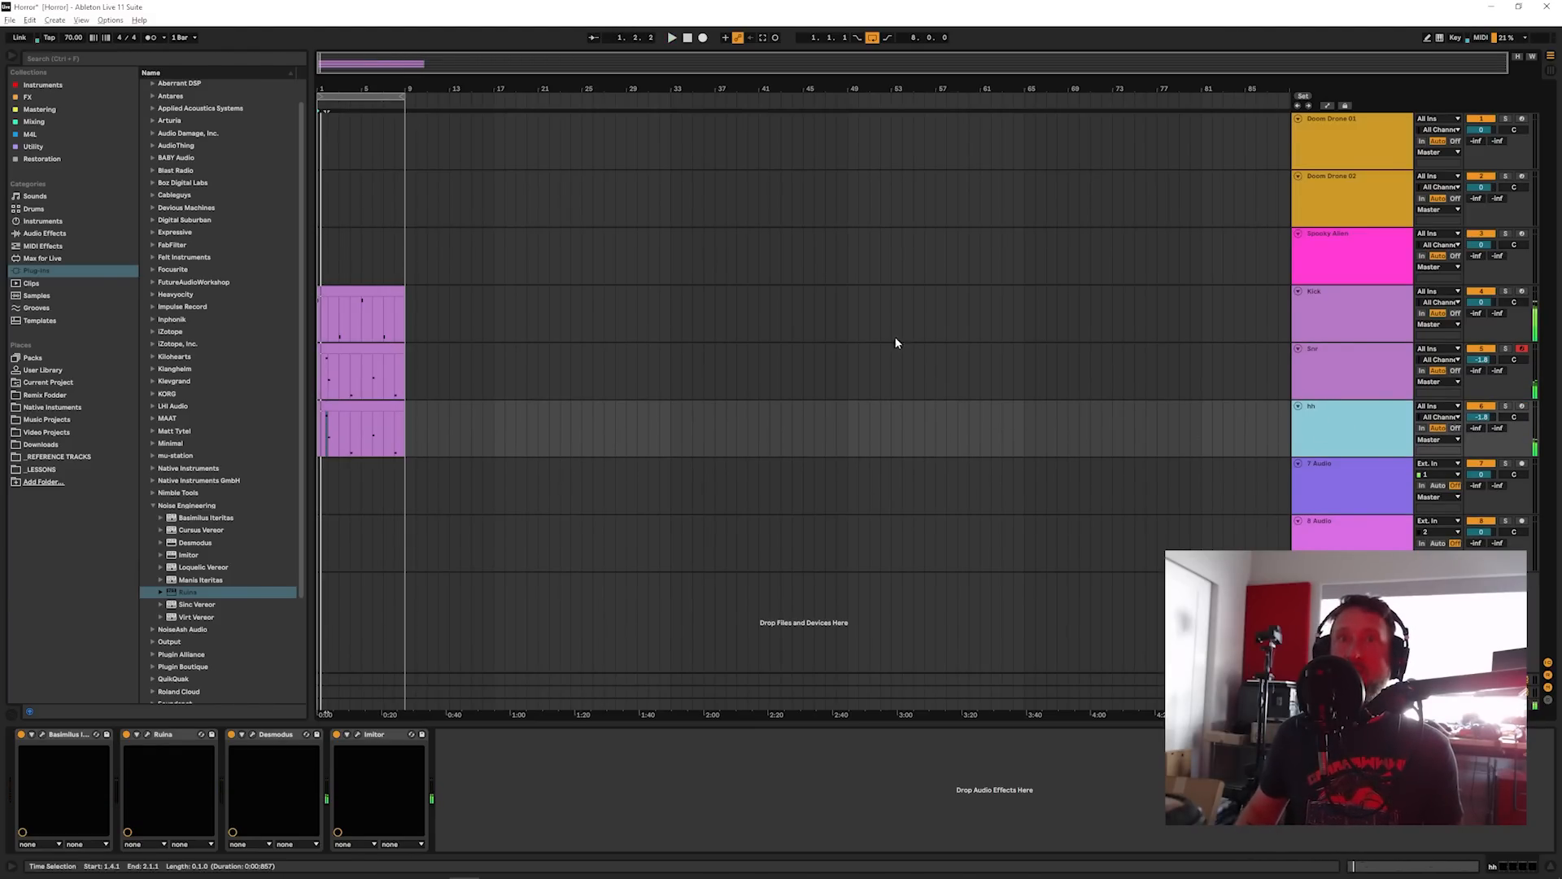
pyautogui.doubleClick(326, 423)
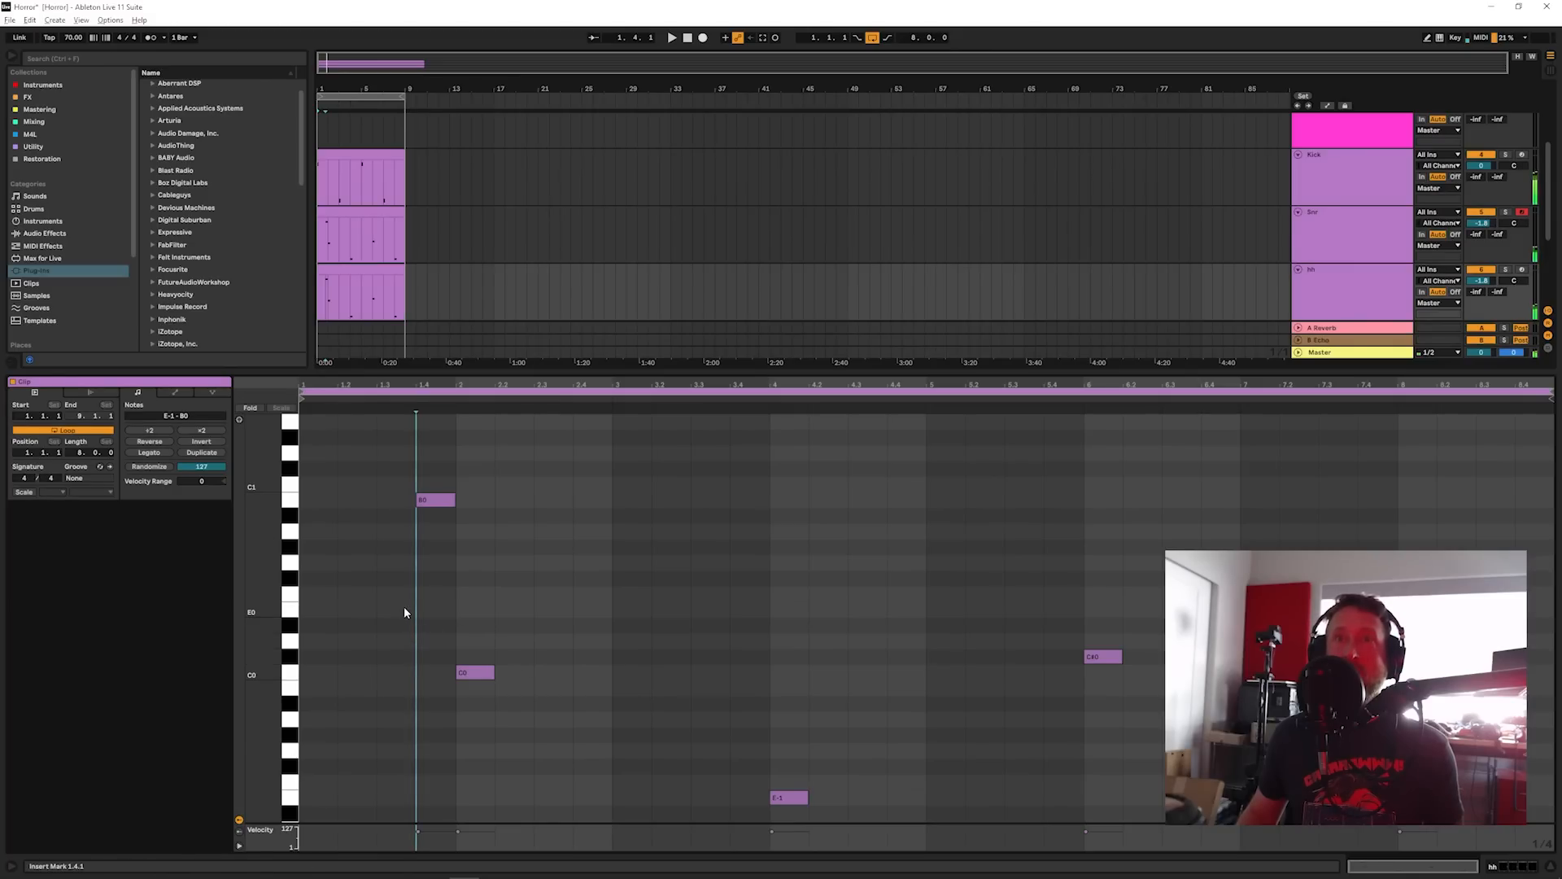
pyautogui.click(378, 222)
pyautogui.click(431, 542)
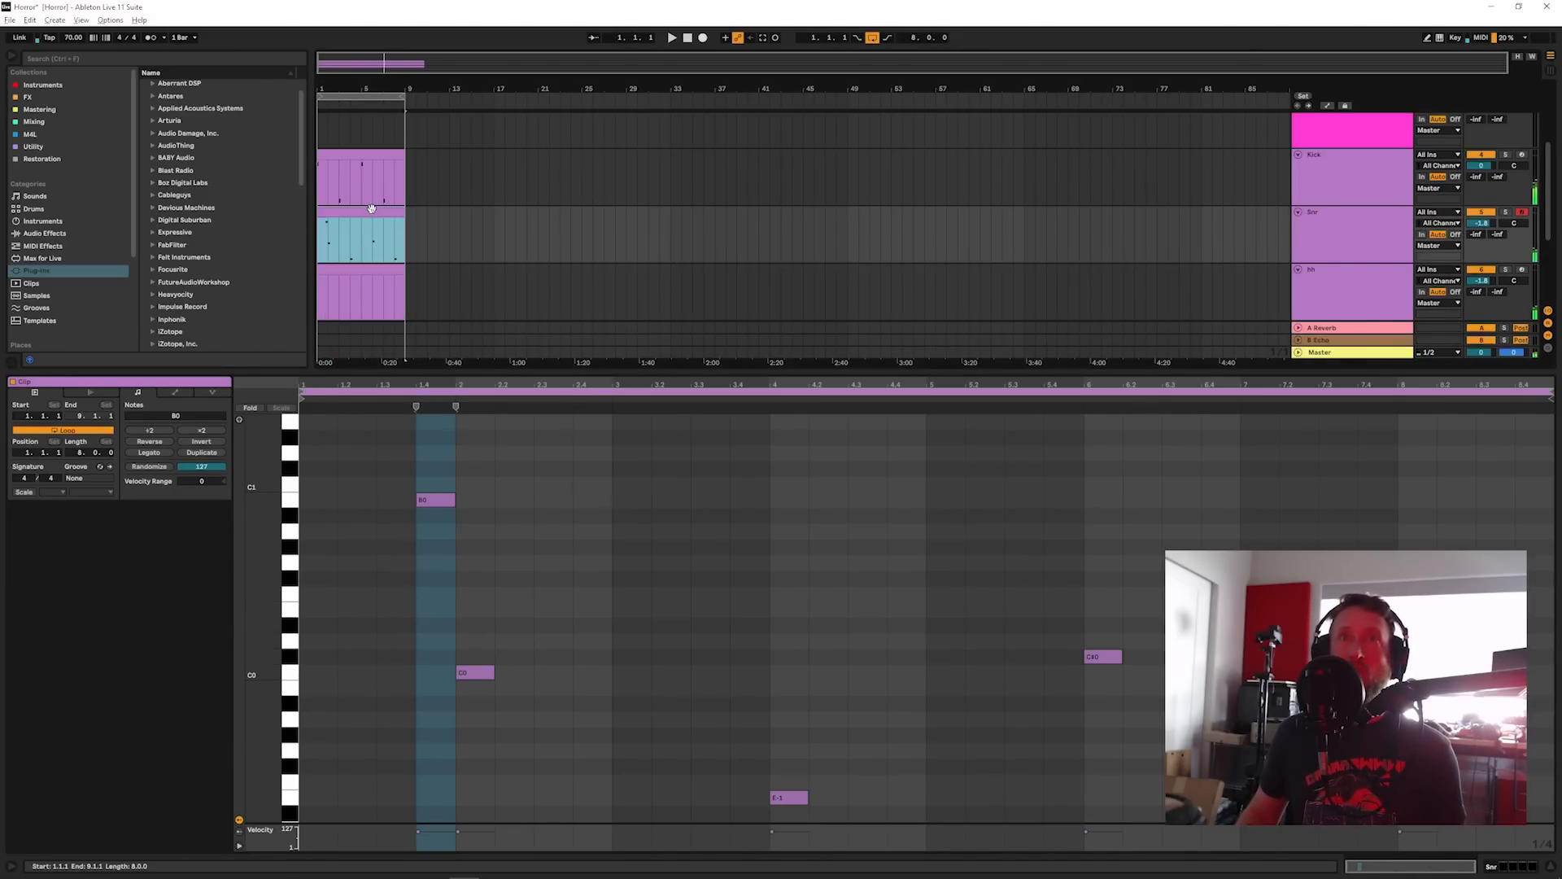
pyautogui.click(438, 501)
pyautogui.press('Delete')
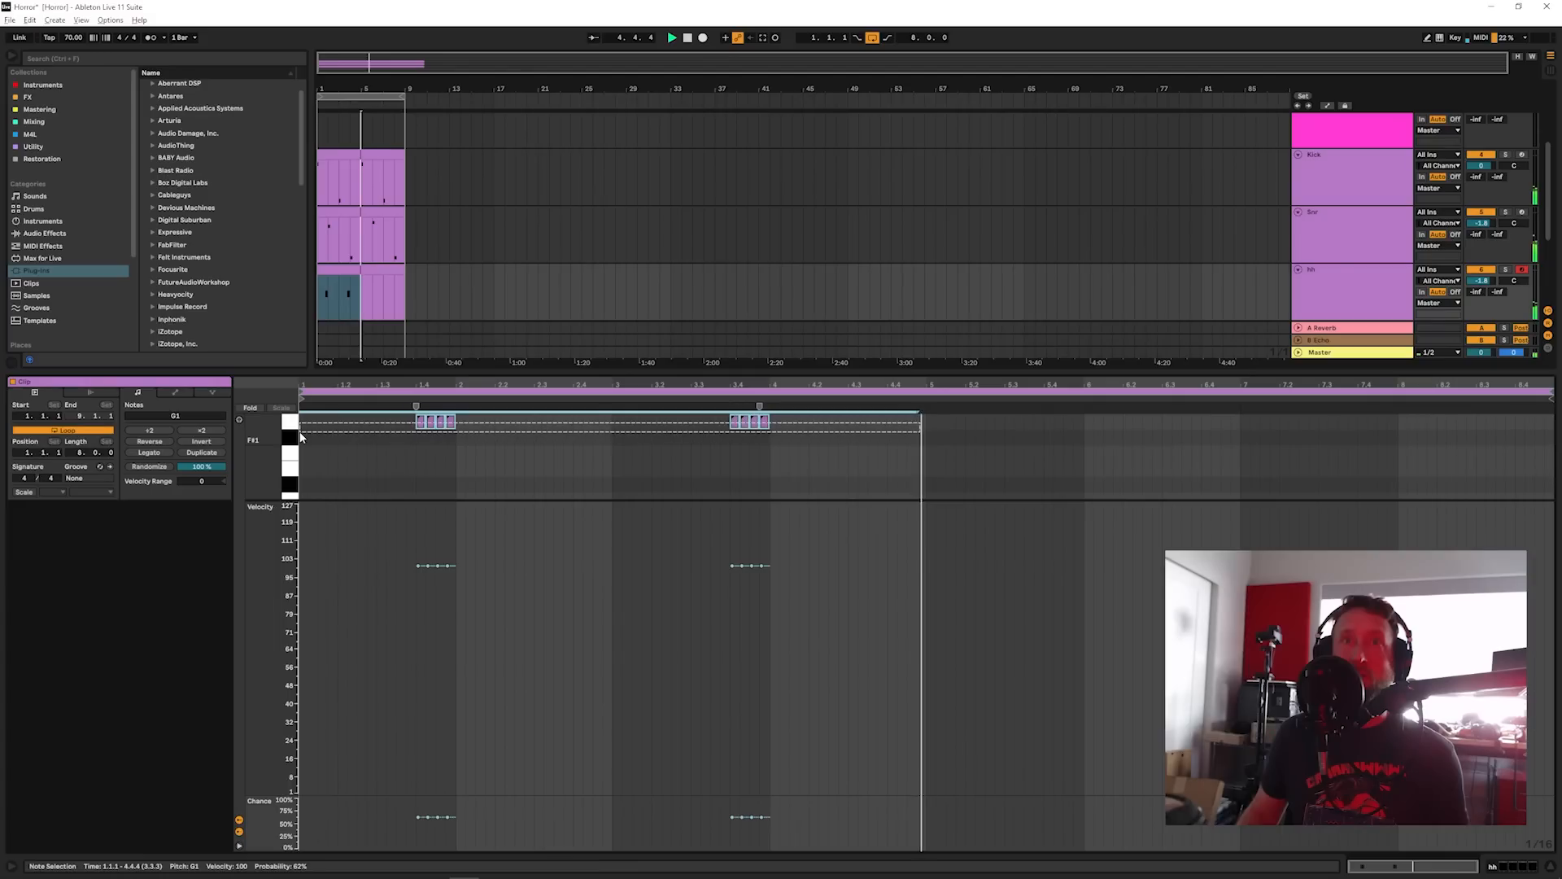
pyautogui.hotkey('ctrl', 'd')
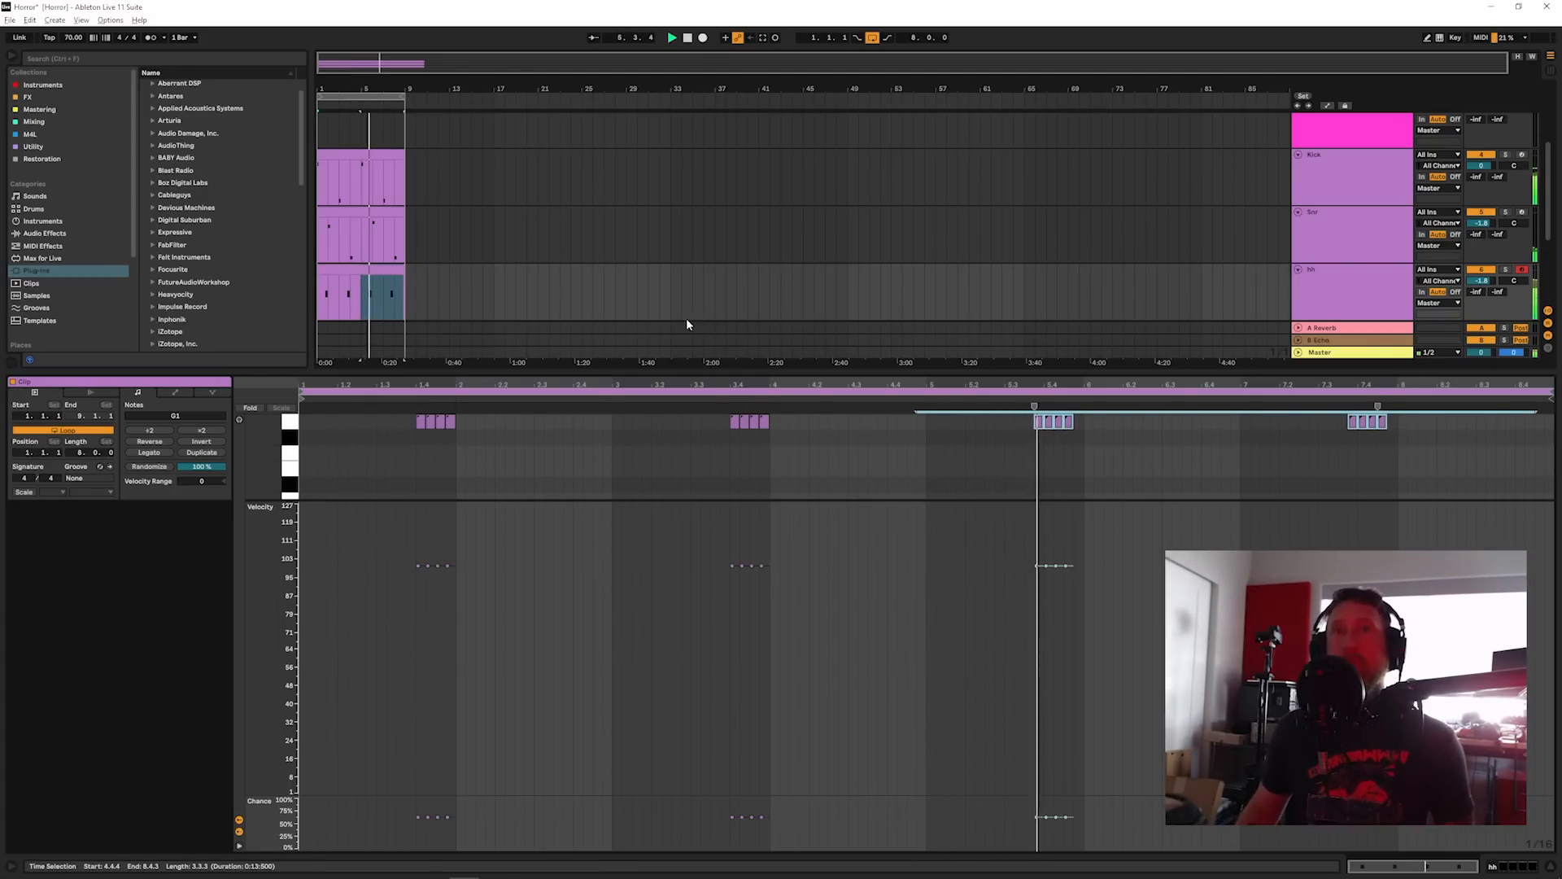
# Step: Lower the HH track's volume to -3.4 dB and save the project
pyautogui.click(1319, 301)
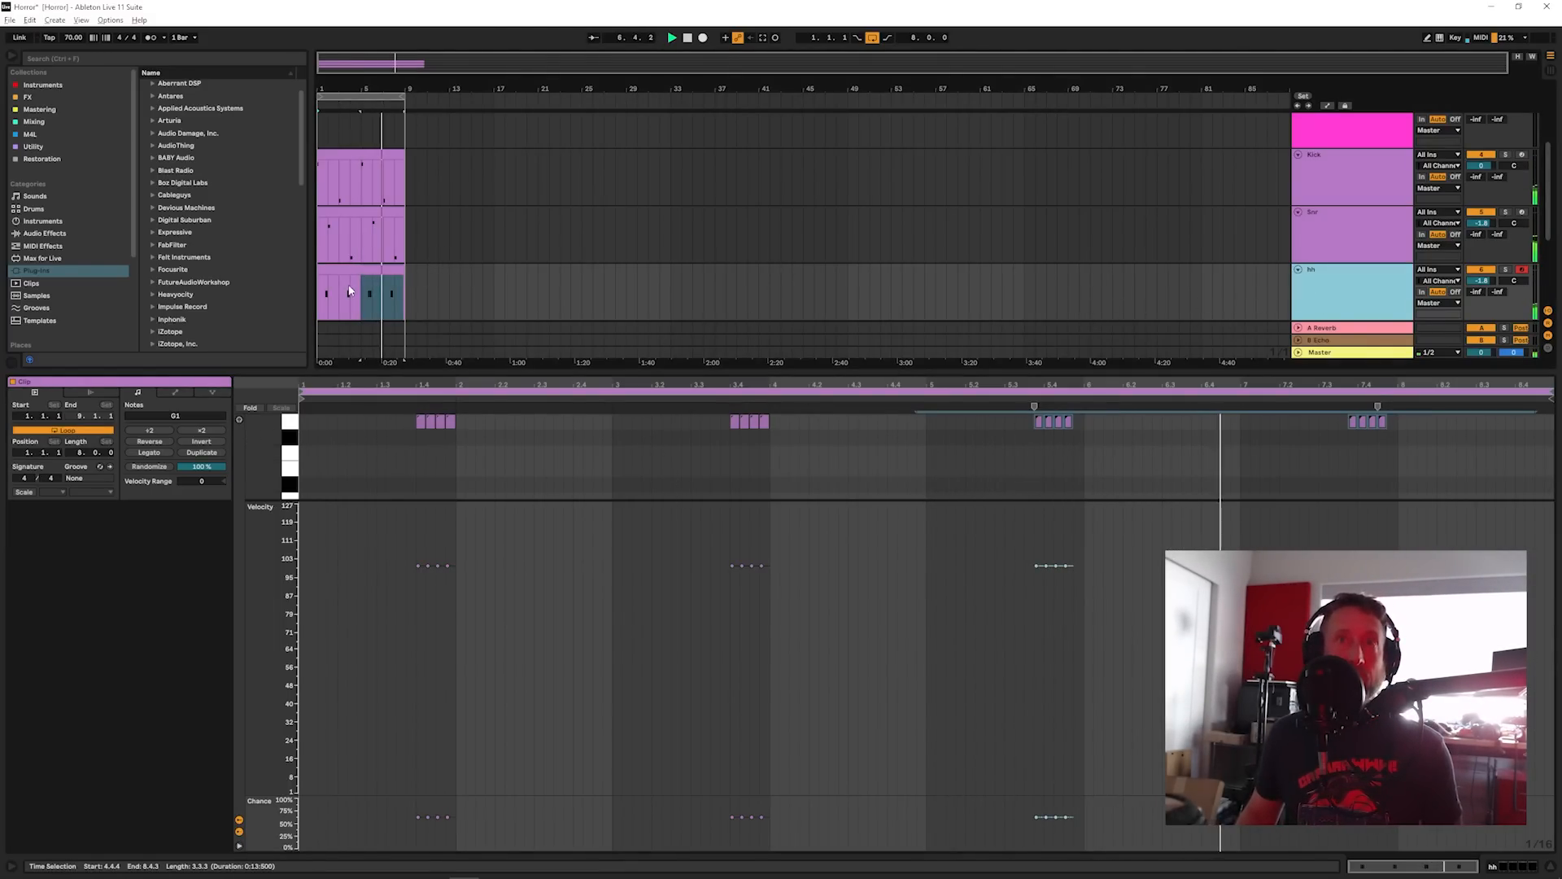
pyautogui.click(352, 272)
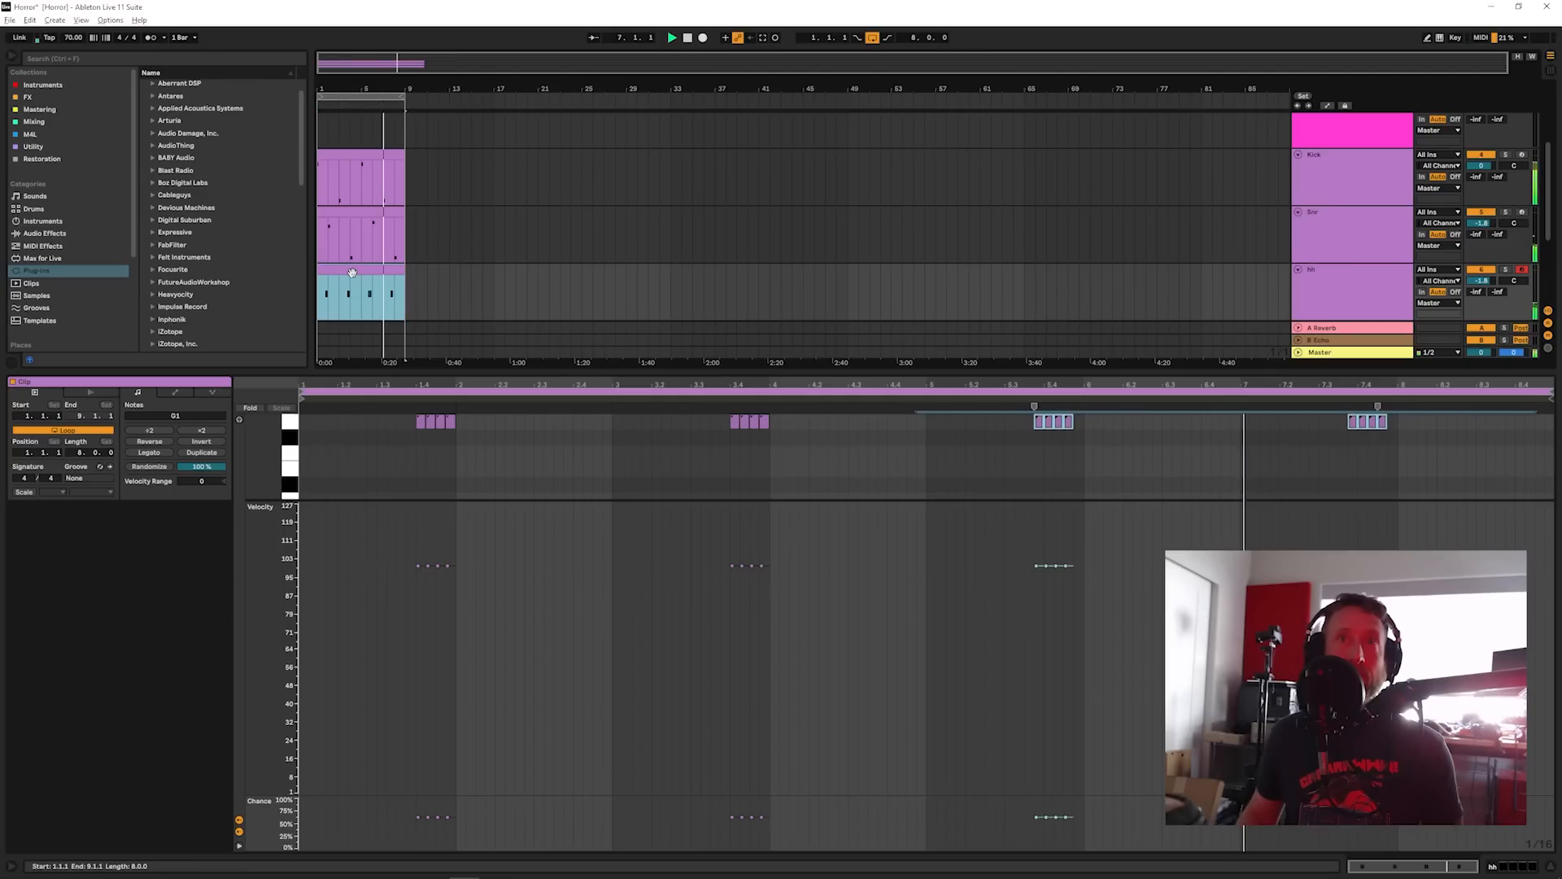
pyautogui.moveTo(1482, 280); pyautogui.dragTo(1485, 282)
pyautogui.click(1369, 295)
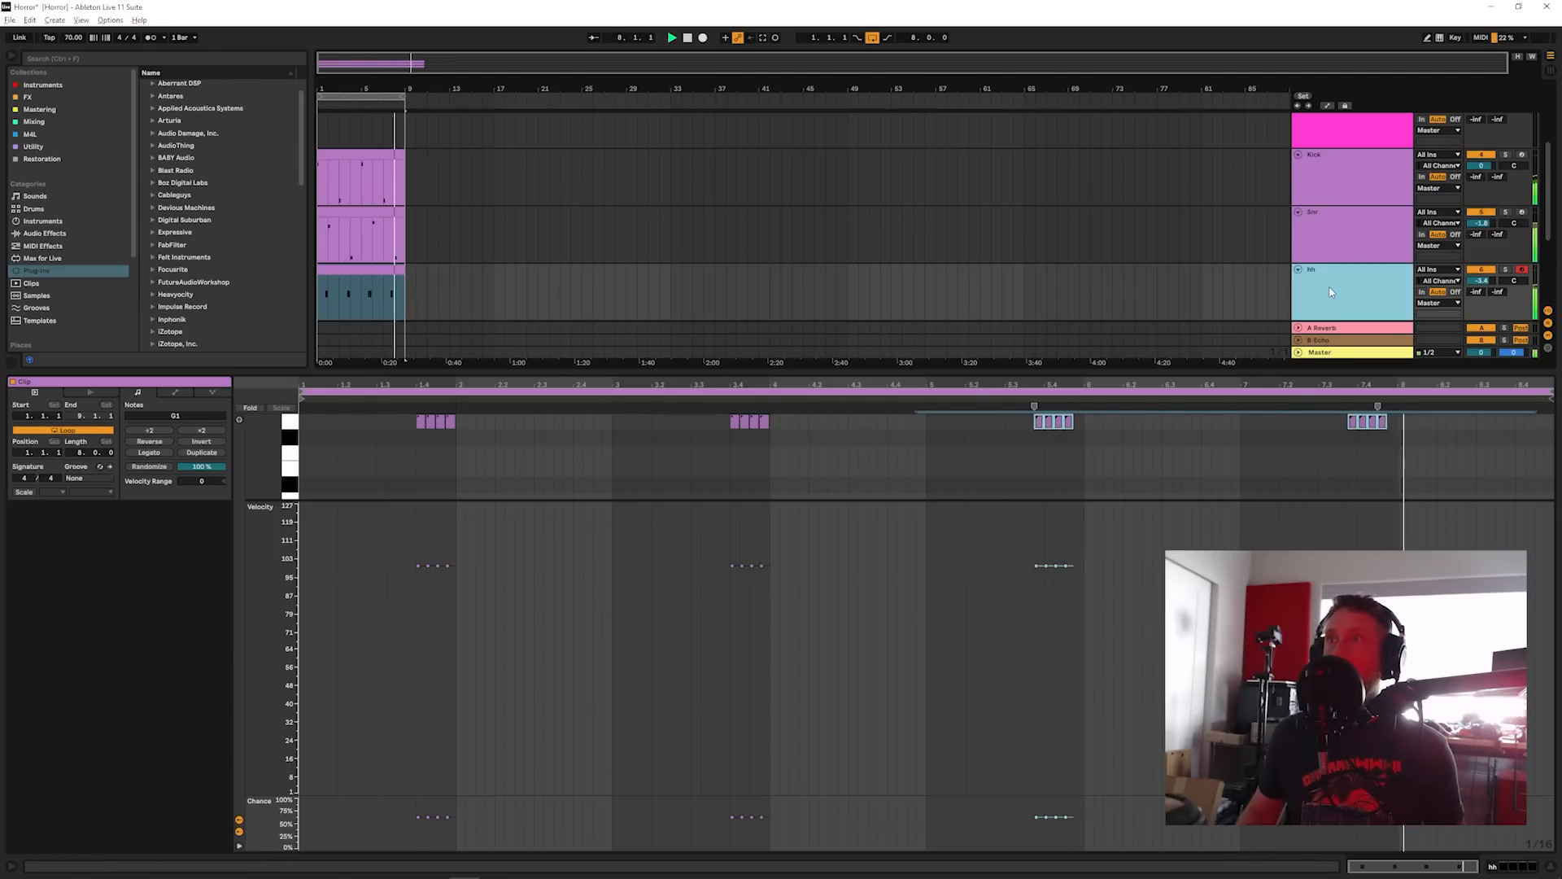
pyautogui.scroll(-2, 1283, 247)
pyautogui.hotkey('ctrl', 's')
pyautogui.scroll(2, 1019, 225)
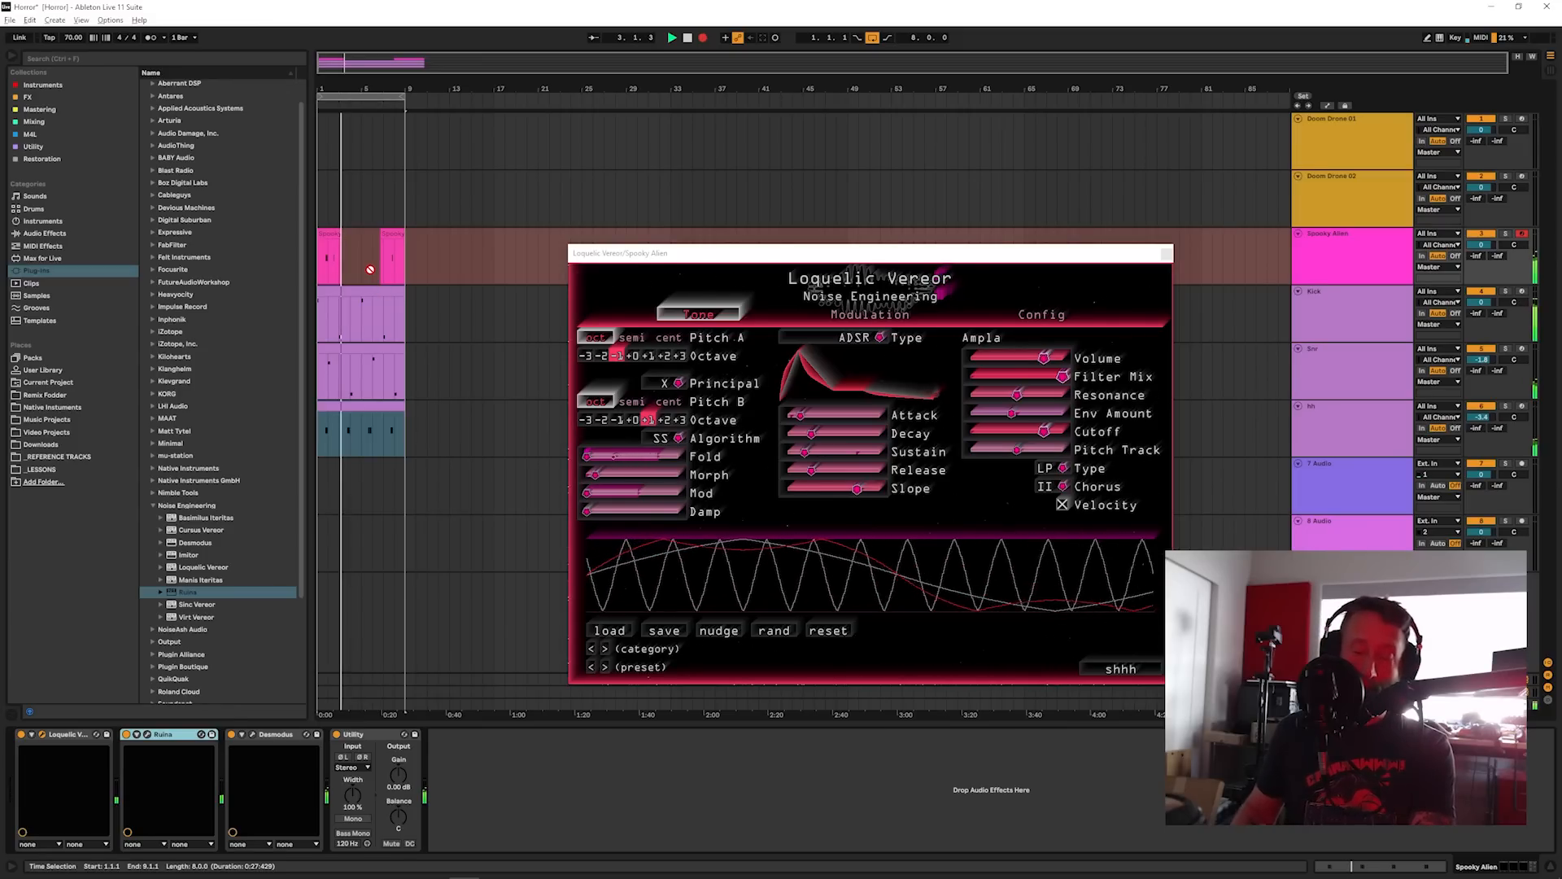
# Step: Add Loquelic Vereor's Cutoff to the configured device parameters on the Spooky Alien track
pyautogui.click(1046, 433)
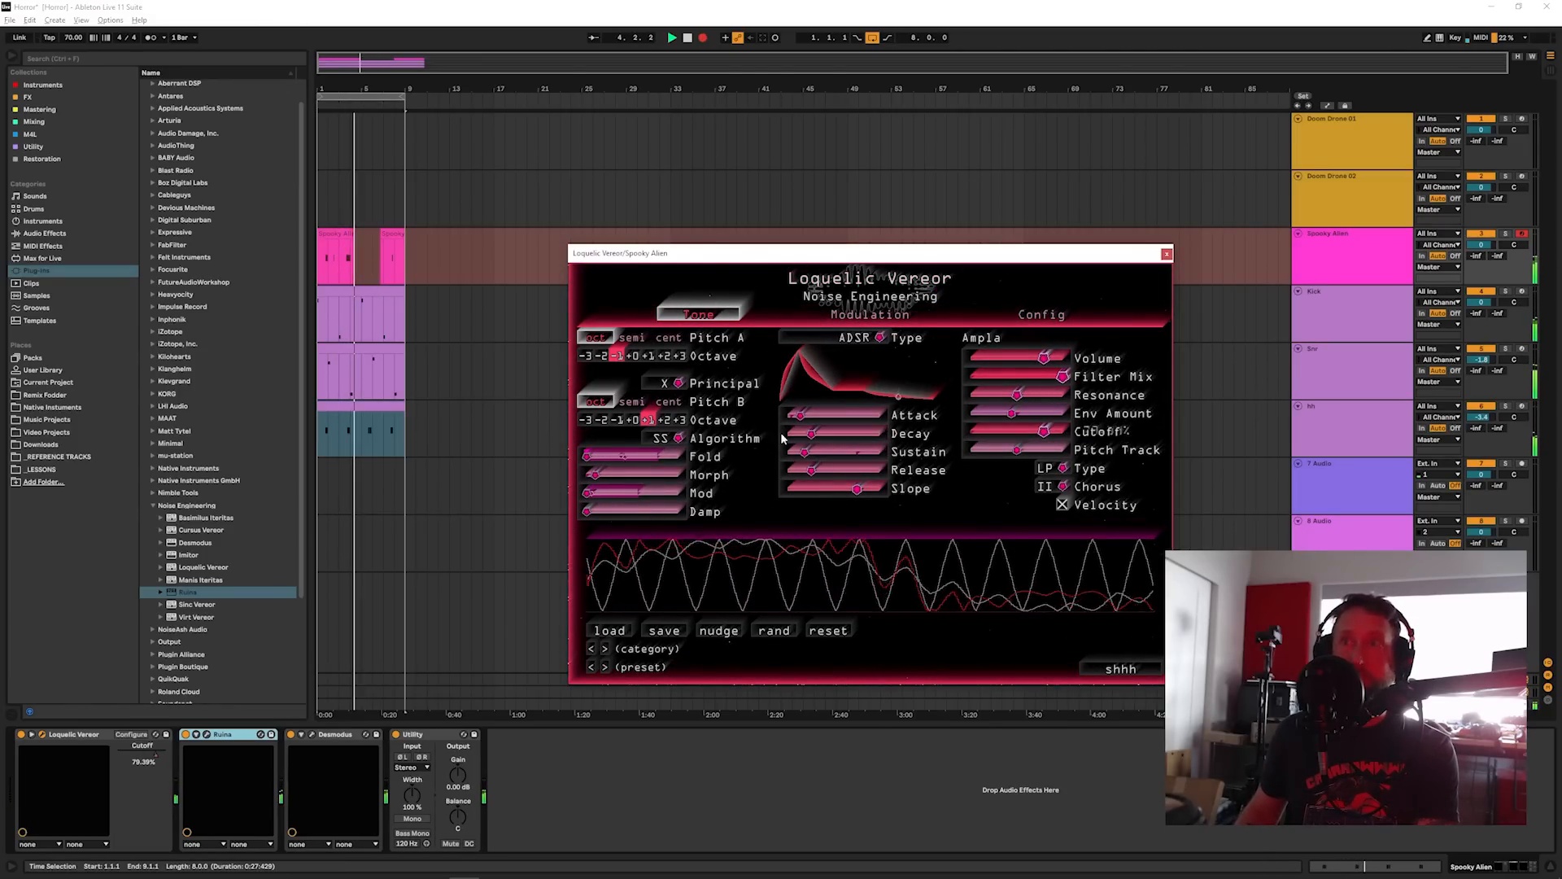
pyautogui.click(1052, 432)
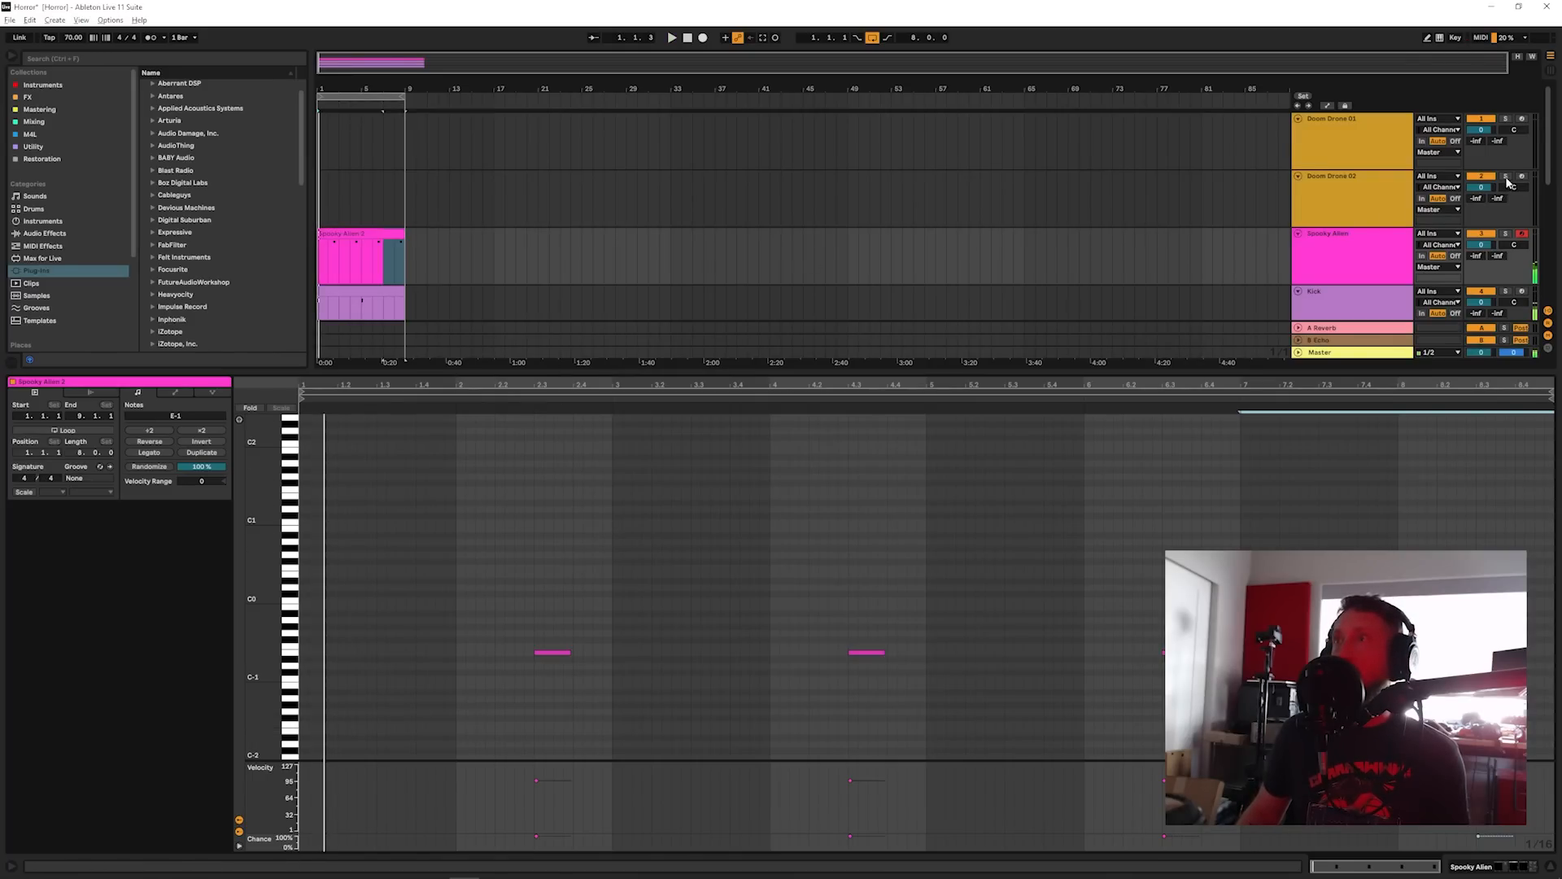
# Step: Arm the Doom Drone 02 track and record a drone clip with a sustained E-1 note over the loop
pyautogui.click(1522, 177)
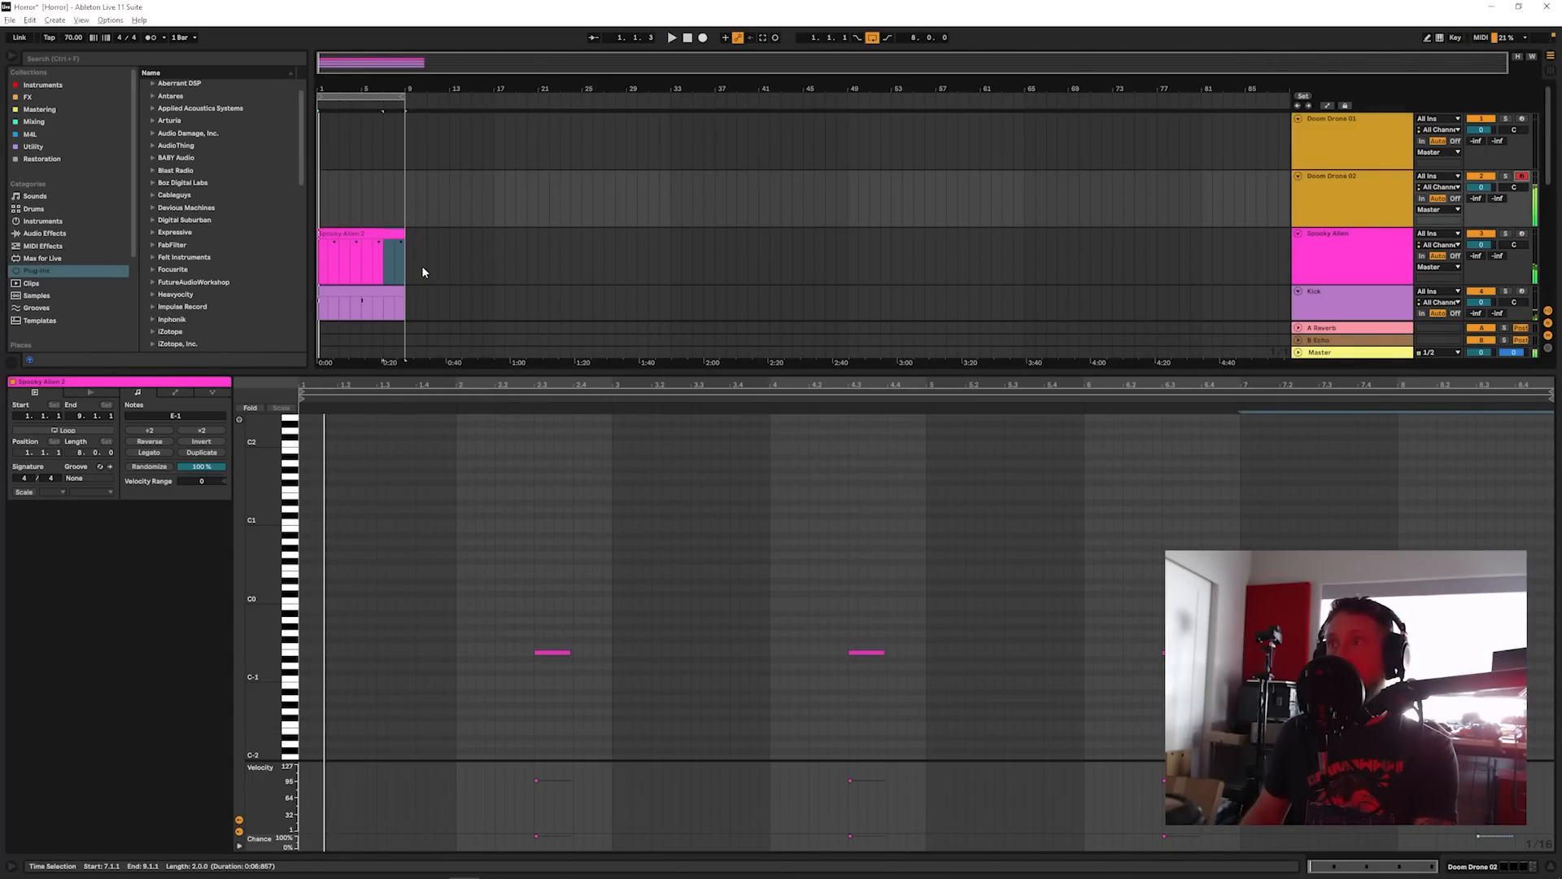
pyautogui.click(703, 38)
pyautogui.moveTo(478, 372); pyautogui.dragTo(476, 599)
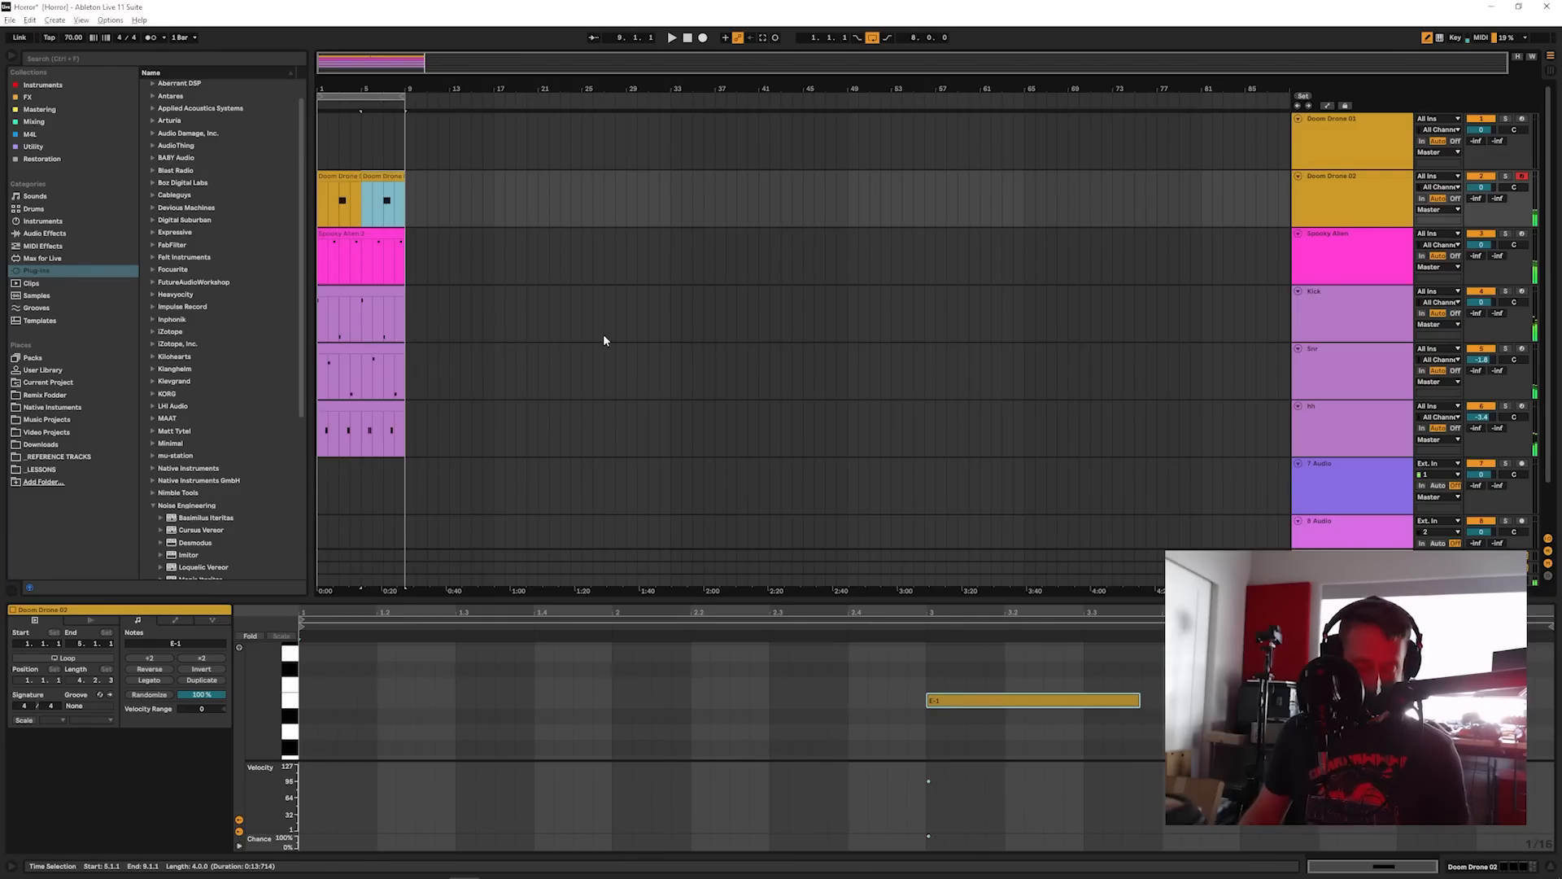
# Step: Solo the Kick track and open its Ruina effect for editing
pyautogui.click(1346, 432)
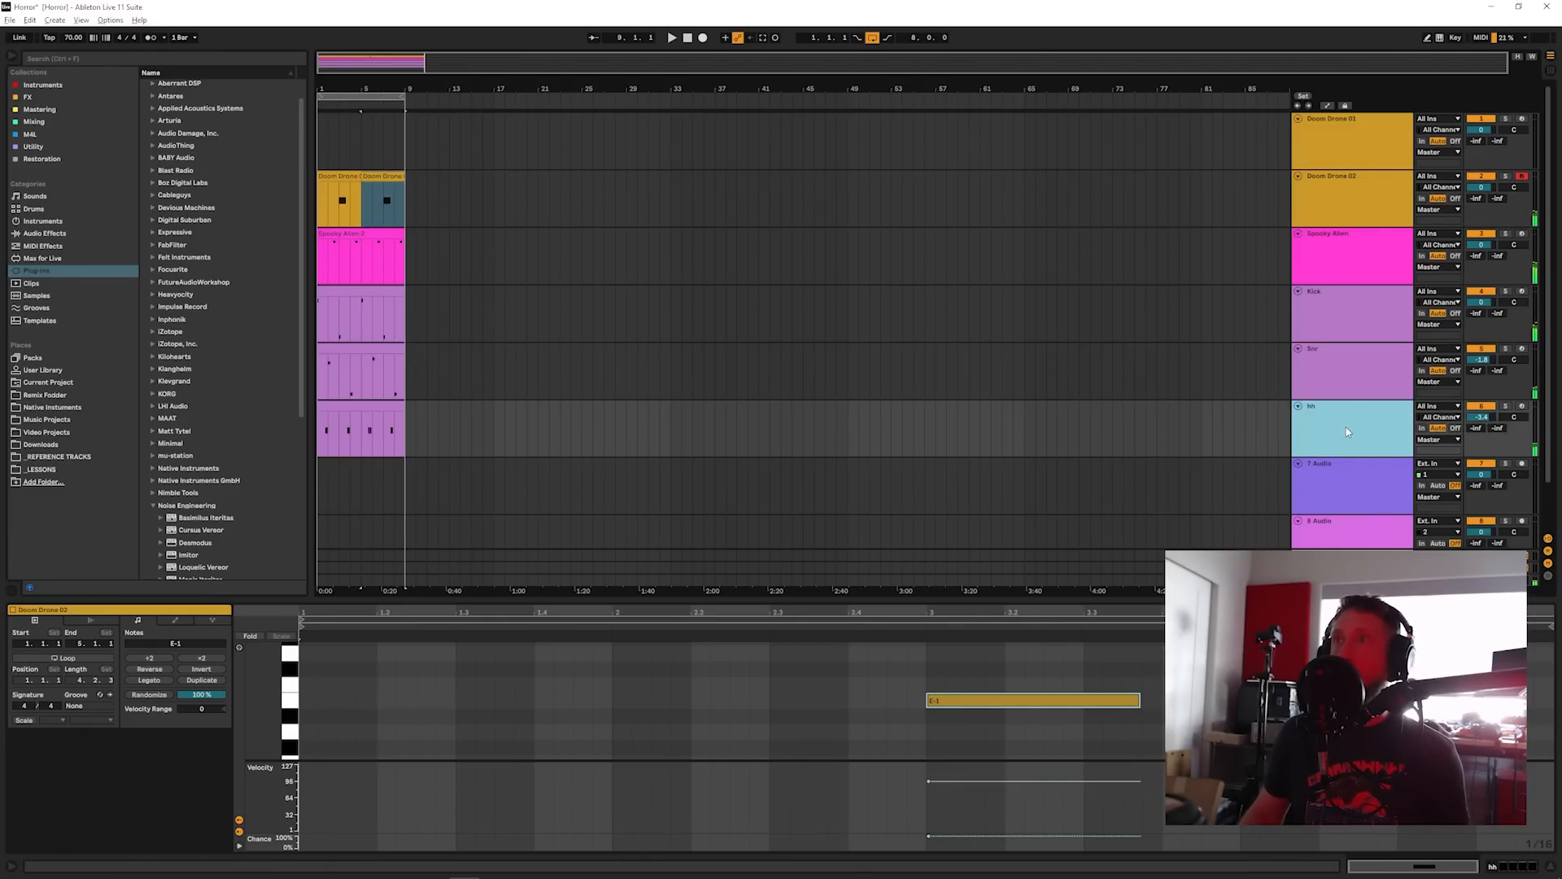
pyautogui.click(1363, 305)
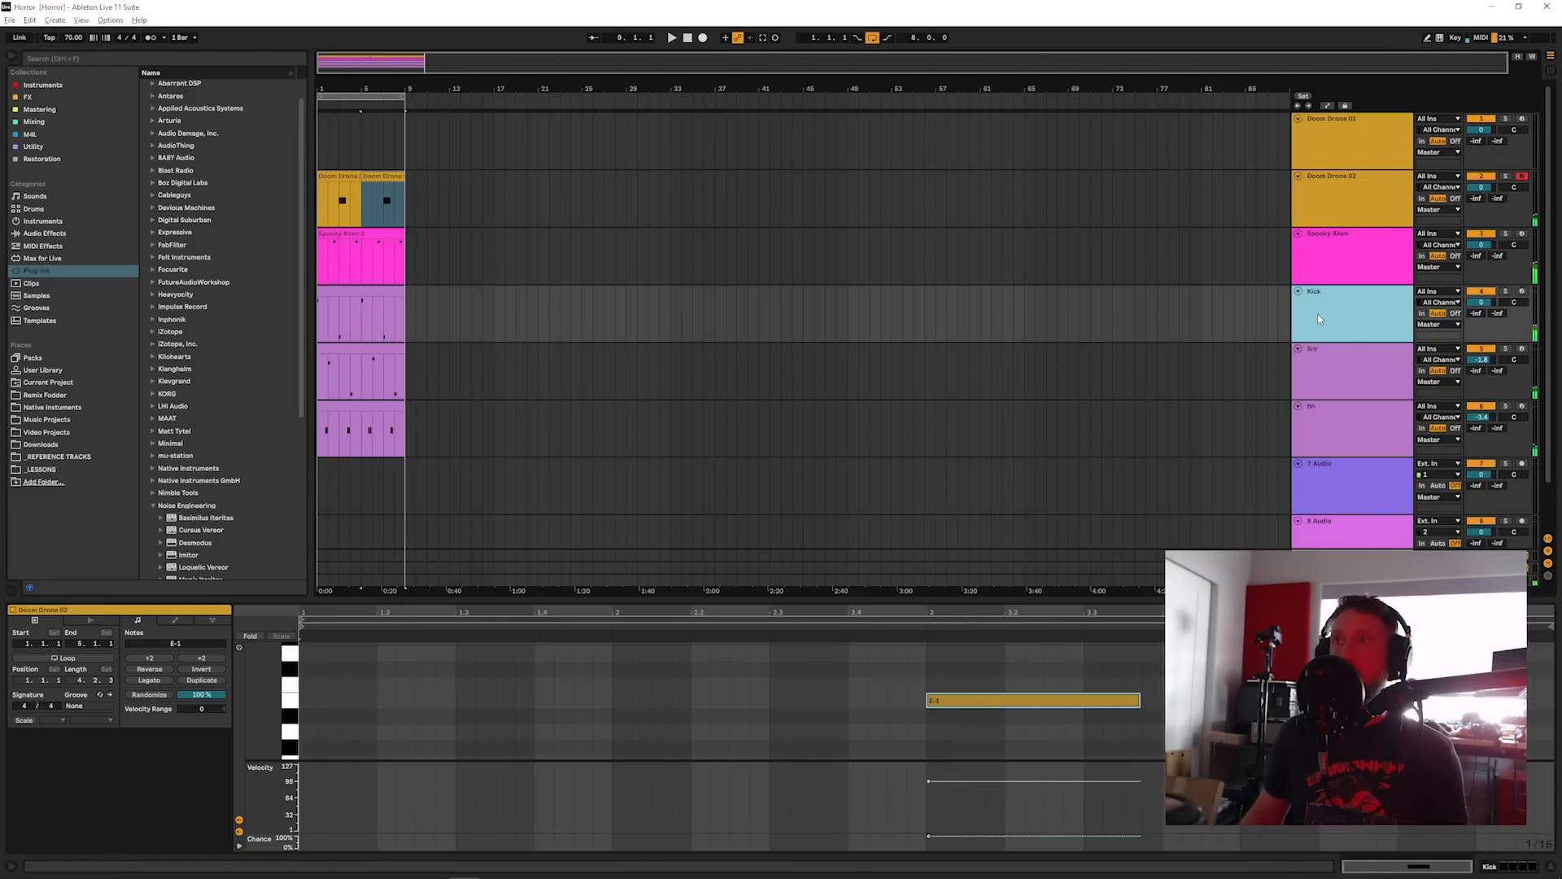
pyautogui.click(384, 292)
pyautogui.click(1271, 295)
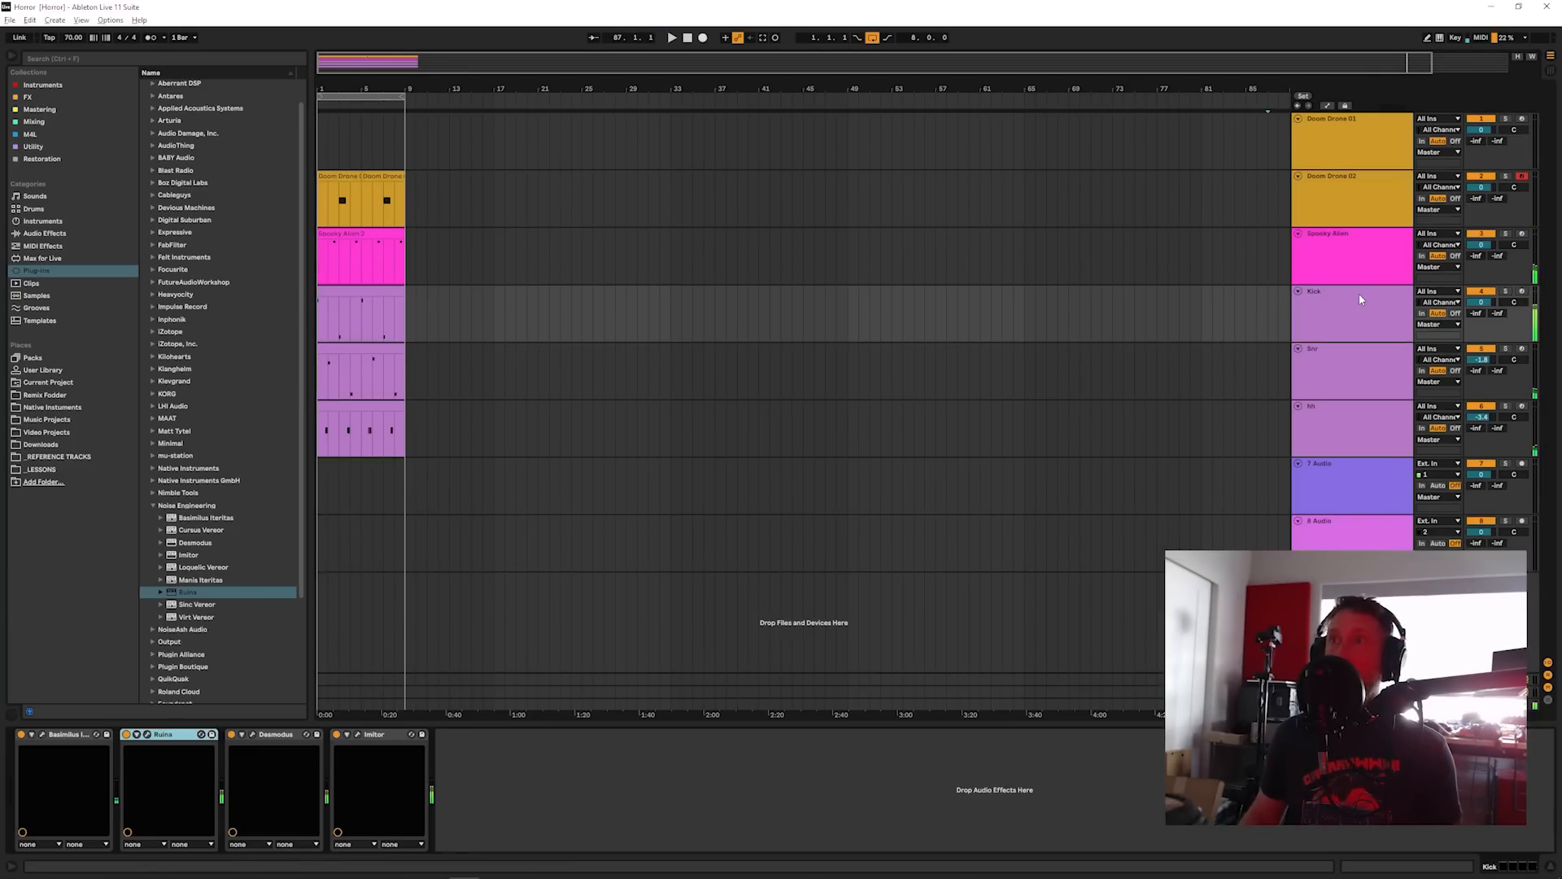
pyautogui.click(148, 735)
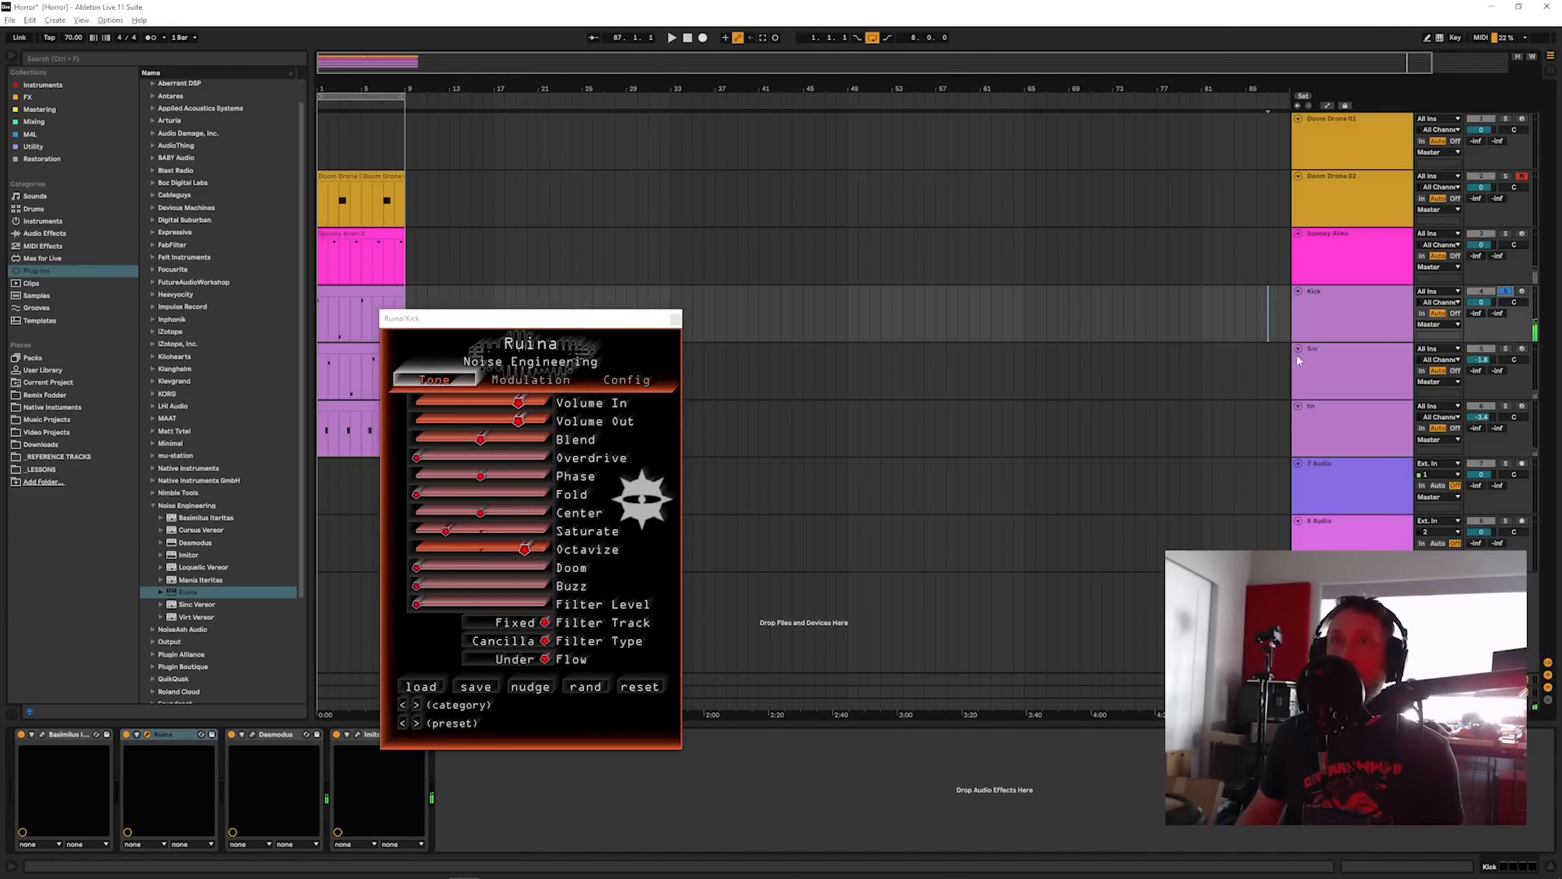
pyautogui.press('space')
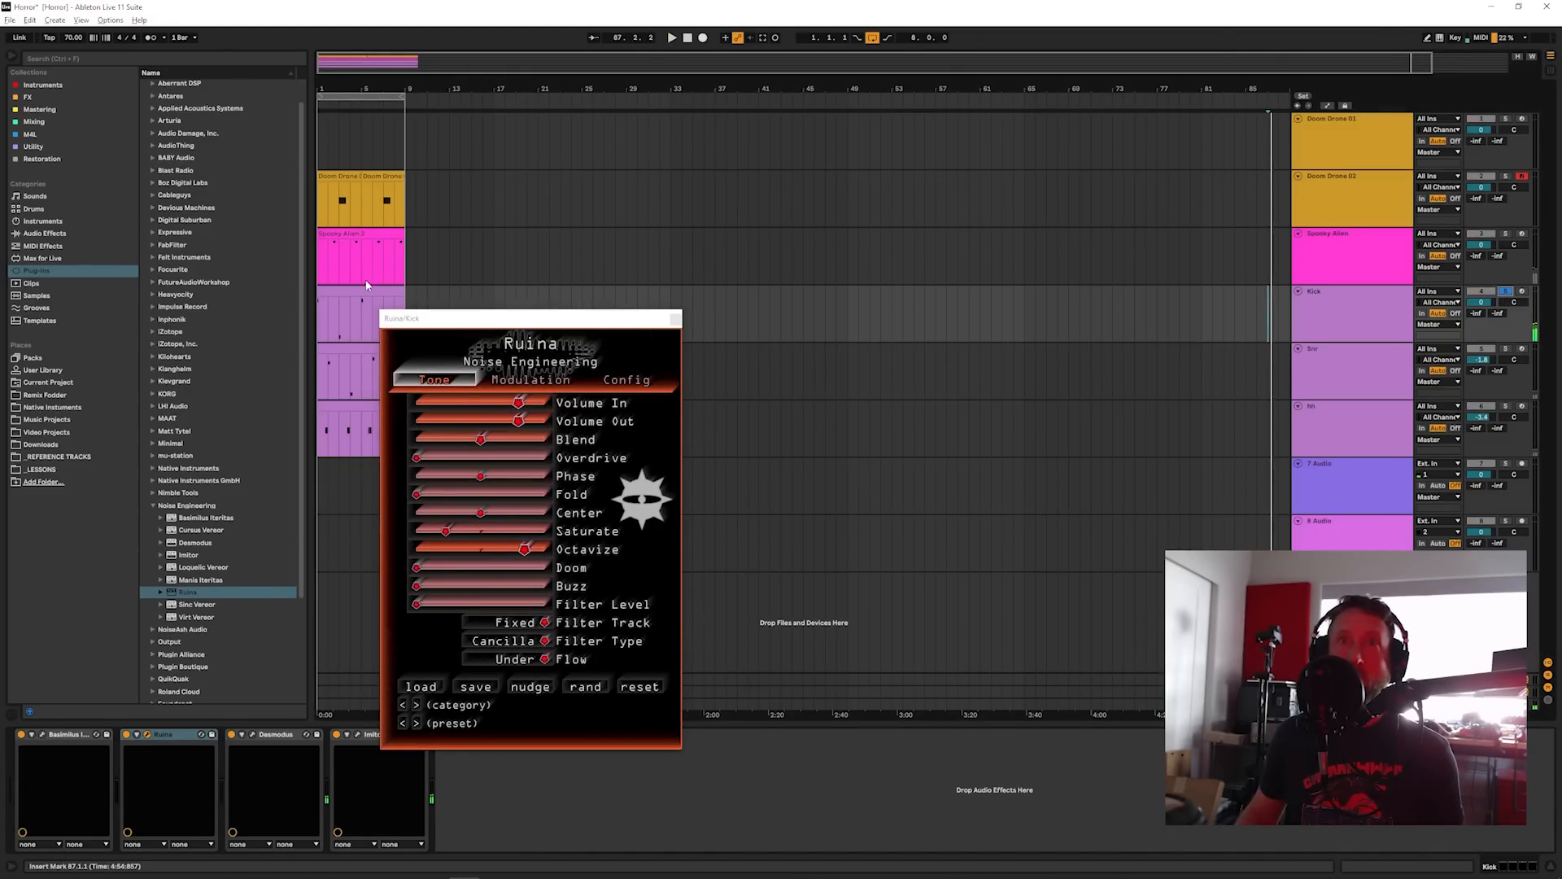
# Step: Set Ruina's Phase to 100% on the Kick track while auditioning the pattern, and close its window
pyautogui.click(365, 291)
pyautogui.press('space')
pyautogui.moveTo(489, 477); pyautogui.dragTo(740, 510)
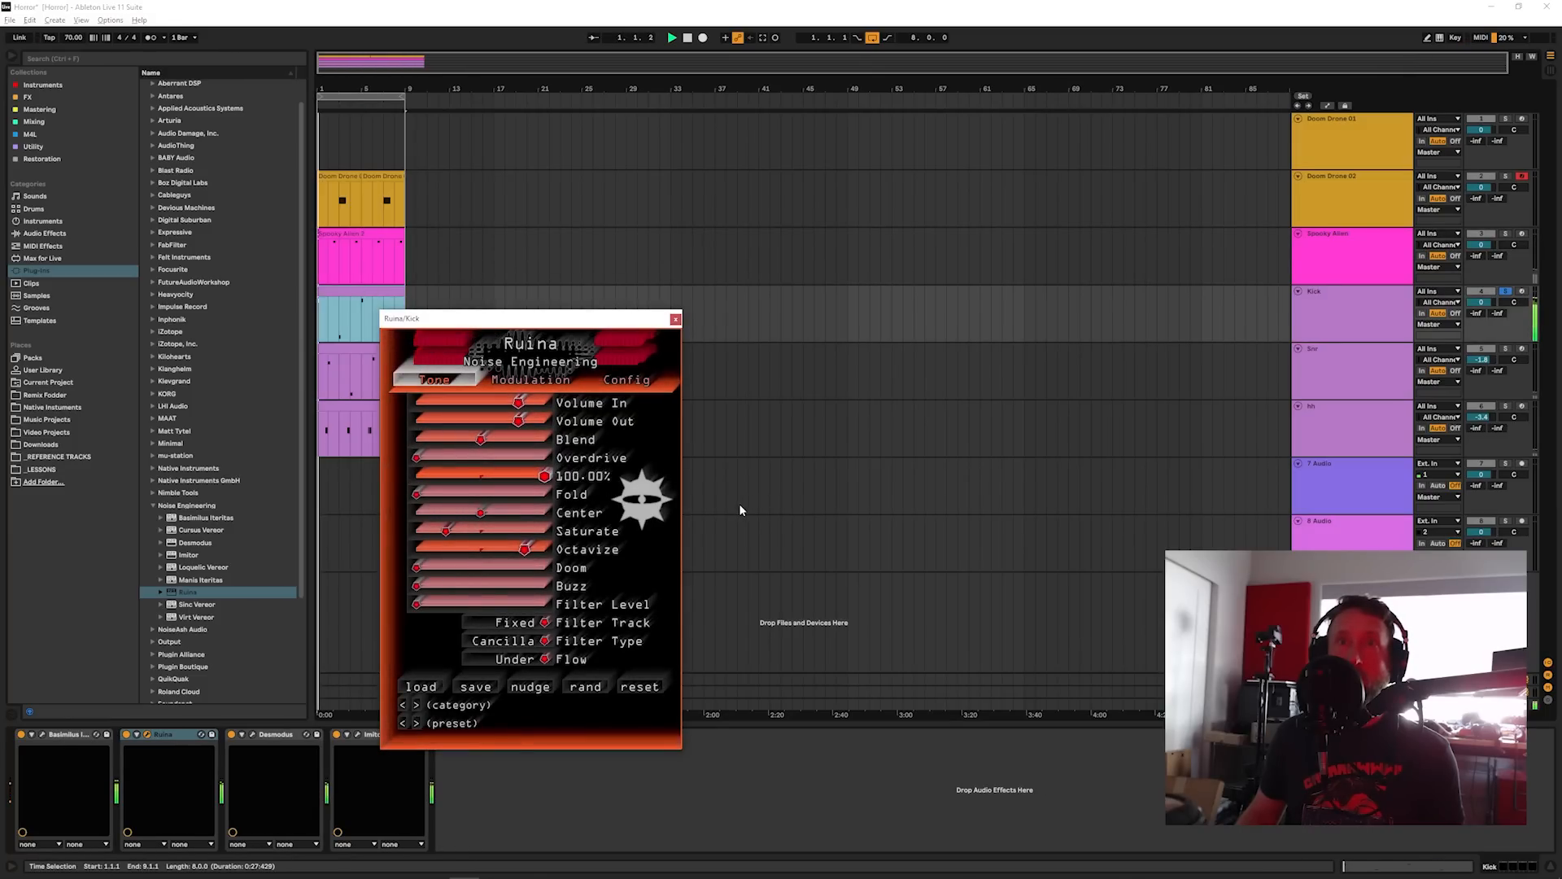
pyautogui.press('space')
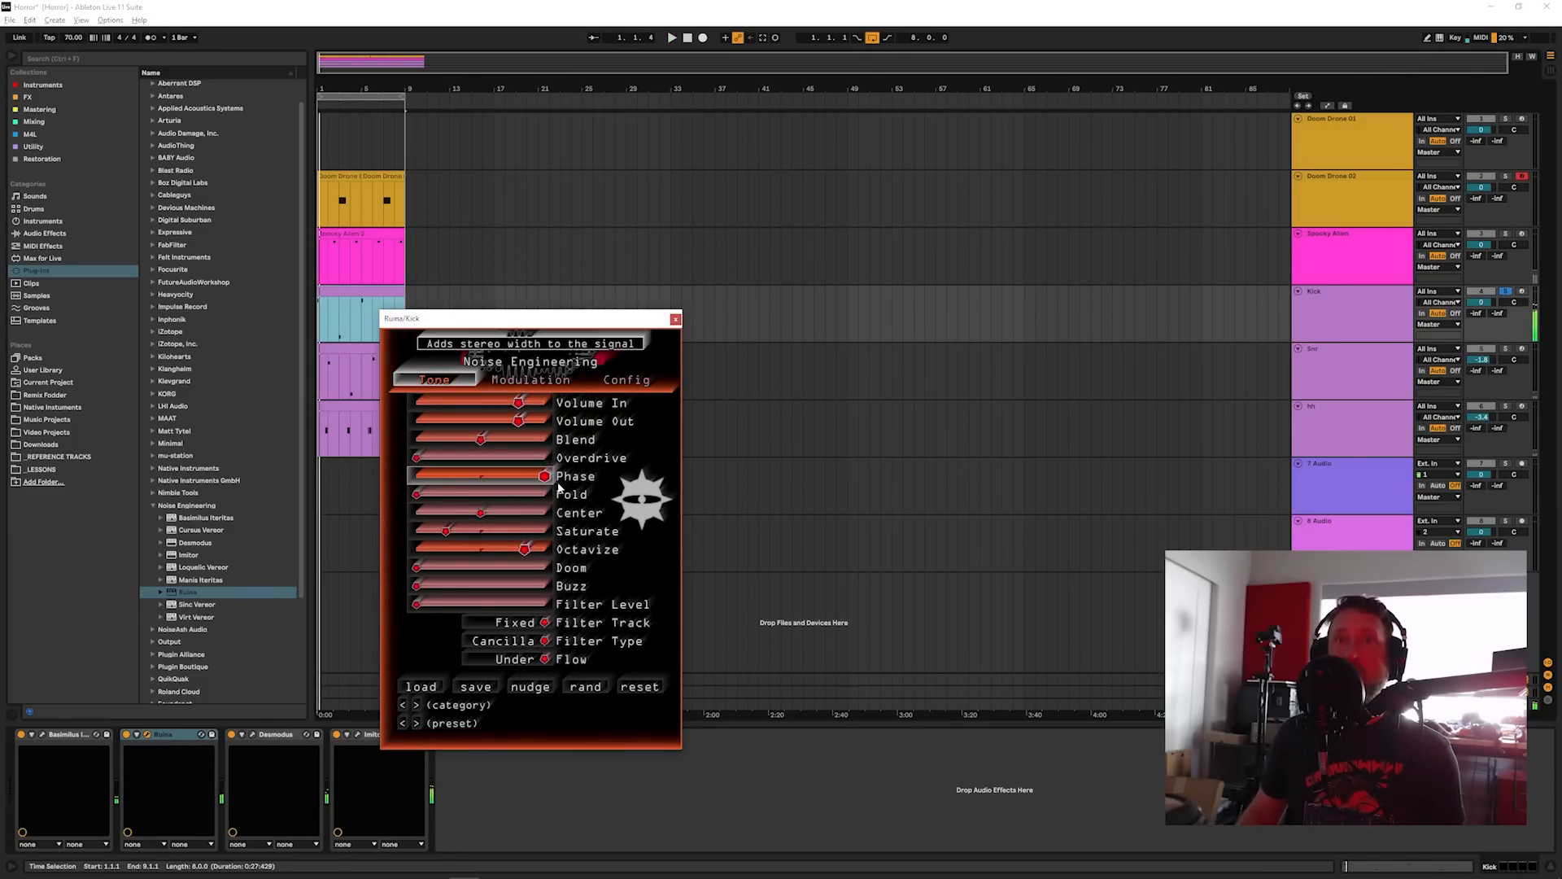
pyautogui.click(676, 320)
# Step: Load Manis Iteritas onto a new MIDI track below the HH track
pyautogui.click(363, 348)
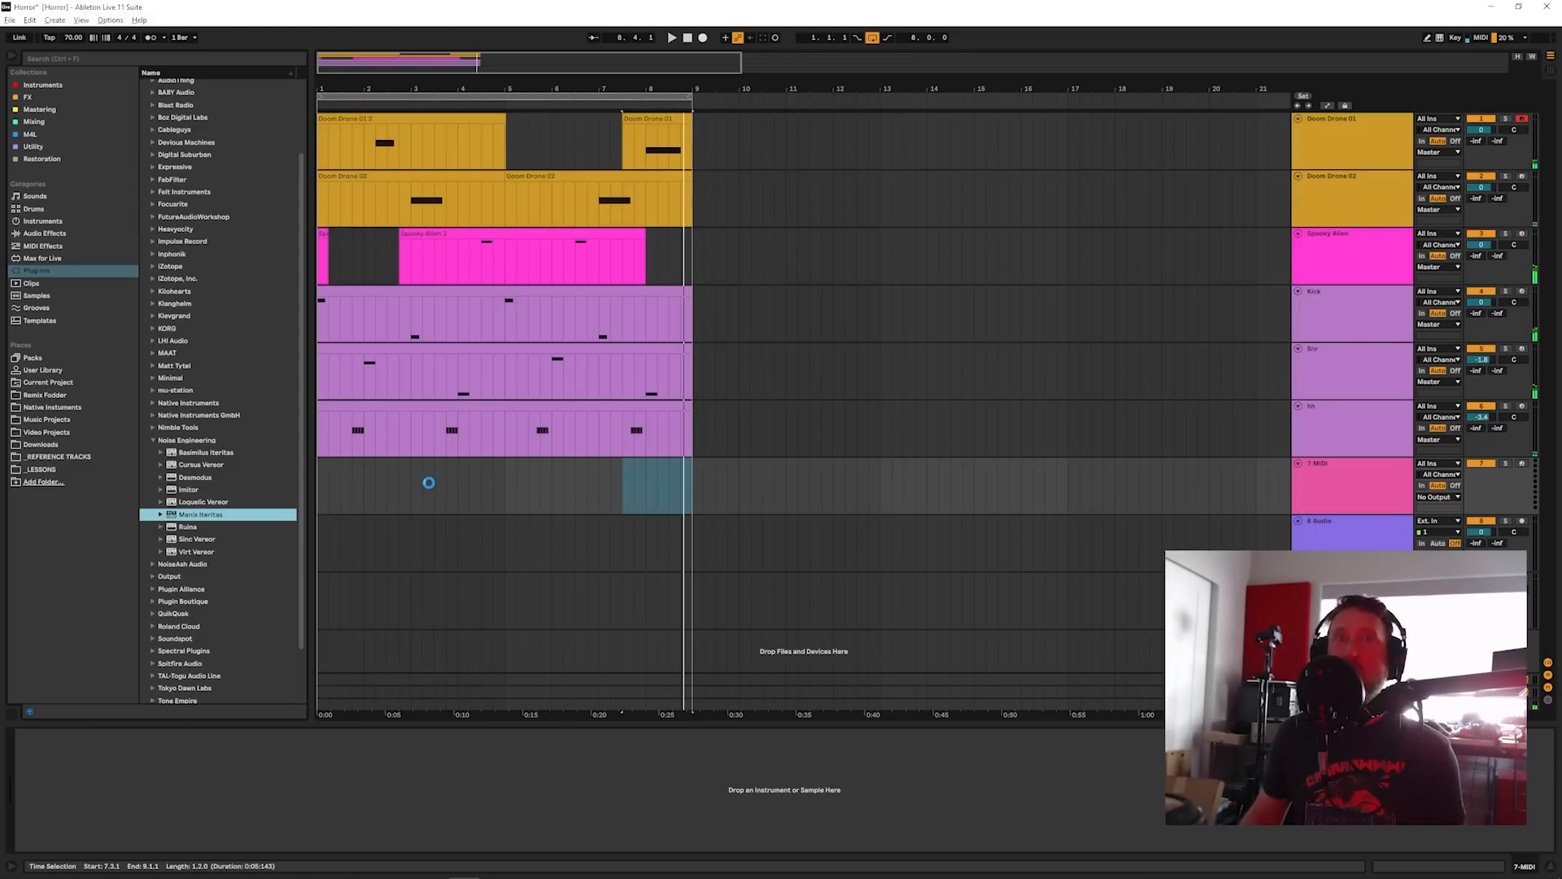
pyautogui.moveTo(485, 329); pyautogui.dragTo(921, 186)
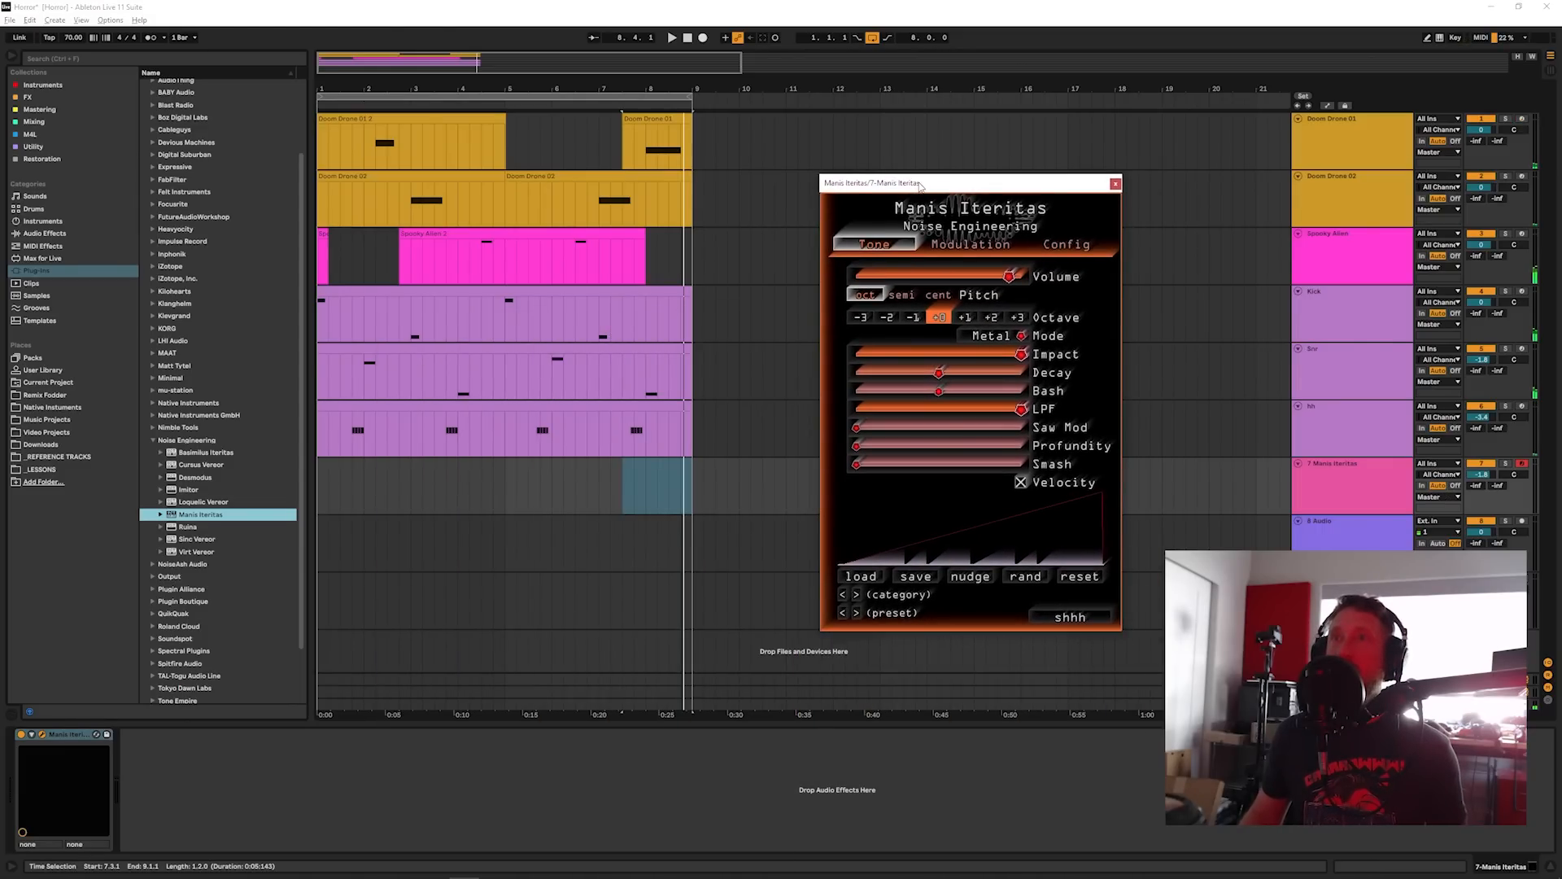
pyautogui.hotkey('alt', 'Tab')
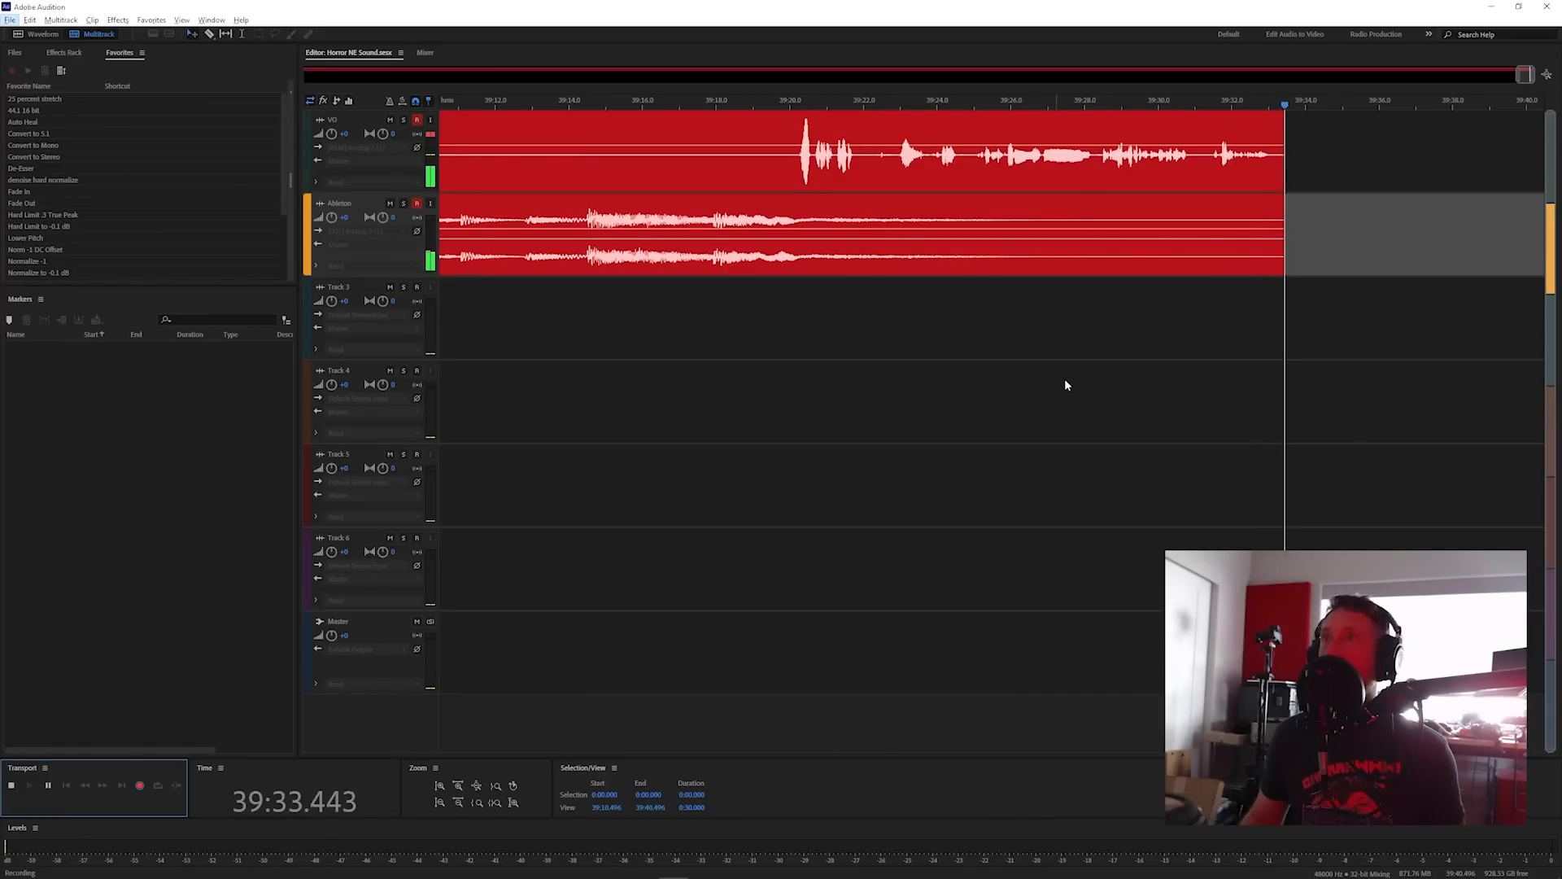
pyautogui.hotkey('alt', 'Tab')
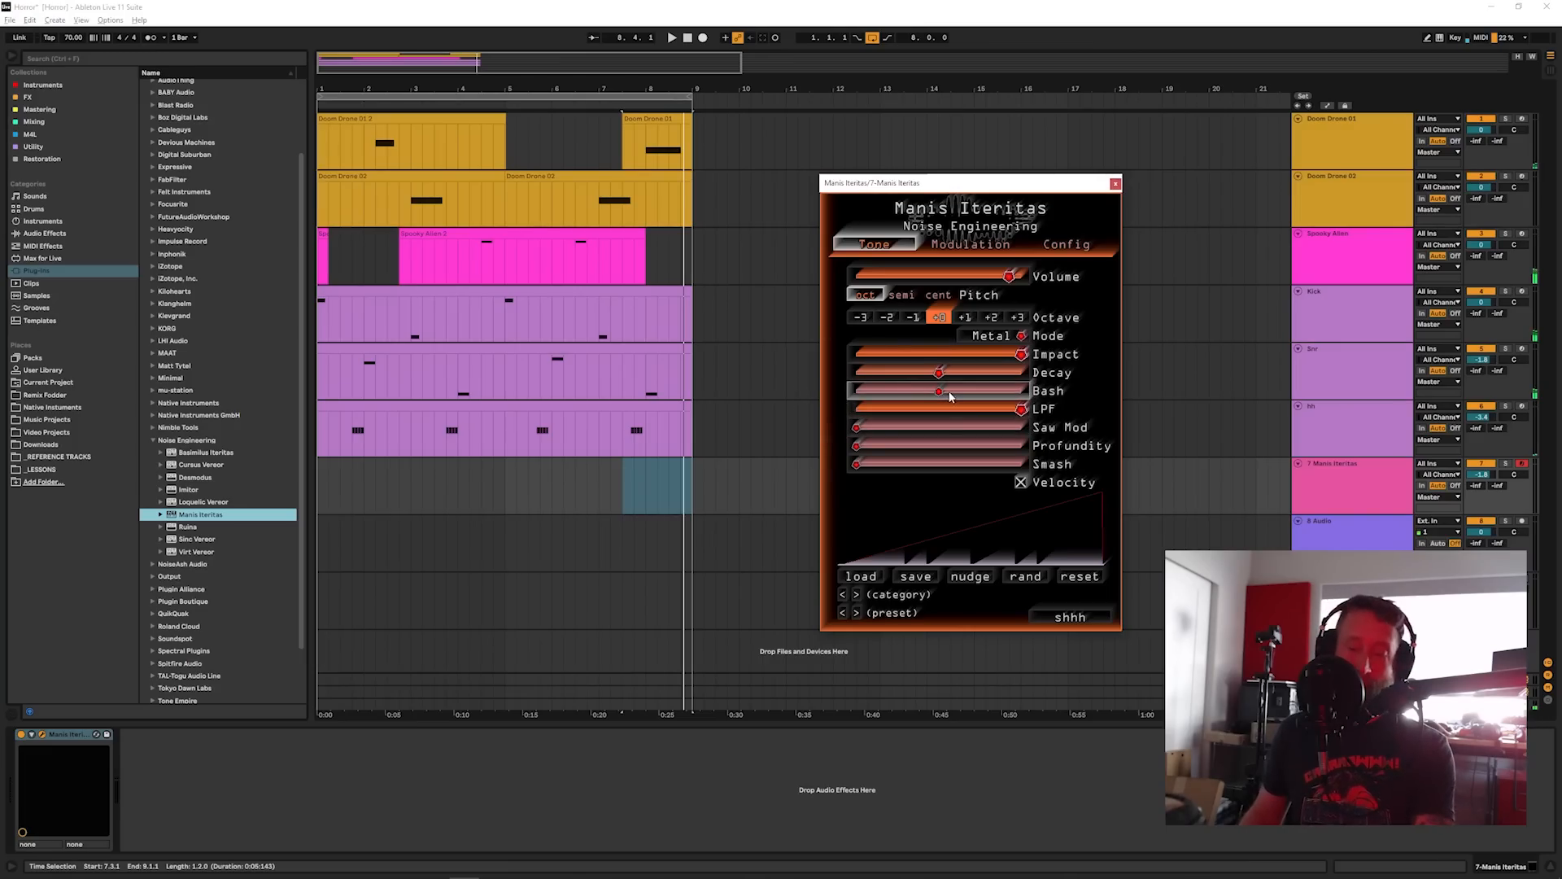
# Step: In Manis Iteritas, raise Saw Mod and Smash, set Profundity to 56.32% and Octave to -1, and close its window
pyautogui.moveTo(996, 186); pyautogui.dragTo(933, 260)
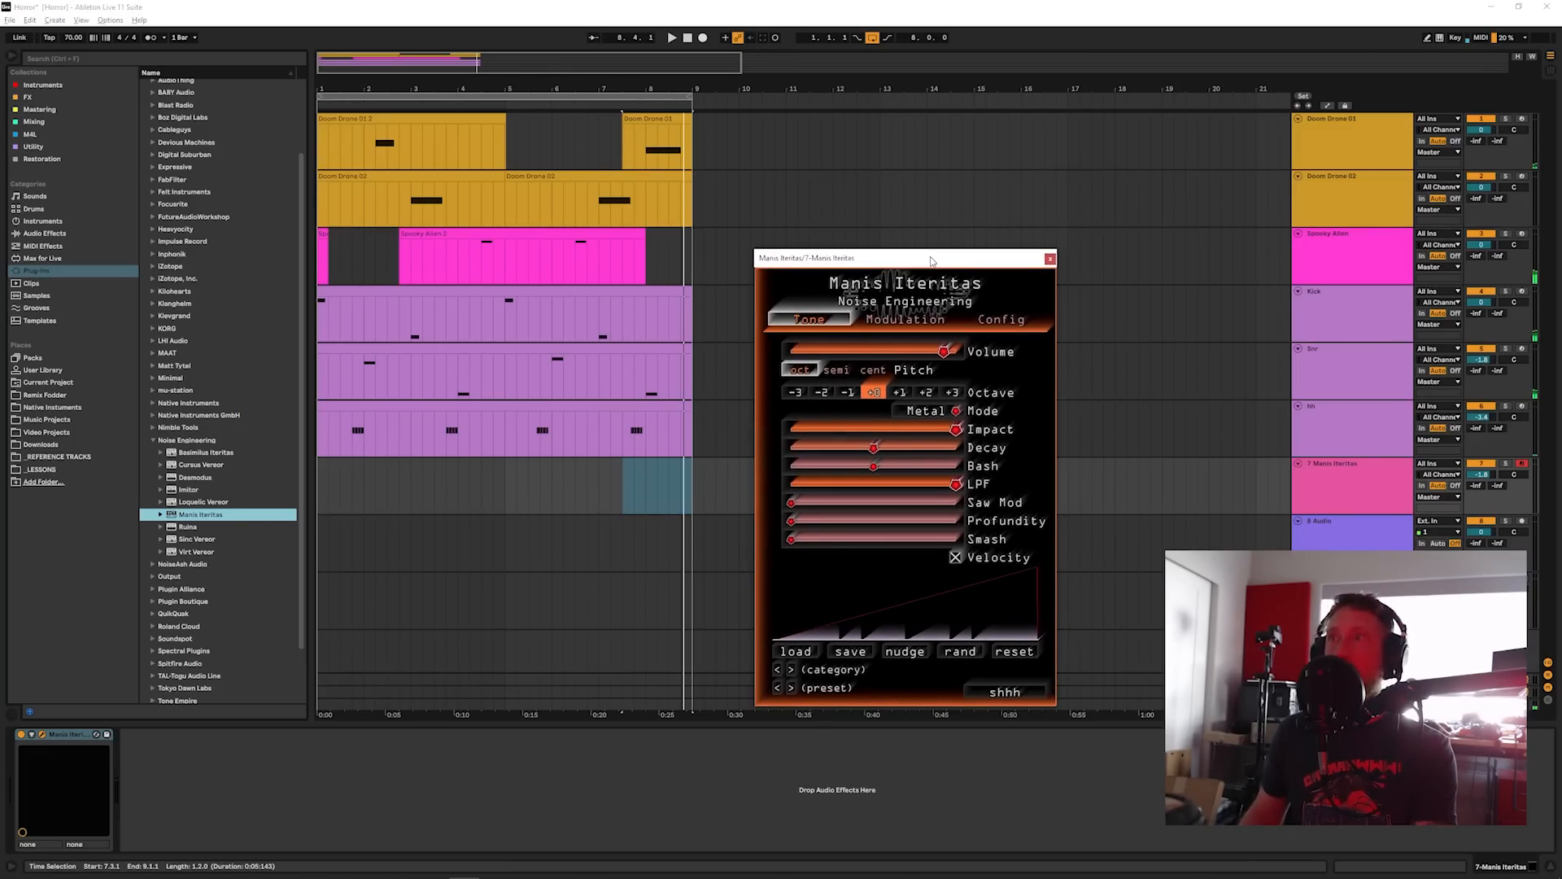
pyautogui.click(688, 37)
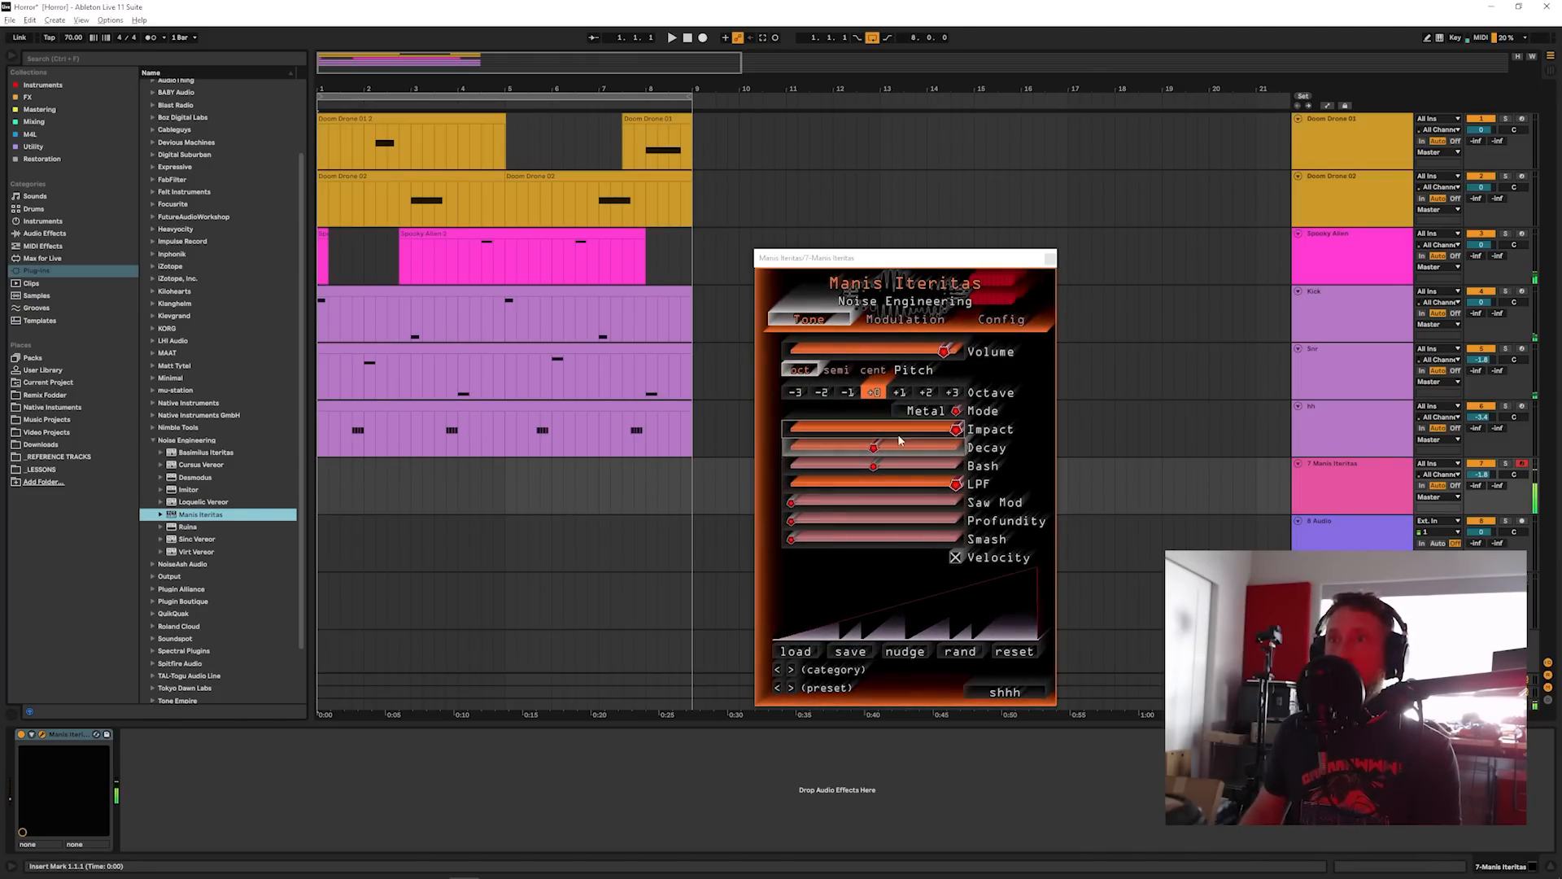
pyautogui.moveTo(854, 504)
pyautogui.mouseDown()
pyautogui.moveTo(918, 506)
pyautogui.moveTo(850, 535)
pyautogui.mouseUp()
pyautogui.moveTo(849, 523); pyautogui.dragTo(903, 532)
pyautogui.click(848, 393)
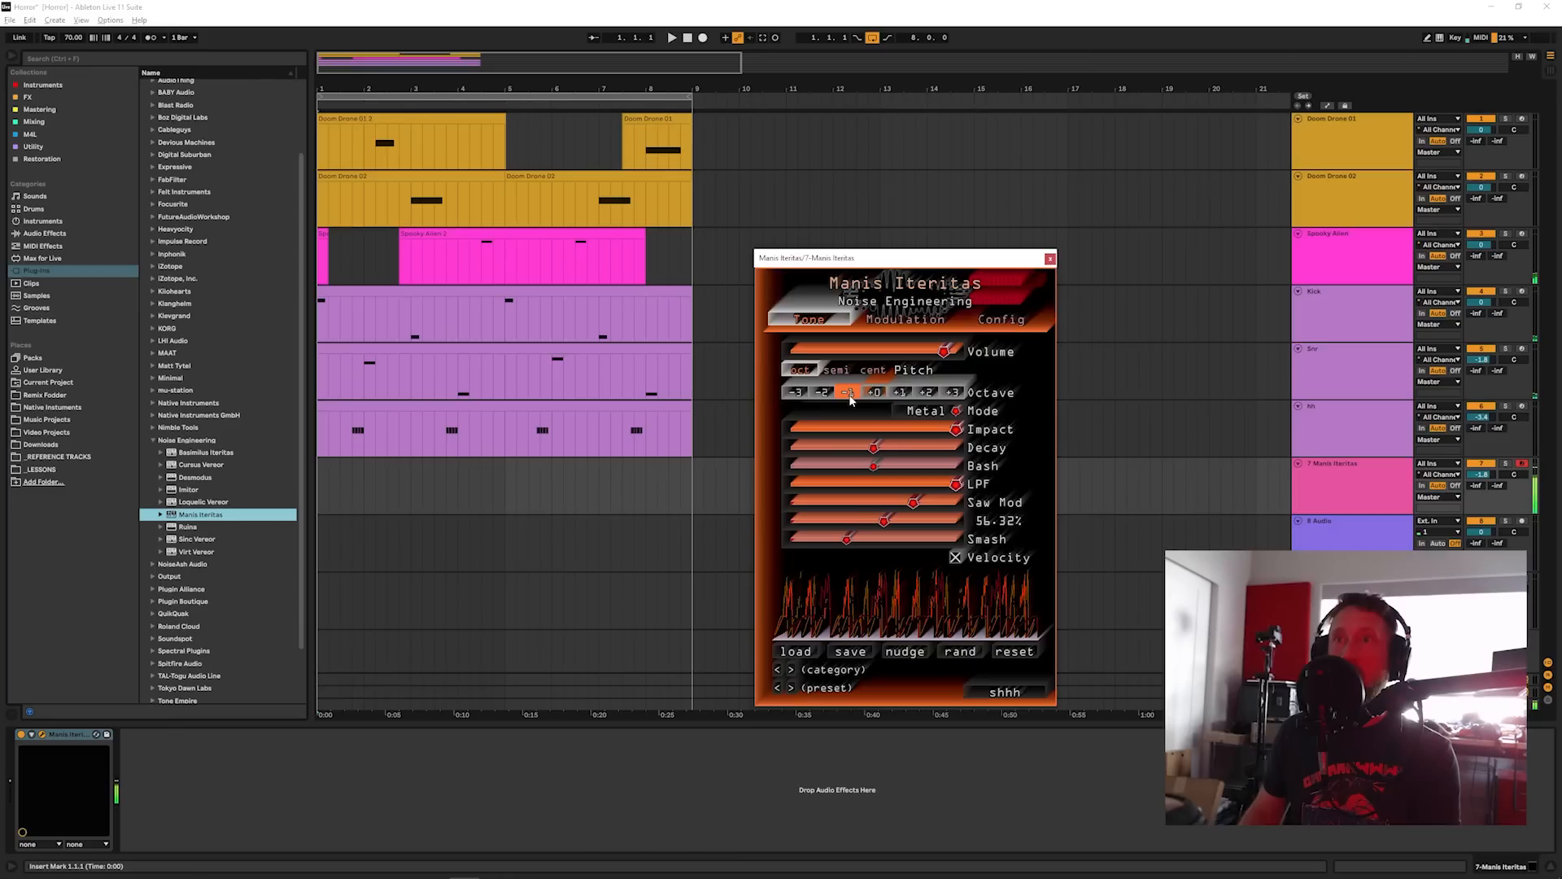
pyautogui.click(1051, 259)
# Step: Add Ruina and Desmodus after Manis Iteritas and arrange their windows side by side
pyautogui.click(1336, 487)
pyautogui.moveTo(188, 526); pyautogui.dragTo(126, 804)
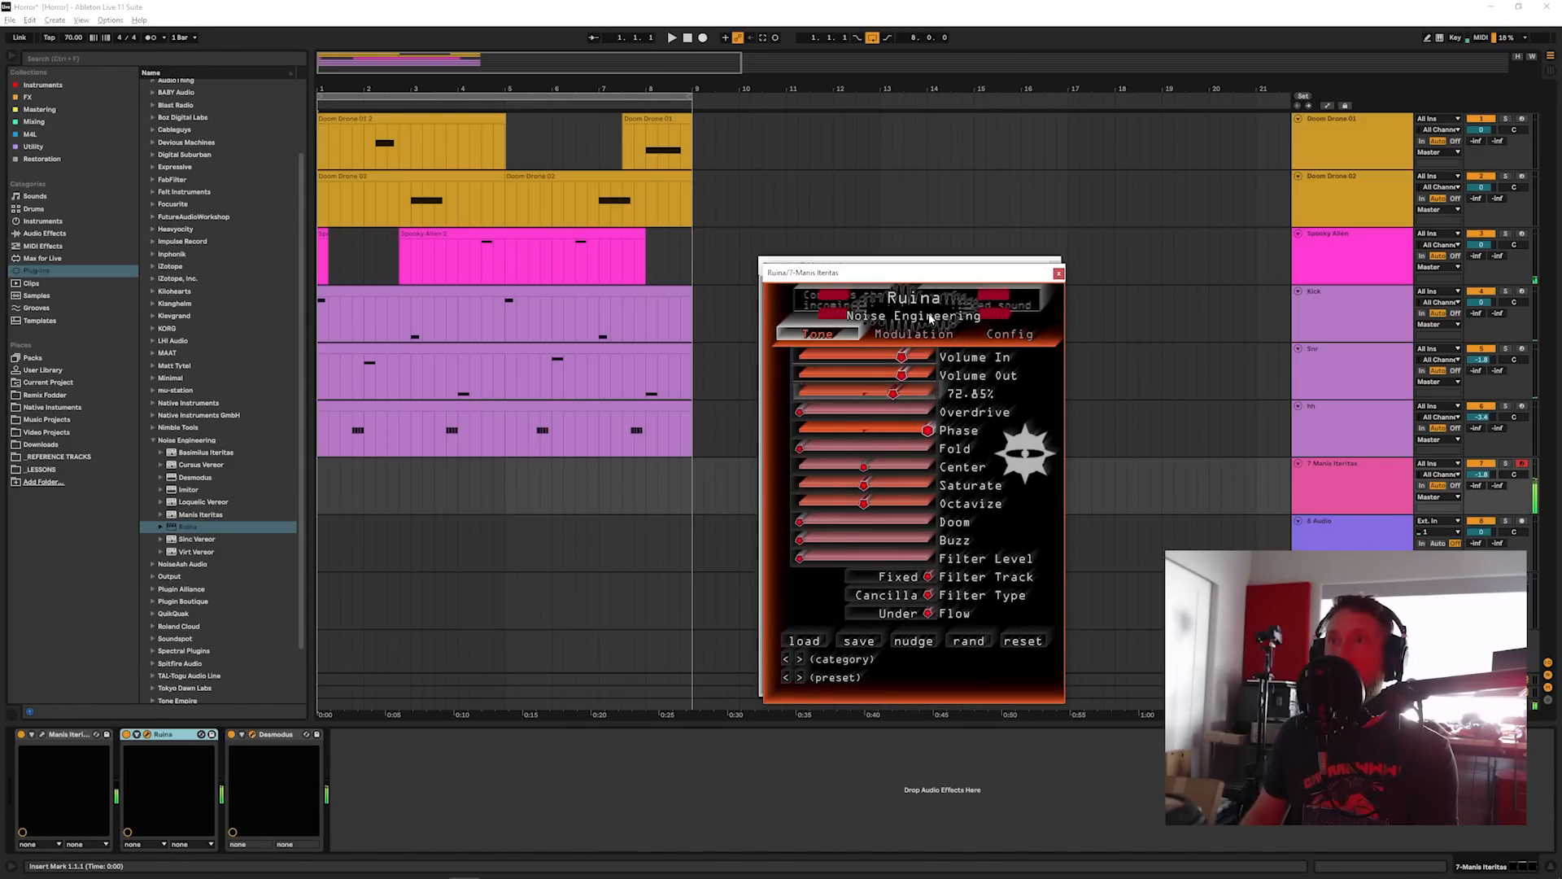
pyautogui.moveTo(926, 273); pyautogui.dragTo(525, 361)
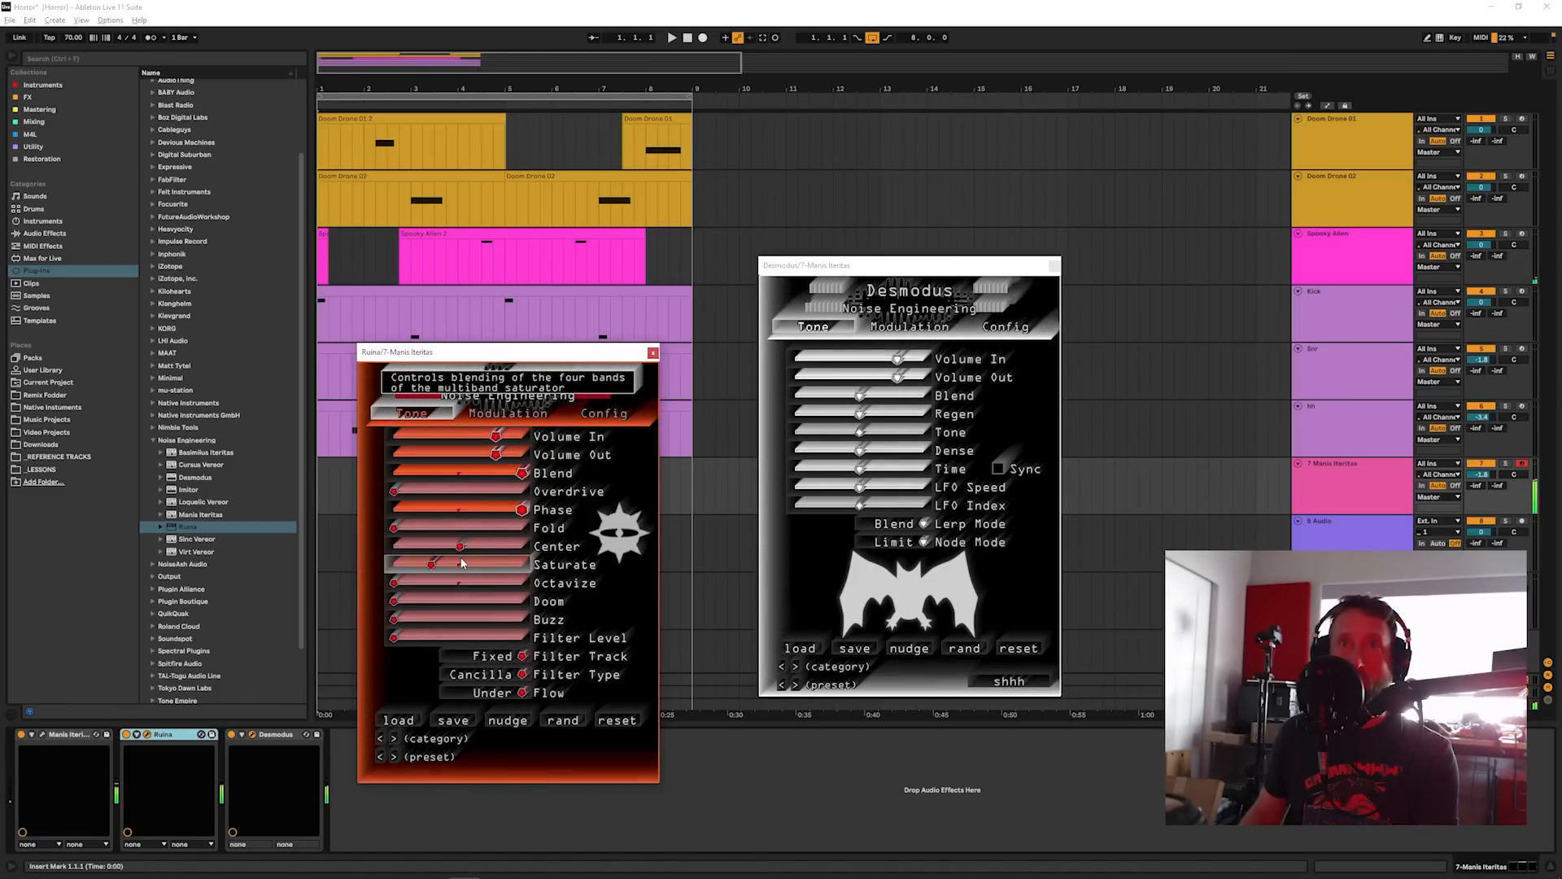
# Step: Shape Ruina on the Manis Iteritas track with raised Fold, Center slightly above the middle, and Octavize and Buzz at zero
pyautogui.moveTo(468, 523); pyautogui.dragTo(416, 604)
pyautogui.click(432, 582)
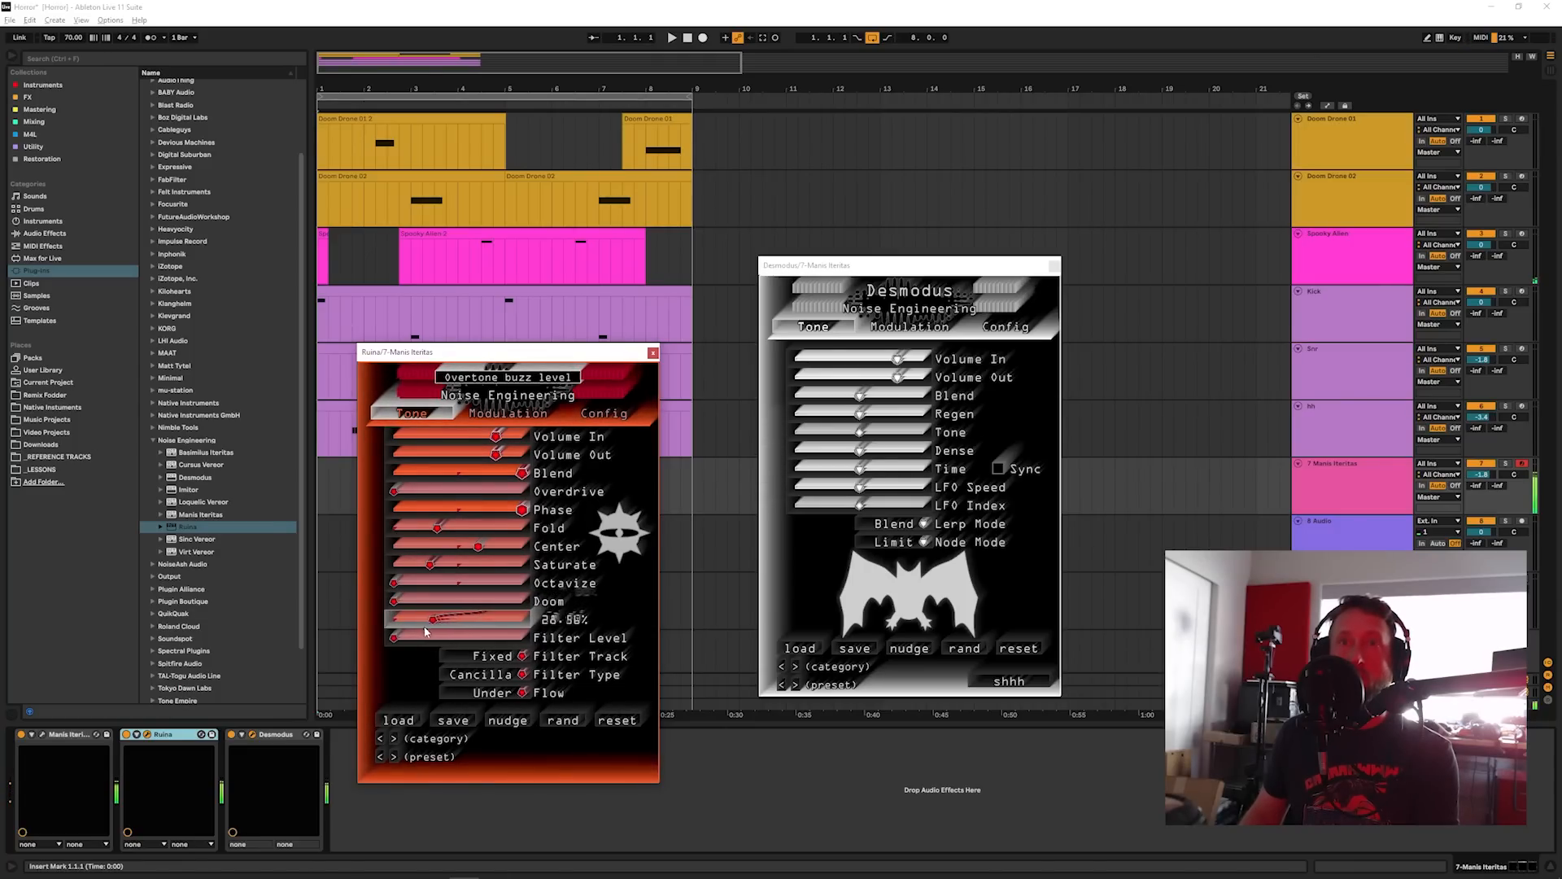
pyautogui.moveTo(400, 628); pyautogui.dragTo(390, 628)
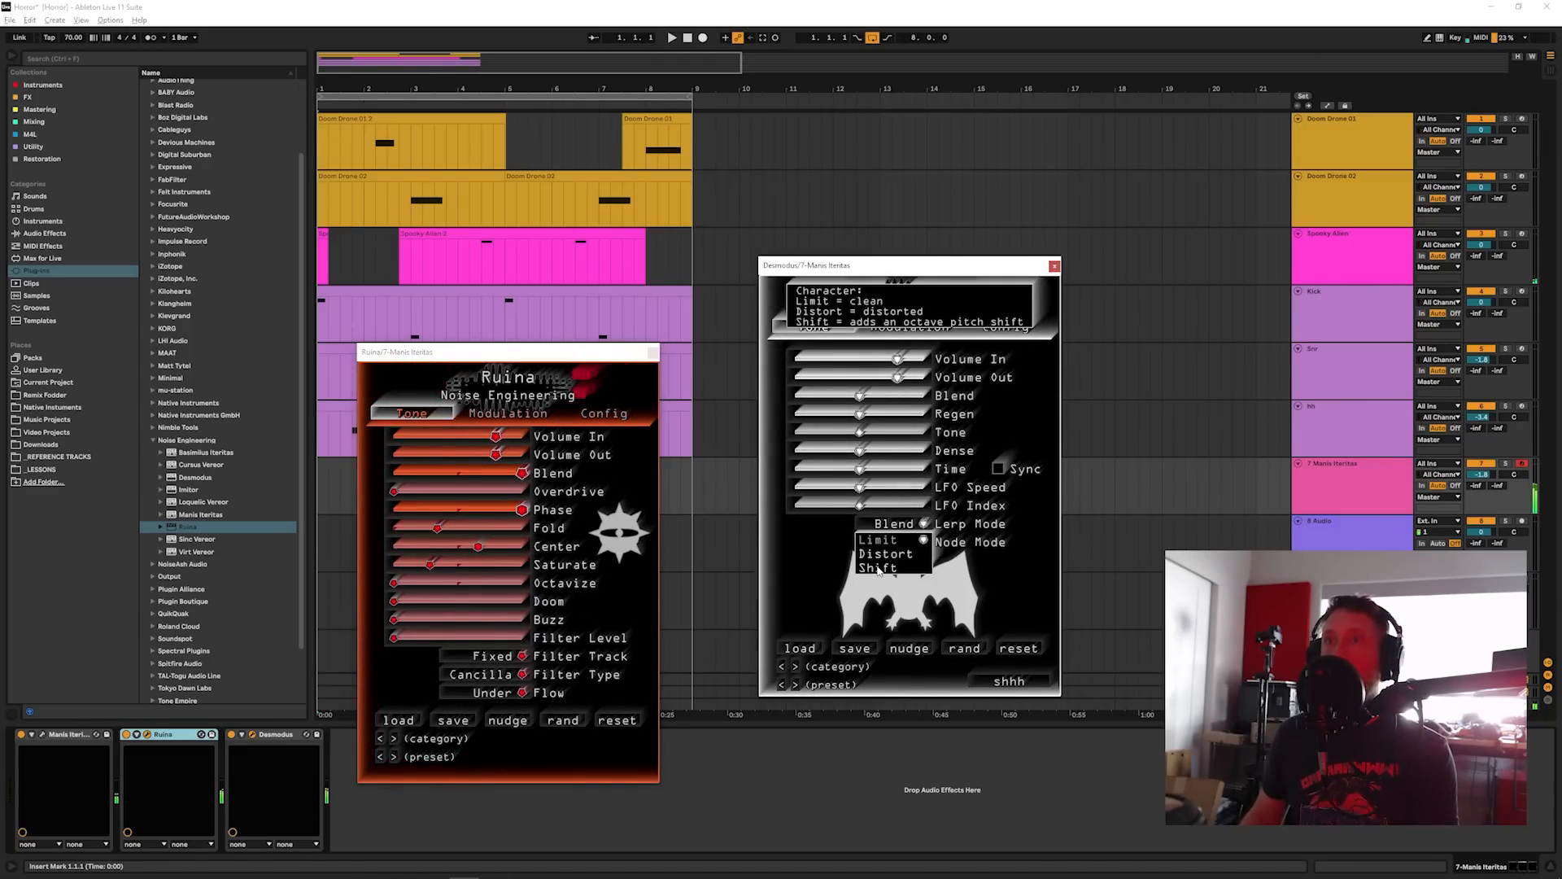
# Step: Set Desmodus's Node Mode to Distort and its Regen to about 102%, and close Ruina's window
pyautogui.click(878, 568)
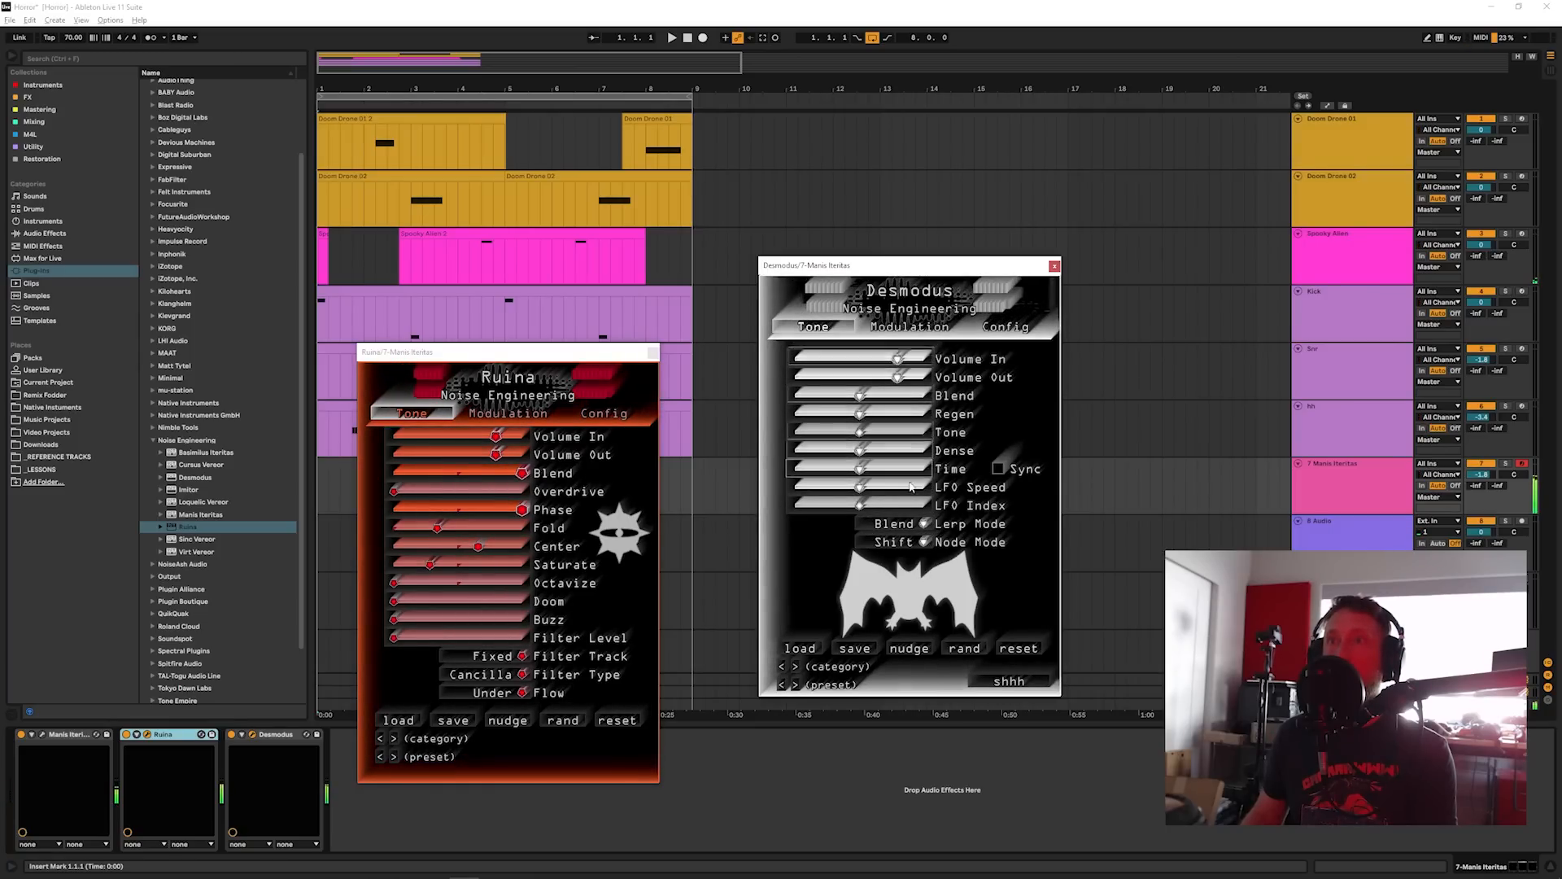
pyautogui.click(893, 542)
pyautogui.click(891, 557)
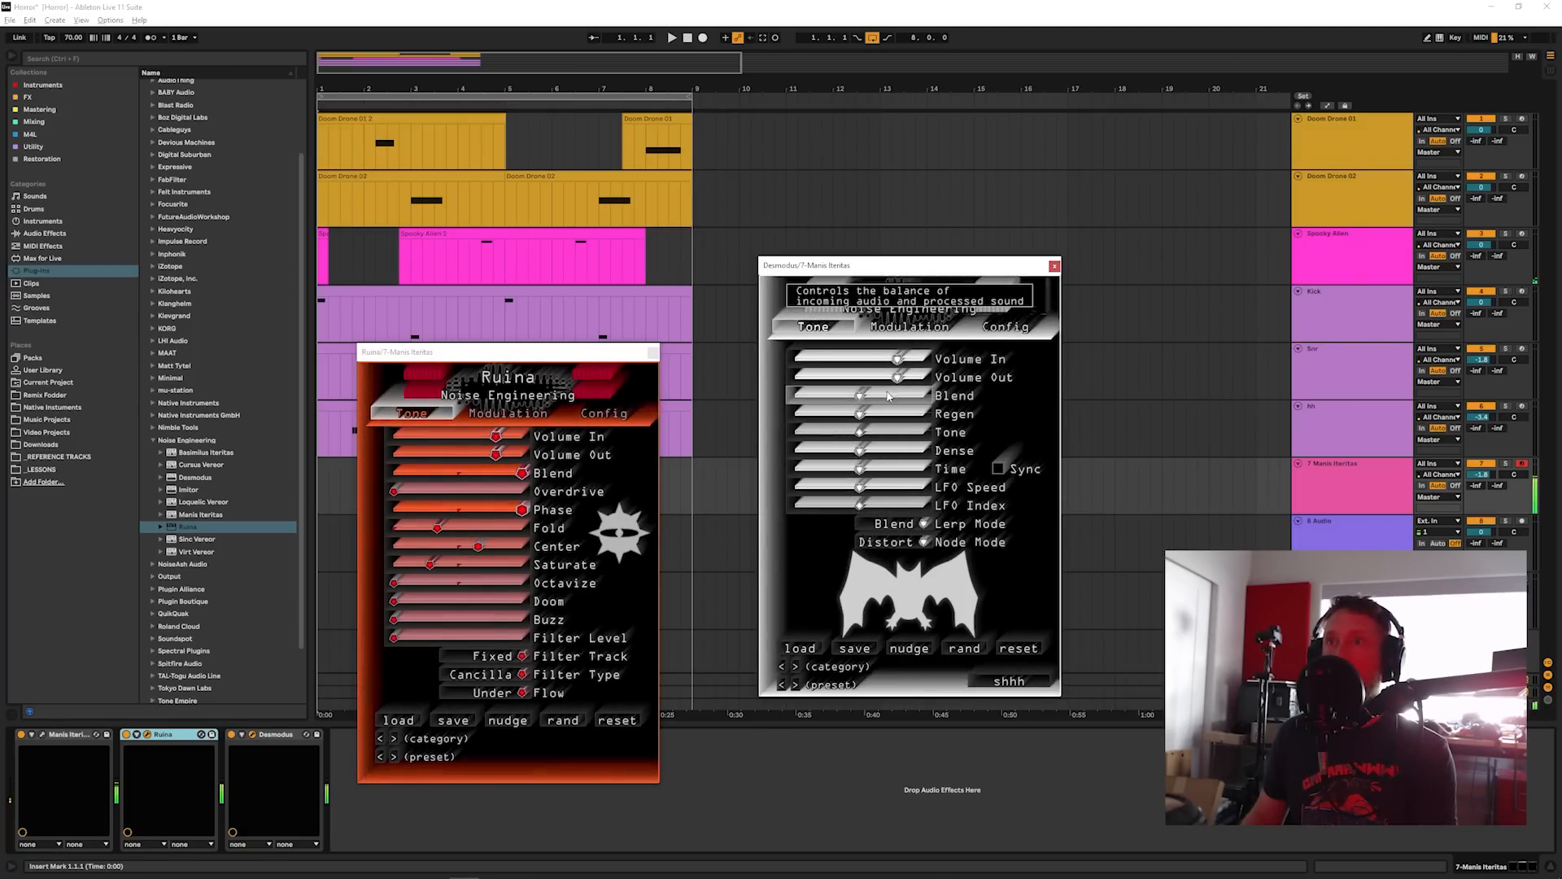
pyautogui.moveTo(882, 422); pyautogui.dragTo(958, 419)
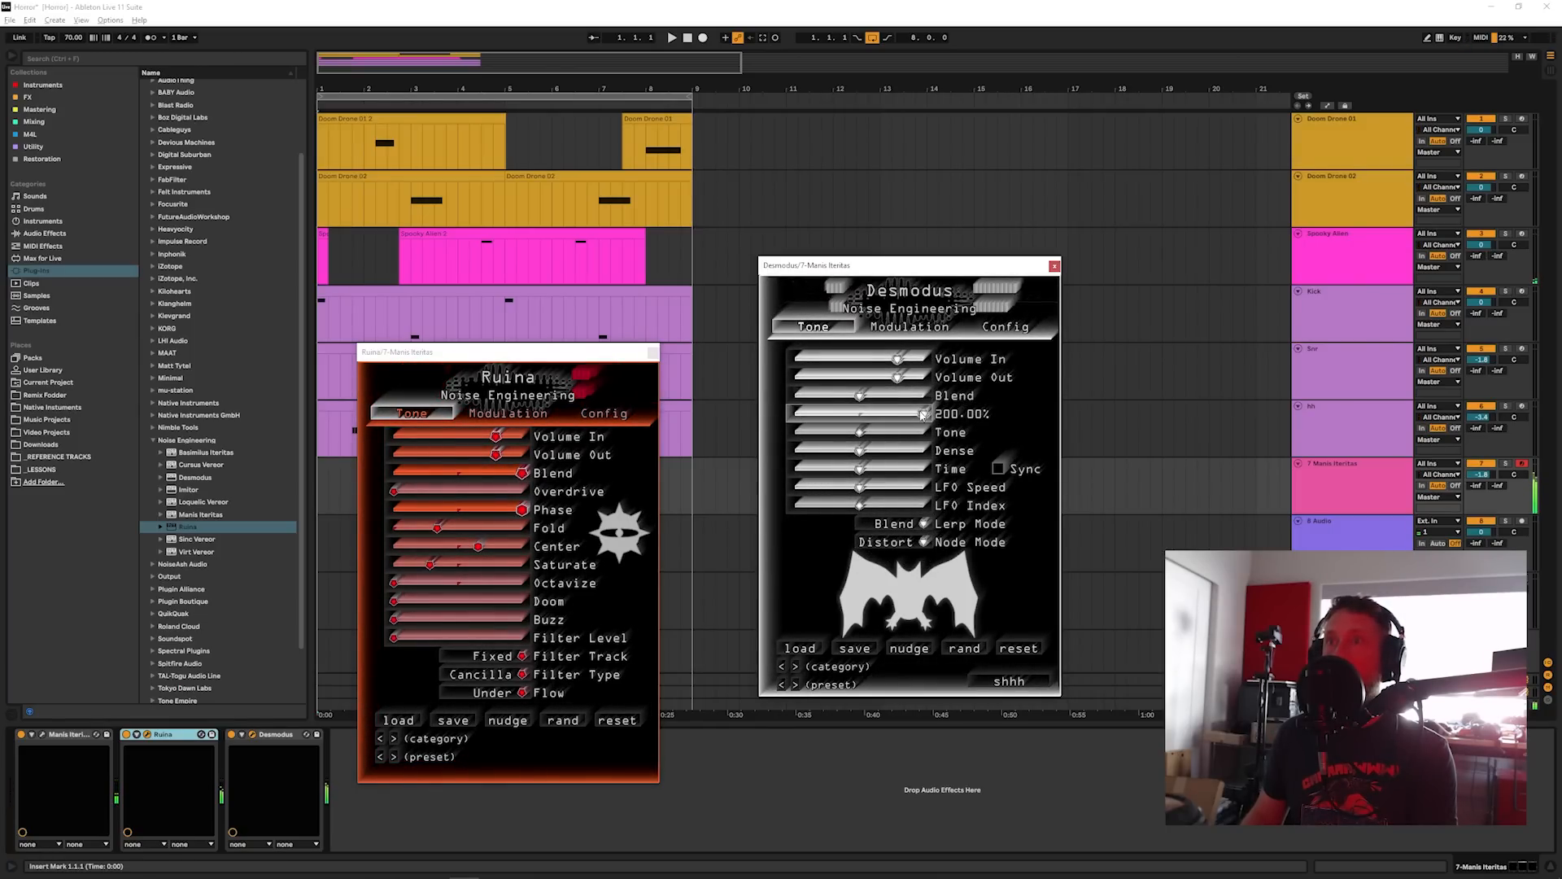
pyautogui.click(652, 354)
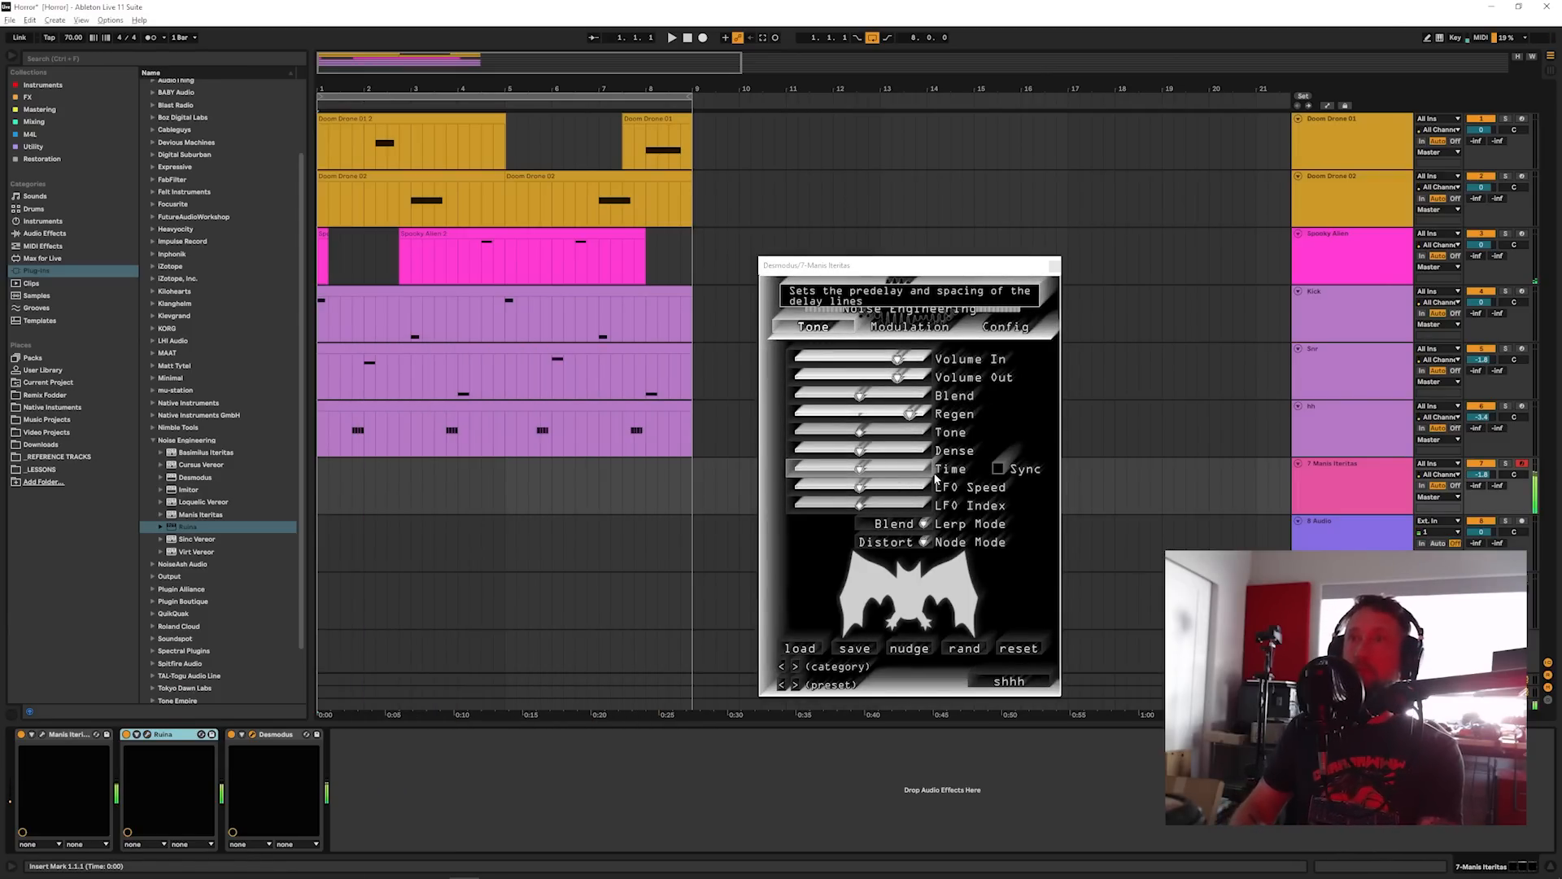
pyautogui.moveTo(910, 414); pyautogui.dragTo(866, 421)
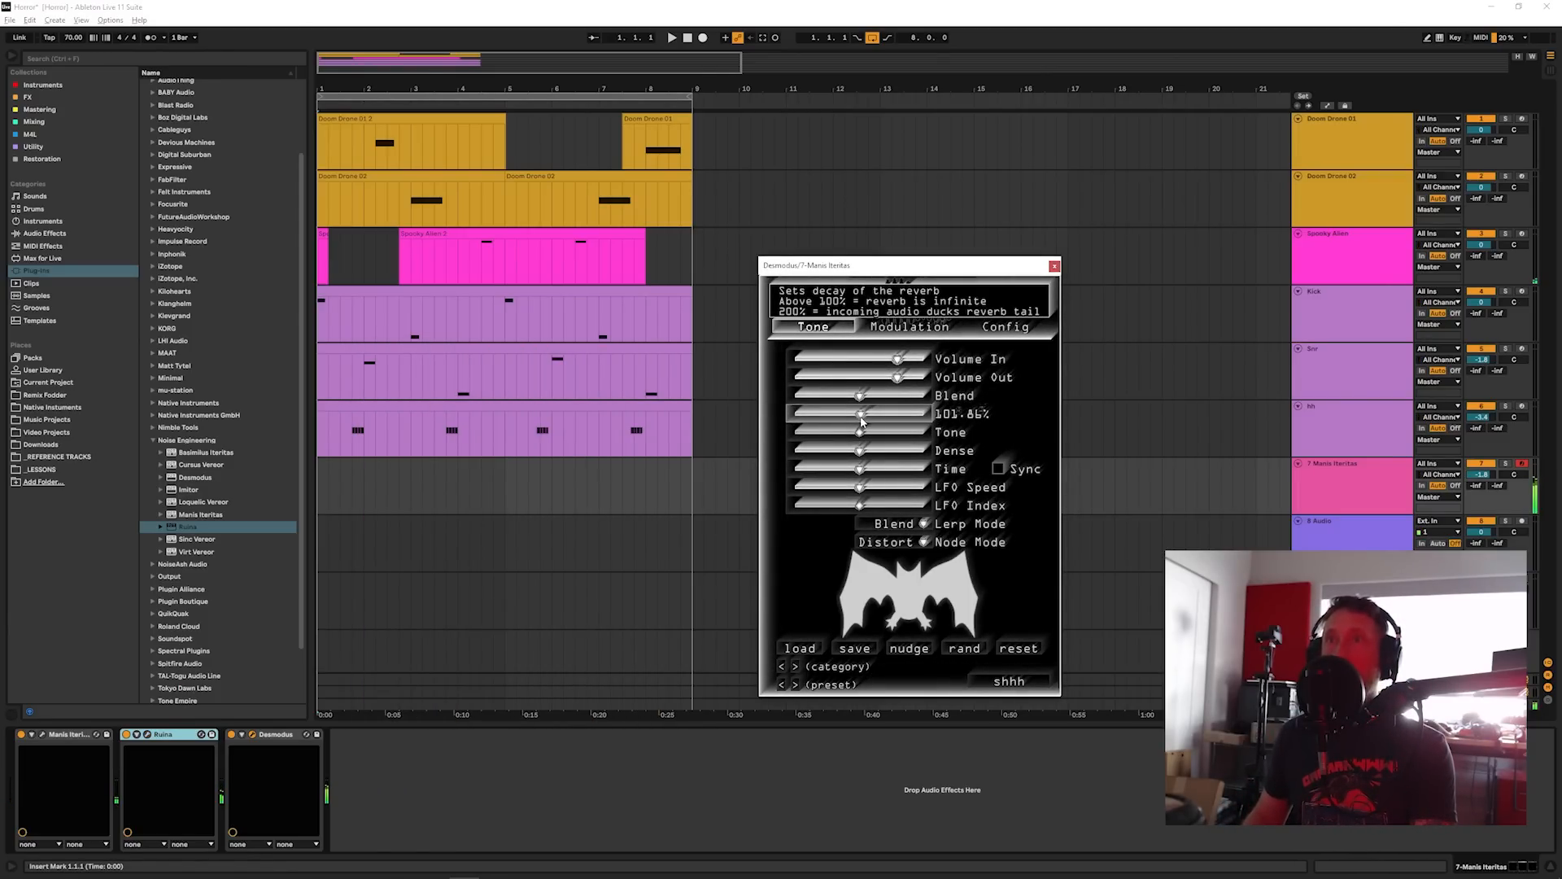
# Step: Record a Manis Iteritas part across the eight-bar loop and quantize all its note starts to 1/8 at 100%
pyautogui.click(703, 38)
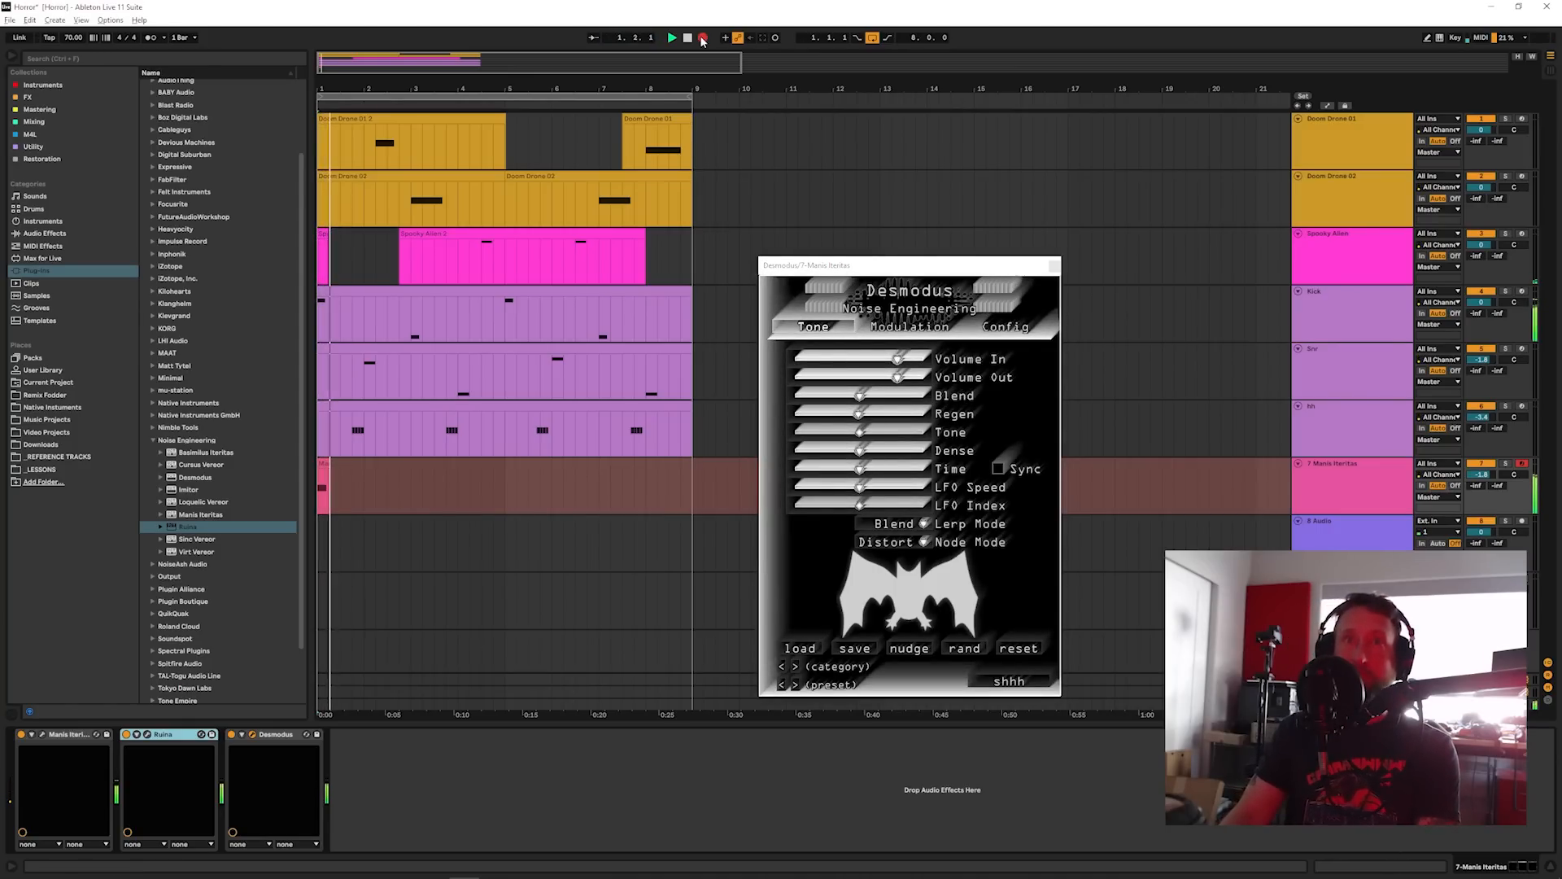
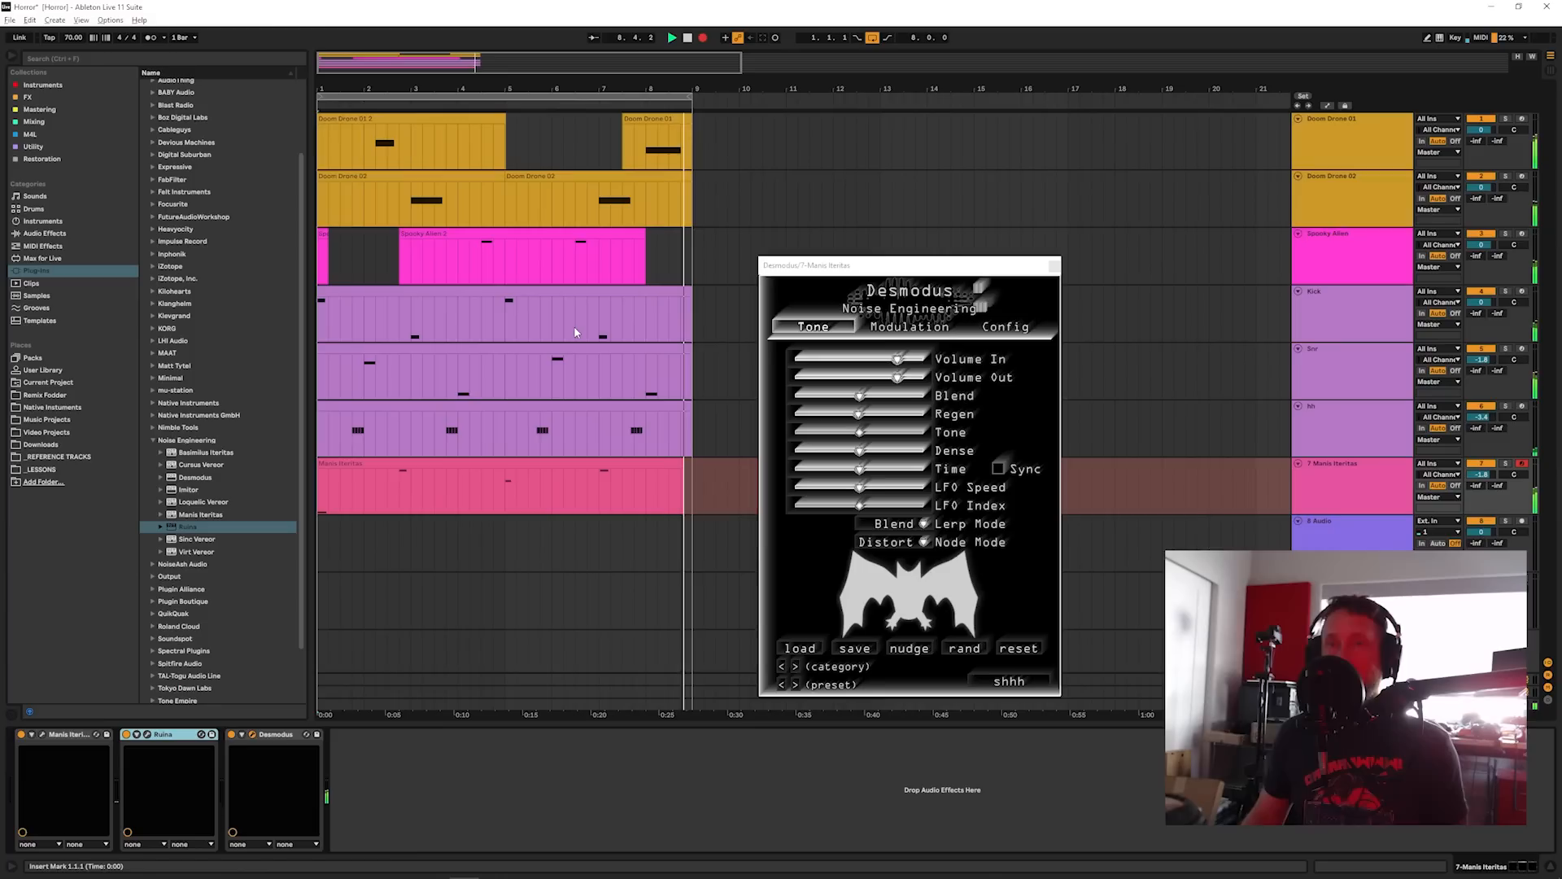
pyautogui.press('space')
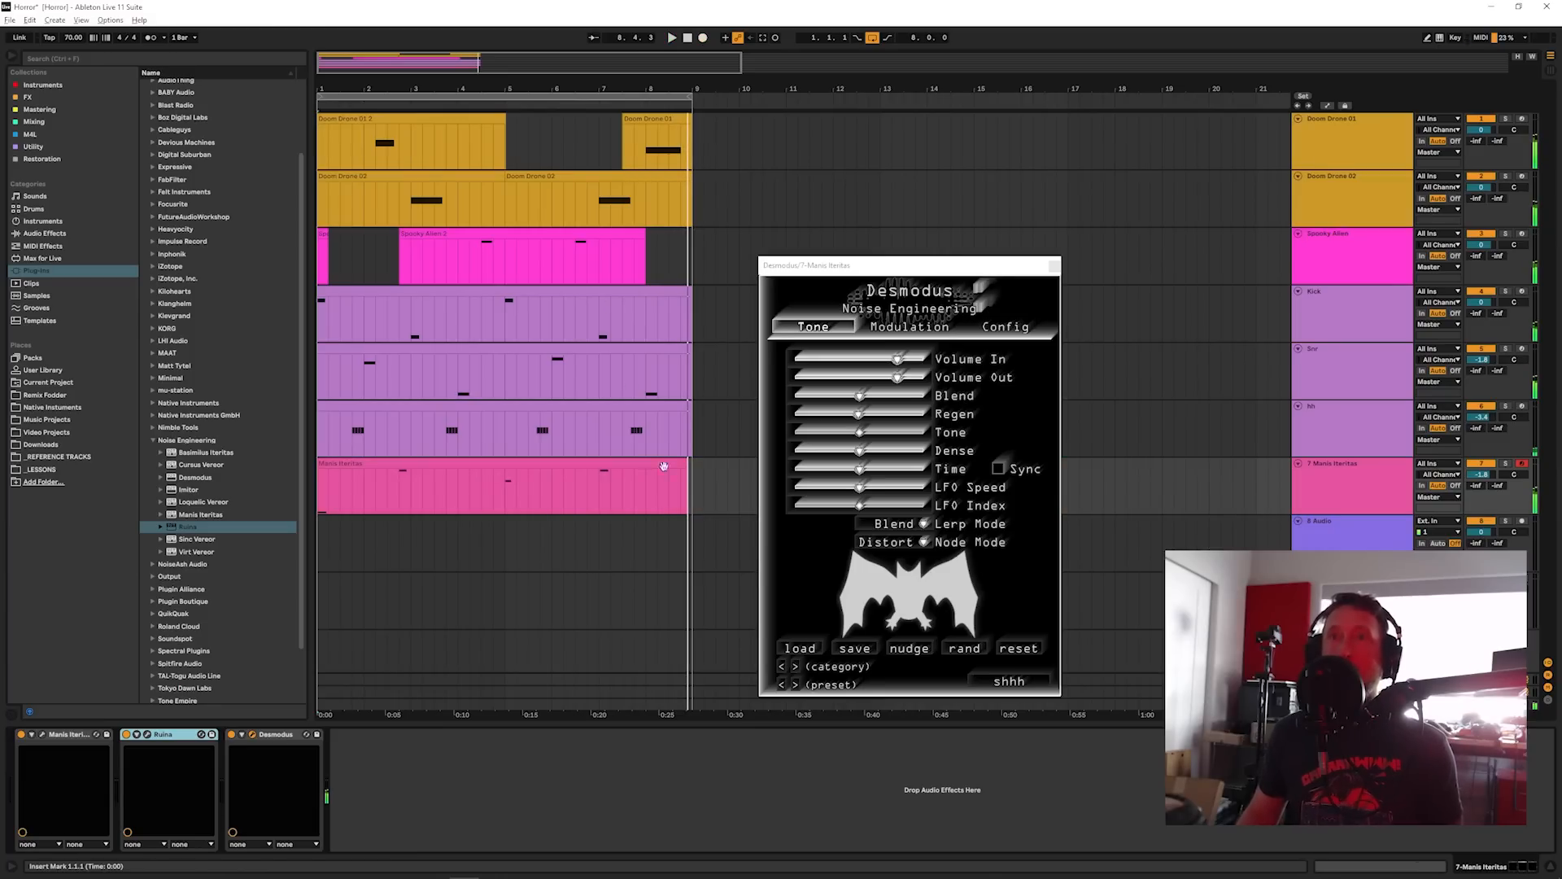
pyautogui.doubleClick(575, 464)
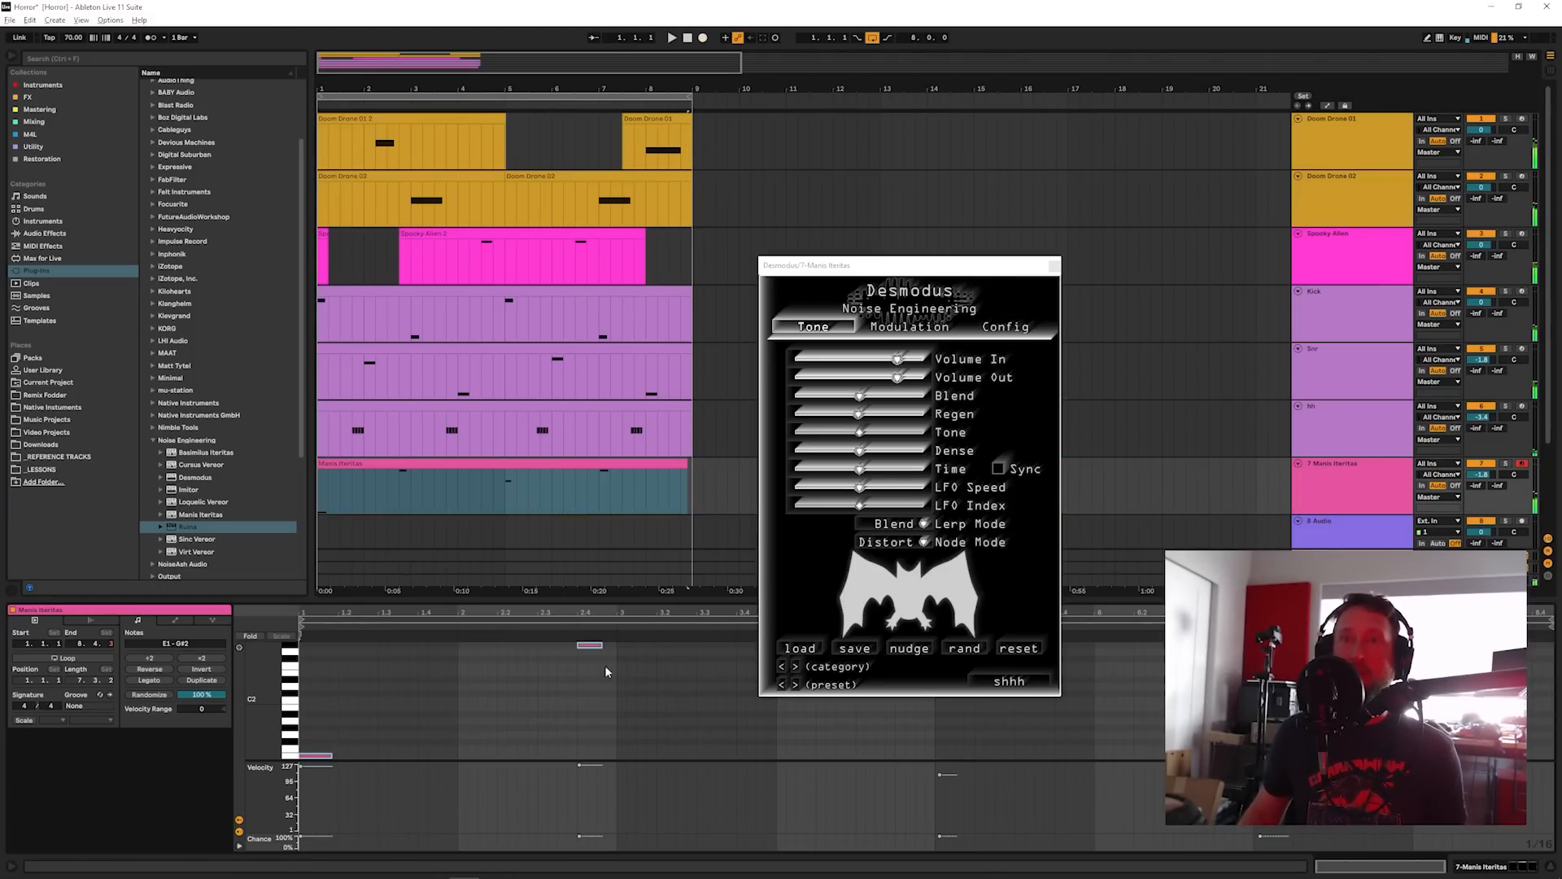
pyautogui.click(643, 737)
pyautogui.hotkey('ctrl', 'a')
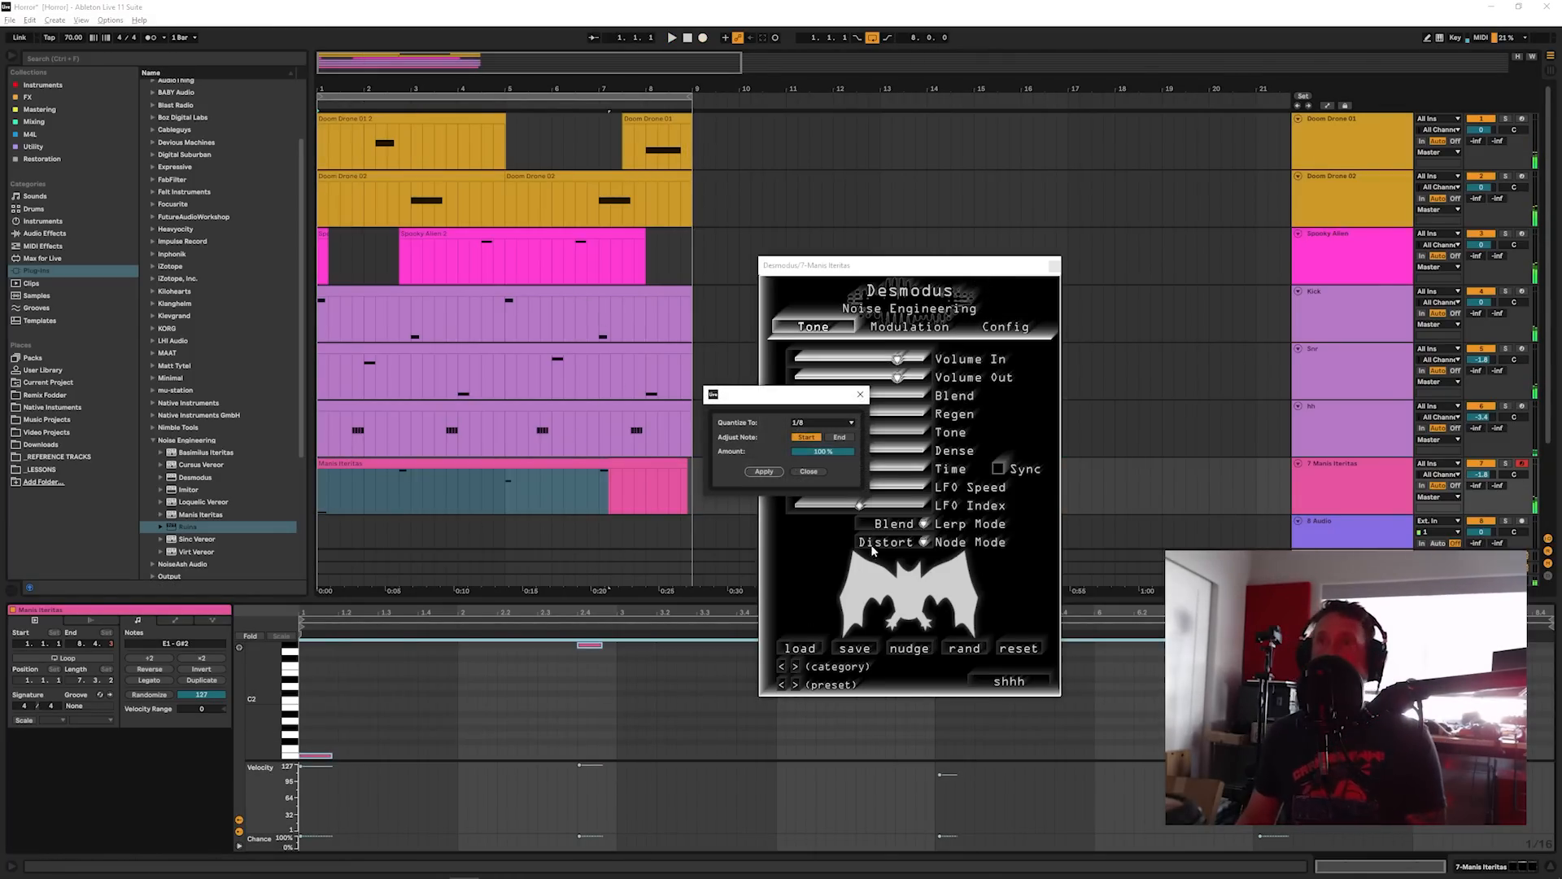
# Step: Route LFO 1 to the Voice group's Pitch in Manis Iteritas with an index of 30.68%, and return to the tone controls
pyautogui.click(910, 327)
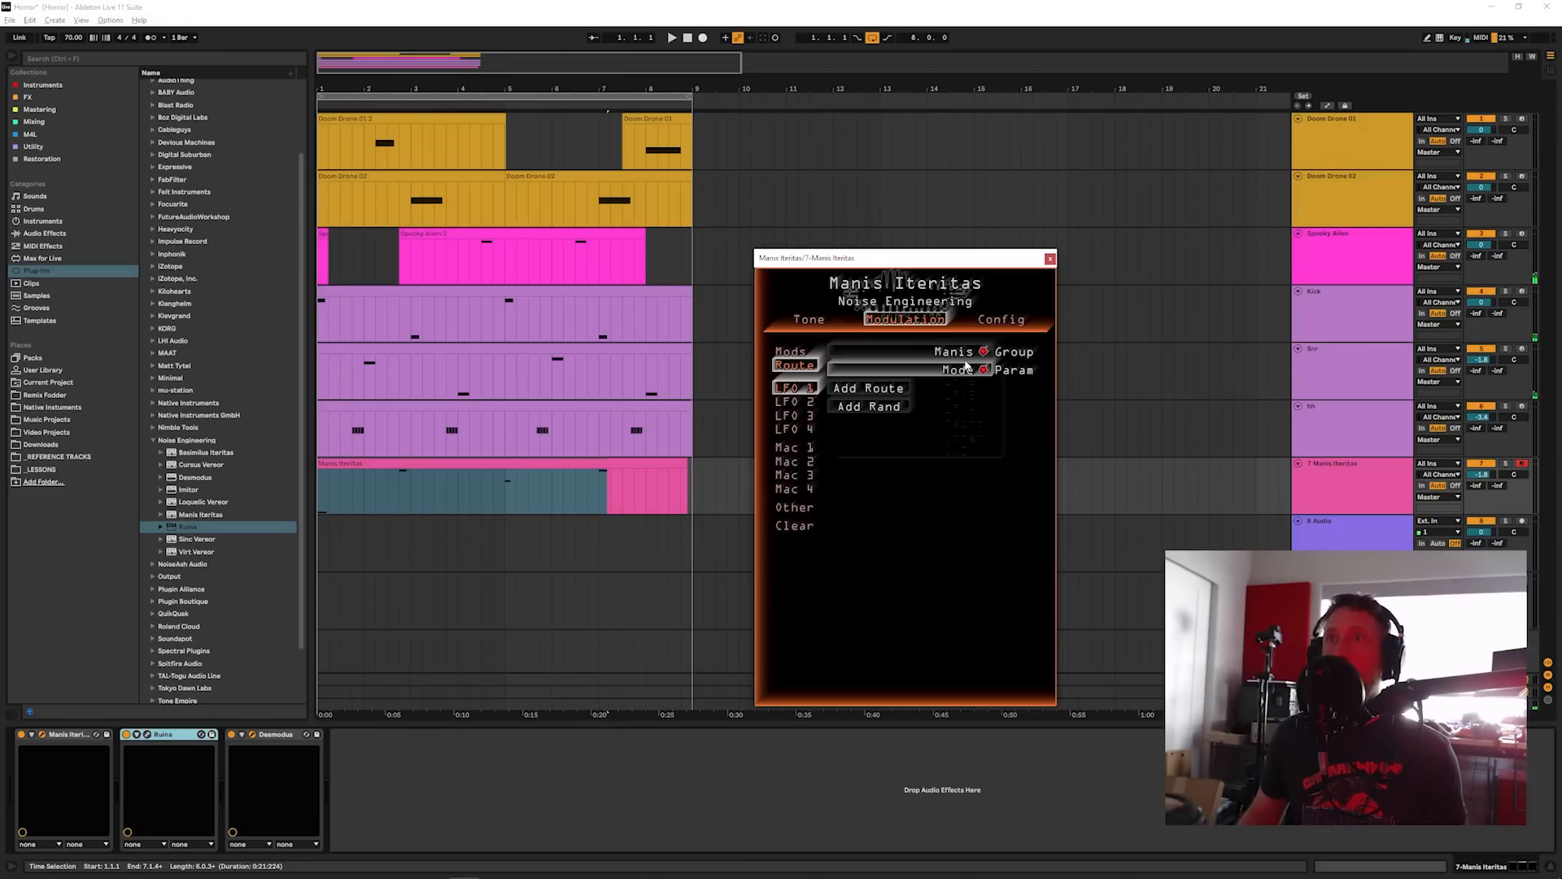
pyautogui.click(952, 351)
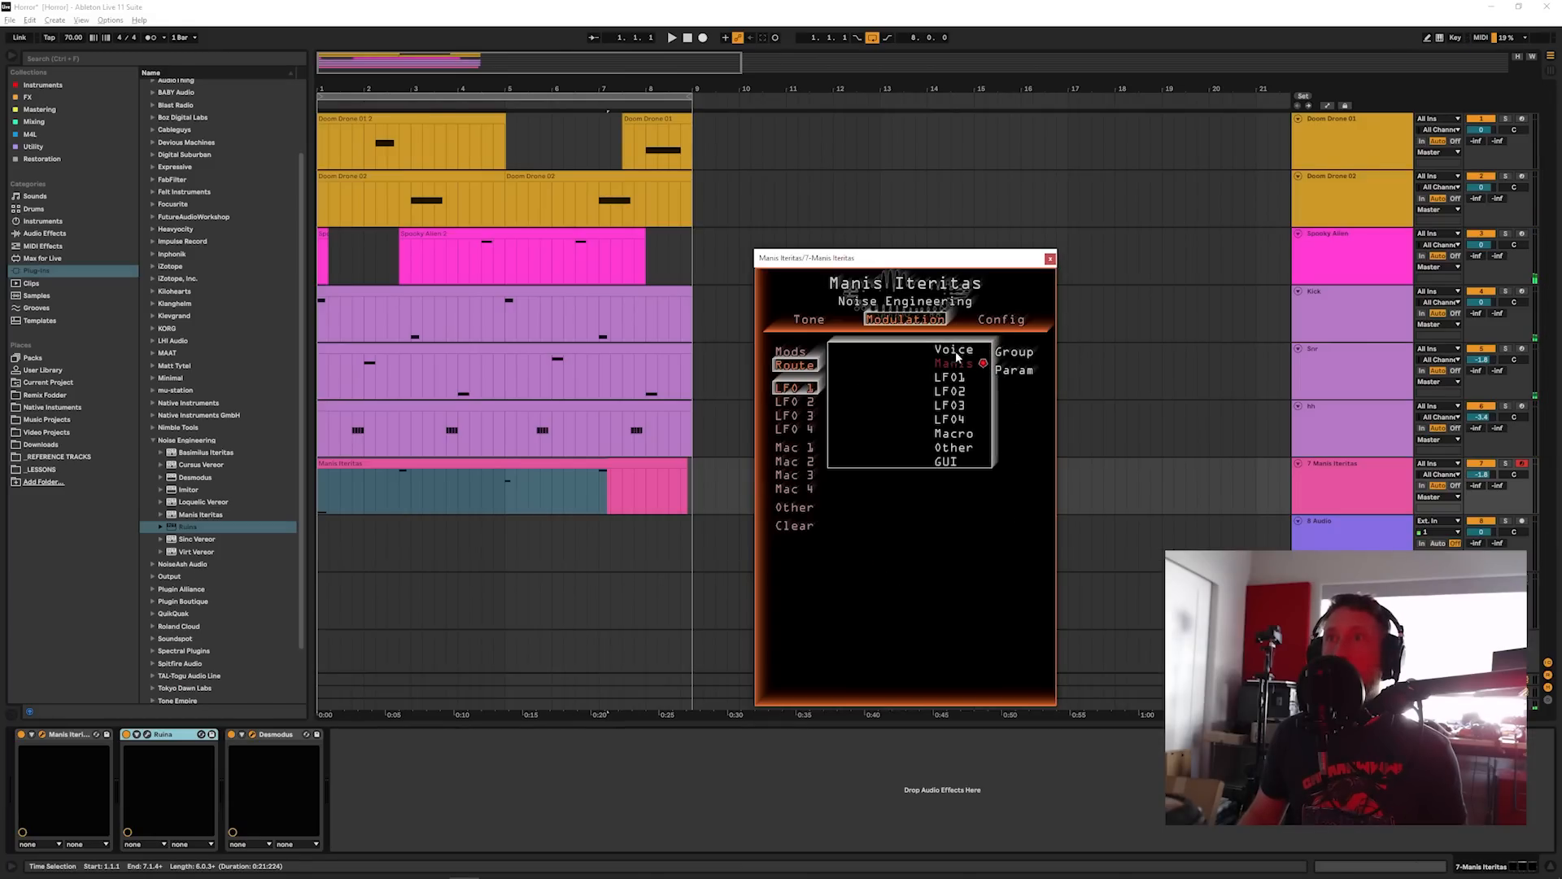
pyautogui.click(952, 350)
pyautogui.click(951, 368)
pyautogui.click(949, 383)
pyautogui.click(865, 390)
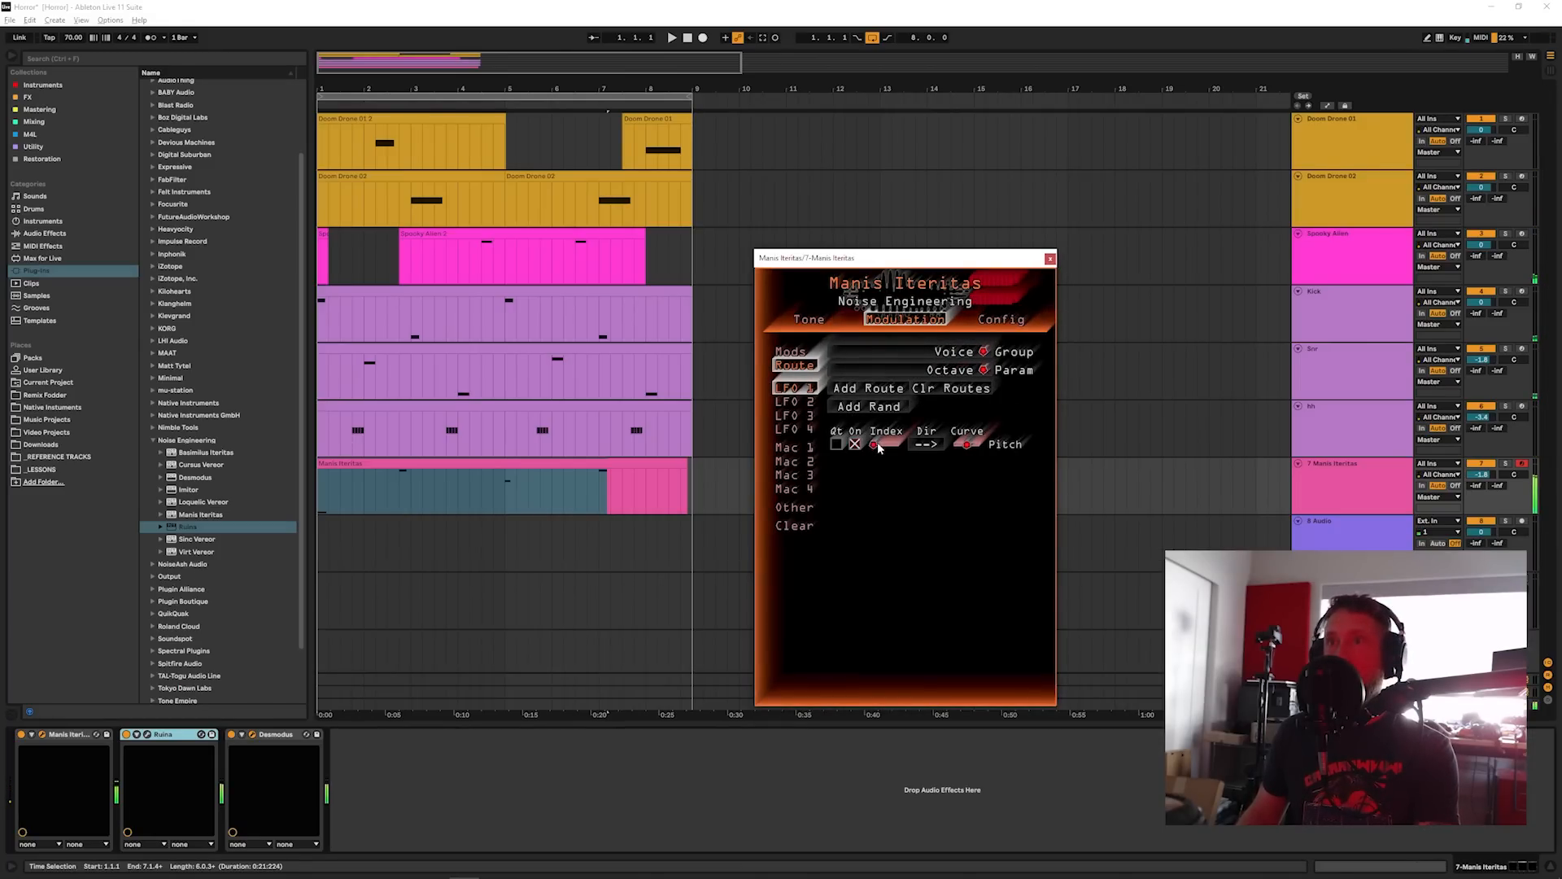
pyautogui.moveTo(872, 444); pyautogui.dragTo(883, 447)
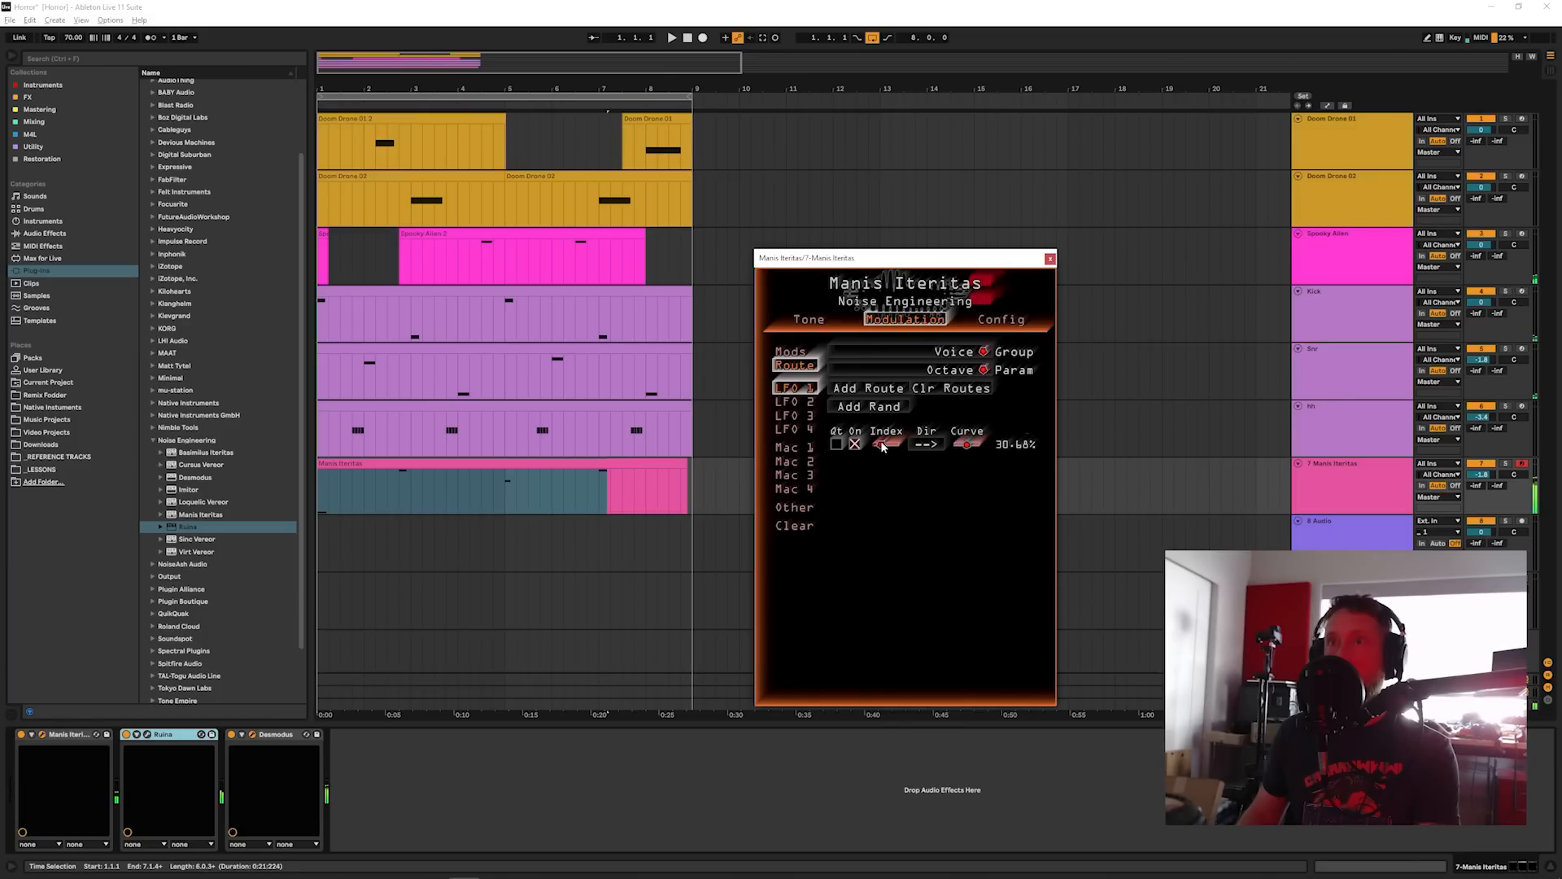
pyautogui.click(809, 319)
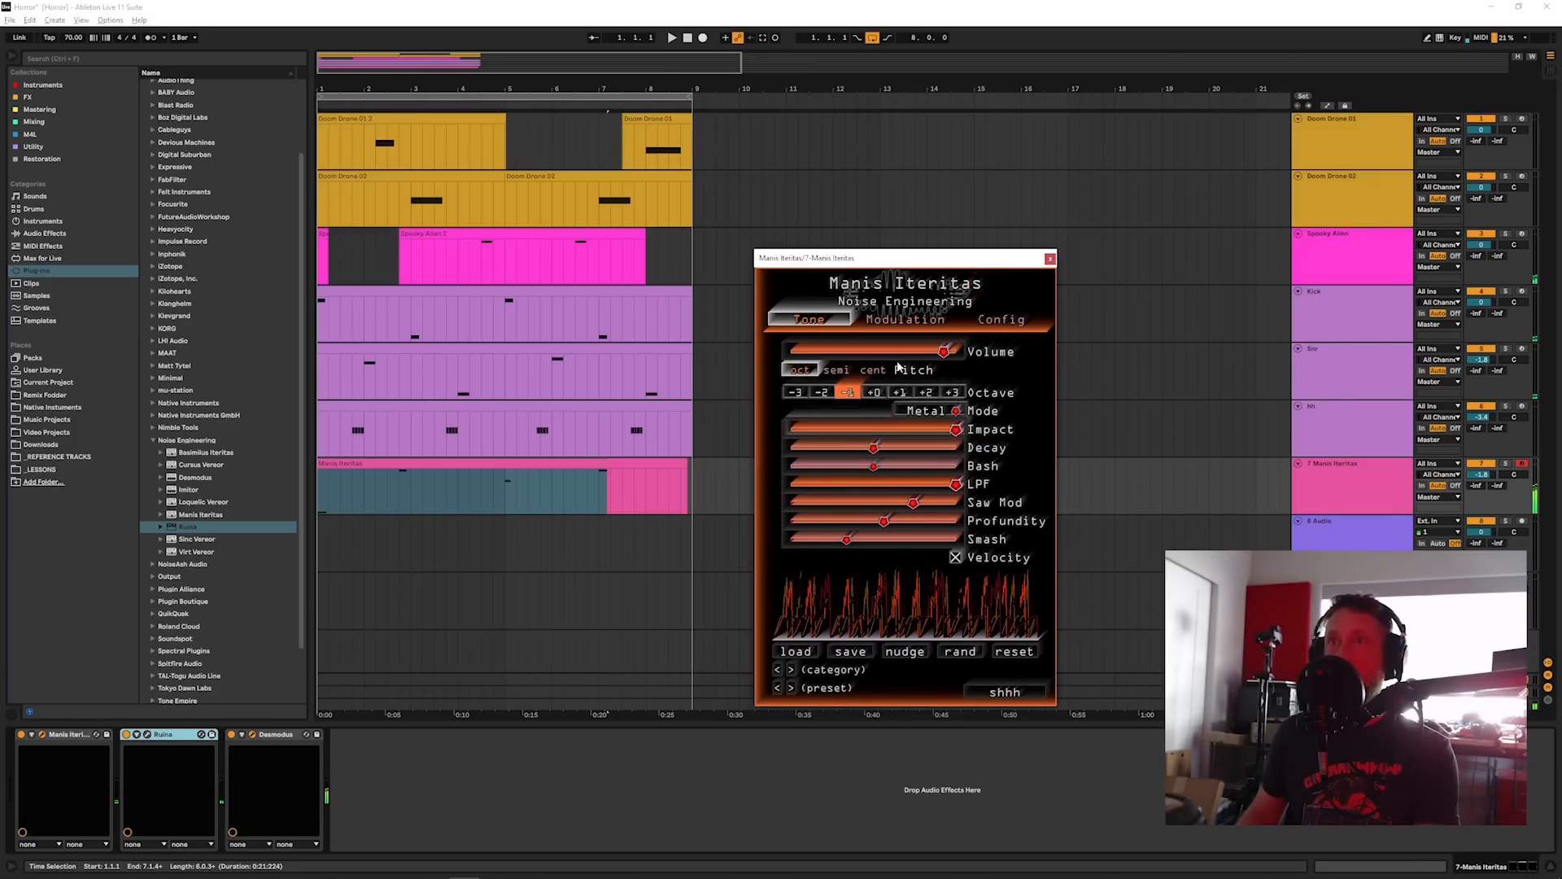
# Step: Slow the speed of Manis Iteritas's LFO 1 to about 6.51 s and play the loop
pyautogui.click(905, 319)
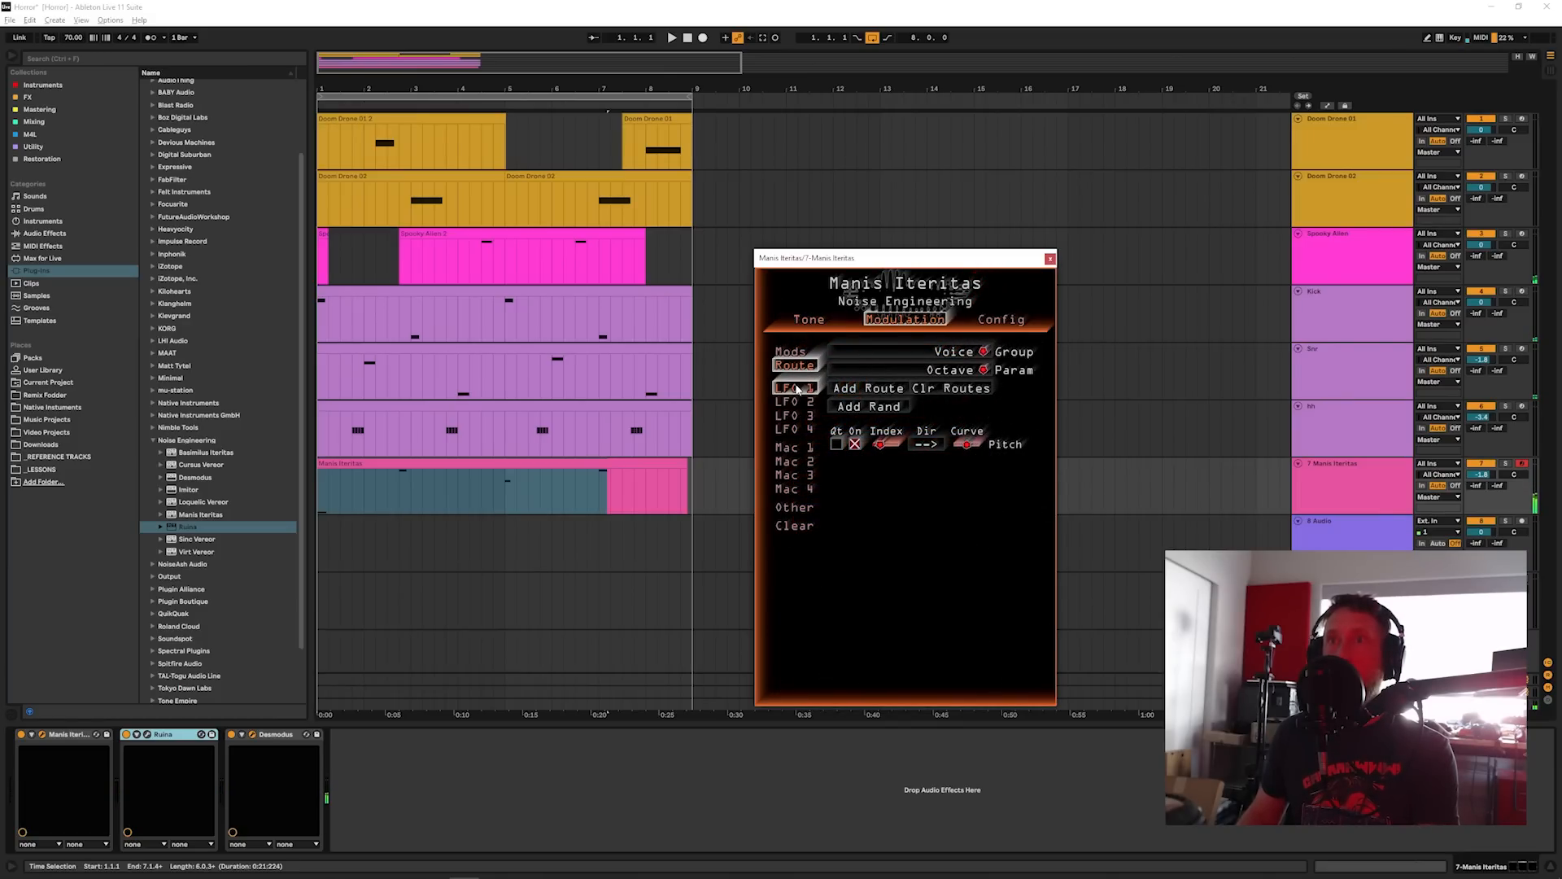
pyautogui.click(802, 354)
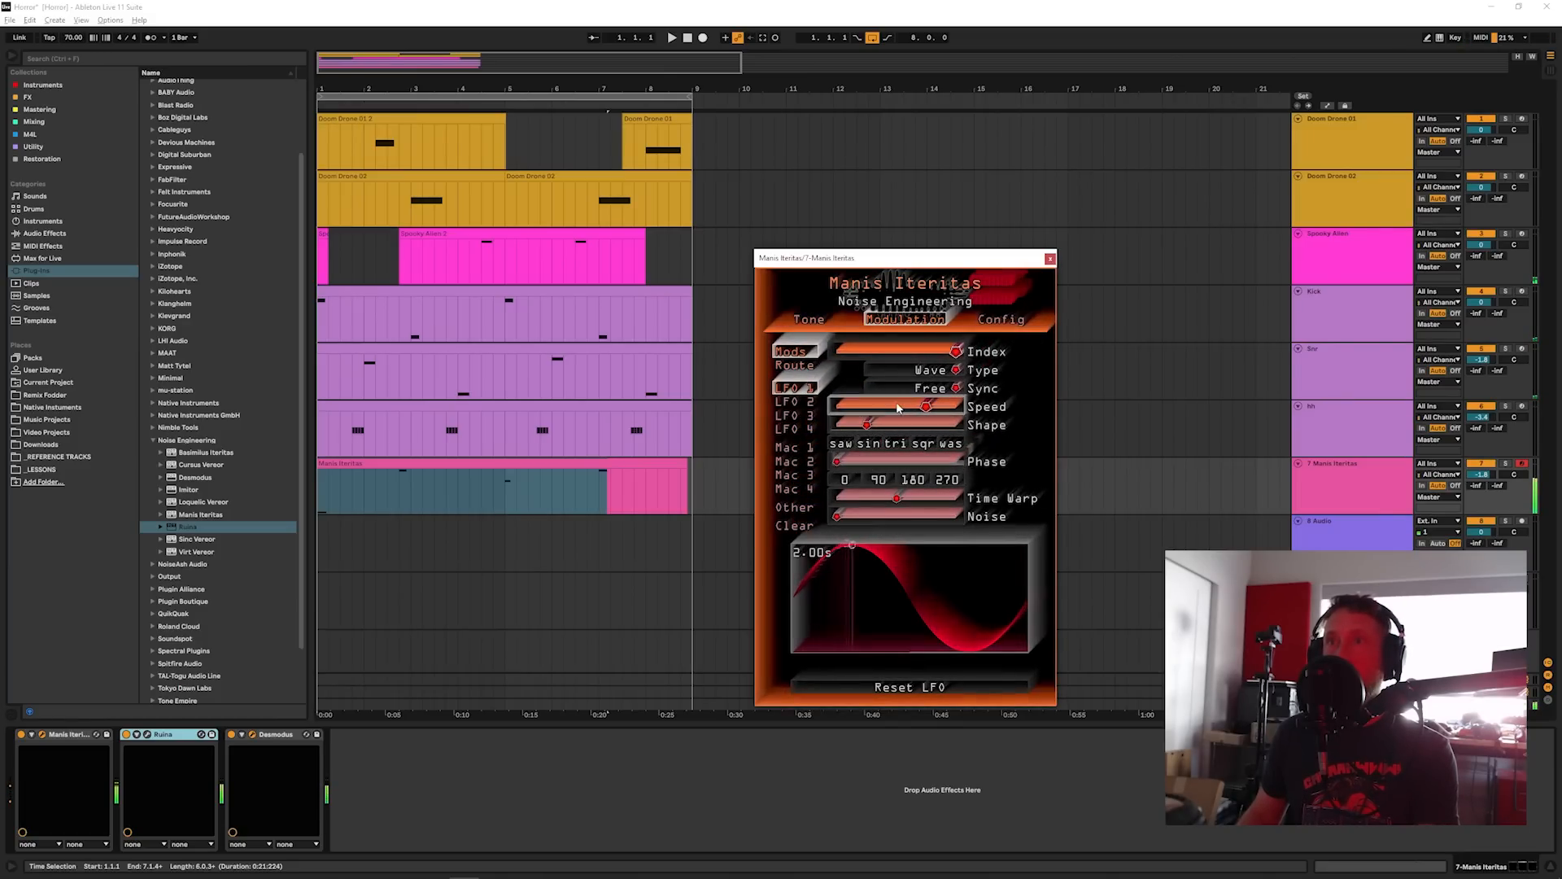
pyautogui.moveTo(875, 406); pyautogui.dragTo(904, 413)
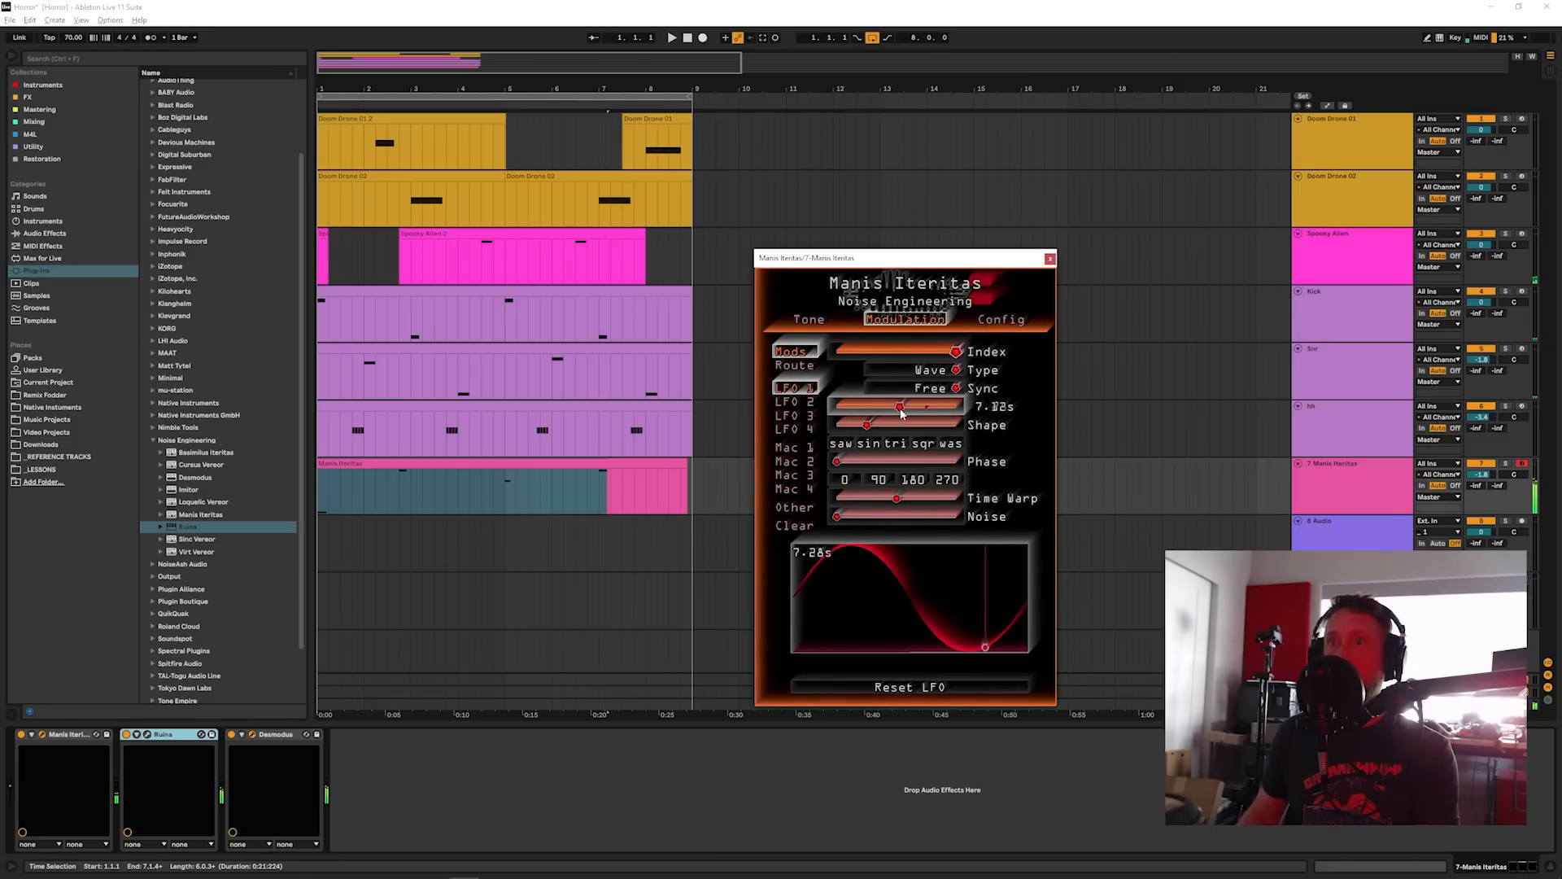
pyautogui.press('space')
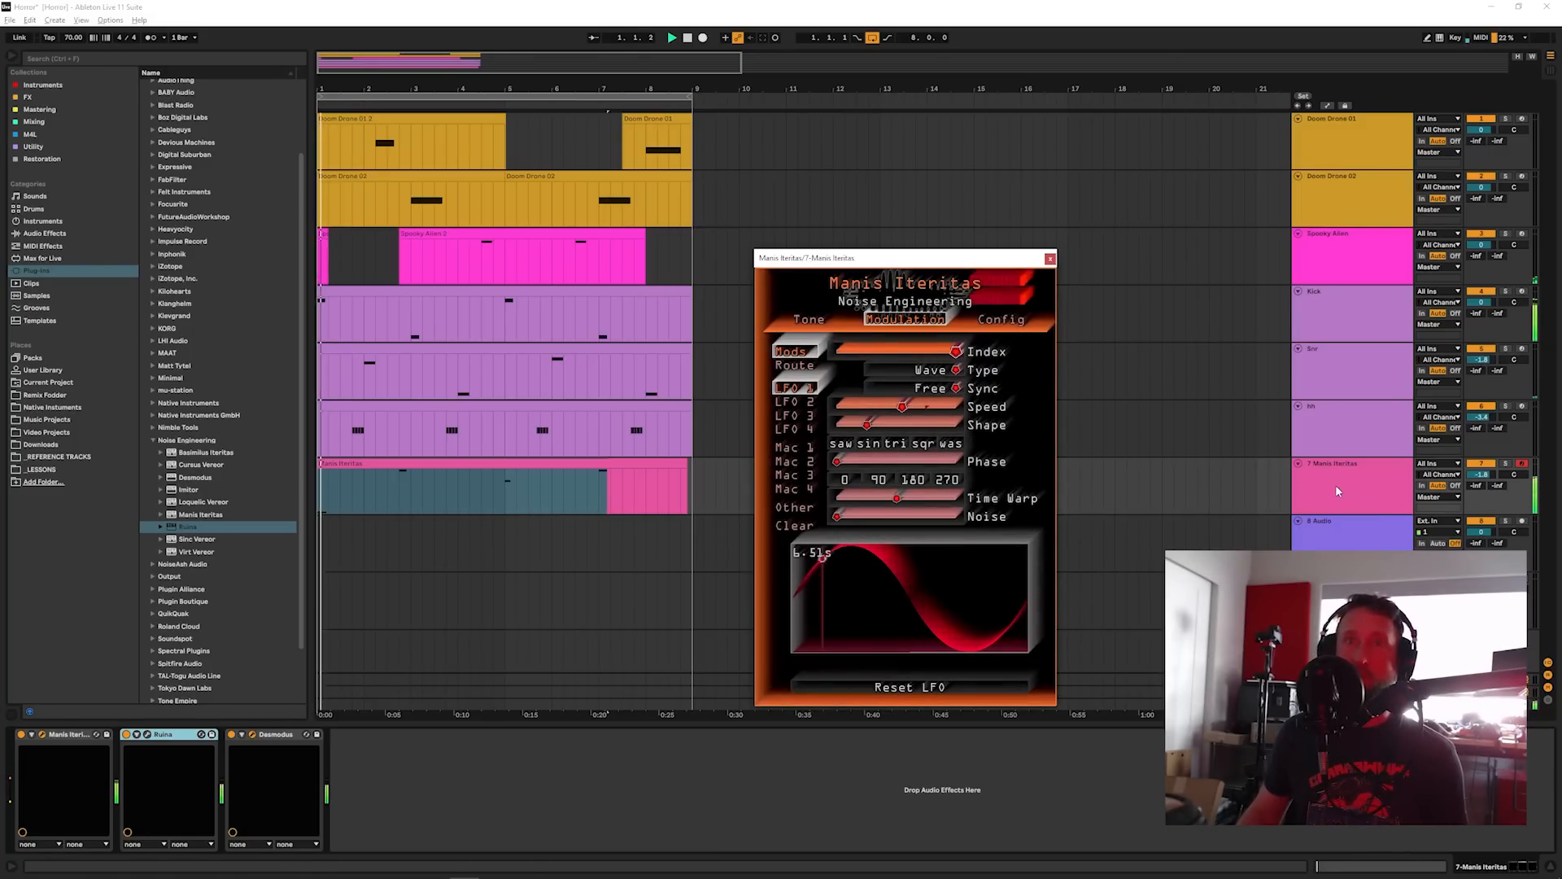
# Step: Rename the Manis Iteritas track as Bad Dragon Guitar and close the open Manis Iteritas, Imitor and Desmodus windows
pyautogui.click(1366, 315)
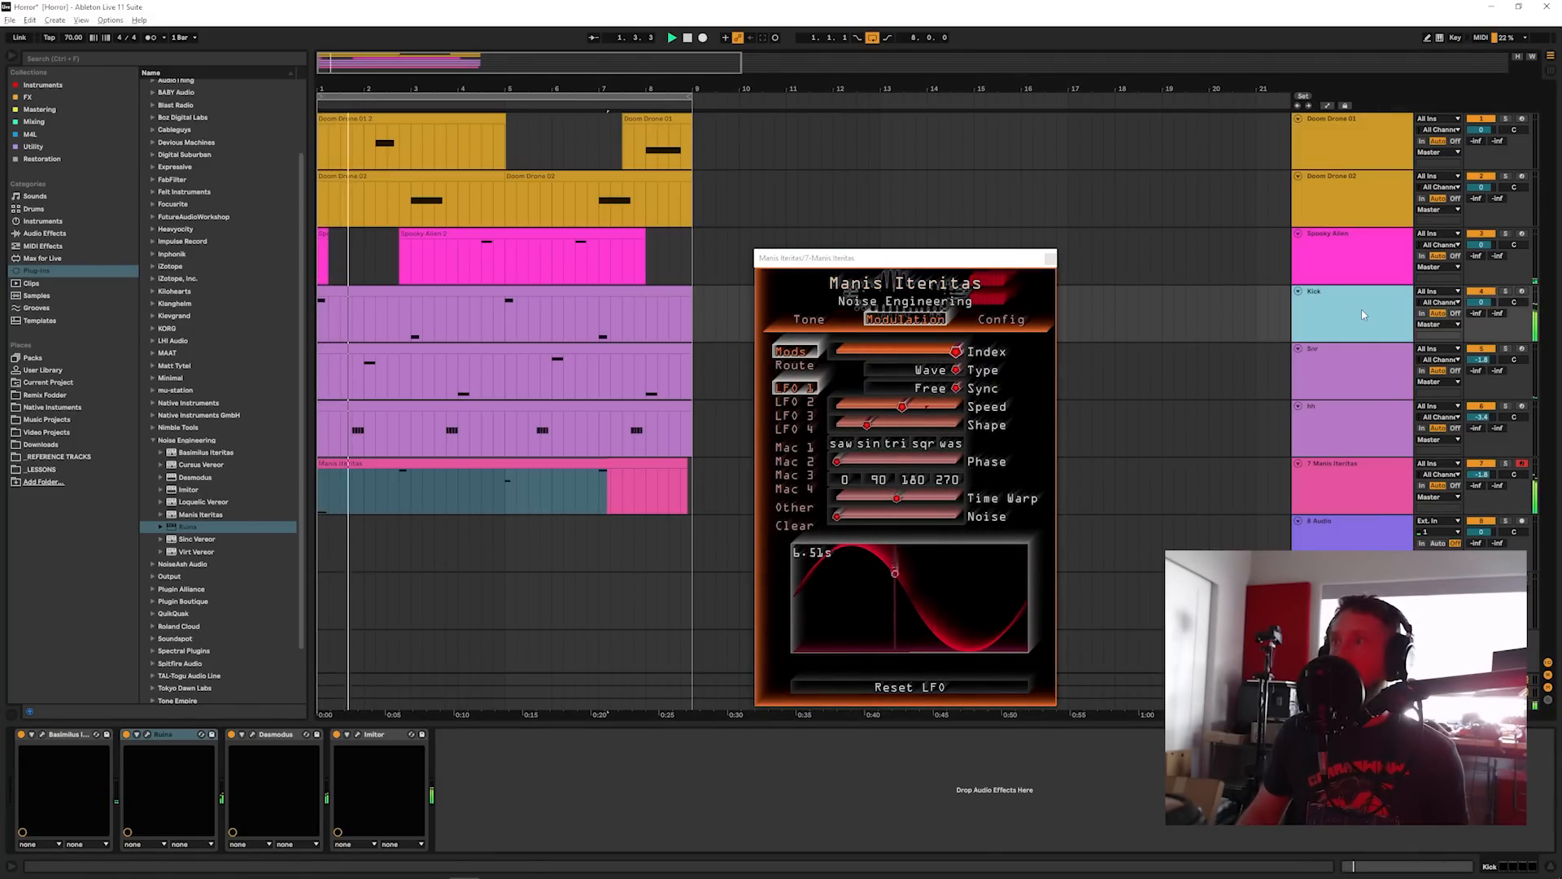
pyautogui.click(1051, 259)
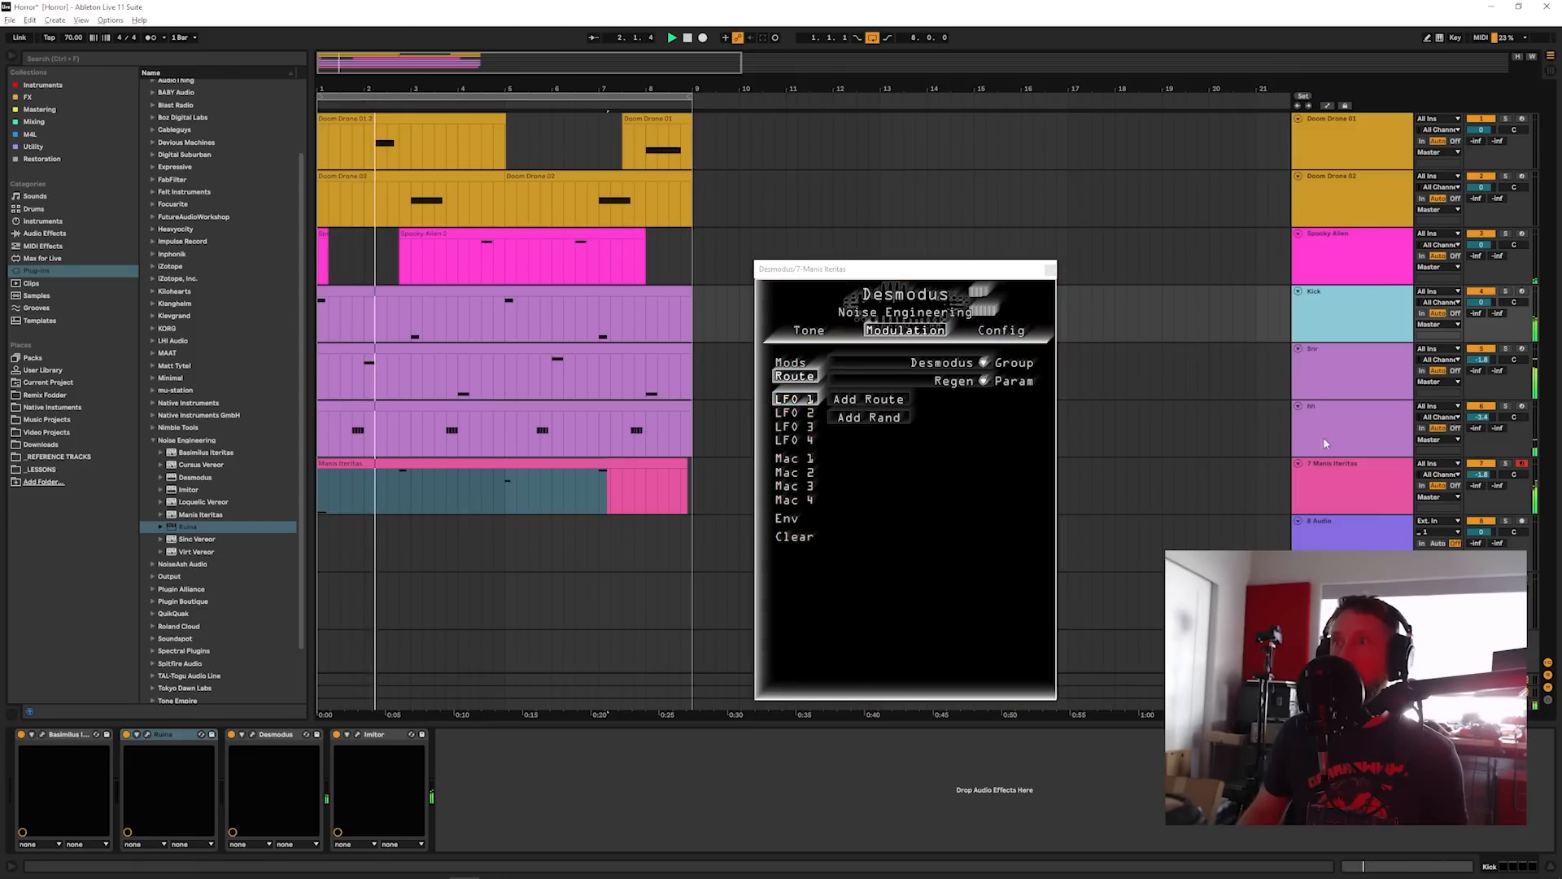
pyautogui.click(1344, 493)
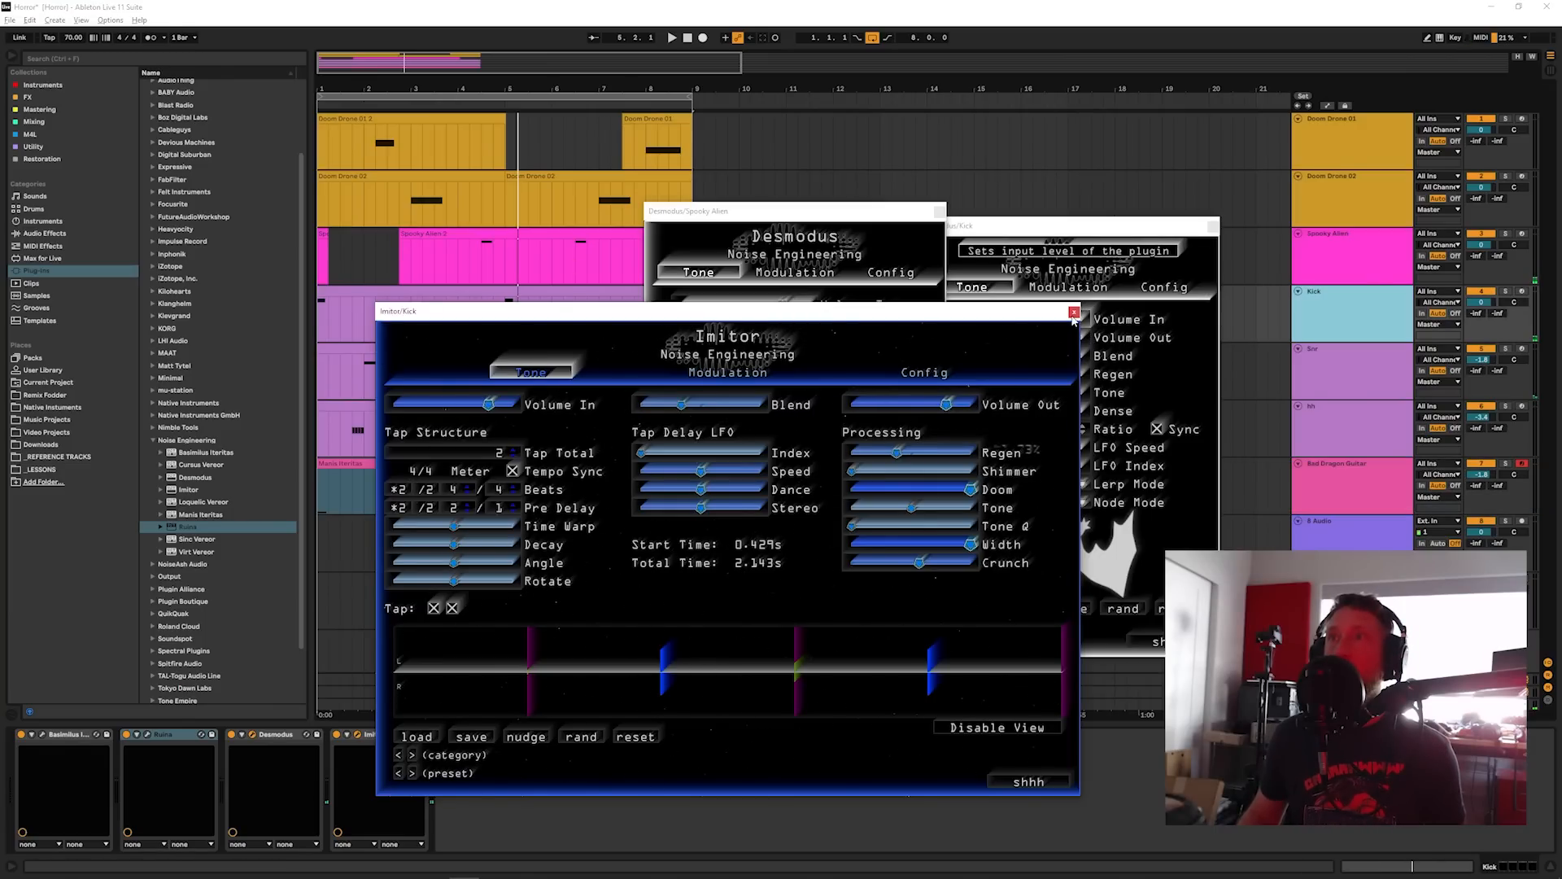
pyautogui.click(1084, 313)
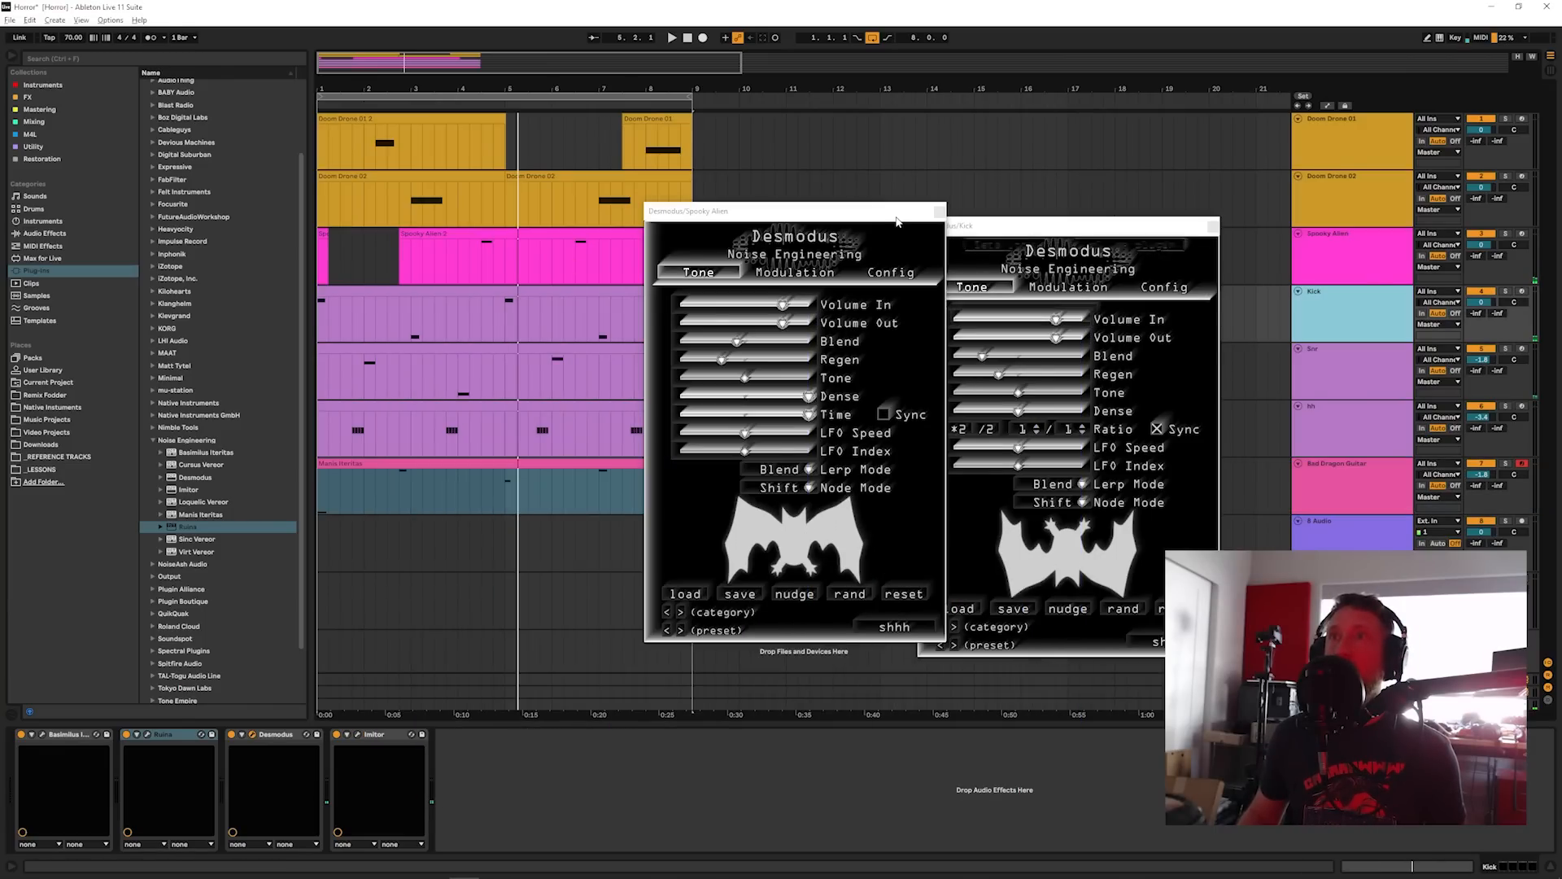
pyautogui.click(938, 214)
pyautogui.click(1213, 226)
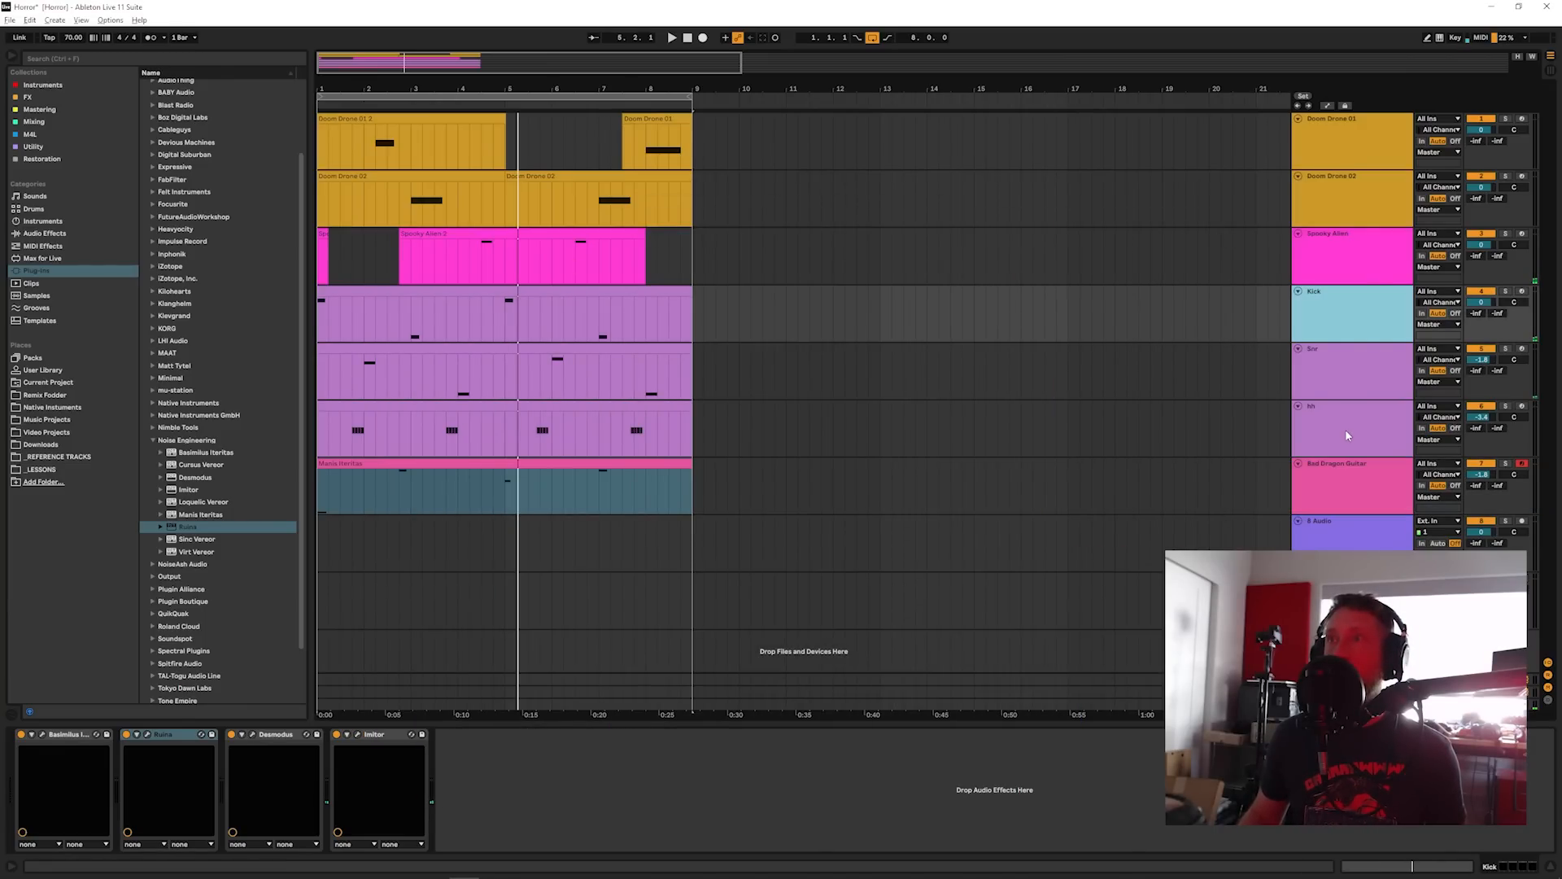
# Step: Insert a new MIDI track below the Bad Dragon Guitar track
pyautogui.click(1276, 494)
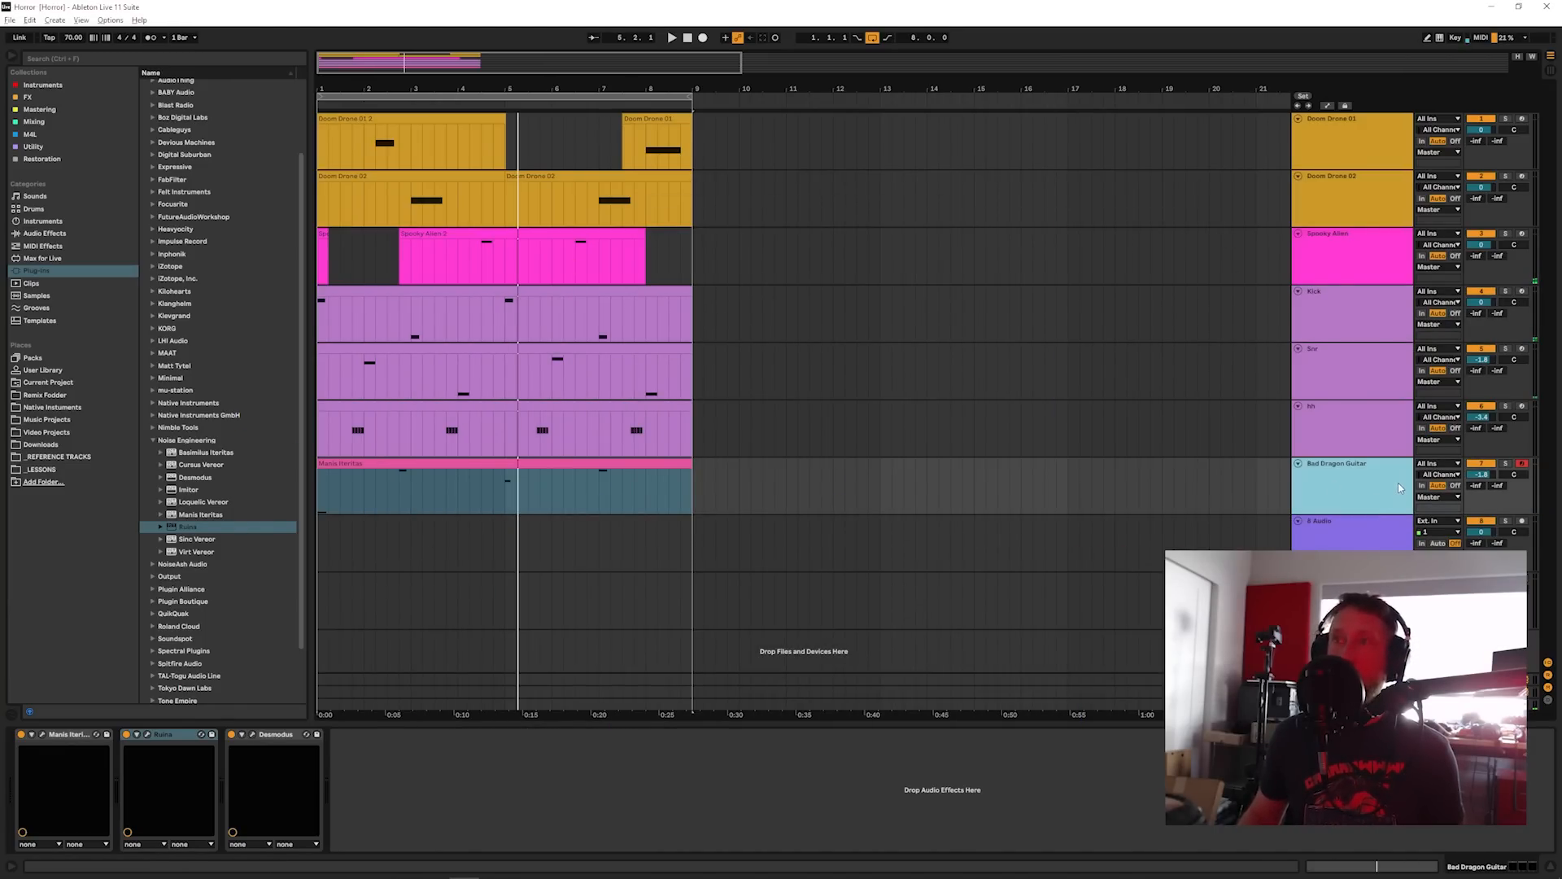
pyautogui.hotkey('ctrl', 'shift', 't')
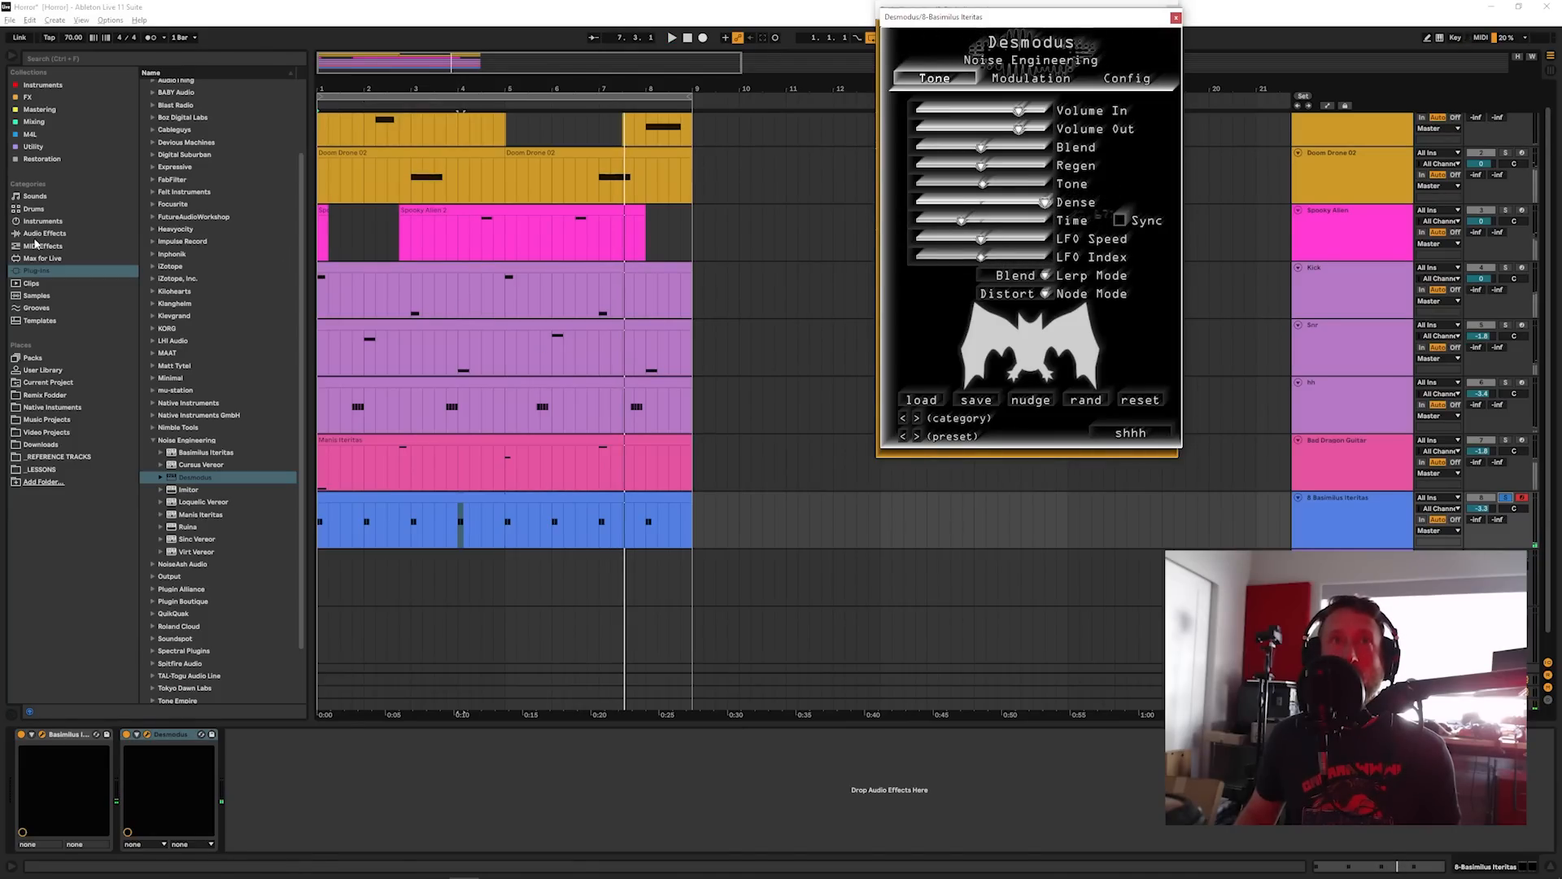
# Step: Add Hybrid Reverb from the Reverb & Resonance effects to the Basimilus Iteritas track and remove Desmodus from it
pyautogui.click(43, 234)
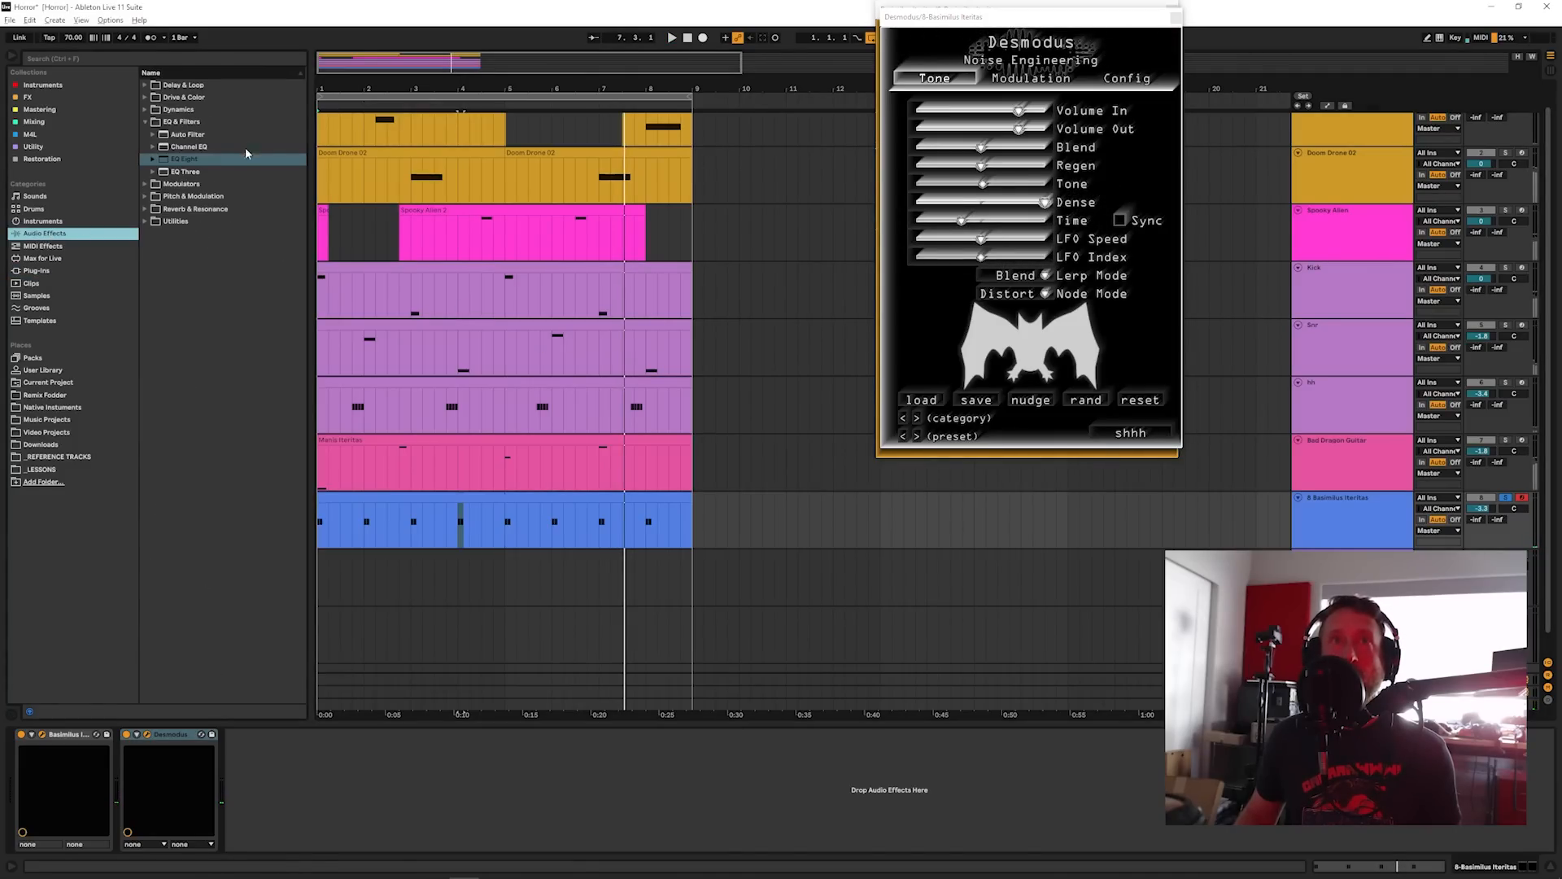
pyautogui.click(147, 210)
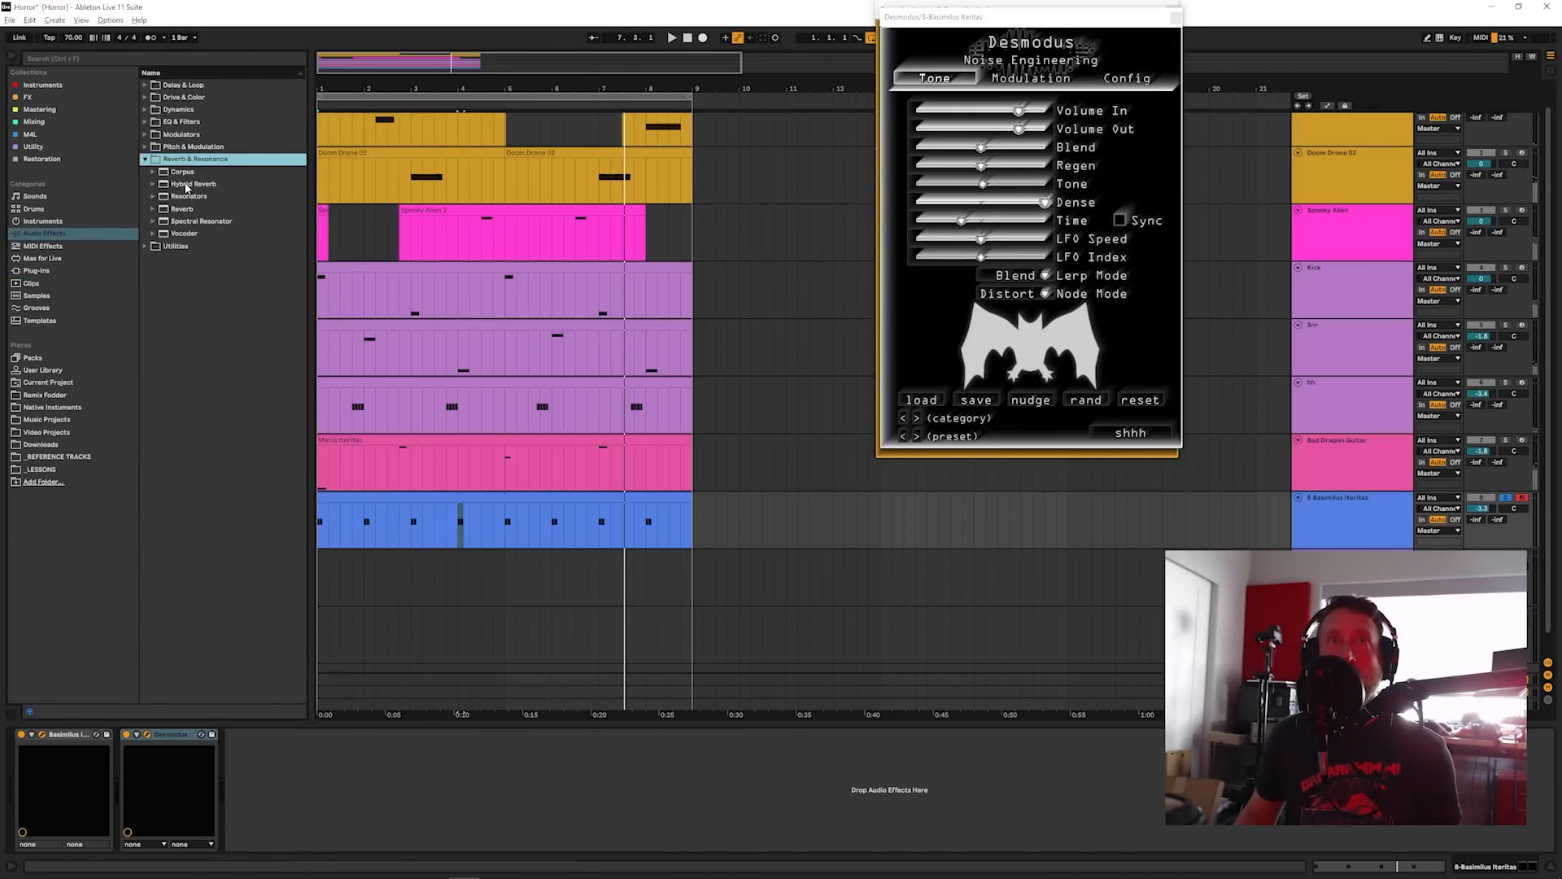
pyautogui.moveTo(186, 188); pyautogui.dragTo(277, 762)
pyautogui.click(172, 735)
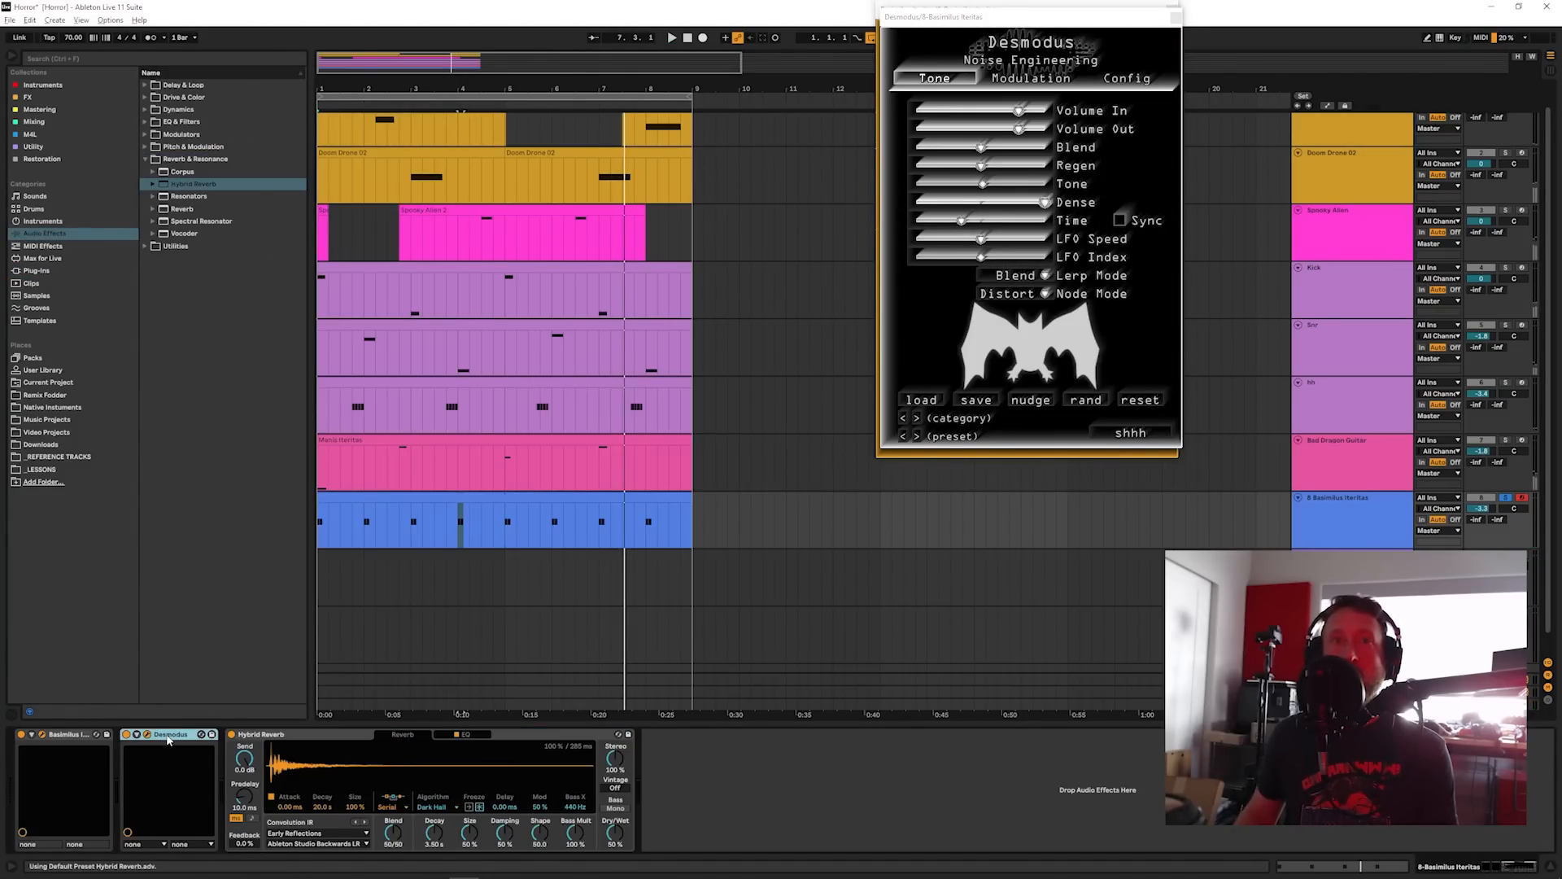
pyautogui.press('Delete')
# Step: Set Hybrid Reverb's Blend to 0/100, Dry/Wet to 28% and Decay to 13.0 s while auditioning the loop
pyautogui.press('space')
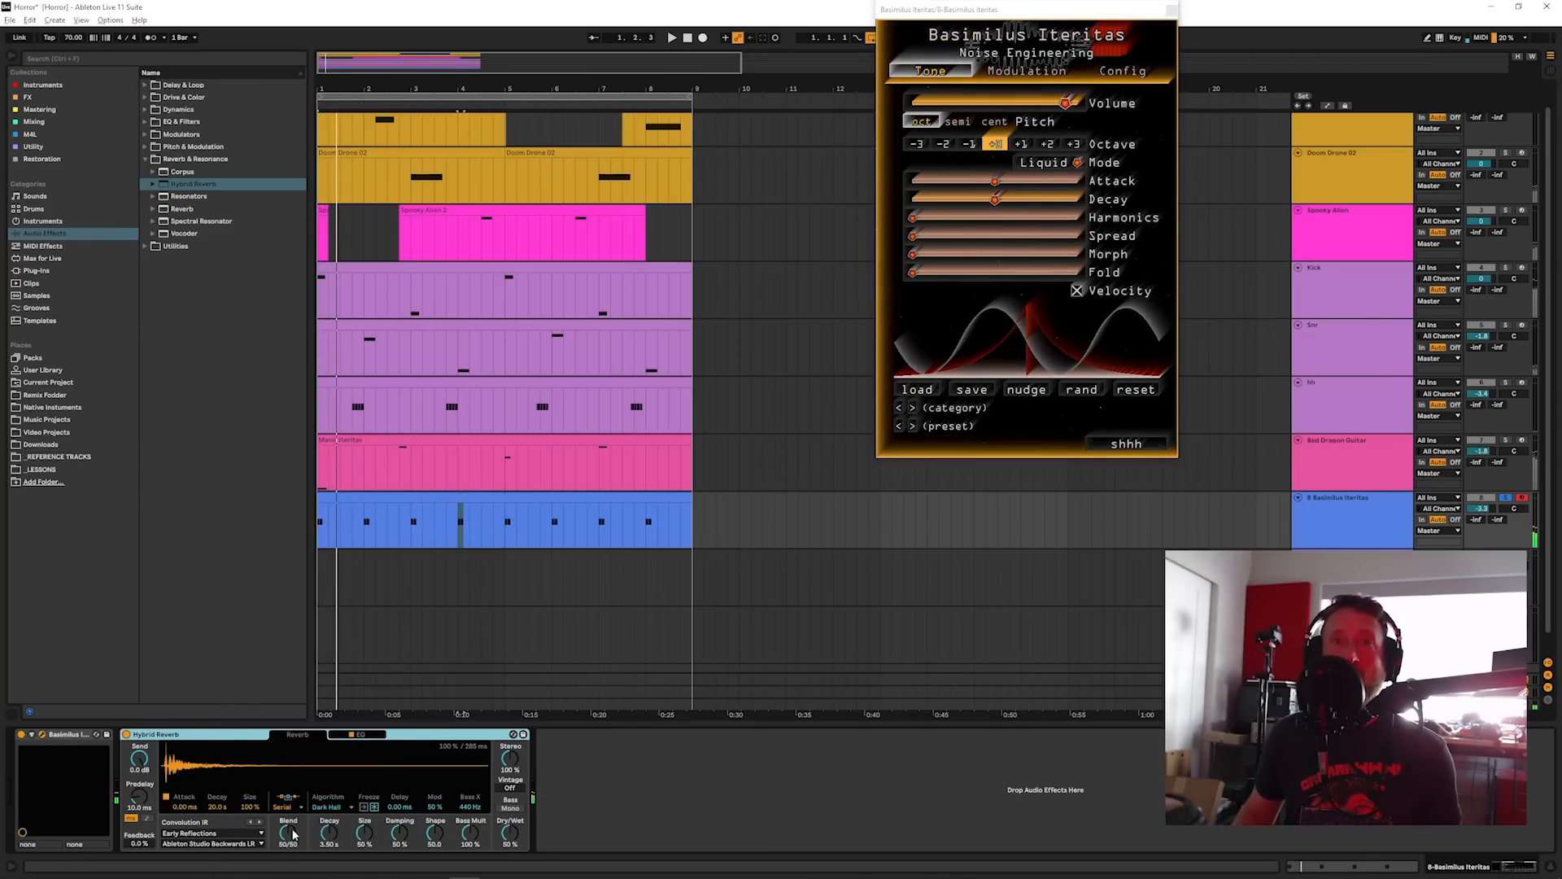
pyautogui.moveTo(285, 835); pyautogui.dragTo(286, 773)
pyautogui.press('space')
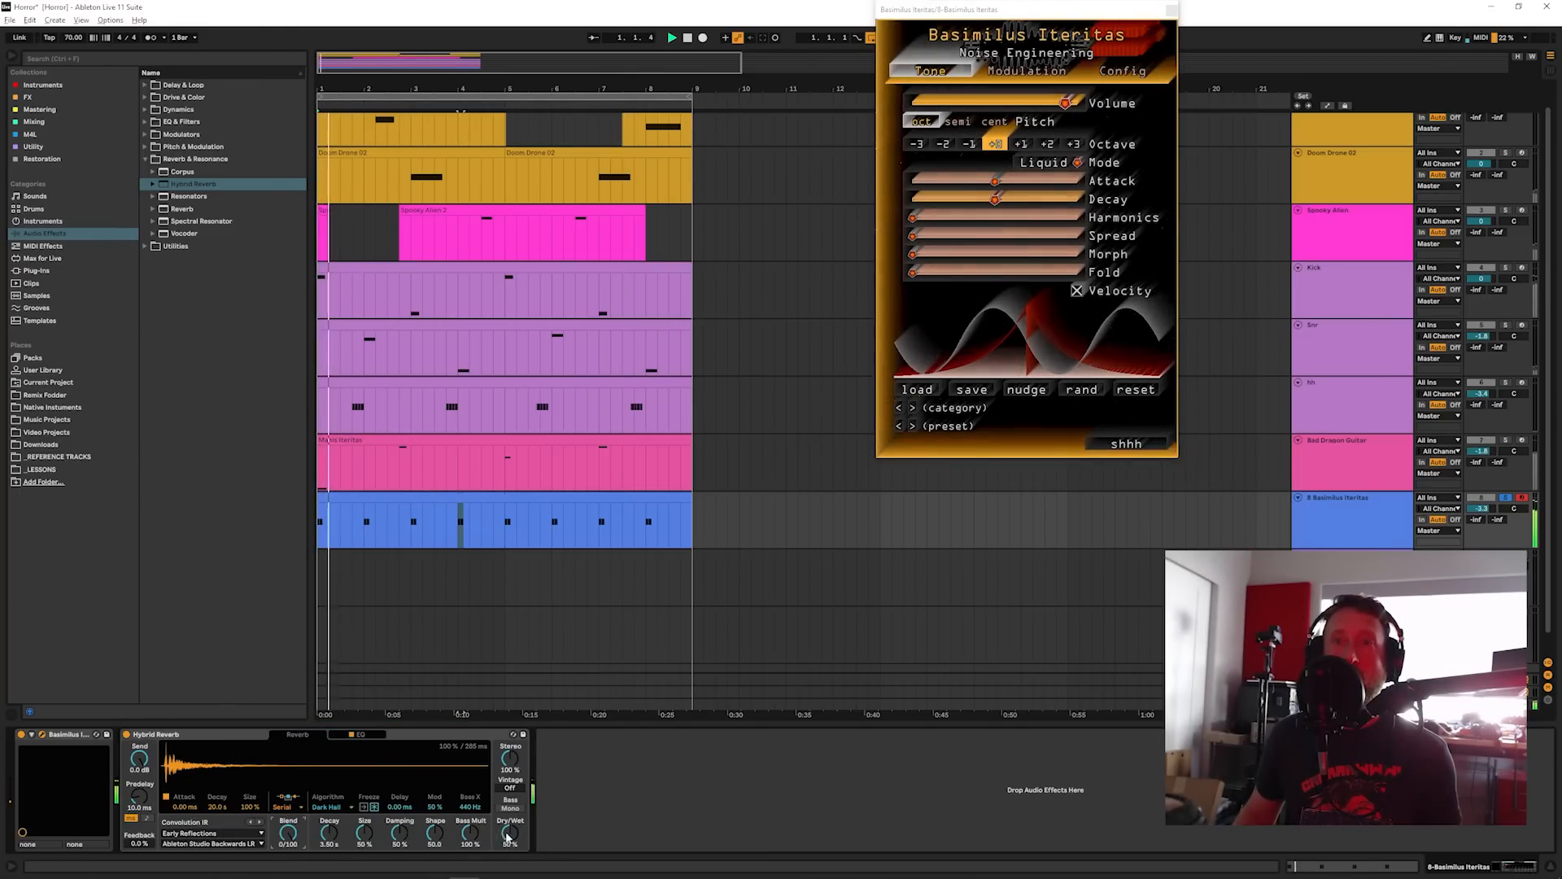
pyautogui.moveTo(510, 834); pyautogui.dragTo(510, 839)
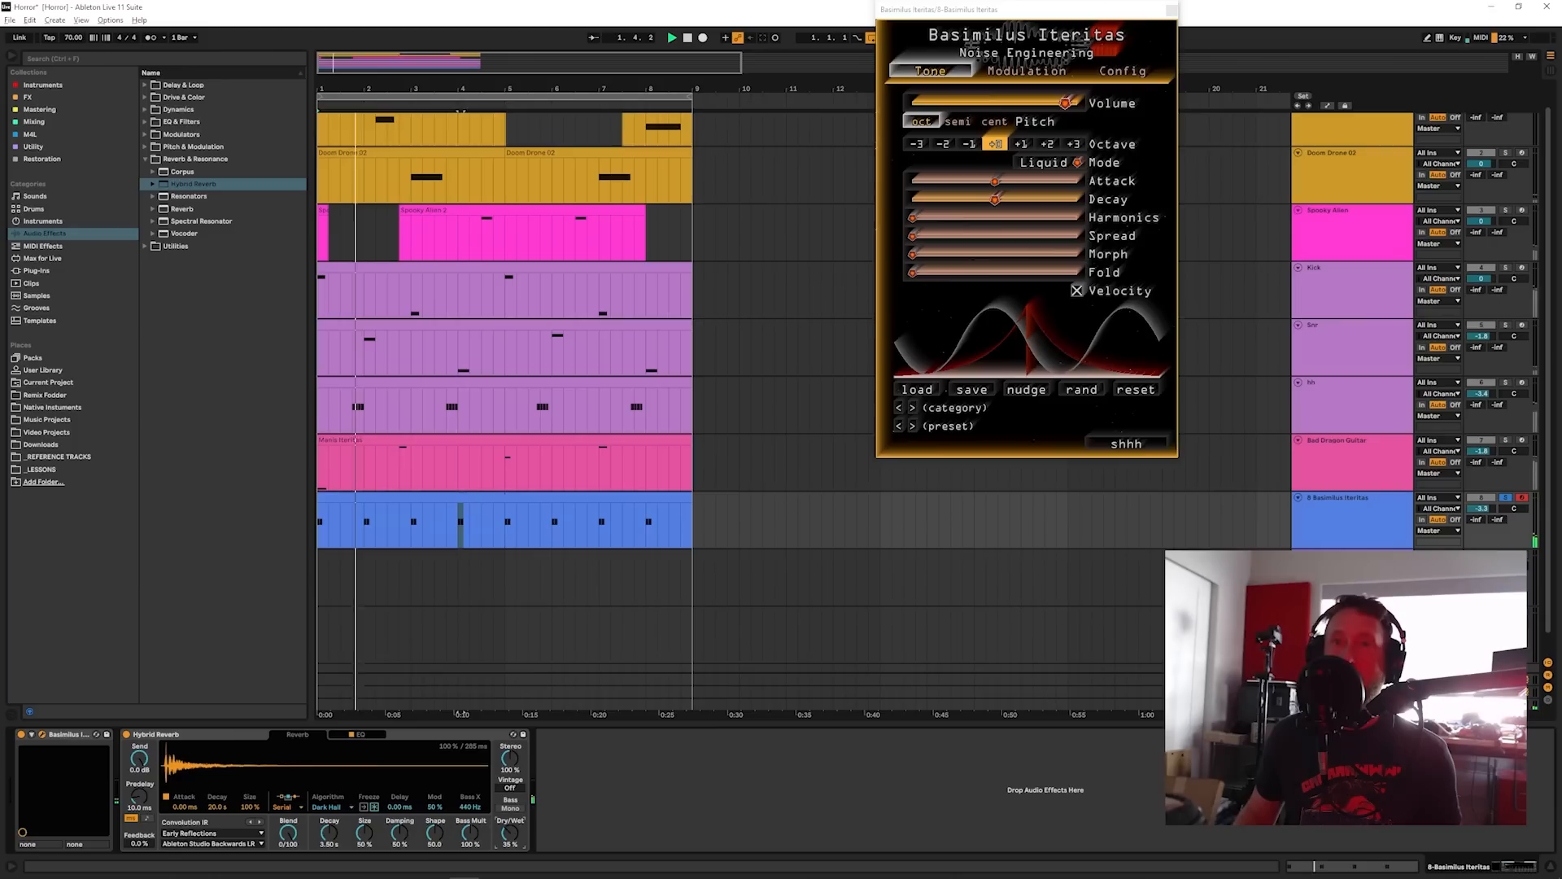
pyautogui.moveTo(330, 833); pyautogui.dragTo(329, 820)
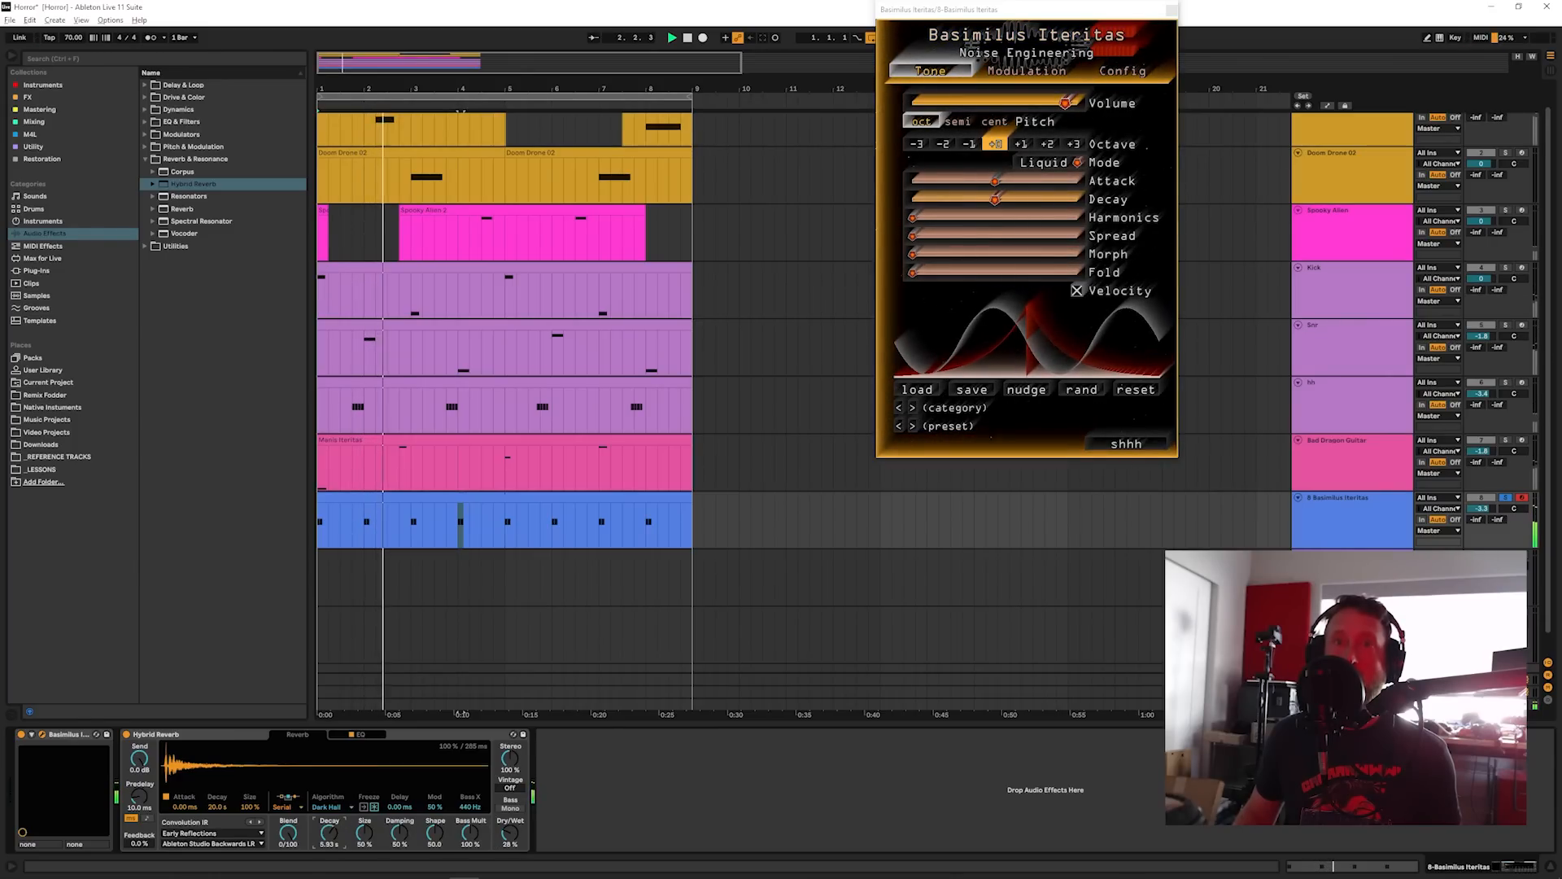
# Step: Unsolo the Basimilus Iteritas track to hear it in the mix, and close its plugin window
pyautogui.click(1506, 498)
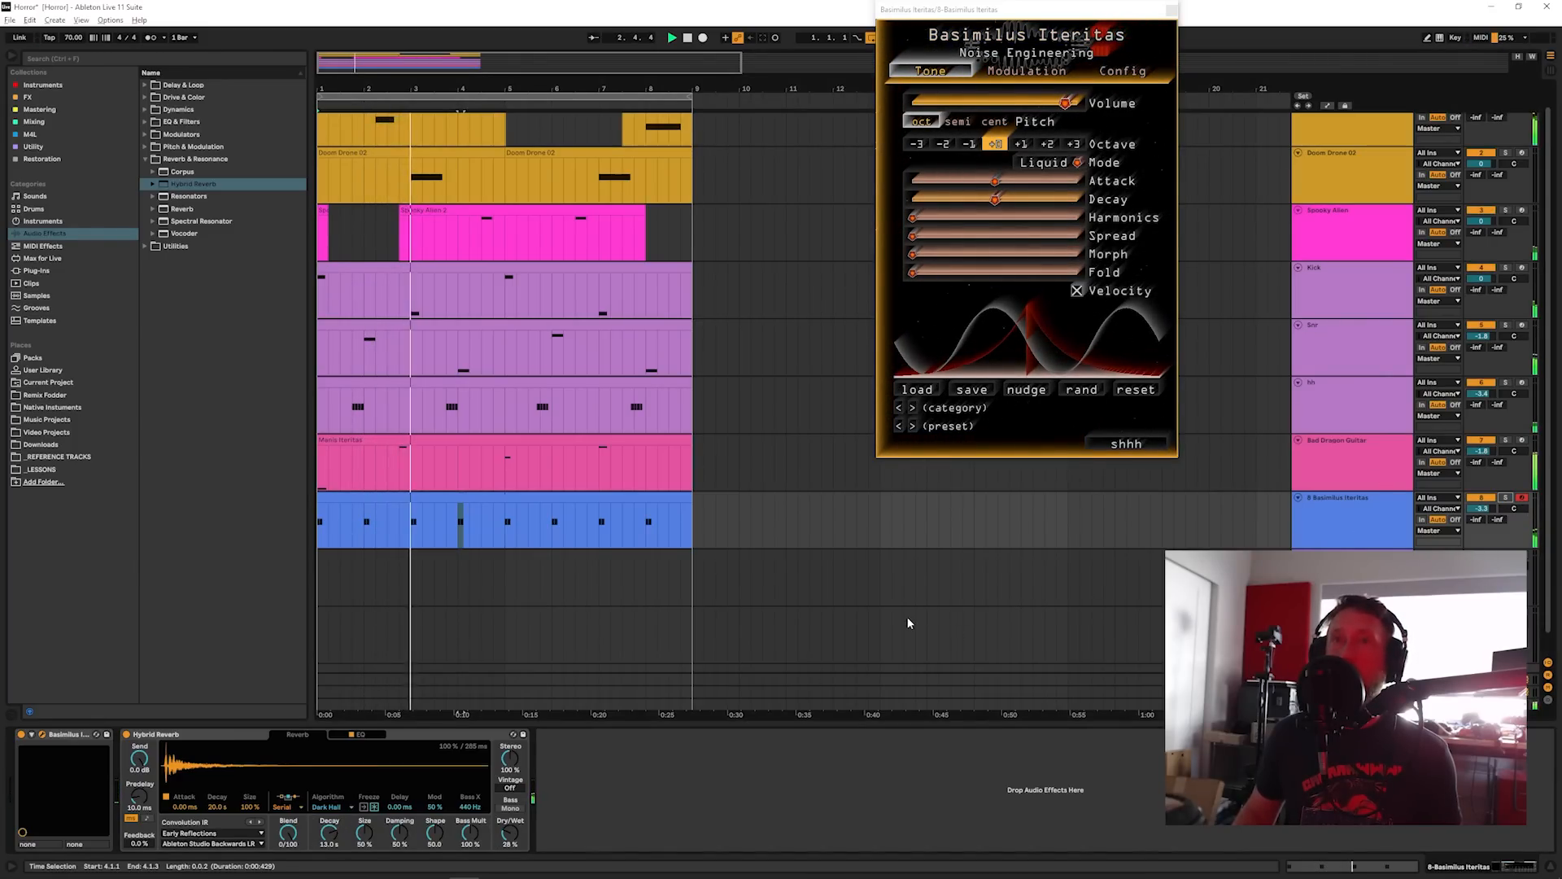
pyautogui.click(1172, 10)
pyautogui.press('space')
# Step: Duplicate the Basimilus Iteritas track with its Hybrid Reverb
pyautogui.click(1352, 527)
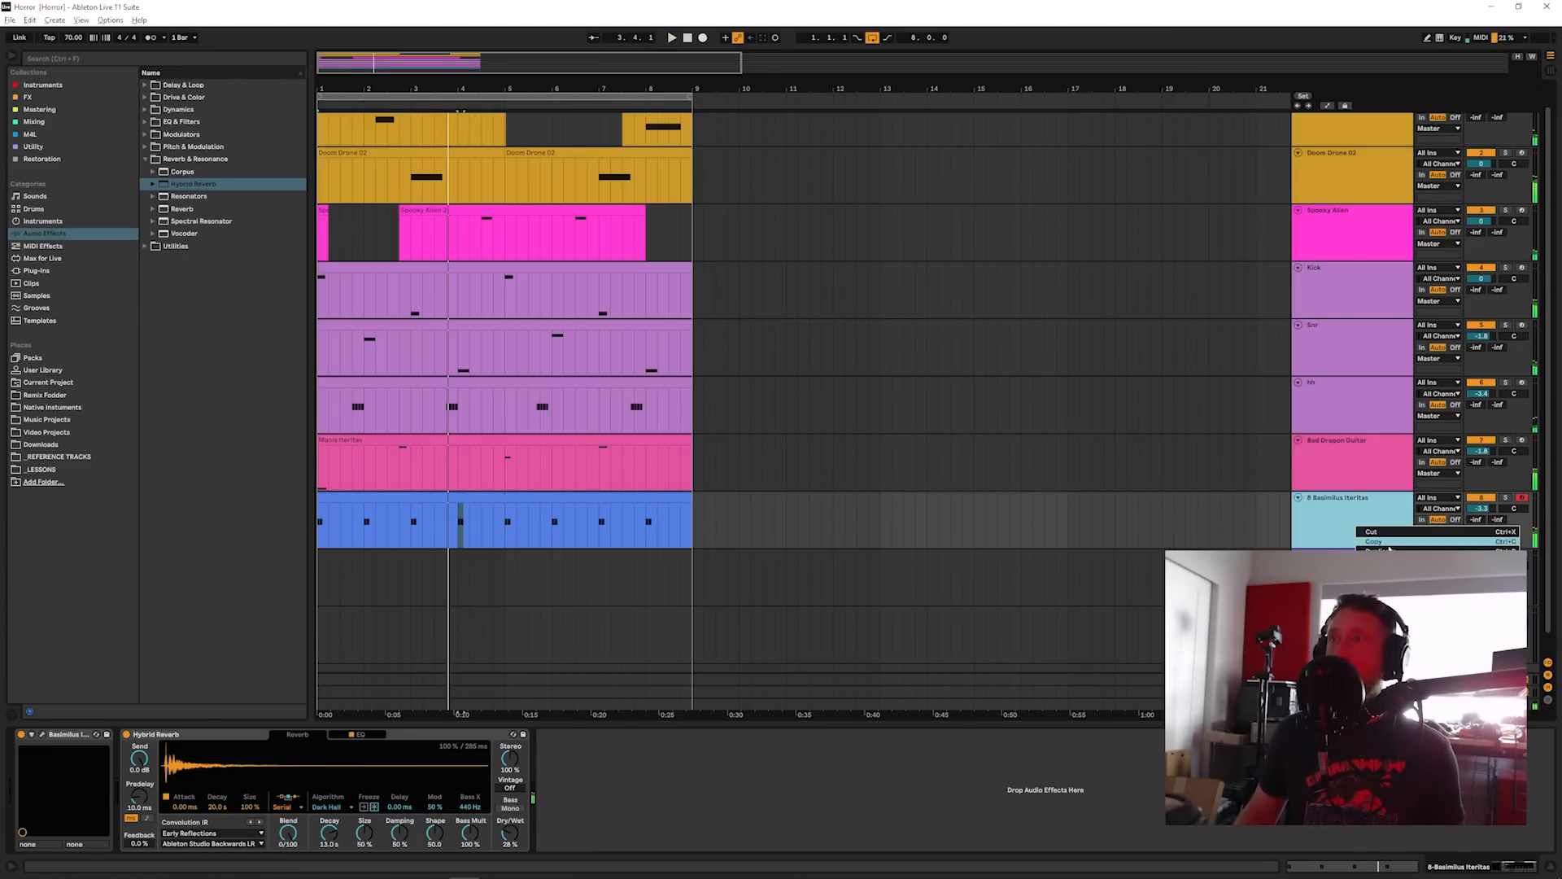
pyautogui.click(798, 534)
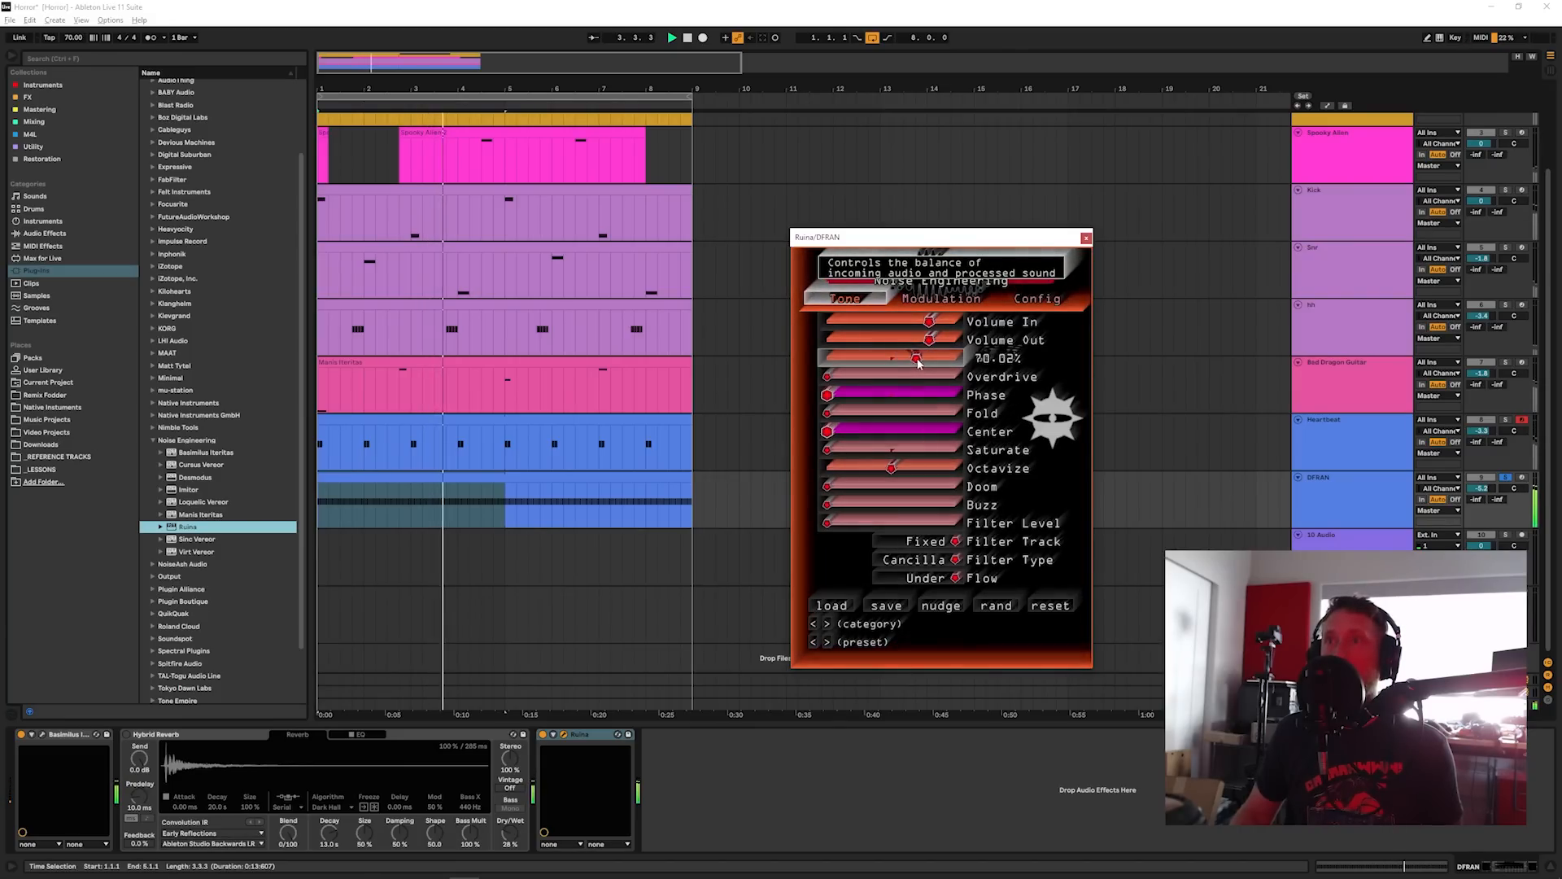
# Step: Shape Ruina on the DFRAN track with full Blend, zero Overdrive and Filter Level and raised Buzz, and shorten Basimilus Iteritas's Decay
pyautogui.moveTo(918, 363); pyautogui.dragTo(900, 359)
pyautogui.moveTo(865, 430); pyautogui.dragTo(904, 433)
pyautogui.doubleClick(907, 359)
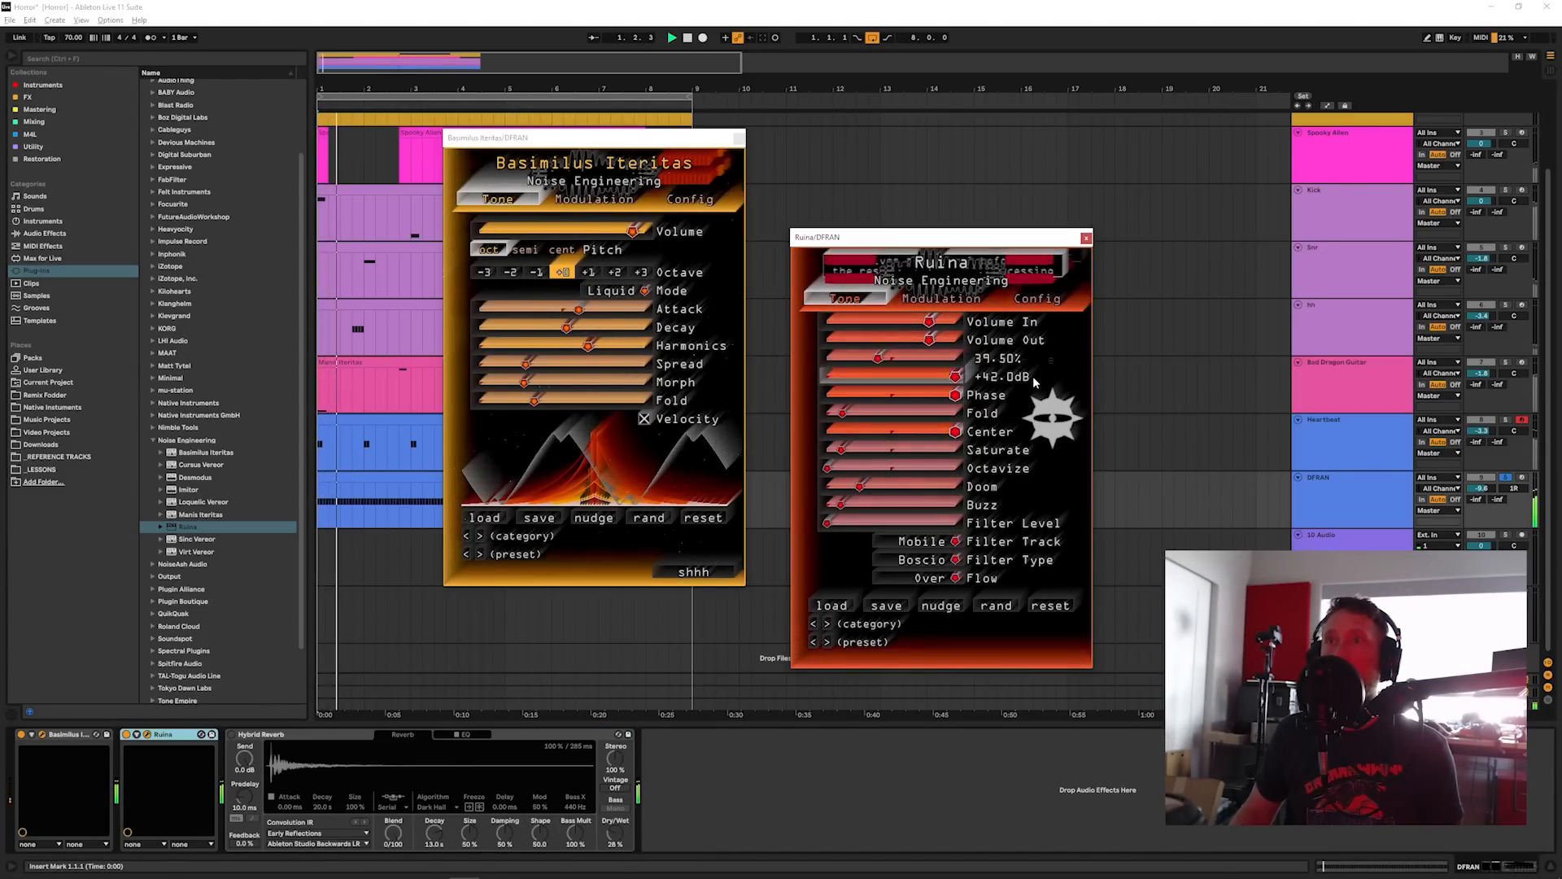
pyautogui.moveTo(898, 361); pyautogui.dragTo(810, 380)
pyautogui.moveTo(876, 506); pyautogui.dragTo(957, 509)
pyautogui.moveTo(838, 524); pyautogui.dragTo(735, 515)
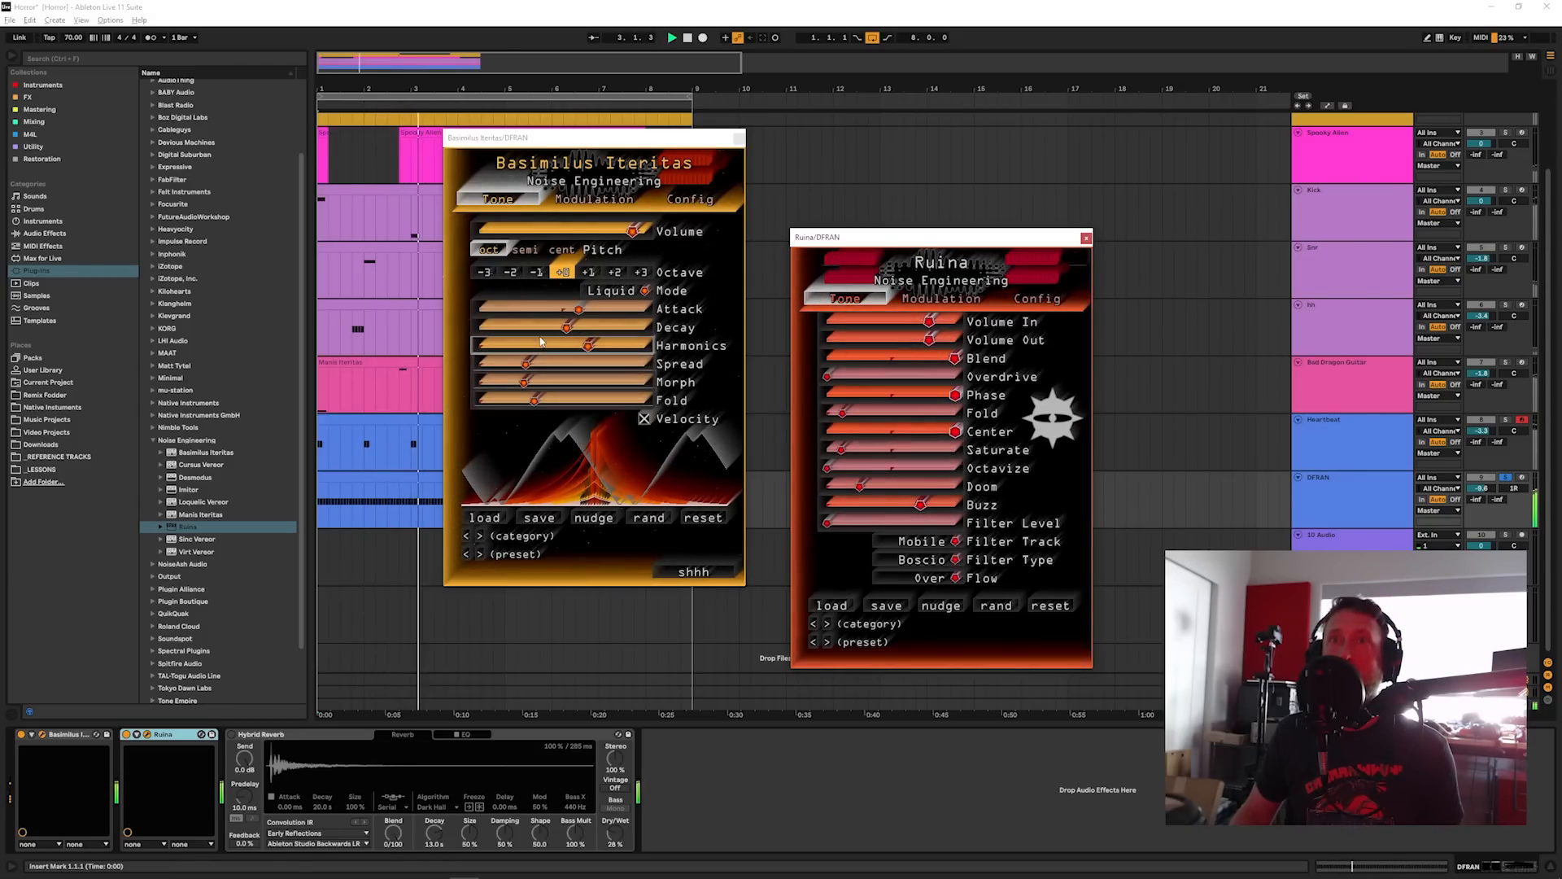
pyautogui.moveTo(540, 328); pyautogui.dragTo(498, 338)
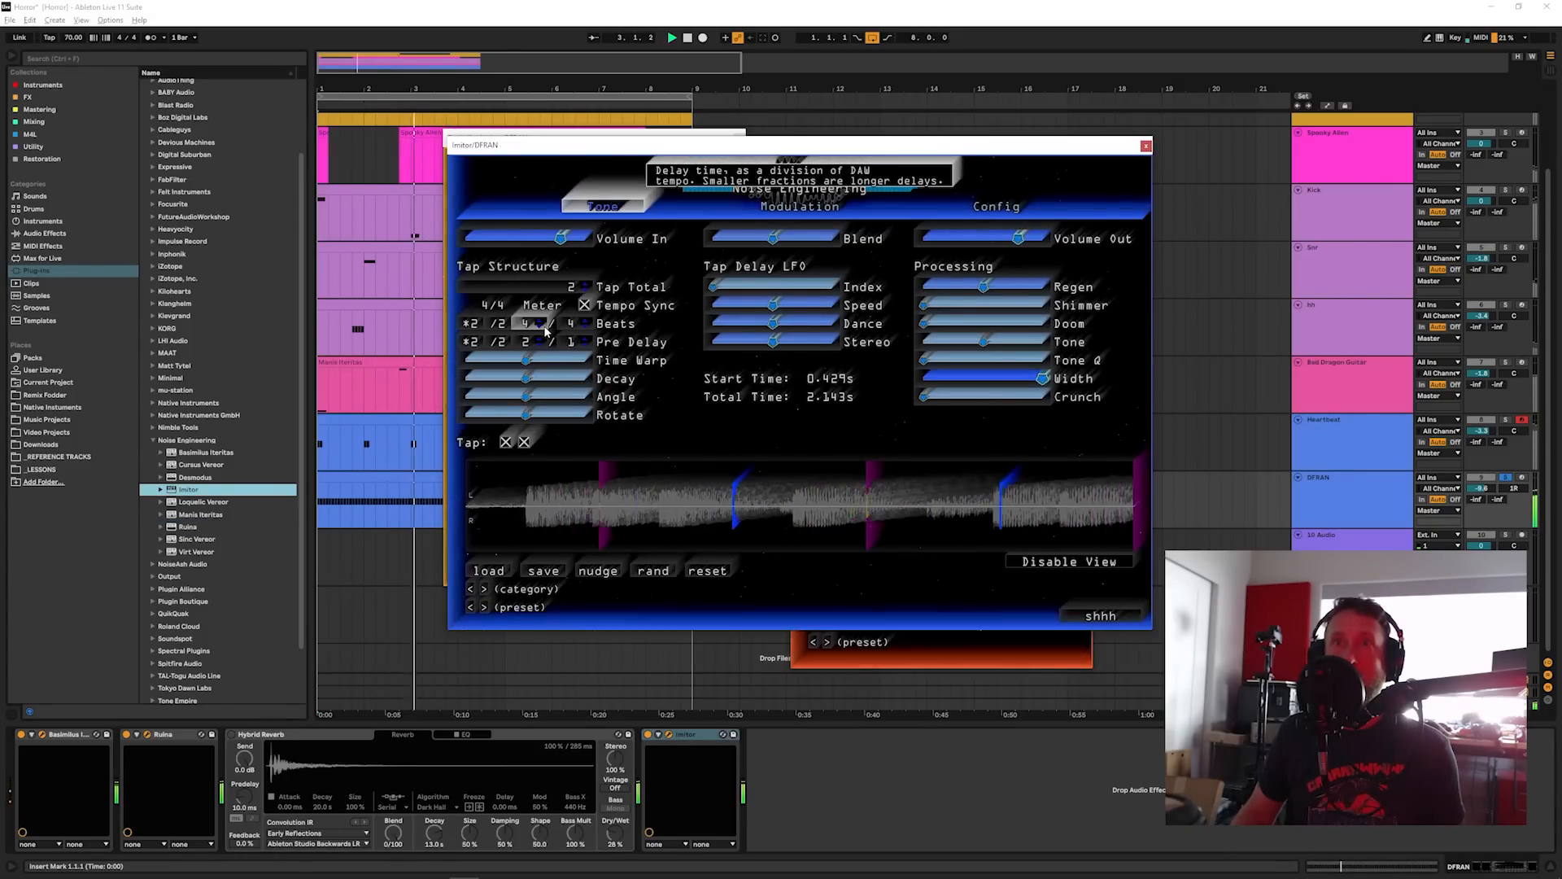
# Step: Set the first Beats value of Imitor on the DFRAN track to 3 and lower its second Beats value
pyautogui.click(543, 326)
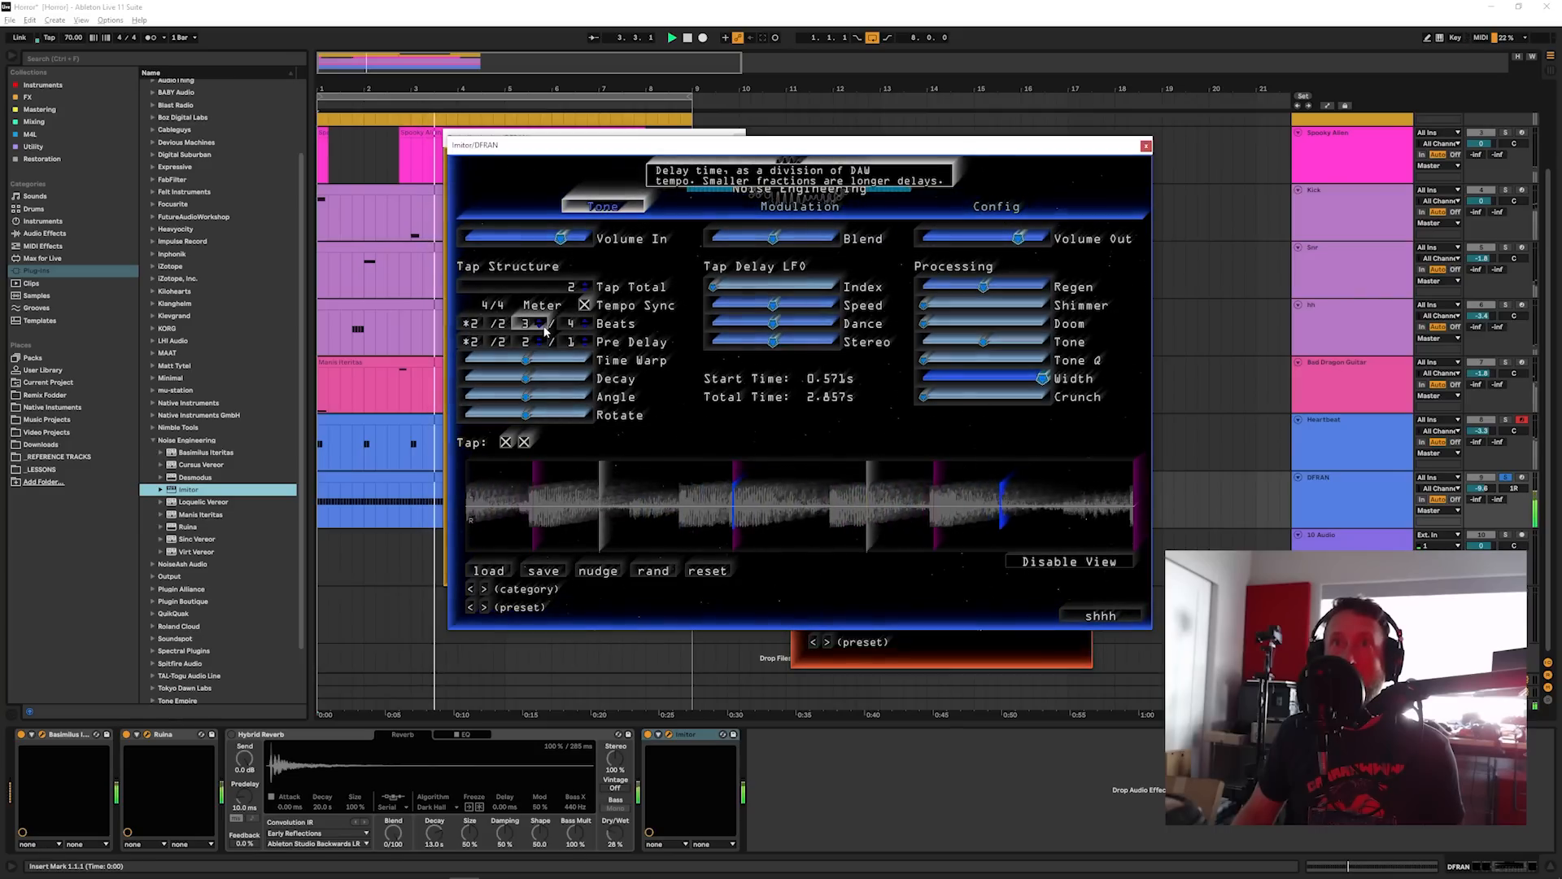
pyautogui.click(585, 328)
pyautogui.click(585, 327)
pyautogui.click(584, 327)
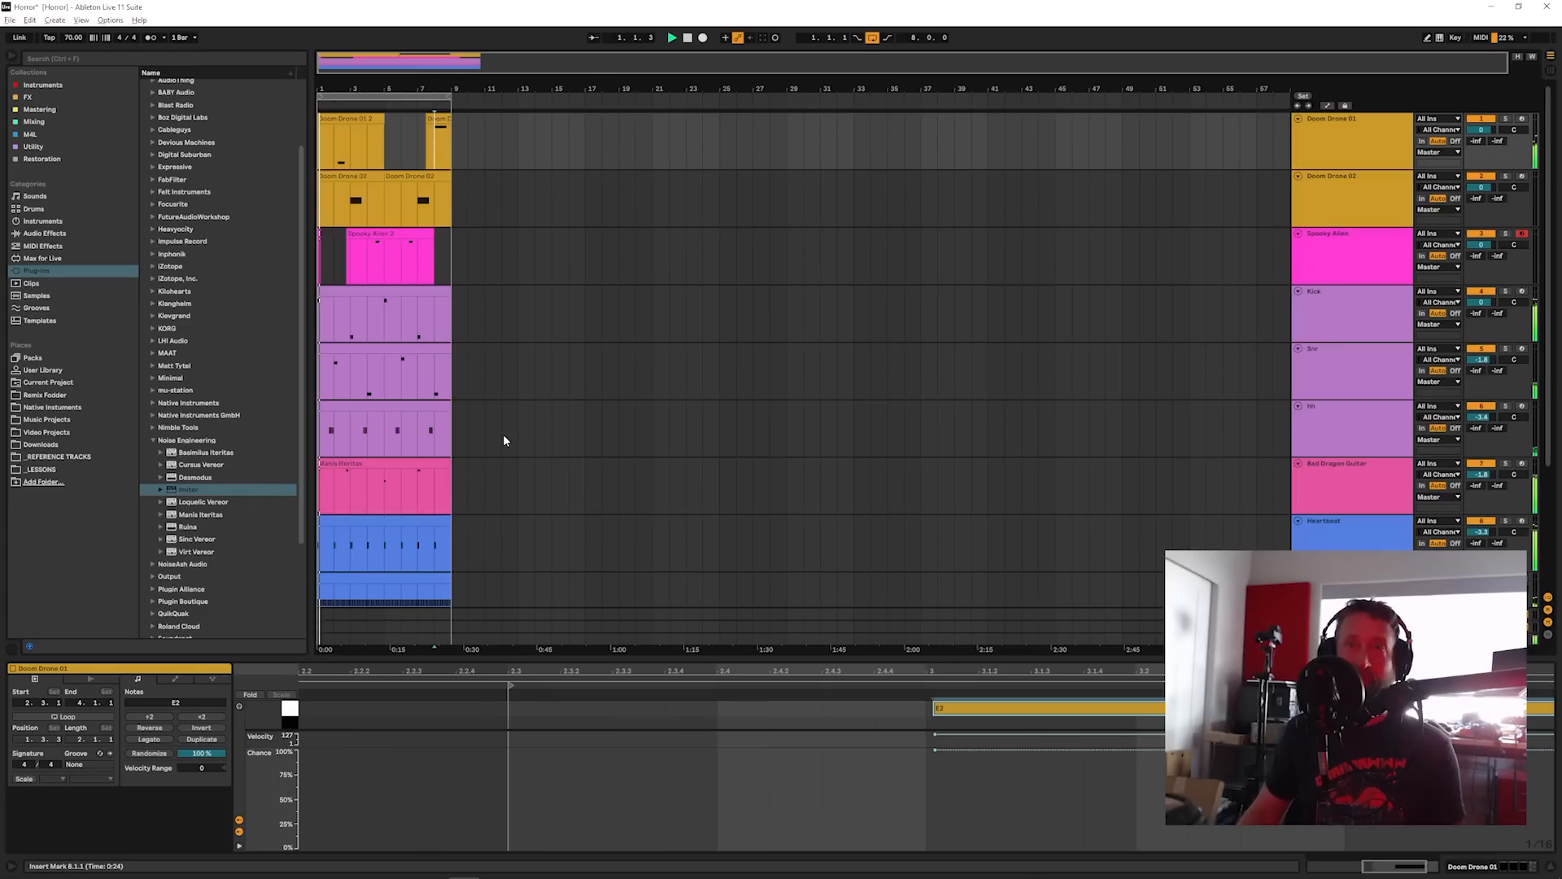
# Step: Insert a MIDI track below the DFRAN track and load Noise Engineering's Sinc Vereor onto it
pyautogui.scroll(-3, 503, 440)
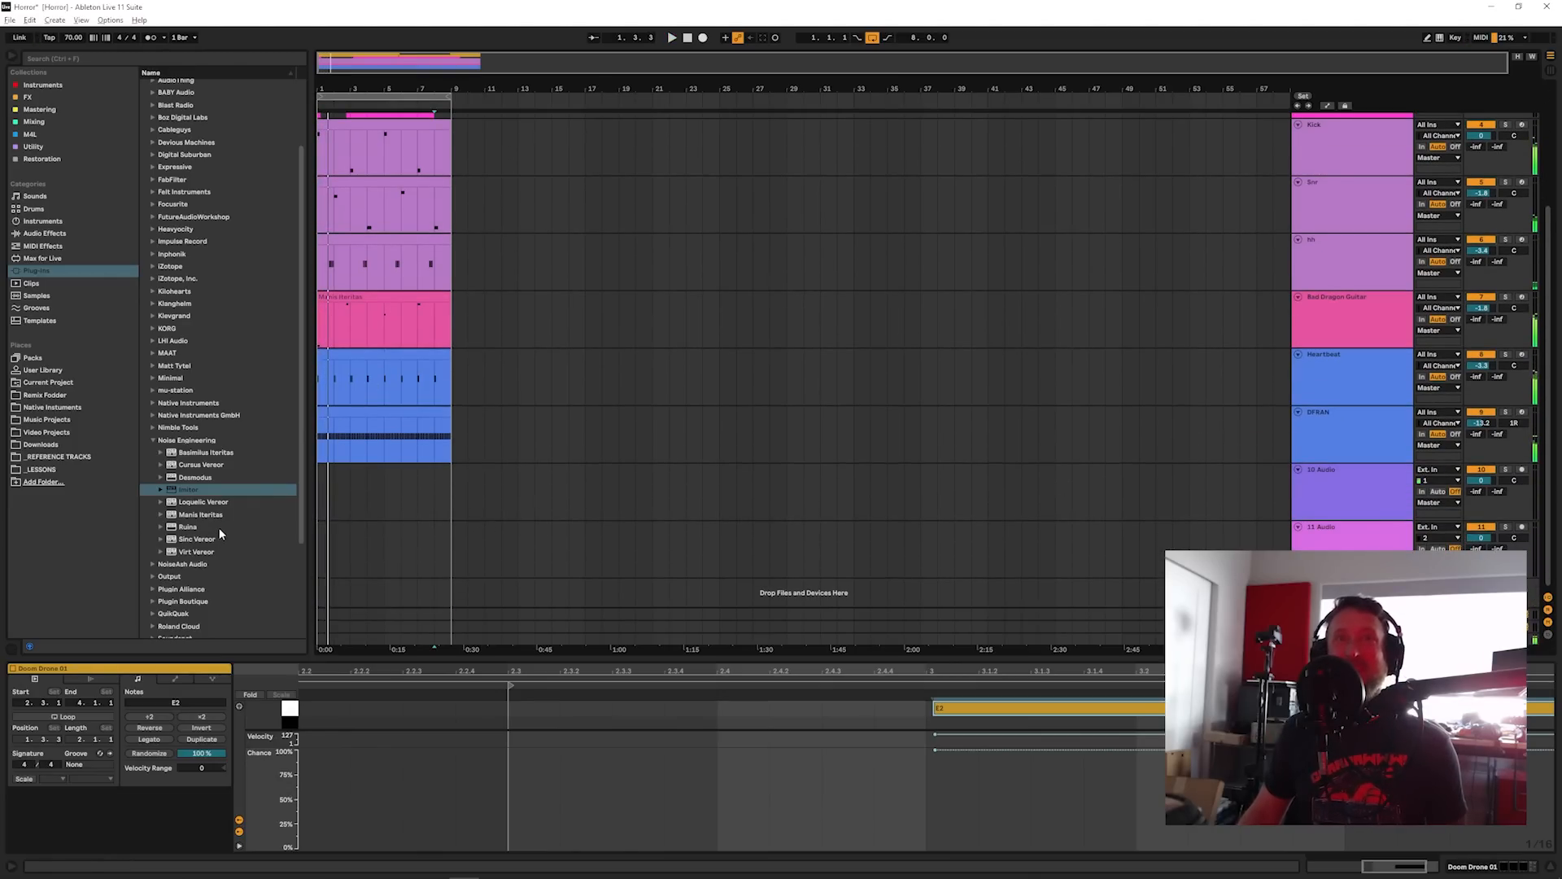
pyautogui.click(1370, 432)
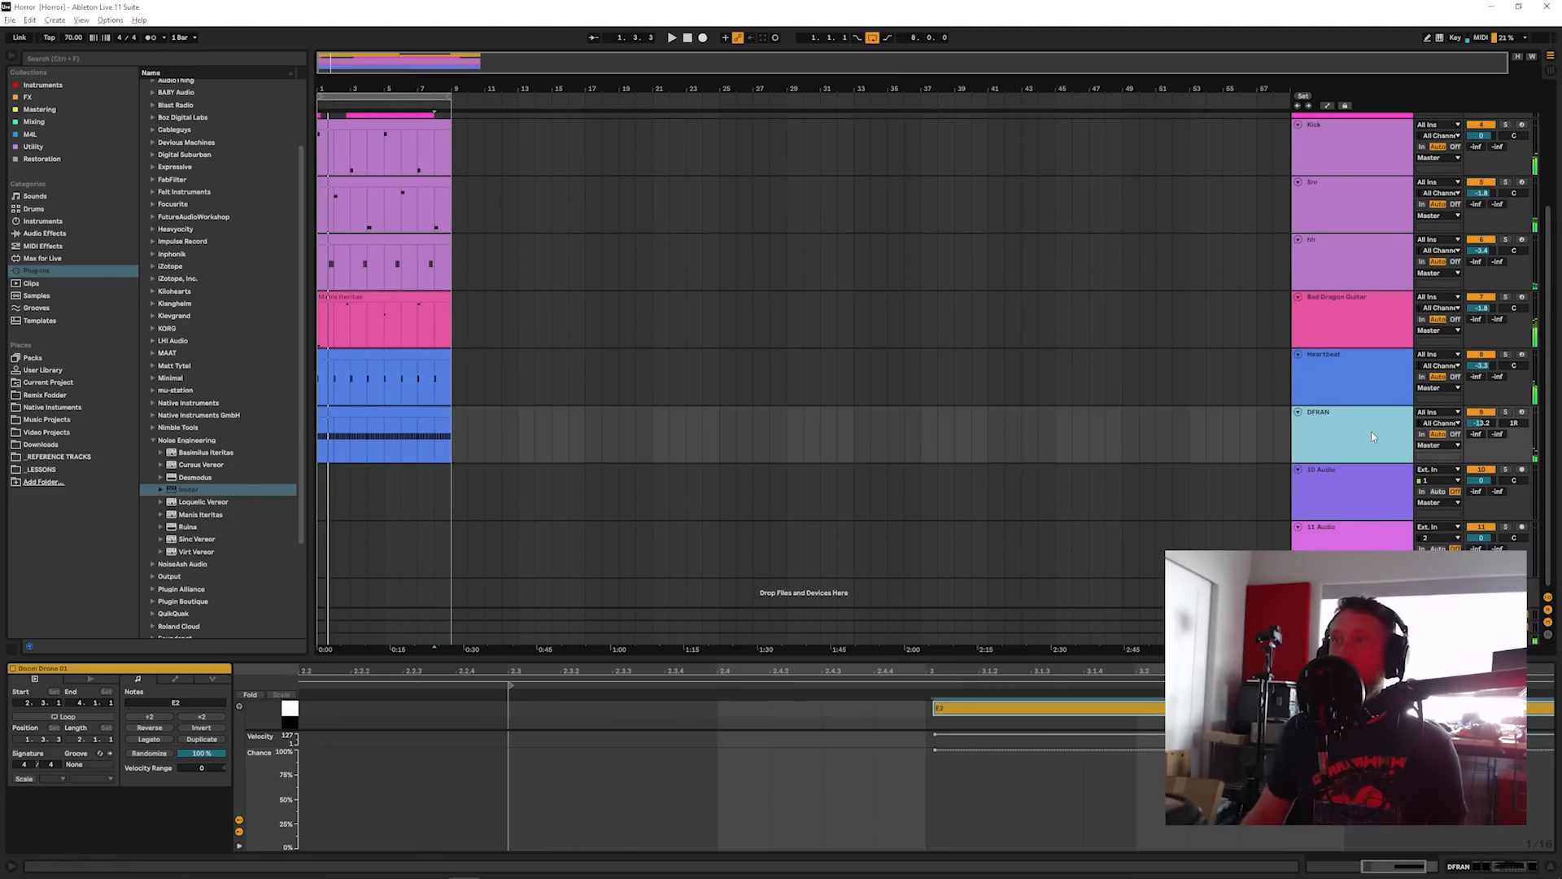
pyautogui.hotkey('ctrl', 'shift', 't')
pyautogui.click(199, 563)
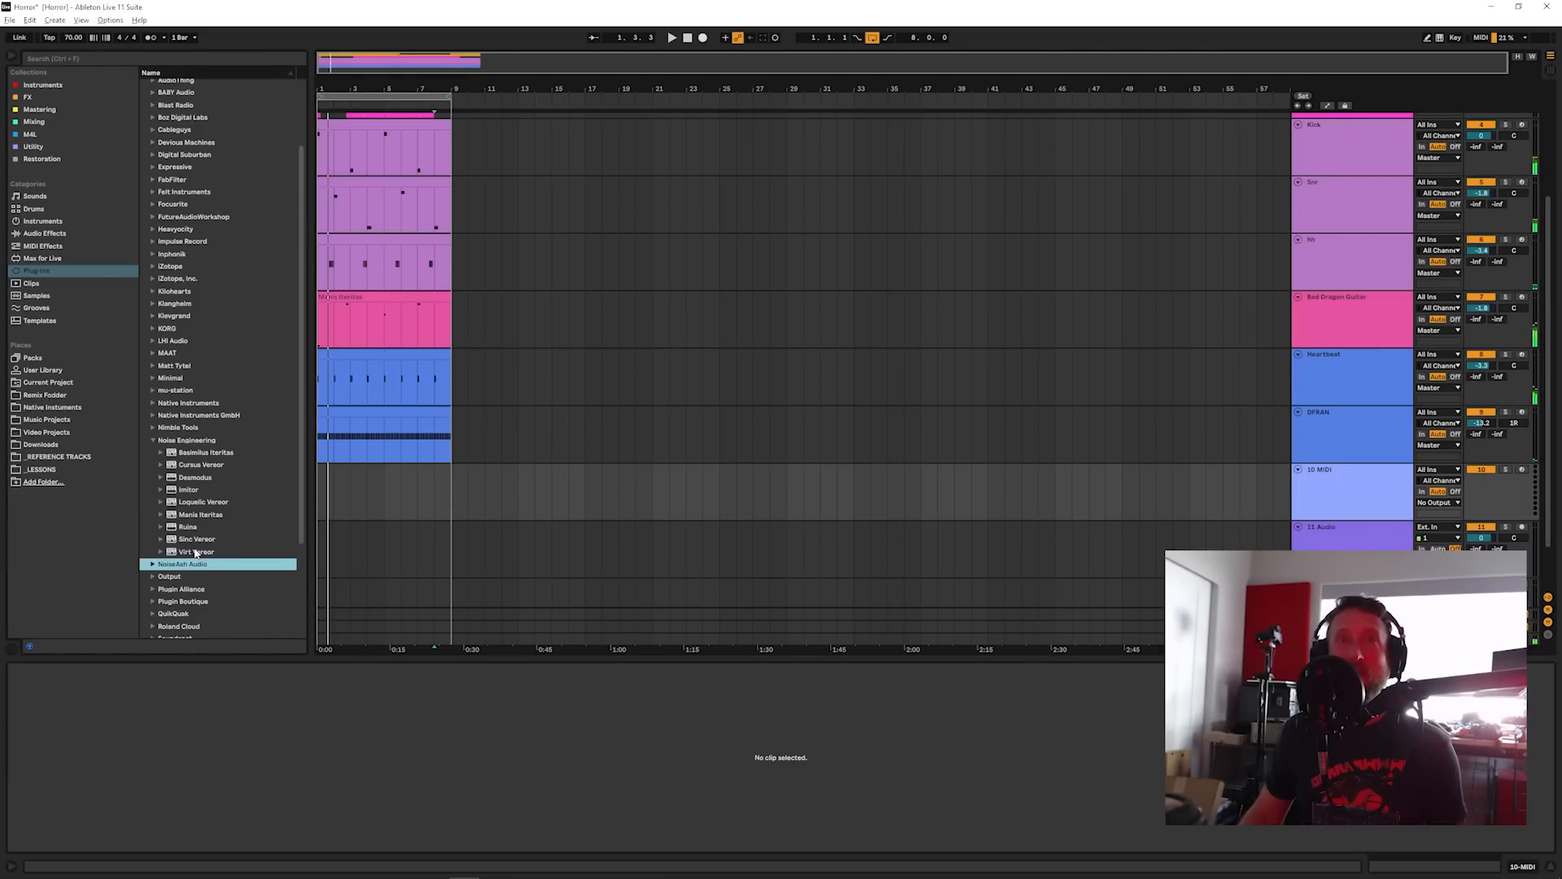
pyautogui.press('Up')
pyautogui.press('Up')
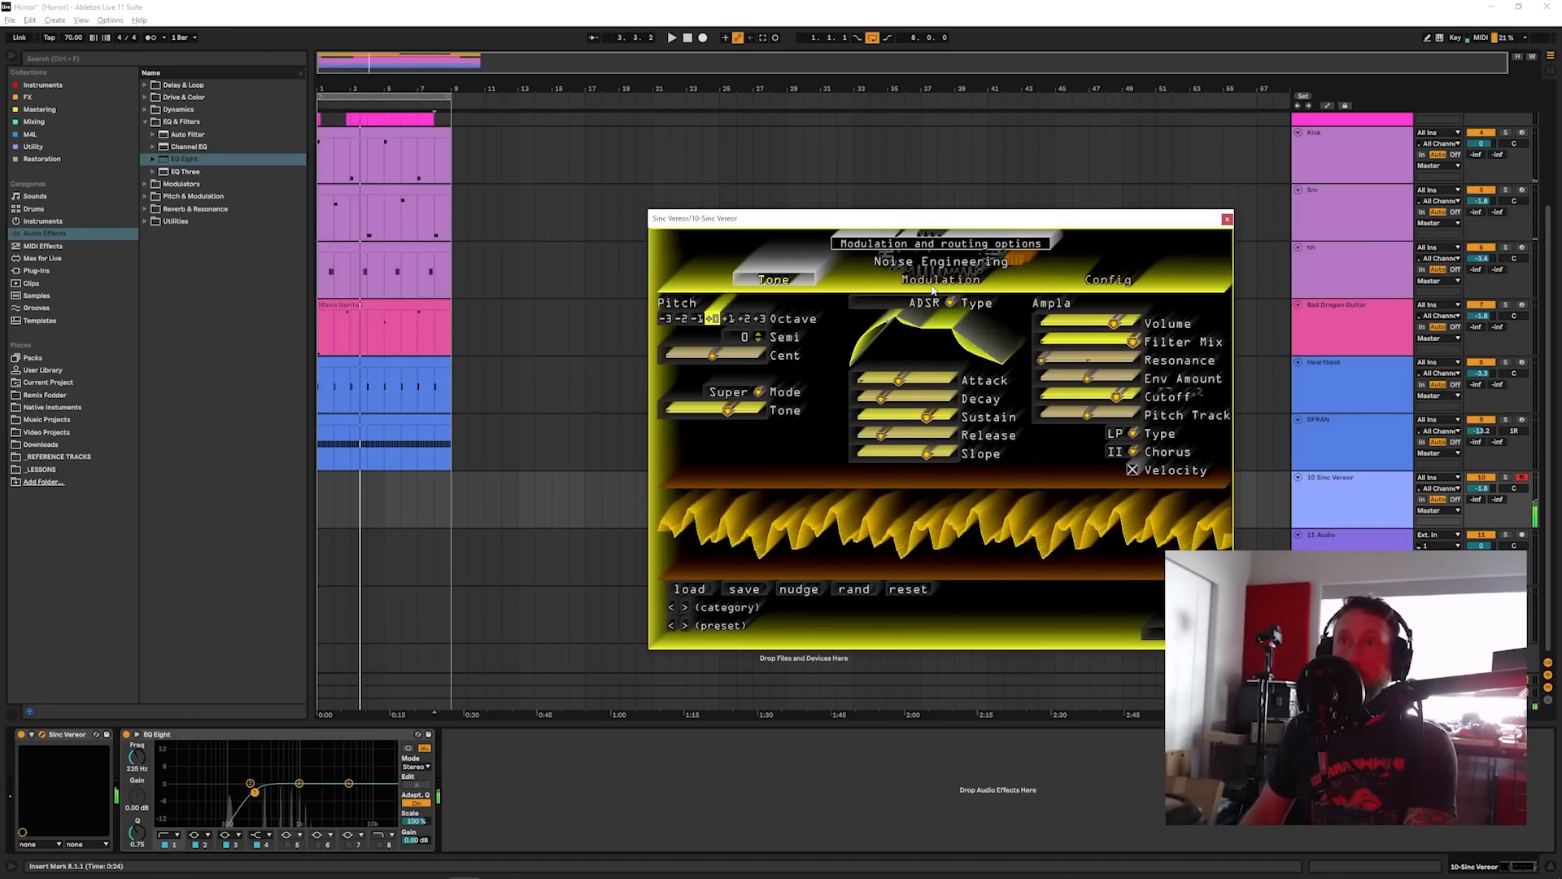
# Step: Route LFO 1 to the Oscillator group's Tone in Sinc Vereor
pyautogui.click(940, 279)
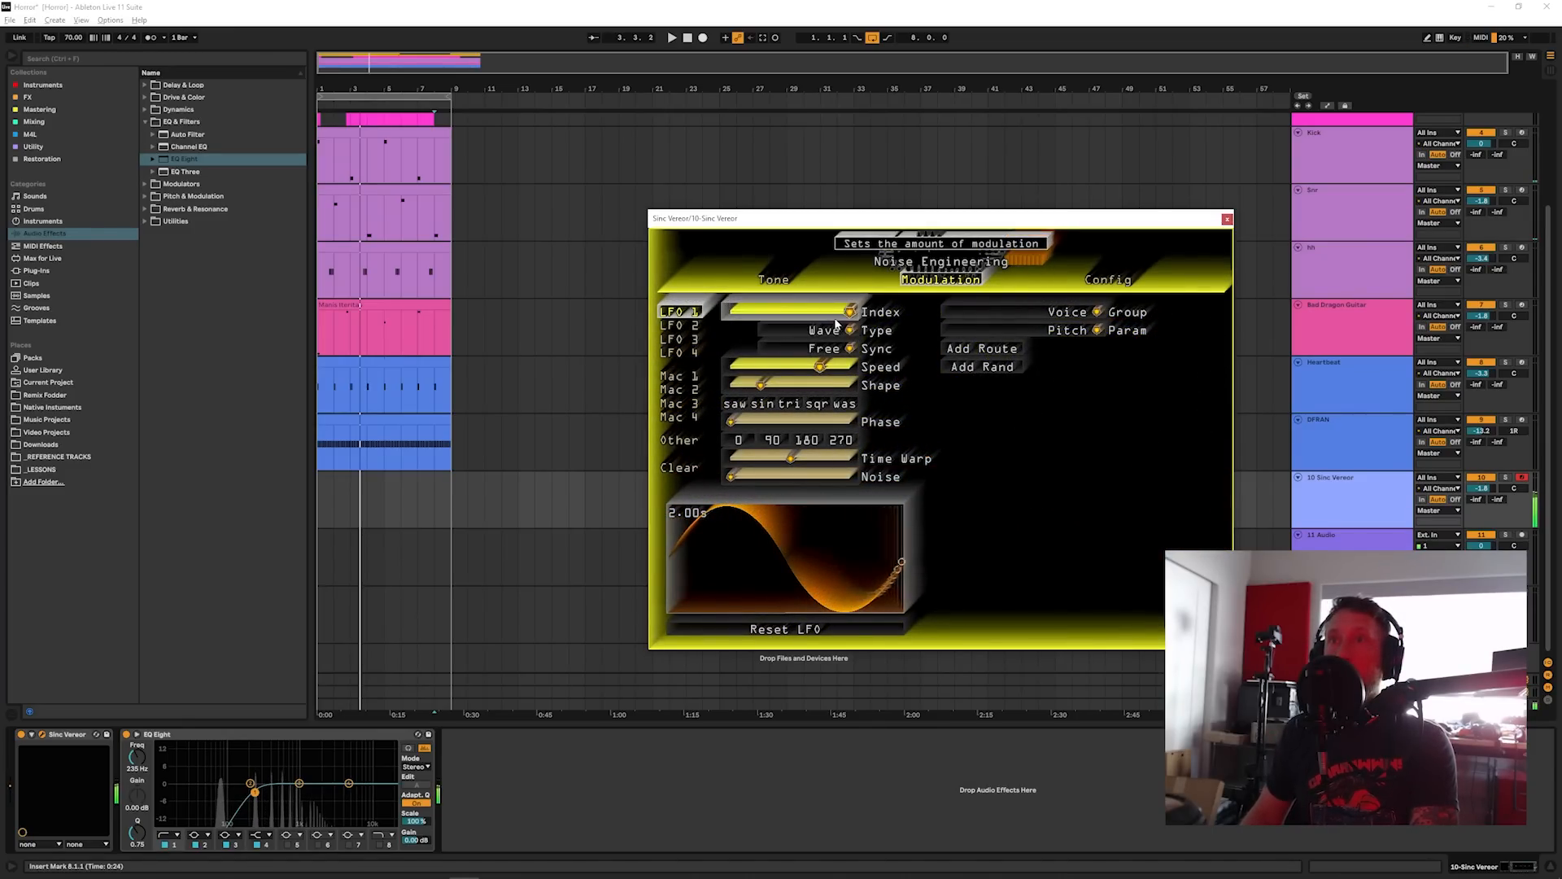
pyautogui.click(1022, 311)
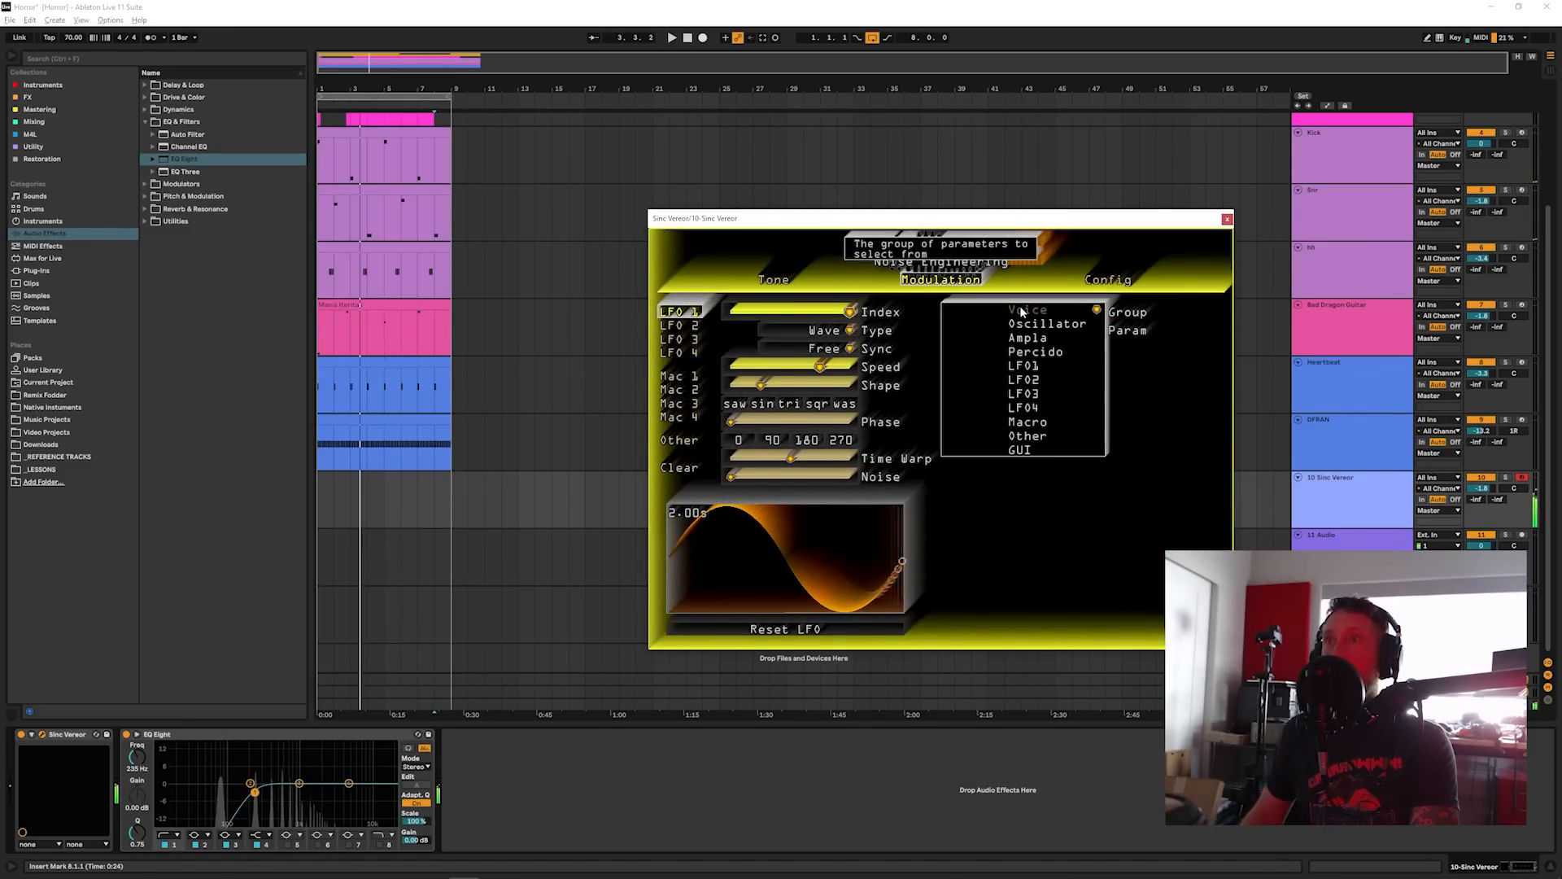
pyautogui.click(1047, 324)
pyautogui.click(1058, 330)
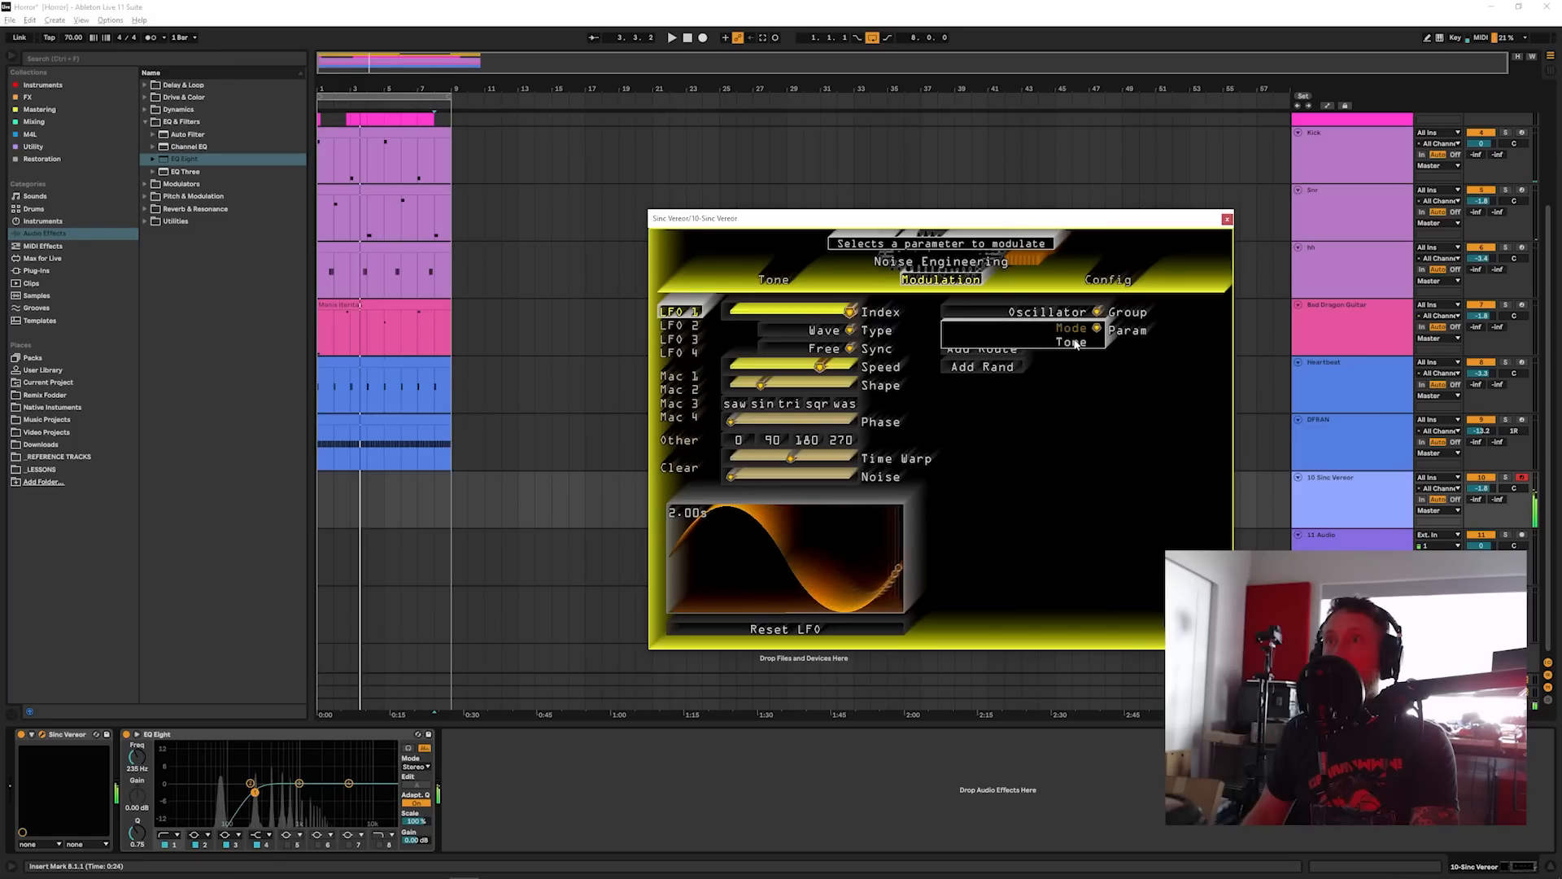
pyautogui.click(1074, 343)
pyautogui.click(985, 350)
# Step: Route LFO 2 to the Ampla group's Cutoff in Sinc Vereor with an index of 26.14%
pyautogui.click(1050, 341)
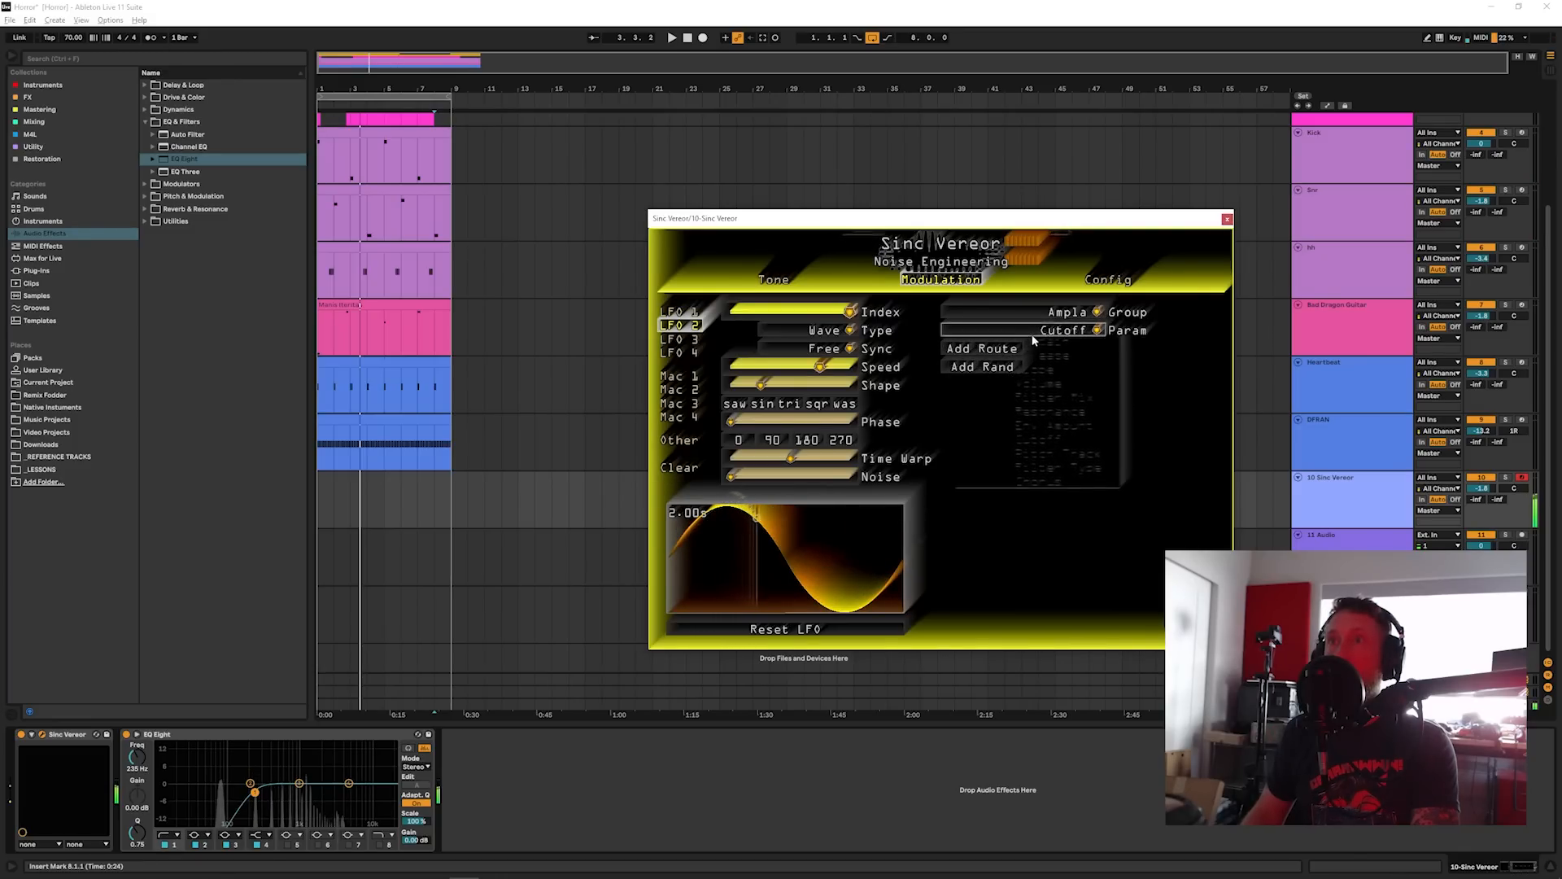
pyautogui.click(993, 352)
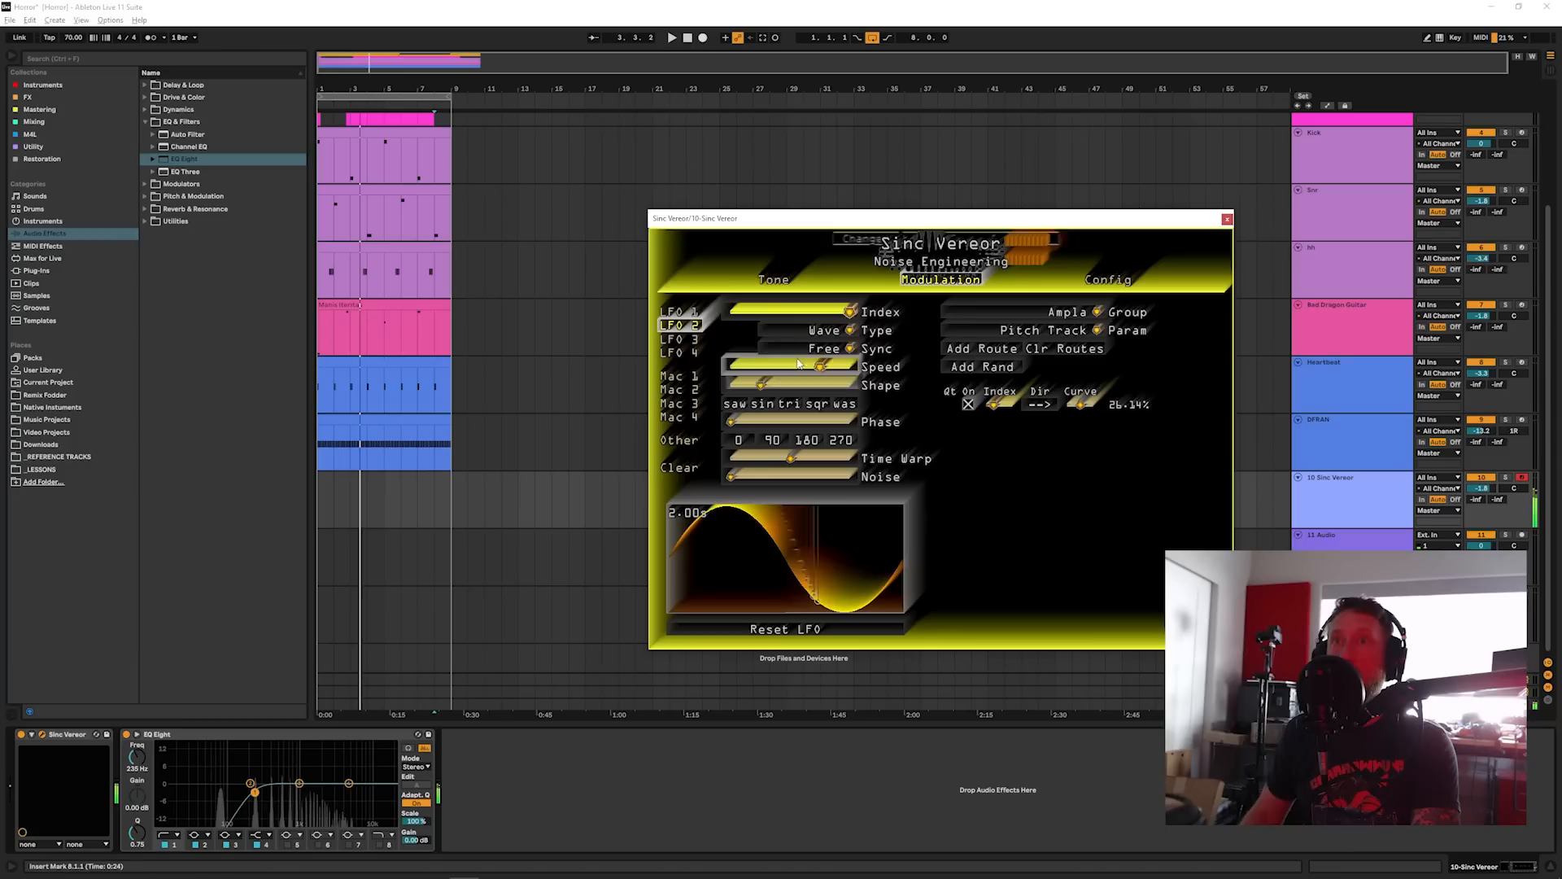
# Step: Slow Sinc Vereor's LFO 2 to a 21.8 s cycle with Sync set to Free, and close the plugin window
pyautogui.click(824, 350)
pyautogui.click(814, 346)
pyautogui.moveTo(820, 368); pyautogui.dragTo(765, 371)
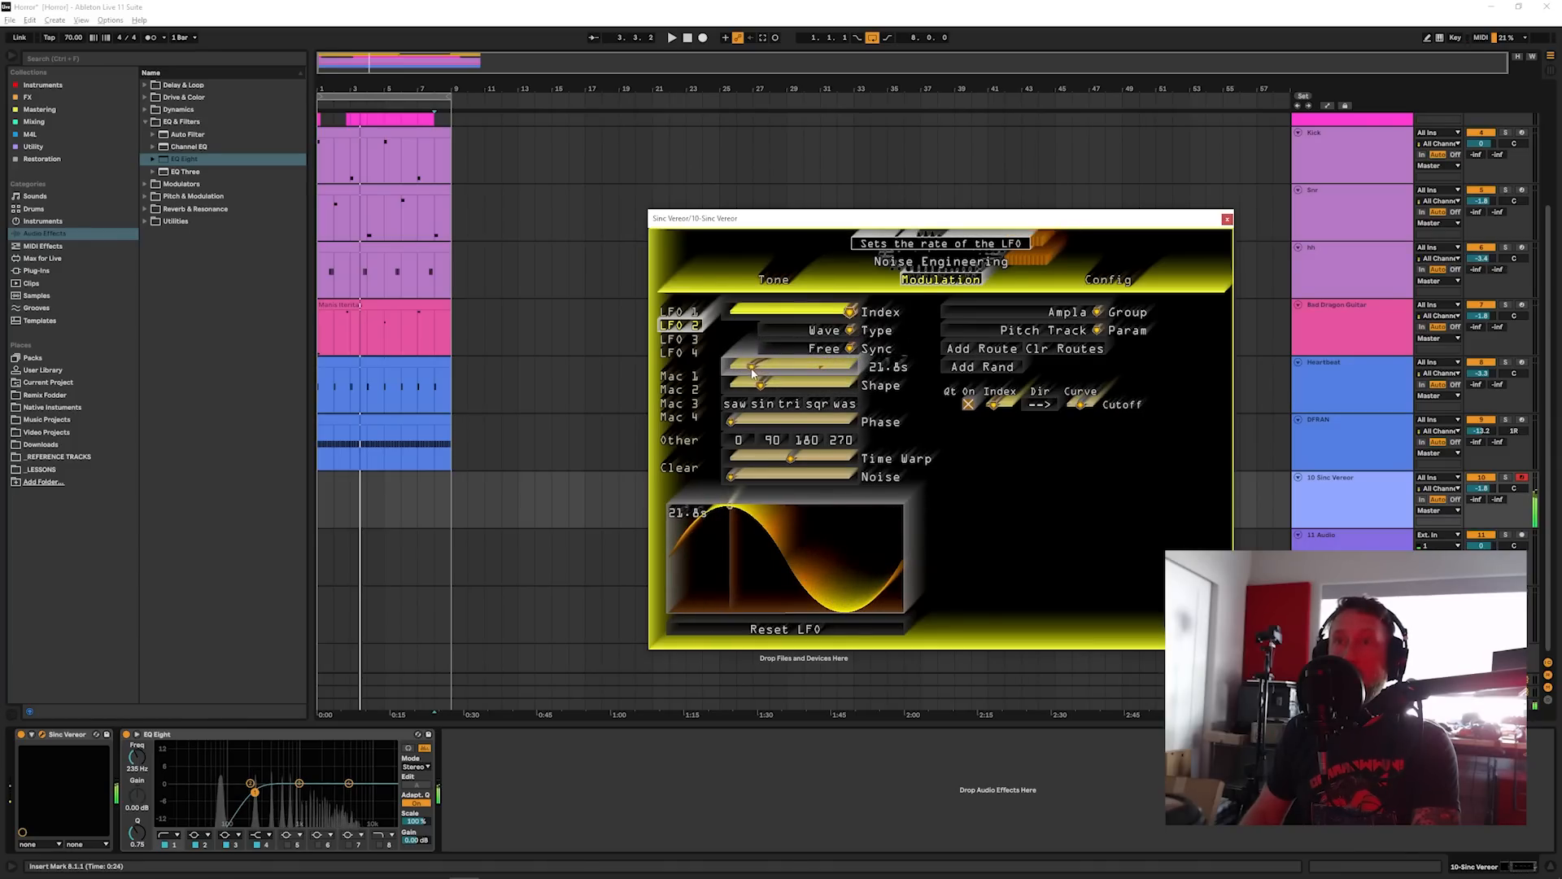
pyautogui.click(1227, 219)
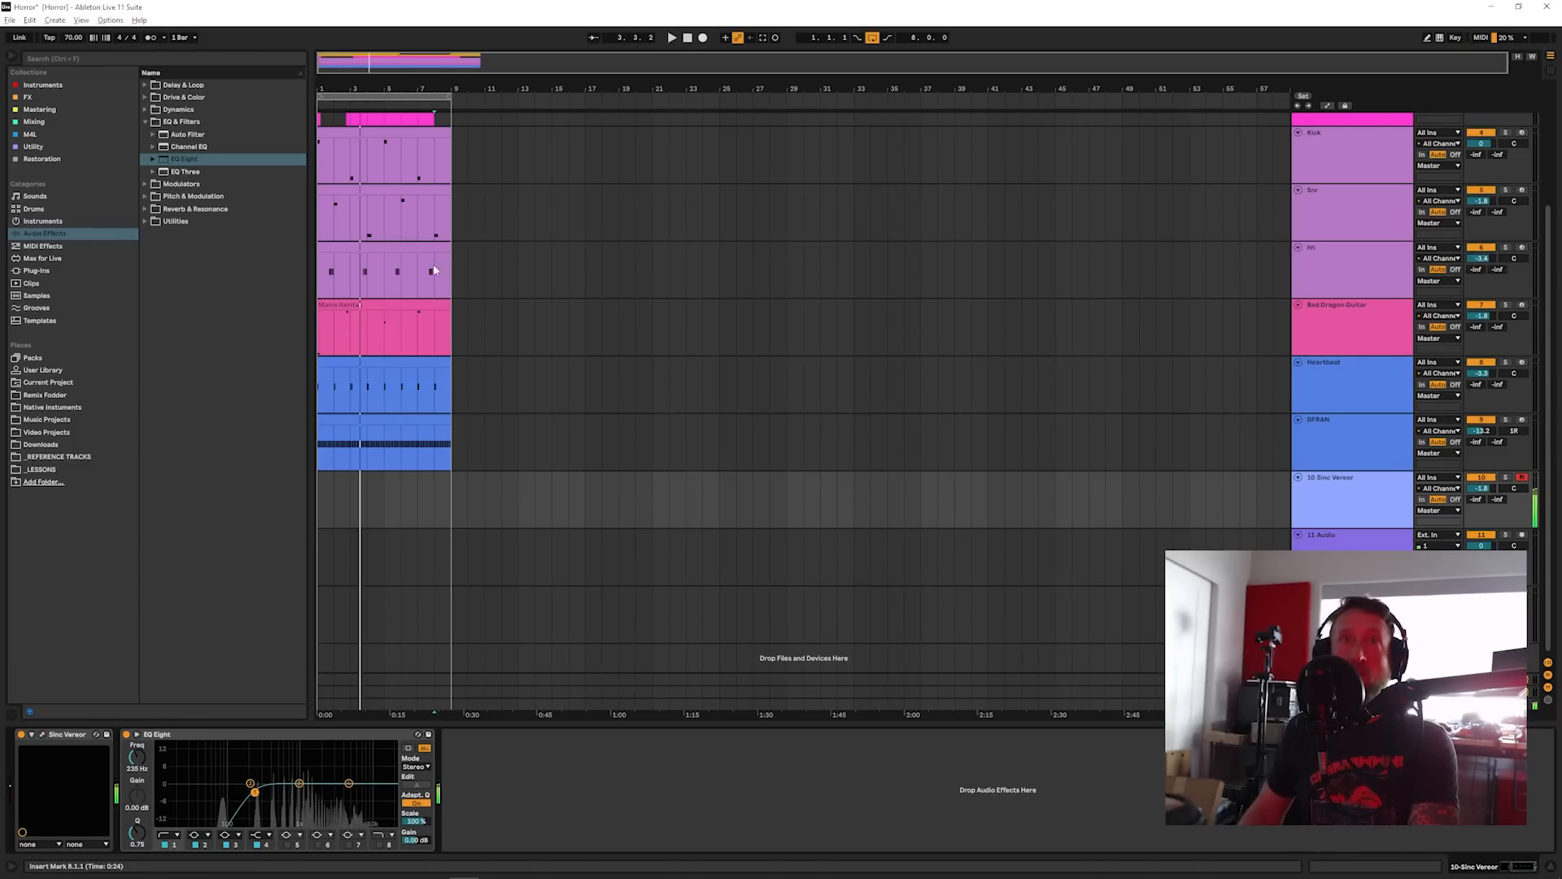
# Step: Load Noise Engineering's Desmodus after EQ Eight on the Sinc Vereor track
pyautogui.click(43, 272)
pyautogui.doubleClick(195, 478)
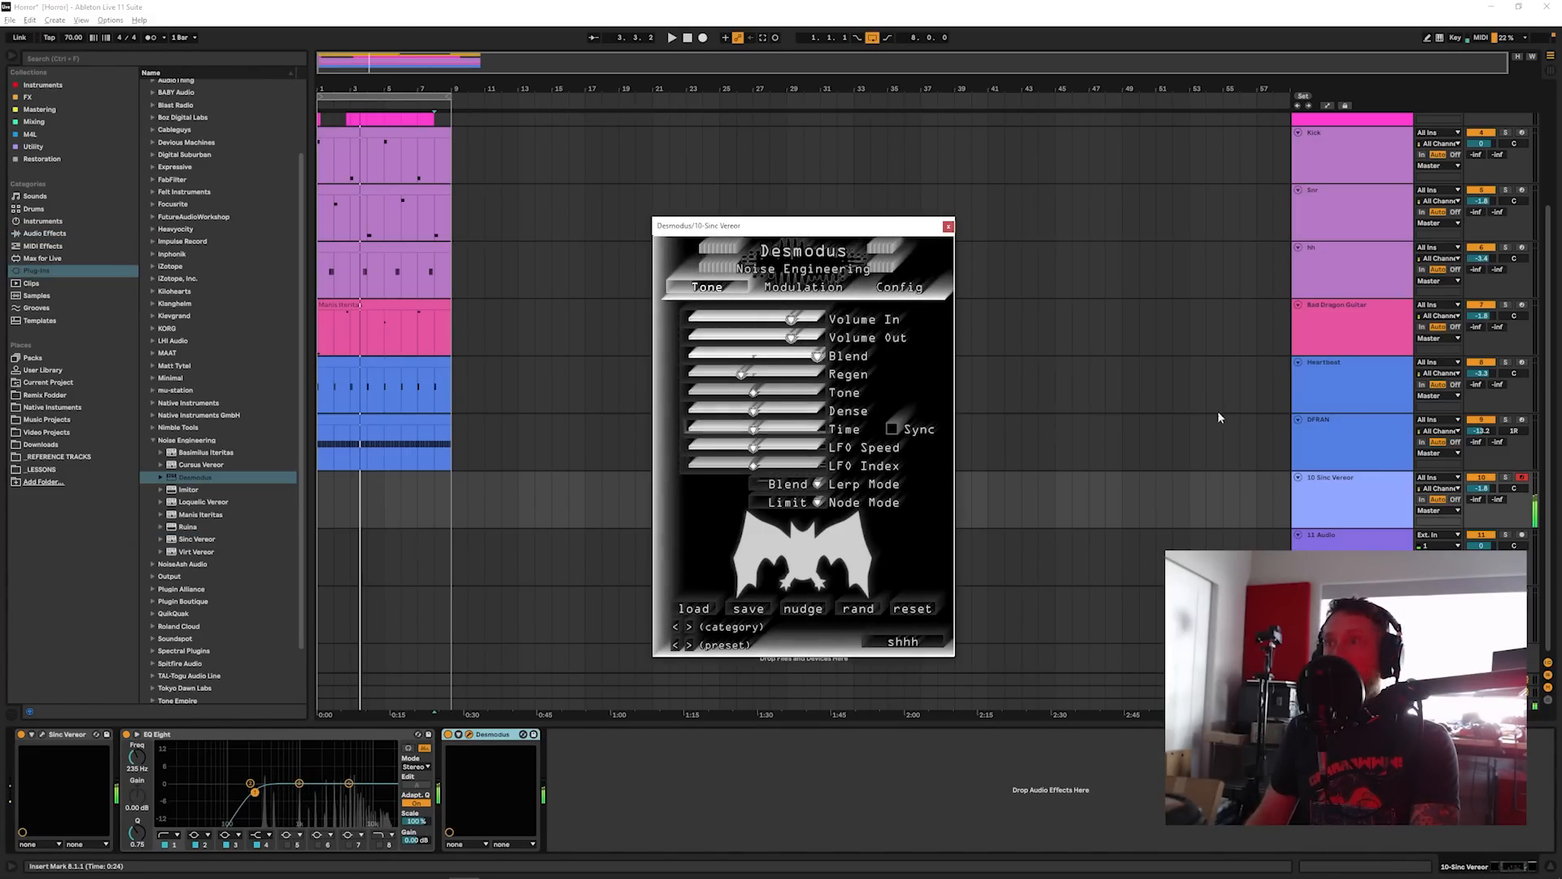
pyautogui.click(1351, 499)
# Step: Route LFO 3 to the Voice group's Pitch in Sinc Vereor, slow it to 8.75 s and close both plugin windows
pyautogui.click(40, 735)
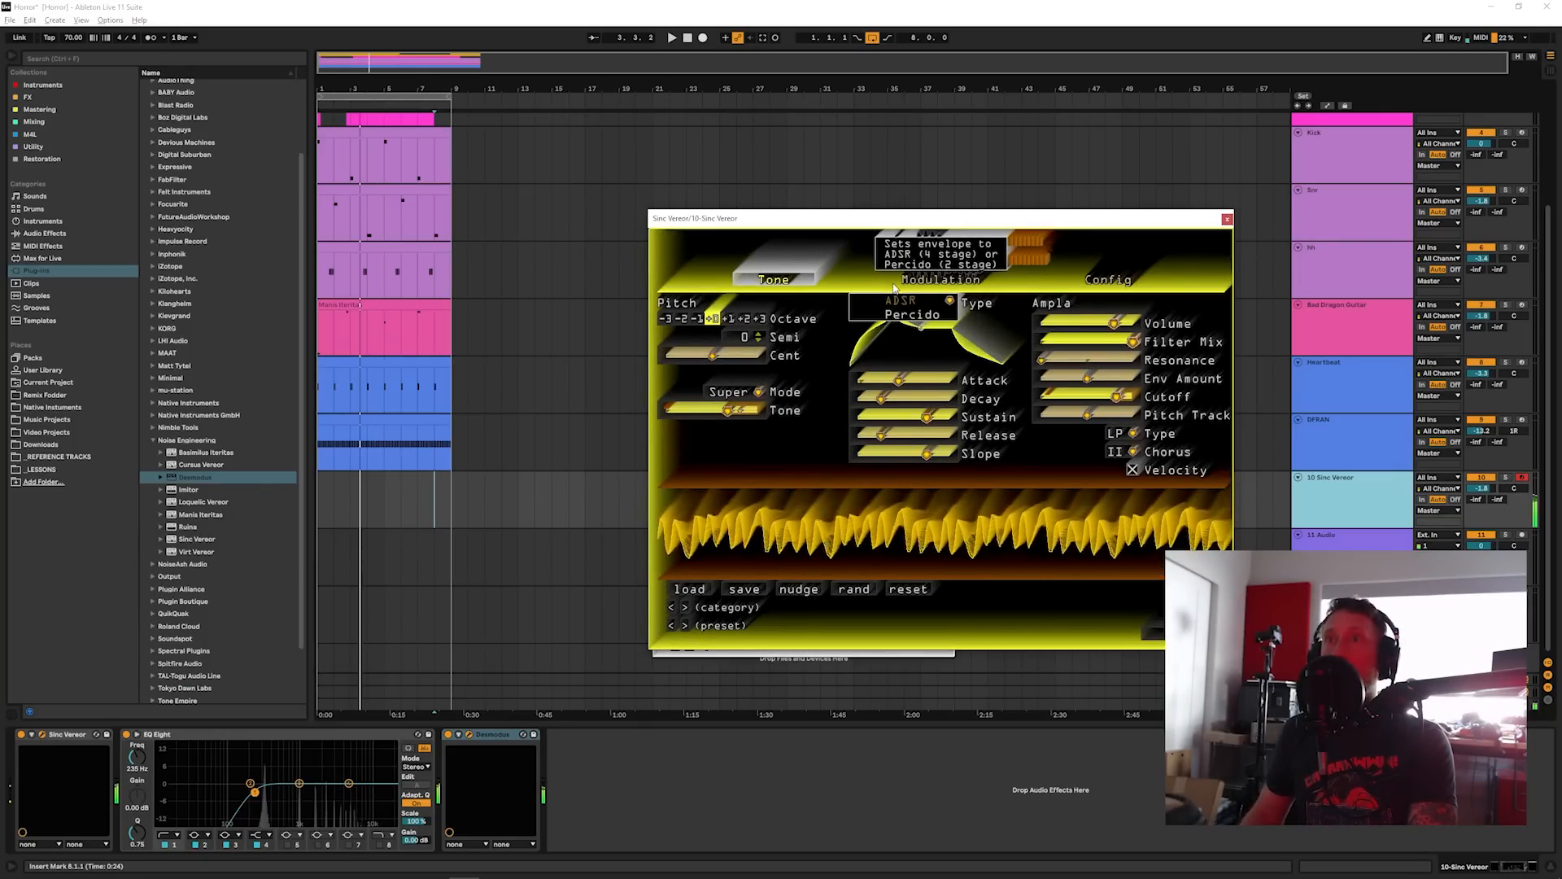
pyautogui.click(941, 279)
pyautogui.click(691, 340)
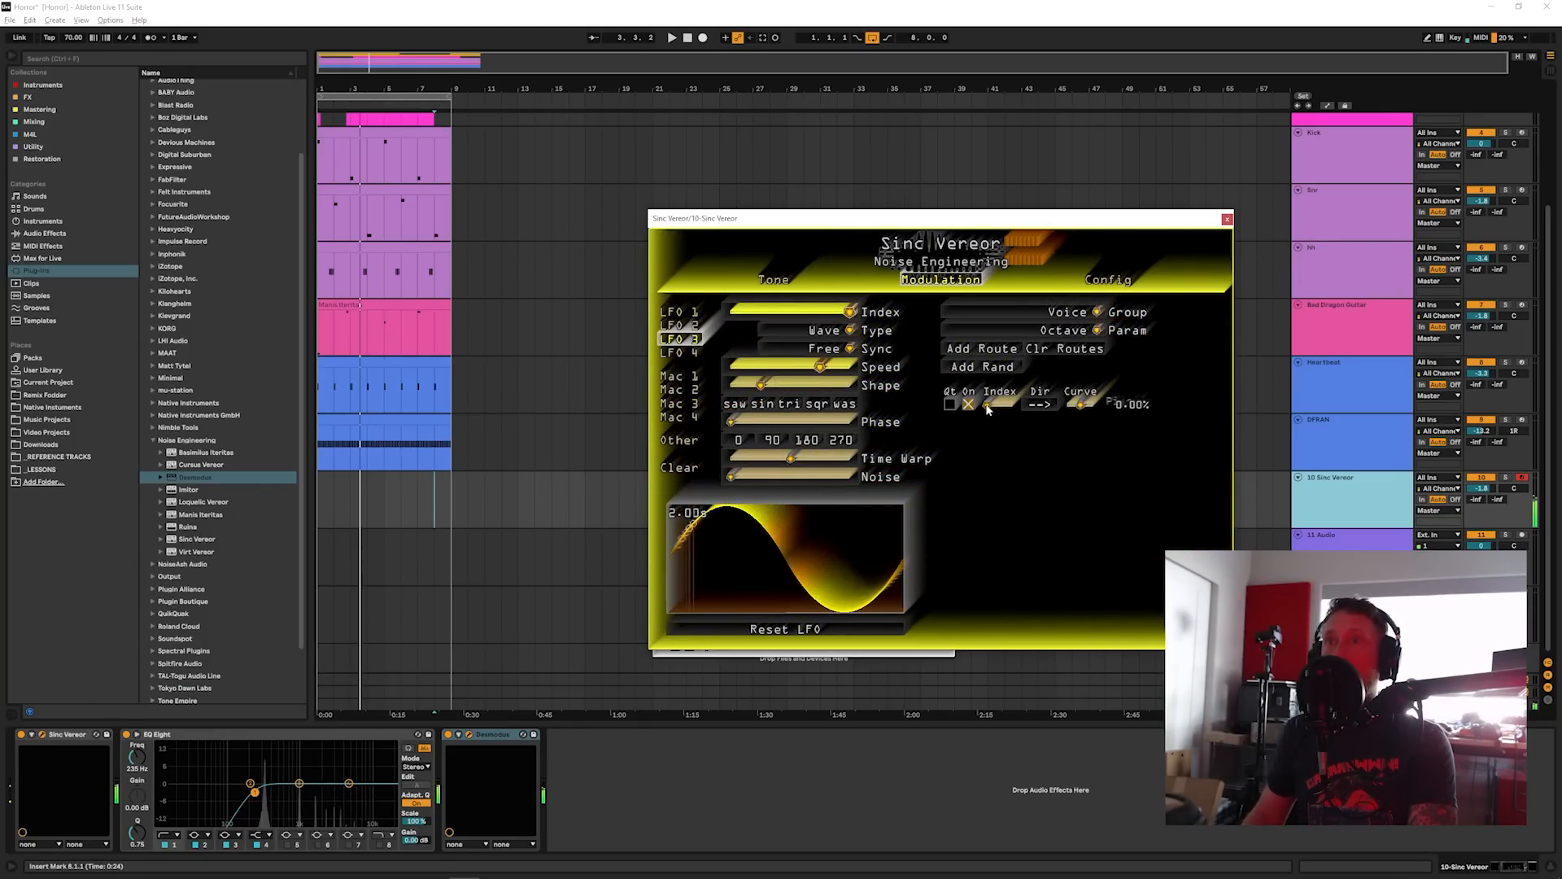
pyautogui.moveTo(819, 367); pyautogui.dragTo(787, 366)
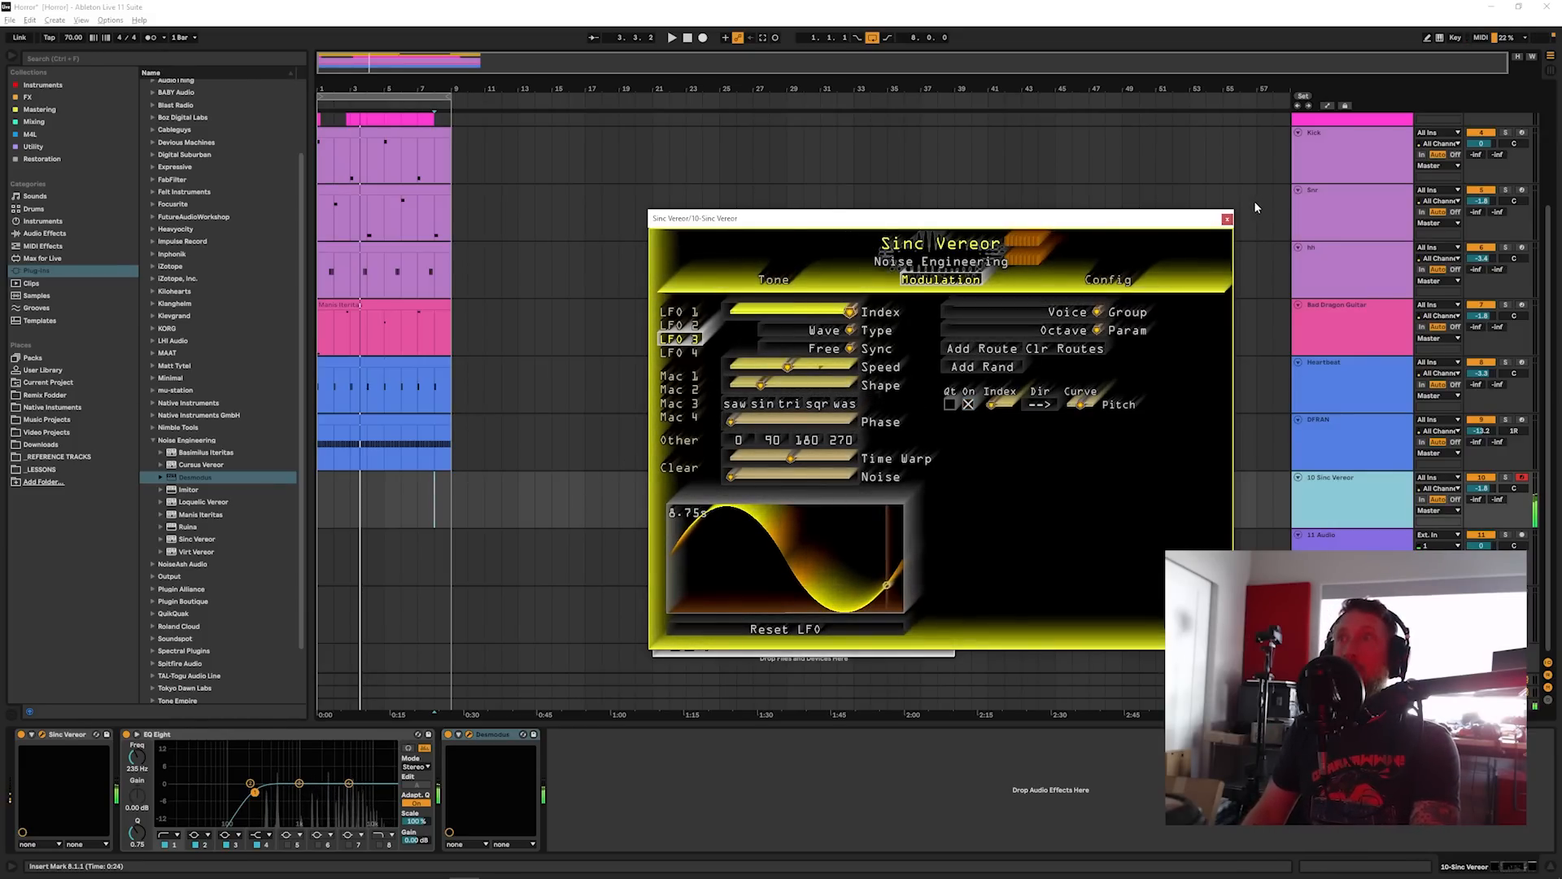
pyautogui.click(1227, 219)
pyautogui.click(949, 227)
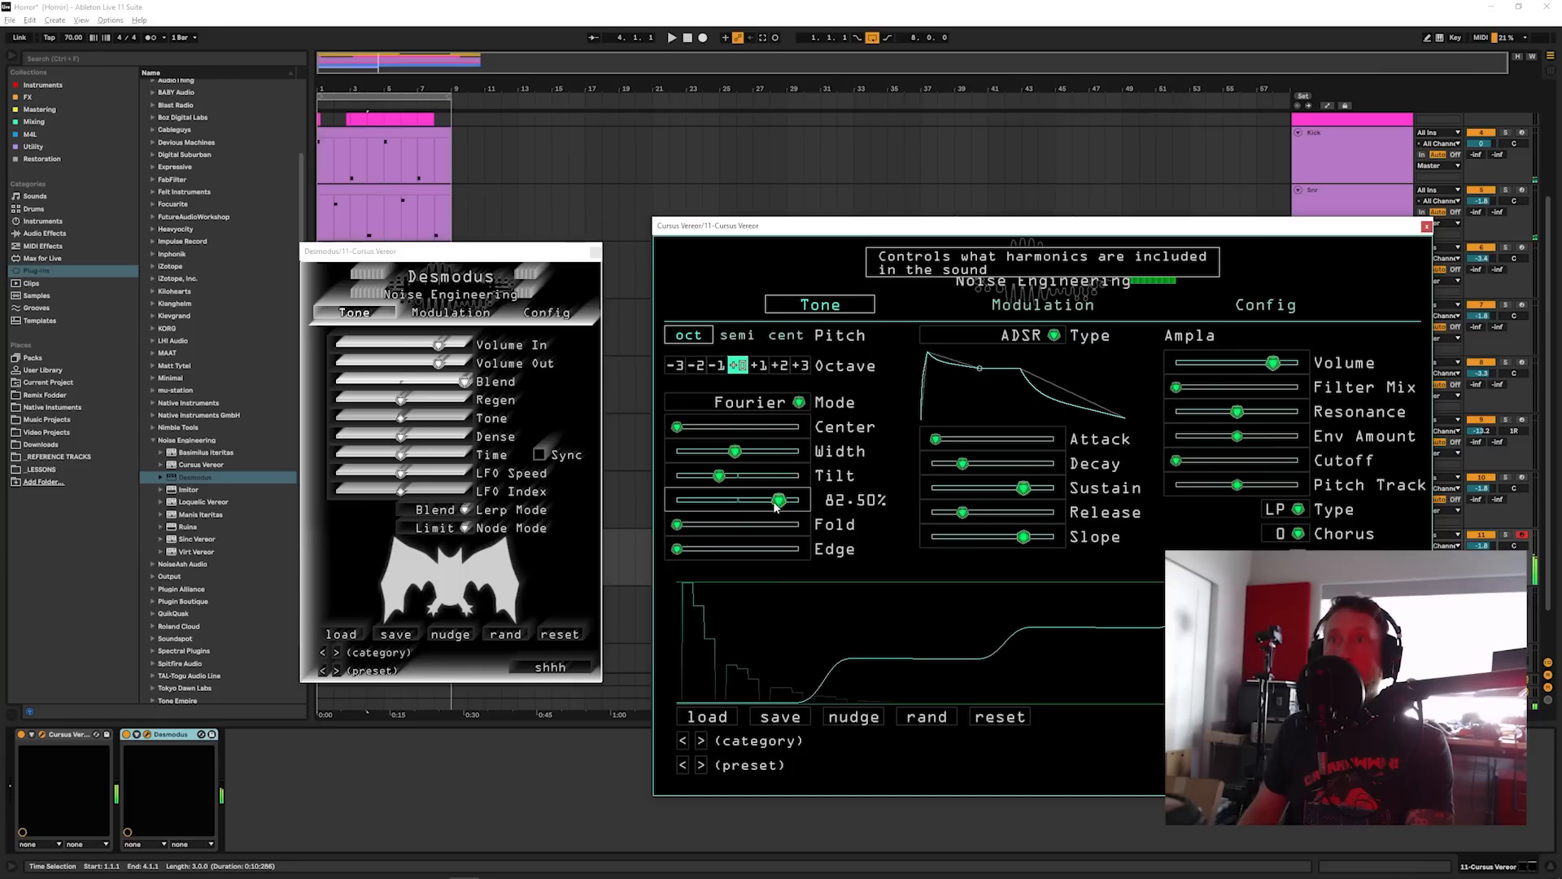
# Step: Lower Parity slightly in Cursus Vereor and switch its oscillator mode to Daubechies
pyautogui.moveTo(774, 505); pyautogui.dragTo(770, 506)
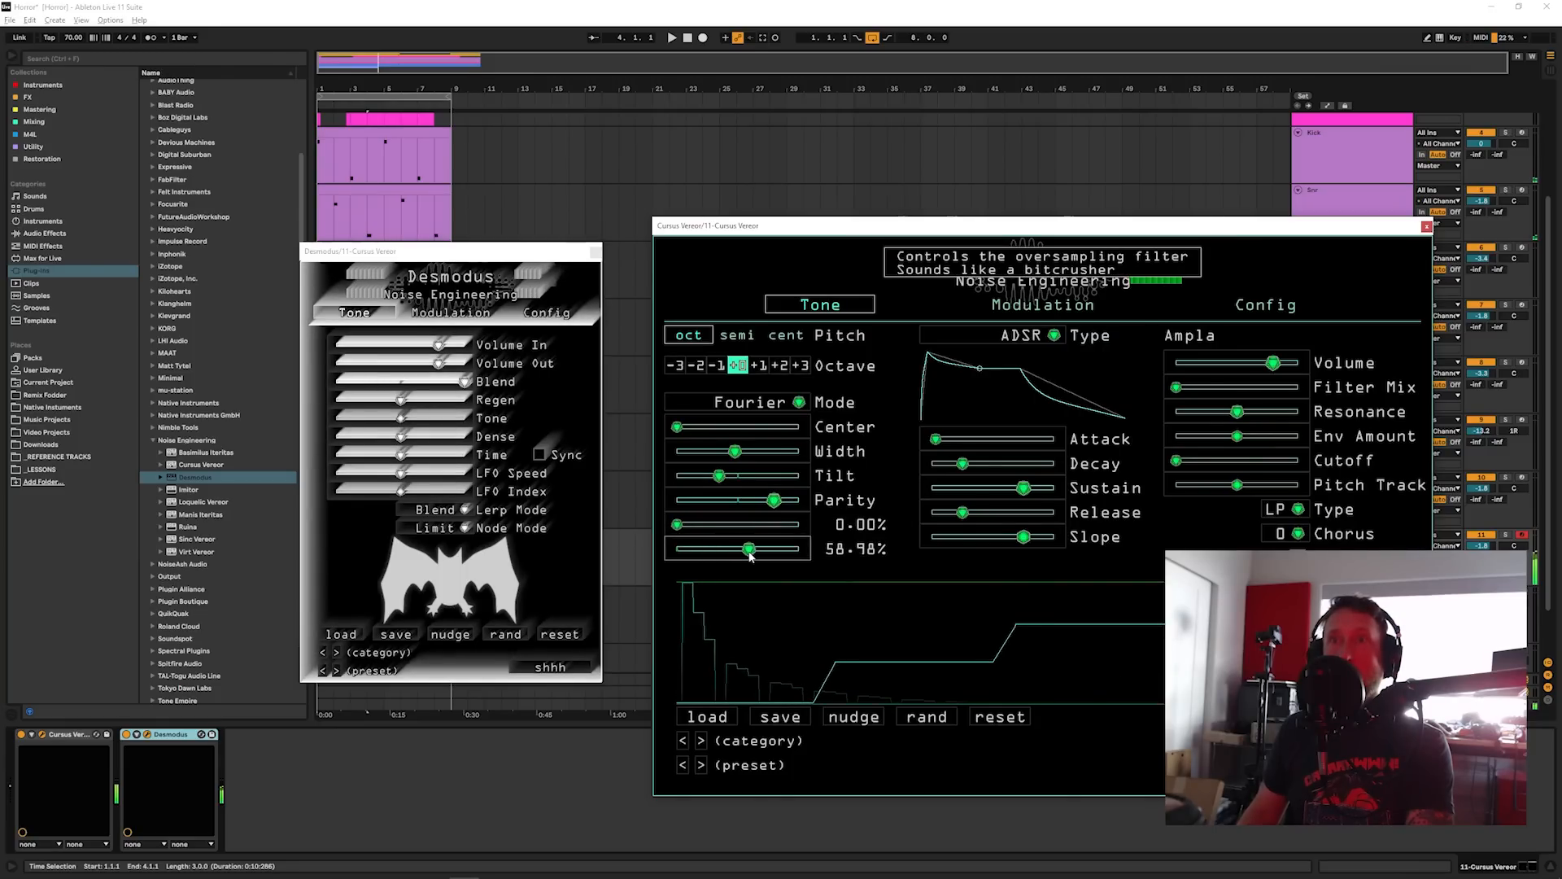
pyautogui.click(761, 402)
pyautogui.click(743, 405)
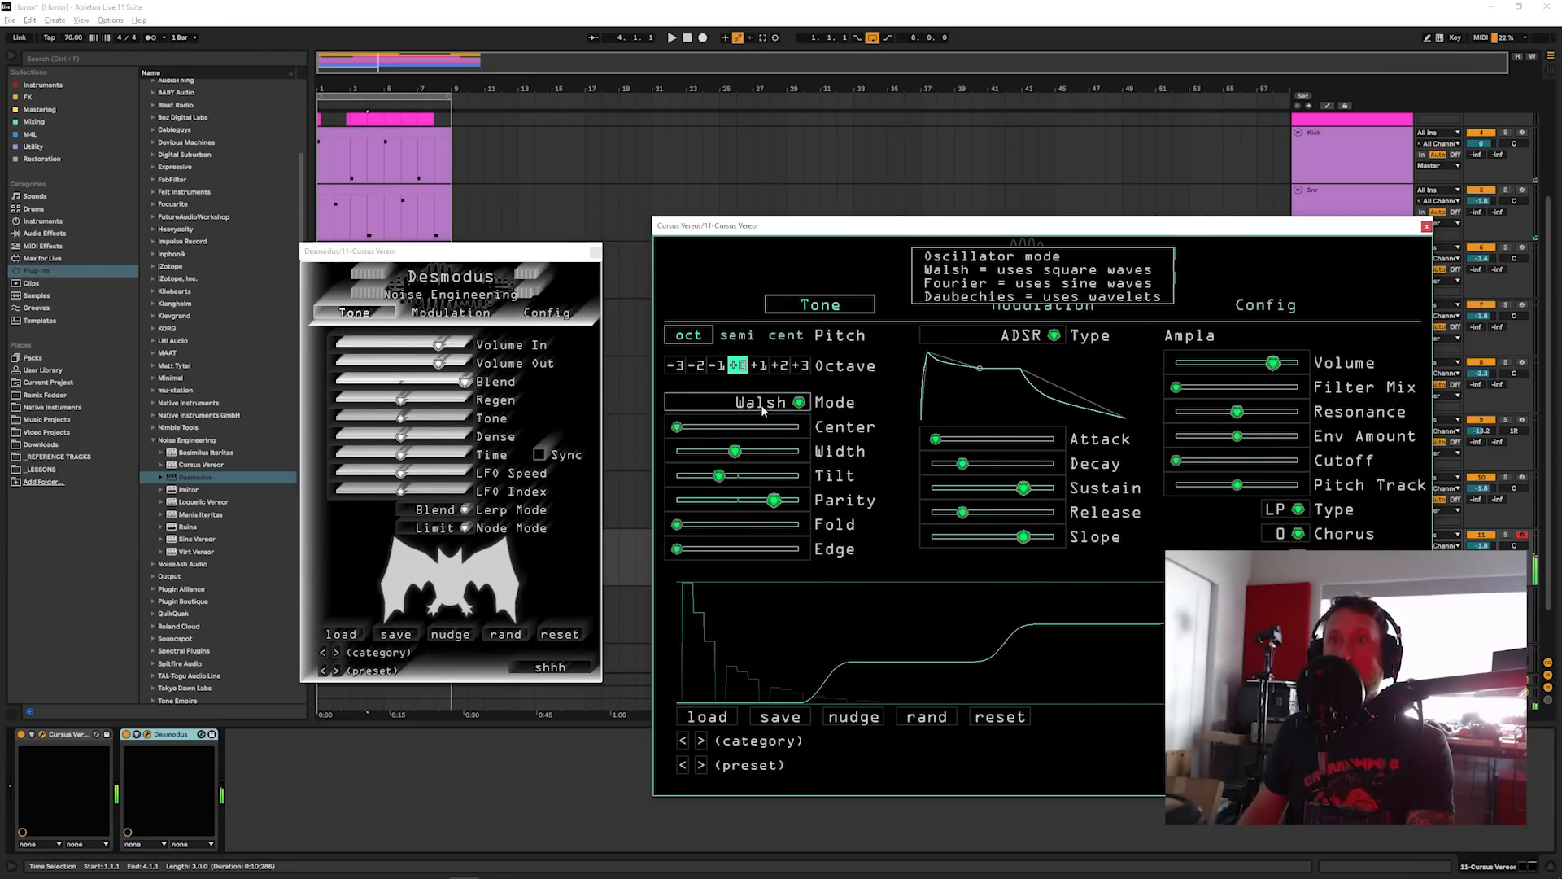
pyautogui.click(771, 407)
pyautogui.click(767, 434)
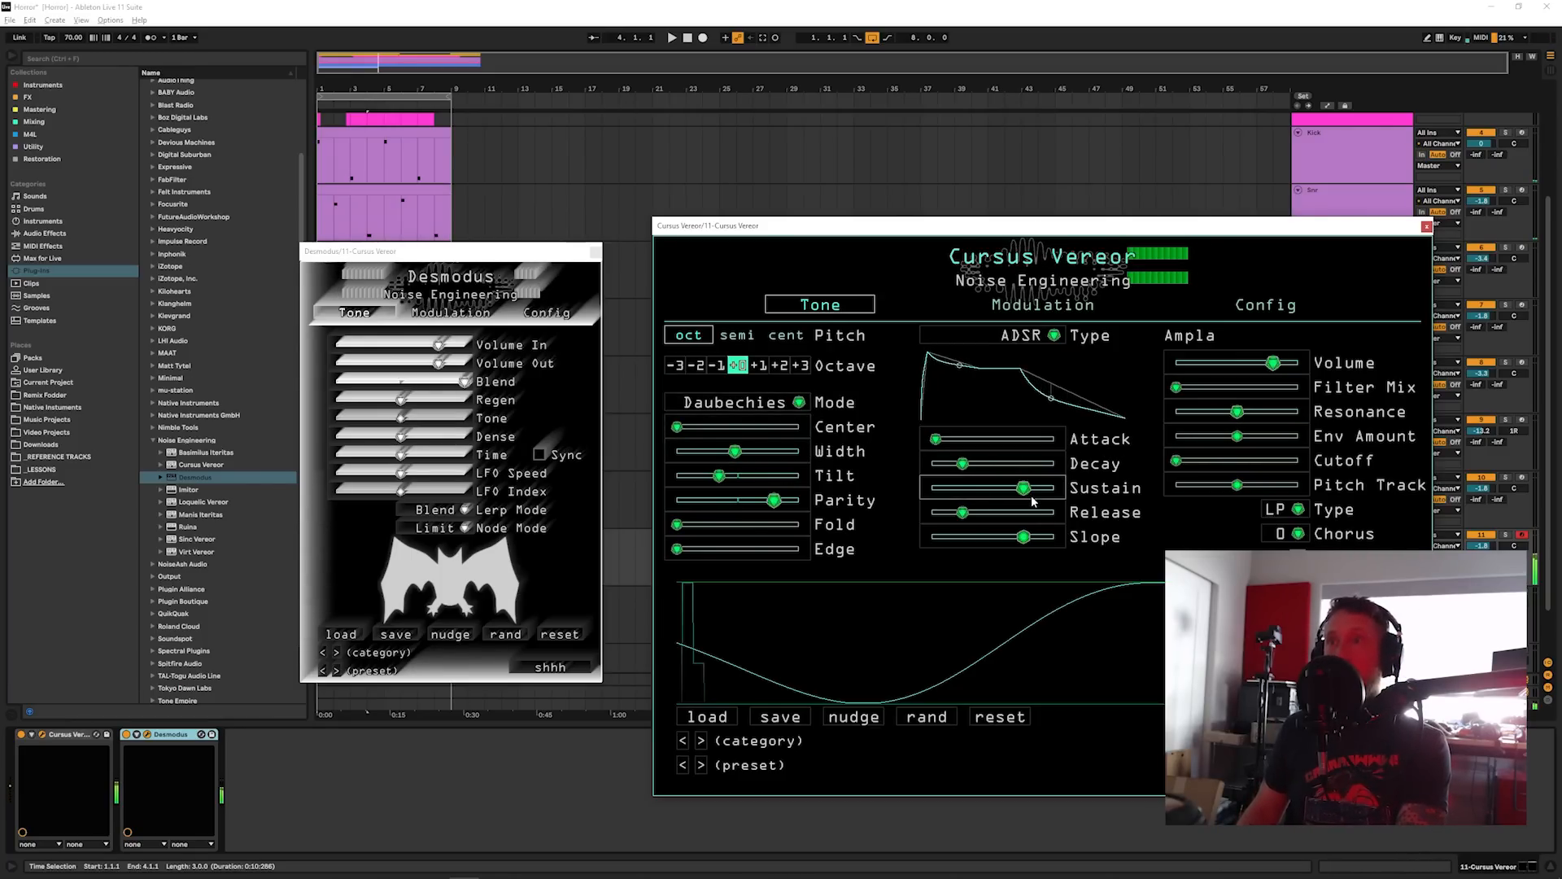
# Step: Set Cursus Vereor's Sustain to 63.89%, lengthen its Release and raise its Filter Mix
pyautogui.moveTo(1032, 500); pyautogui.dragTo(1006, 513)
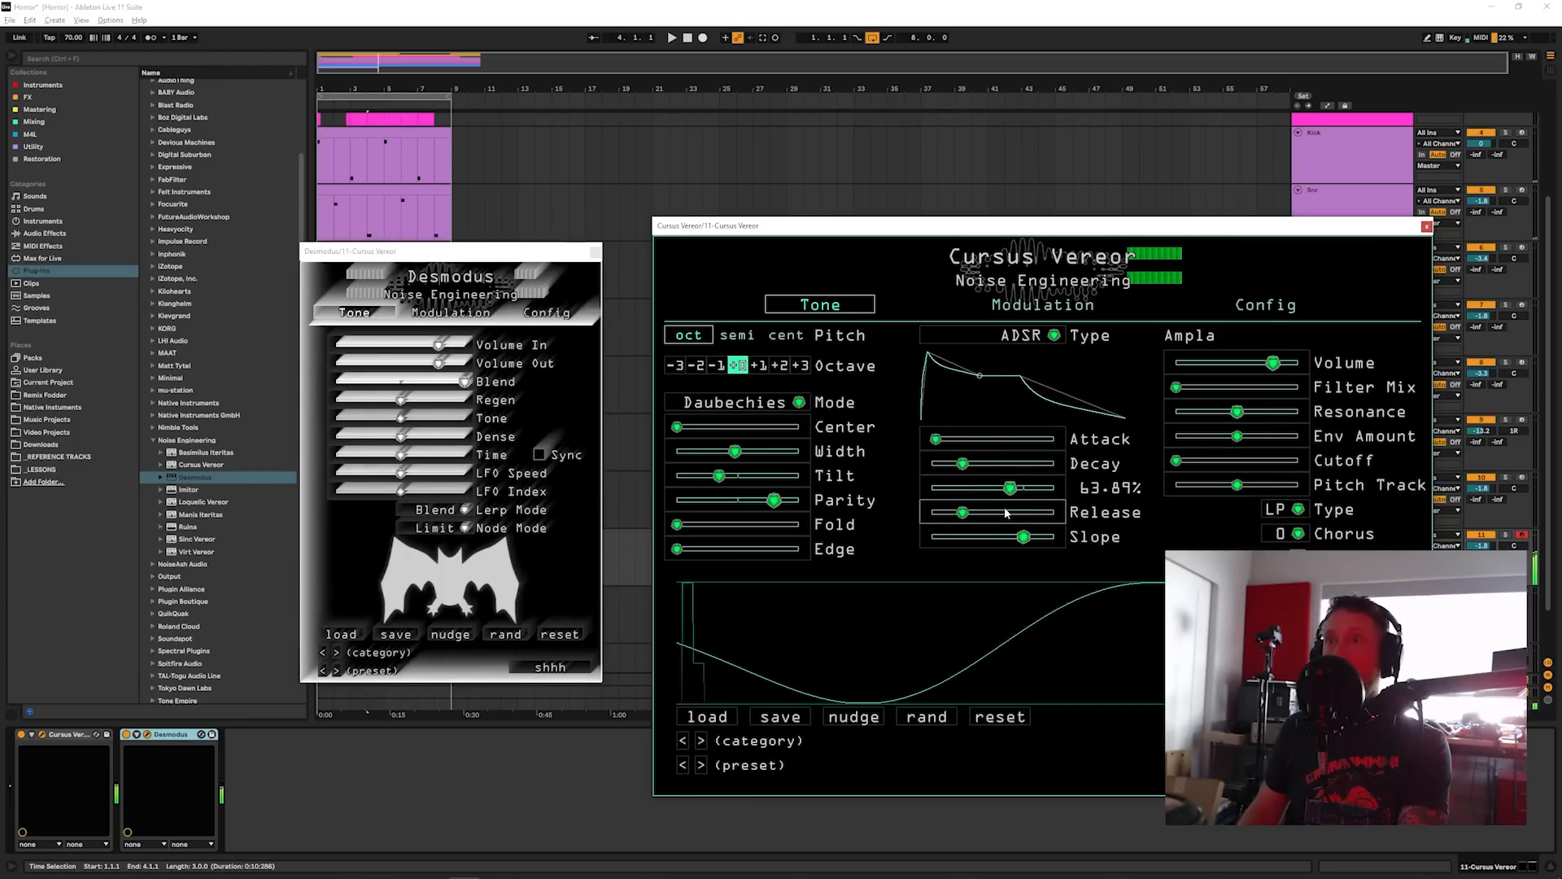
pyautogui.click(1006, 513)
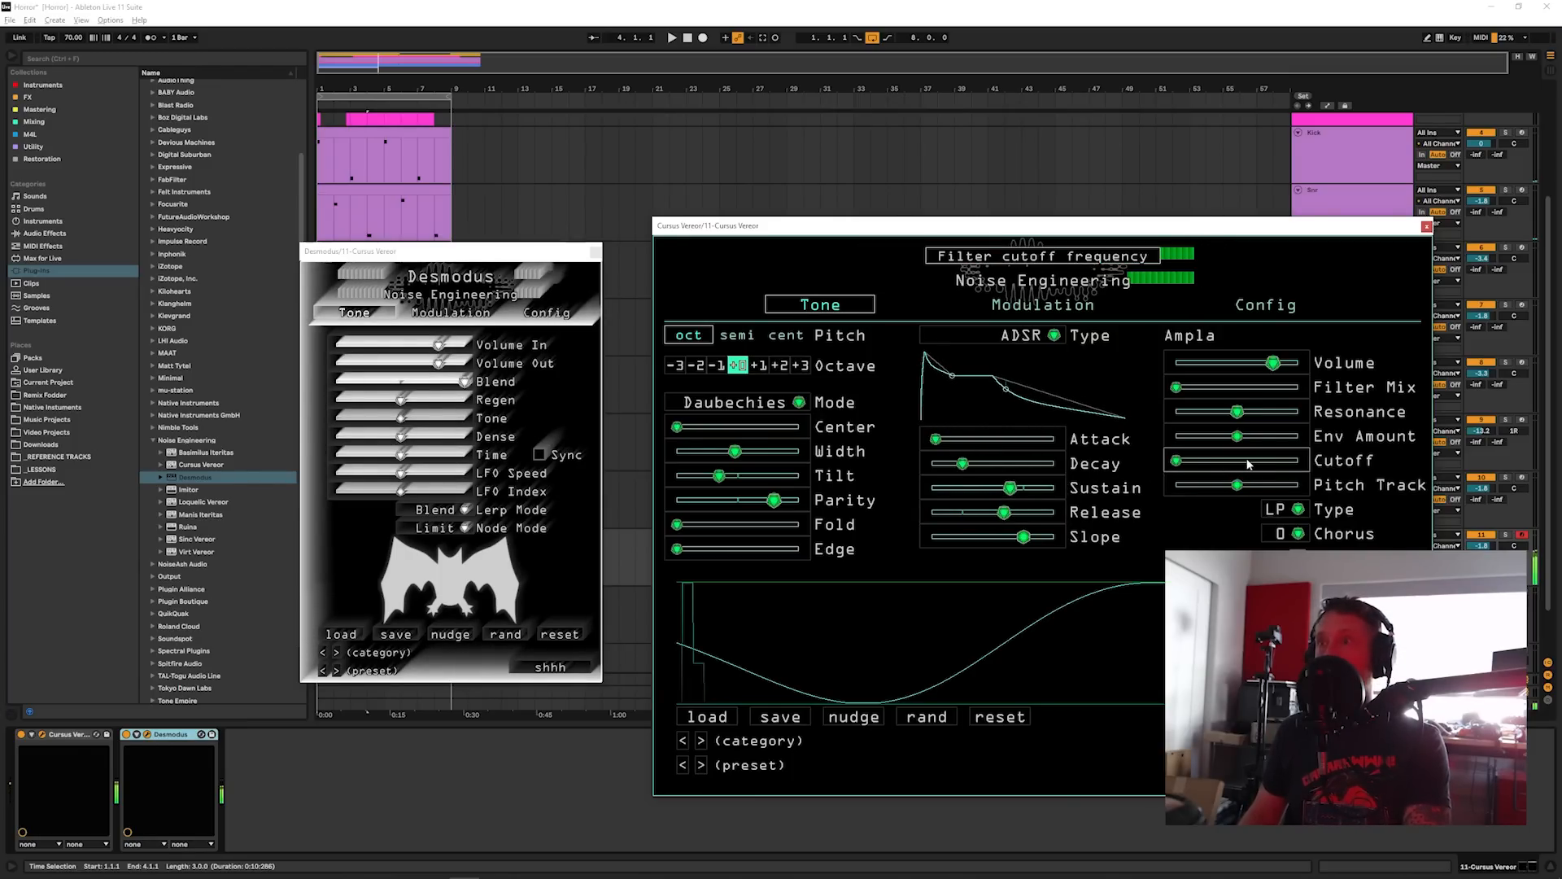
pyautogui.moveTo(1278, 389); pyautogui.dragTo(1301, 390)
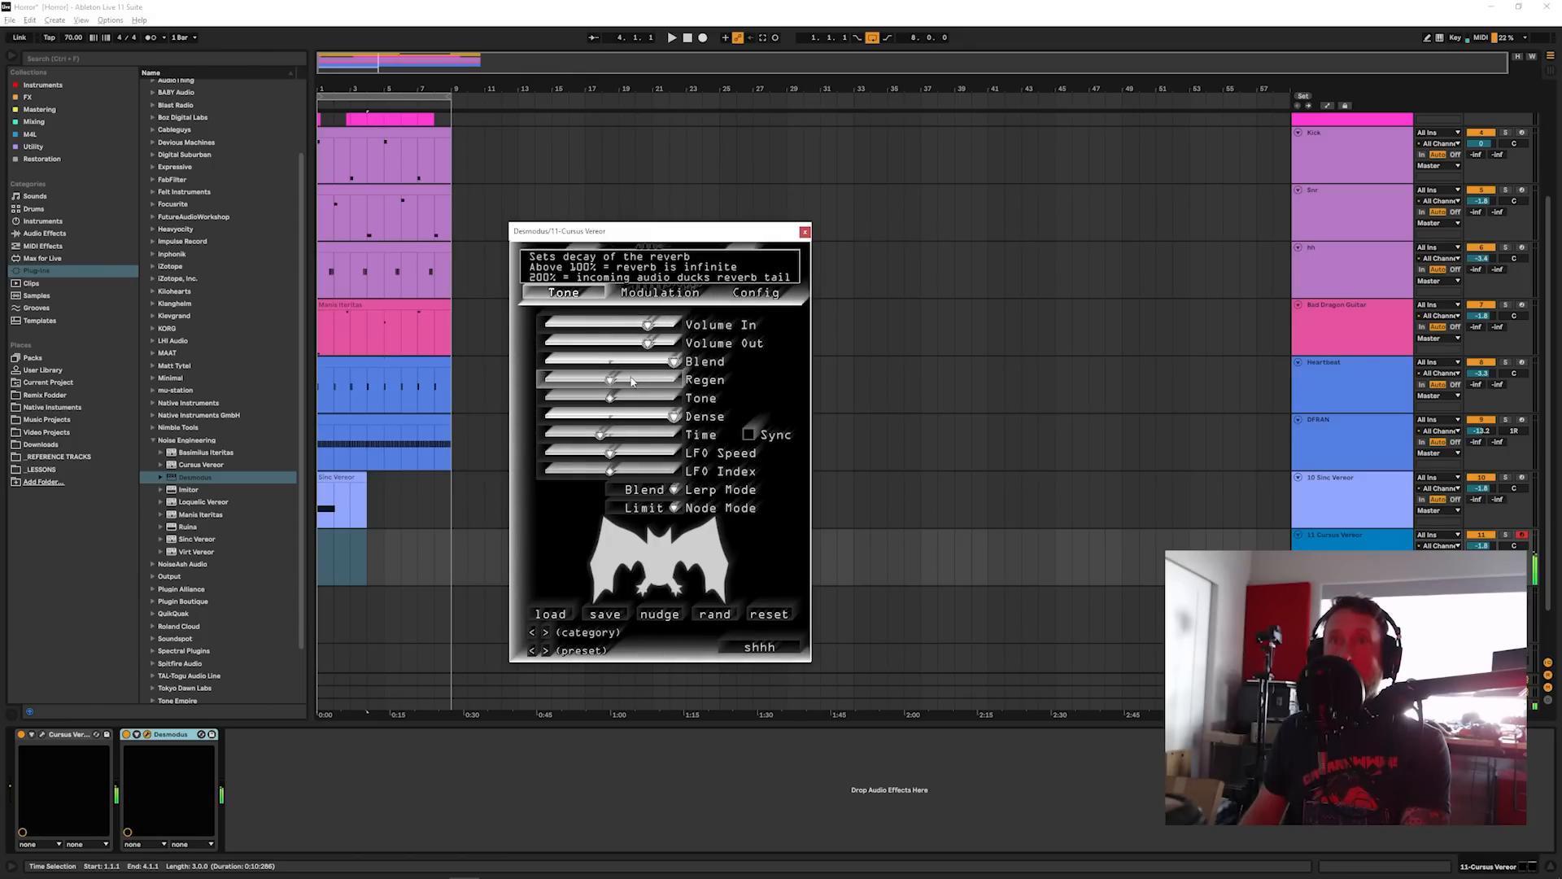
# Step: Raise the bar 6 note in the Cursus Vereor clip by two semitones to B3
pyautogui.click(358, 498)
pyautogui.click(324, 553)
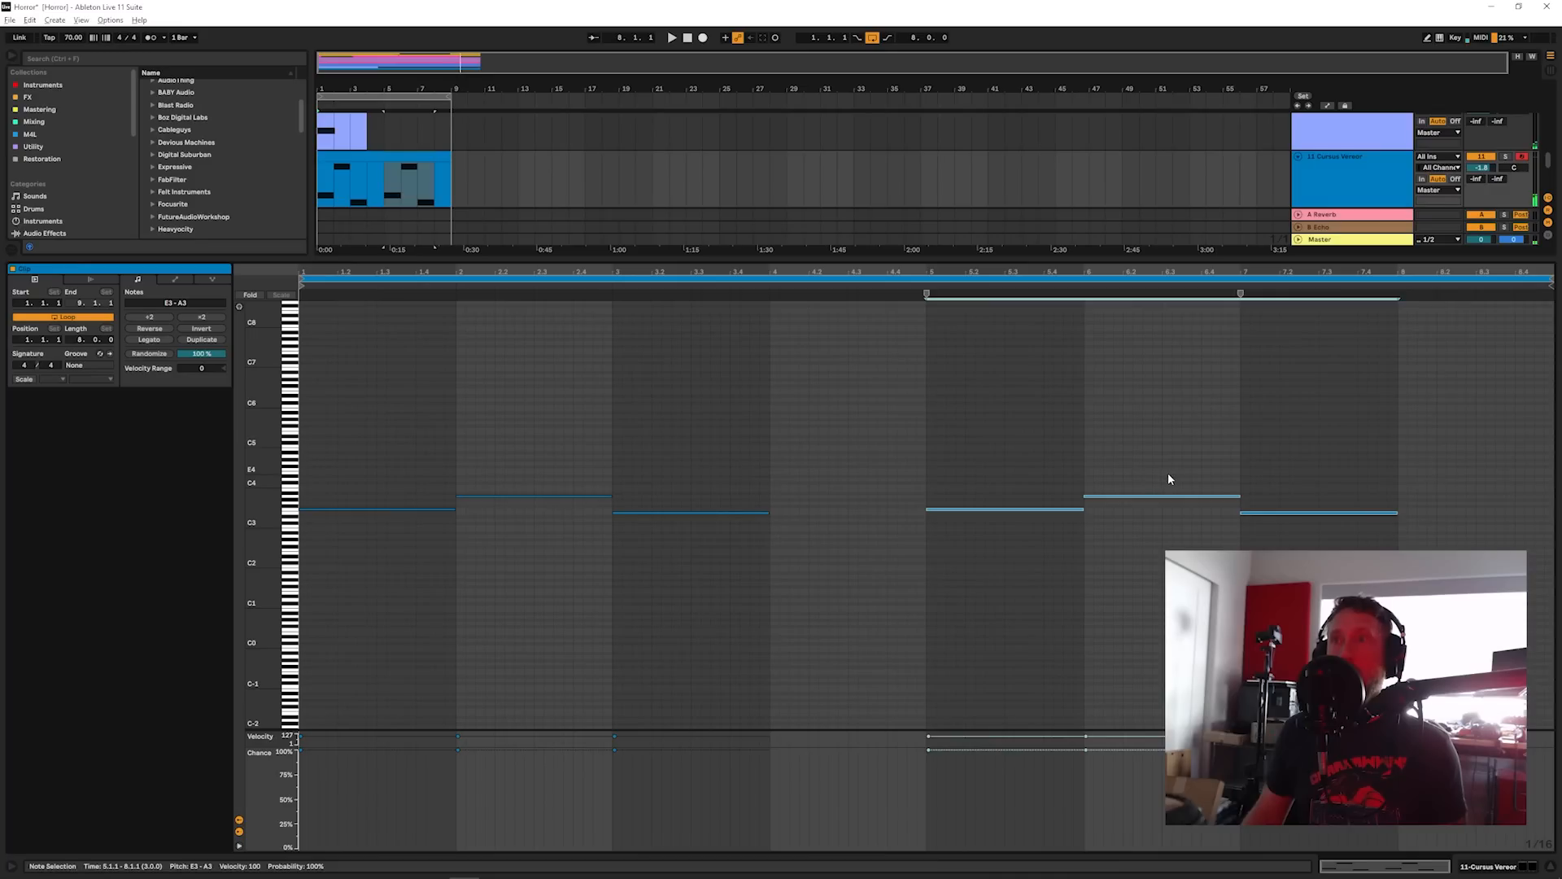
pyautogui.click(1160, 496)
pyautogui.press('Up')
pyautogui.press('Up')
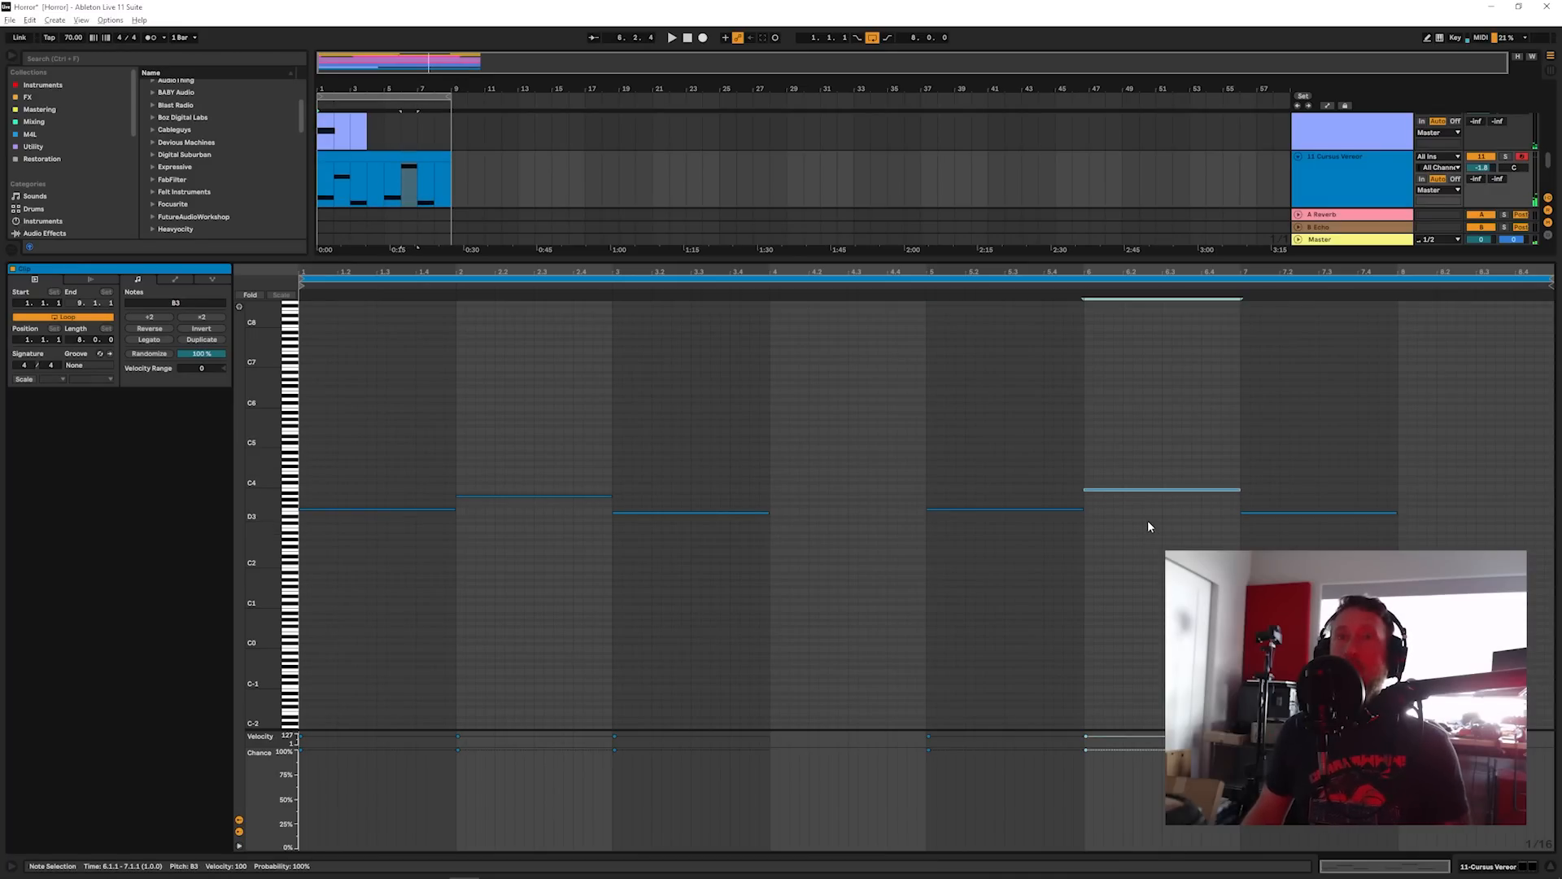
# Step: Play the loop and enlarge the arrangement view to examine how all the tracks work together
pyautogui.press('space')
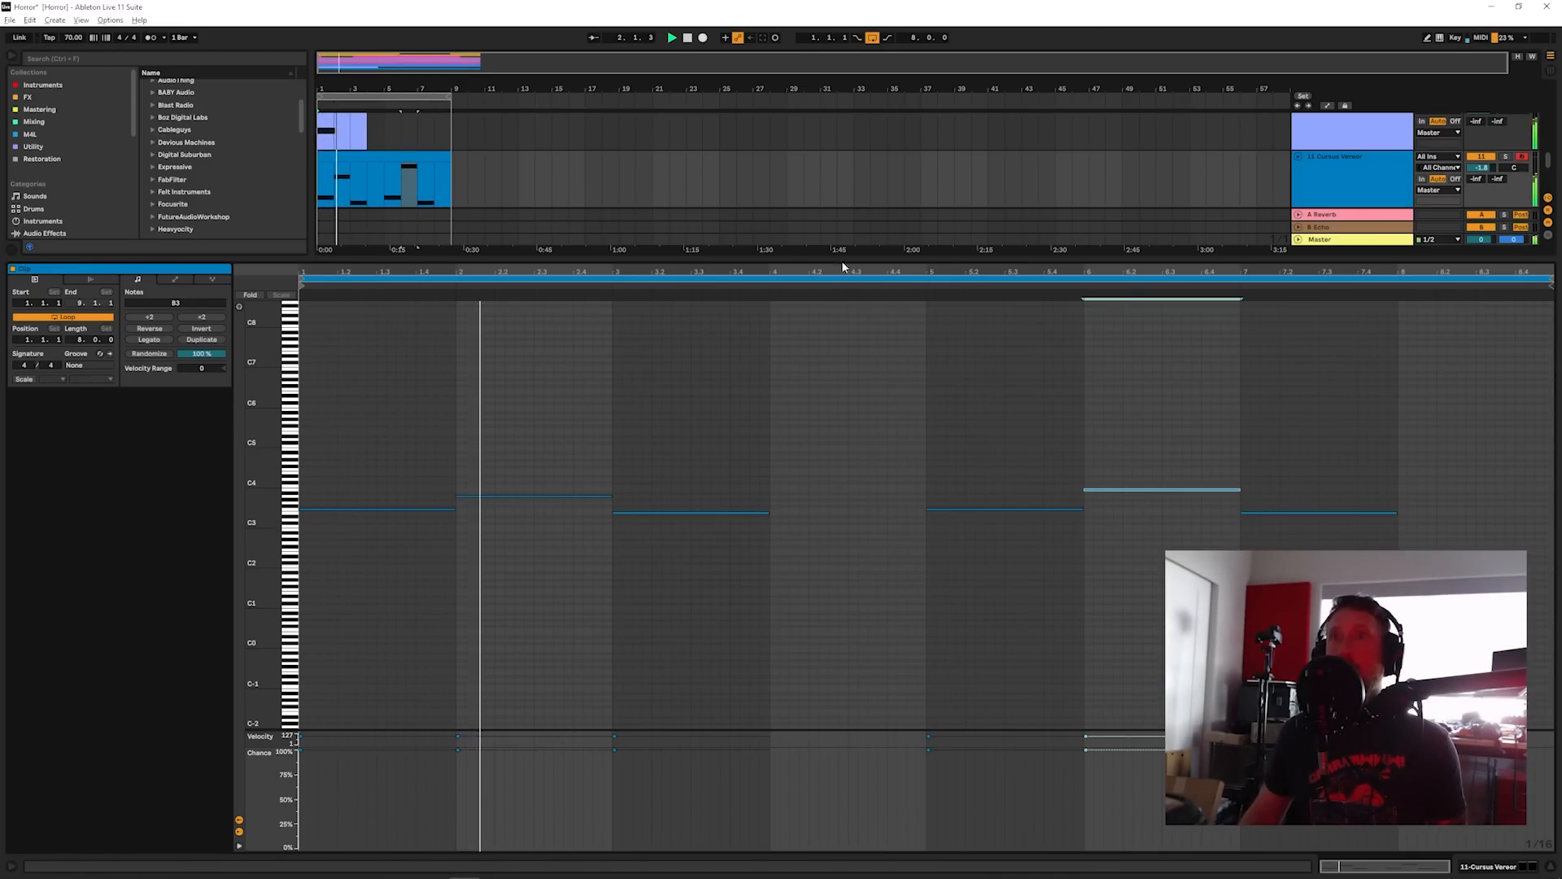
pyautogui.moveTo(845, 259); pyautogui.dragTo(830, 633)
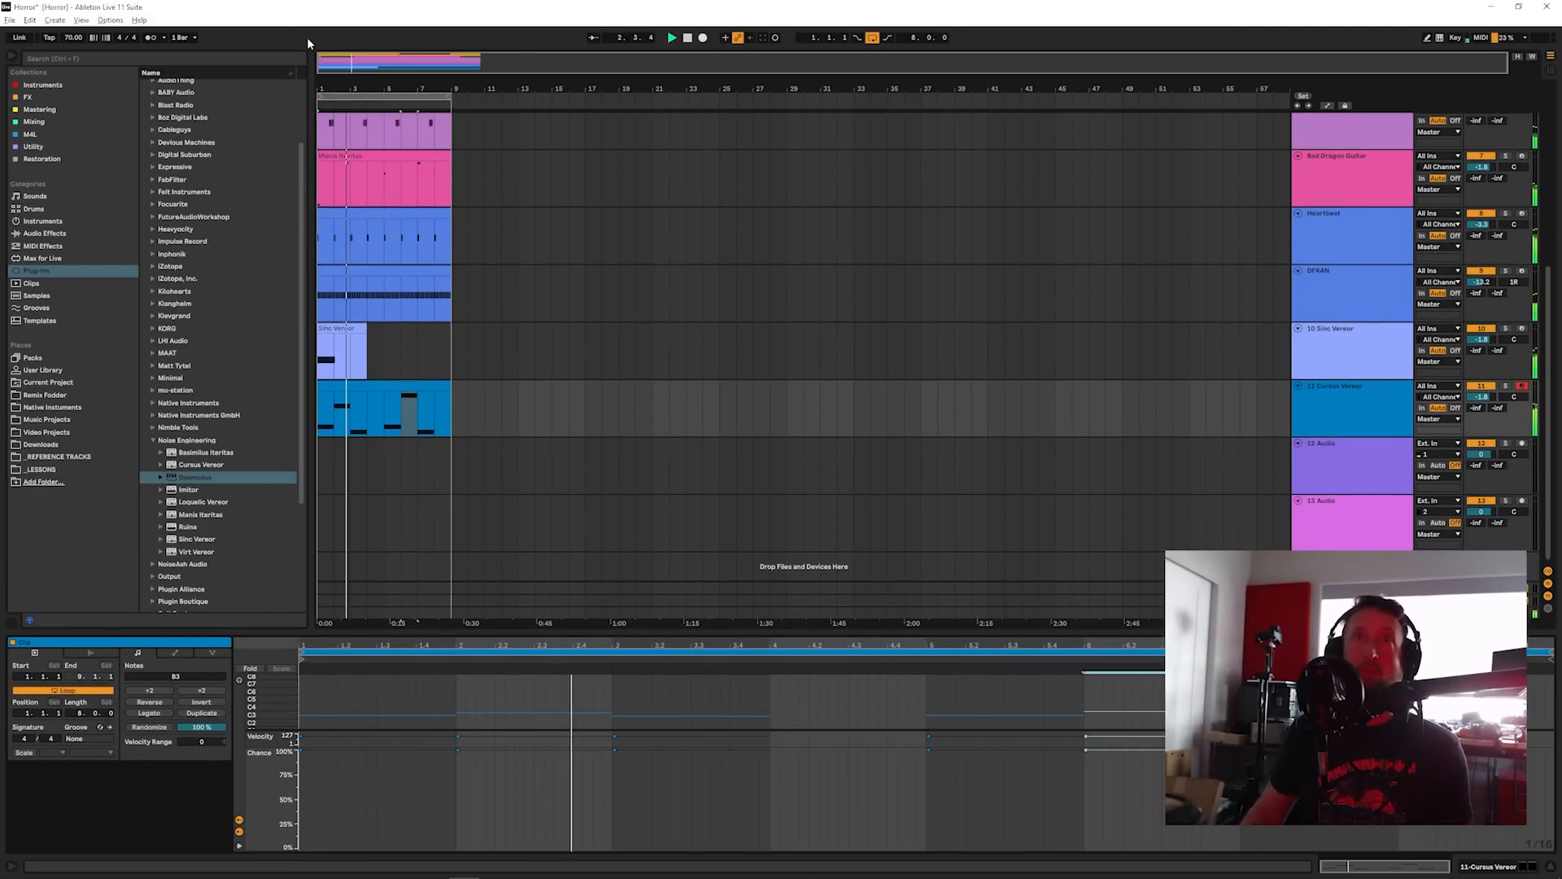
pyautogui.moveTo(350, 88); pyautogui.dragTo(438, 141)
pyautogui.scroll(4, 580, 255)
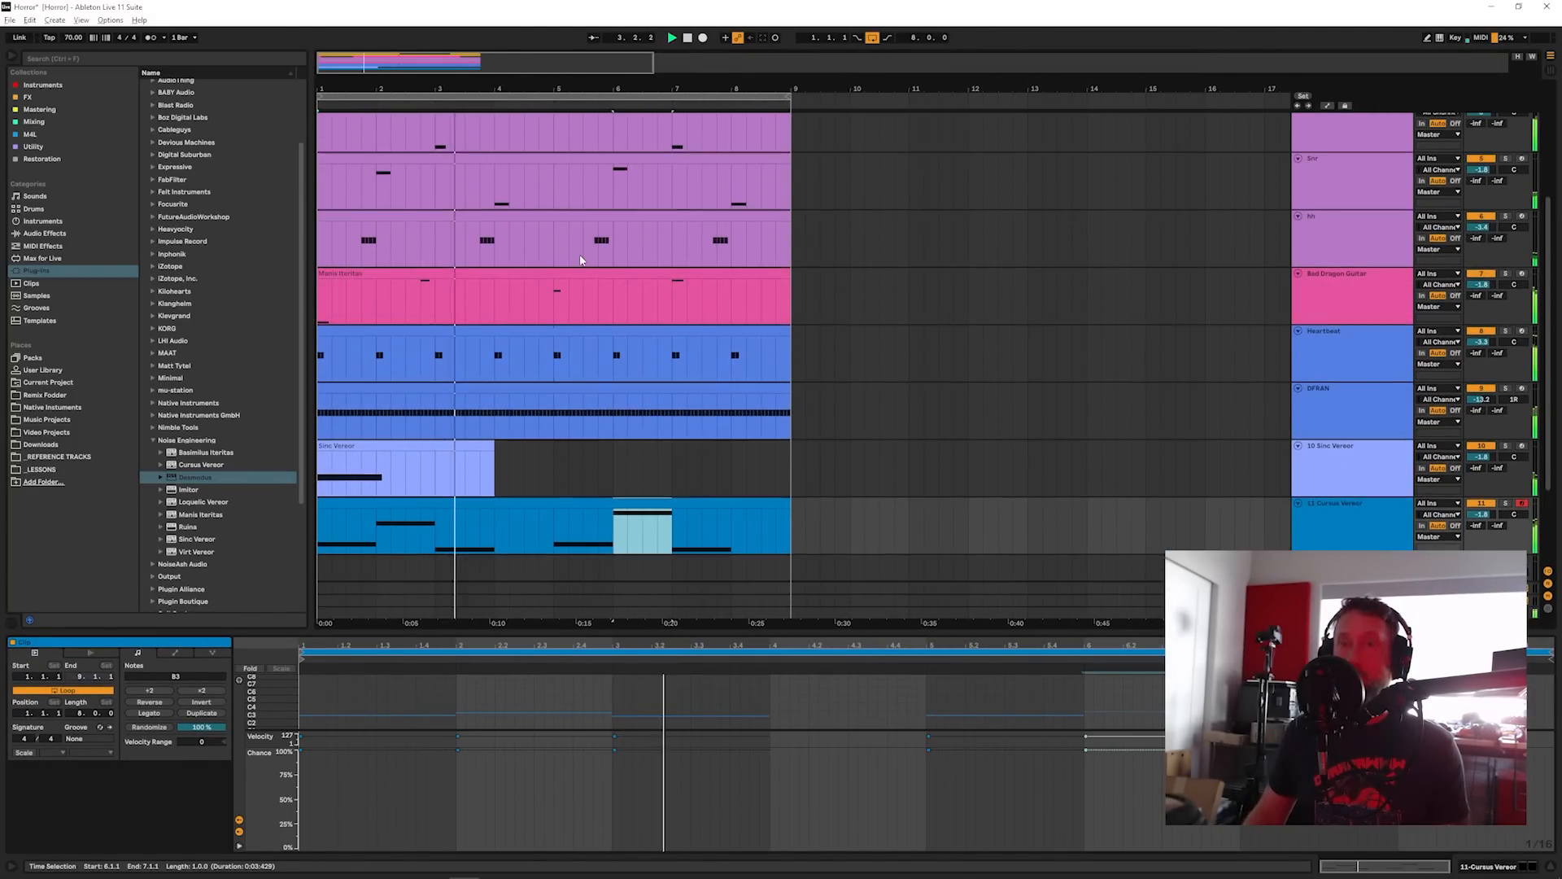
pyautogui.scroll(2, 579, 254)
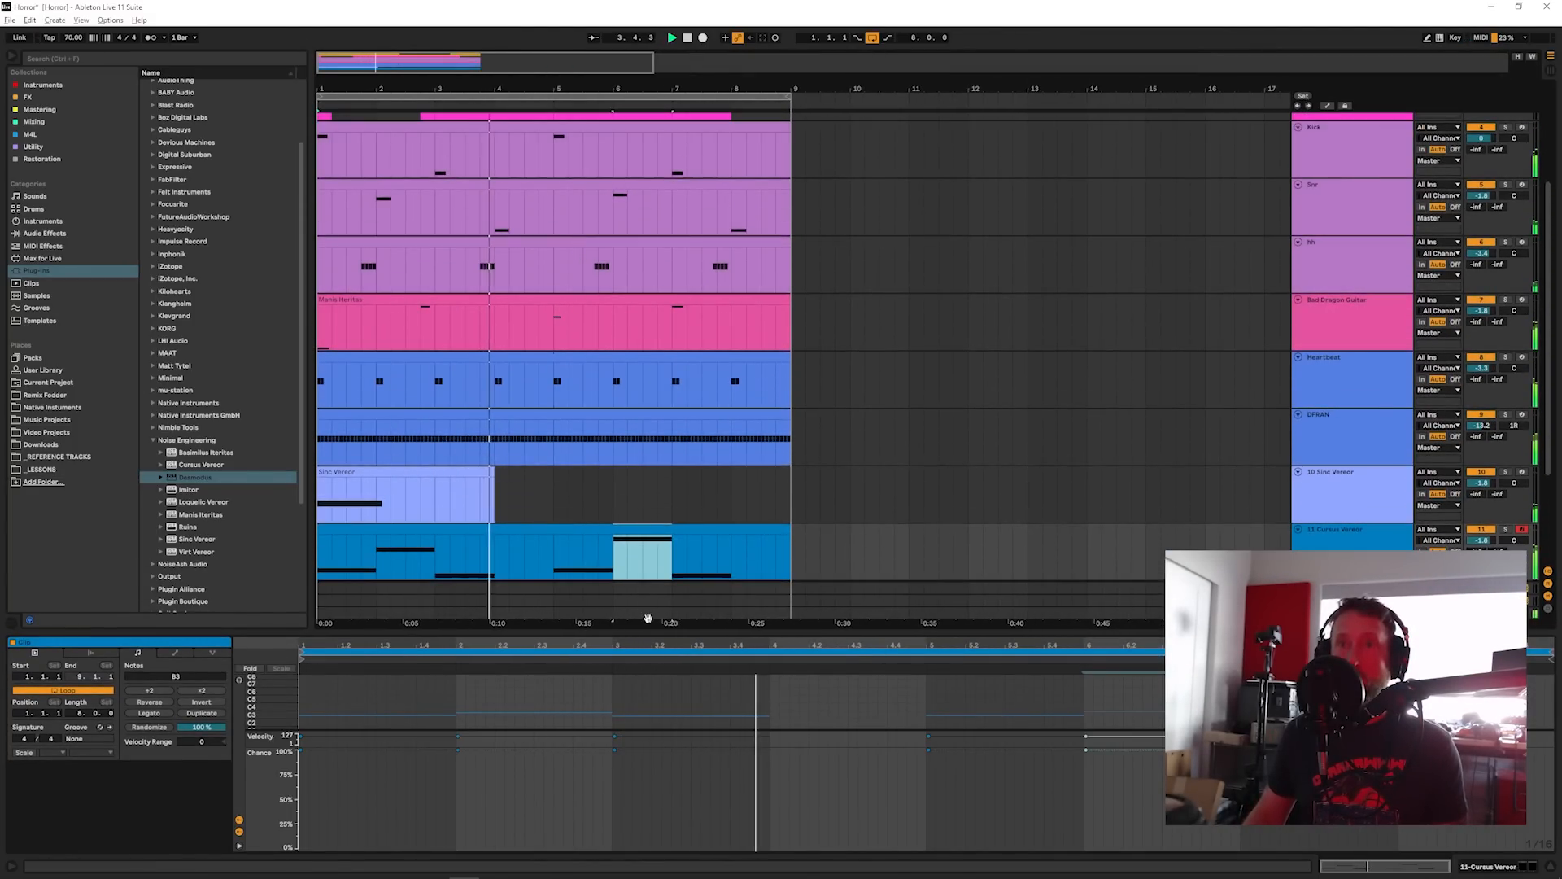
pyautogui.moveTo(651, 632); pyautogui.dragTo(648, 723)
pyautogui.scroll(2, 650, 515)
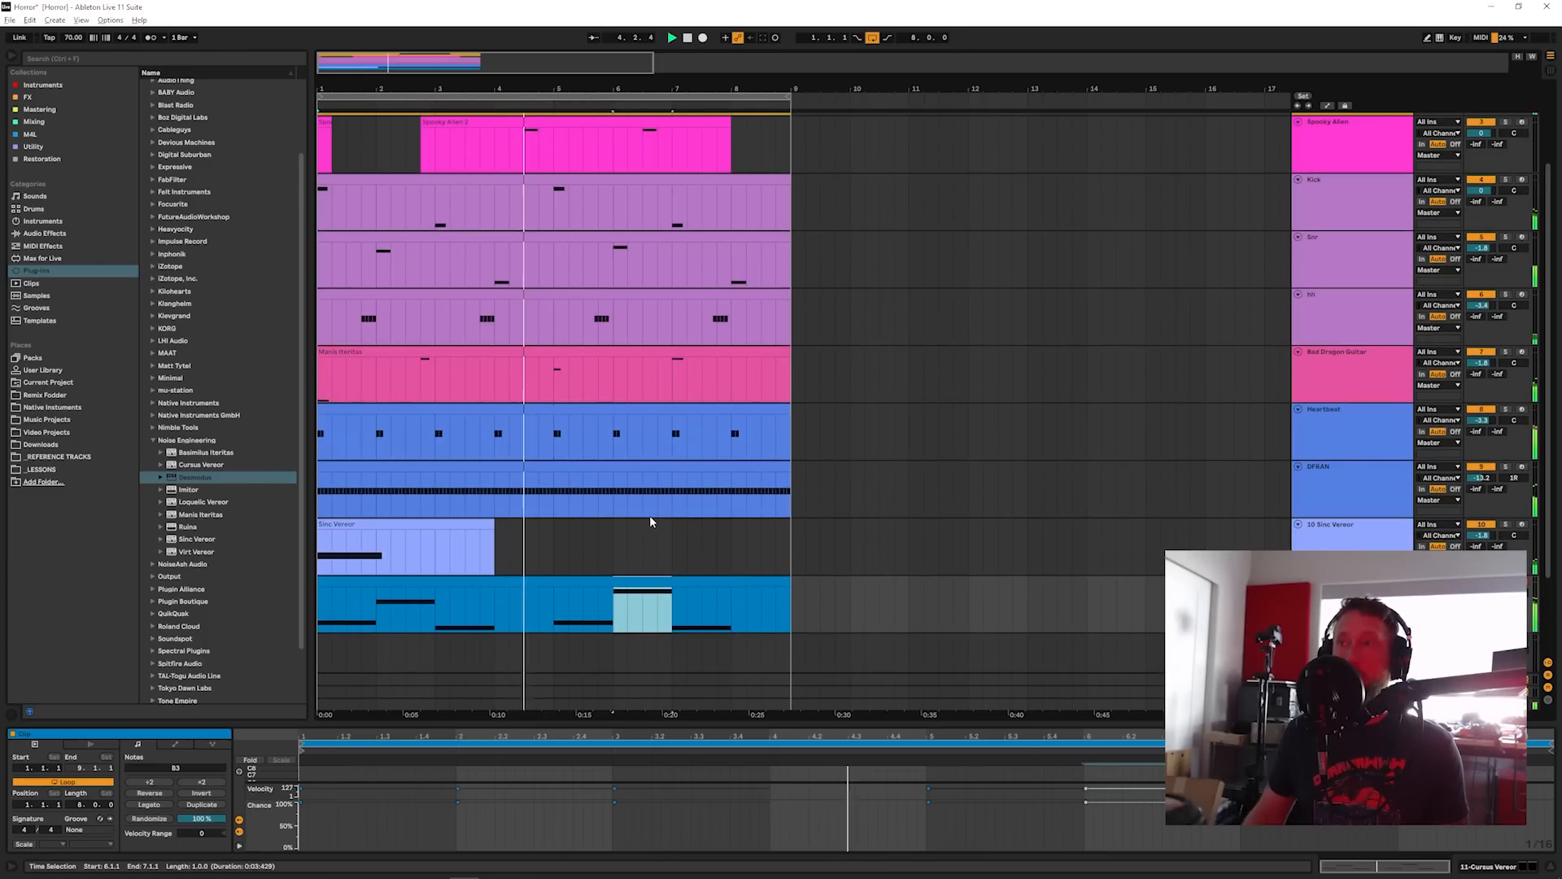
pyautogui.scroll(2, 649, 516)
pyautogui.scroll(-1, 650, 515)
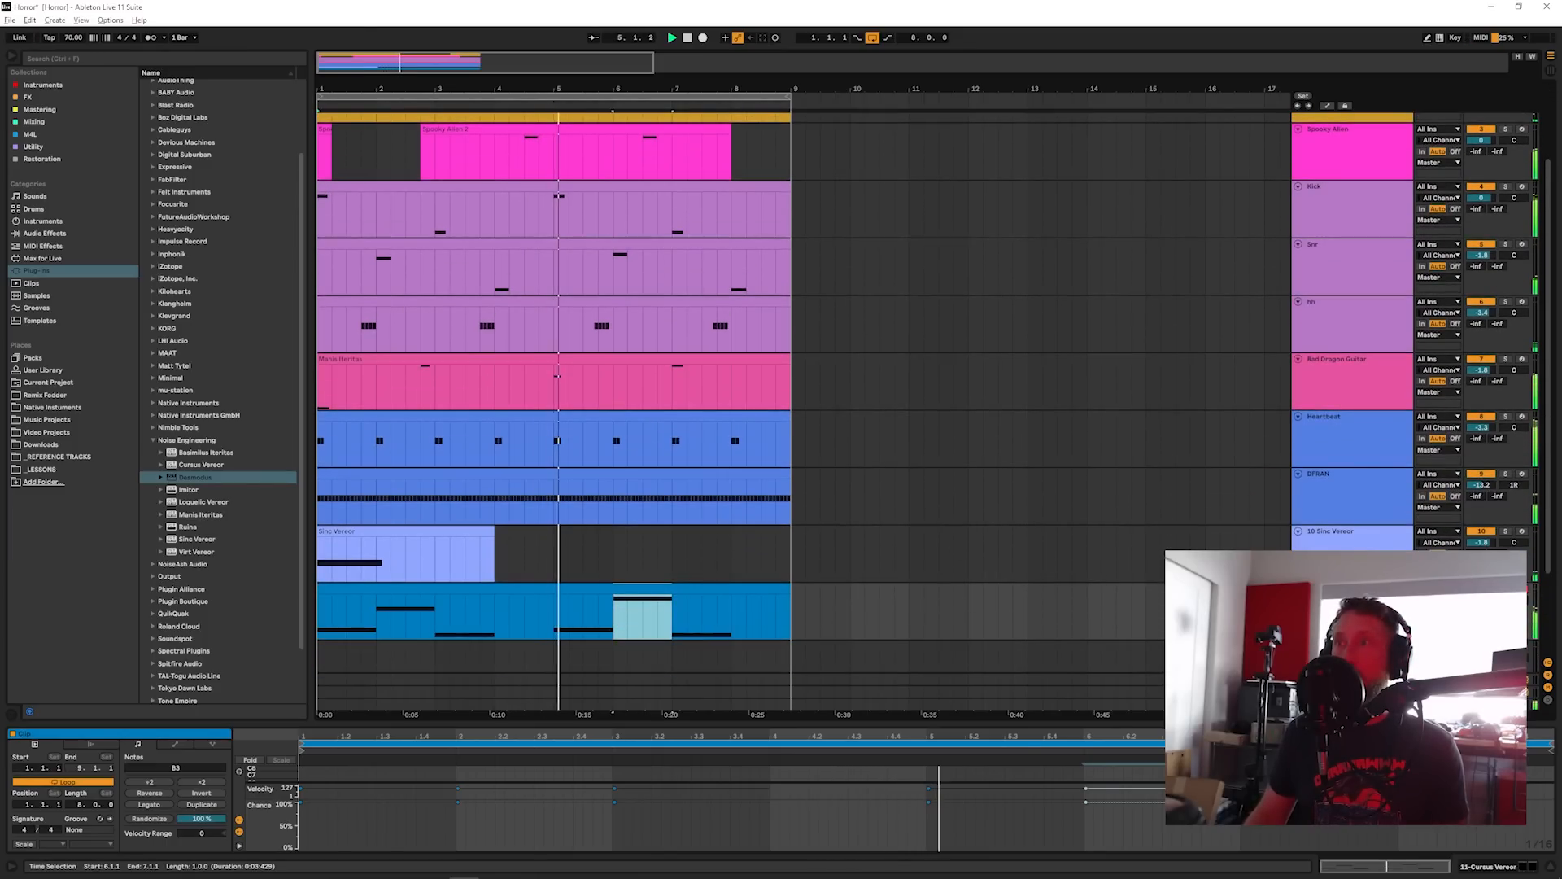
pyautogui.scroll(2, 1323, 441)
# Step: Select all tracks from Doom Drone 01 through Cursus Vereor and increase their height together
pyautogui.click(1339, 157)
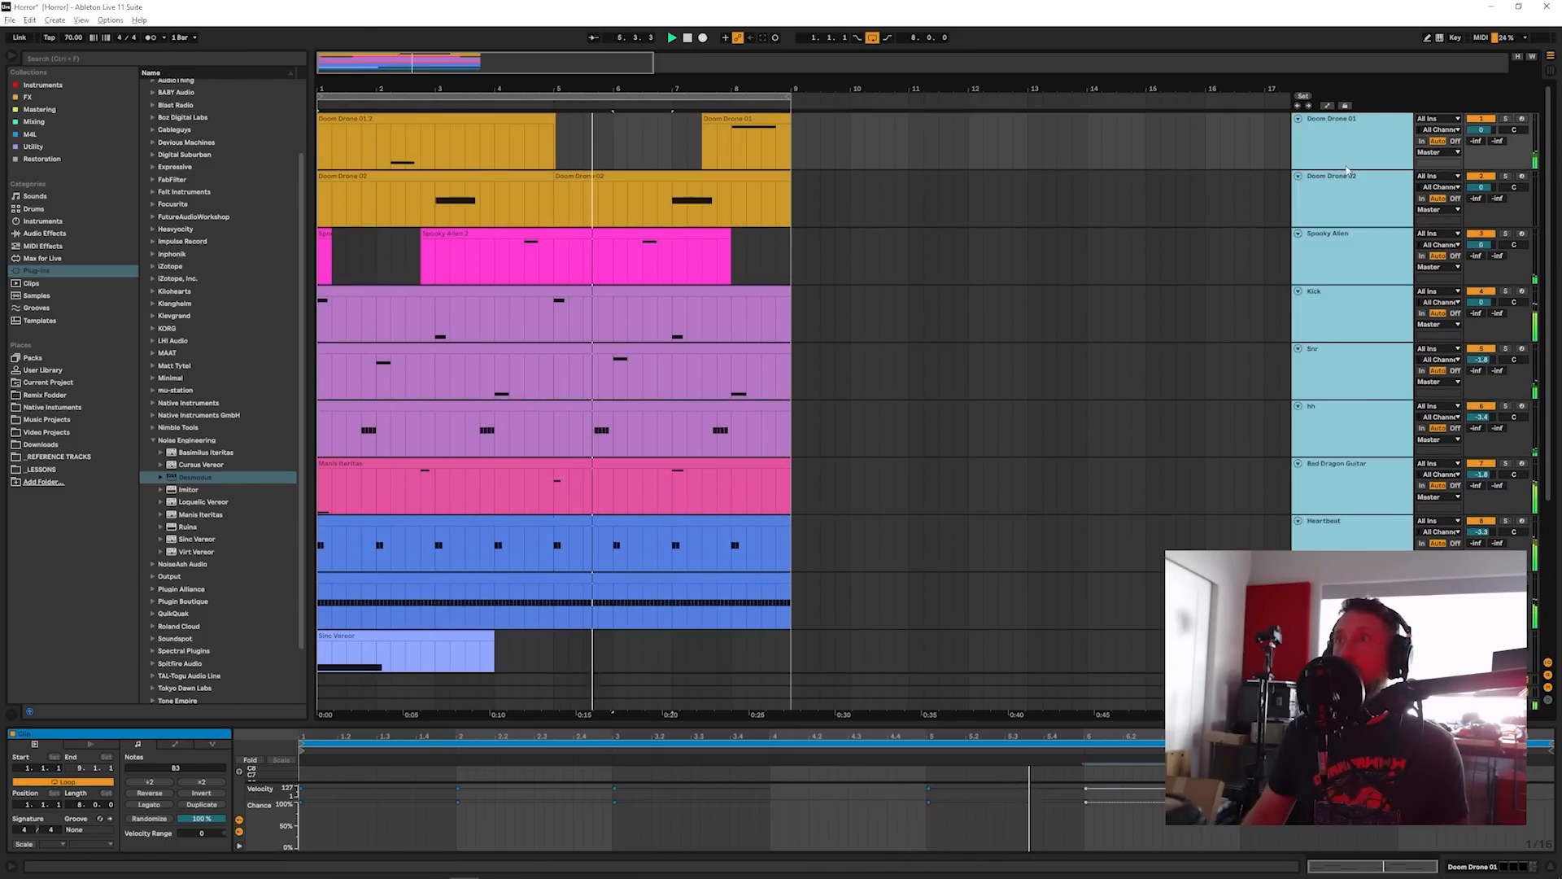
pyautogui.scroll(-2, 1339, 158)
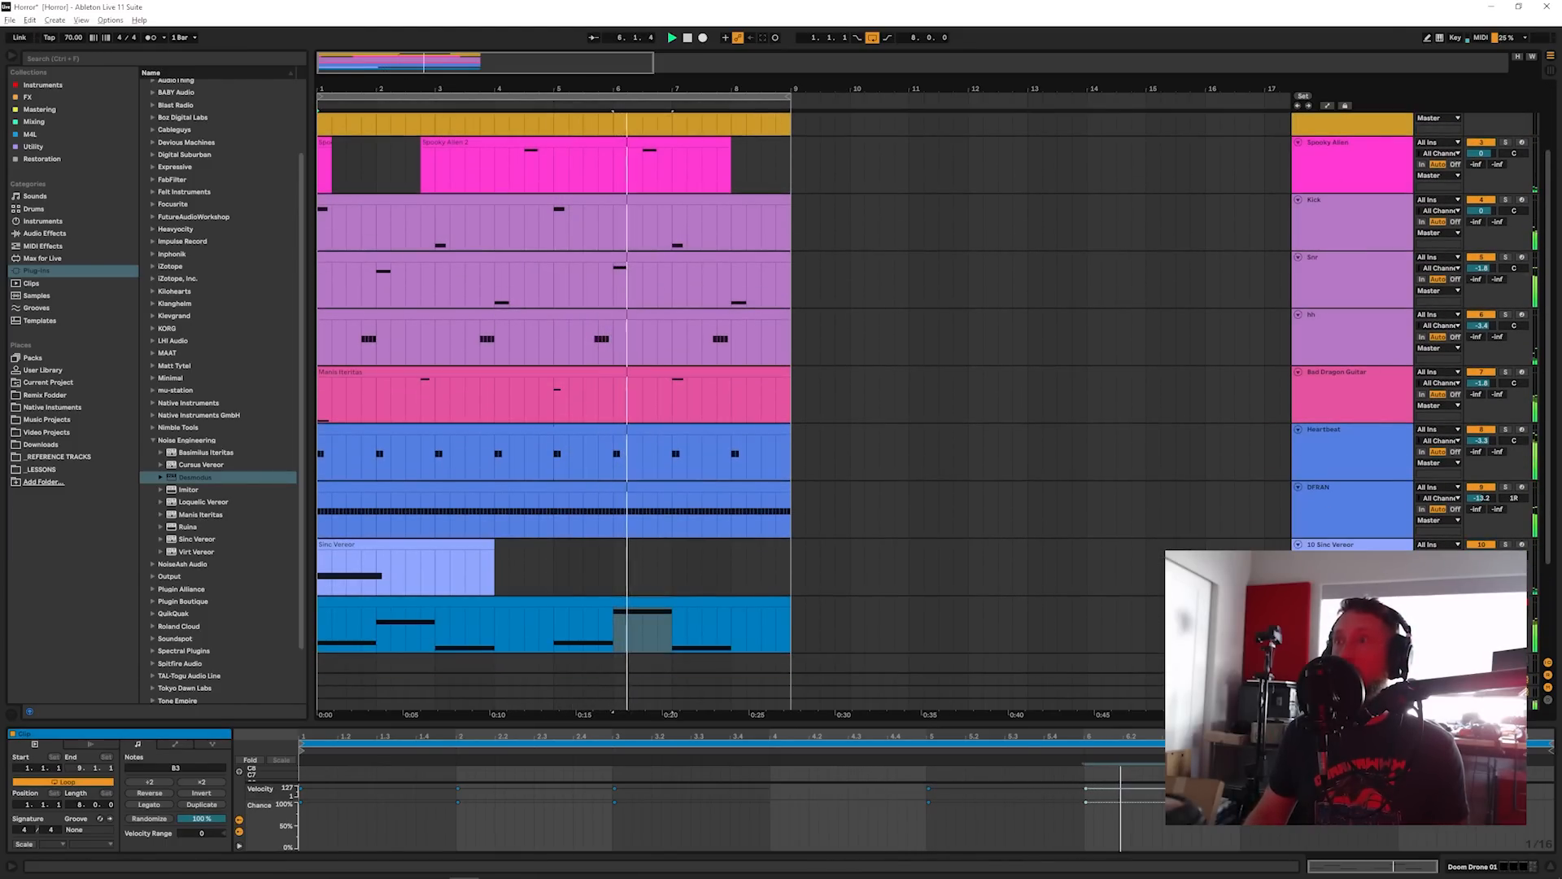
pyautogui.scroll(-1, 1339, 570)
pyautogui.keyDown('shift'); pyautogui.click(1338, 566); pyautogui.keyUp('shift')
pyautogui.moveTo(1335, 614); pyautogui.dragTo(1335, 648)
pyautogui.scroll(8, 1053, 467)
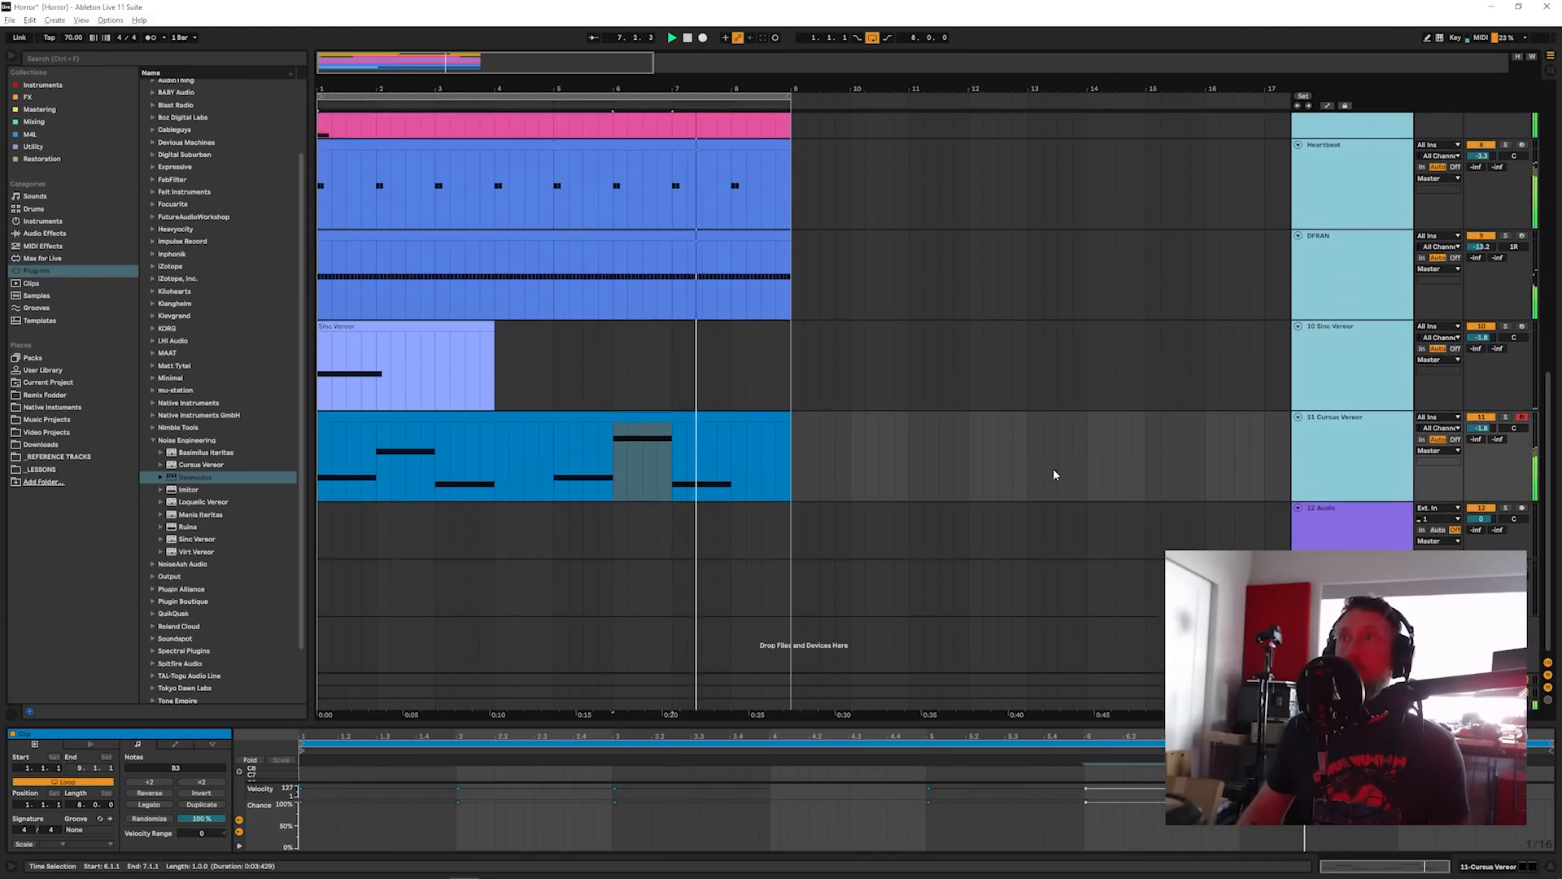
# Step: Raise Ruina's Blend to maximum on the Bad Dragon Guitar track, audition it and close the plugin windows
pyautogui.click(1350, 303)
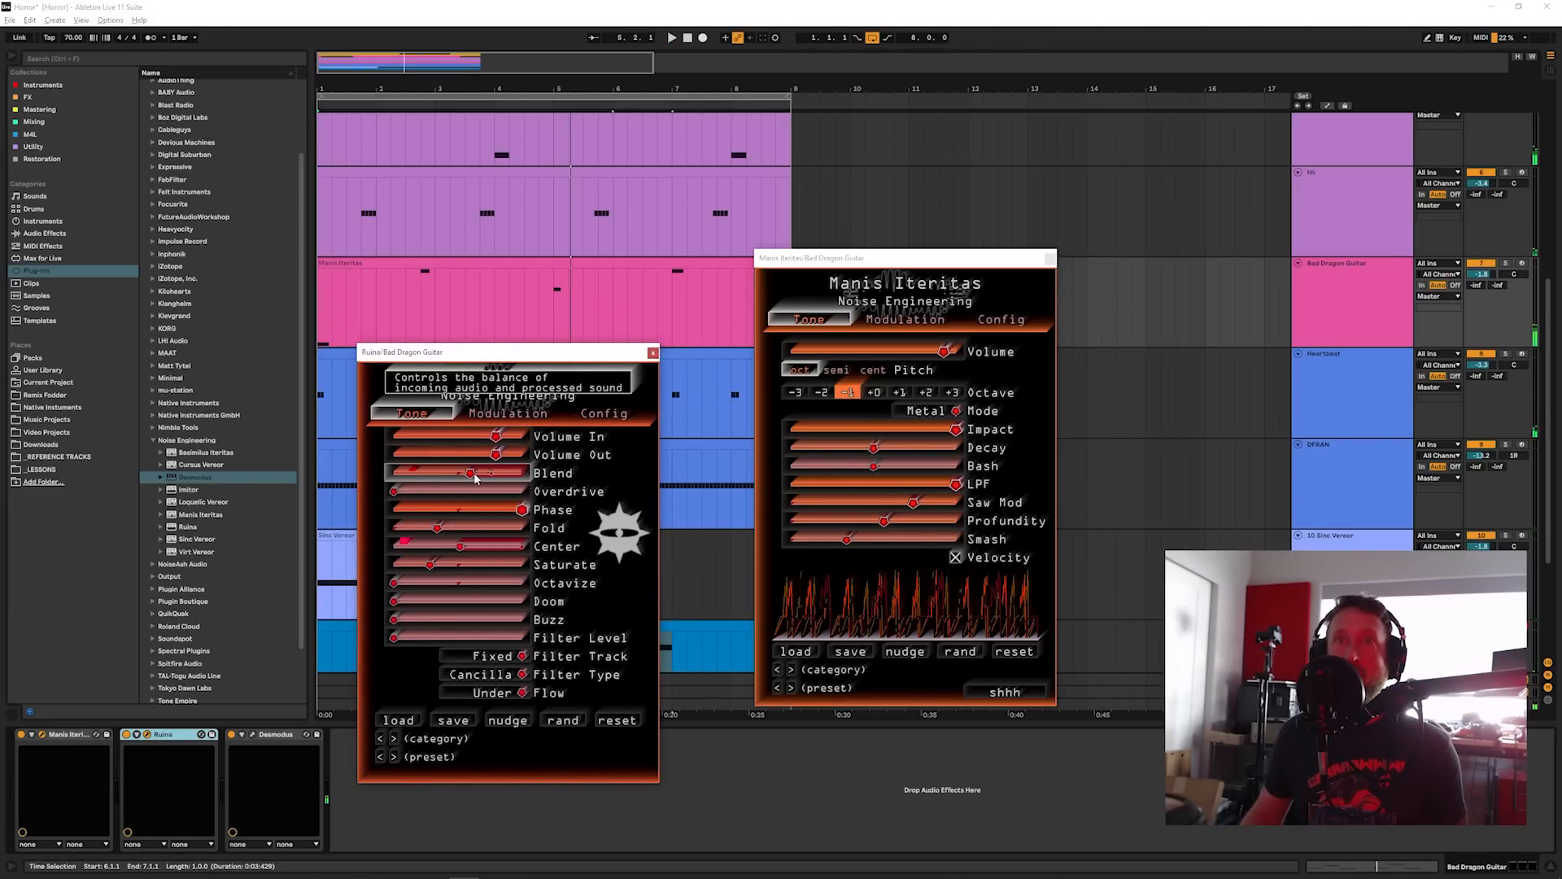
pyautogui.moveTo(475, 479); pyautogui.dragTo(855, 492)
pyautogui.press('space')
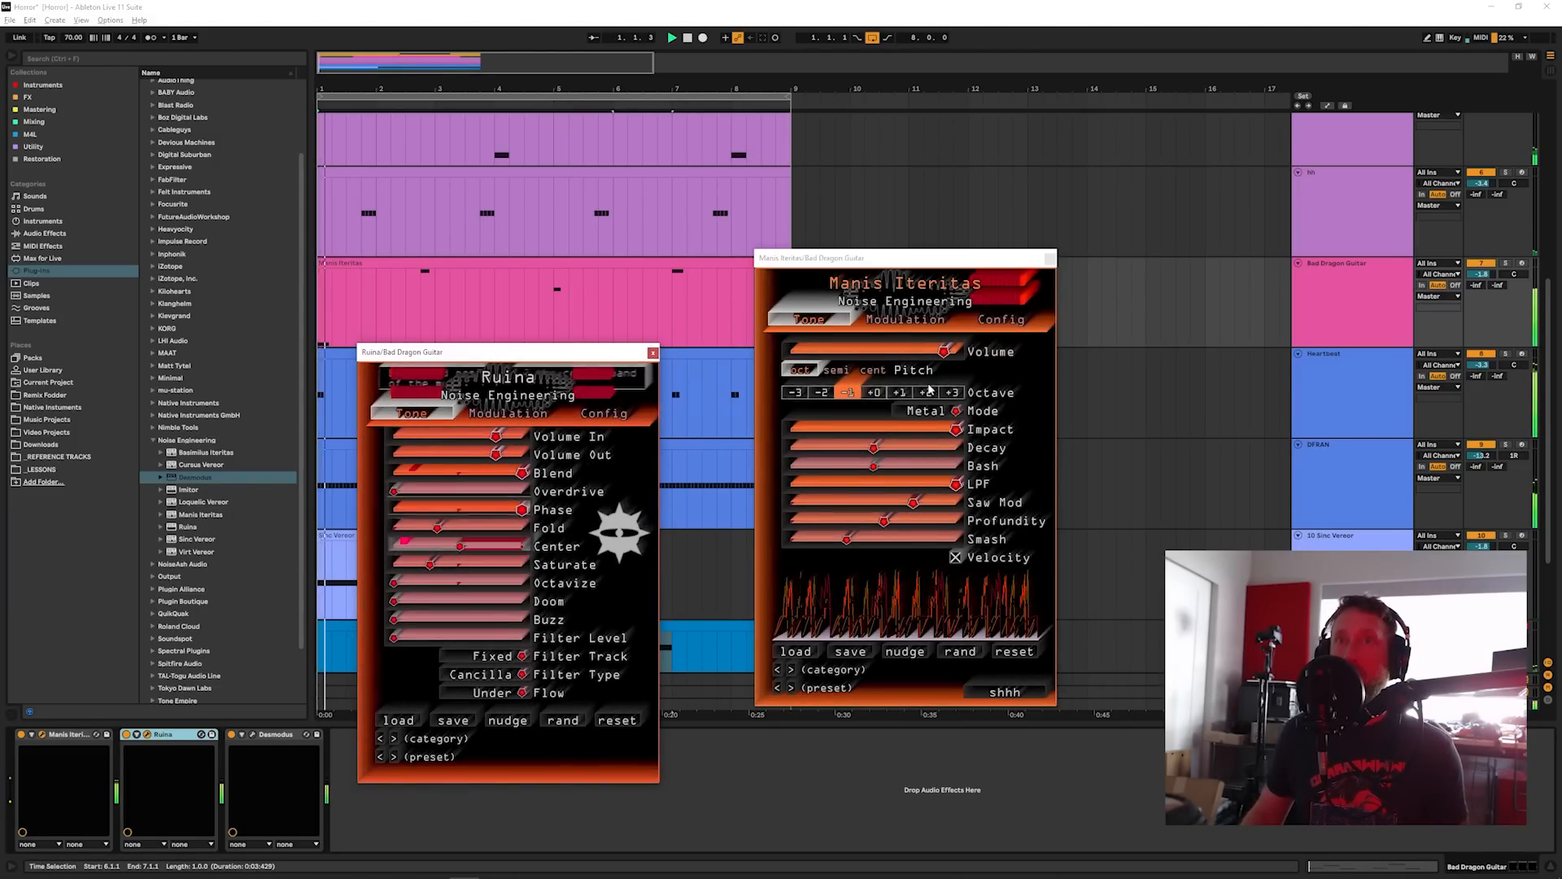
pyautogui.click(652, 353)
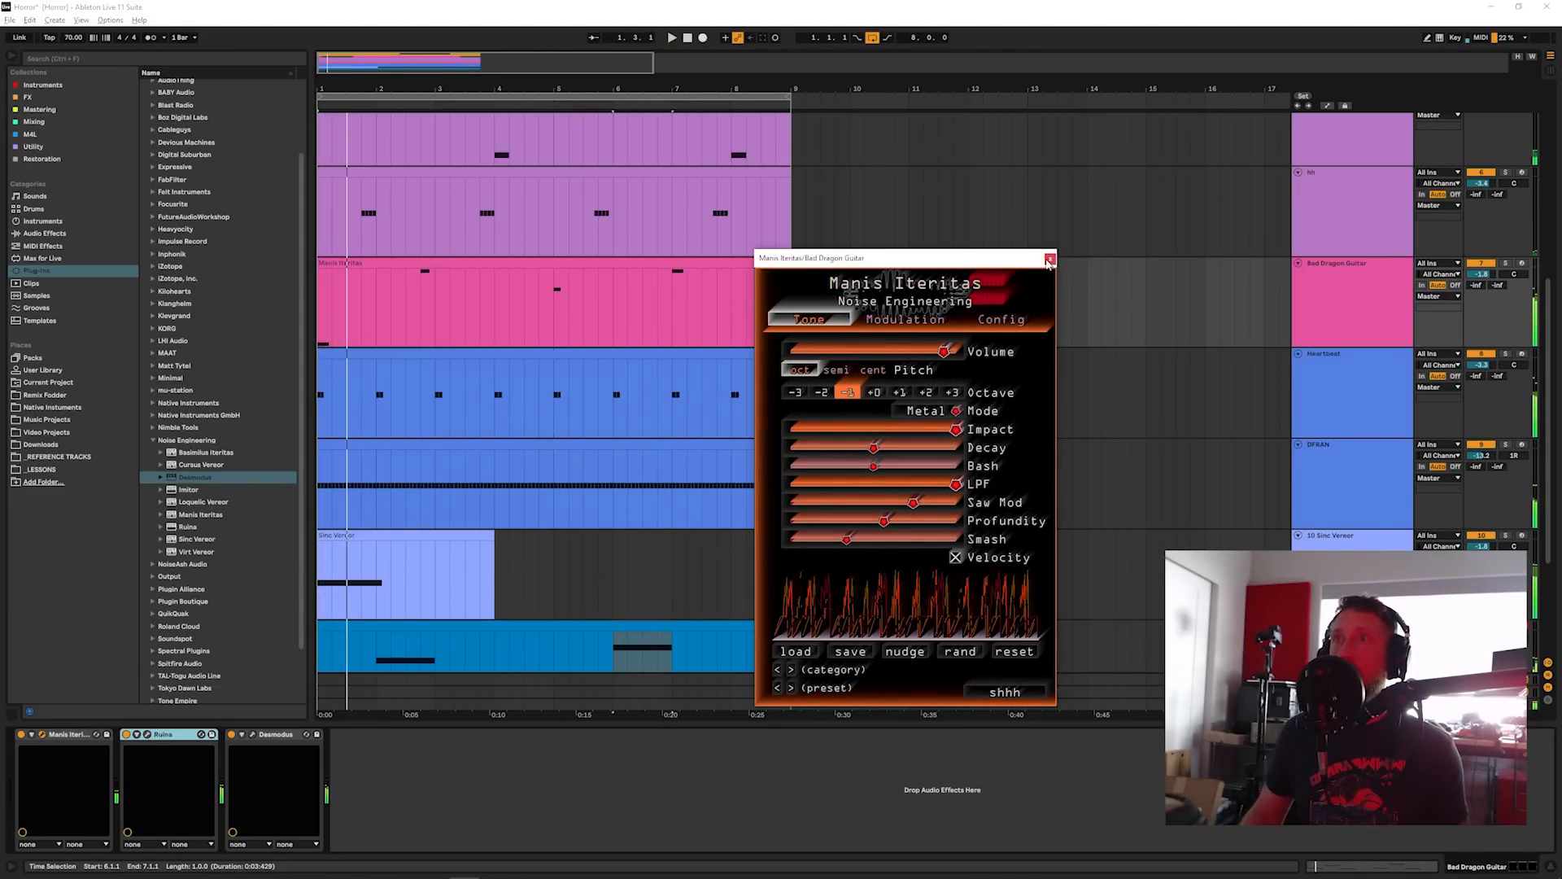
pyautogui.click(1049, 259)
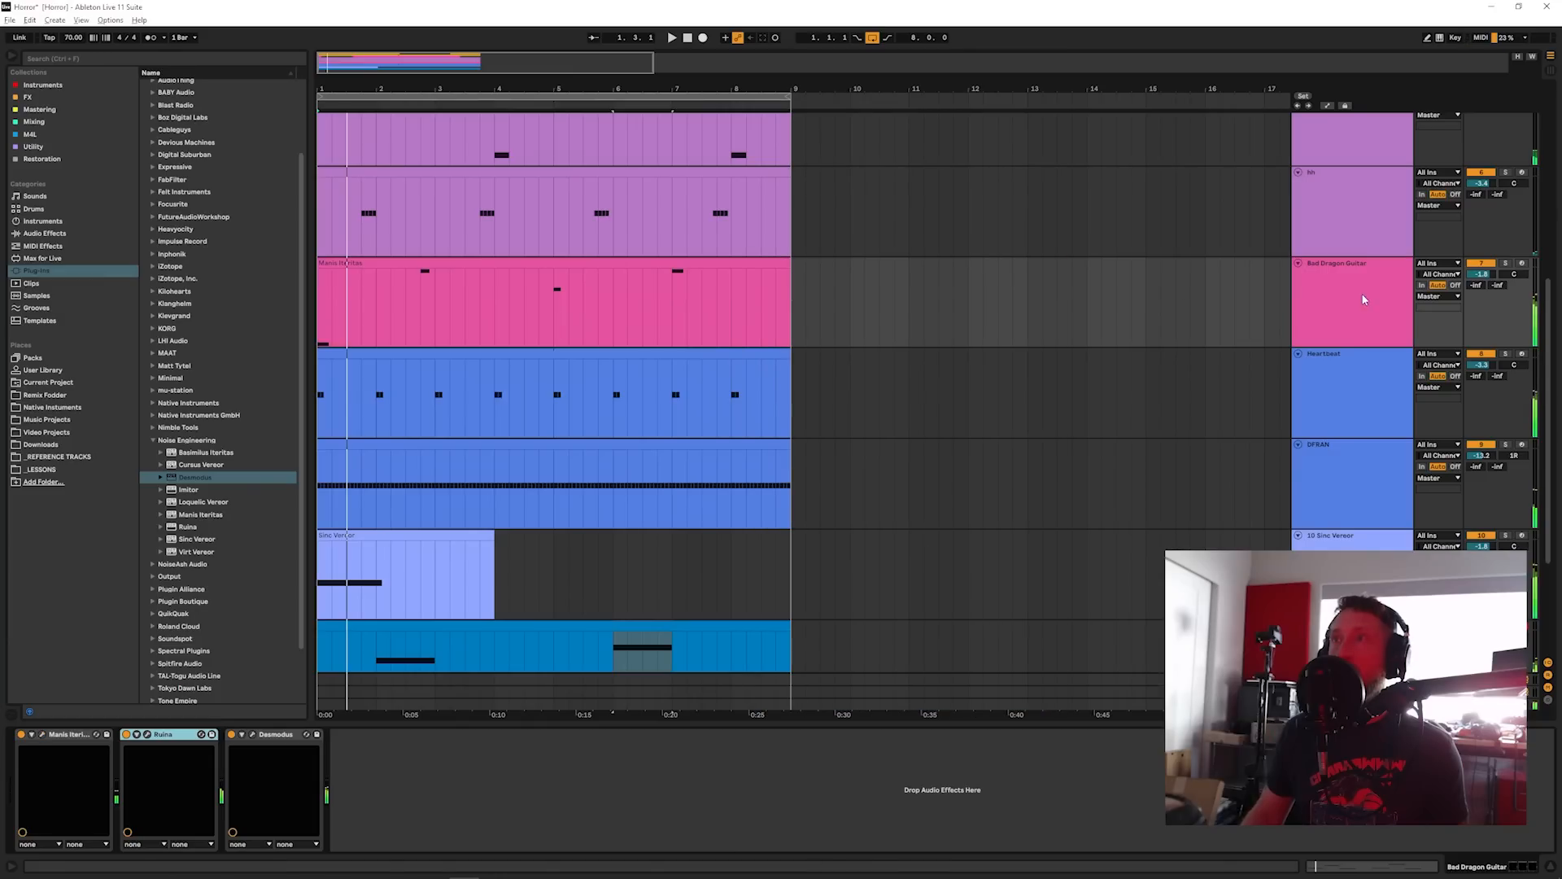
# Step: Expand the Reverb & Resonance group of the audio effects in the browser
pyautogui.click(45, 234)
pyautogui.click(149, 208)
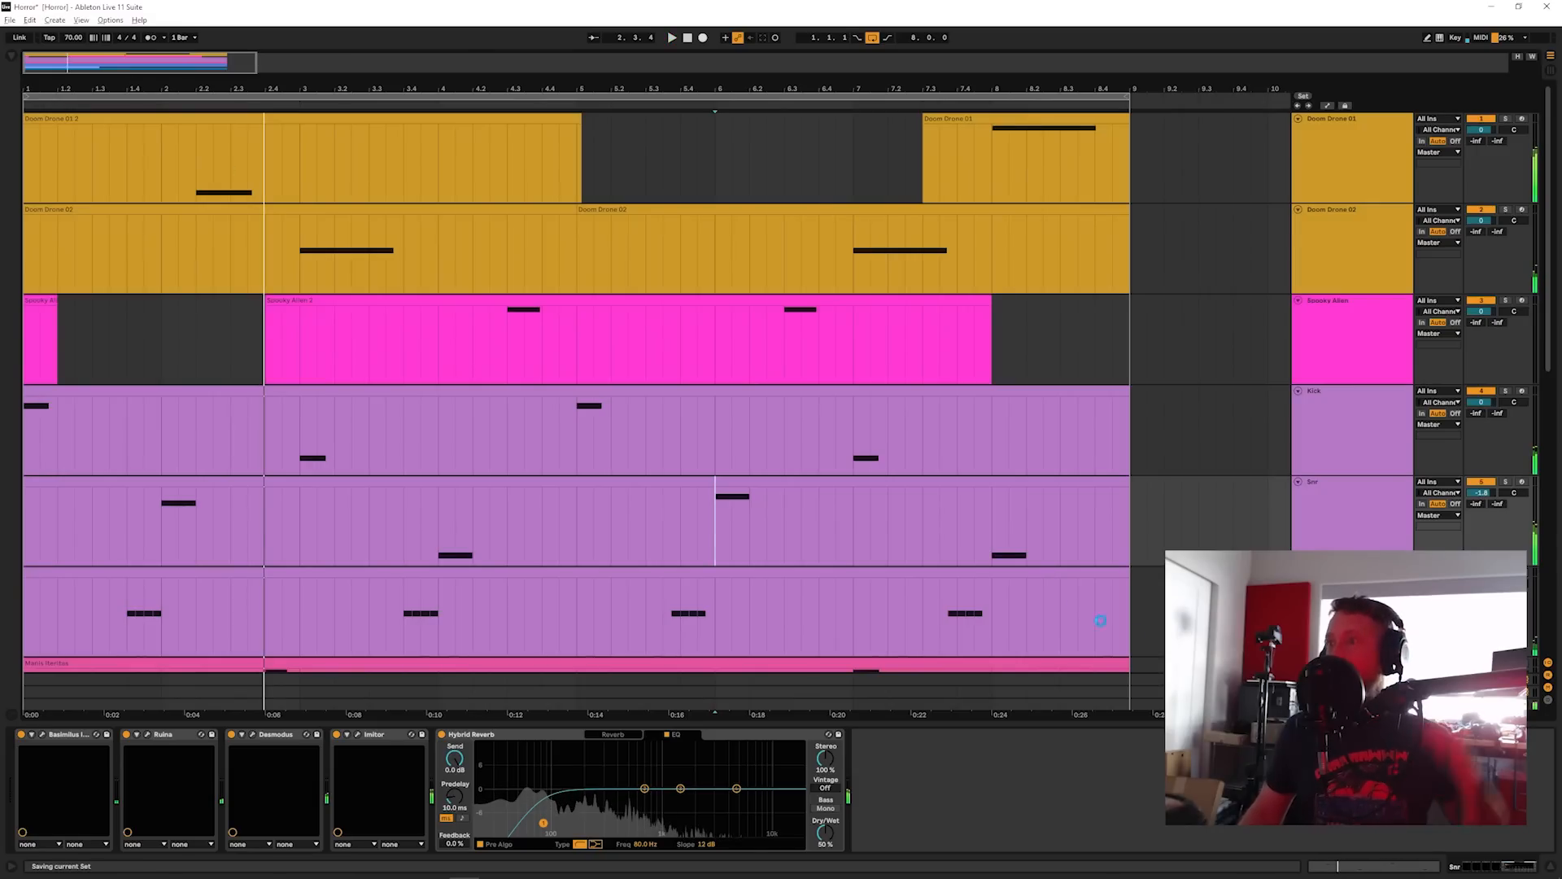
# Step: Load Ozone 10 from the Mastering collection onto the Master track ahead of Utility and Limiter
pyautogui.click(1351, 704)
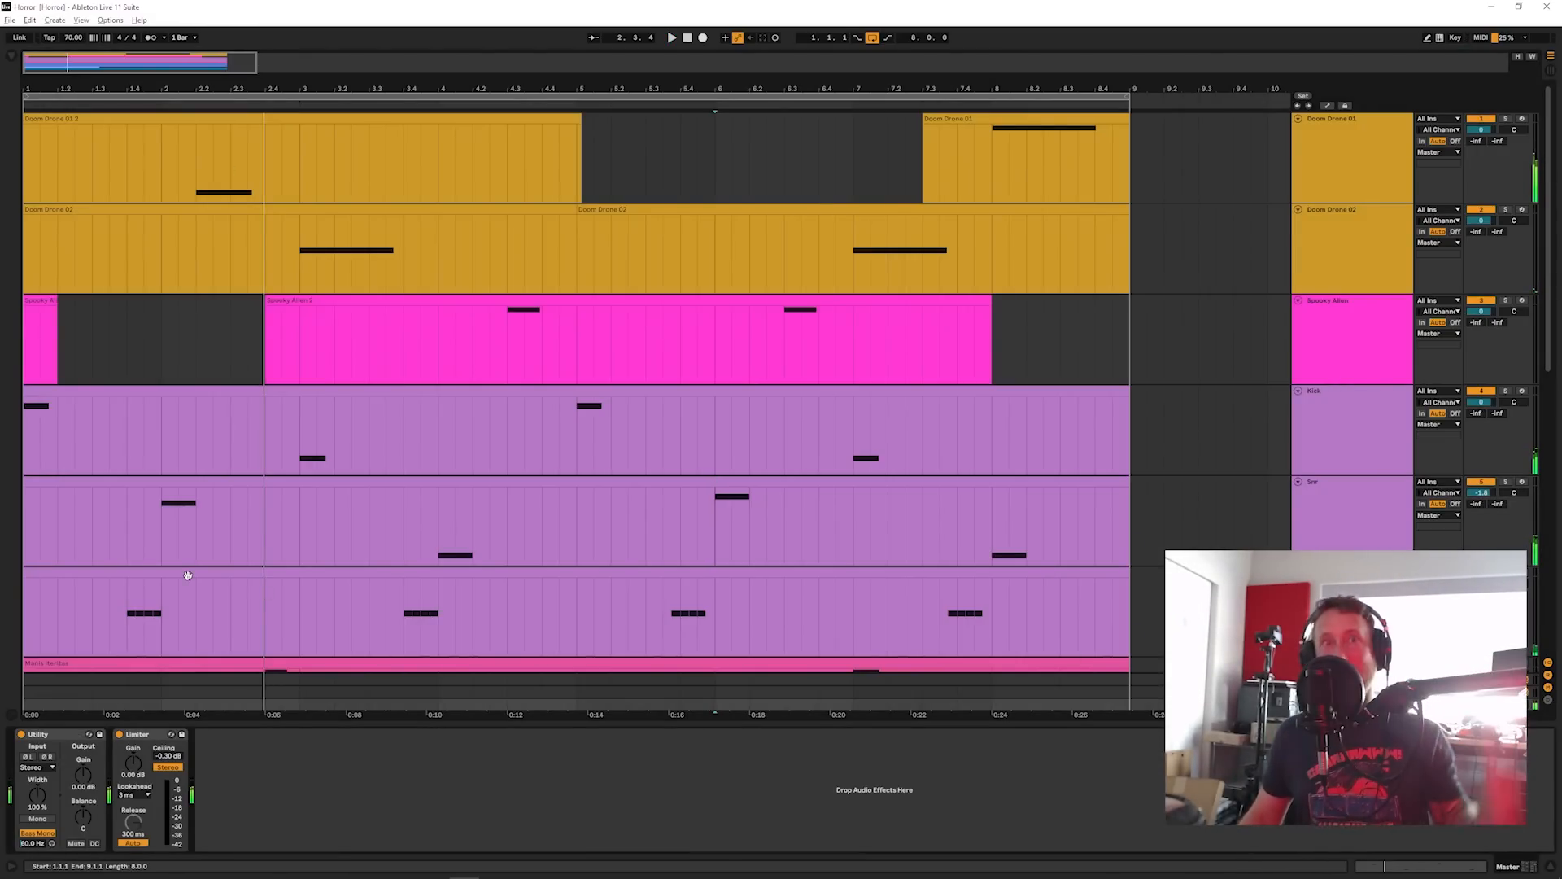
pyautogui.click(9, 57)
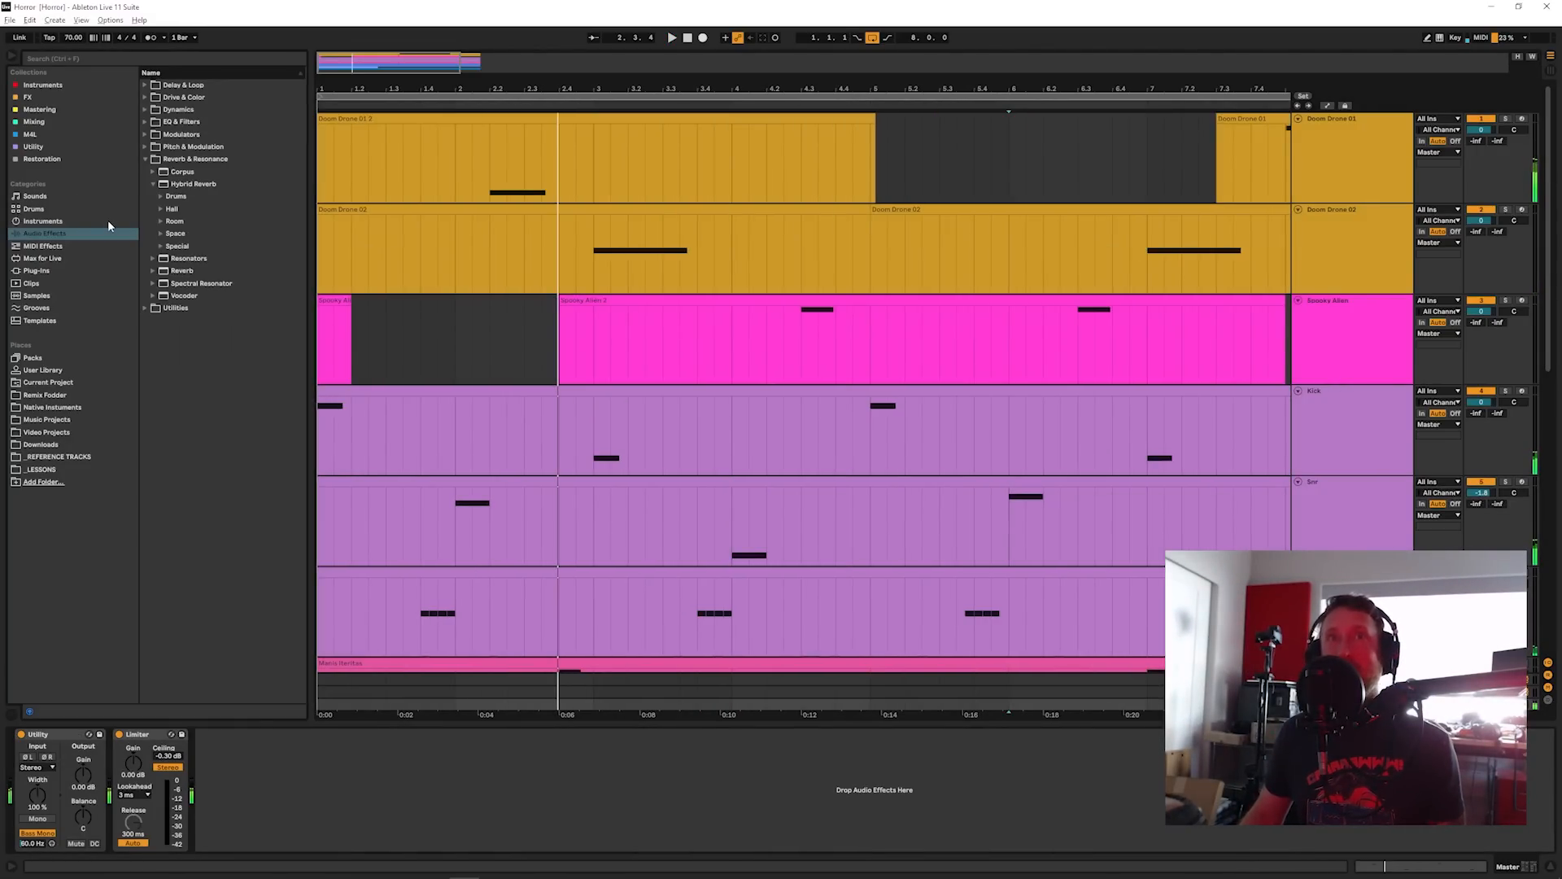
pyautogui.click(49, 271)
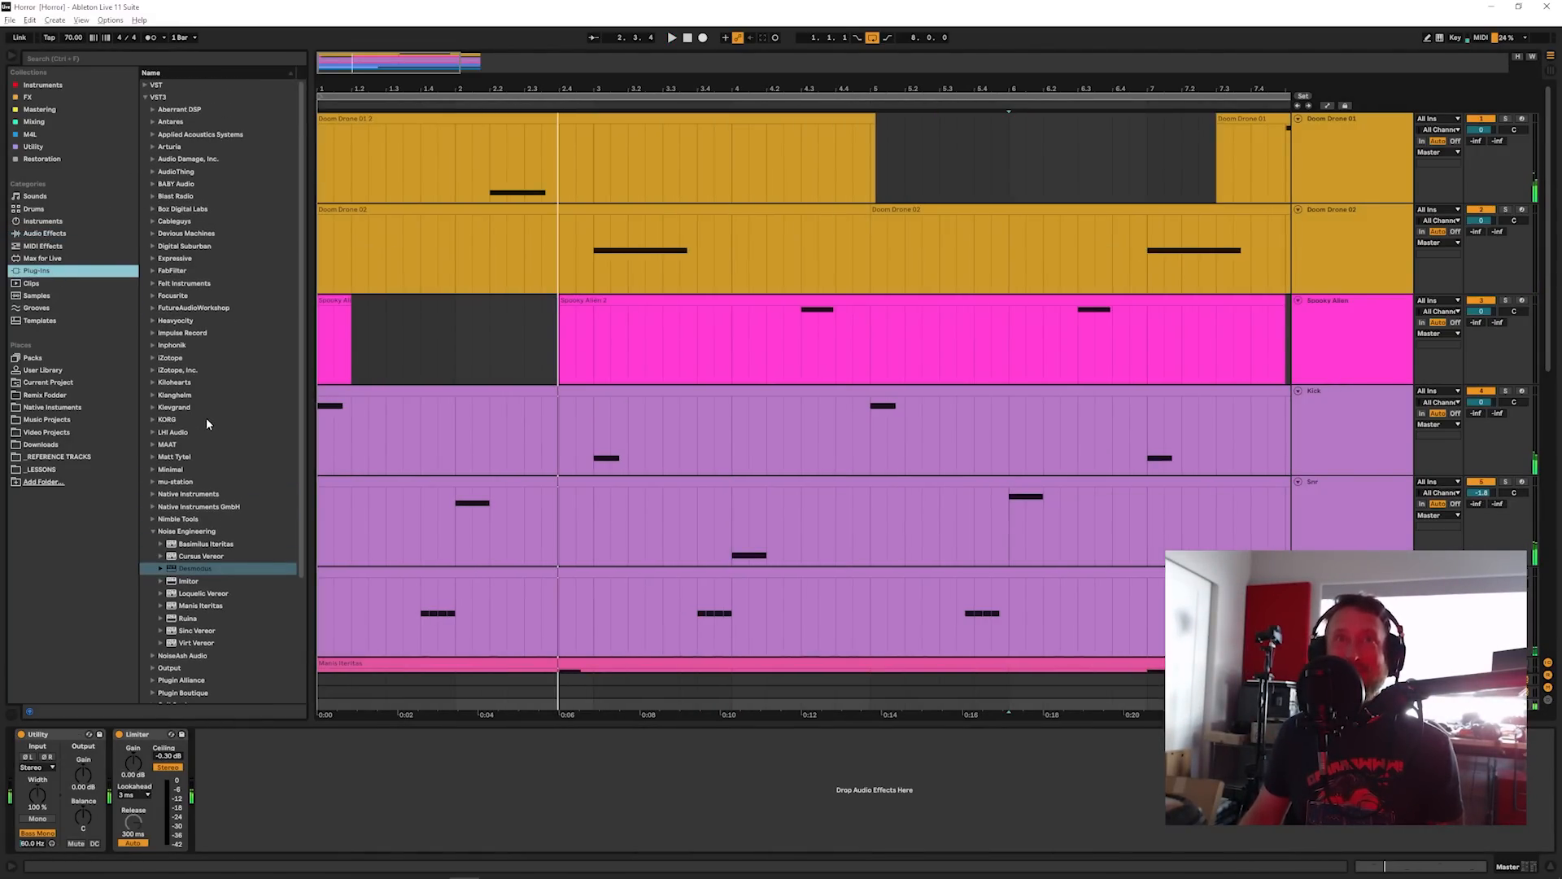
pyautogui.click(62, 109)
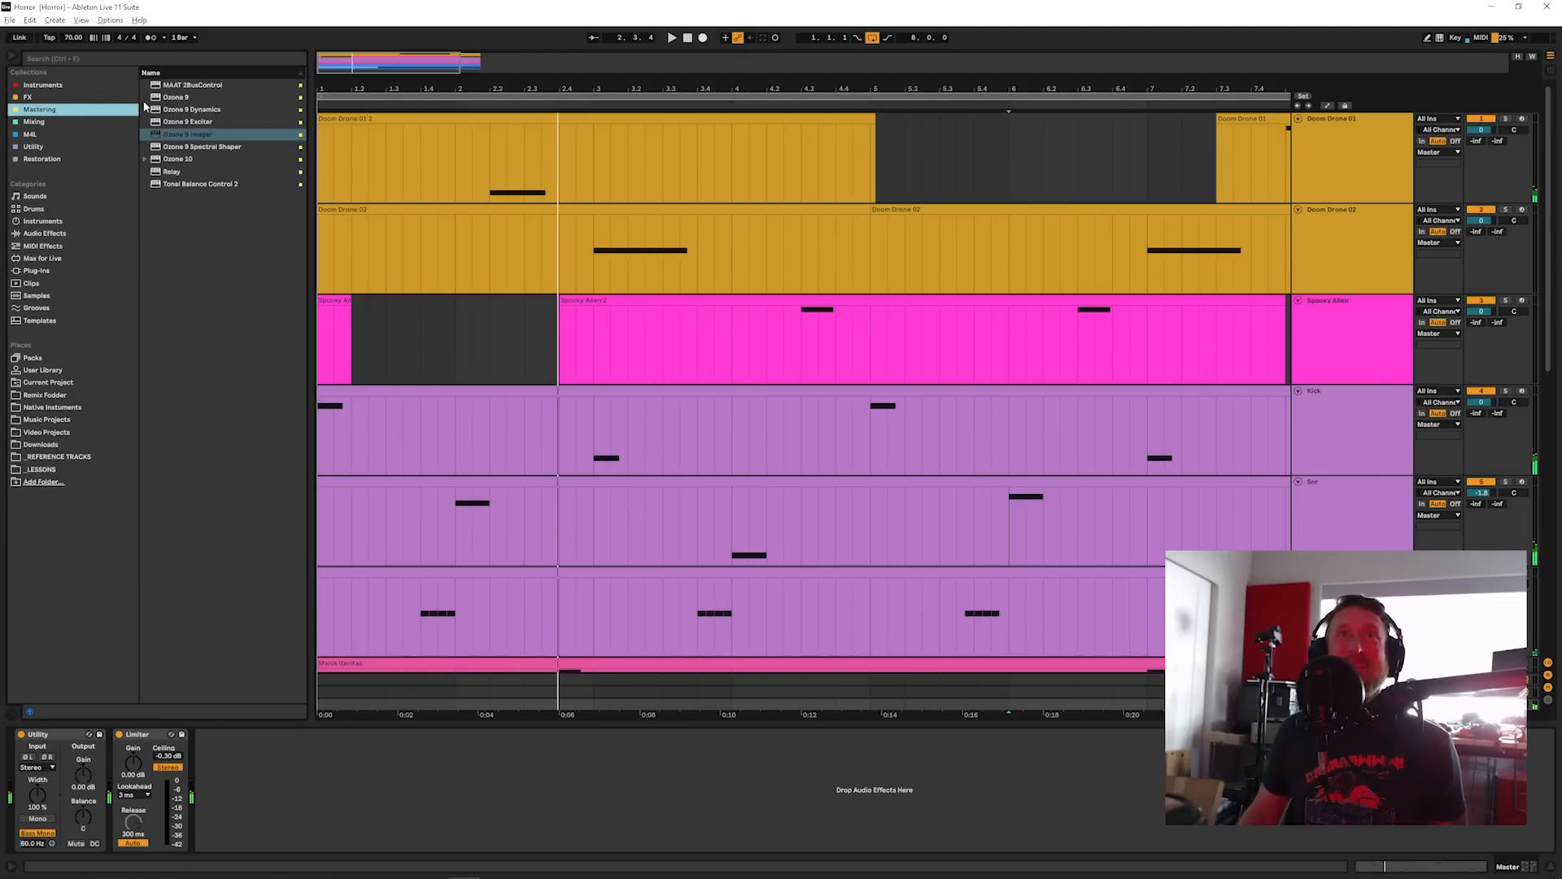
pyautogui.click(186, 158)
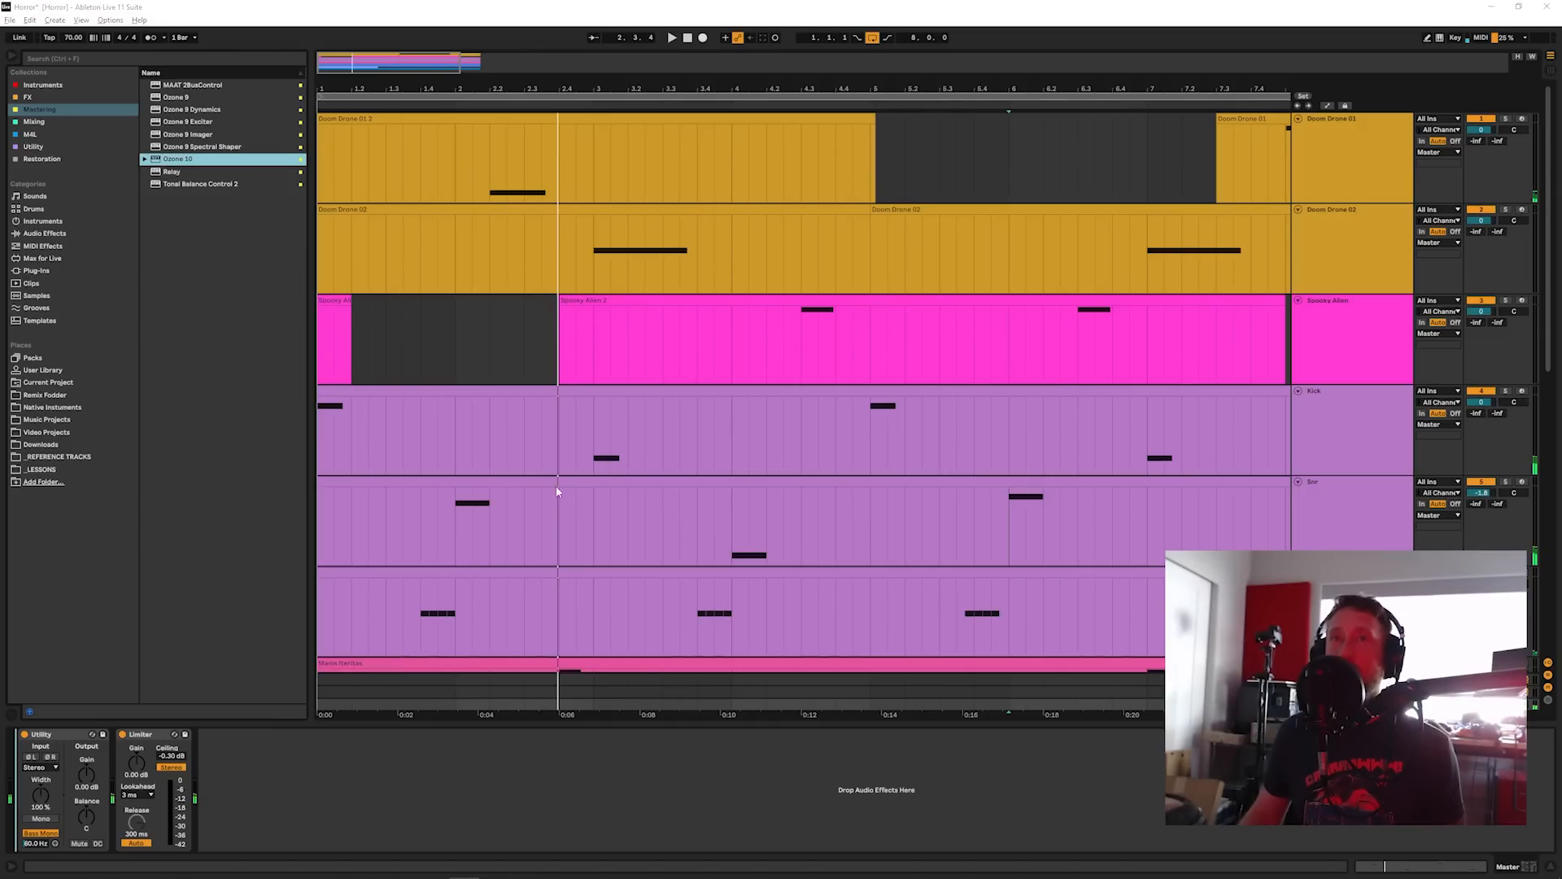
pyautogui.press('Return')
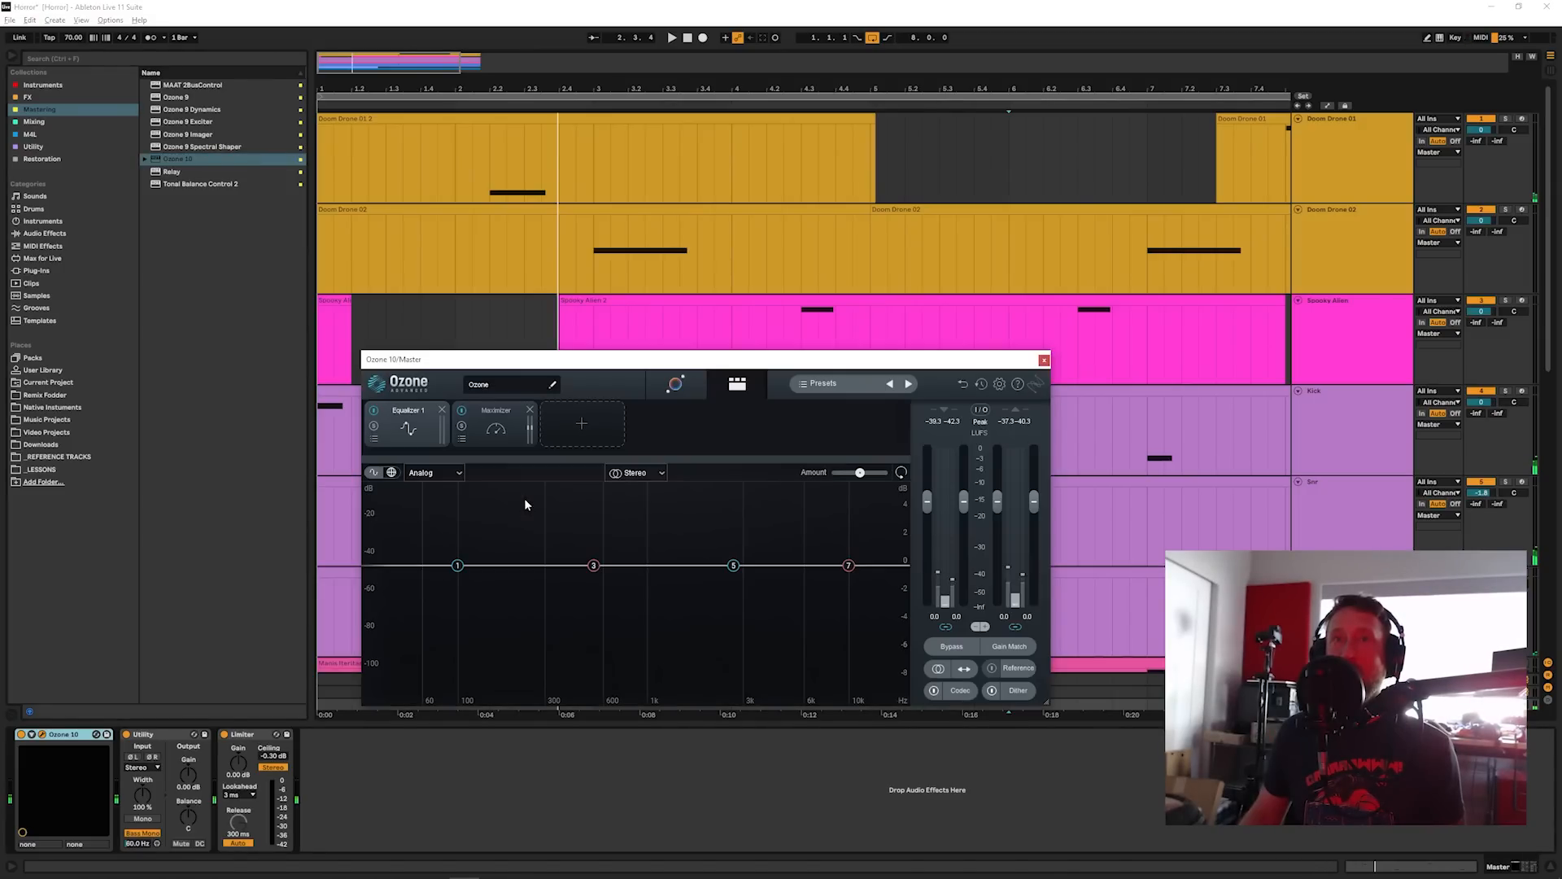
# Step: Run Ozone 10's mastering assistant during playback to analyze the mix and build a mastering chain
pyautogui.click(928, 525)
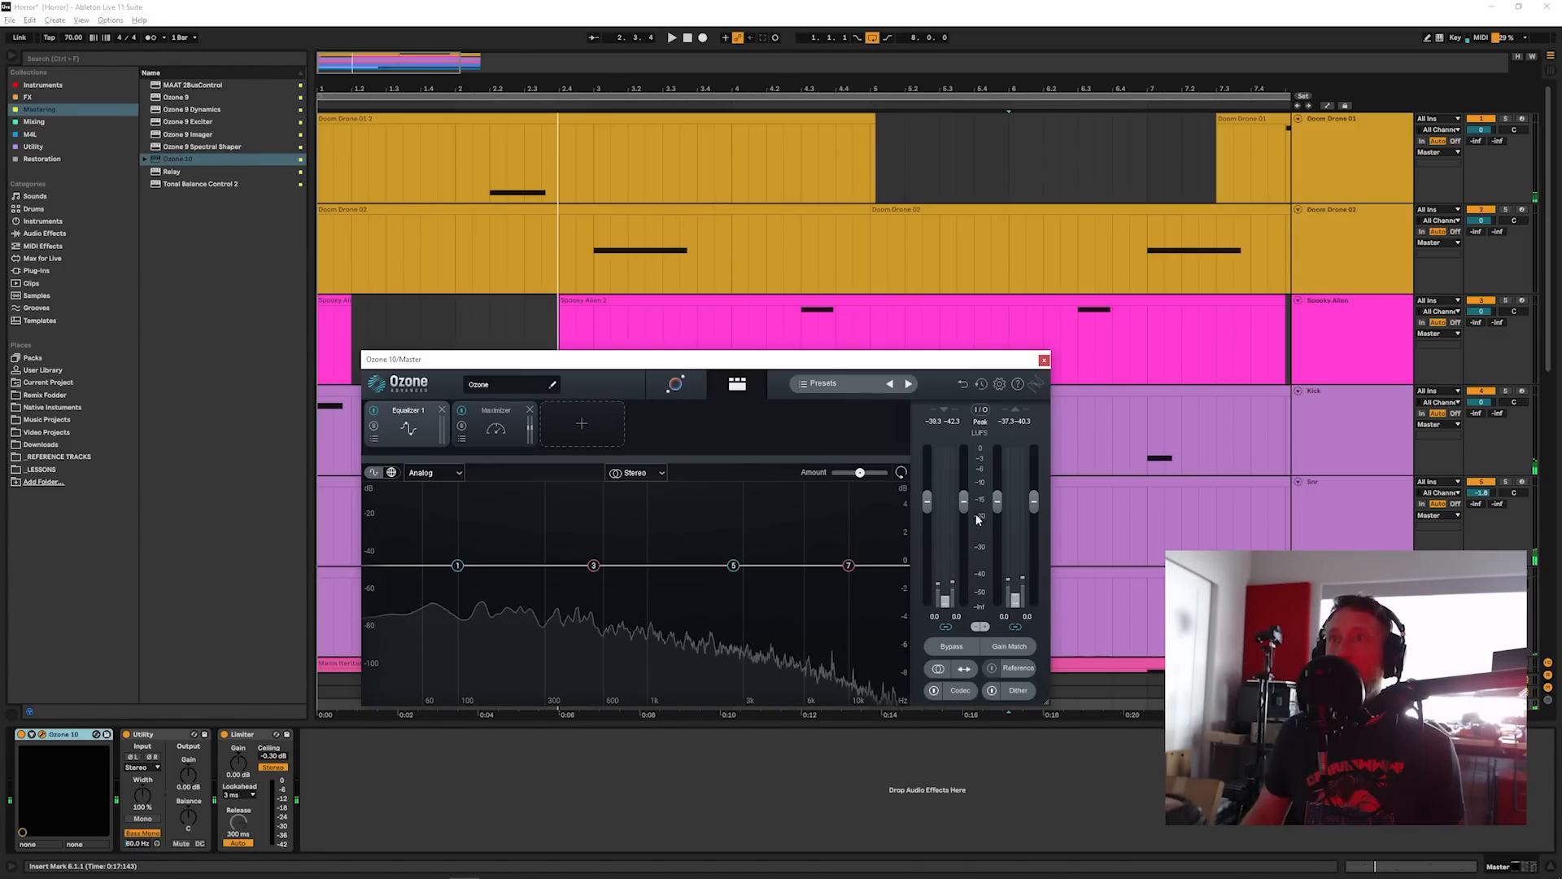
pyautogui.click(674, 381)
pyautogui.press('space')
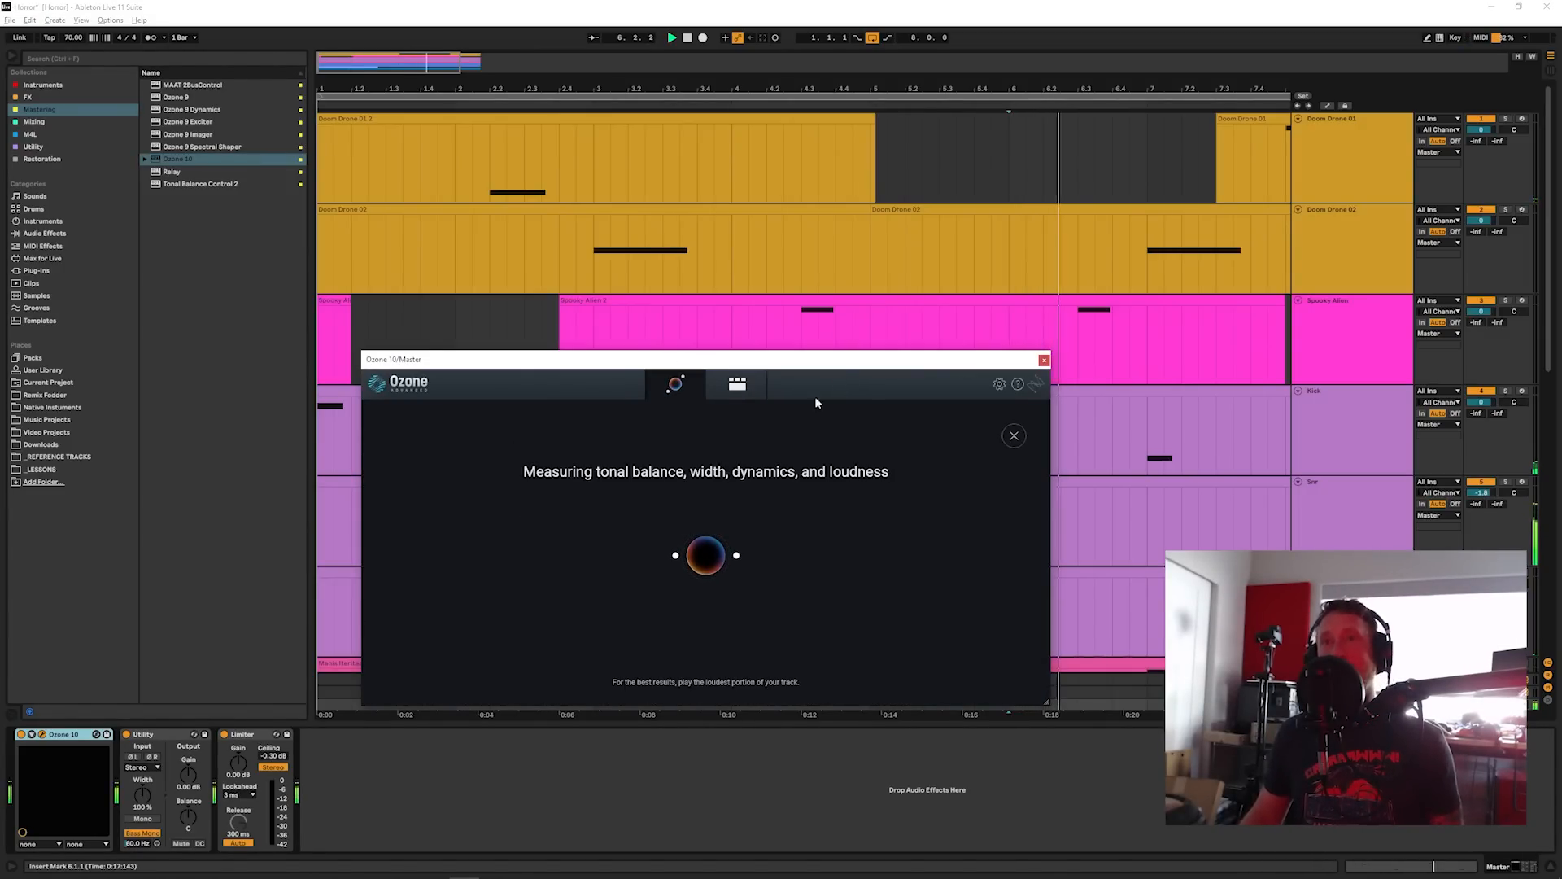
pyautogui.moveTo(782, 364); pyautogui.dragTo(799, 356)
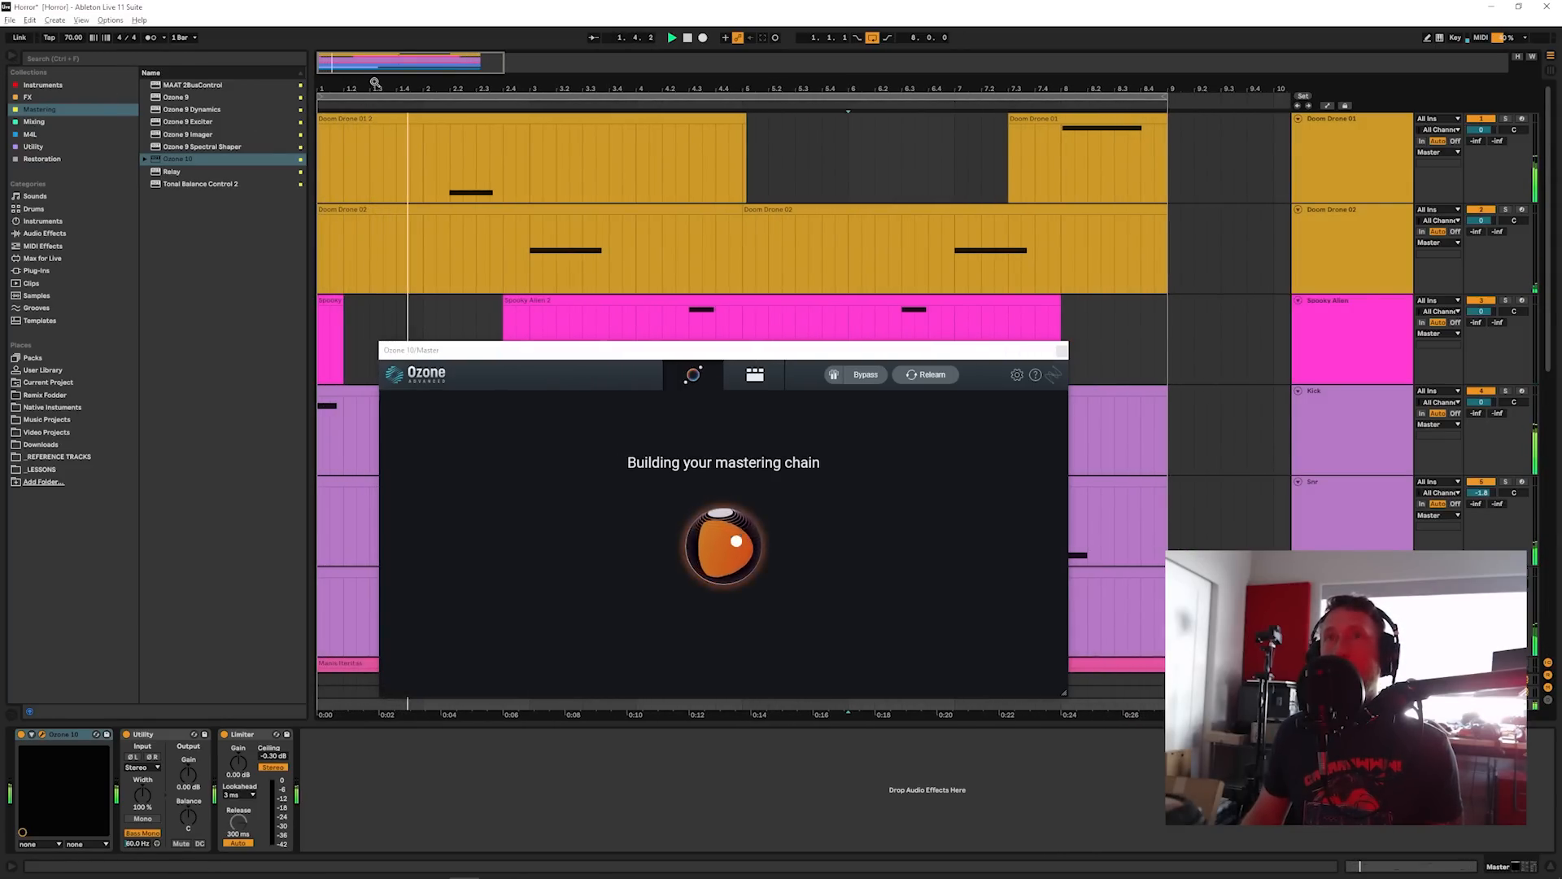
pyautogui.moveTo(375, 79); pyautogui.dragTo(387, 85)
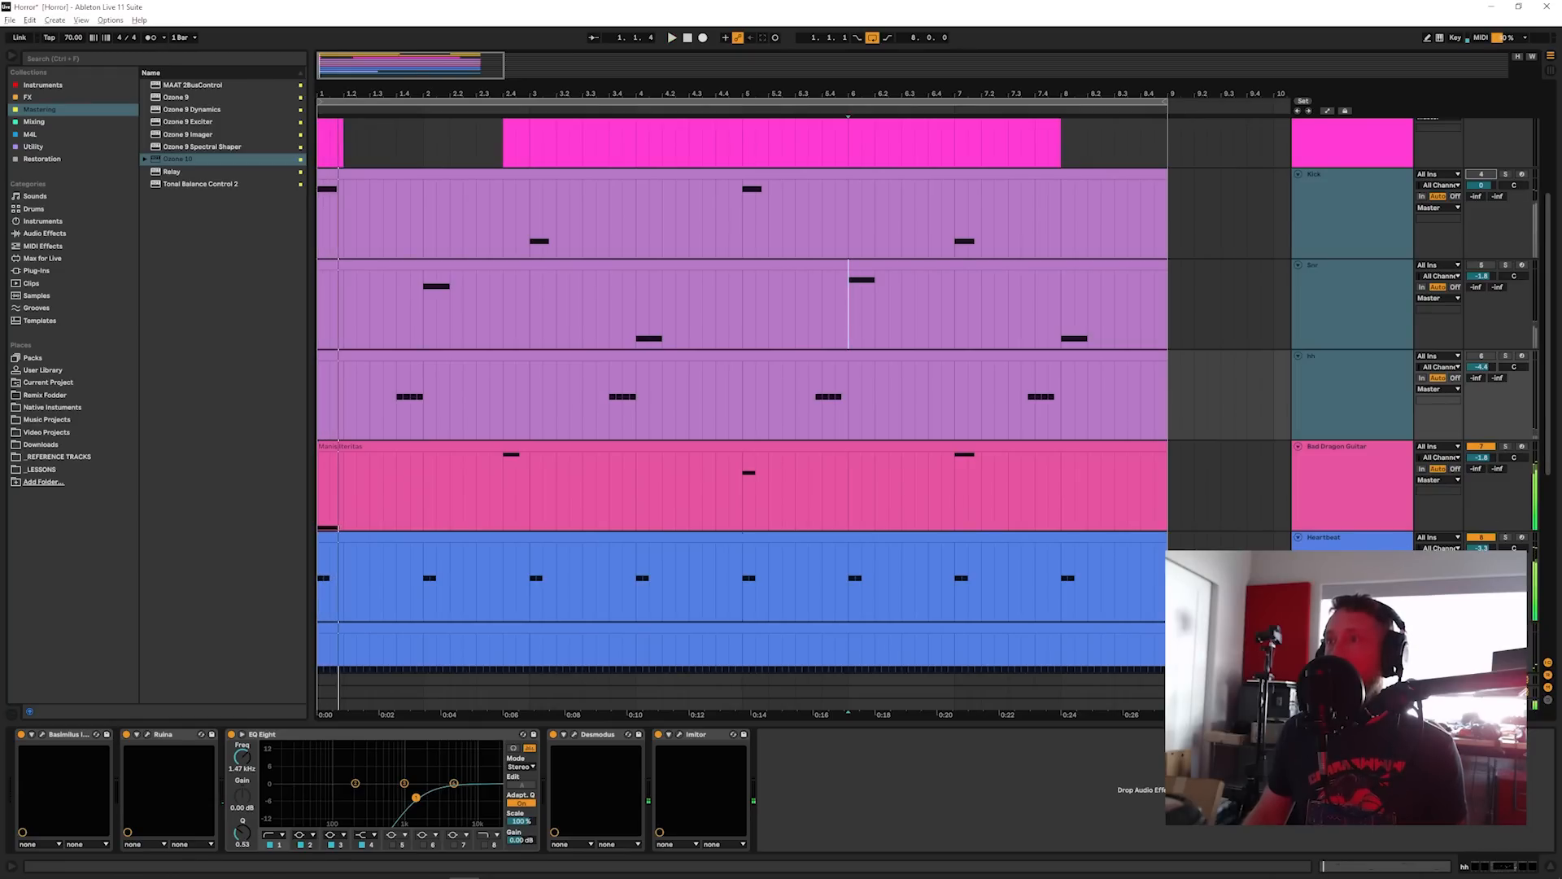
# Step: Move Heartbeat and the blue track below it directly under the drum tracks, and group them with Kick, Snr and HH
pyautogui.click(1347, 570)
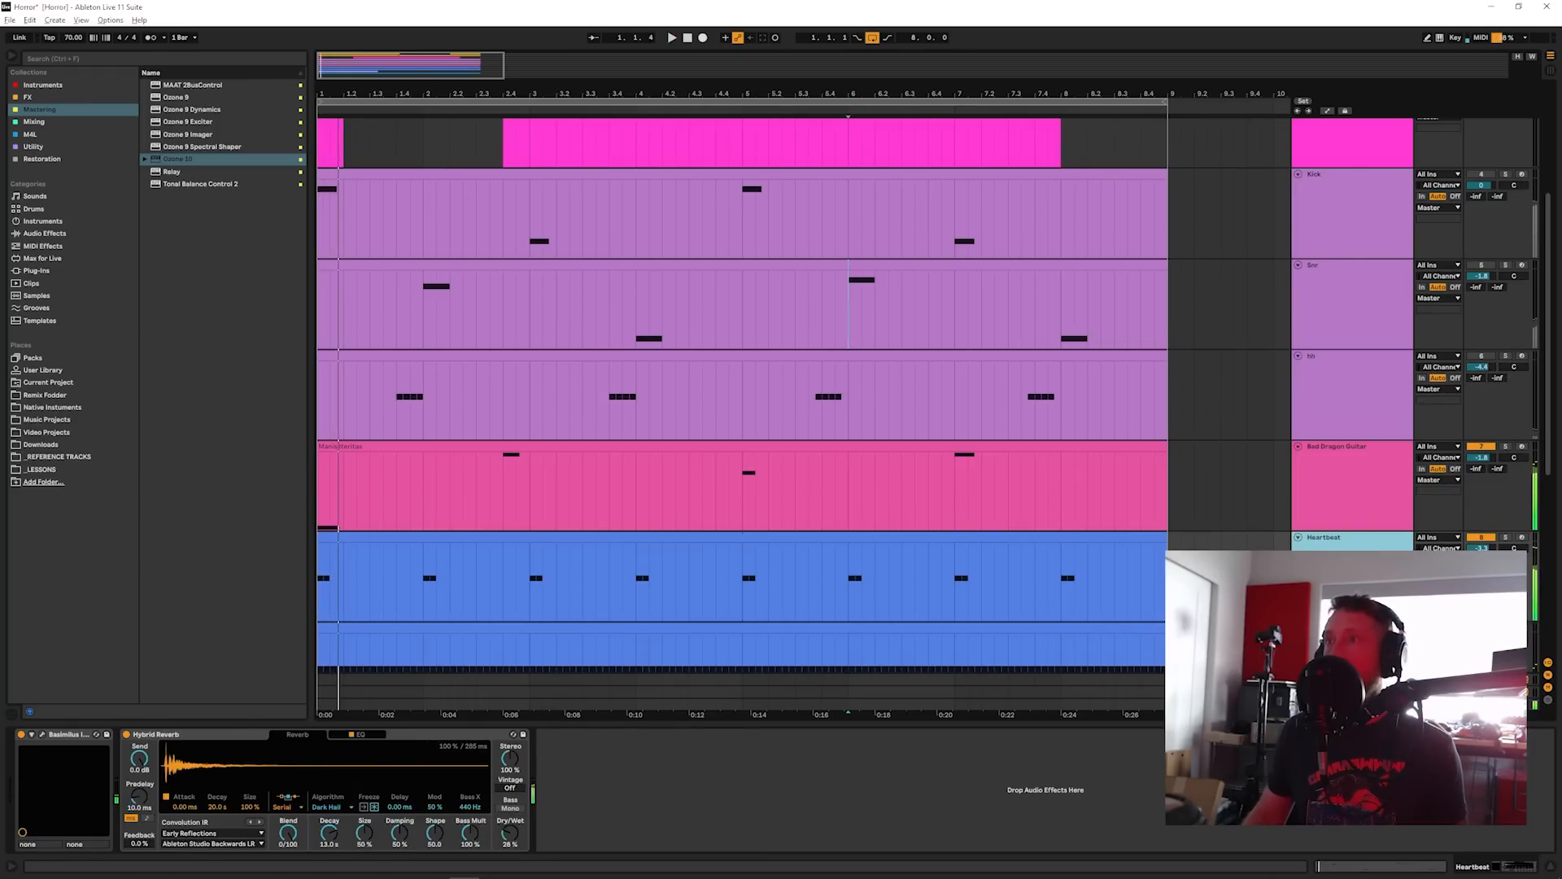
pyautogui.scroll(-1, 1348, 574)
pyautogui.click(1348, 590)
pyautogui.click(1347, 542)
pyautogui.moveTo(1327, 537); pyautogui.dragTo(1366, 399)
pyautogui.scroll(2, 1367, 400)
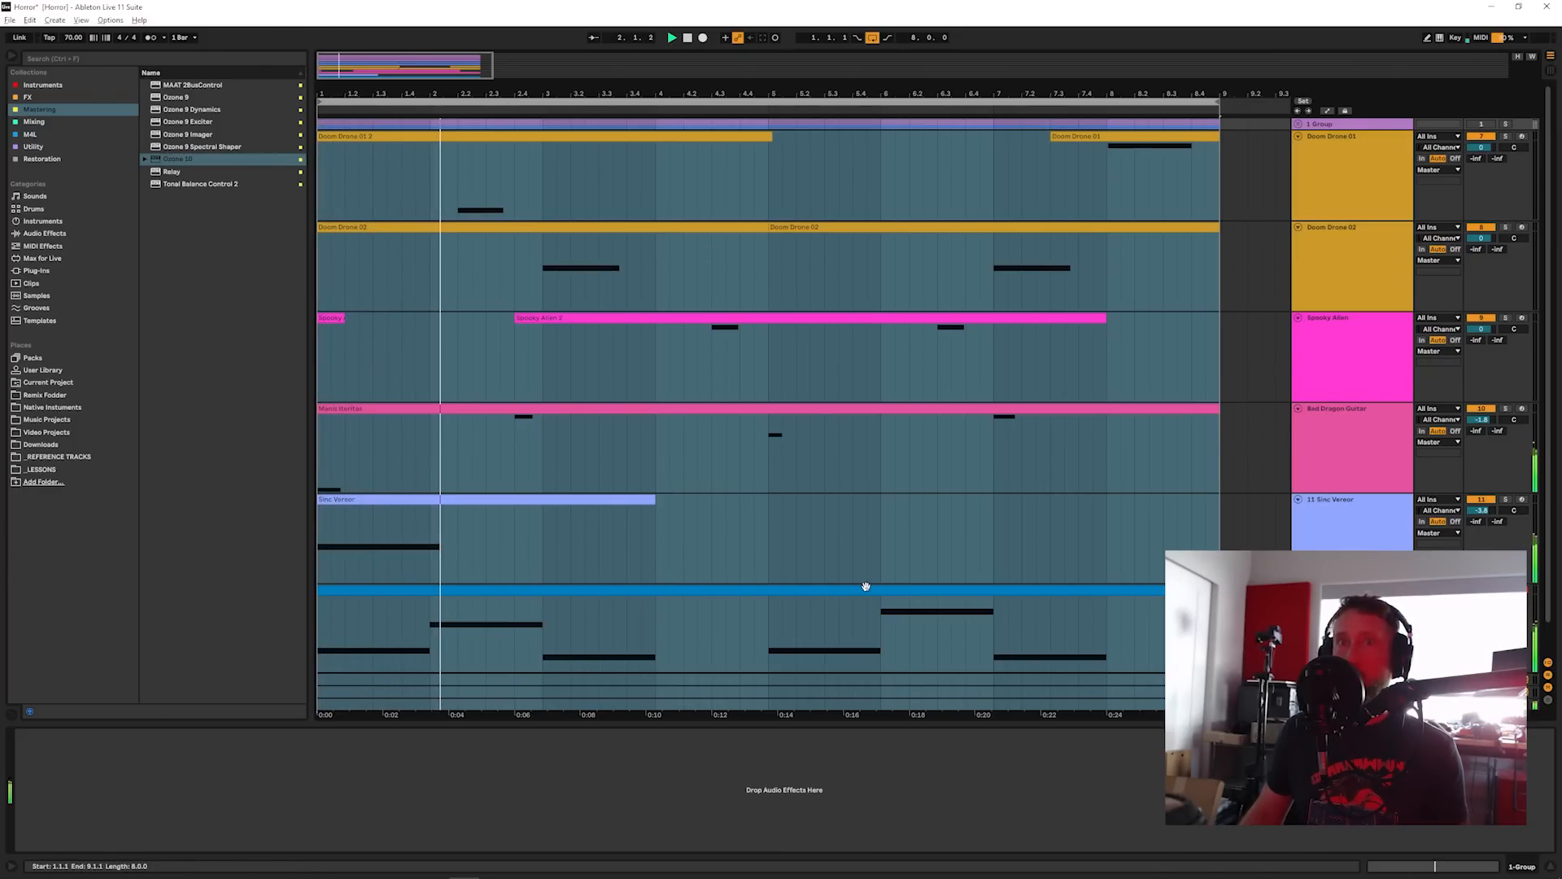
# Step: Add Ruina between EQ Eight and Desmodus in the Sinc Vereor track's device chain
pyautogui.hotkey('ctrl', 'a')
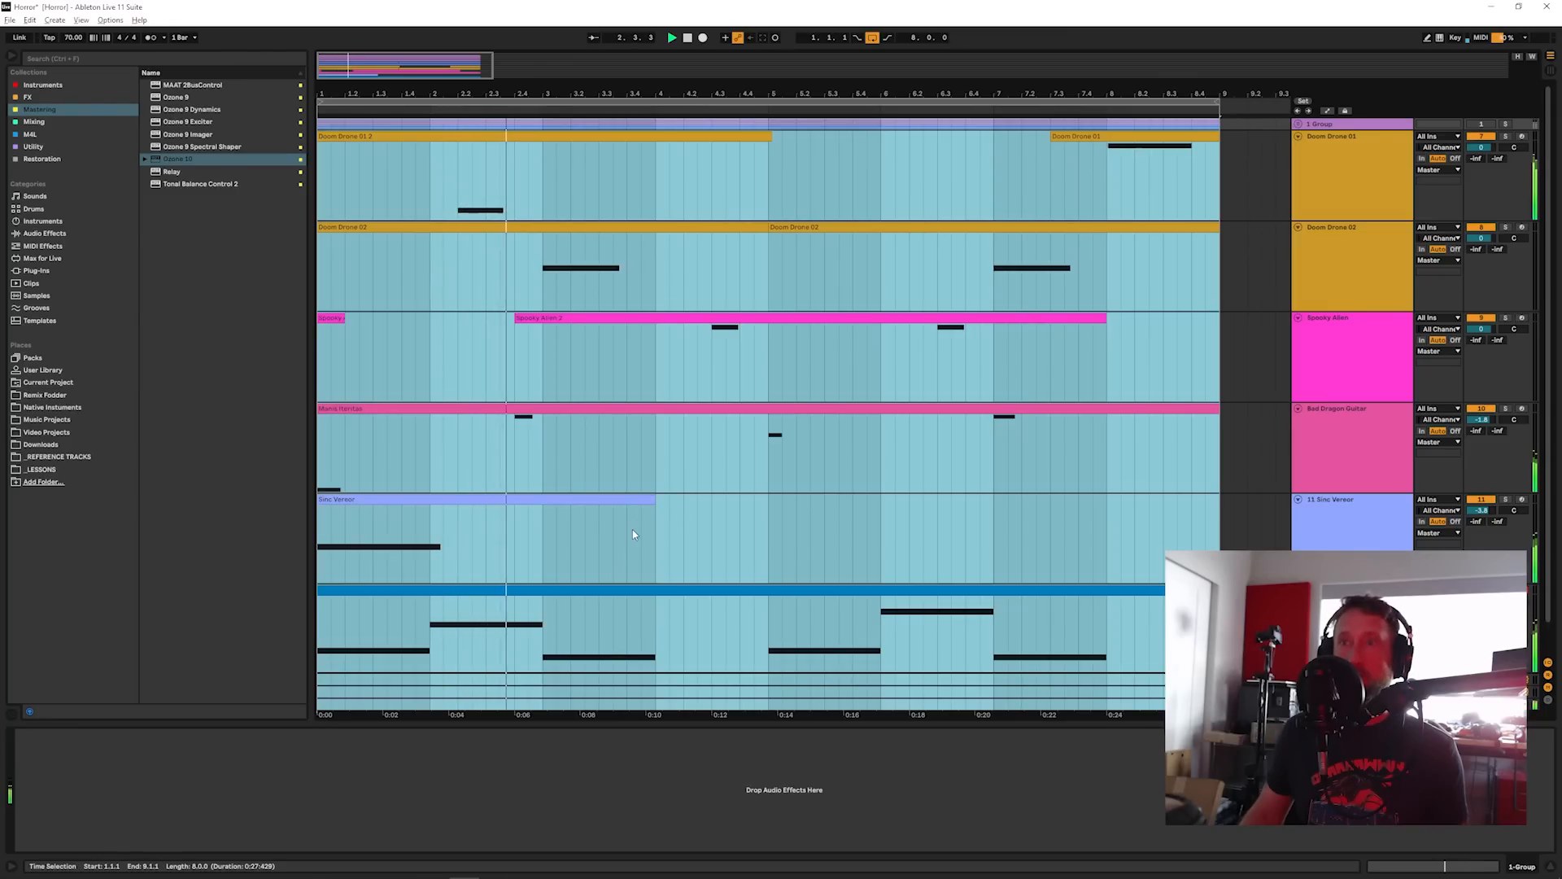
pyautogui.click(573, 511)
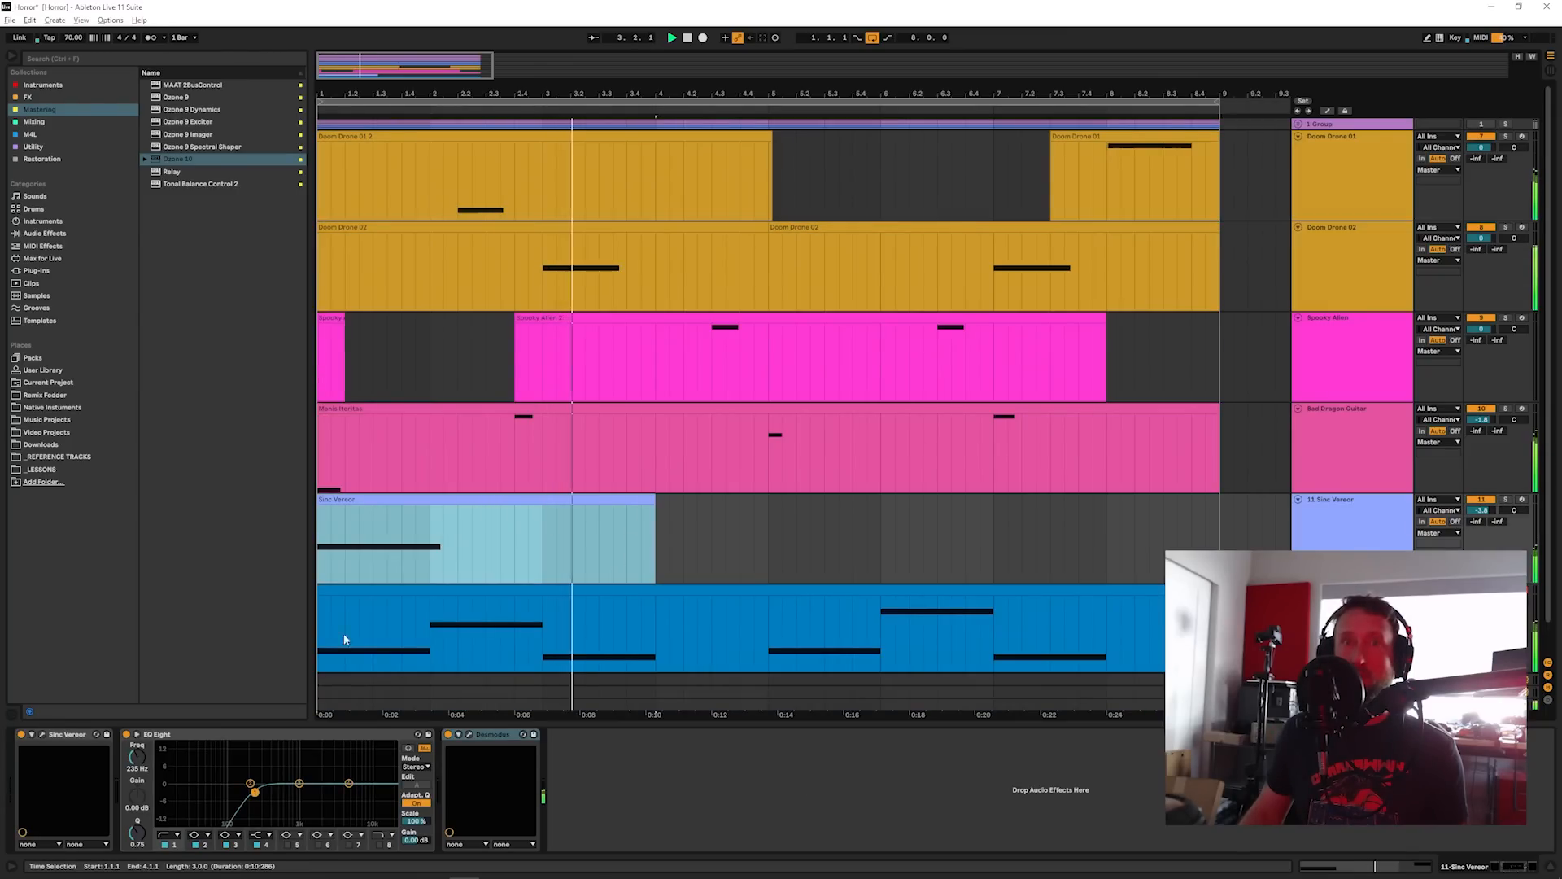
pyautogui.click(43, 734)
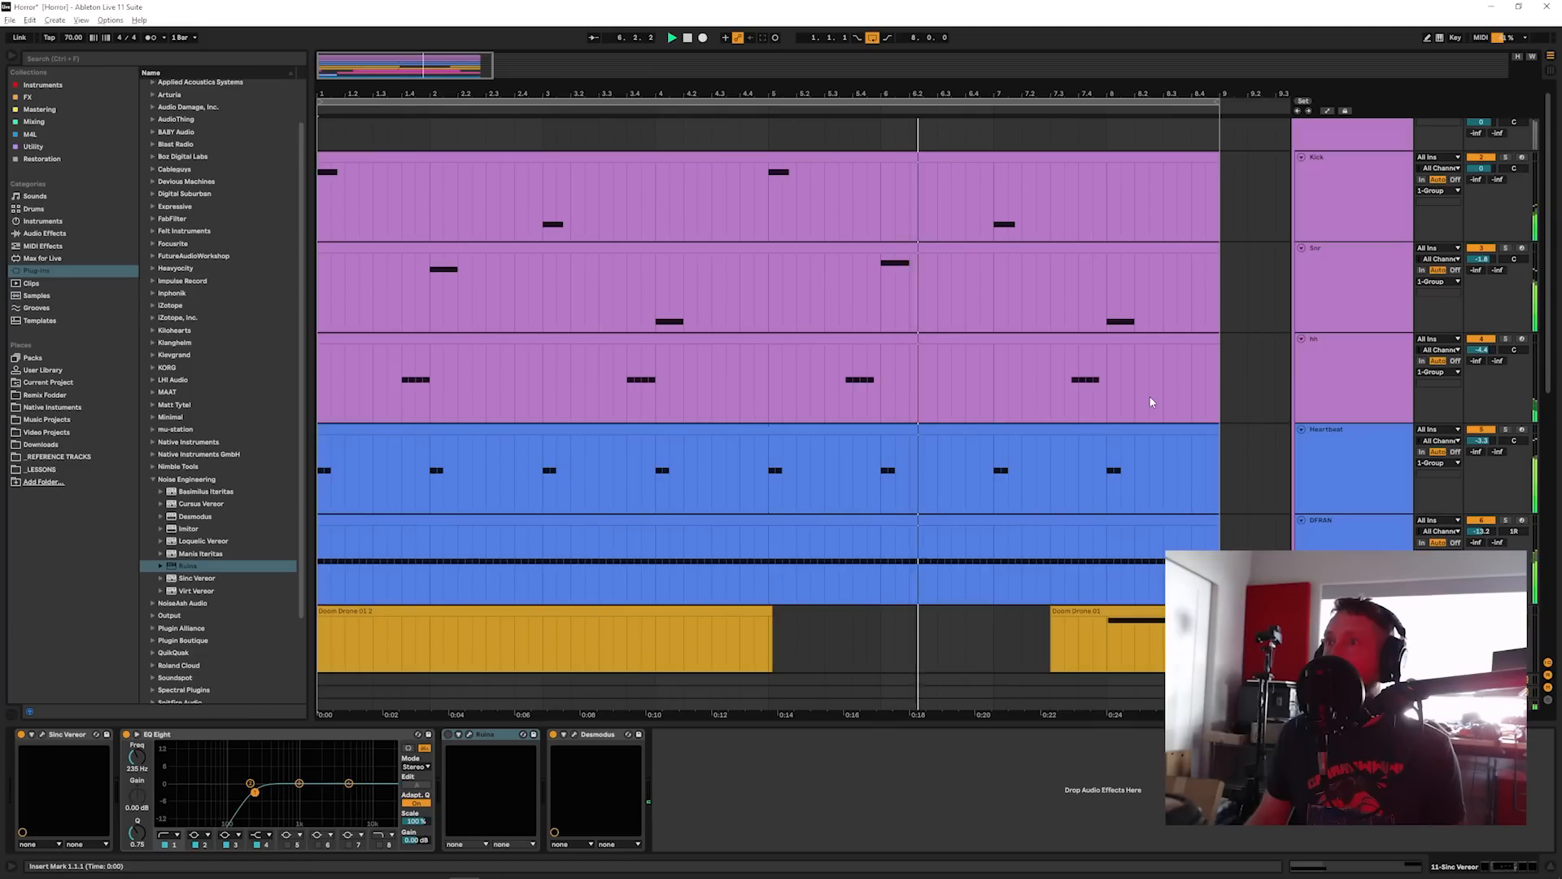
# Step: Extend the Spooky Alien and Bad Dragon Guitar clips so that both span bar 1 to bar 9
pyautogui.scroll(-2, 1151, 402)
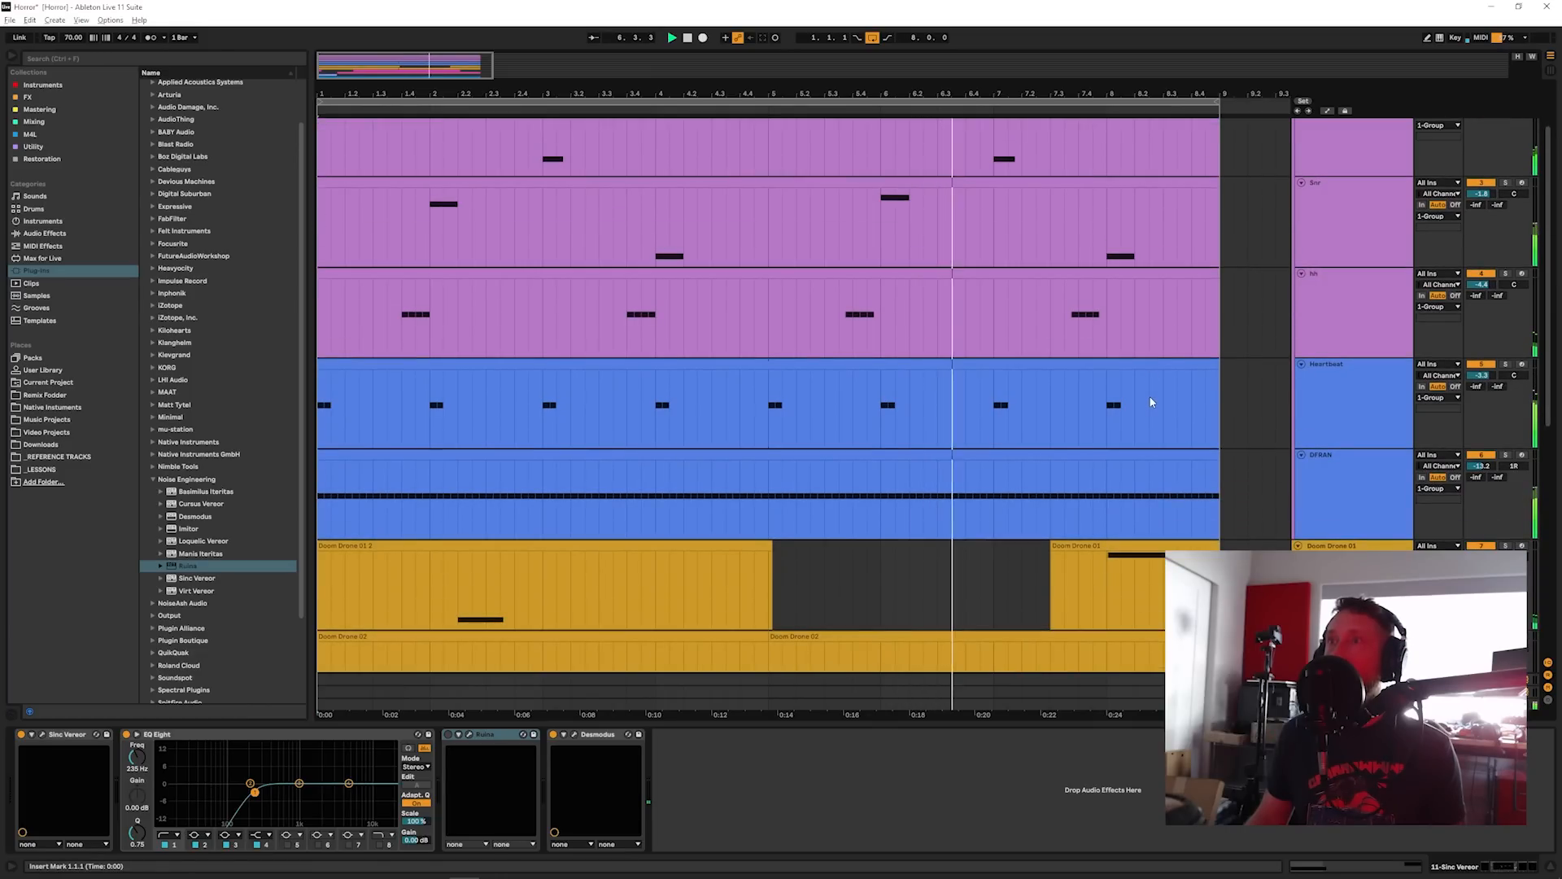
pyautogui.scroll(3, 1151, 402)
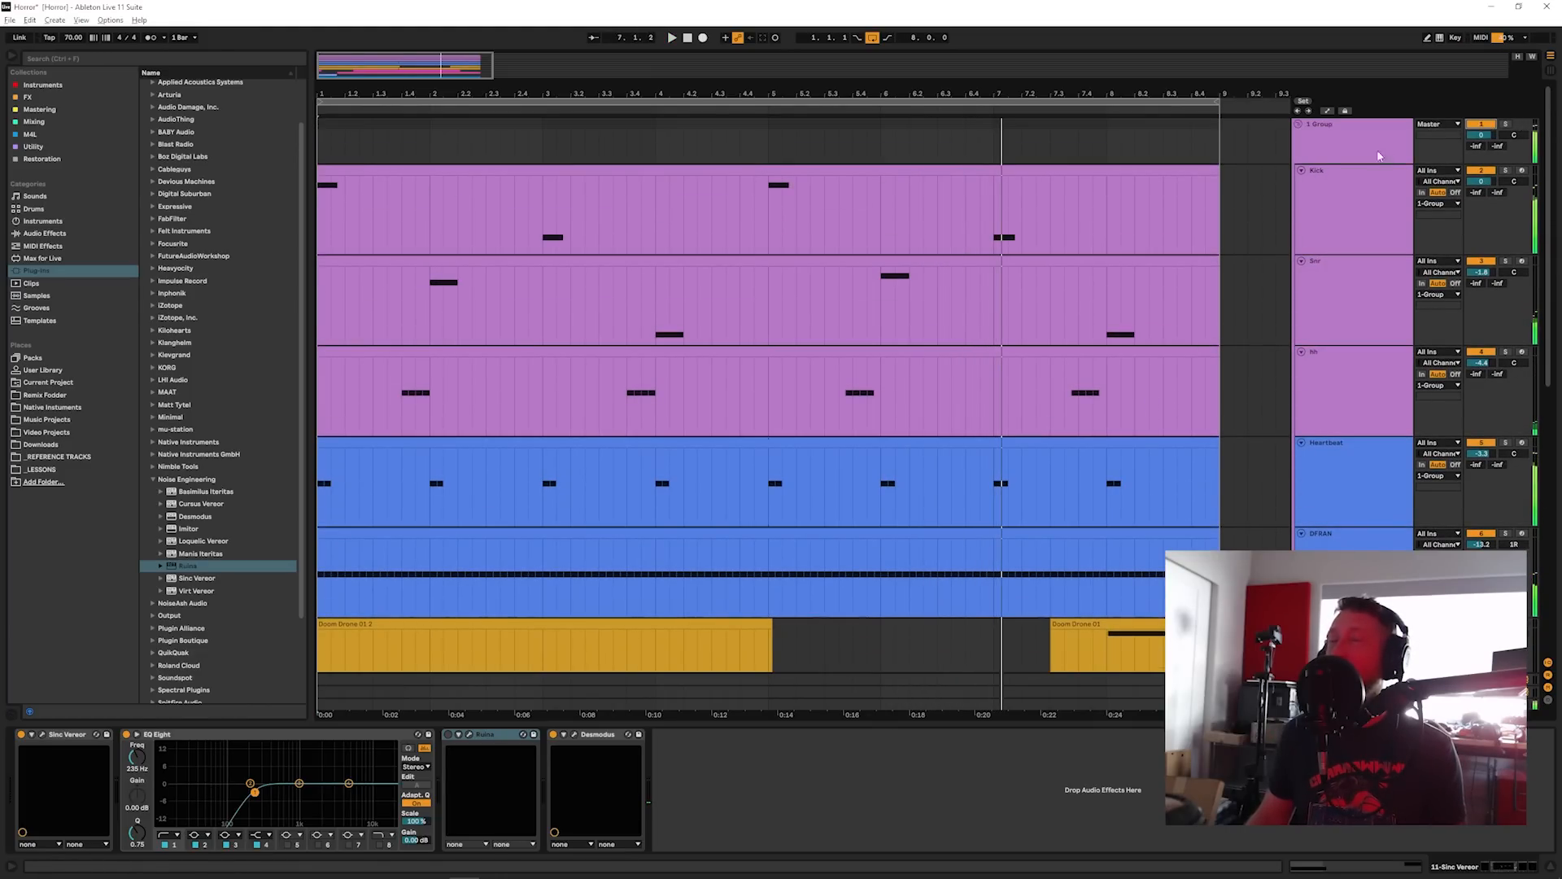
pyautogui.scroll(-10, 757, 430)
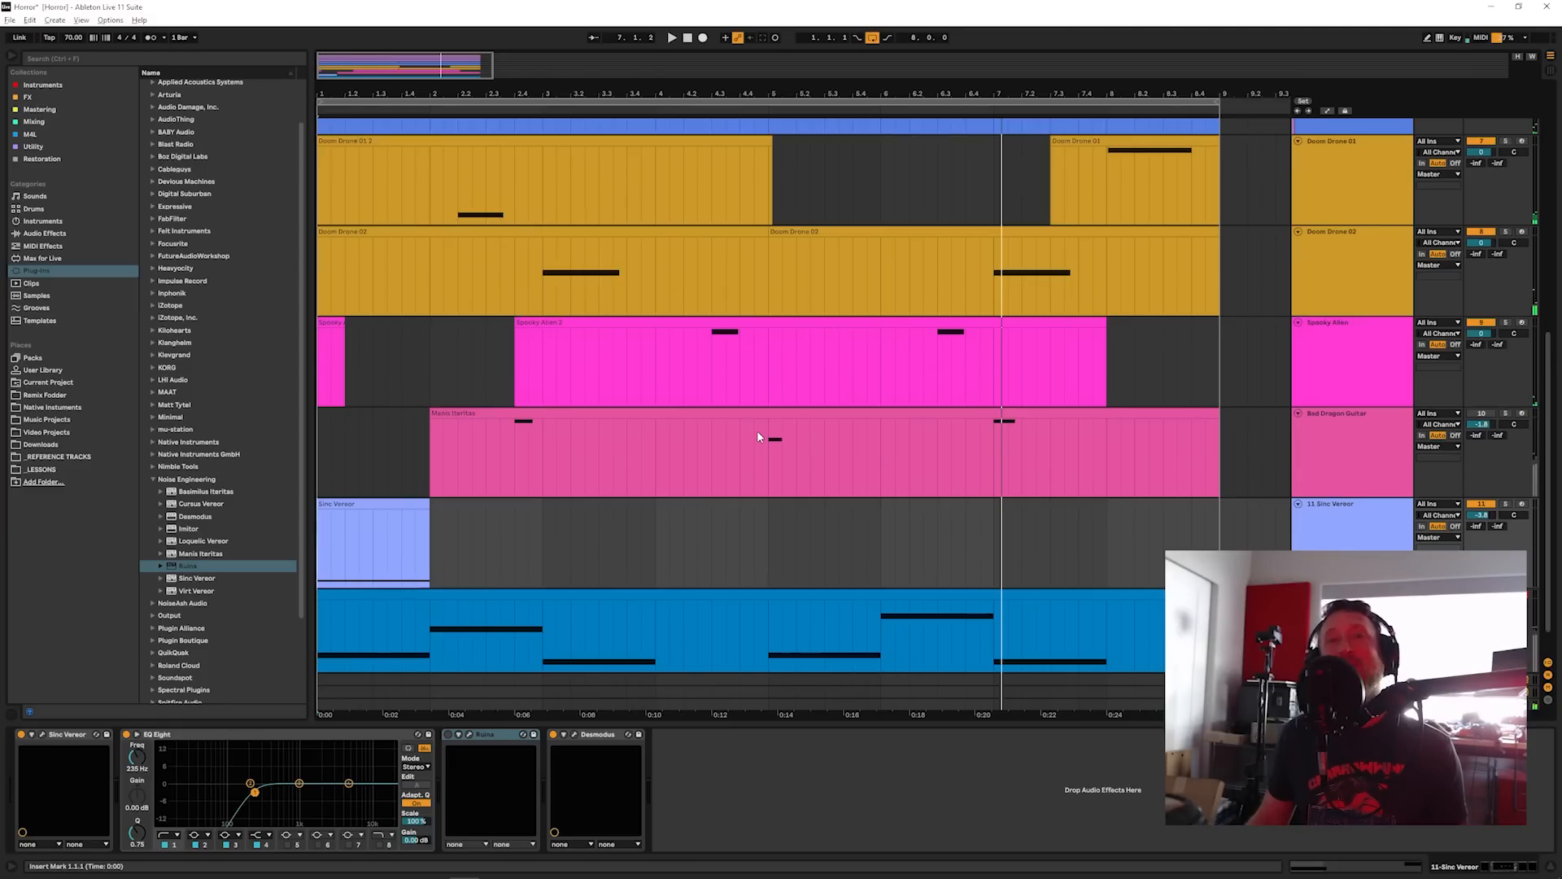
pyautogui.scroll(2, 627, 440)
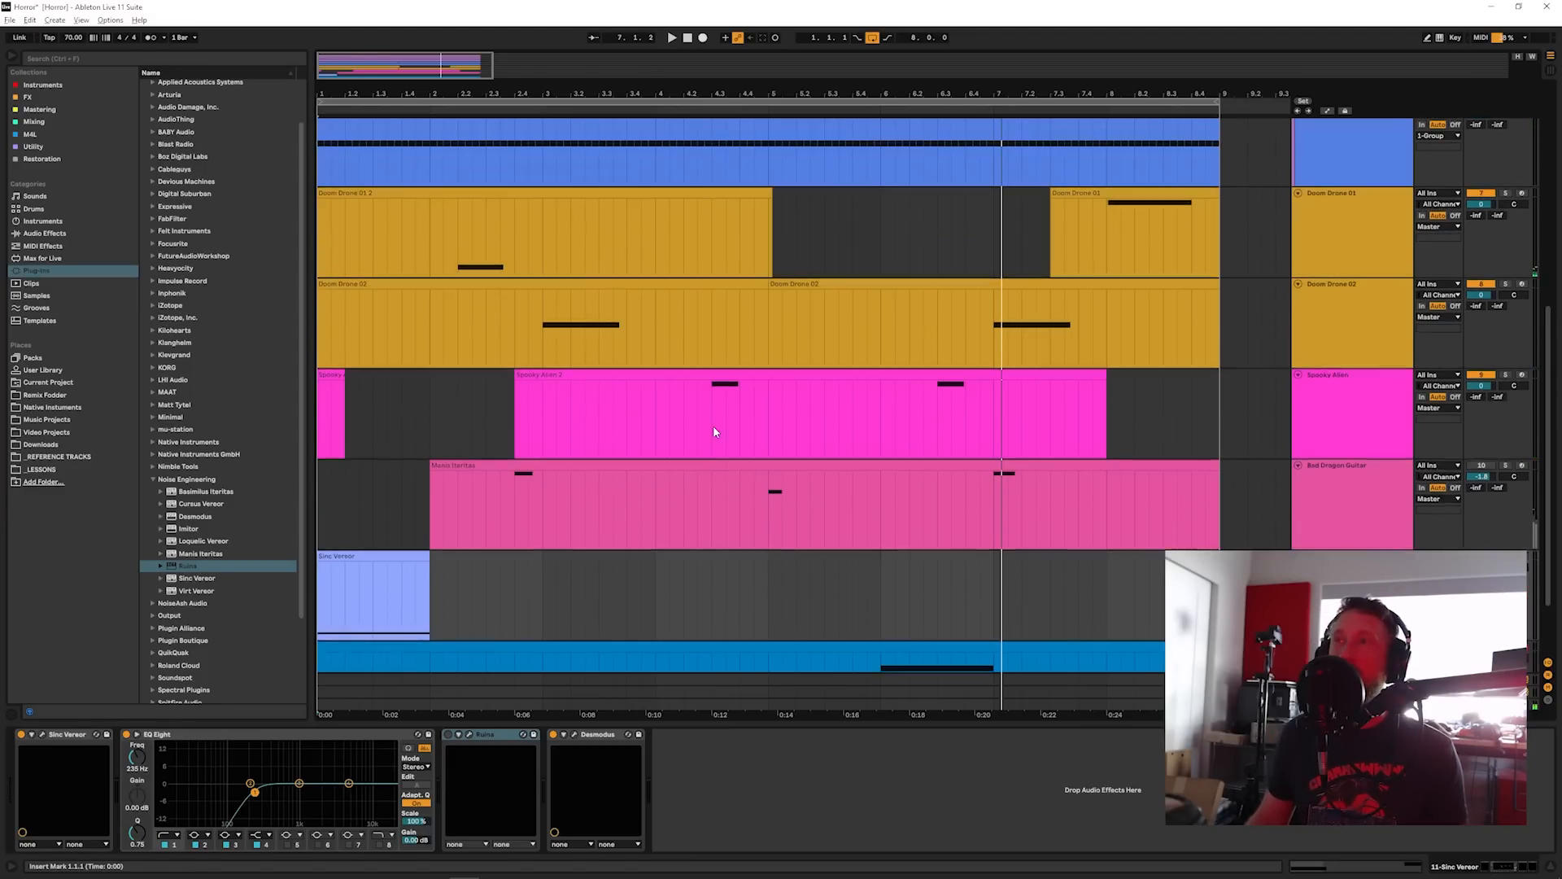
pyautogui.scroll(-1, 713, 430)
pyautogui.moveTo(519, 332); pyautogui.dragTo(95, 342)
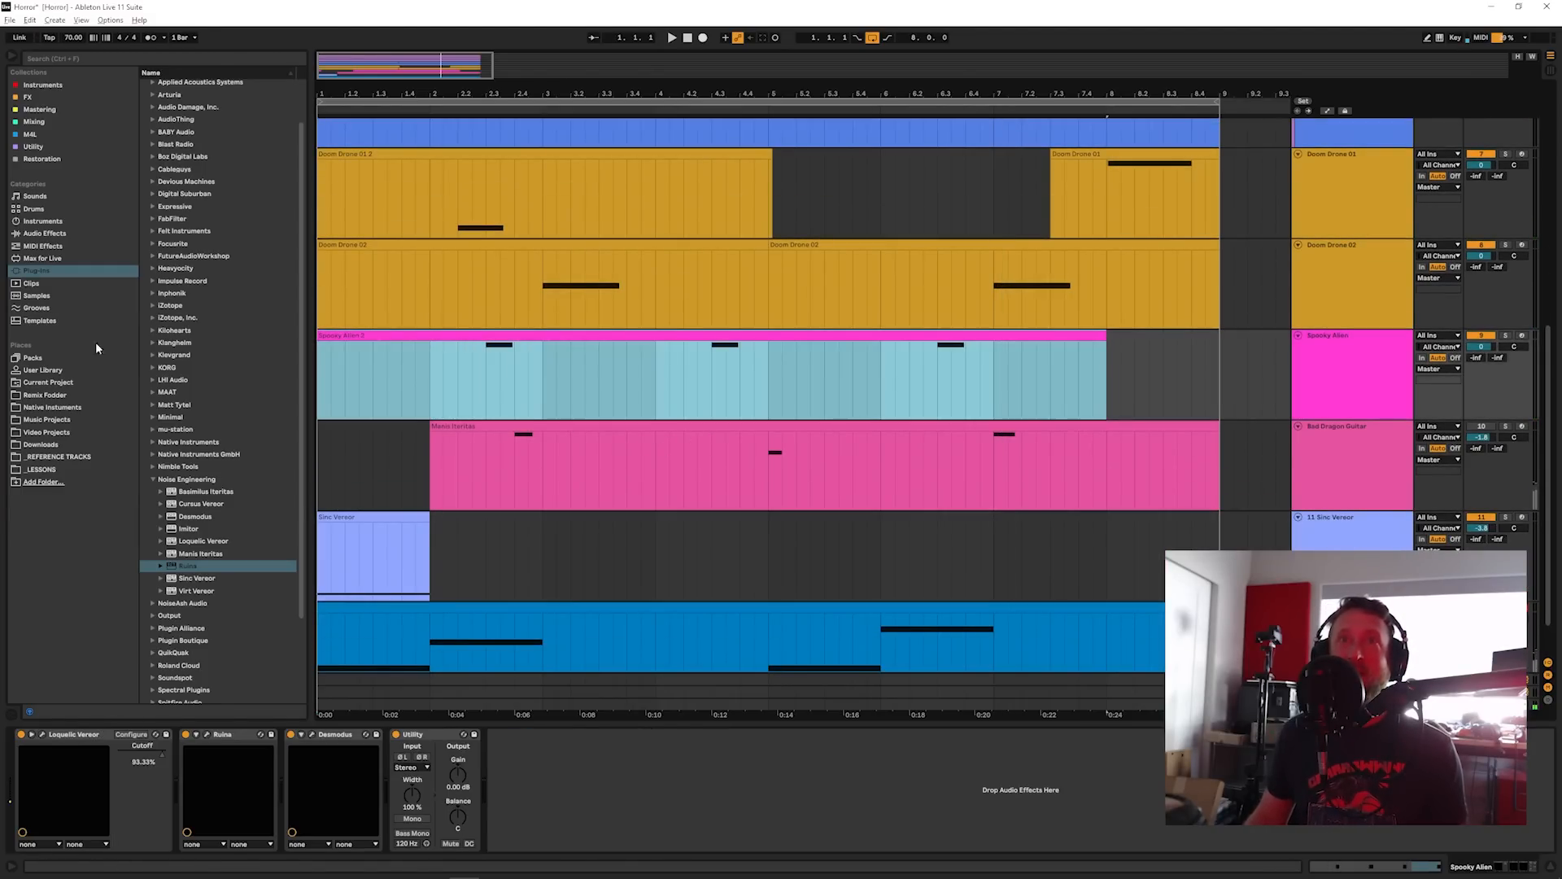
pyautogui.moveTo(432, 426); pyautogui.dragTo(318, 425)
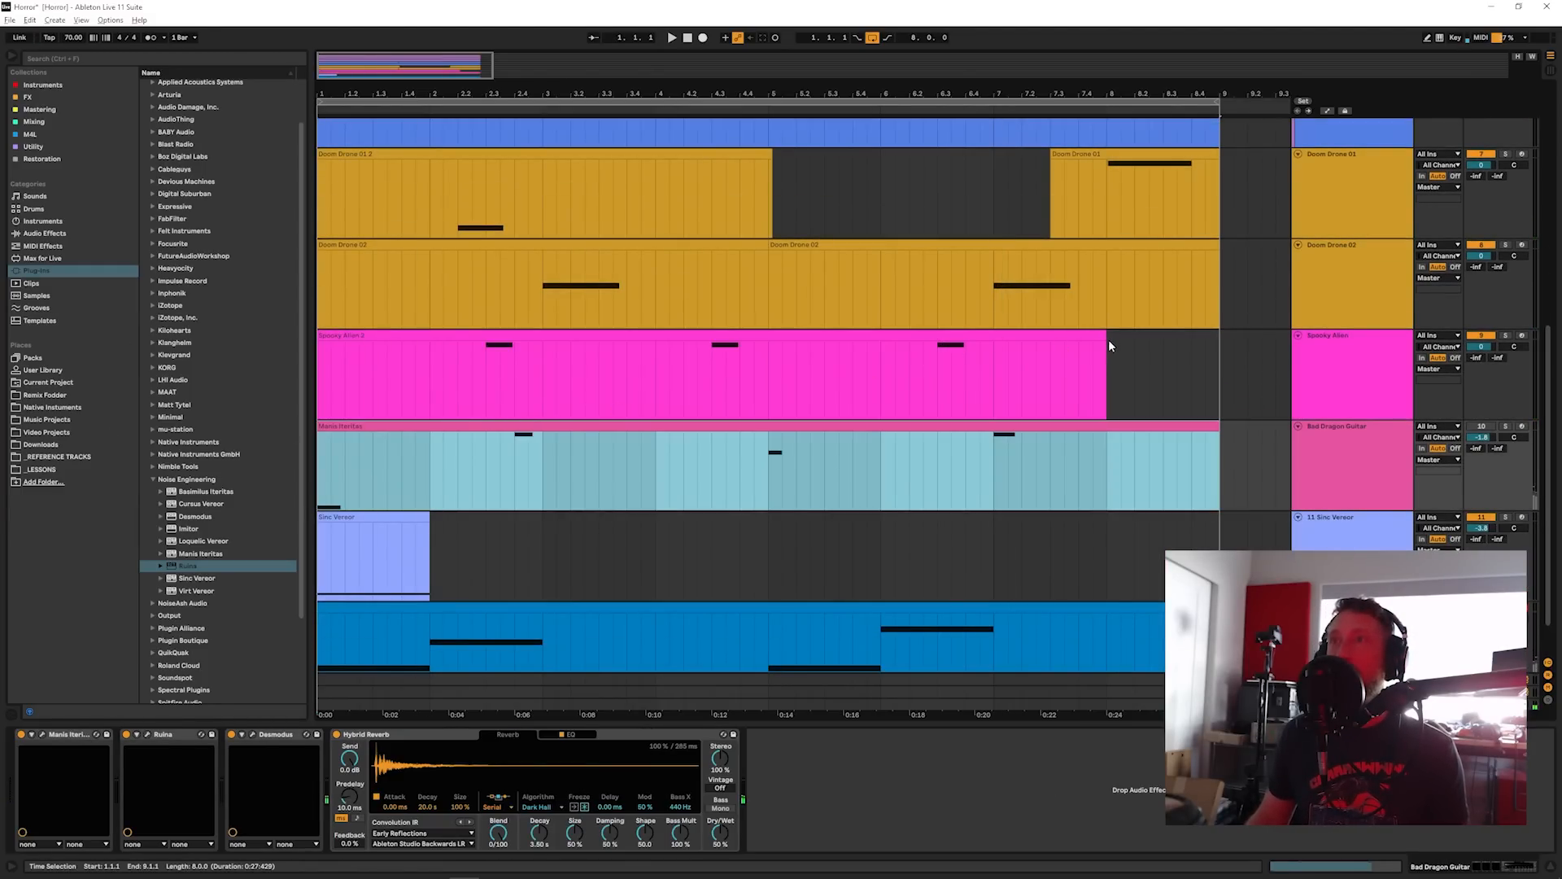
pyautogui.moveTo(1108, 345); pyautogui.dragTo(1229, 336)
pyautogui.scroll(-2, 499, 518)
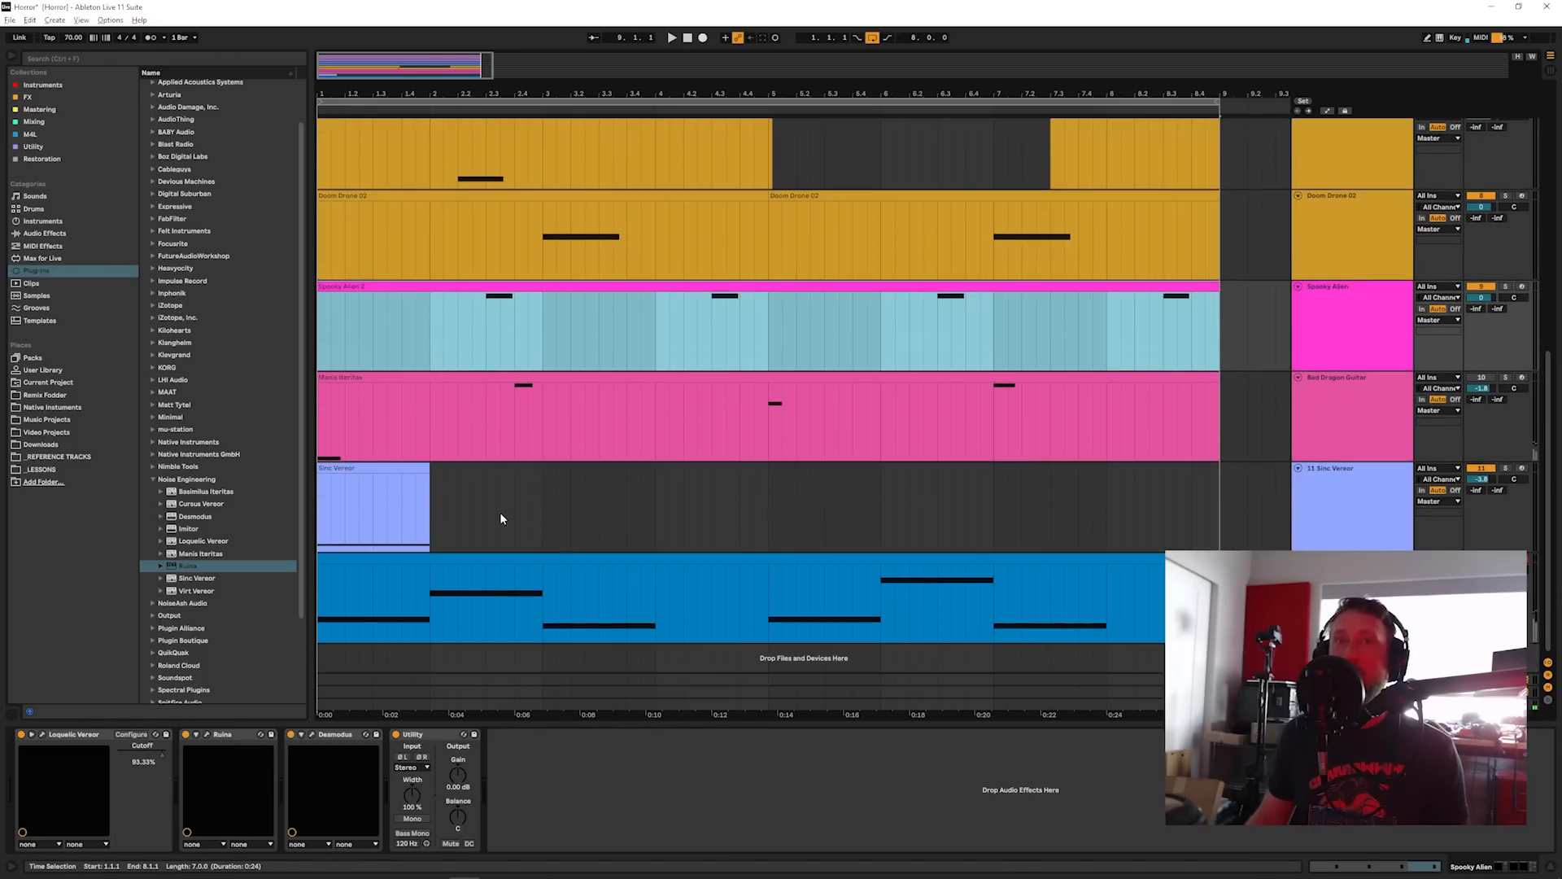